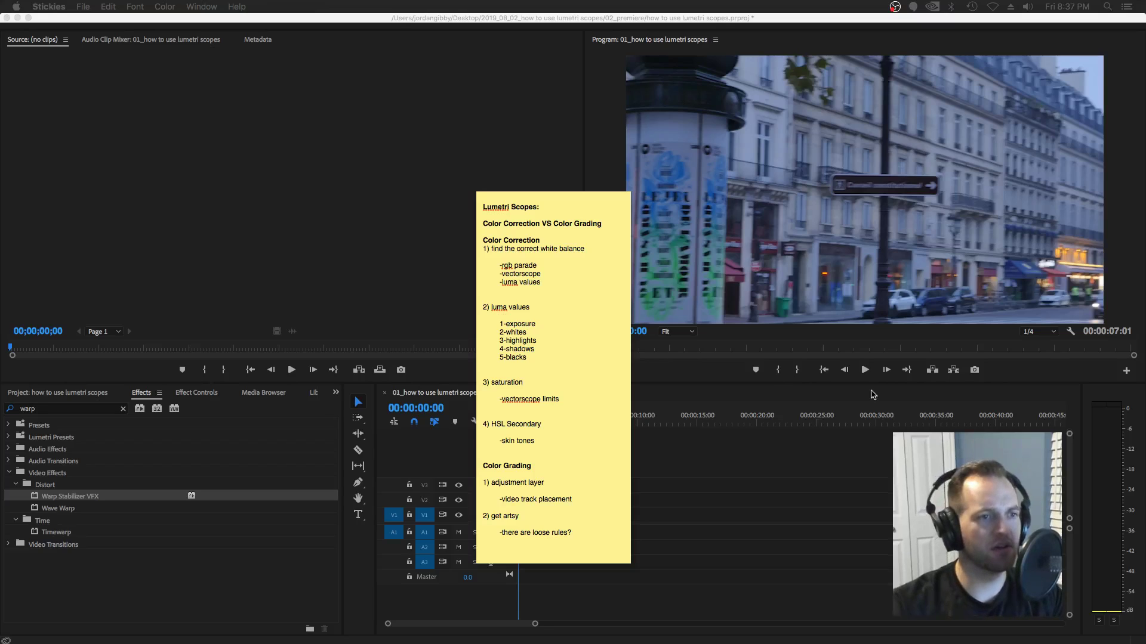
Move the sticky note off the screen and display the Lumetri Scopes for the sequence in Premiere Pro.
left_click(553, 202)
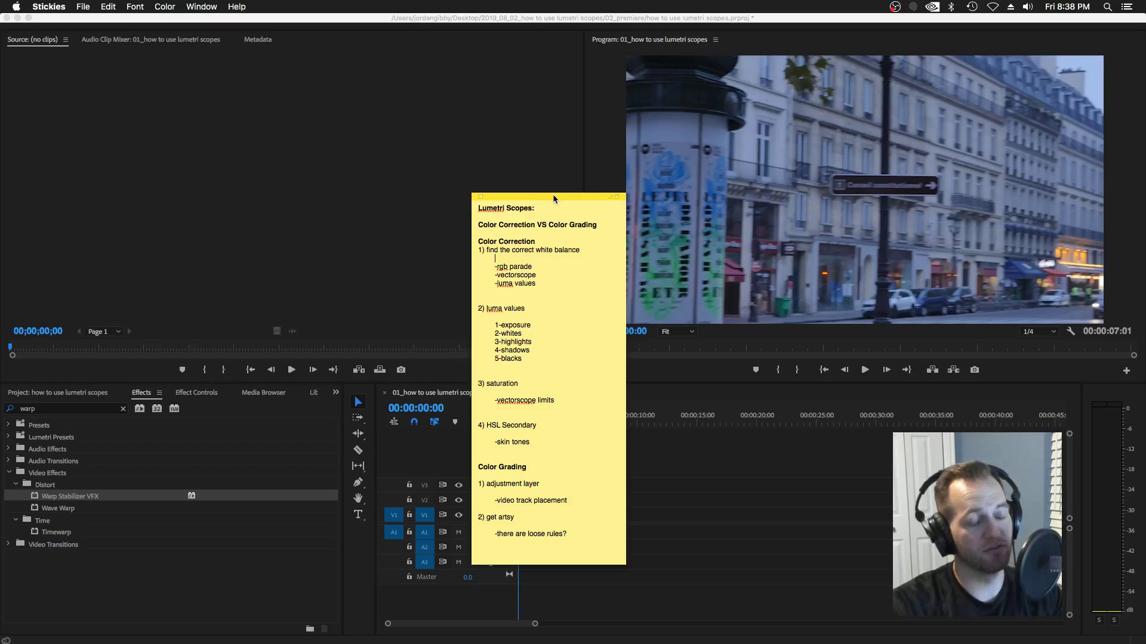
left_click_drag(552, 194, 1145, 197)
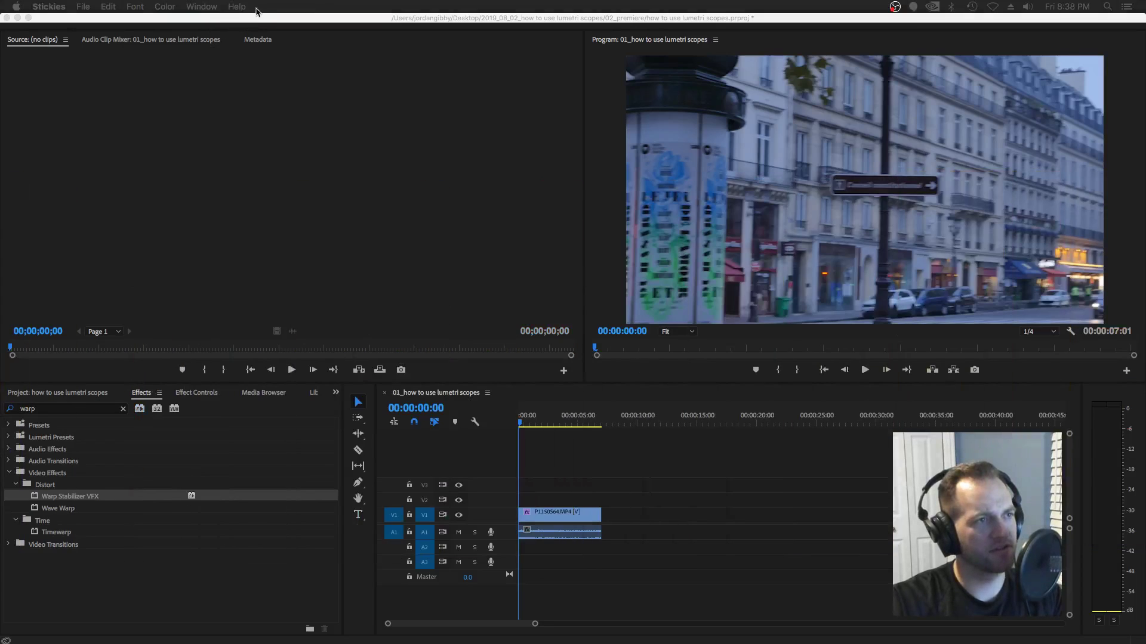
left_click(202, 6)
left_click(371, 9)
left_click(372, 16)
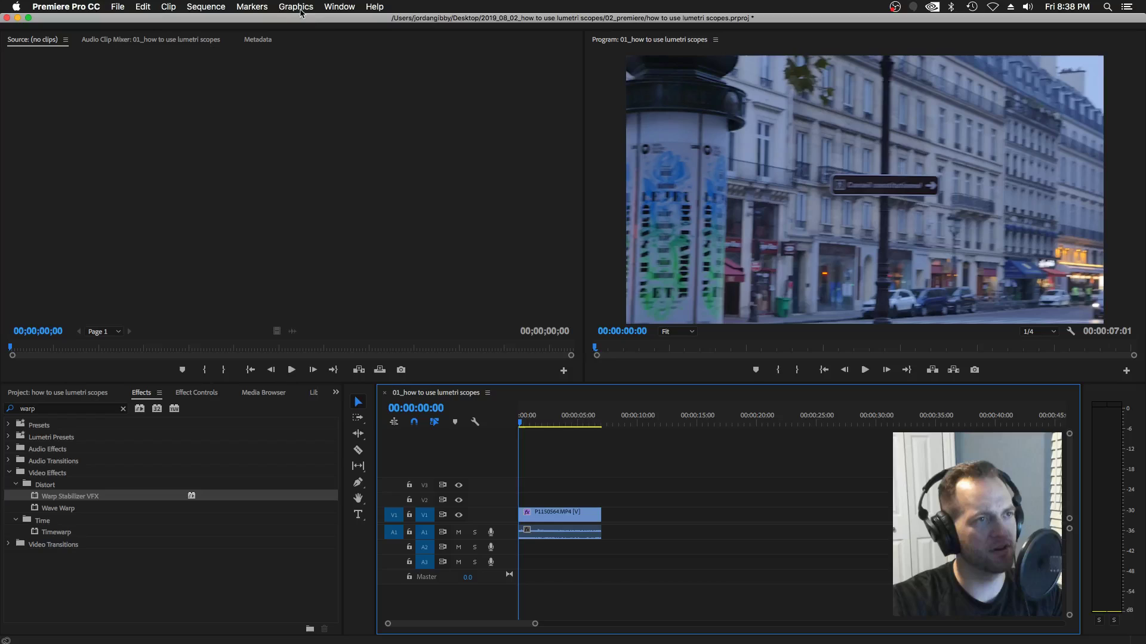
left_click(338, 8)
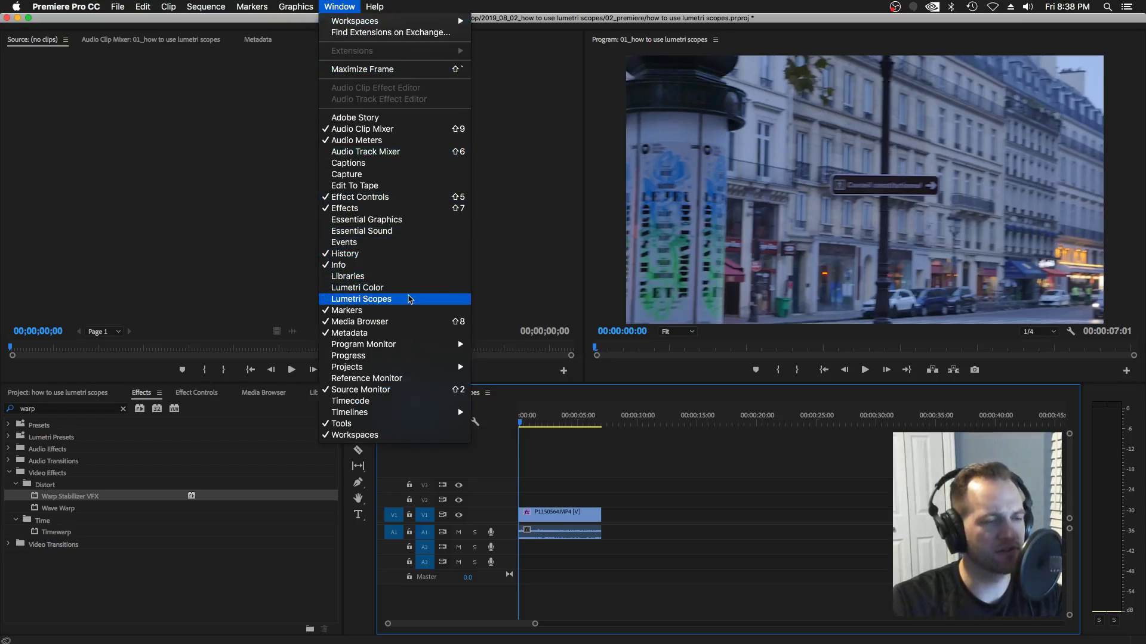
left_click(412, 301)
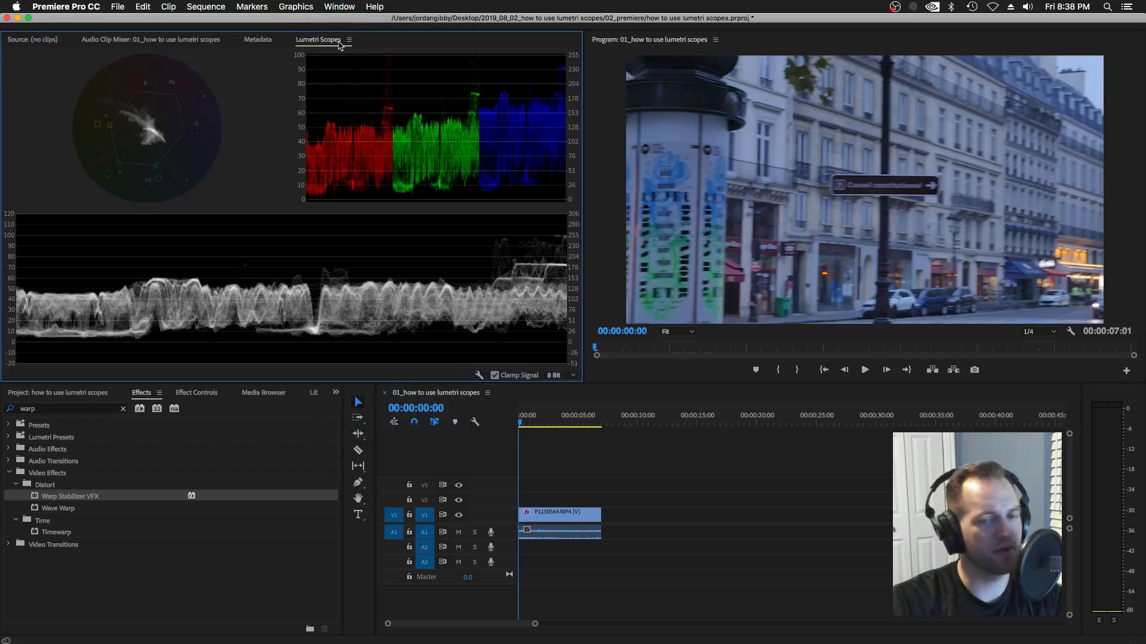
left_click(34, 42)
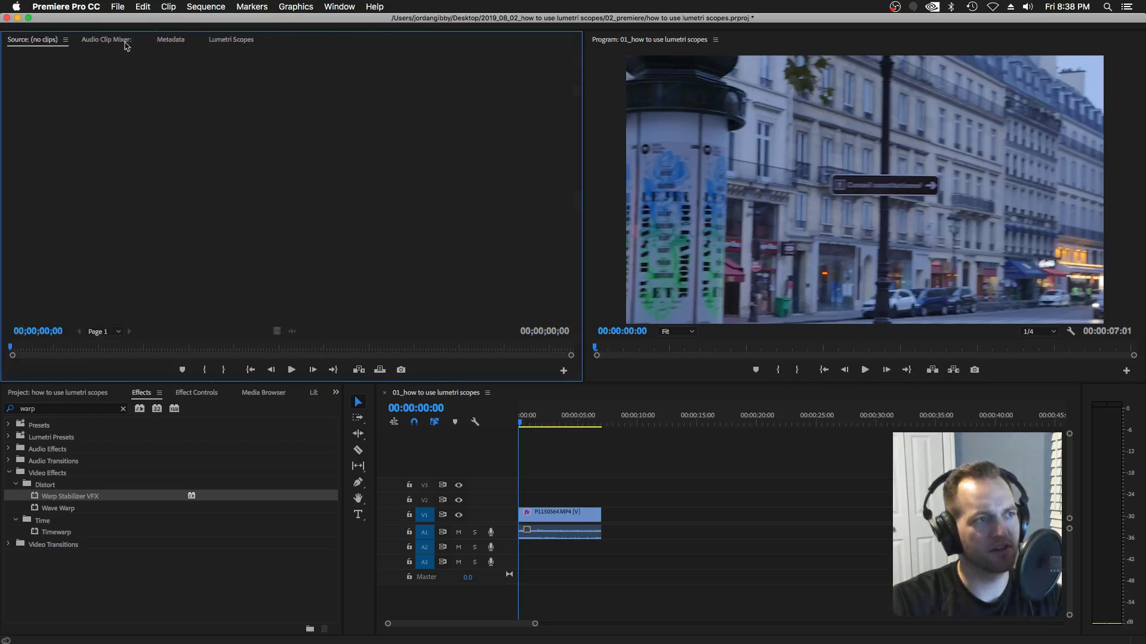
left_click(225, 43)
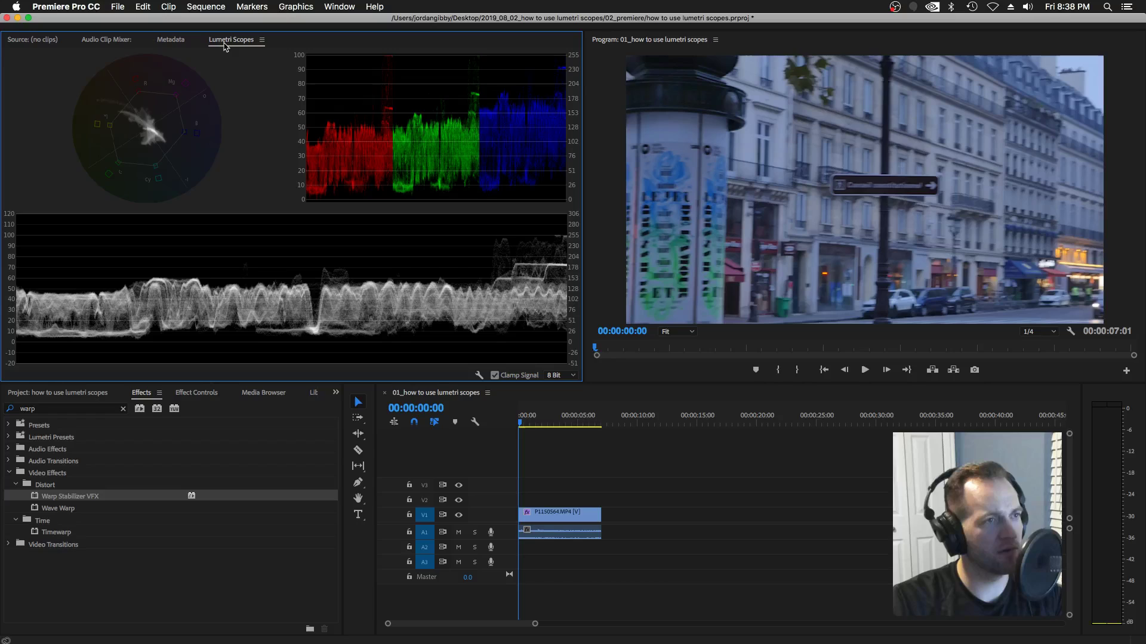
Preview the Vectorscope HLS, Parade RGB and Histogram scope presets one after another.
right_click(264, 160)
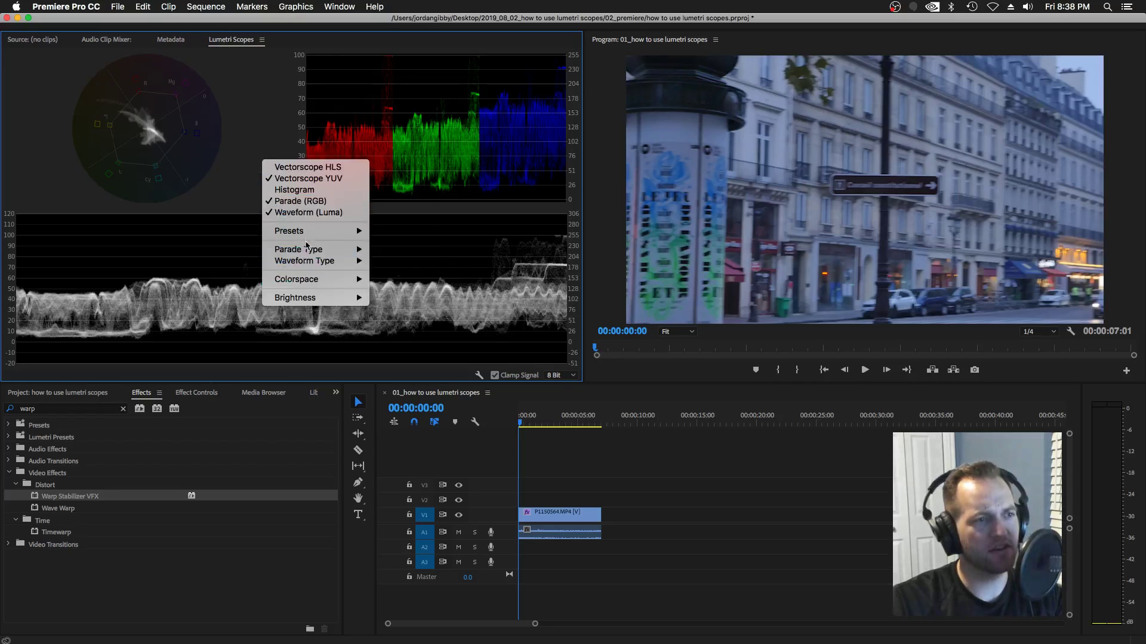
mouse_move(308, 232)
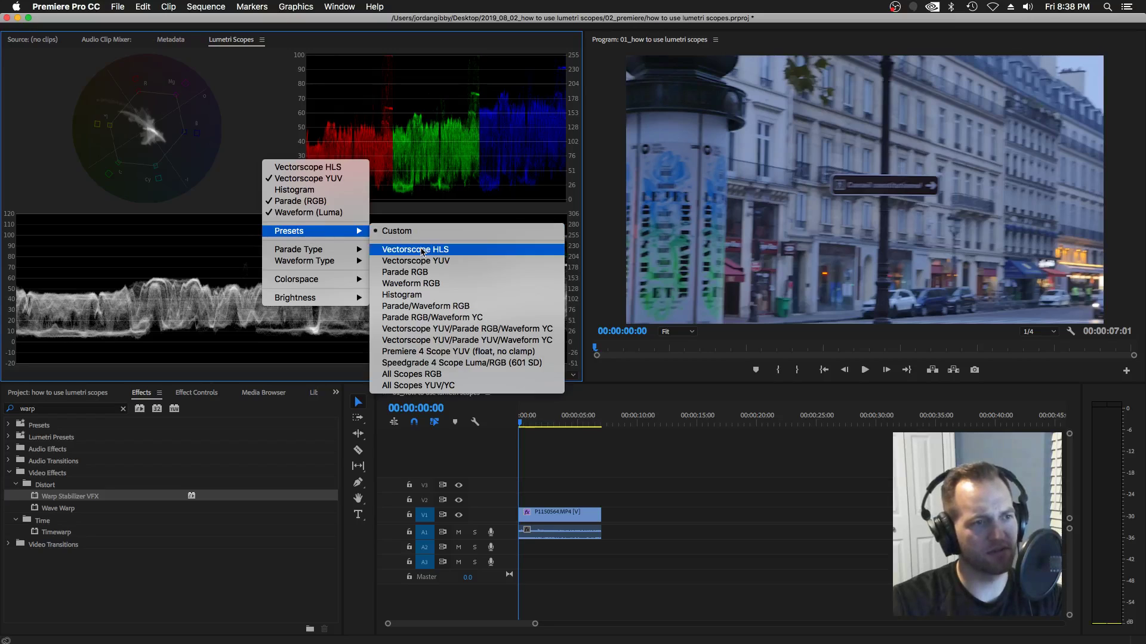
left_click(394, 249)
right_click(310, 209)
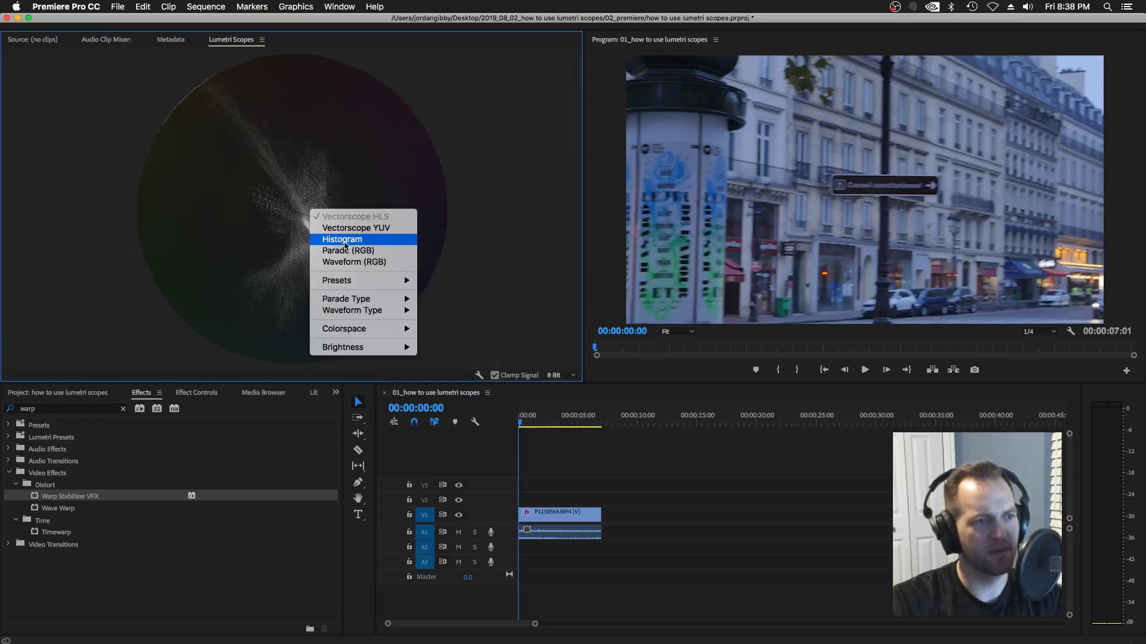
mouse_move(373, 284)
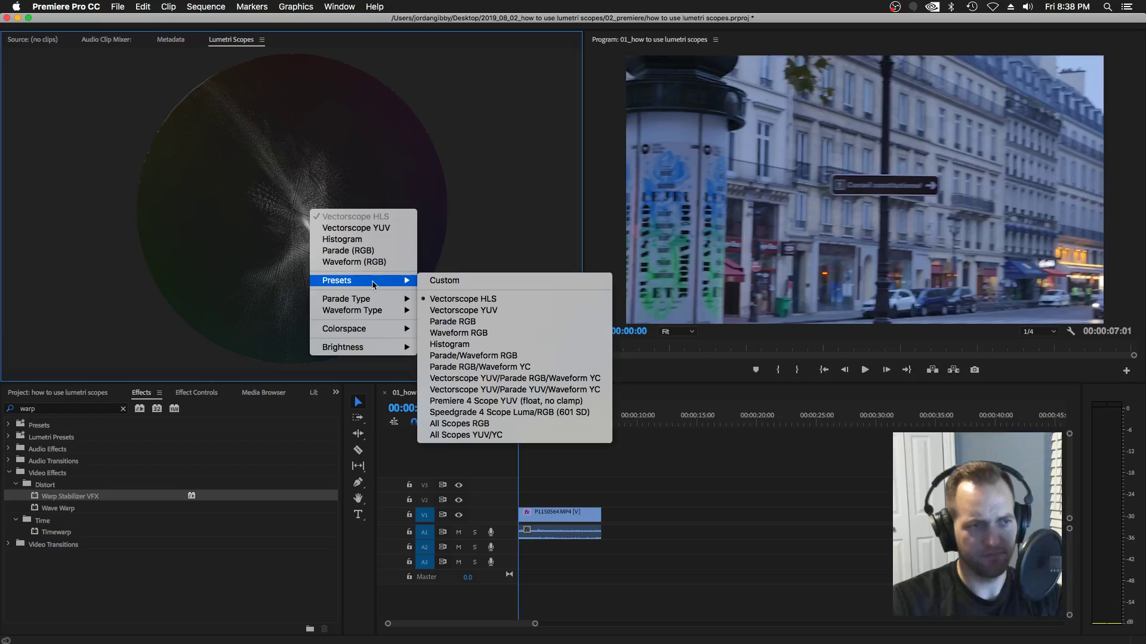
left_click(452, 322)
right_click(319, 200)
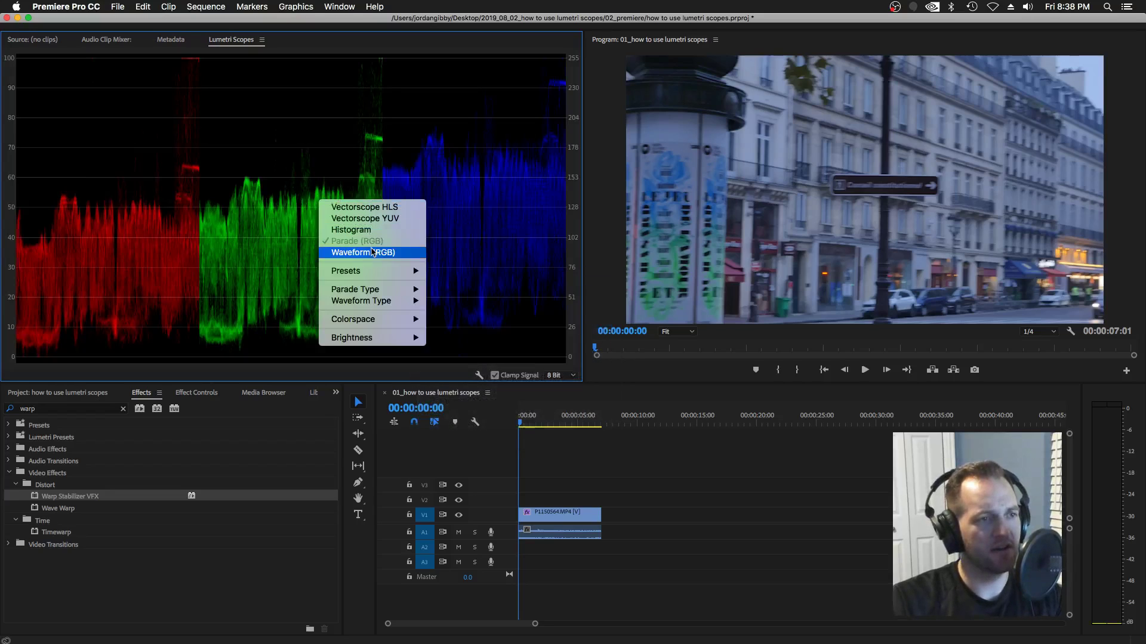
mouse_move(422, 275)
left_click(459, 334)
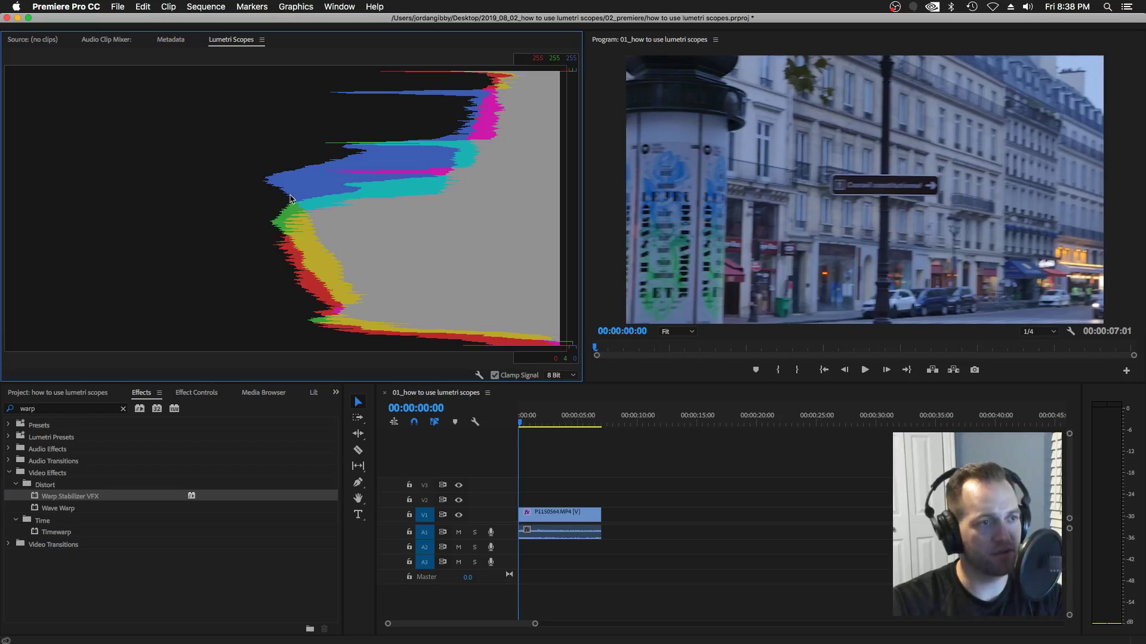
right_click(309, 196)
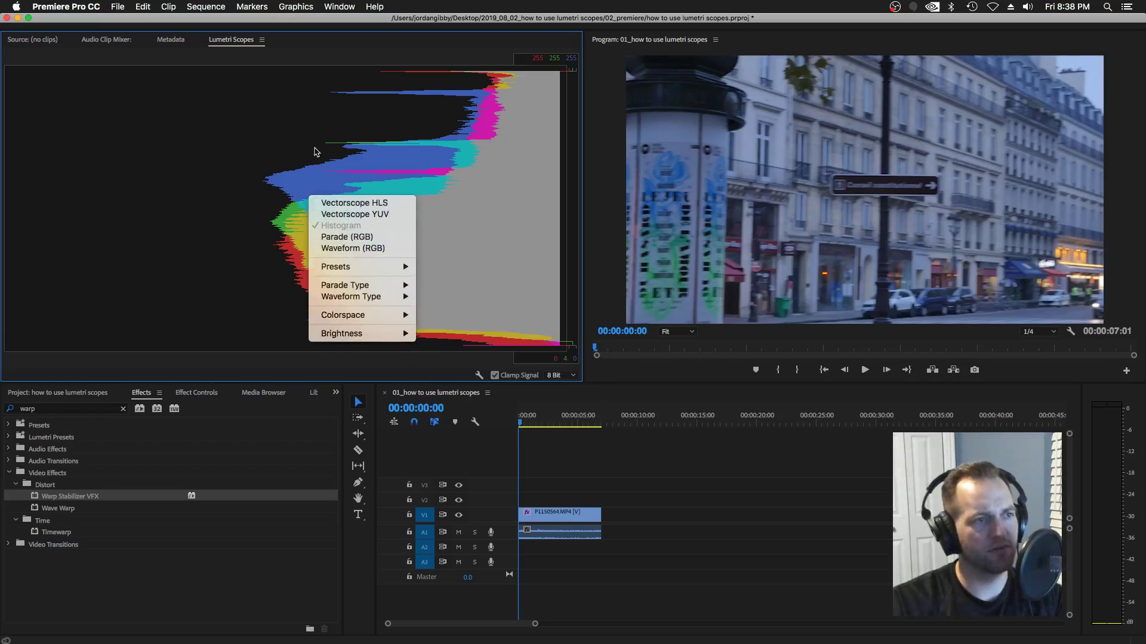
left_click(266, 169)
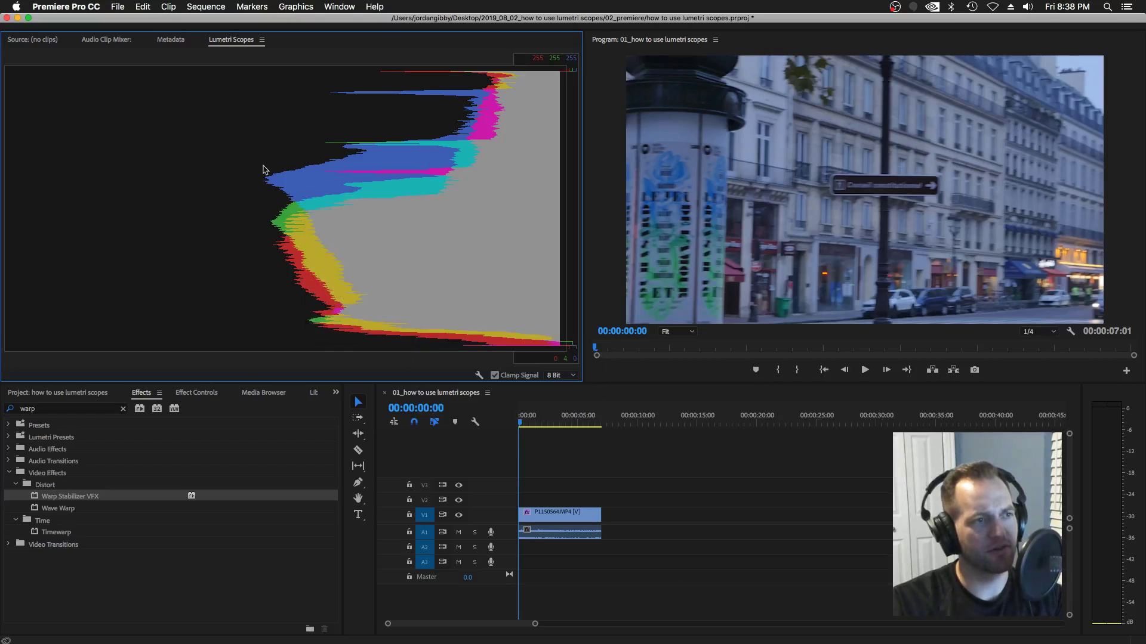
Apply the Vectorscope YUV/Parade RGB/Waveform YC scope preset and set the waveform type to Luma.
right_click(263, 199)
mouse_move(337, 273)
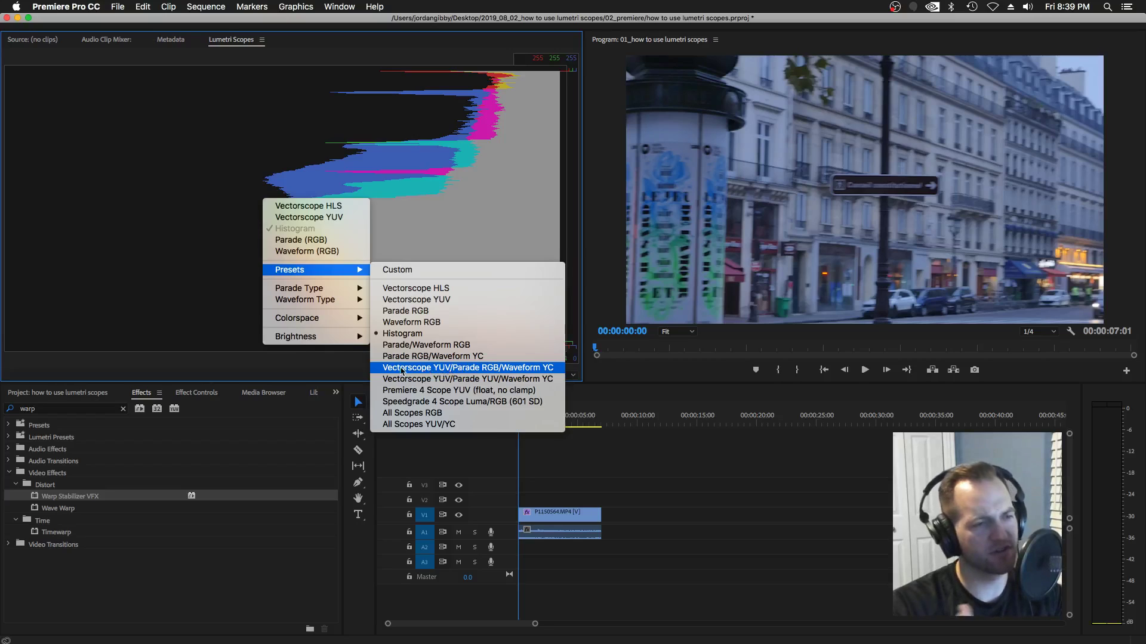
left_click(385, 373)
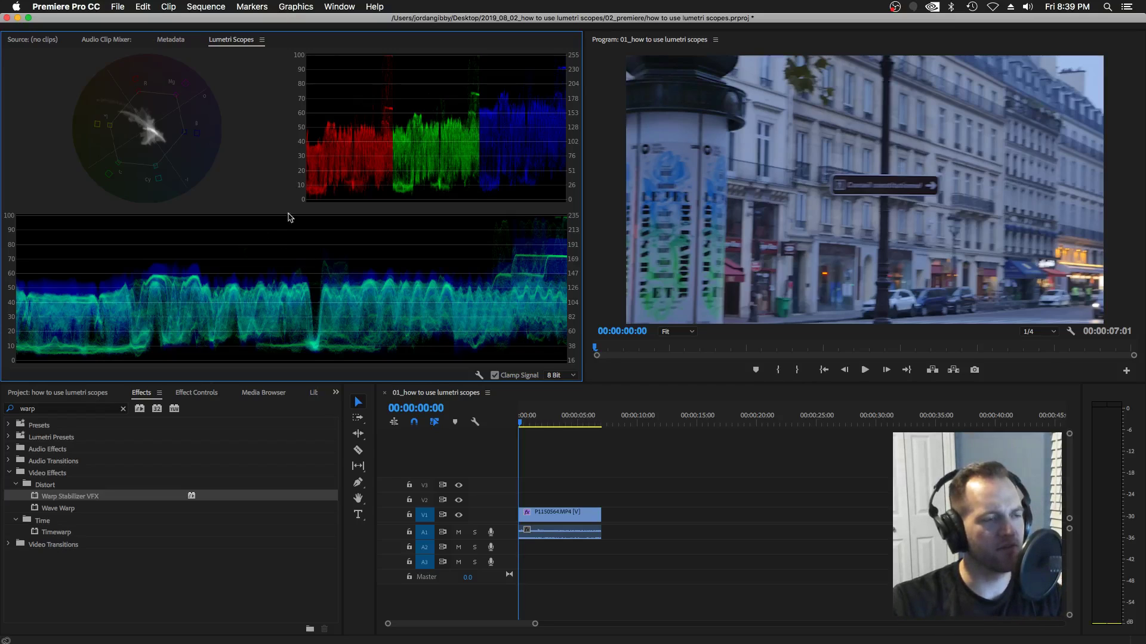
right_click(301, 257)
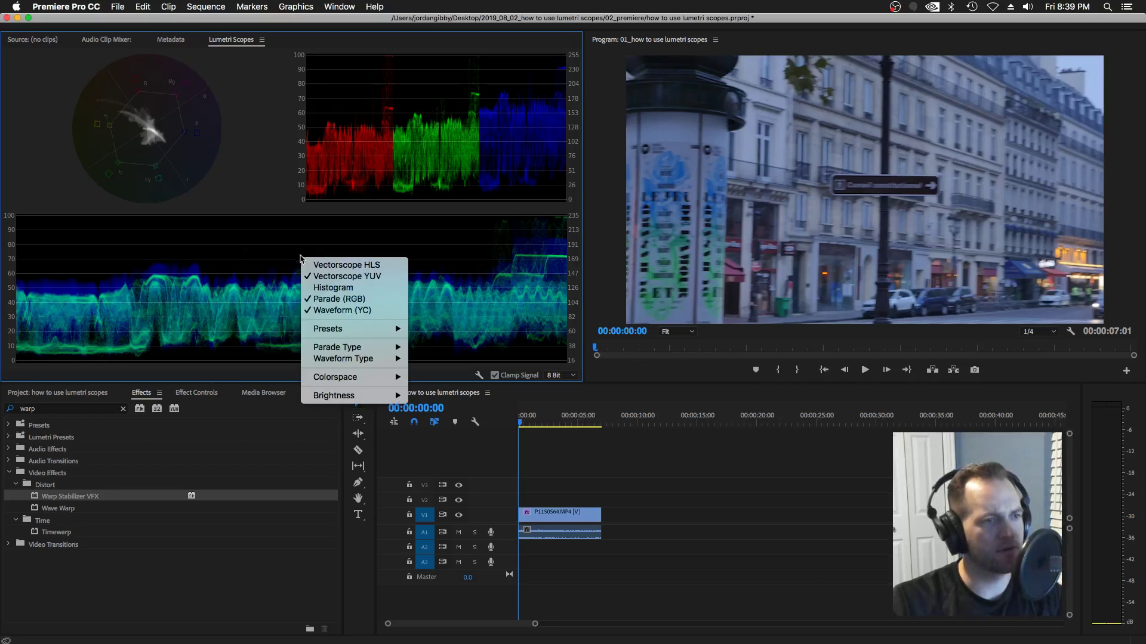
mouse_move(378, 349)
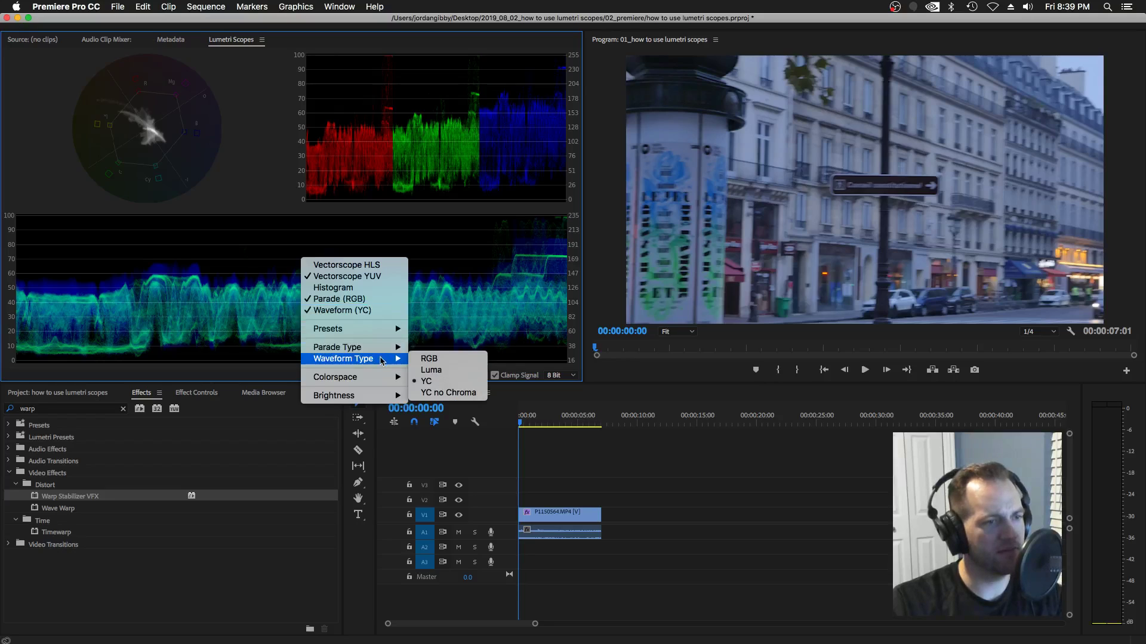
left_click(462, 371)
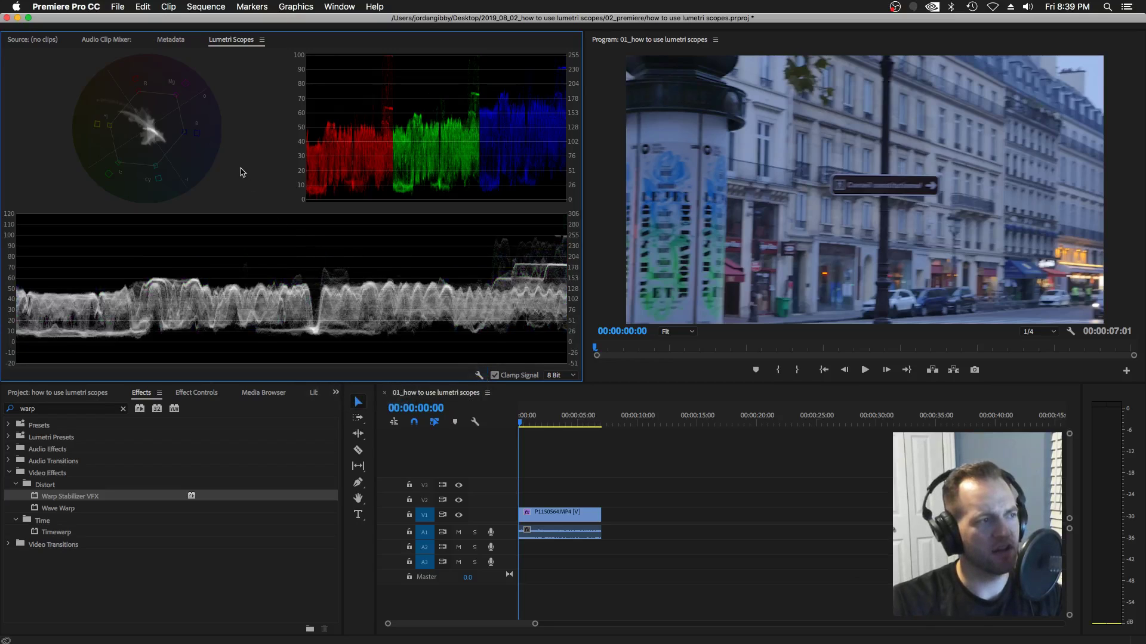
Switch to Stickies, review the white balance items in the color correction notes, and move the note off the screen.
key("super+Tab")
left_click_drag(561, 138, 716, 141)
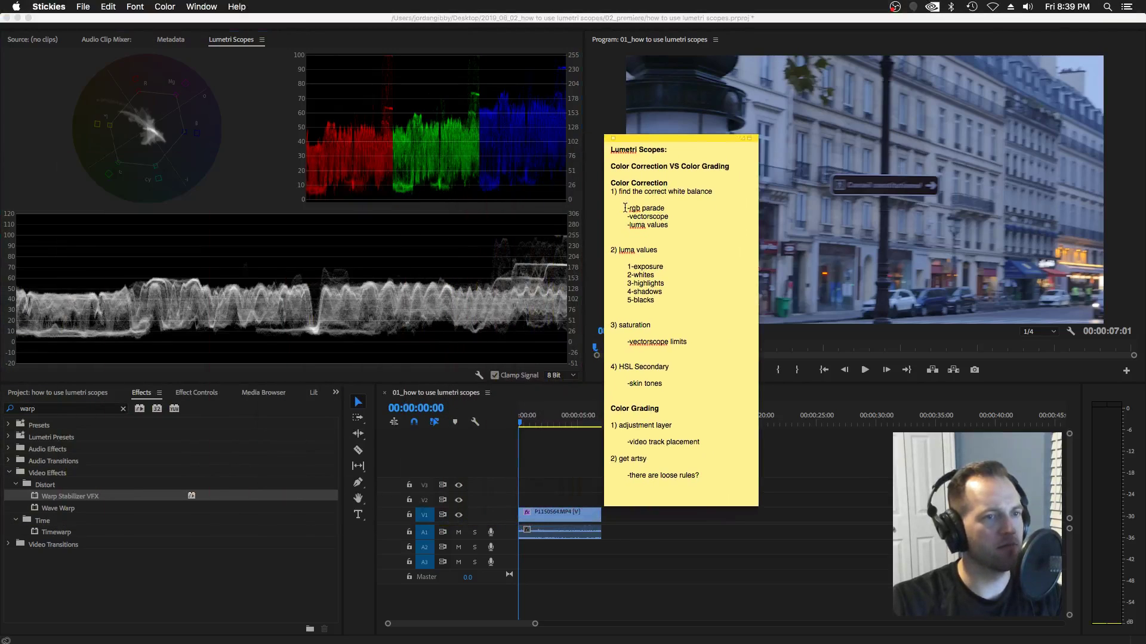
left_click_drag(626, 206, 670, 227)
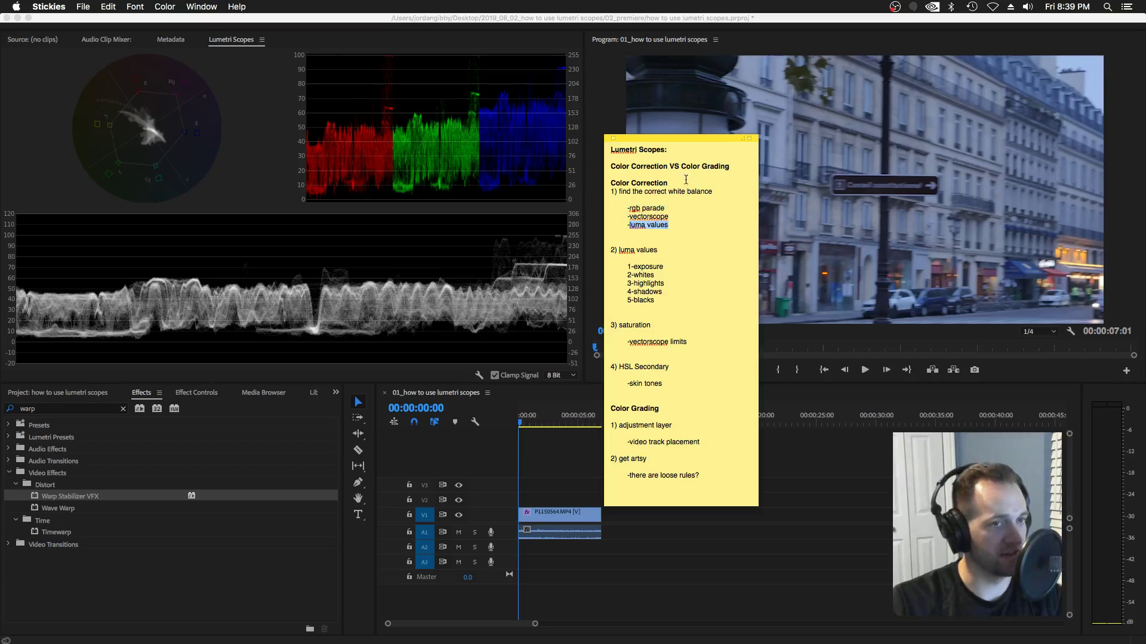
left_click(654, 210)
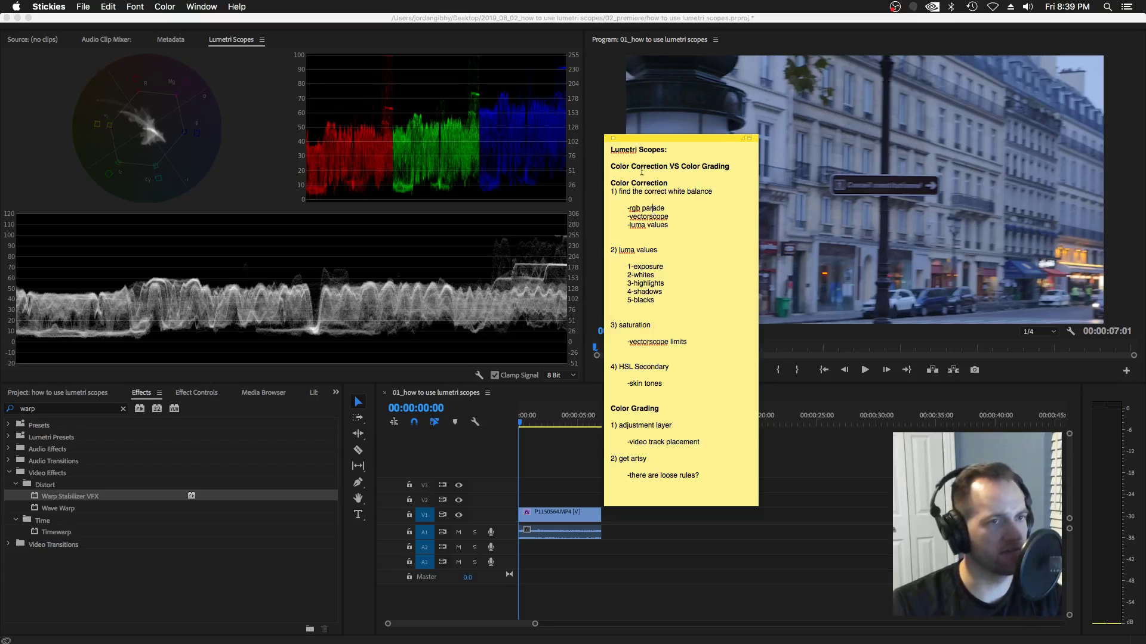
left_click_drag(676, 144, 0, 135)
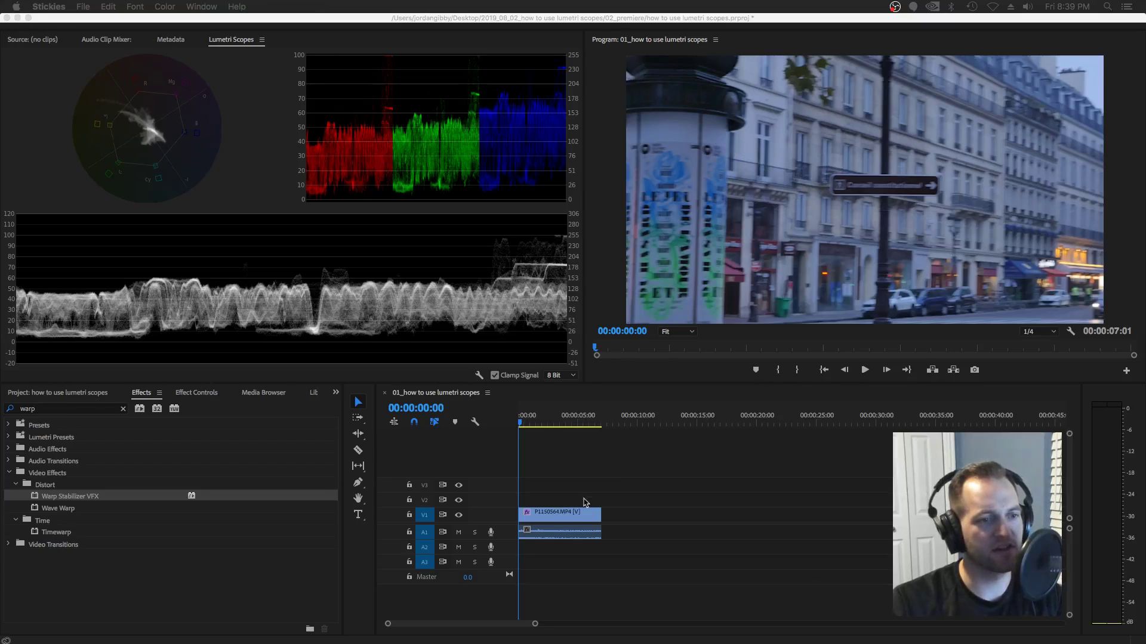
Add an elliptical opacity mask to the P1150564.MP4 clip on track V1.
left_click(573, 517)
left_click(573, 516)
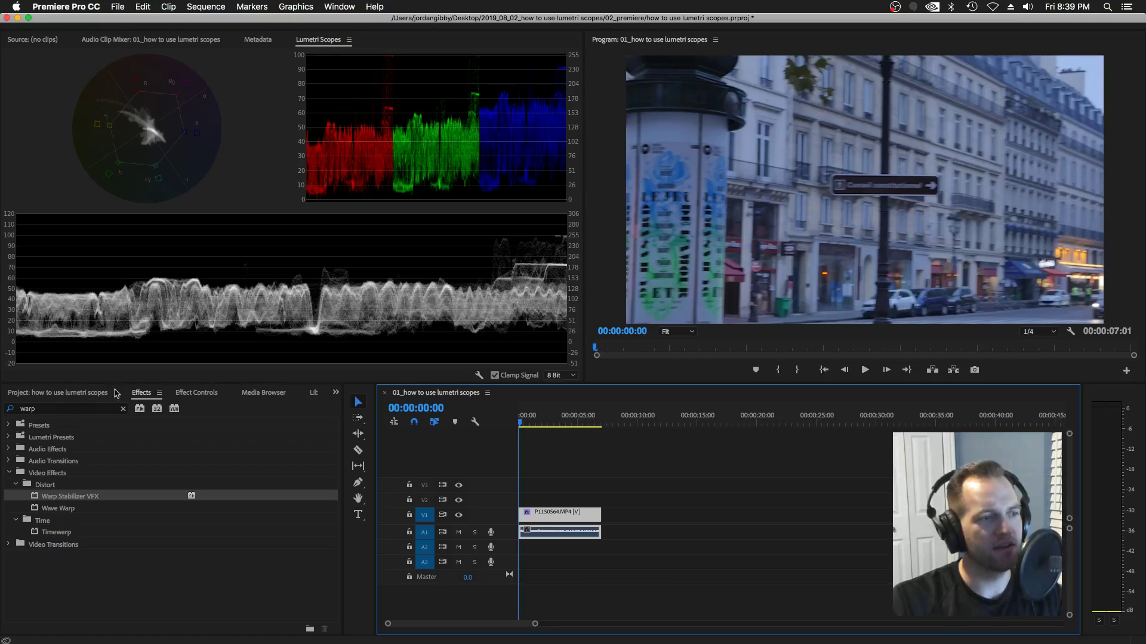
left_click(187, 393)
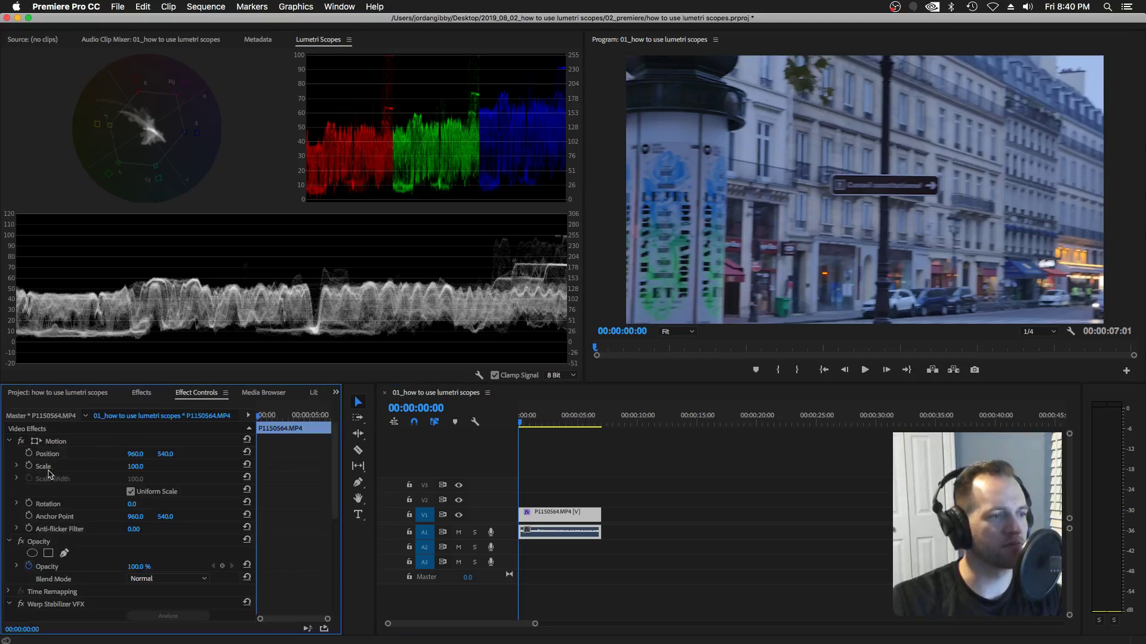
left_click(33, 554)
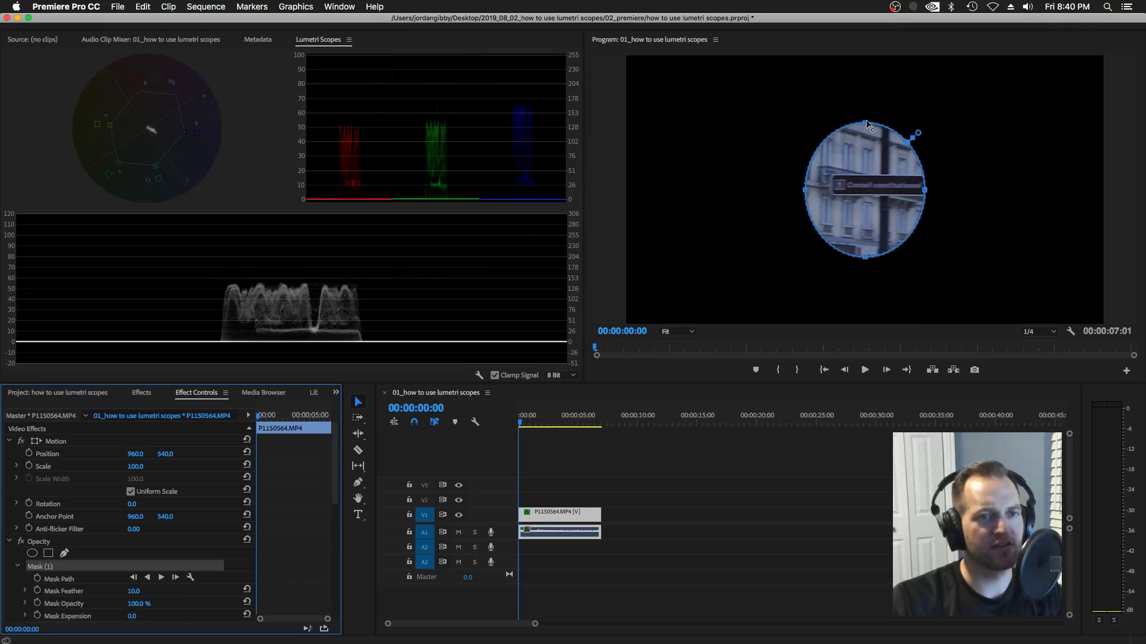
Shrink the elliptical mask to a small head-sized oval and position it above the street sign.
left_click_drag(865, 123, 865, 197)
left_click_drag(805, 227, 751, 146)
key("shift+Right")
key("shift+Right")
key("shift+Right")
key("shift+Right")
key("shift+Right")
key("shift+Right")
key("shift+Right")
key("shift+Right")
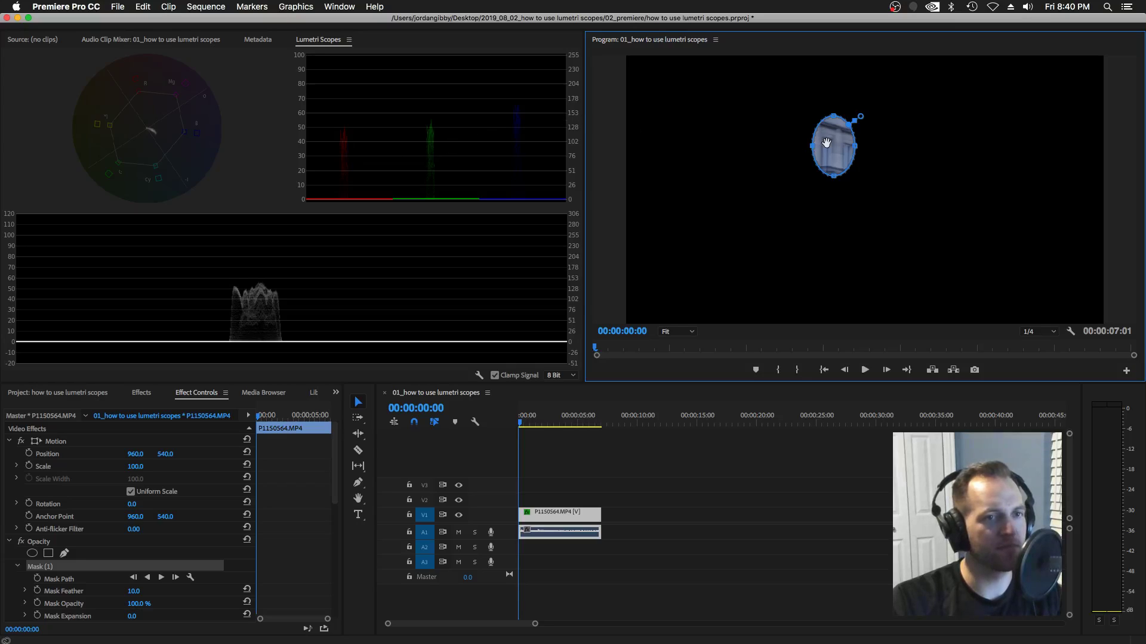
Move the playhead to 00:00:04:05 and position the elliptical mask over the woman's face.
mouse_move(825, 141)
left_mouse_down()
mouse_move(768, 170)
mouse_move(686, 159)
mouse_move(740, 113)
mouse_move(815, 113)
mouse_move(921, 210)
mouse_move(917, 186)
mouse_move(972, 213)
mouse_move(1017, 190)
mouse_move(1066, 110)
mouse_move(830, 132)
mouse_move(807, 109)
mouse_move(815, 155)
mouse_move(811, 95)
mouse_move(839, 116)
mouse_move(807, 139)
left_mouse_up()
left_click(568, 417)
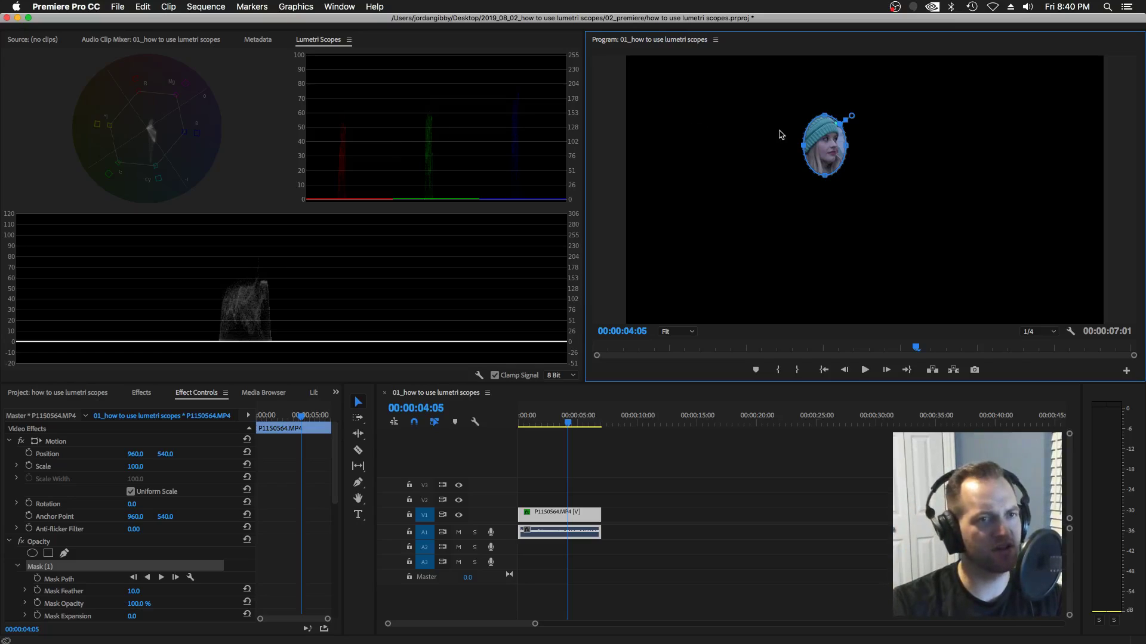
mouse_move(840, 139)
left_mouse_down()
mouse_move(813, 136)
mouse_move(807, 149)
mouse_move(829, 142)
mouse_move(771, 138)
mouse_move(795, 131)
mouse_move(828, 145)
left_mouse_up()
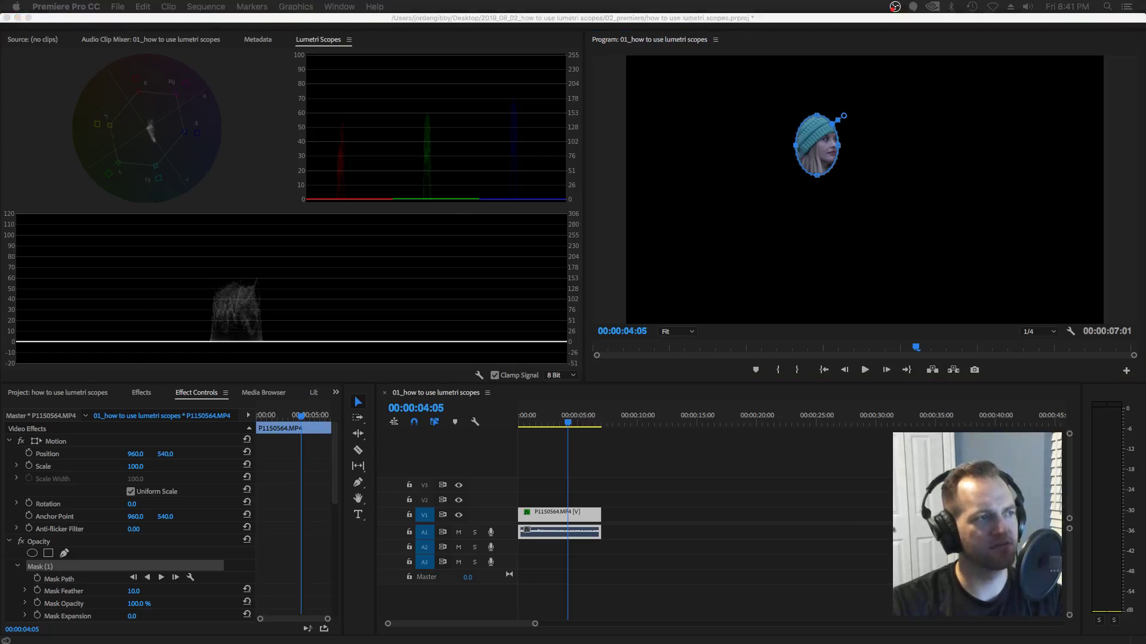
Check the color correction order in the sticky note, keeping the note off the screen when done.
left_click_drag(0, 154, 561, 154)
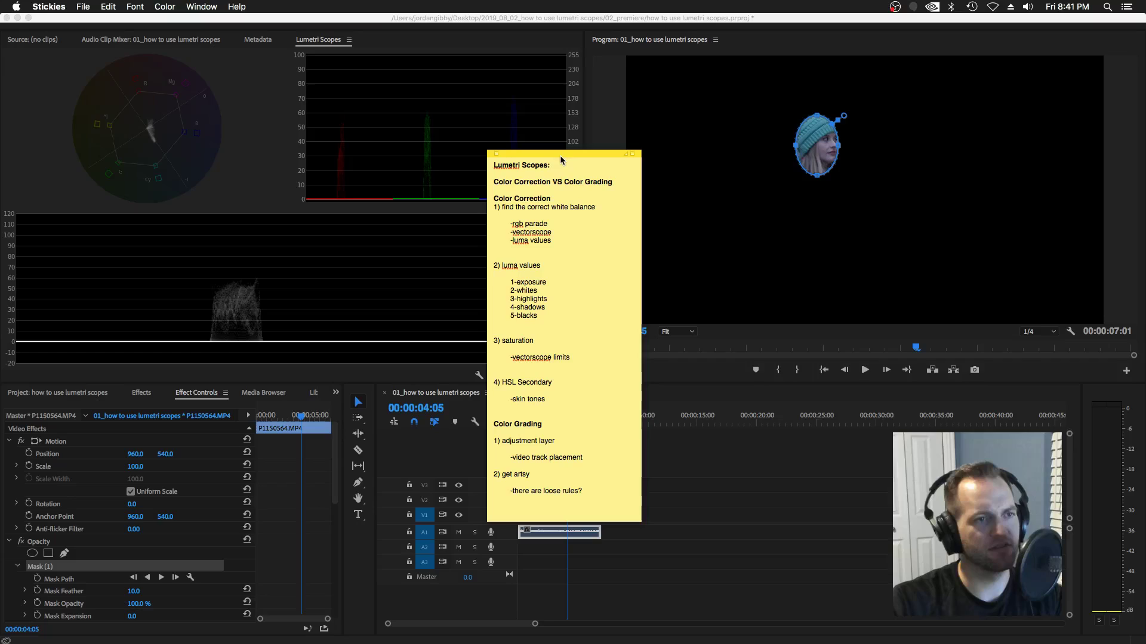
left_click_drag(560, 156, 2, 159)
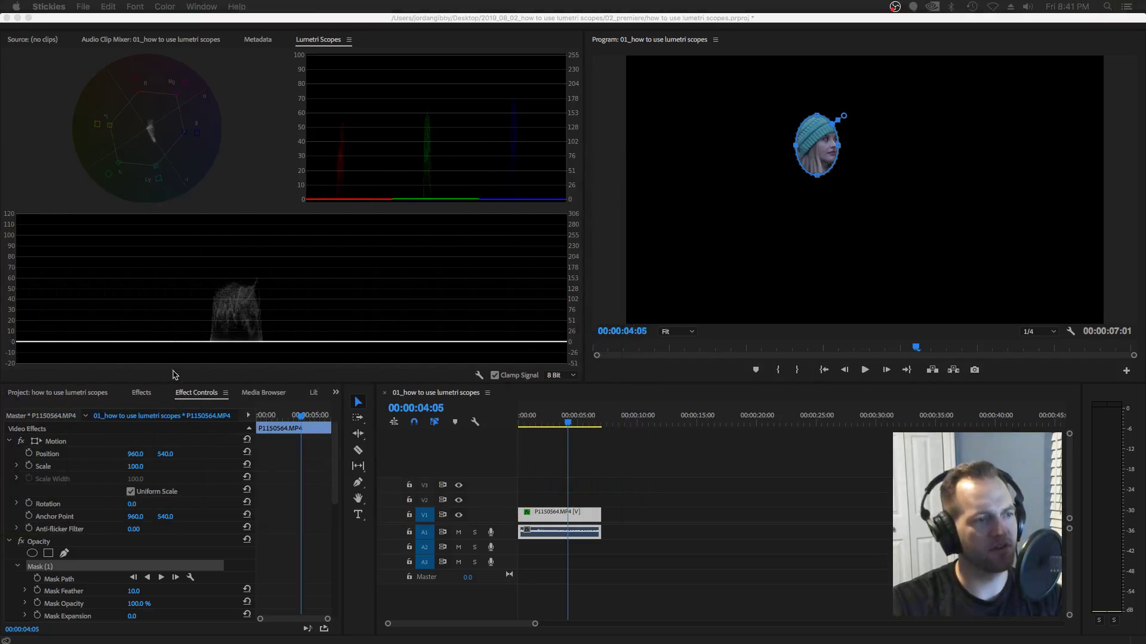
Search the effects for "lumetri color" and apply the Lumetri Color effect to the P1150564.MP4 clip on V1.
left_click(144, 394)
left_click(144, 394)
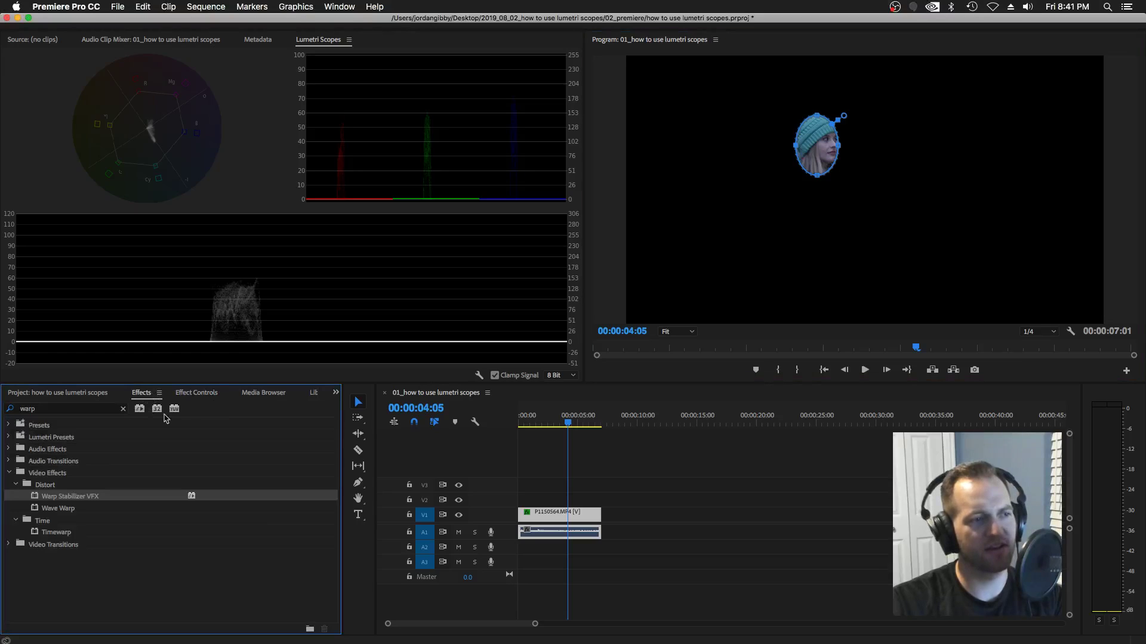
left_click(331, 7)
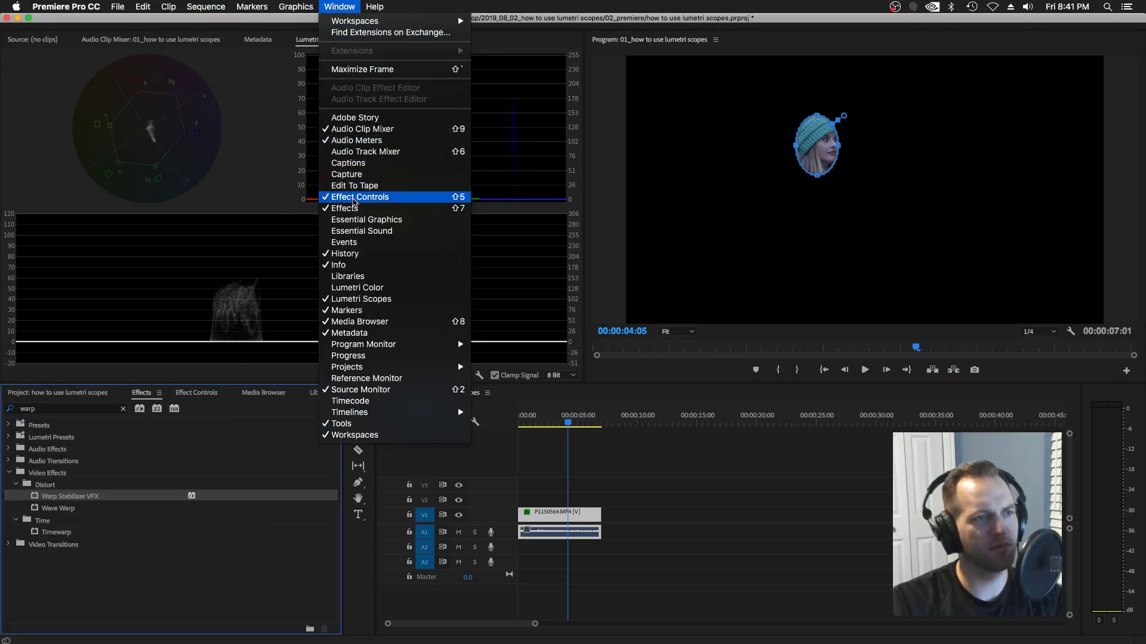
left_click(351, 7)
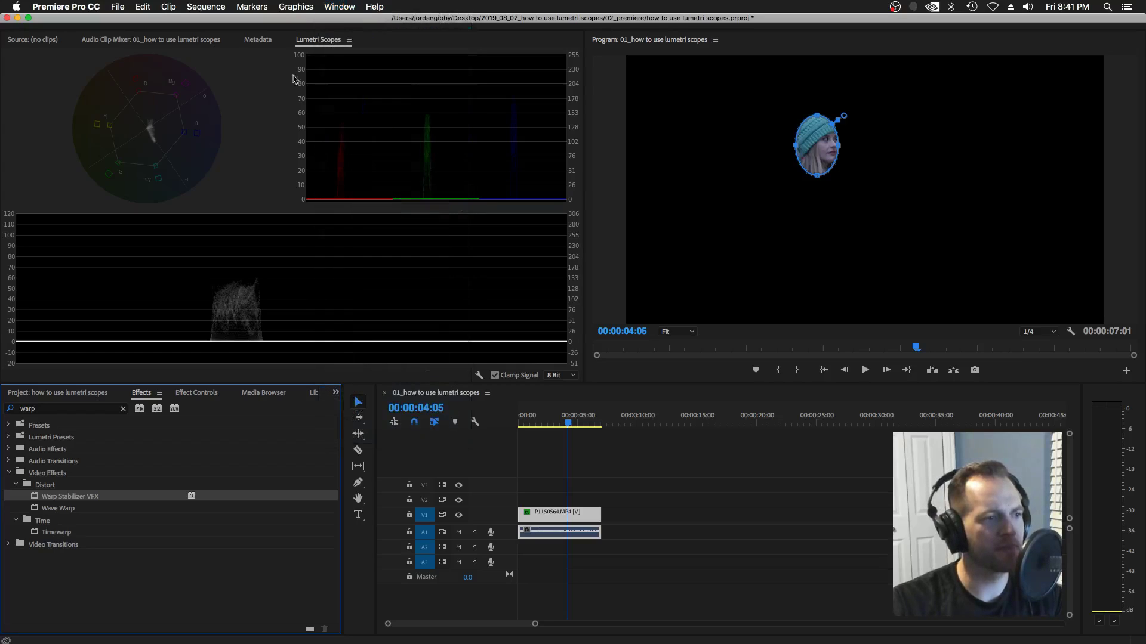
left_click(53, 412)
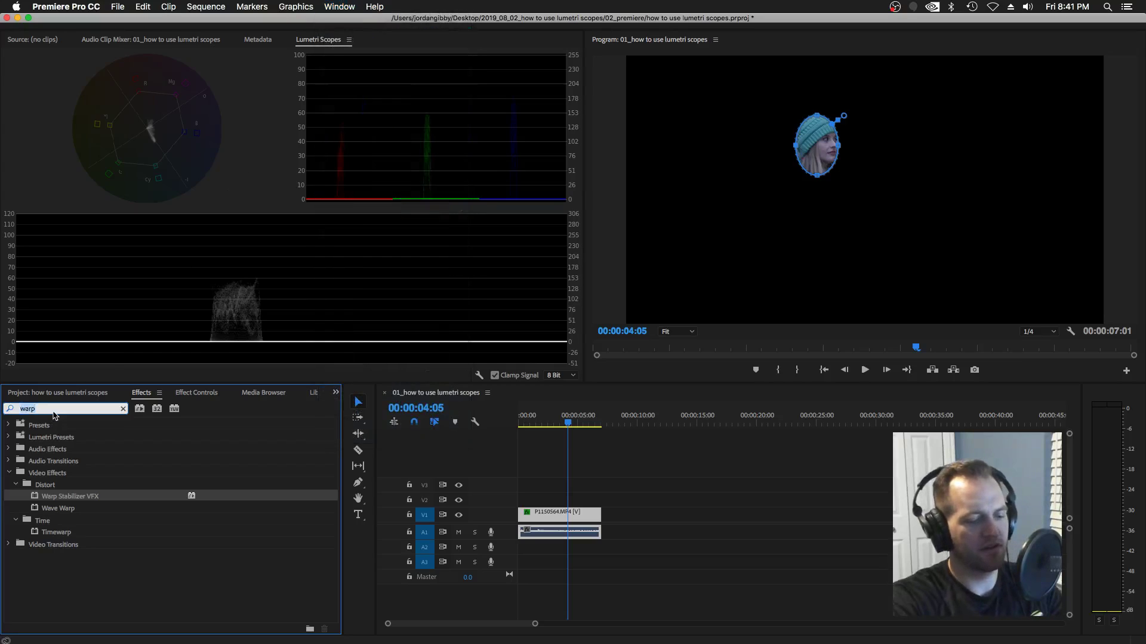
type("lumetri color")
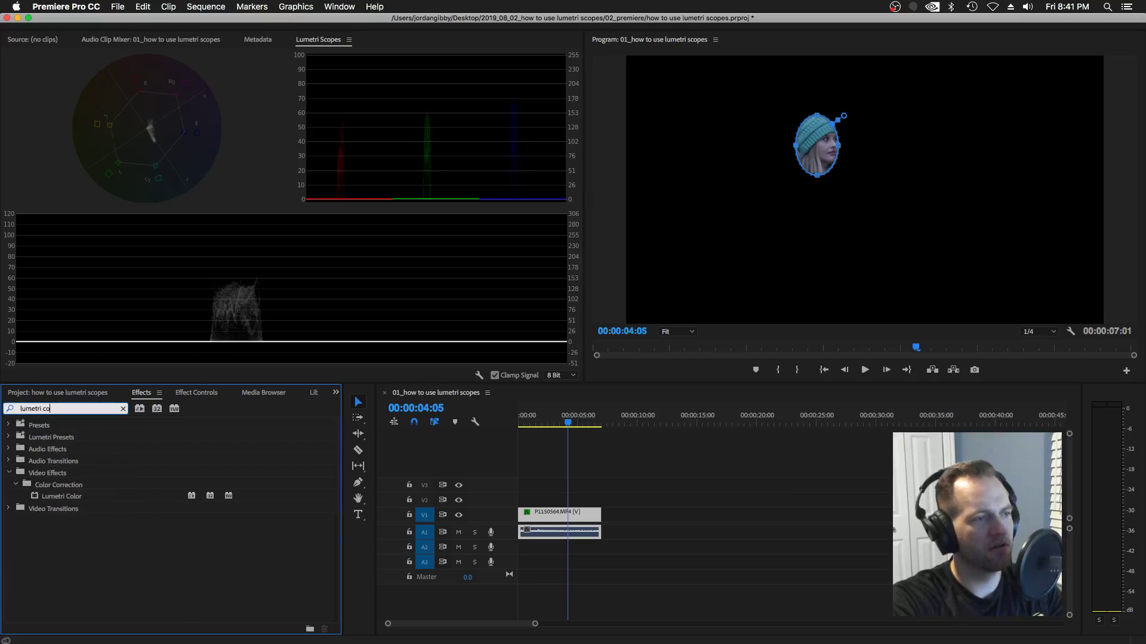
left_click(67, 501)
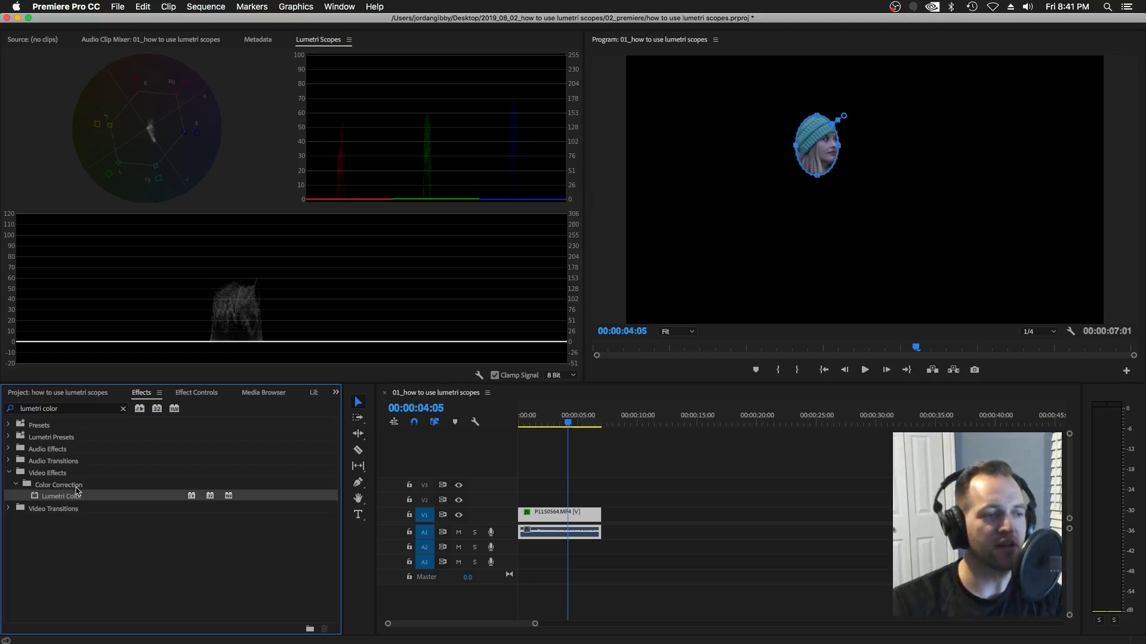
left_click_drag(39, 501, 556, 518)
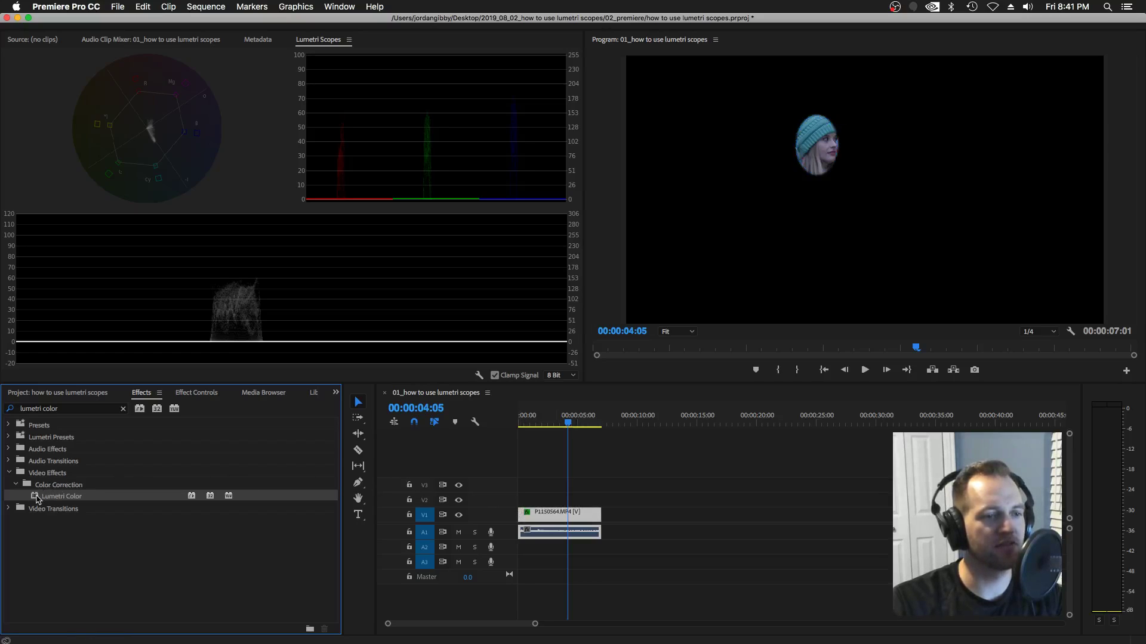
Turn off the Opacity effect on the P1150564.MP4 clip to disable the face mask.
left_click(197, 397)
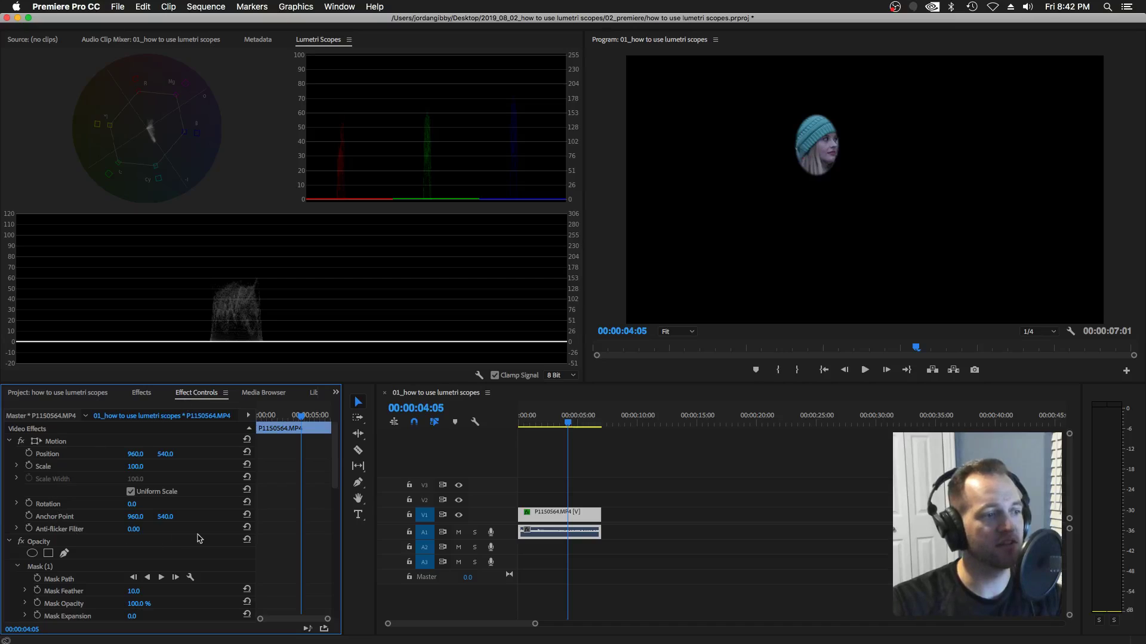
left_click(36, 542)
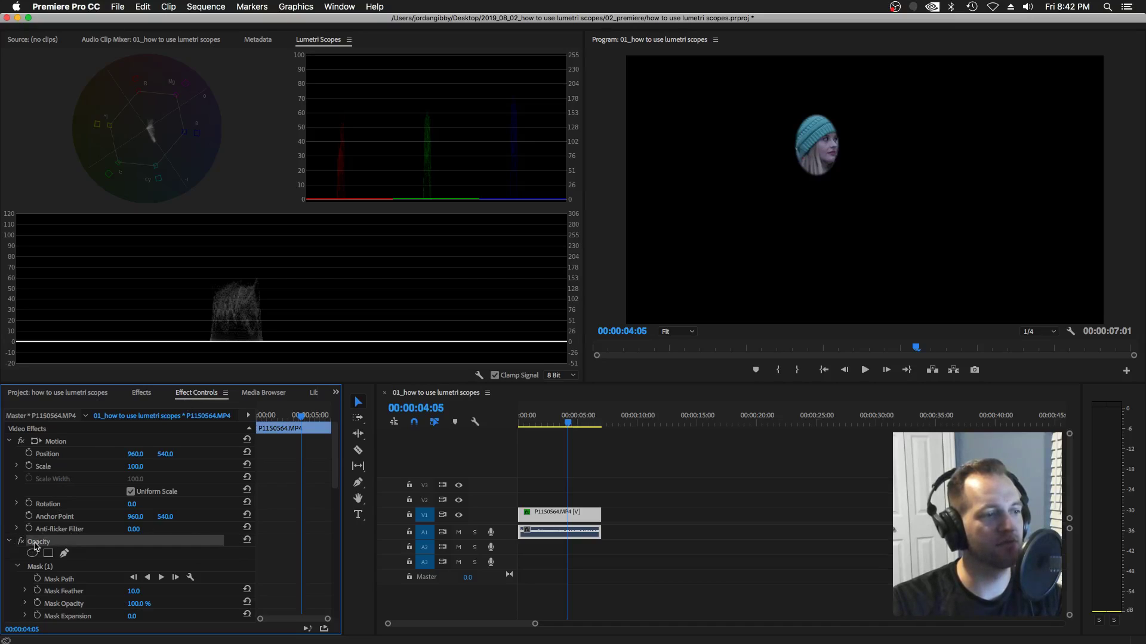
left_click(21, 542)
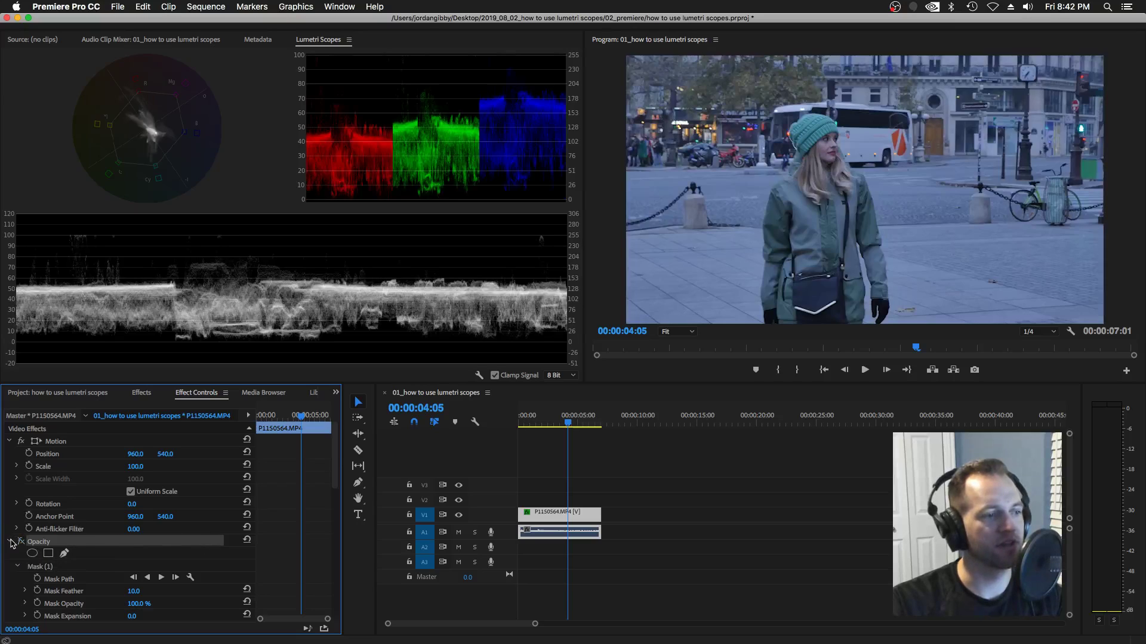
Collapse the clip's Opacity, Warp Stabilizer VFX and Motion settings, keeping Lumetri Color expanded and selected.
left_click(9, 541)
scroll(16, 521, "down", 5)
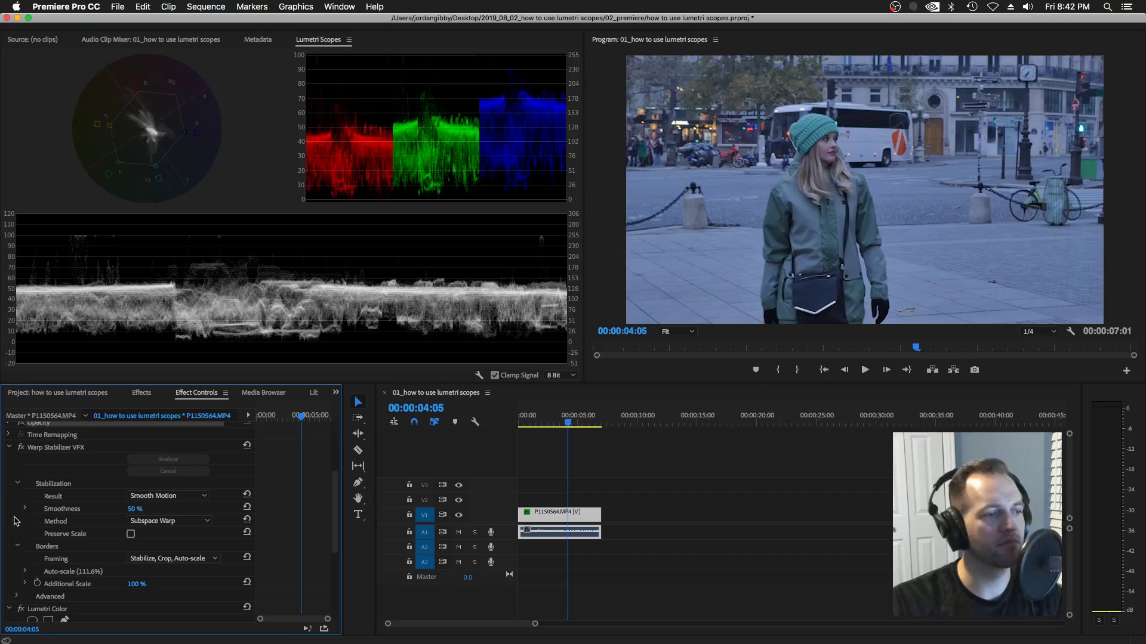
left_click(10, 447)
left_click(47, 461)
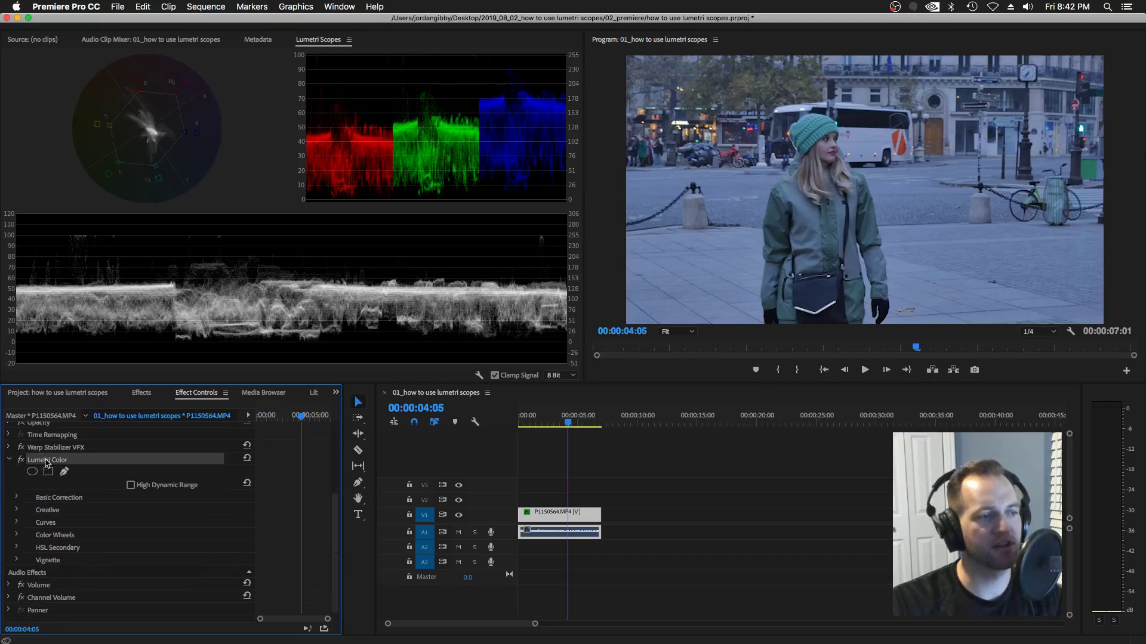
scroll(281, 487, "up", 5)
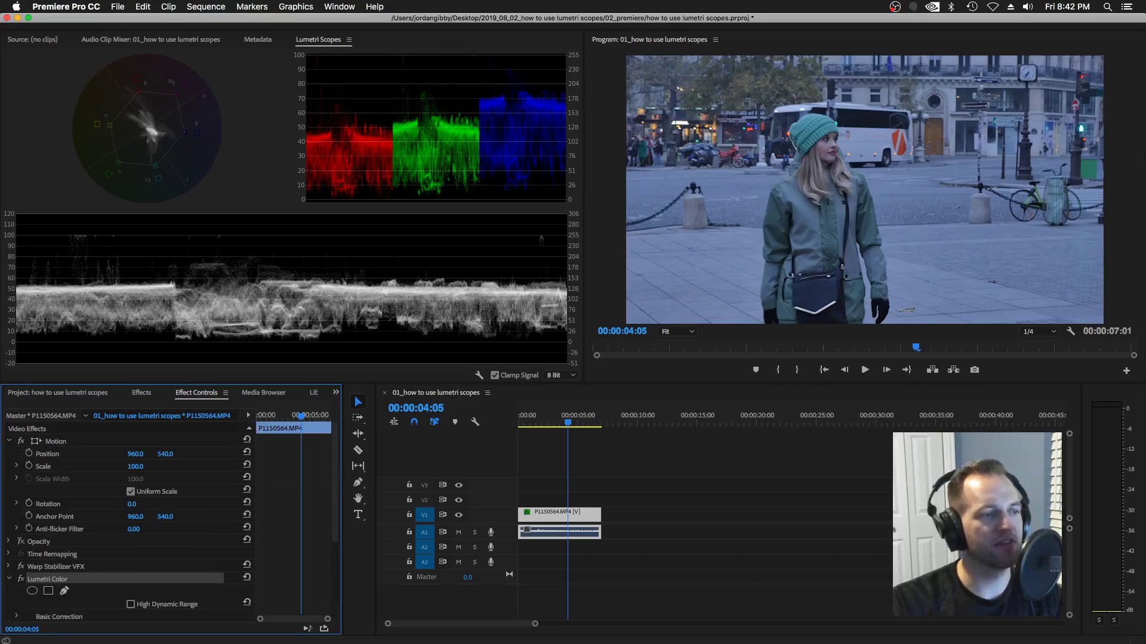
left_click(9, 441)
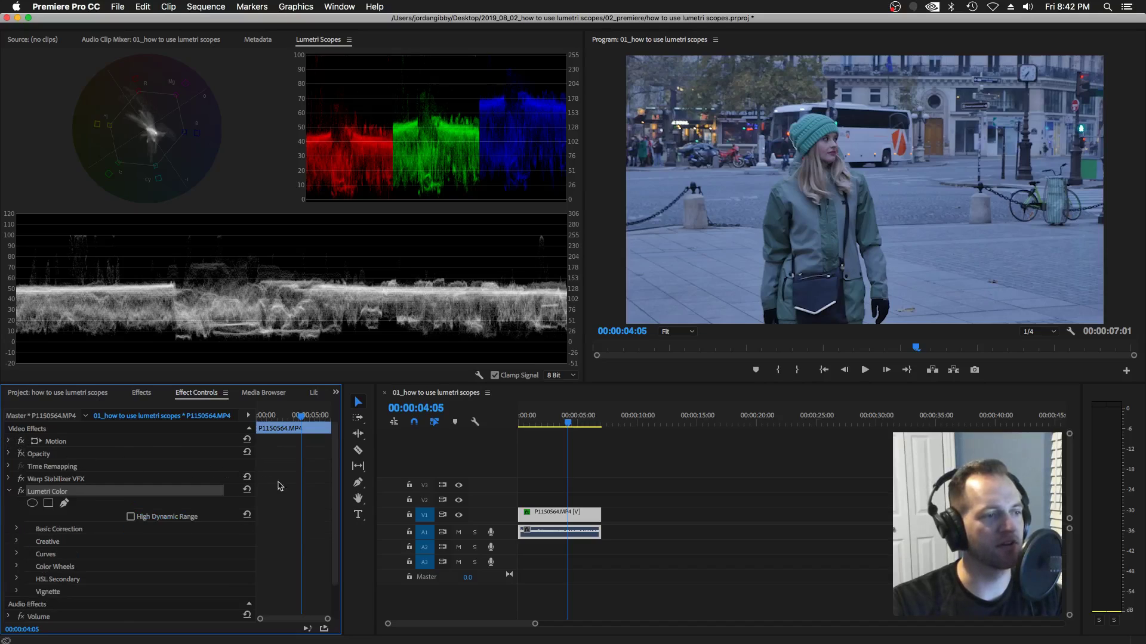
scroll(311, 488, "down", 1)
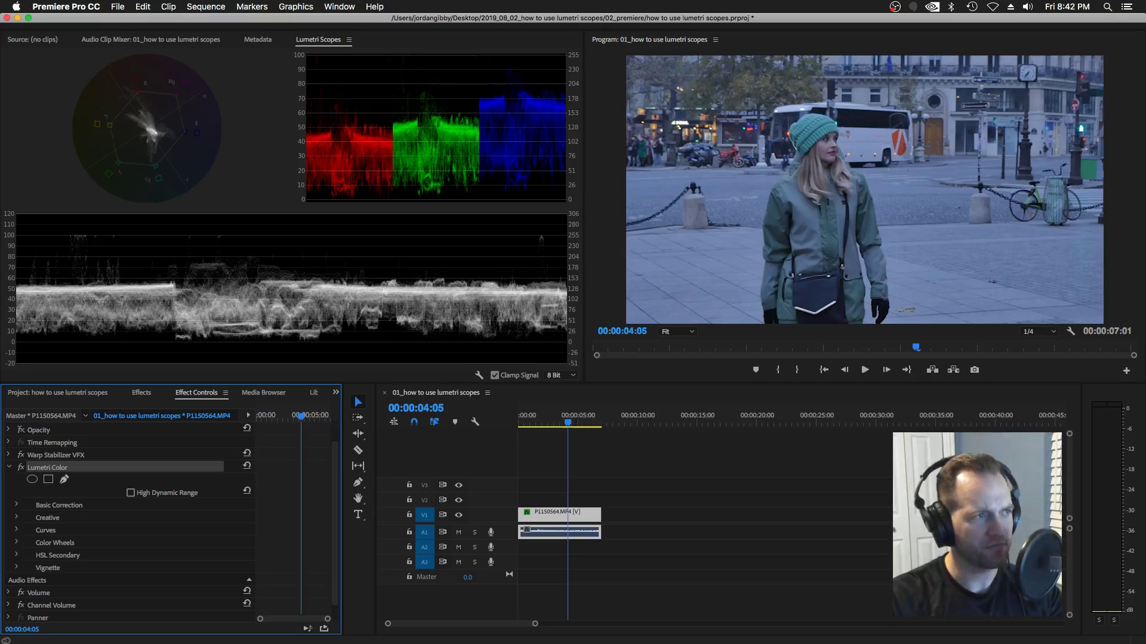
Switch to Stickies to review the color correction notes, and return to the Premiere Pro timeline.
key("super+Tab")
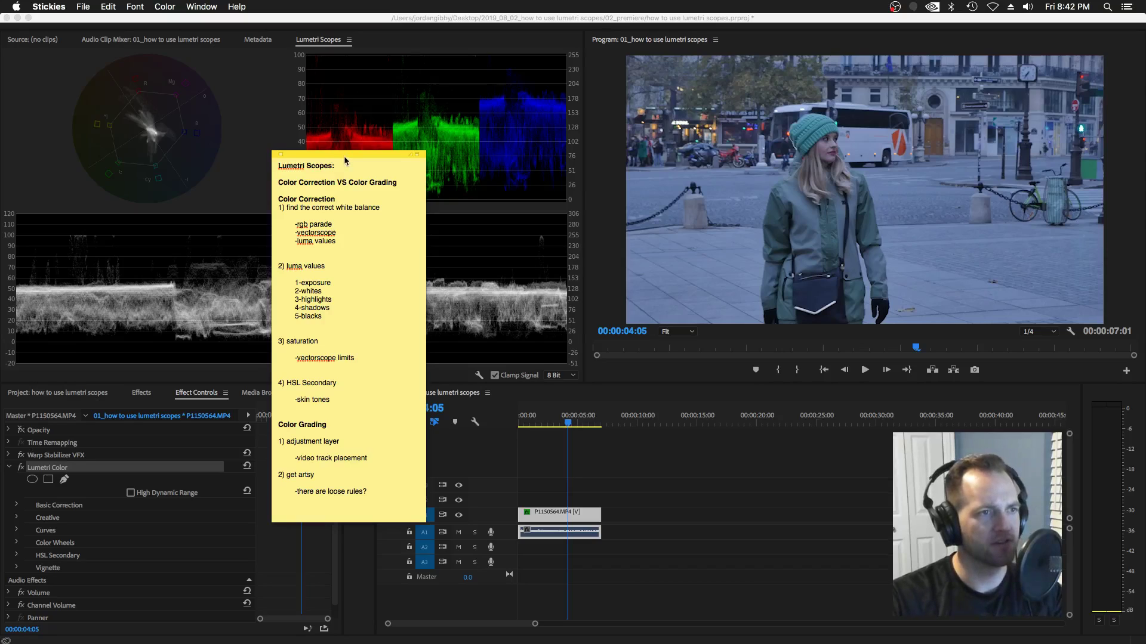
key("super+Tab")
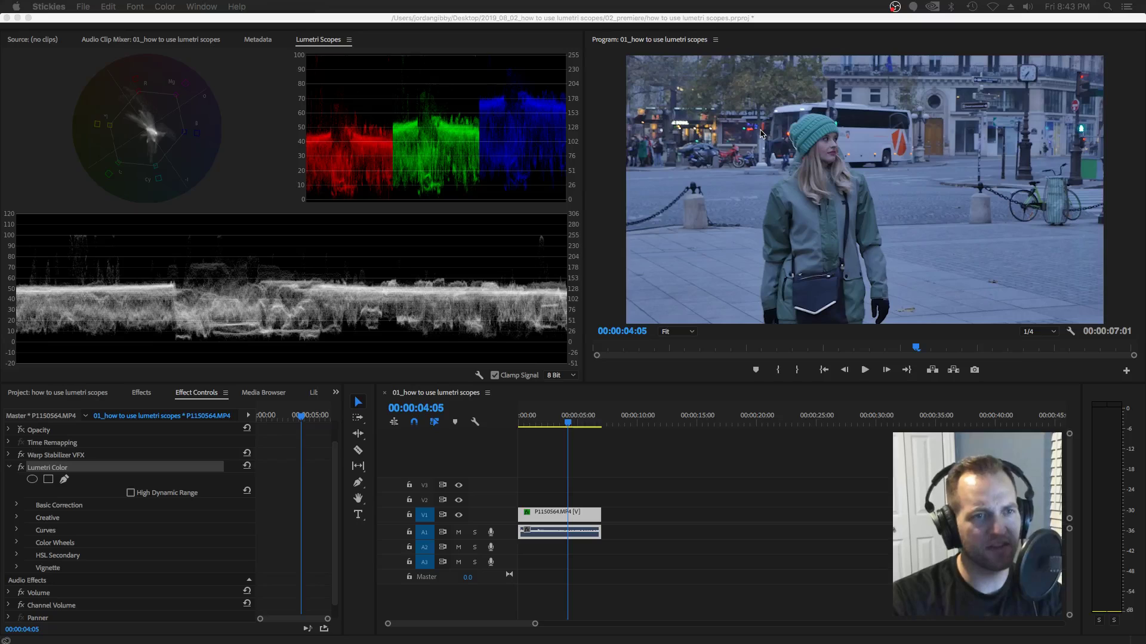
left_click(575, 426)
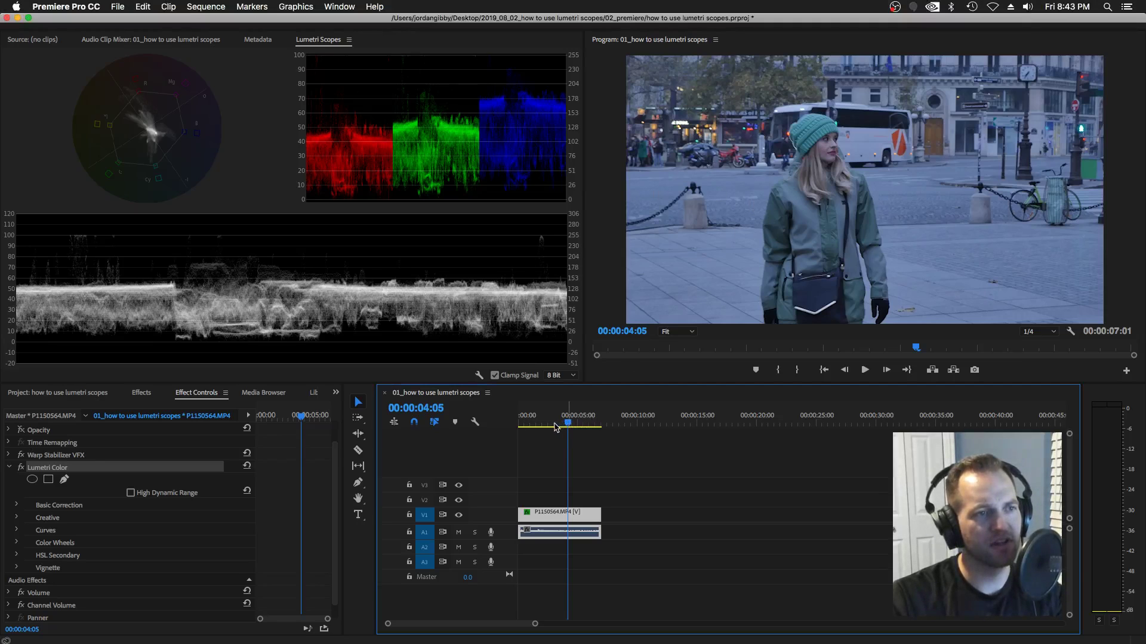
Play the clip from 00:00:02:09 to 00:00:03:14, and expand Lumetri Color's Basic Correction settings.
mouse_move(555, 427)
left_mouse_down()
mouse_move(528, 425)
mouse_move(548, 428)
left_mouse_up()
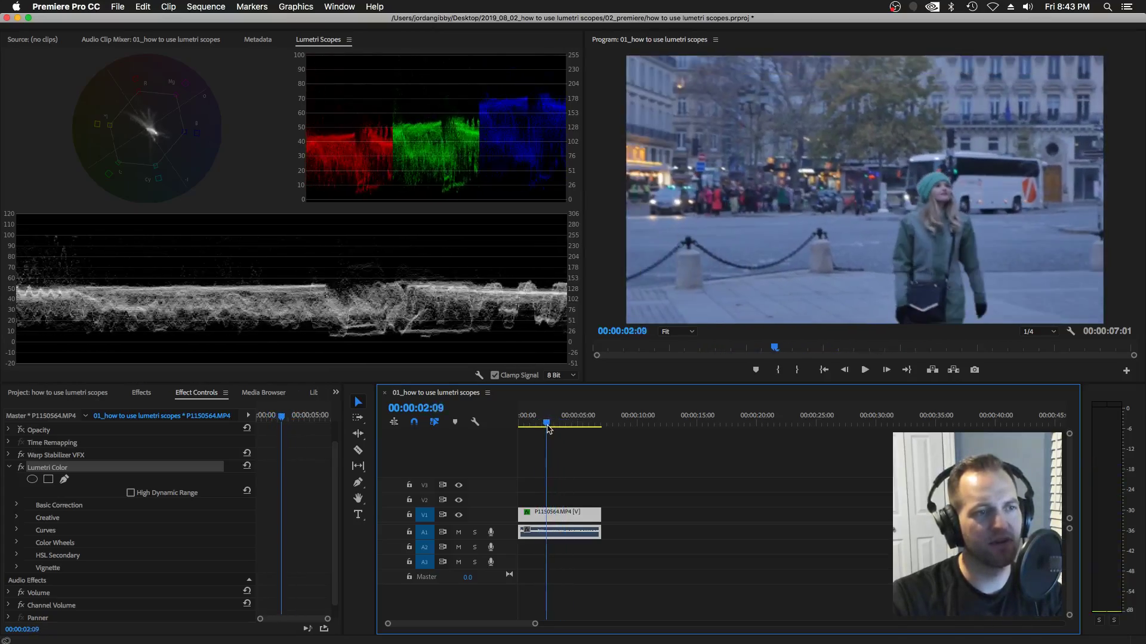
key("space")
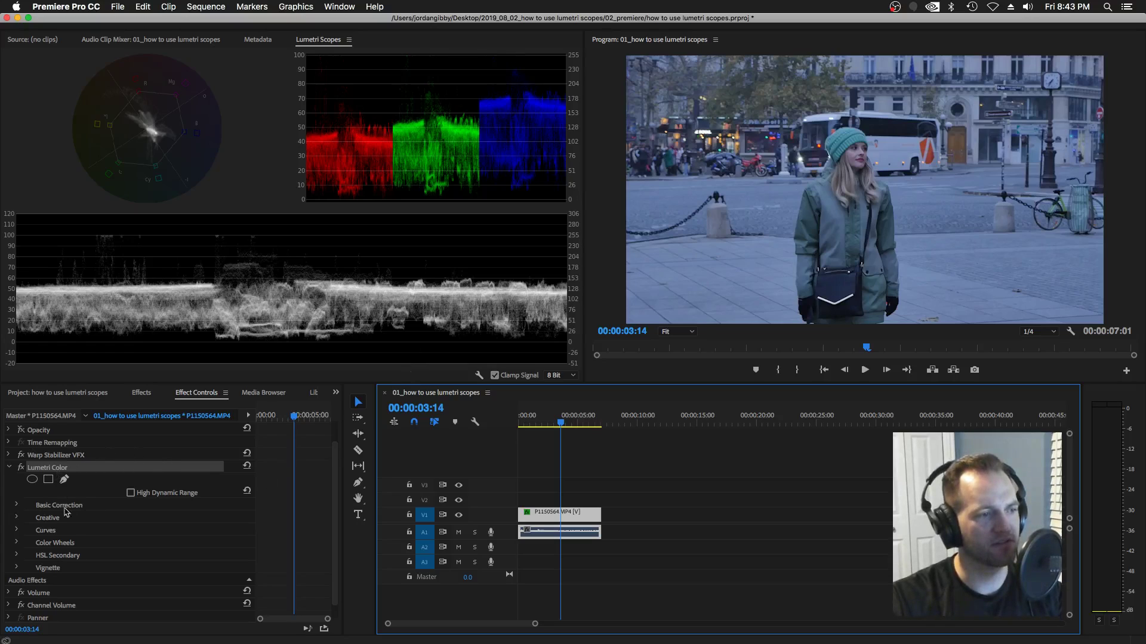
left_click(16, 506)
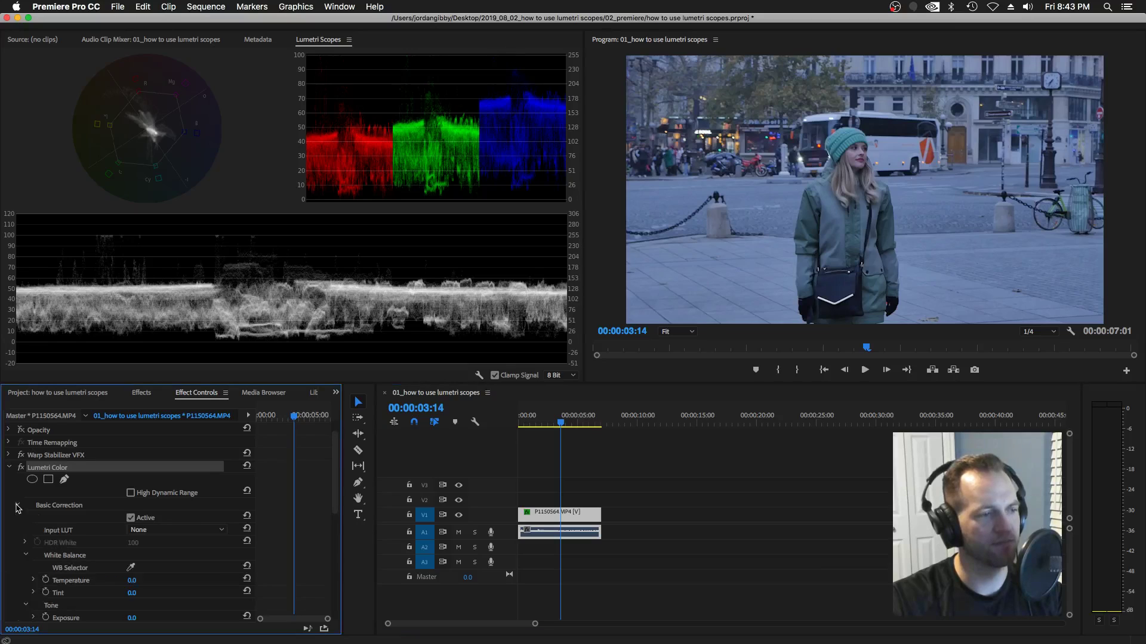
scroll(310, 520, "down", 2)
scroll(309, 520, "down", 2)
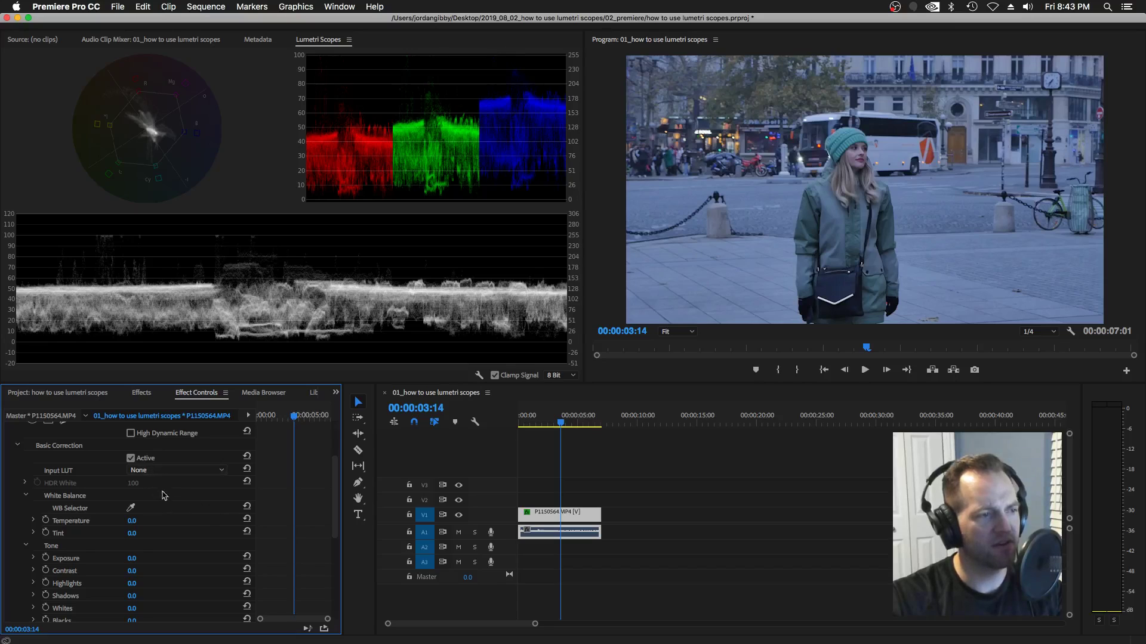
Try to set the white balance by sampling the white bus with the WB Selector, and undo it.
scroll(284, 499, "up", 1)
scroll(285, 498, "up", 1)
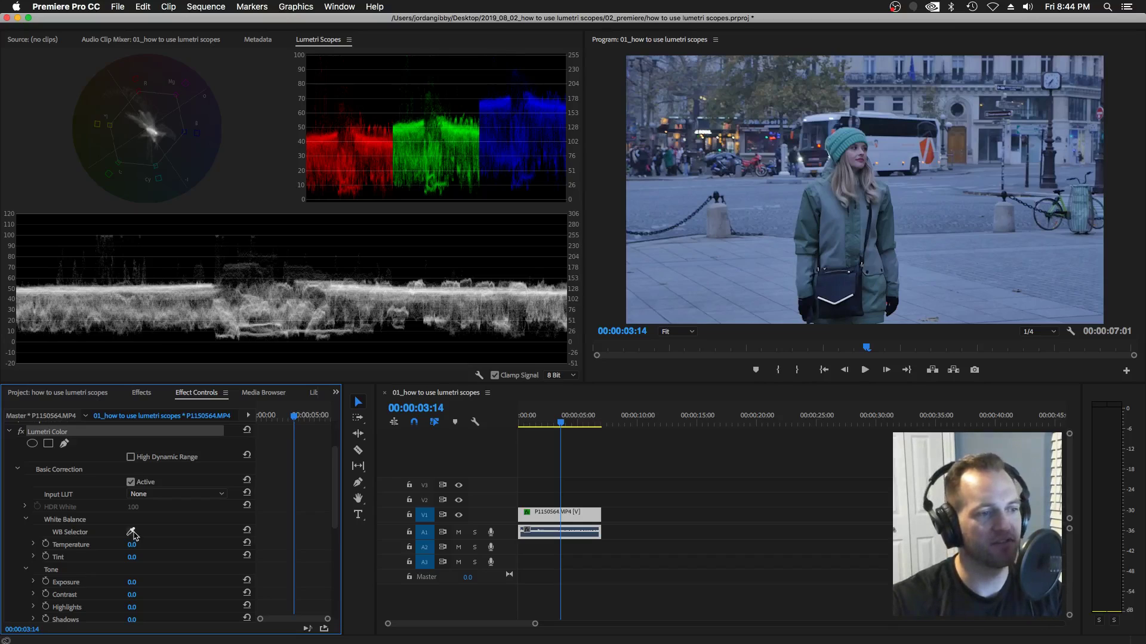
left_click(131, 532)
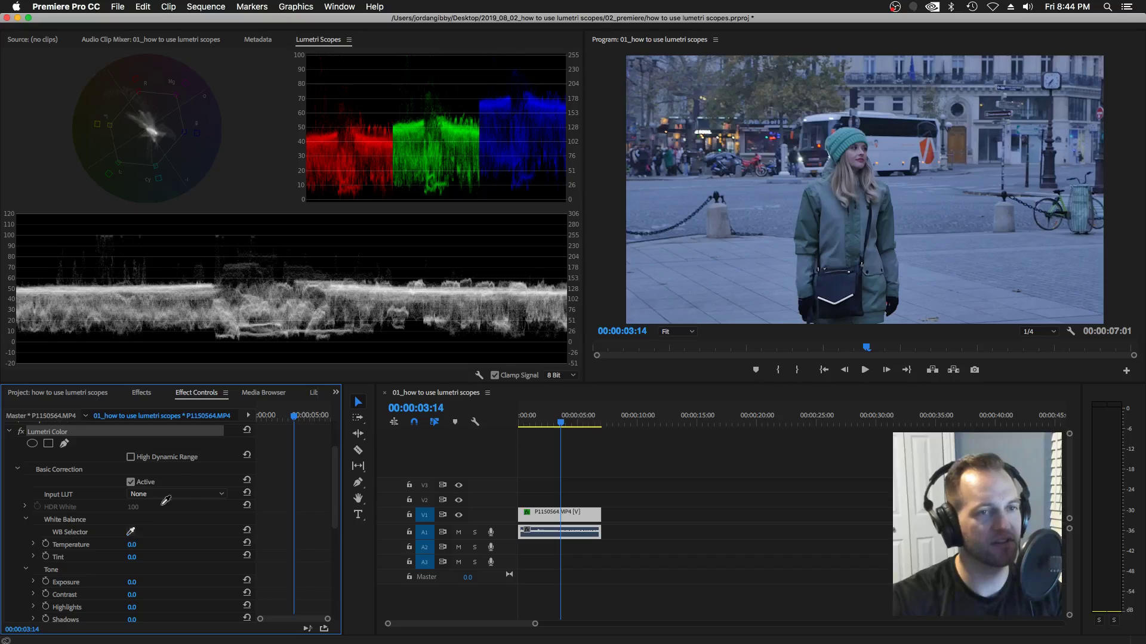
left_click(896, 140)
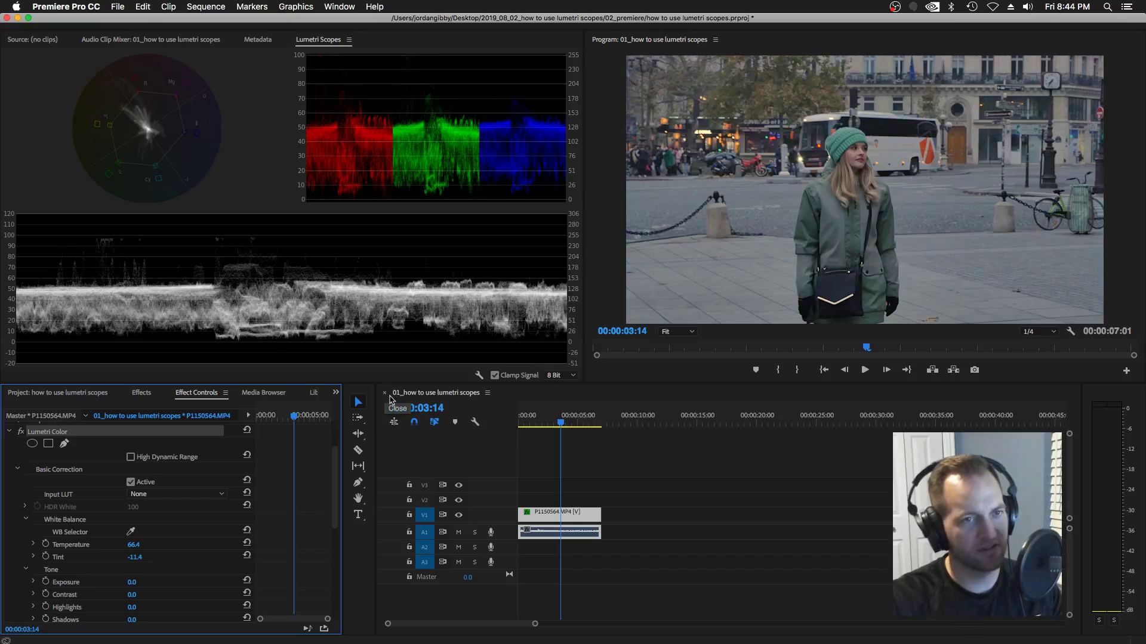
key("super+z")
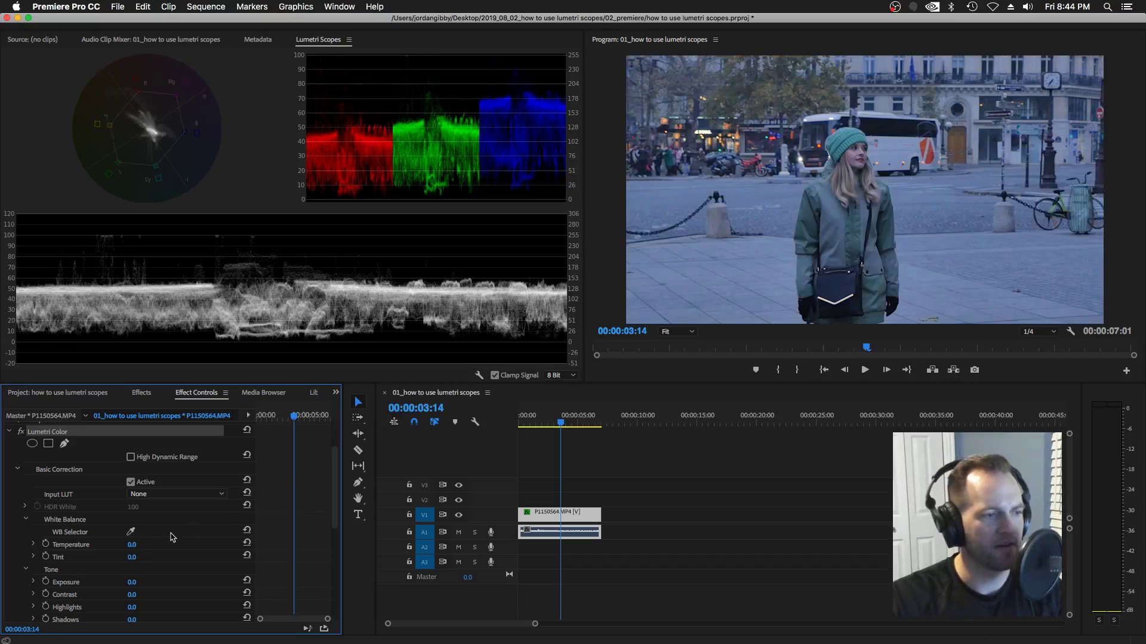
Bring the Stickies note back over the program monitor and highlight its line "2) luma values".
scroll(172, 537, "down", 1)
scroll(172, 537, "down", 1)
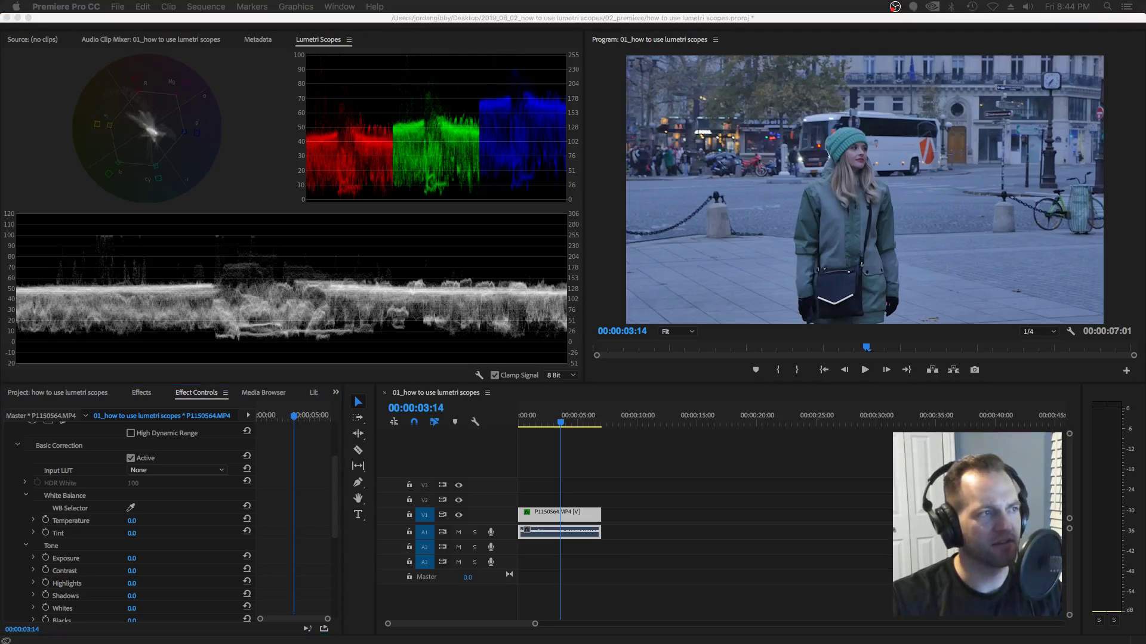
left_click_drag(83, 139, 552, 74)
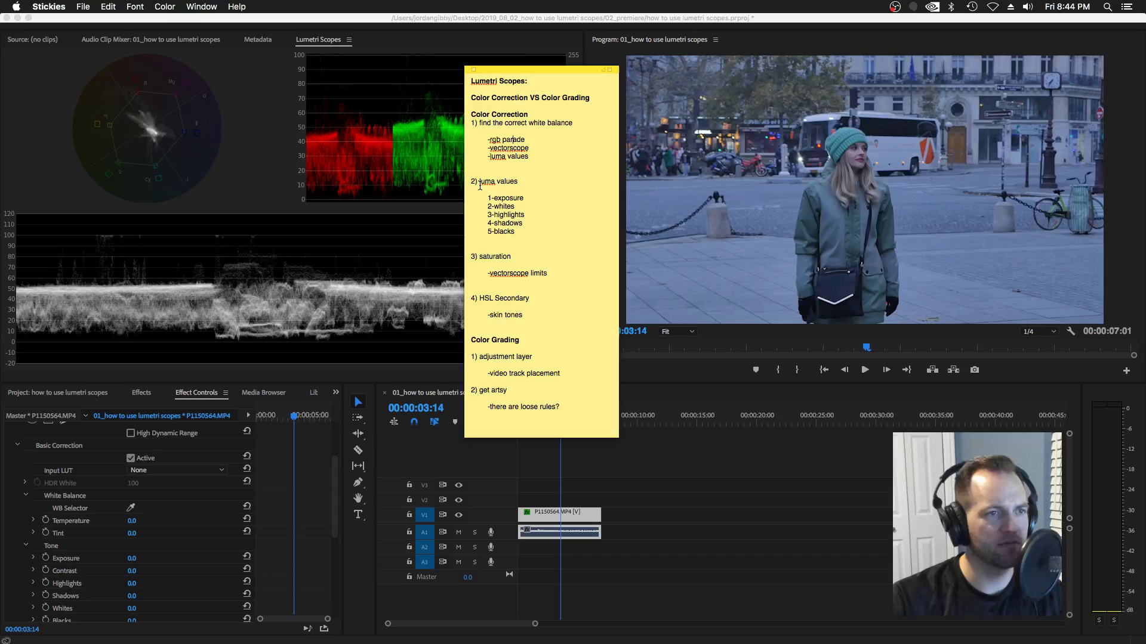
left_click_drag(476, 182, 519, 182)
left_click_drag(543, 69, 683, 48)
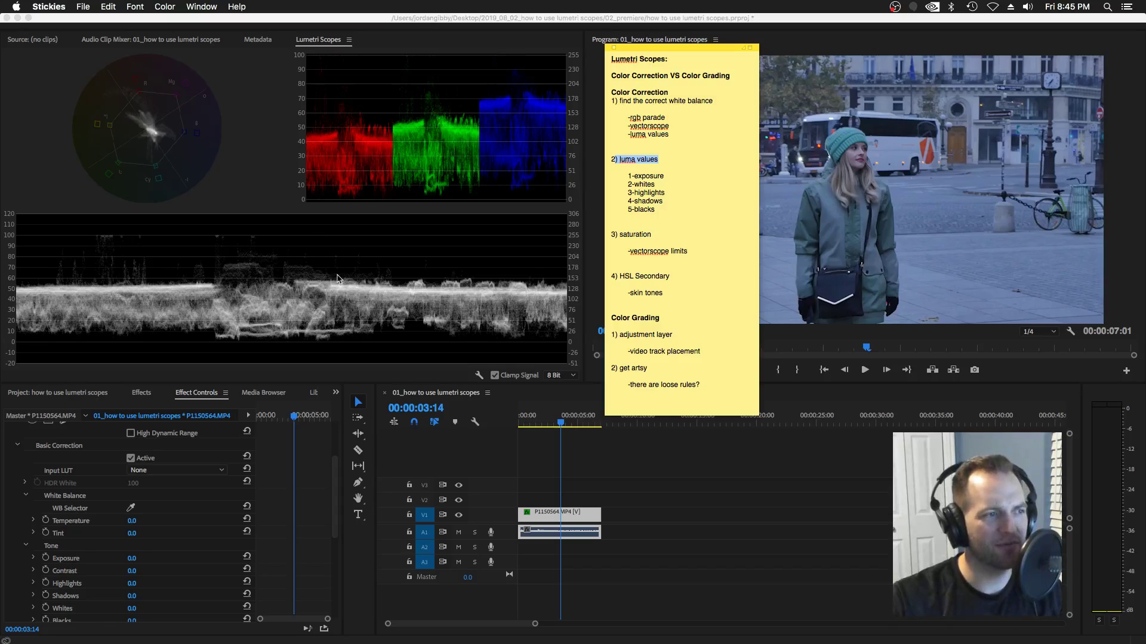
Check the Waveform Type options in Lumetri Scopes without changing them, and move the sticky note off the screen.
right_click(310, 281)
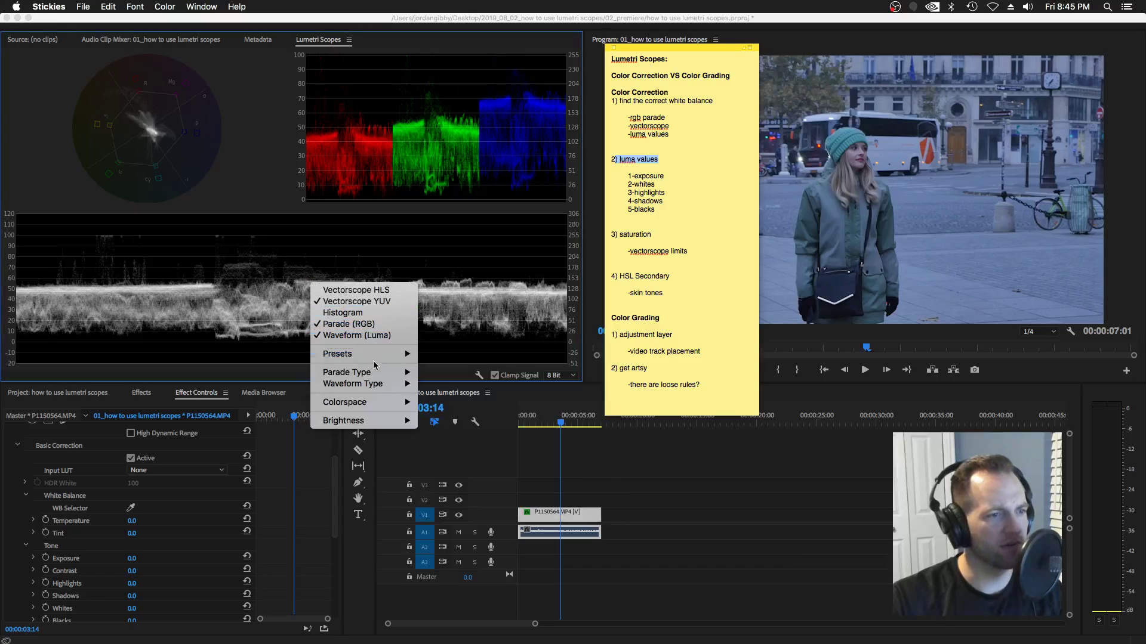
mouse_move(375, 361)
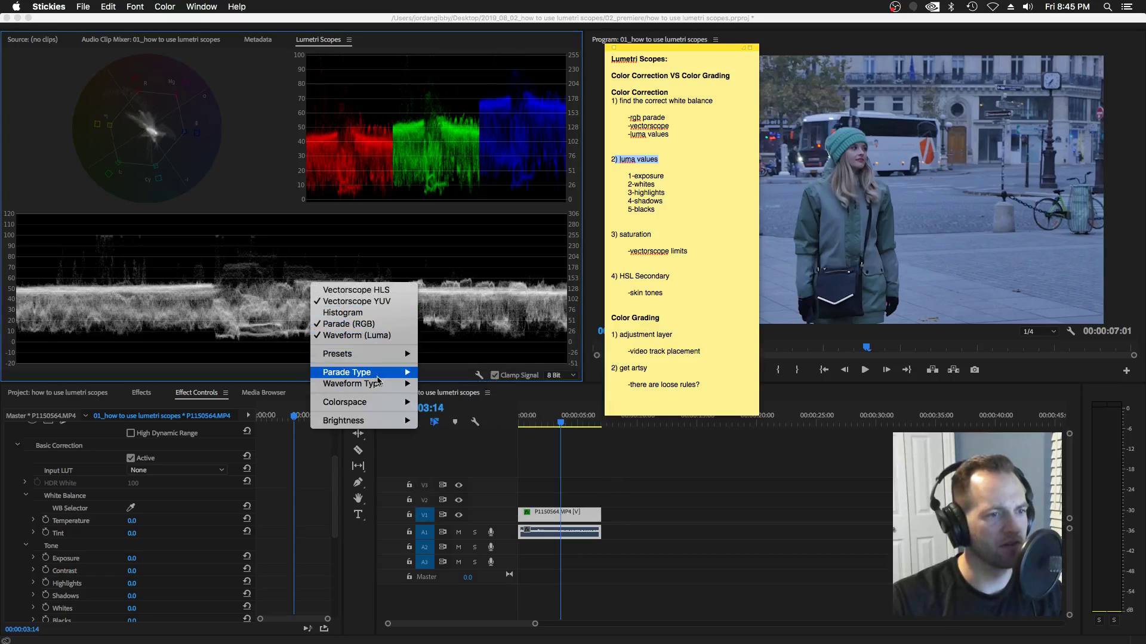
mouse_move(376, 384)
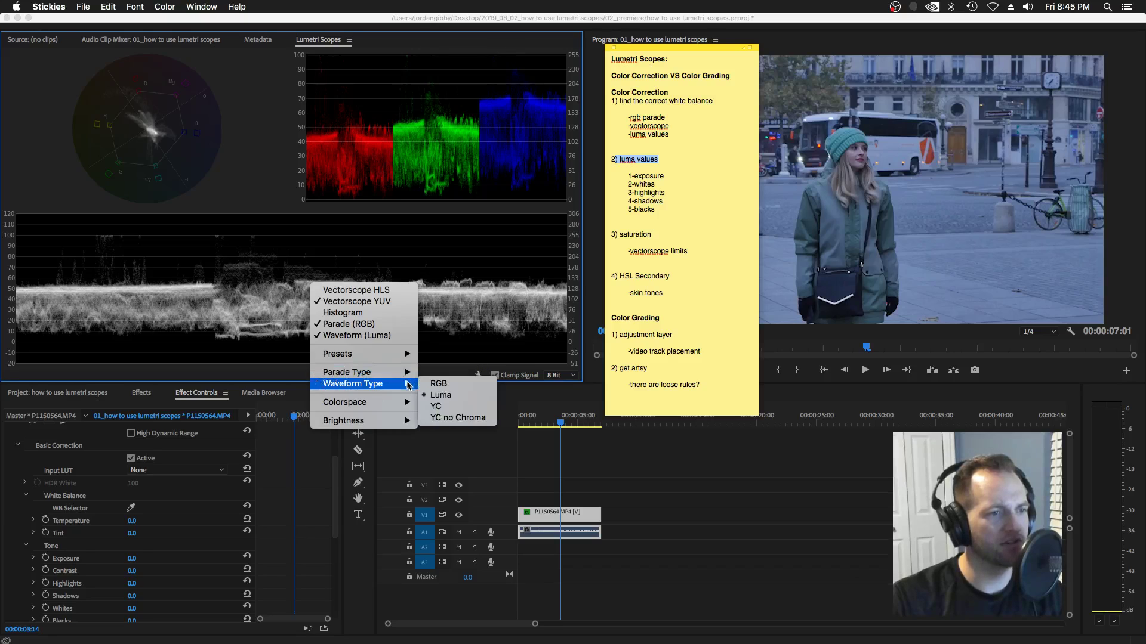
left_click(455, 278)
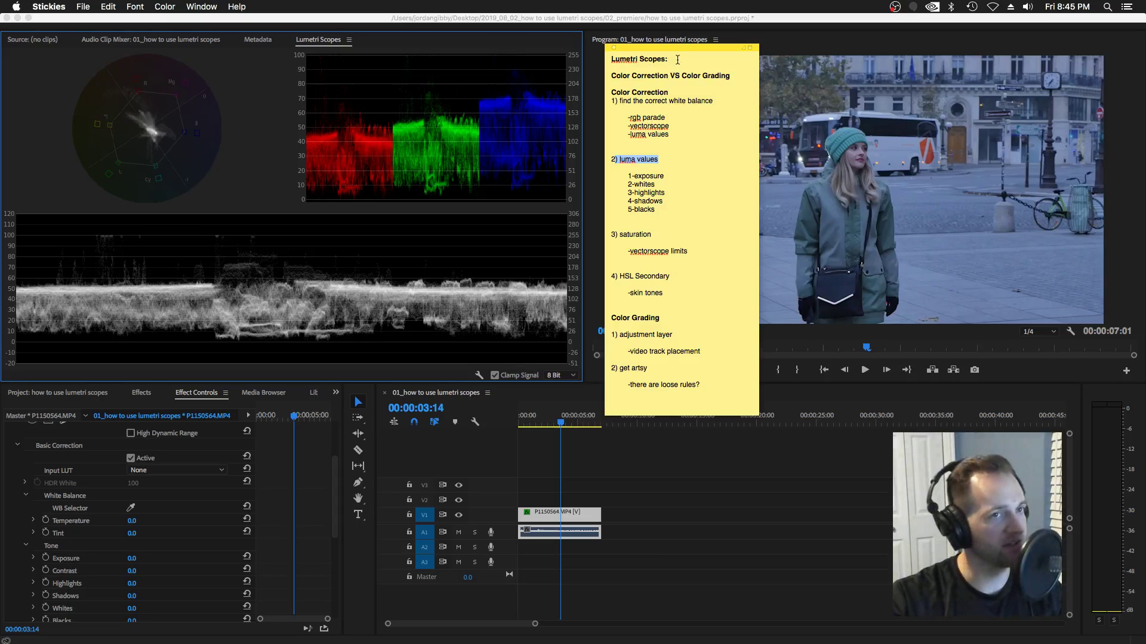
left_click_drag(679, 51, 0, 216)
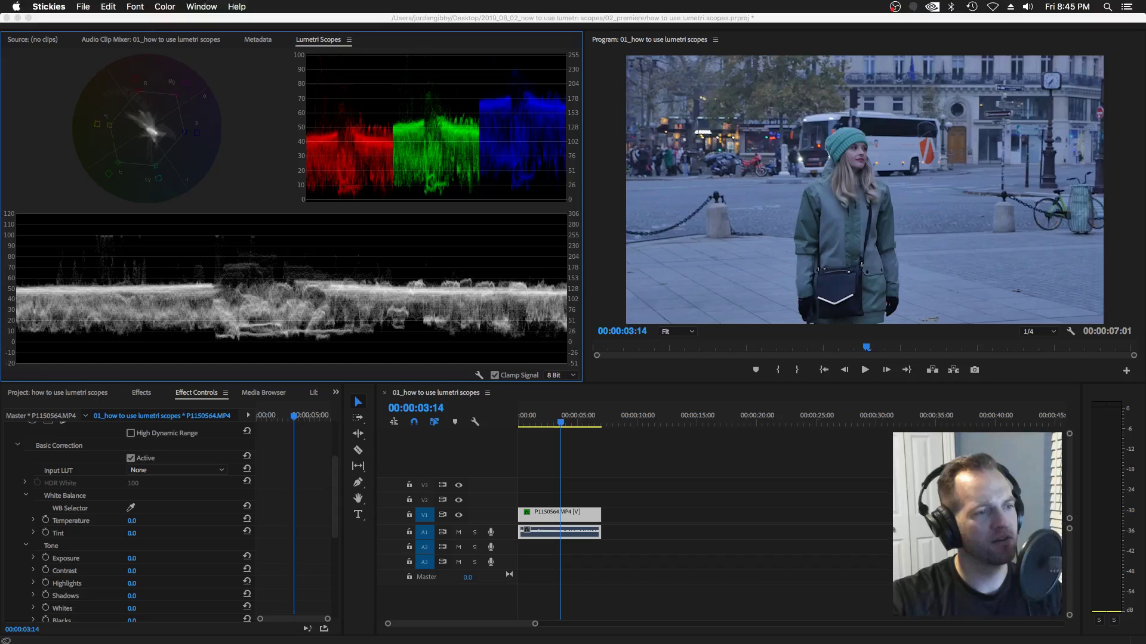
scroll(275, 519, "down", 1)
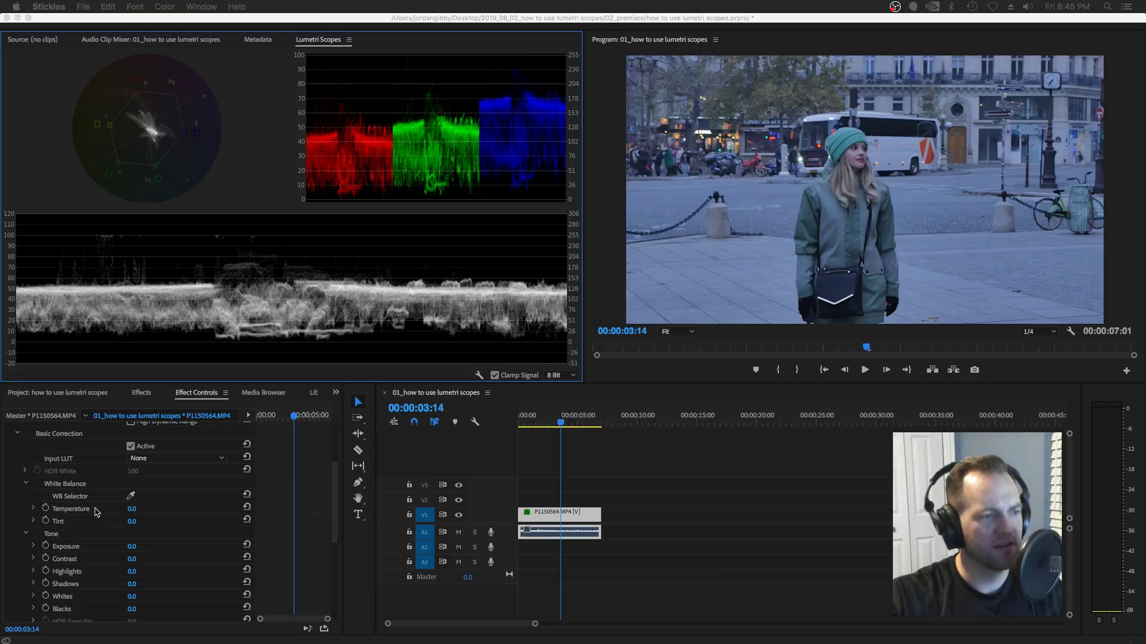
Set the clip's Temperature to 25 in the Basic Correction white balance.
left_click(131, 514)
left_click(132, 509)
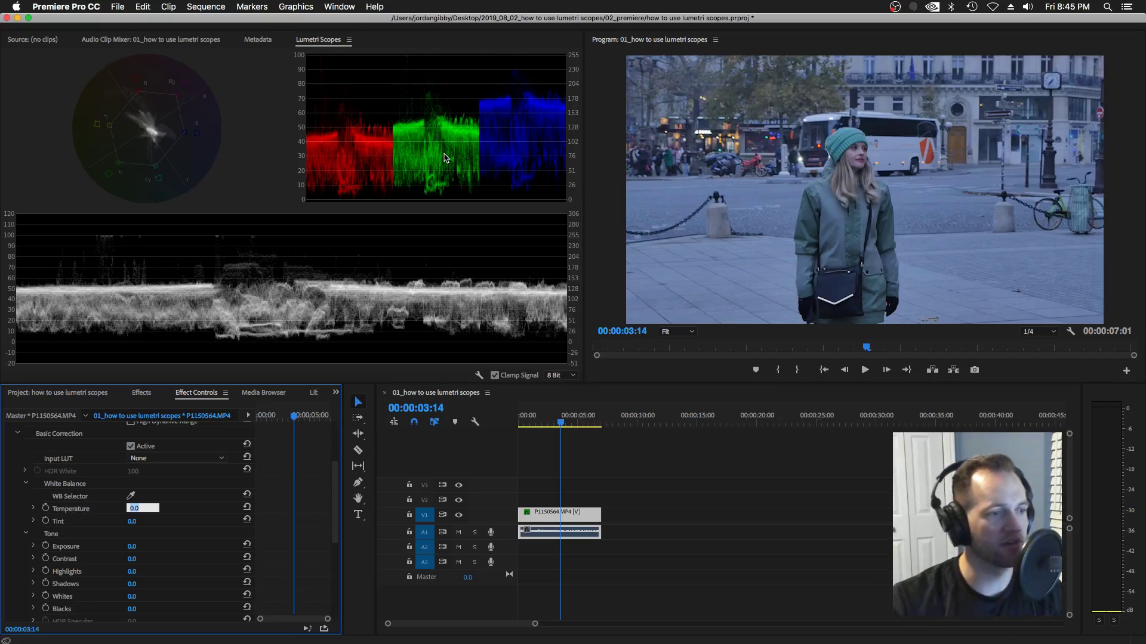
left_click(33, 509)
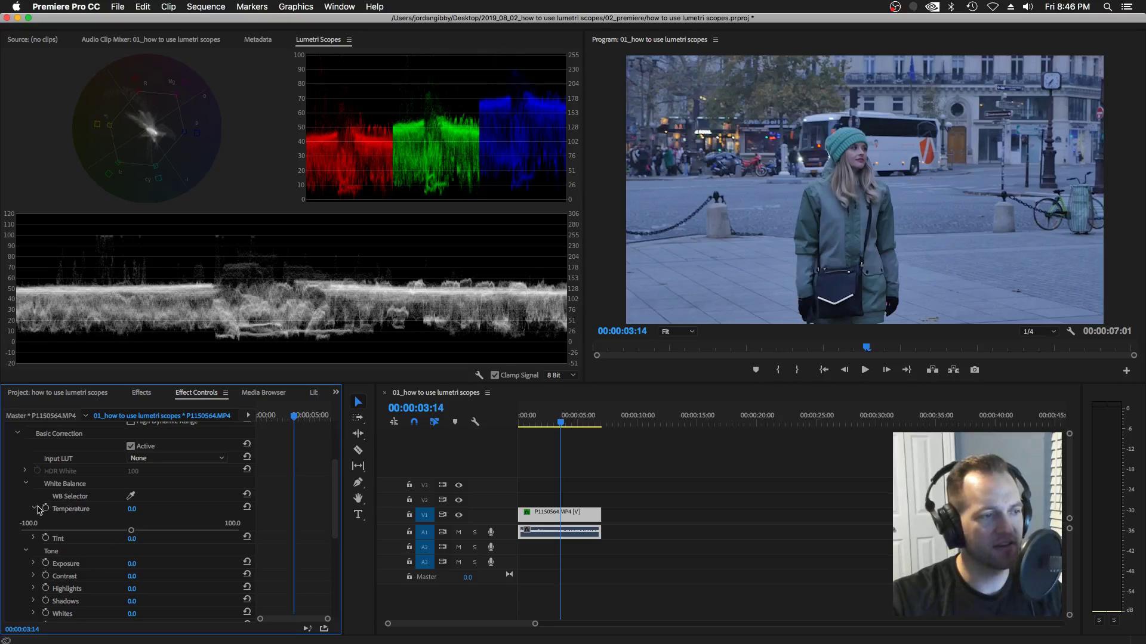
left_click(36, 509)
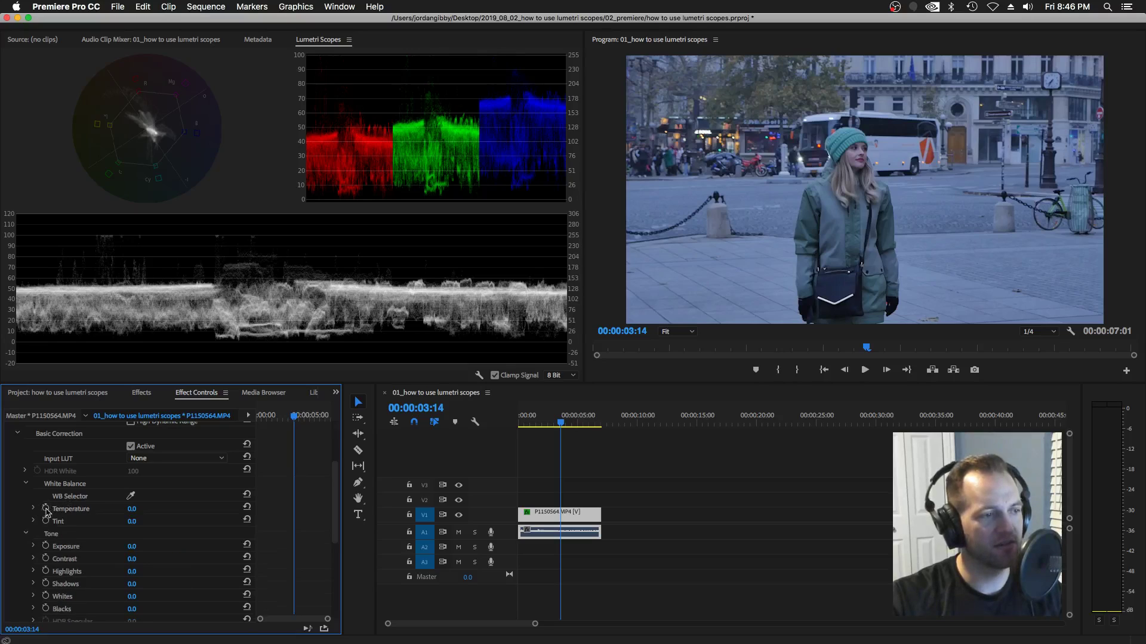
left_click(152, 509)
type("25")
key("Return")
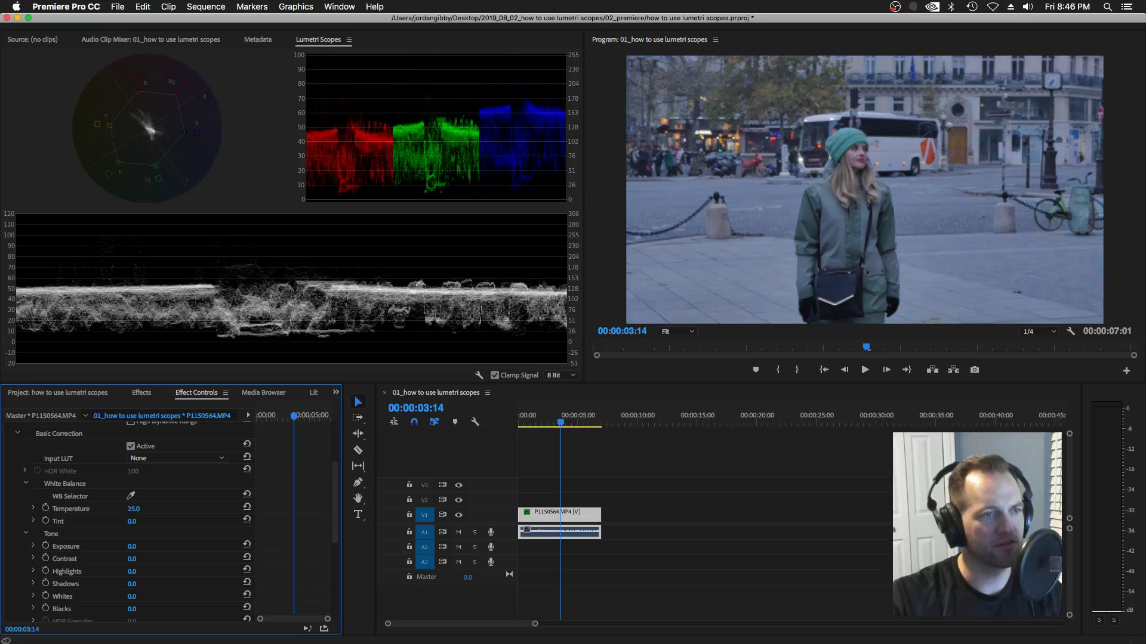
Raise the clip's Temperature to 83 while judging the red, green and blue levels in the RGB parade.
left_click(133, 509)
type("30")
key("Return")
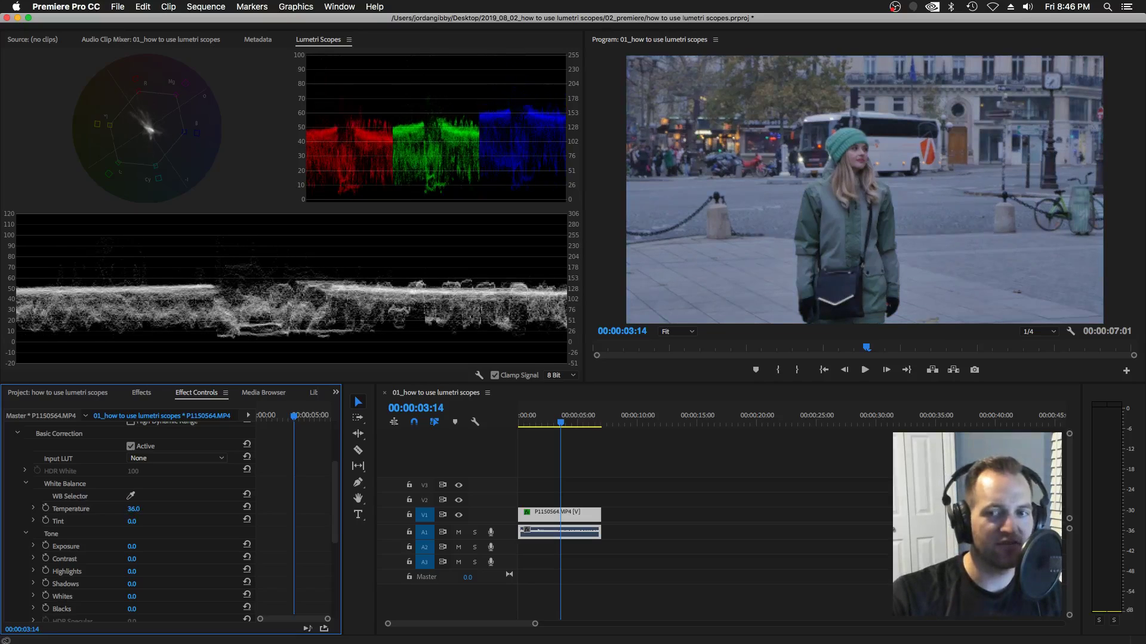
mouse_move(133, 509)
left_mouse_down()
mouse_move(144, 509)
mouse_move(66, 509)
mouse_move(200, 509)
mouse_move(125, 509)
mouse_move(143, 509)
left_mouse_up()
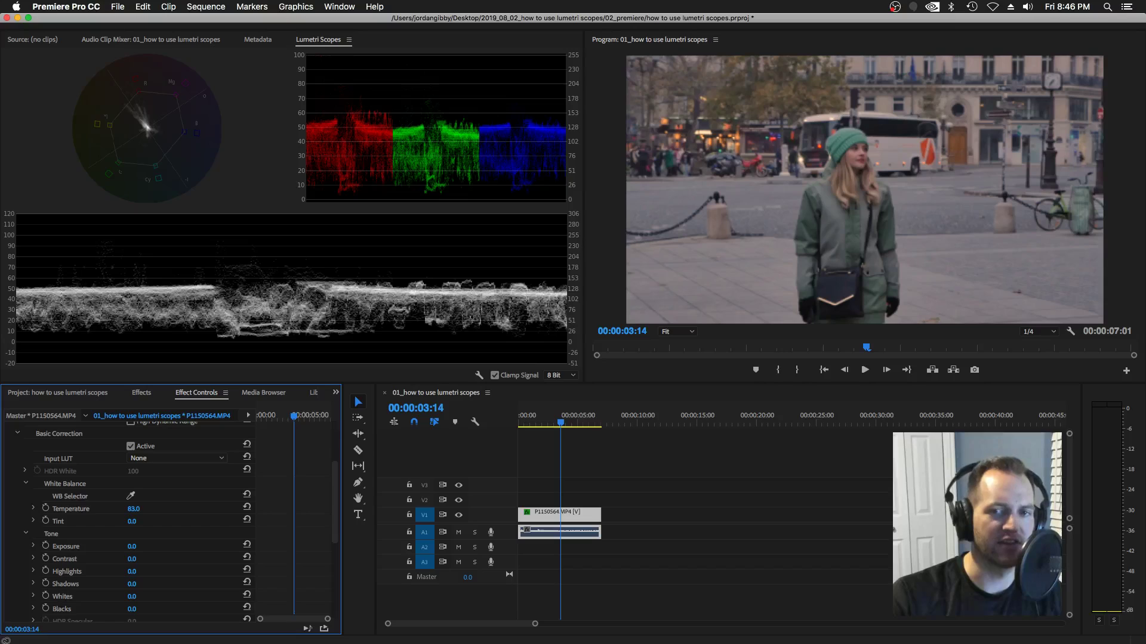
left_click_drag(143, 509, 145, 509)
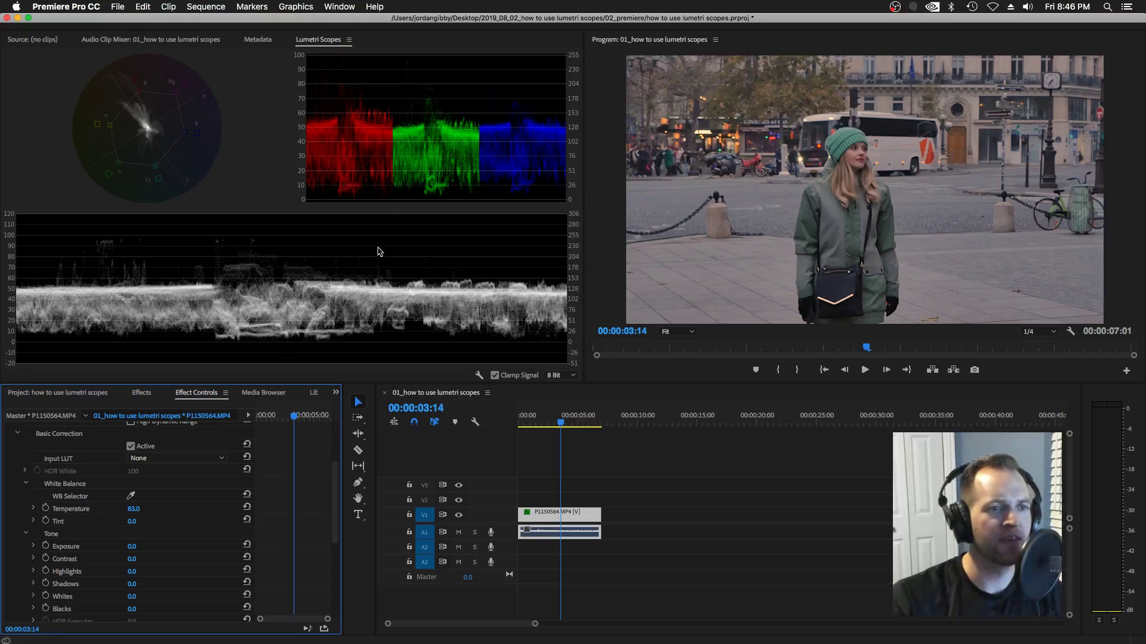
Try Temperature values between 59 and 78 against the RGB parade, ending at 65.
left_click_drag(134, 509, 123, 509)
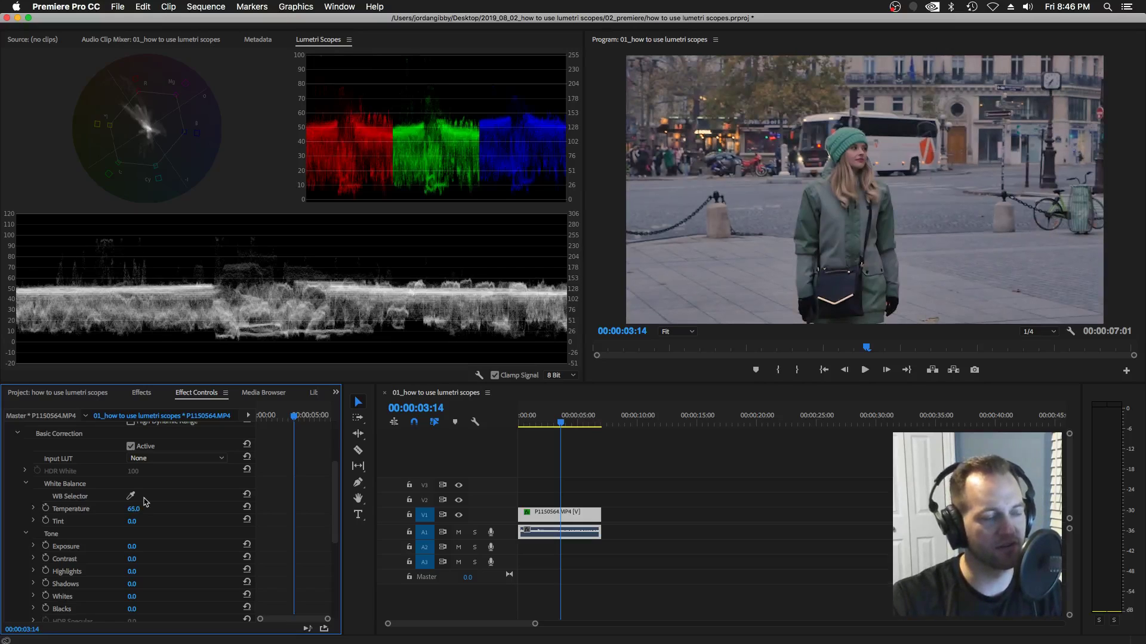
left_click_drag(143, 509, 153, 508)
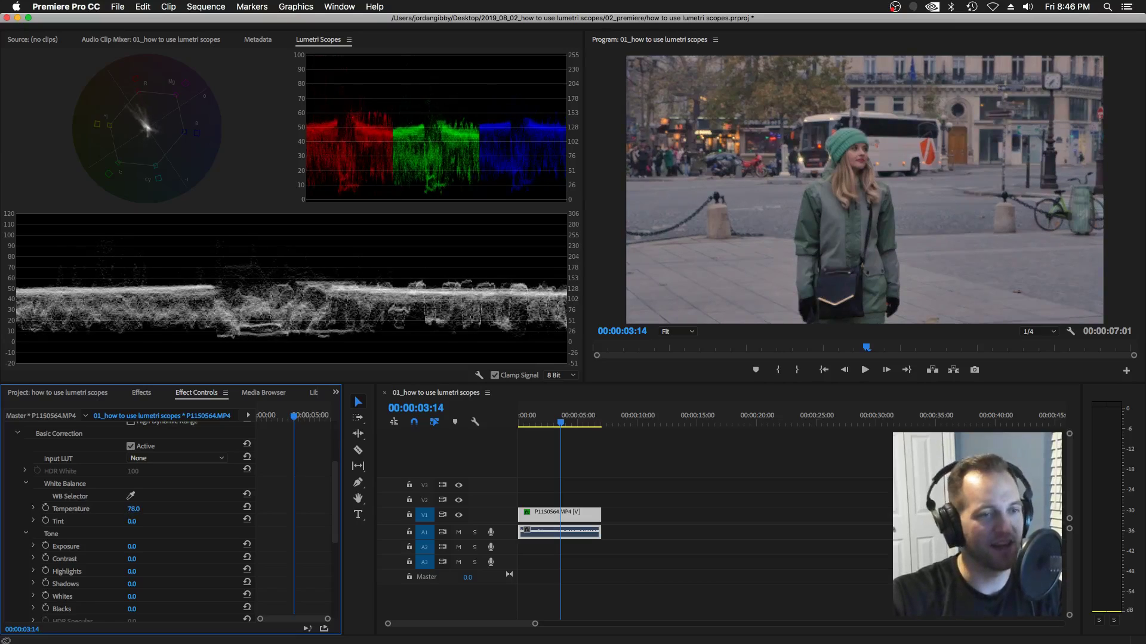
left_click_drag(153, 509, 138, 509)
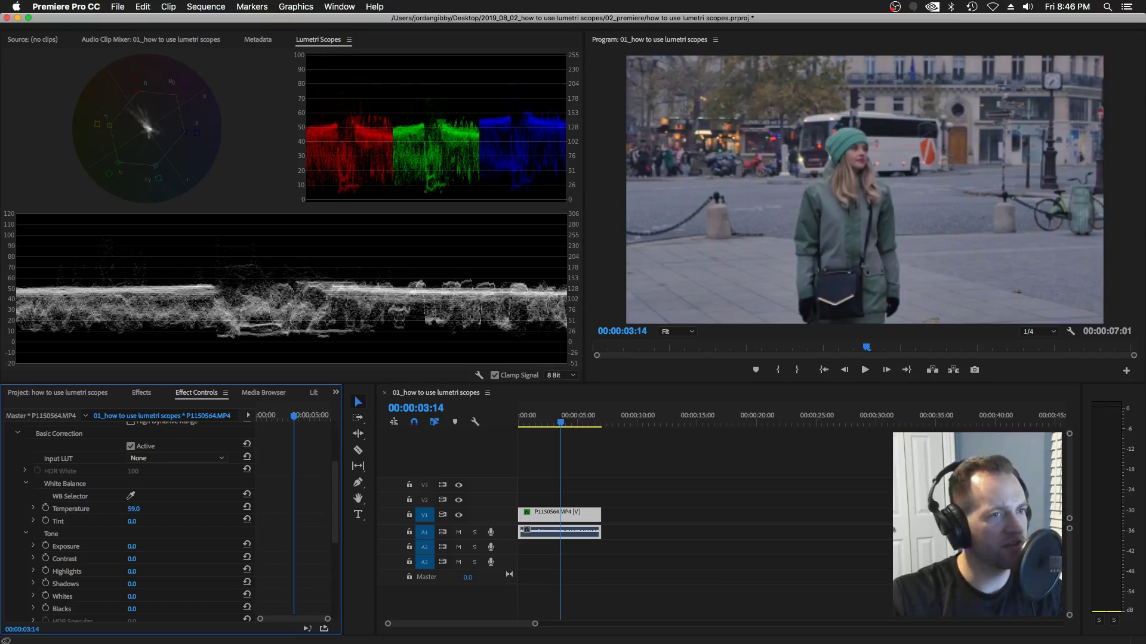
left_click_drag(142, 500, 142, 500)
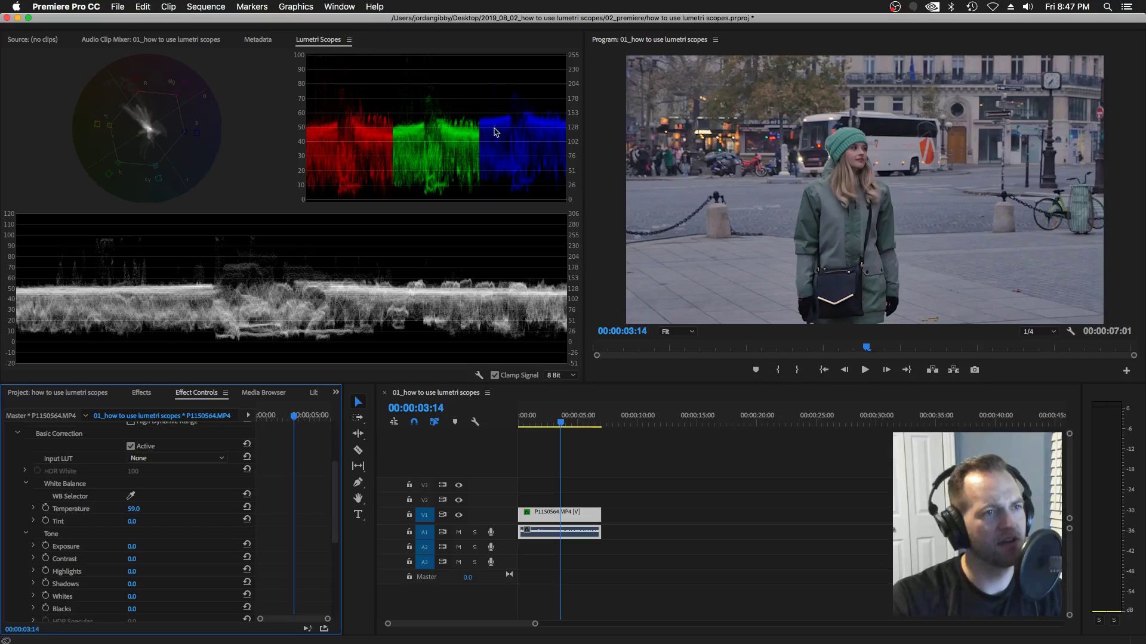
left_click_drag(135, 509, 143, 509)
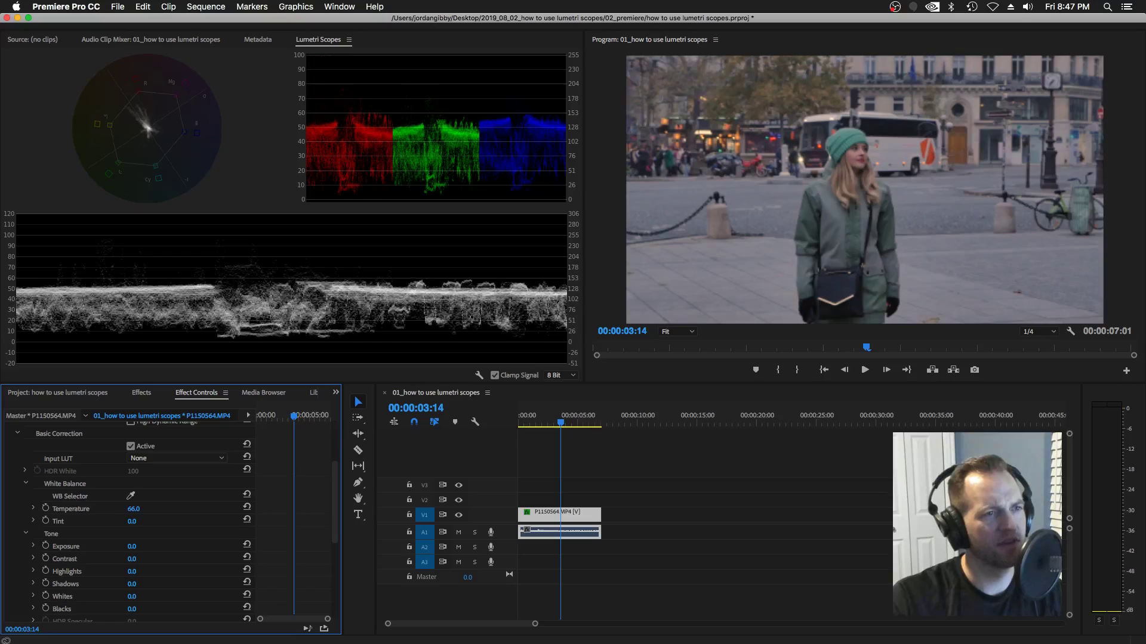
mouse_move(133, 509)
left_mouse_down()
mouse_move(146, 509)
mouse_move(132, 509)
left_mouse_up()
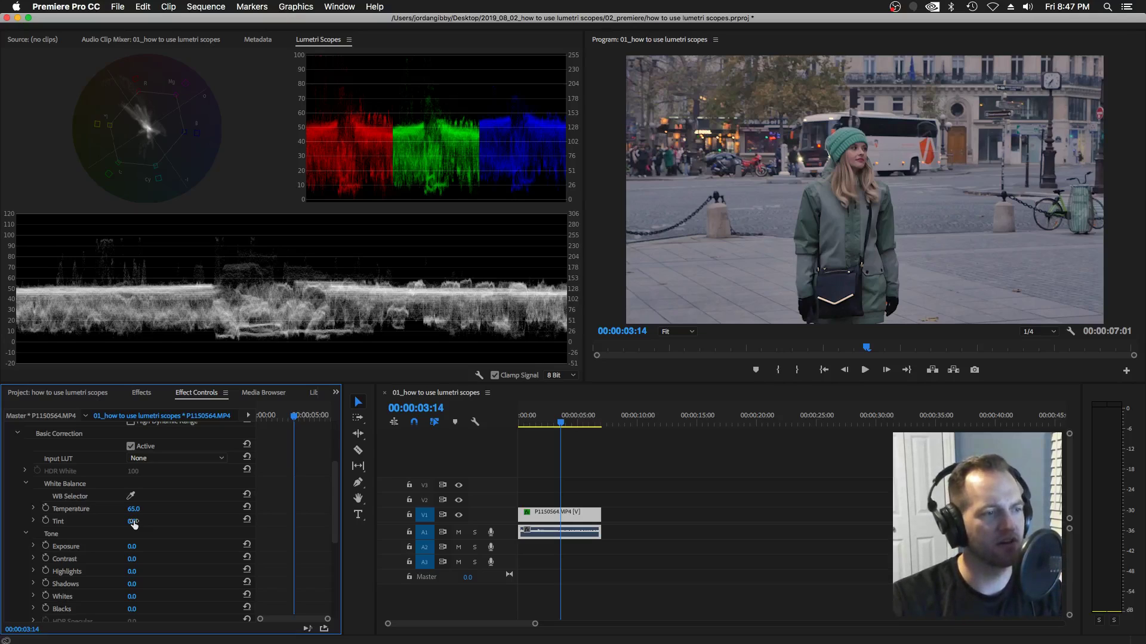
Balance the parade by setting the clip's Tint to -6 and its Temperature to 75.
mouse_move(131, 521)
left_mouse_down()
mouse_move(111, 522)
mouse_move(144, 522)
mouse_move(127, 521)
left_mouse_up()
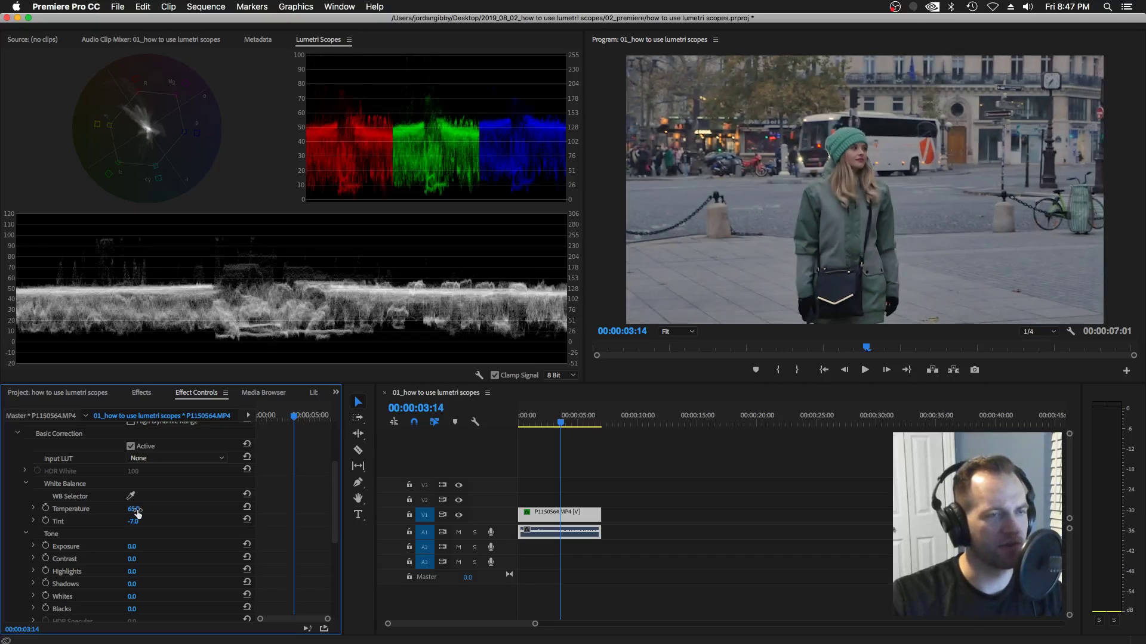
left_click_drag(135, 511, 139, 522)
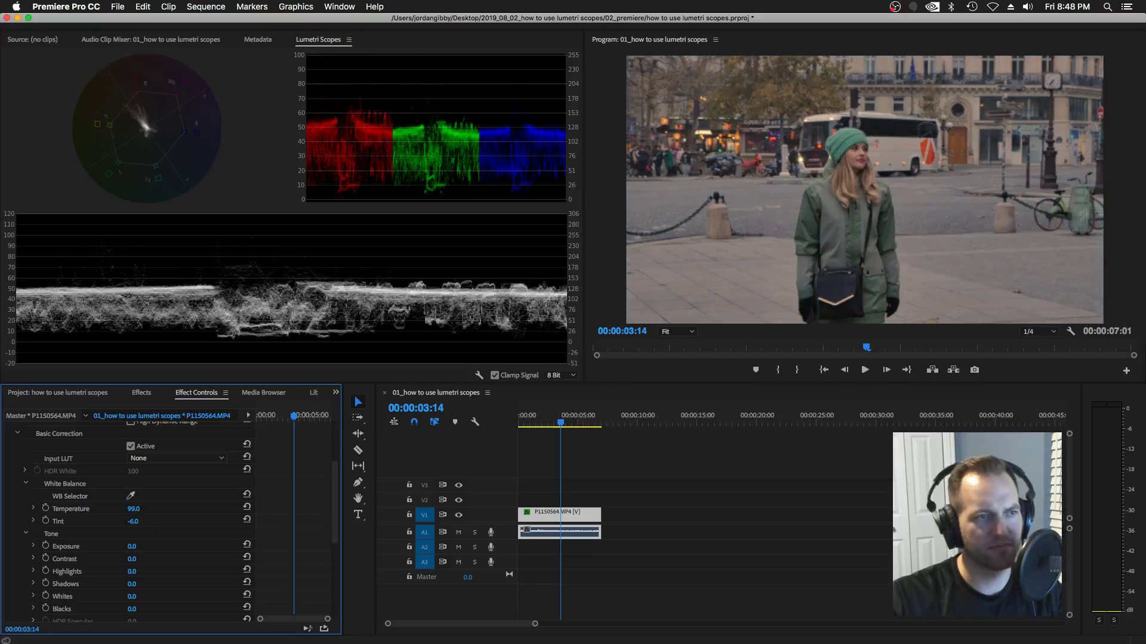
left_click_drag(133, 509, 128, 509)
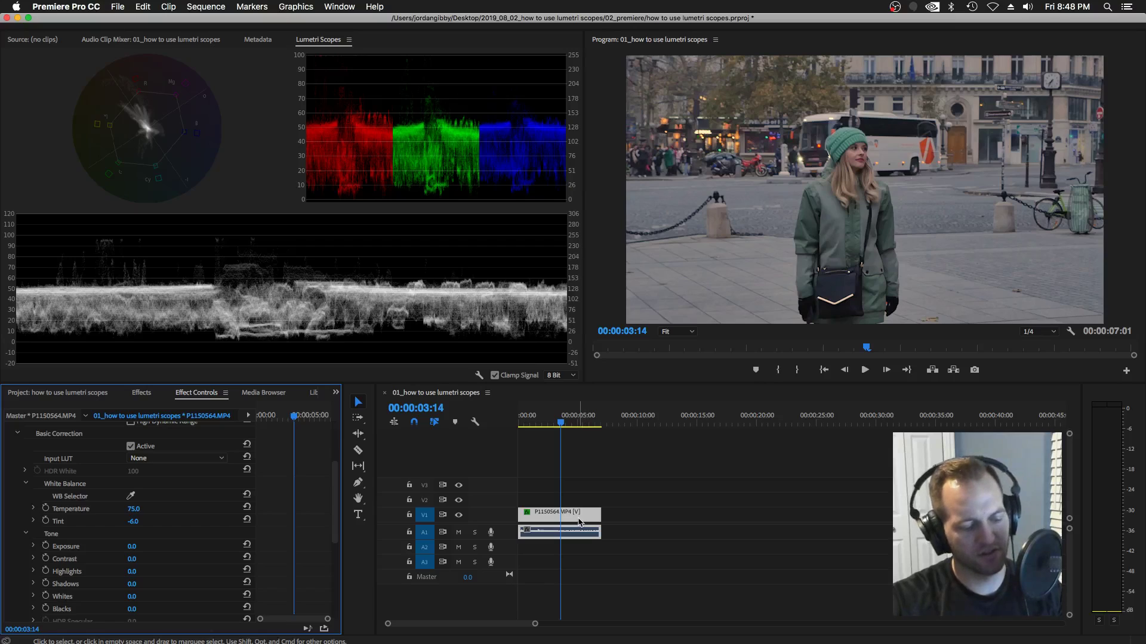
Duplicate the corrected clip further along track V1 and select the copy with the playhead at 00:00:10:19.
left_click_drag(577, 521, 665, 513)
left_click(647, 422)
left_click(654, 513)
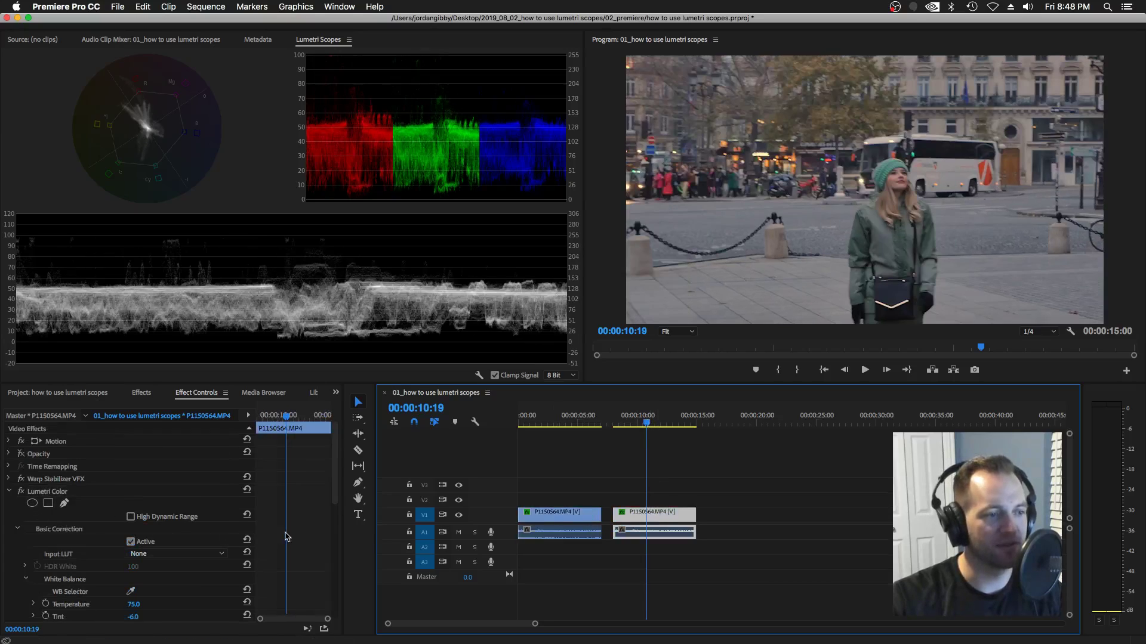
Reset the Lumetri Color effect on the duplicated clip.
scroll(287, 537, "down", 5)
scroll(287, 537, "up", 6)
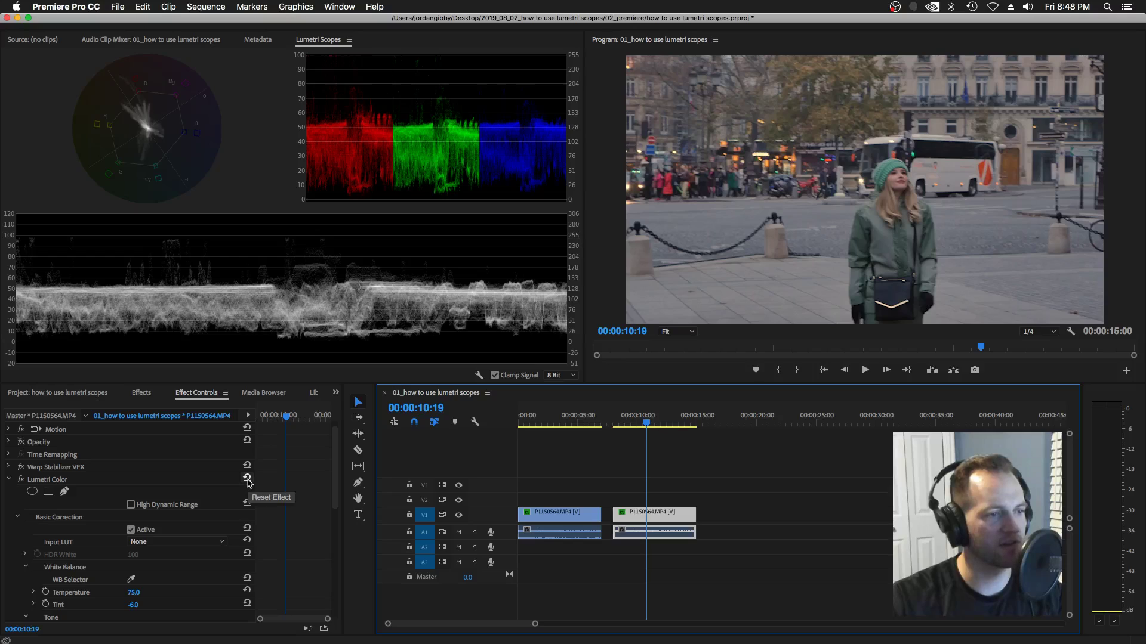
left_click(247, 479)
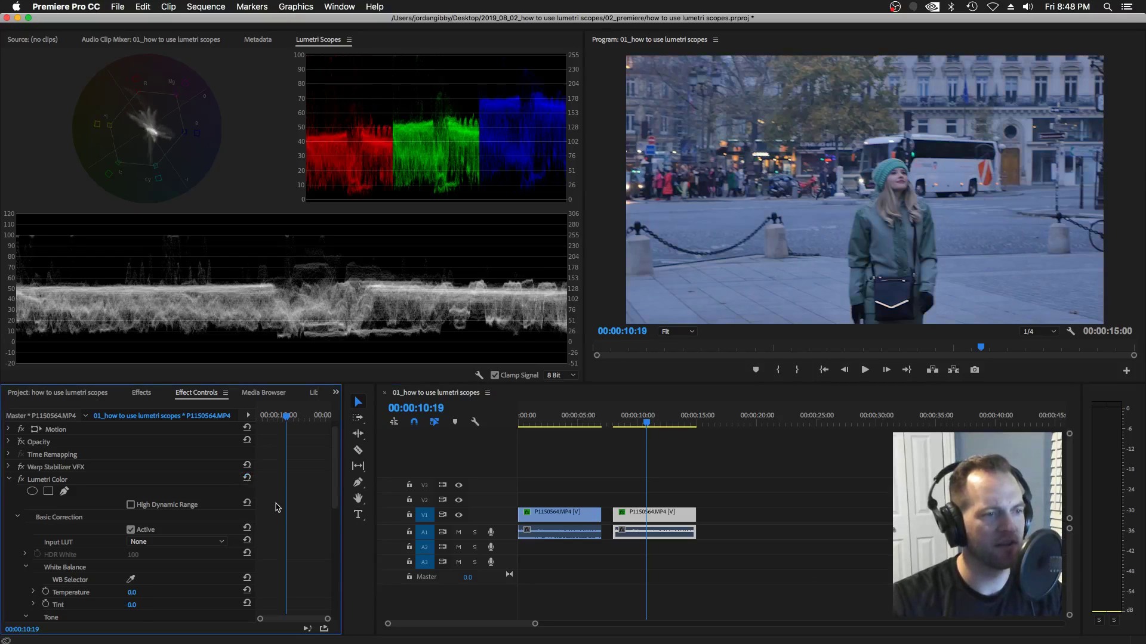
Set the duplicate's white balance by sampling the side of the white bus with the WB Selector.
scroll(278, 507, "down", 1)
left_click(131, 557)
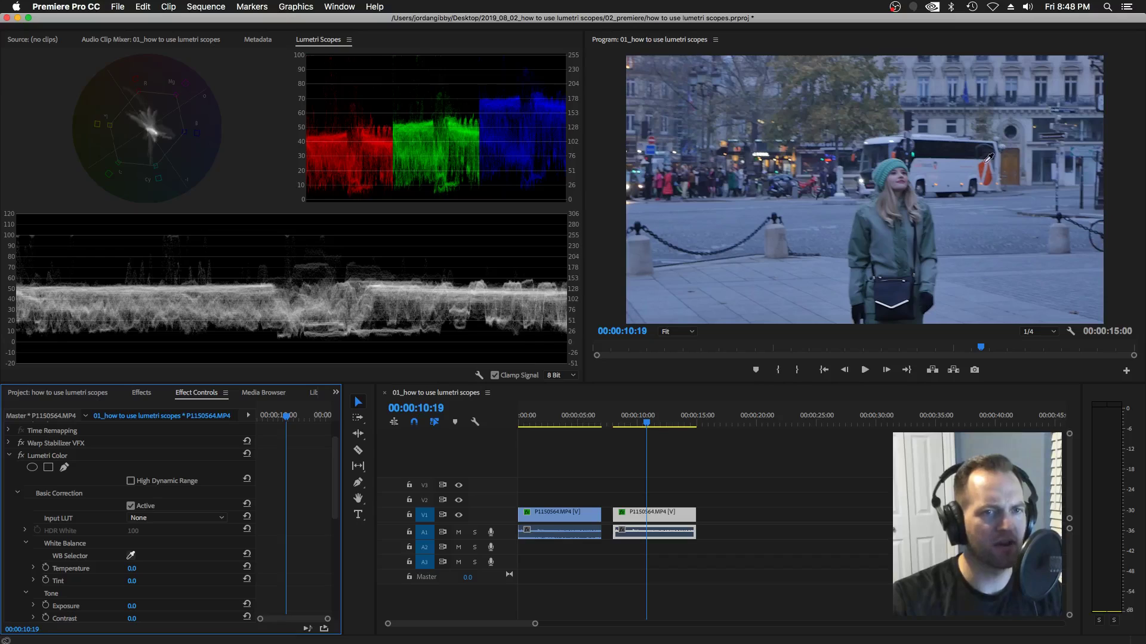
left_click(954, 171)
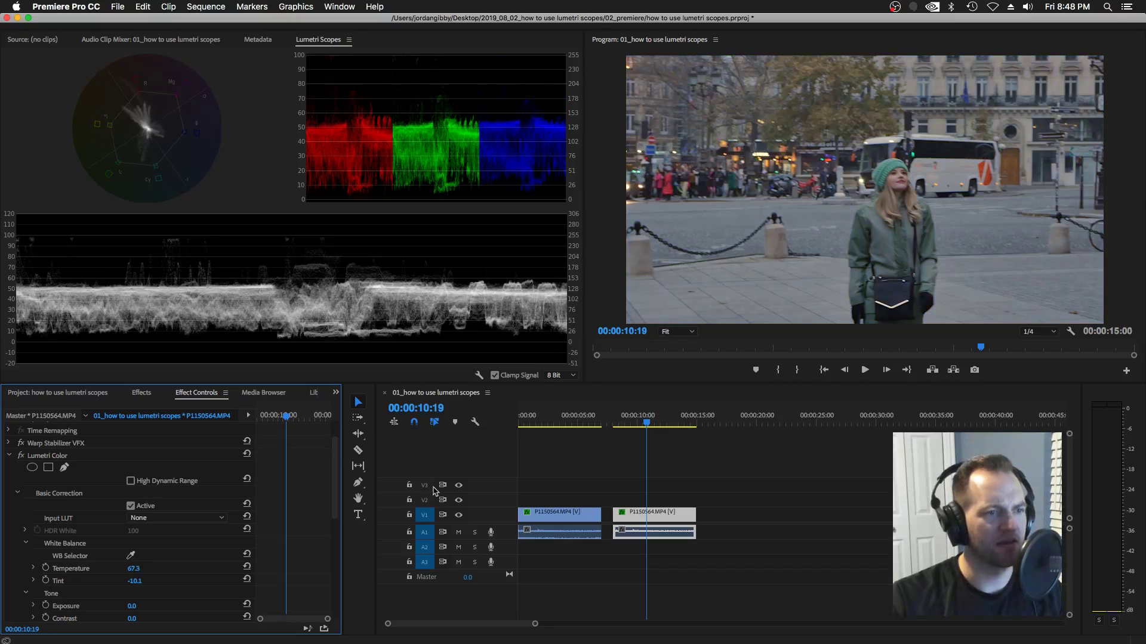
scroll(289, 521, "down", 1)
scroll(289, 521, "down", 1)
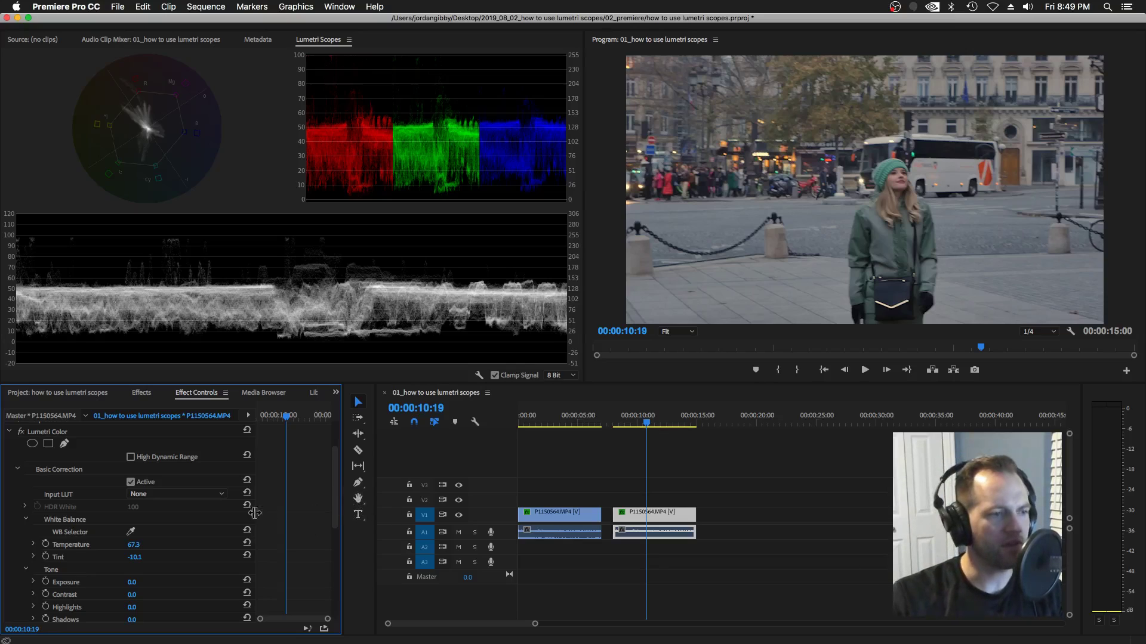
View the first clip at 00:00:03:04 and move the duplicate directly against its end.
left_click(686, 520)
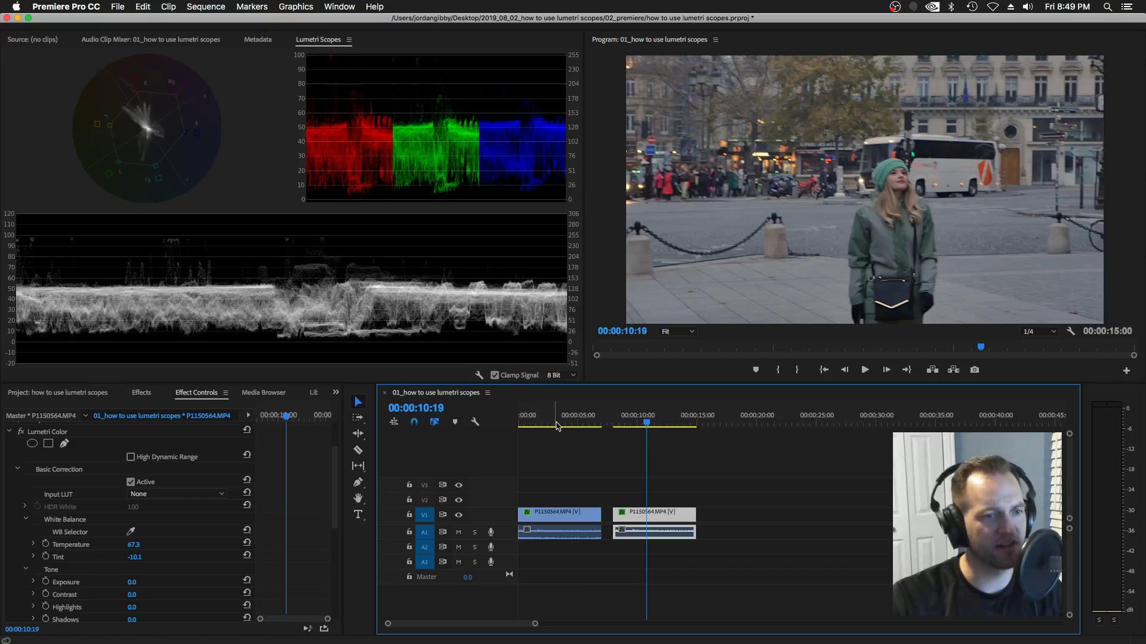
left_click(557, 424)
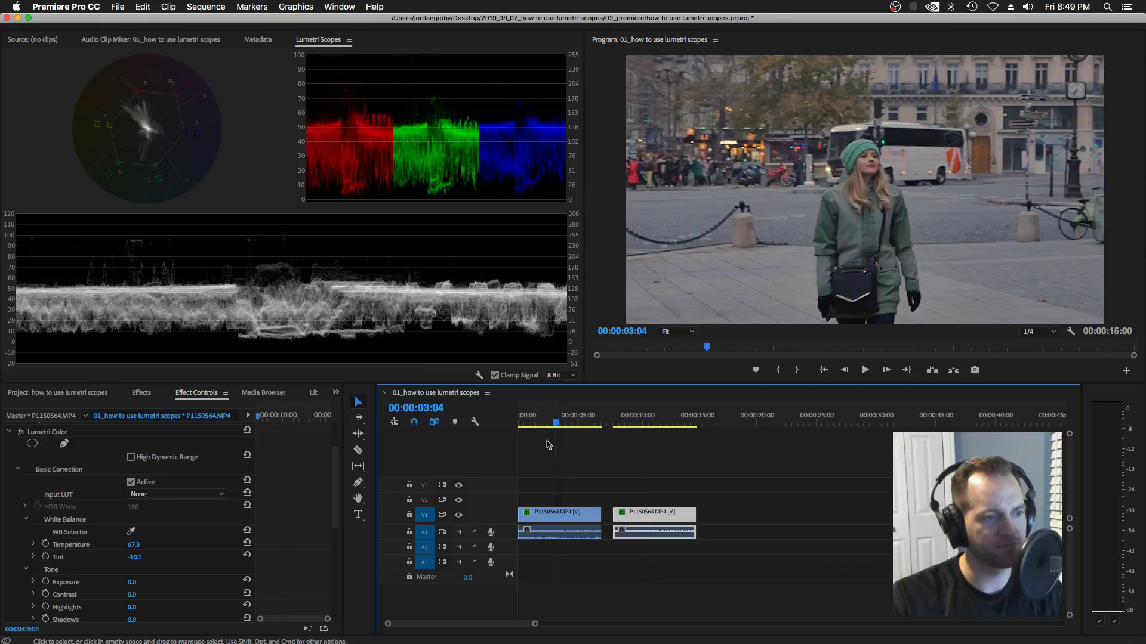
left_click_drag(636, 525, 624, 521)
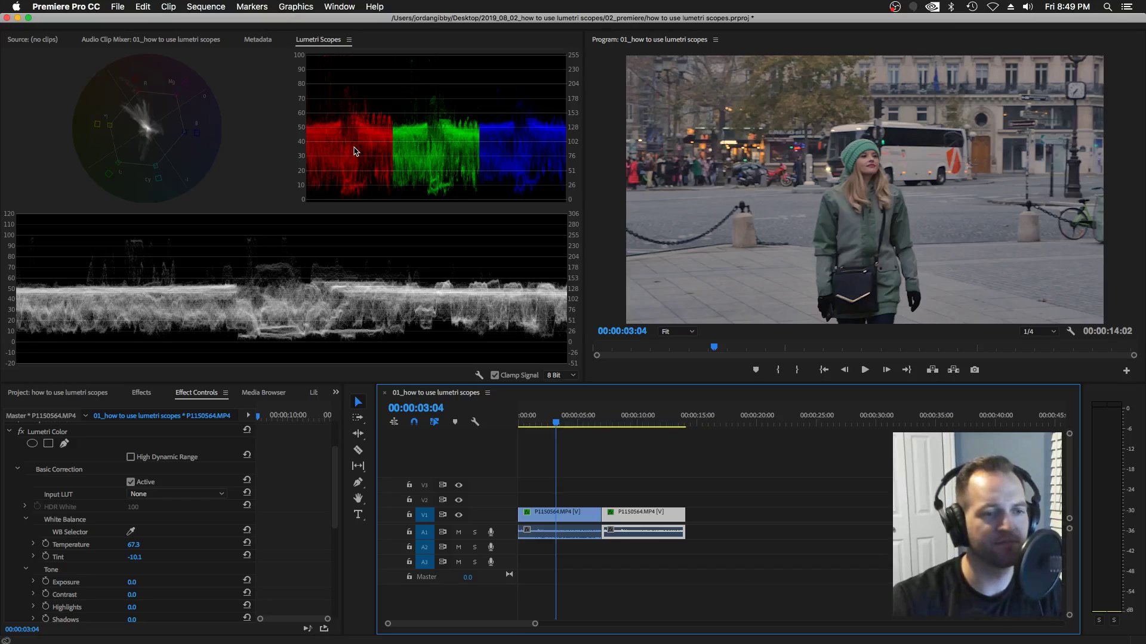
Split the duplicate at 00:00:10:24, delete its first part, and move the remainder against the first clip.
left_click(573, 423)
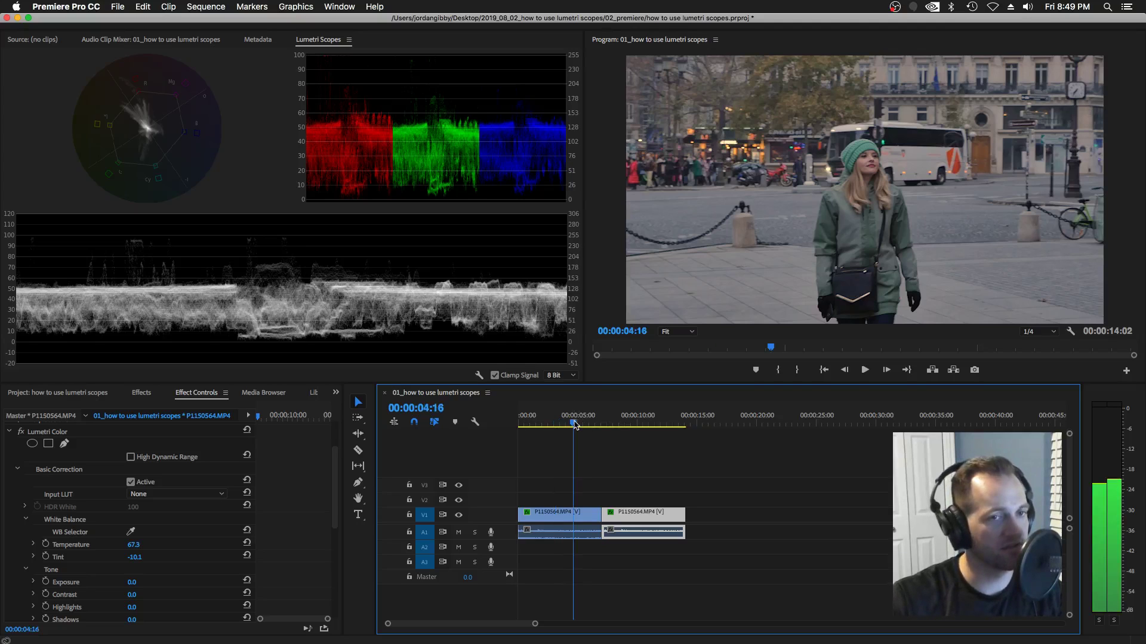
left_click_drag(575, 425, 649, 425)
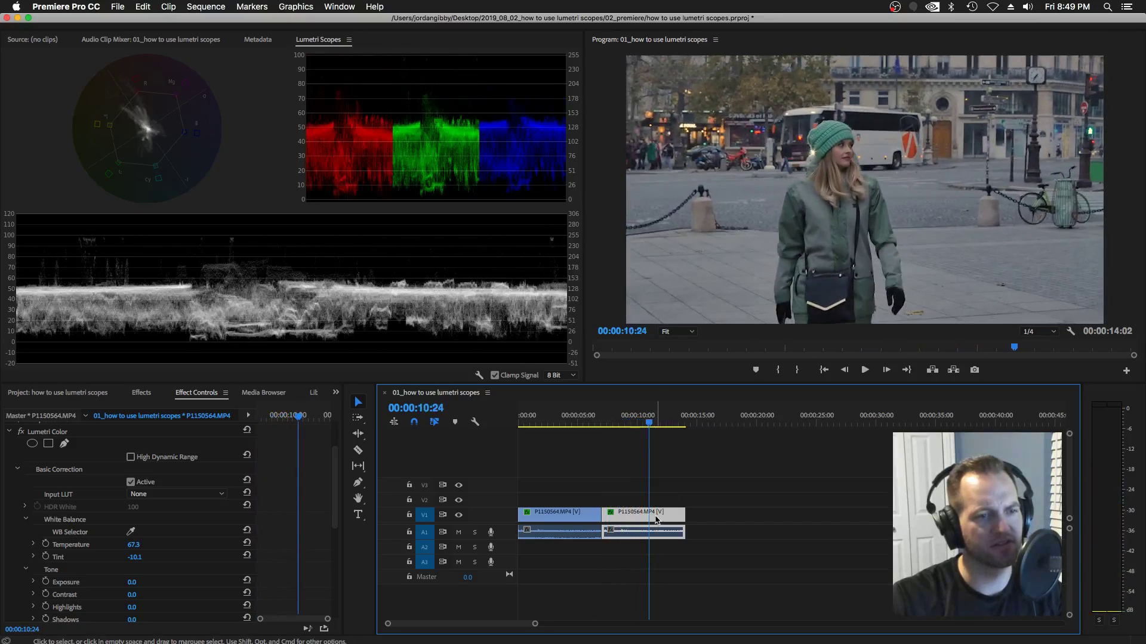
key("super+k")
key("Delete")
left_click_drag(664, 518, 617, 523)
Compare the manually corrected clip with the eyedropper-corrected one by jumping the playhead between similar frames.
left_click(565, 425)
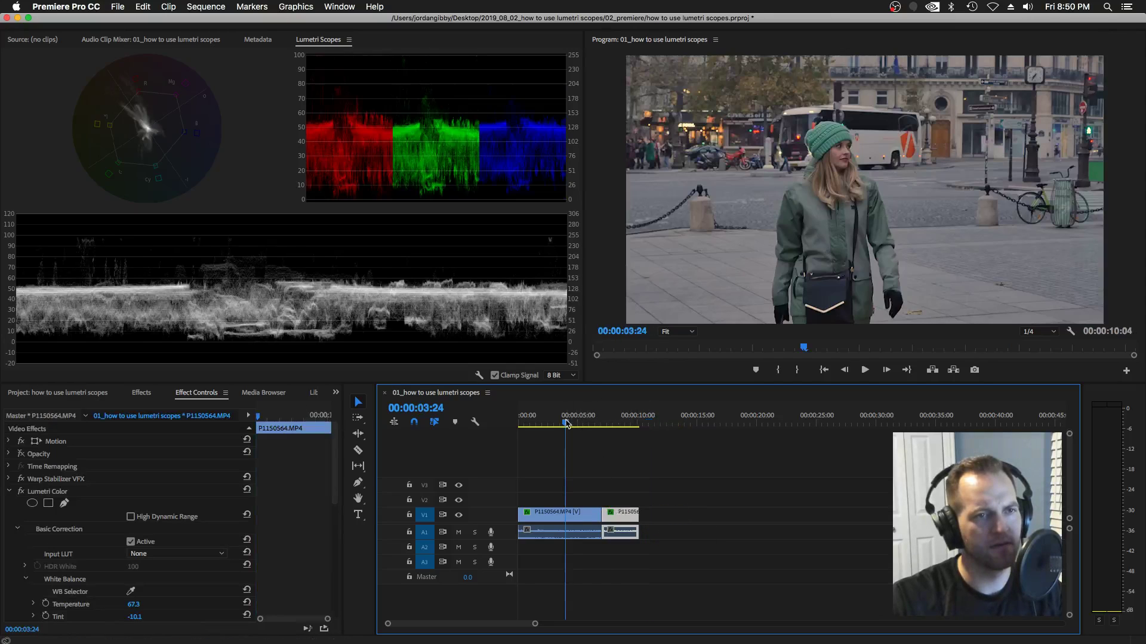
key("shift+Left")
key("shift+Left")
key("shift+Left")
key("shift+Left")
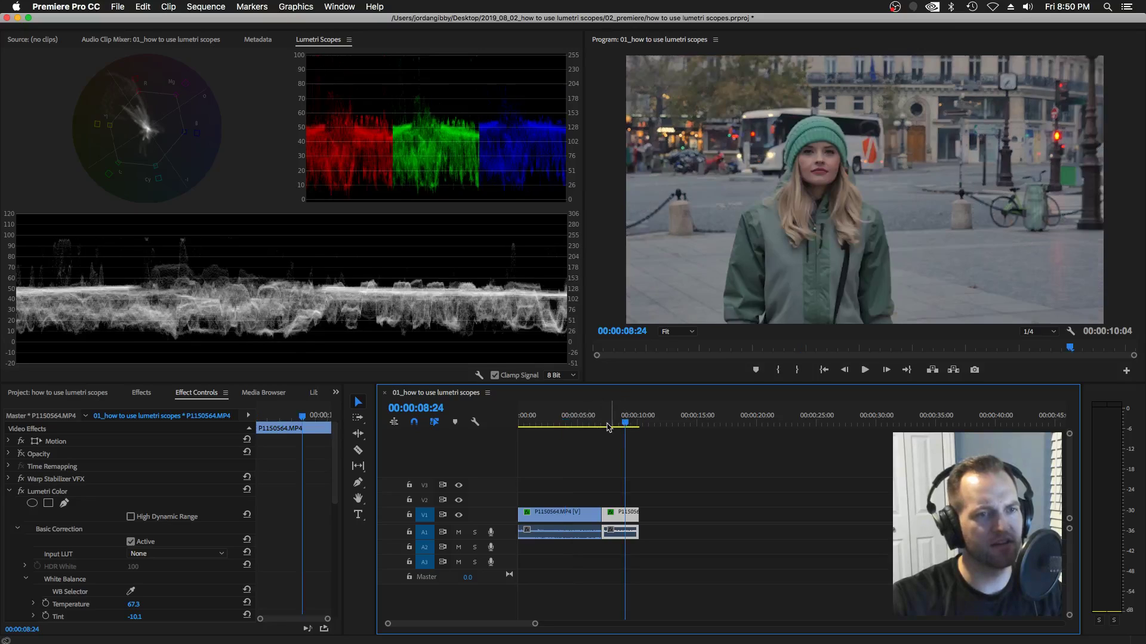
left_click(566, 425)
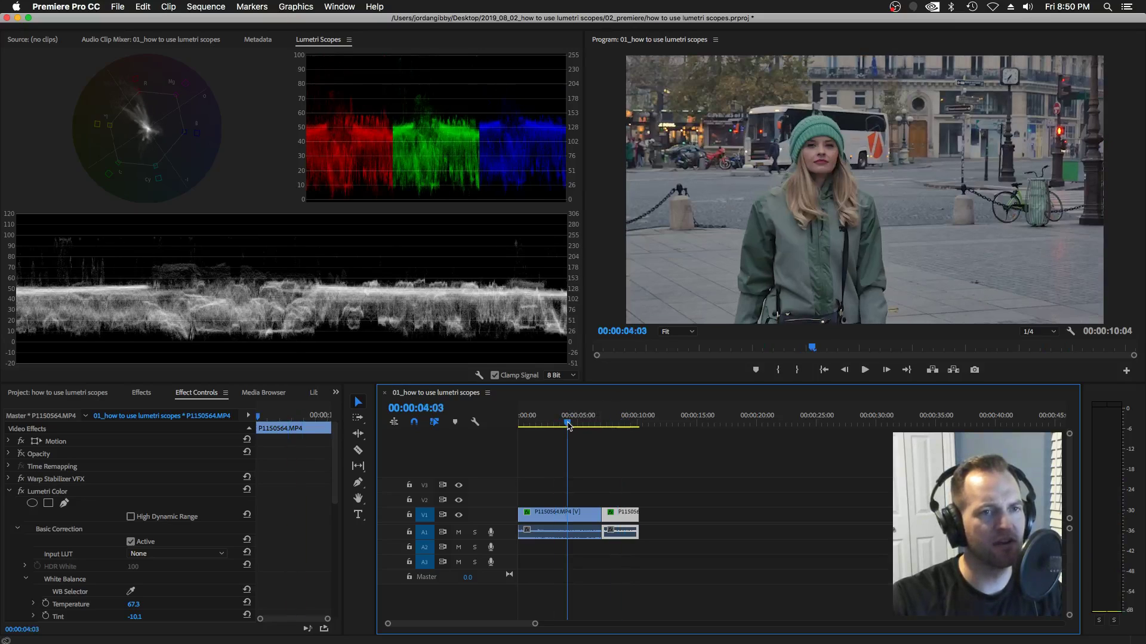
left_click(620, 425)
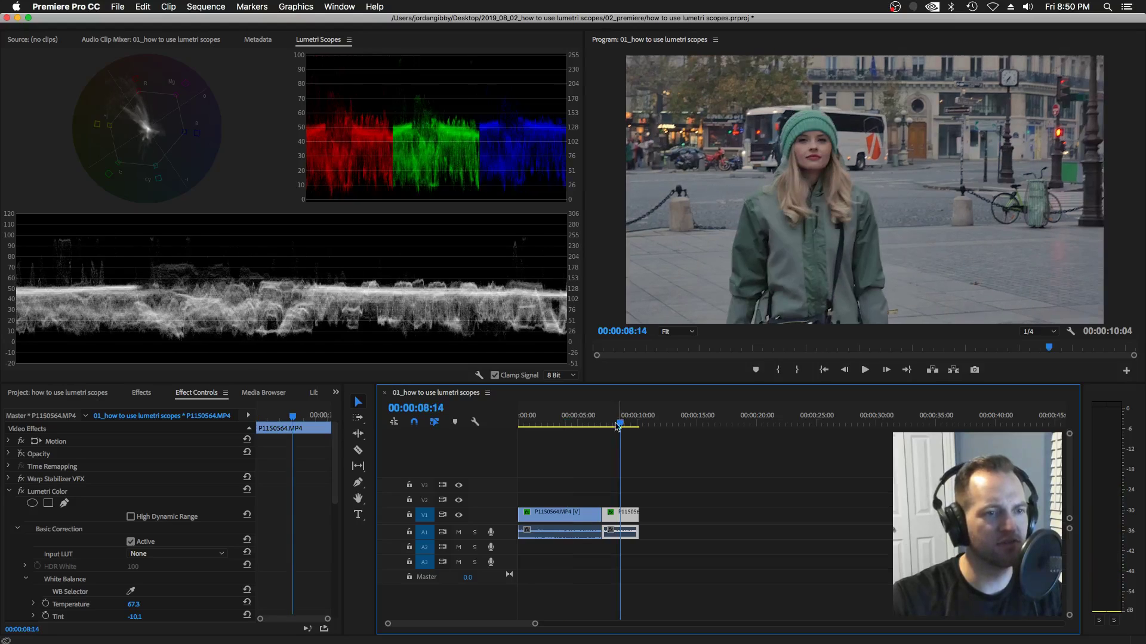
left_click(576, 425)
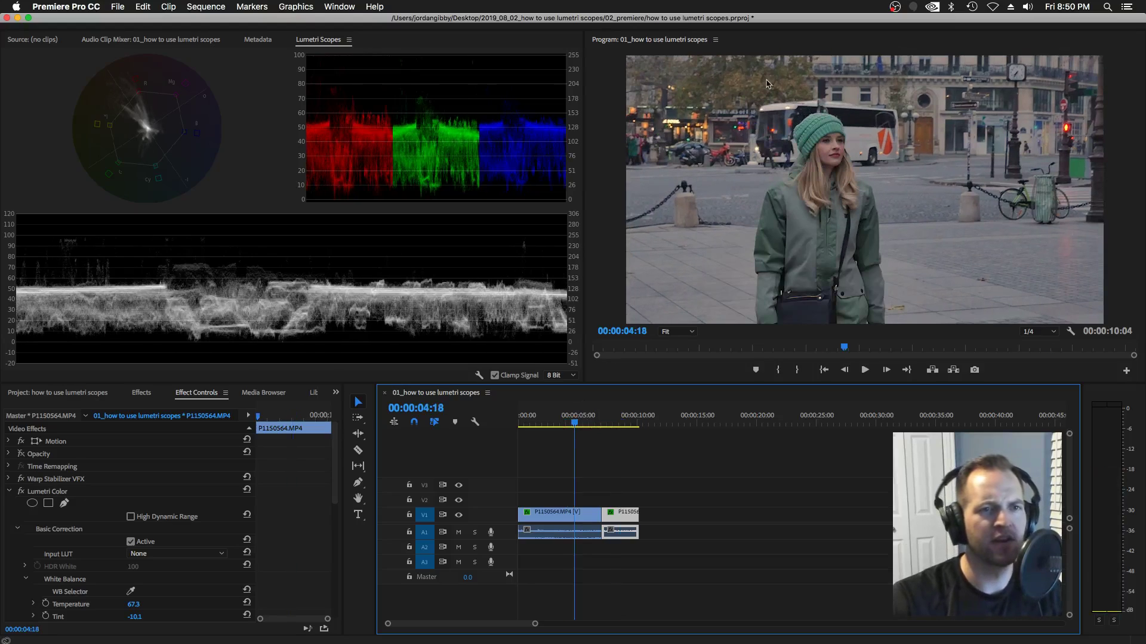
Compare the two corrections in the maximized Program Monitor at 00:00:04:18 and 00:00:08:08.
key("grave")
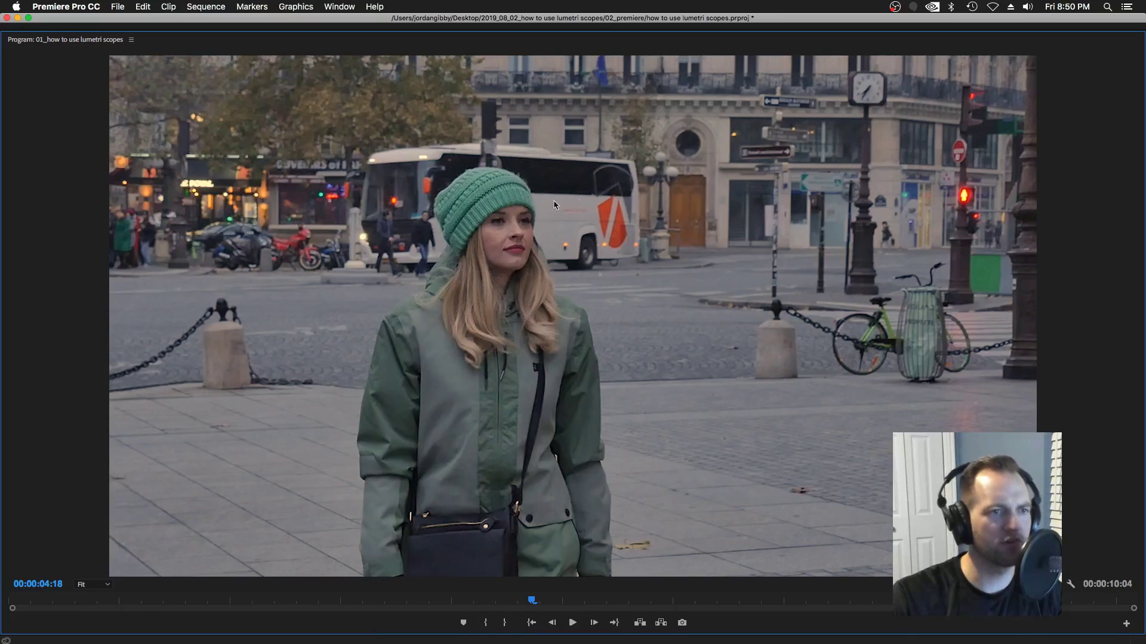
key("grave")
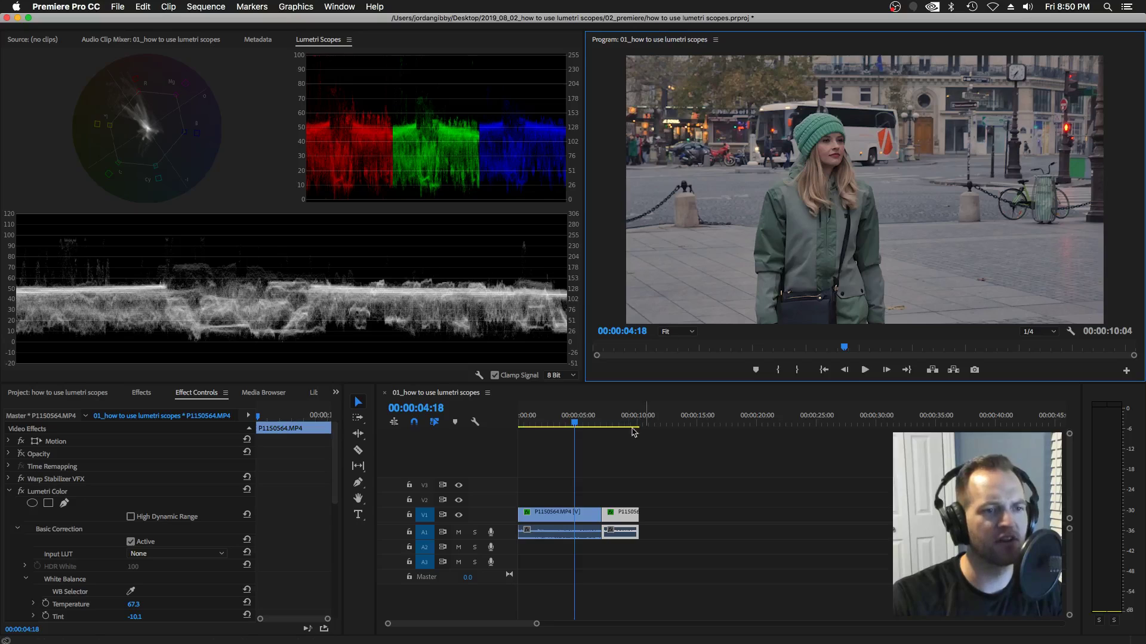
left_click(615, 429)
key("grave")
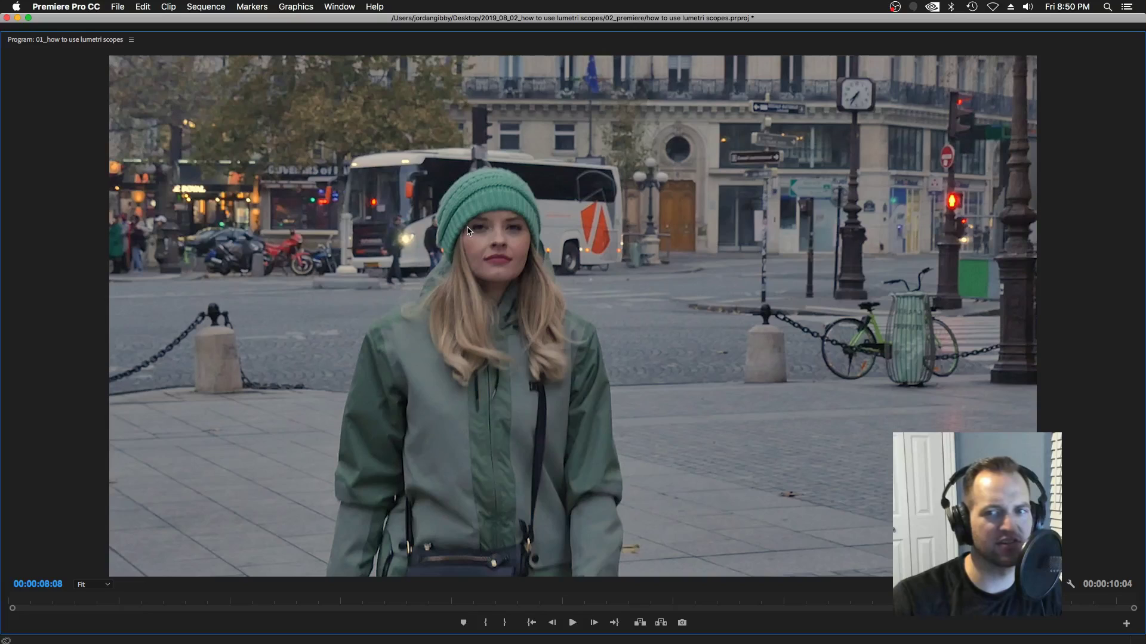
Compare the manual and eyedropper corrections again in the maximized Program Monitor, checking frames 00:00:04:14 and 00:00:08:13, and finish at 00:00:04:06.
key("grave")
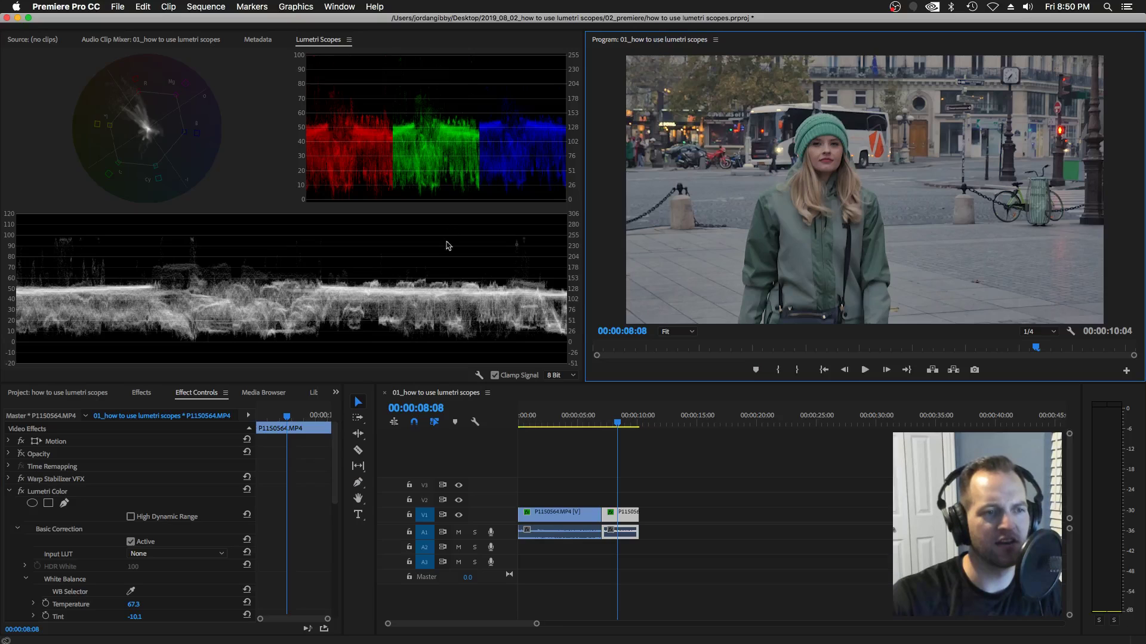
left_click(573, 429)
key("grave")
key("grave")
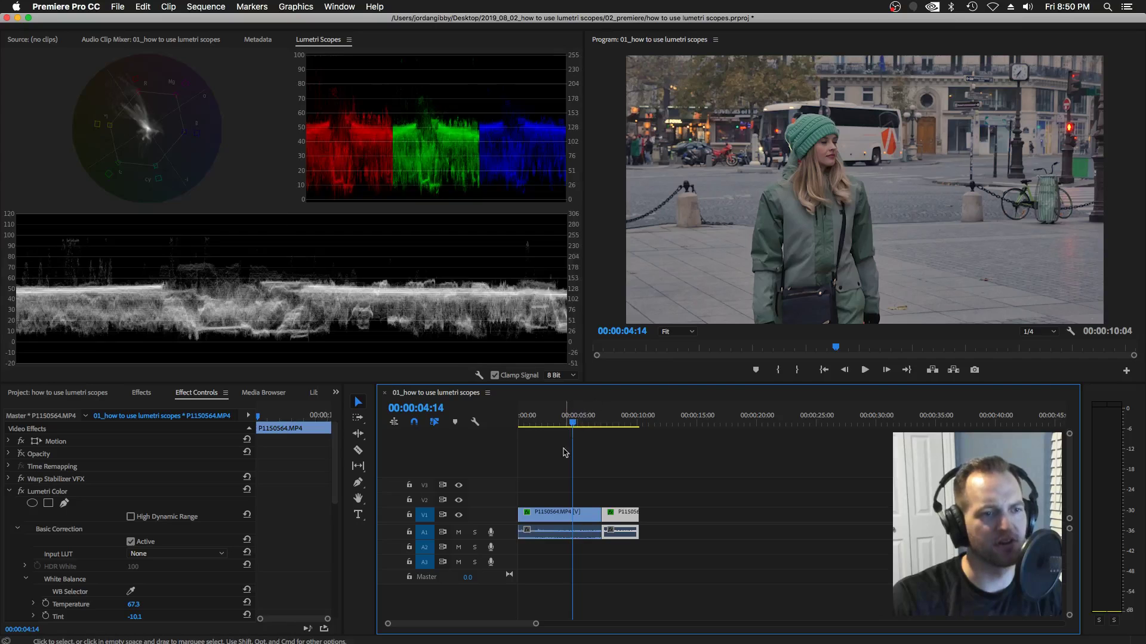
key("grave")
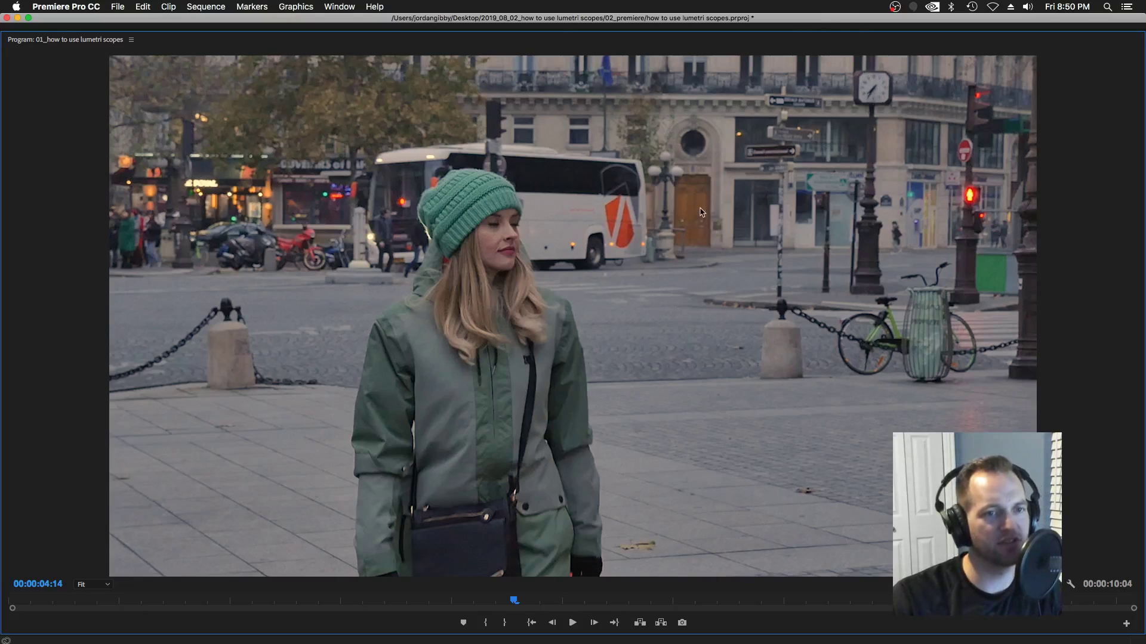
key("grave")
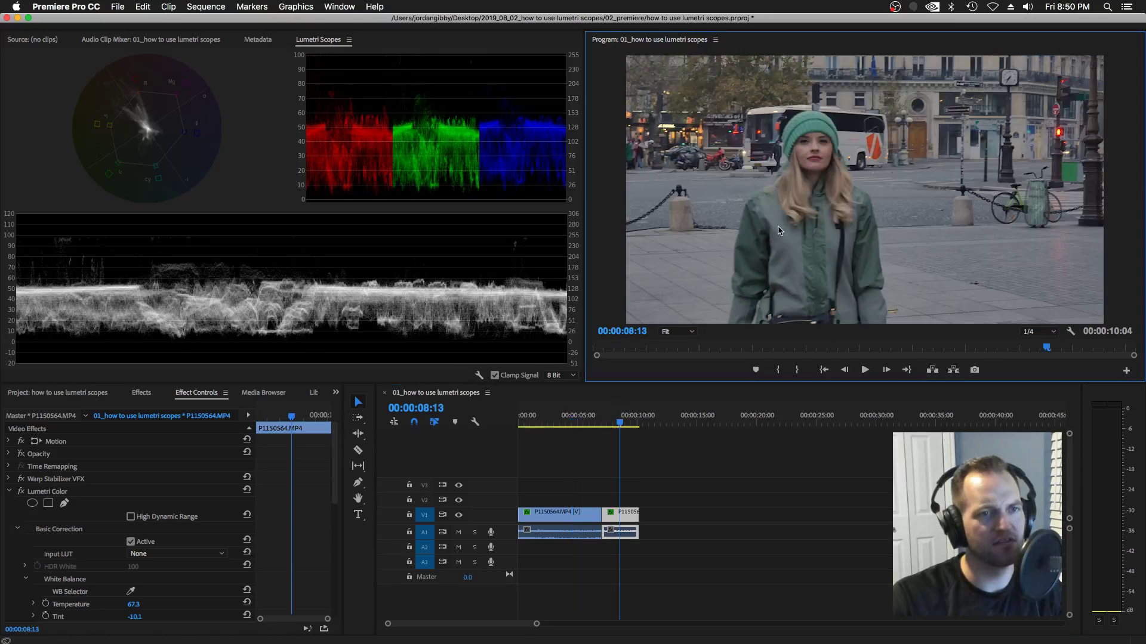
key("grave")
key("space")
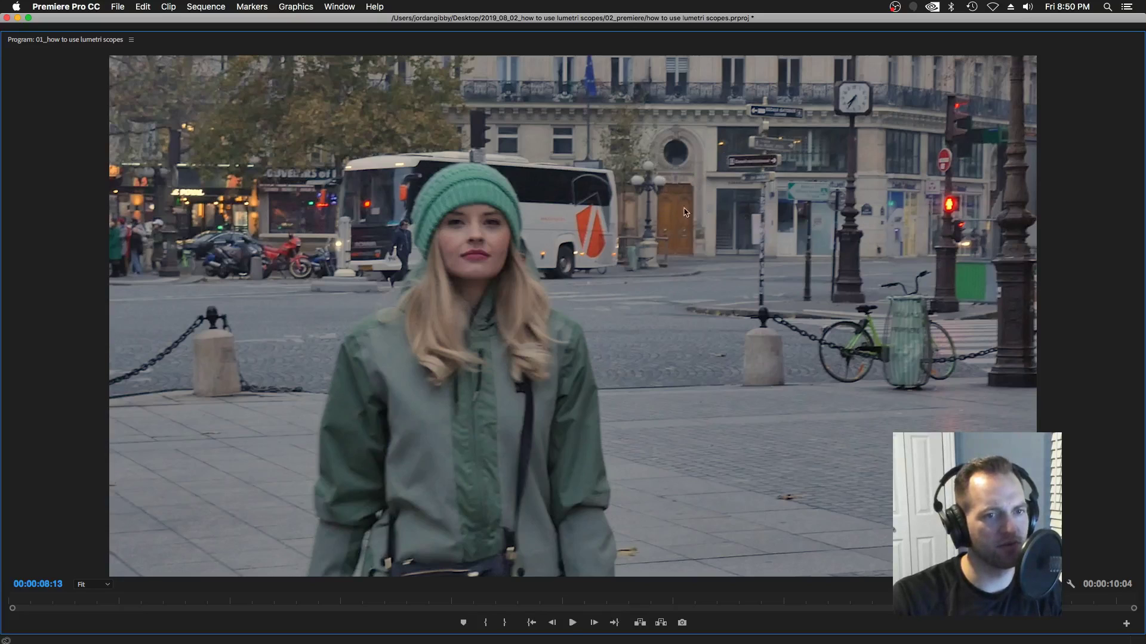
key("grave")
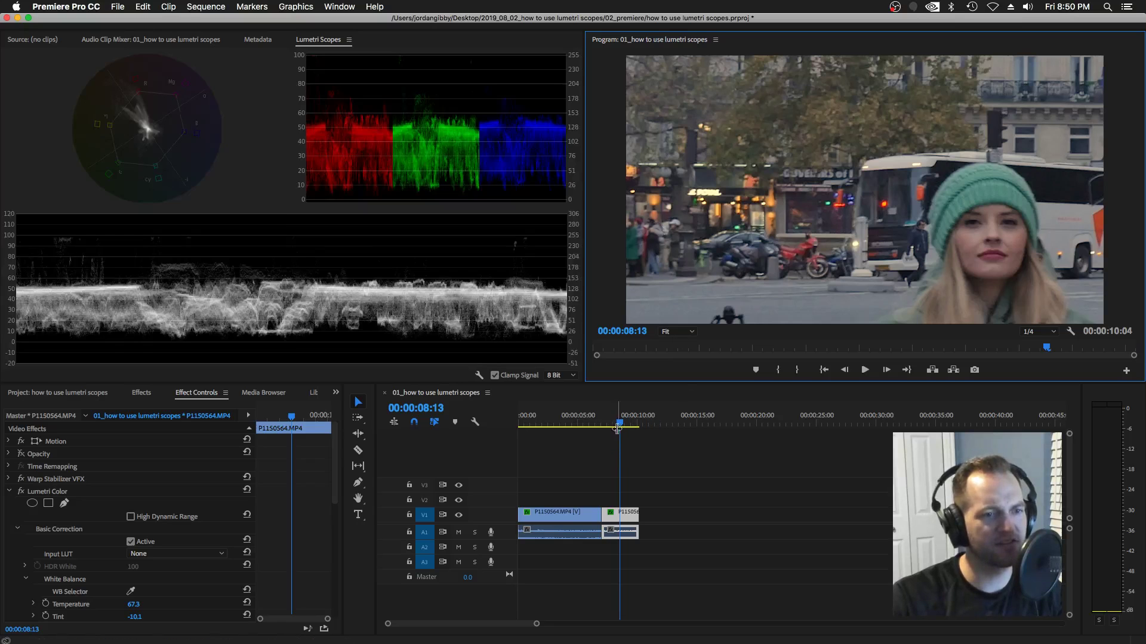
left_click(573, 424)
left_click_drag(573, 425, 568, 425)
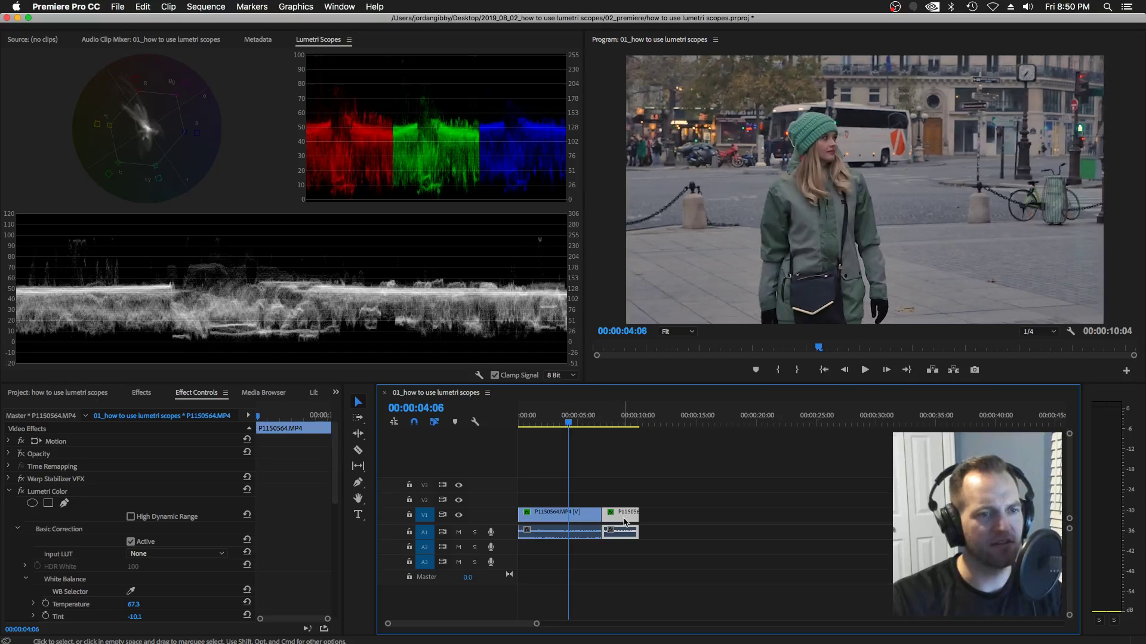
Delete the eyedropper-corrected clip from the sequence and select the remaining clip with the playhead at 00:00:03:10.
key("Delete")
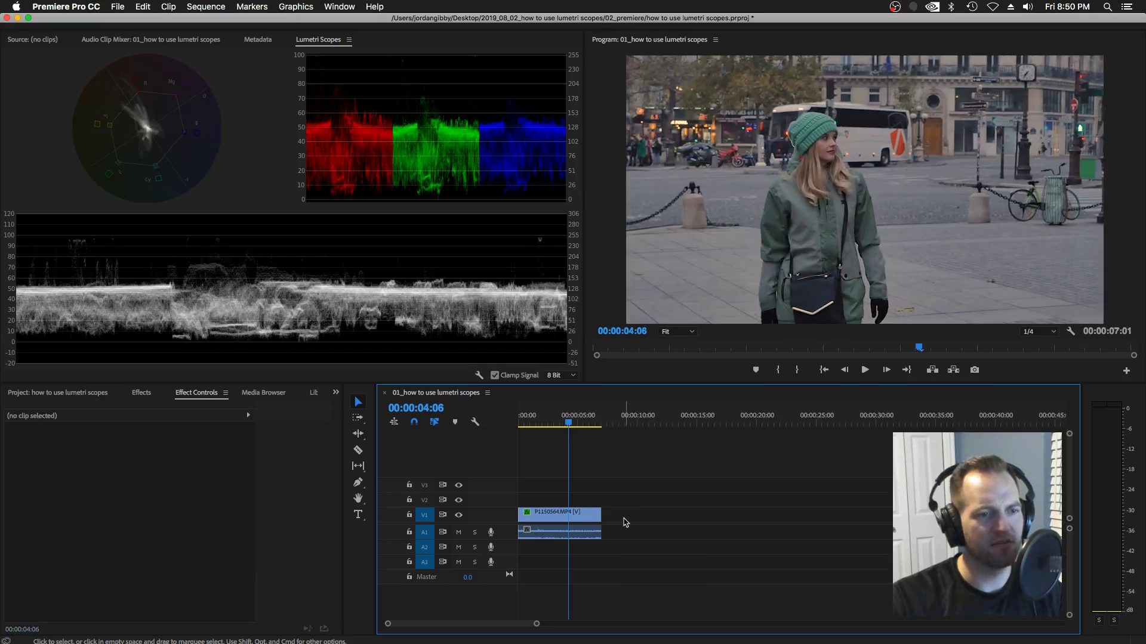
left_click(569, 425)
key("space")
left_click_drag(569, 425, 558, 425)
left_click(567, 514)
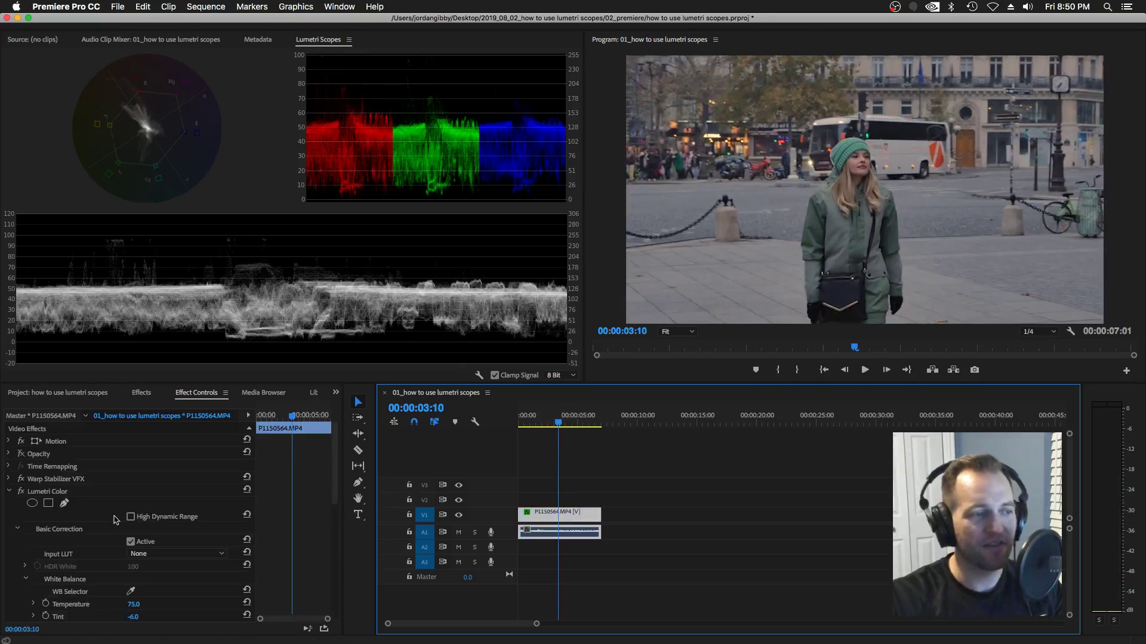
Toggle the Lumetri Color effect off and on repeatedly to compare the image and scopes before and after the white balance correction.
left_click(22, 493)
left_click(22, 493)
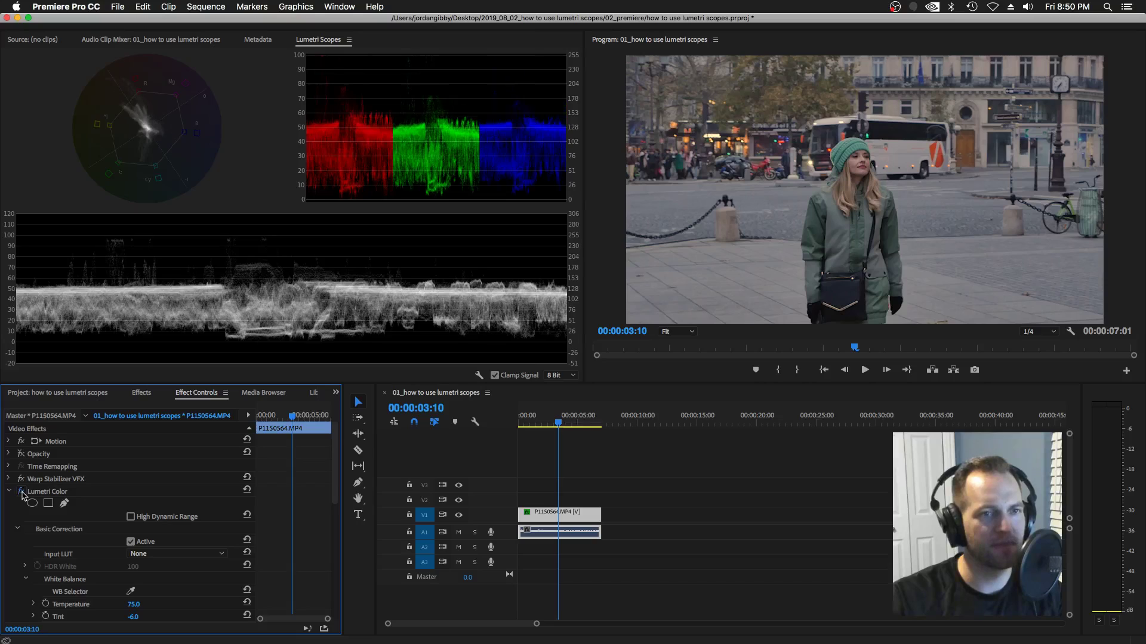
left_click(23, 493)
left_click(23, 492)
left_click(23, 493)
left_click(22, 493)
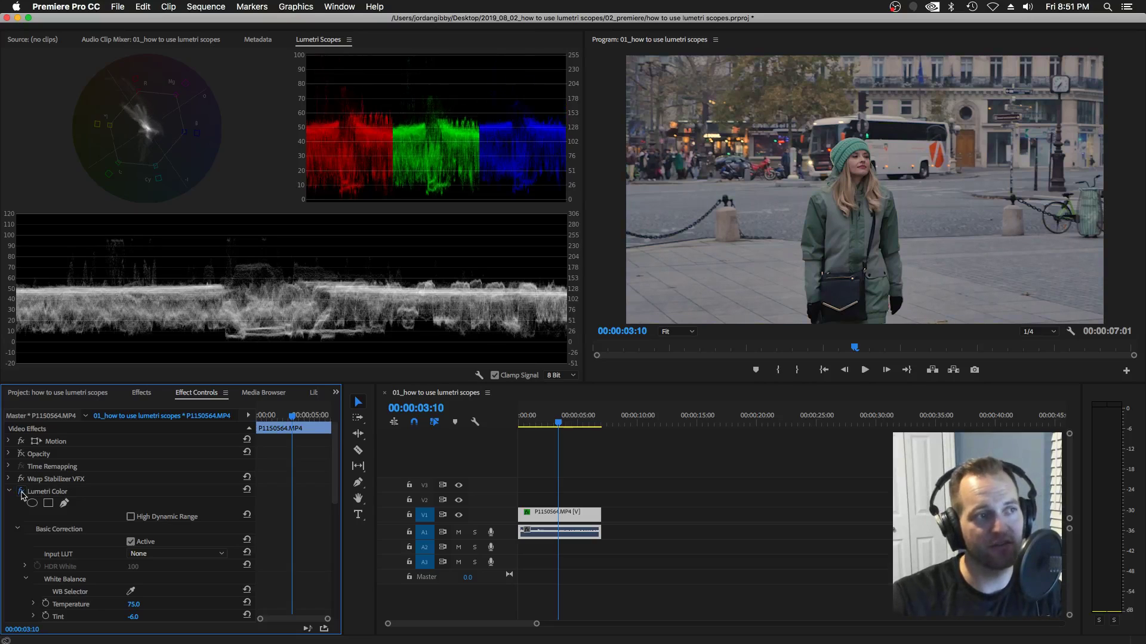
left_click(22, 492)
left_click(23, 493)
left_click(23, 492)
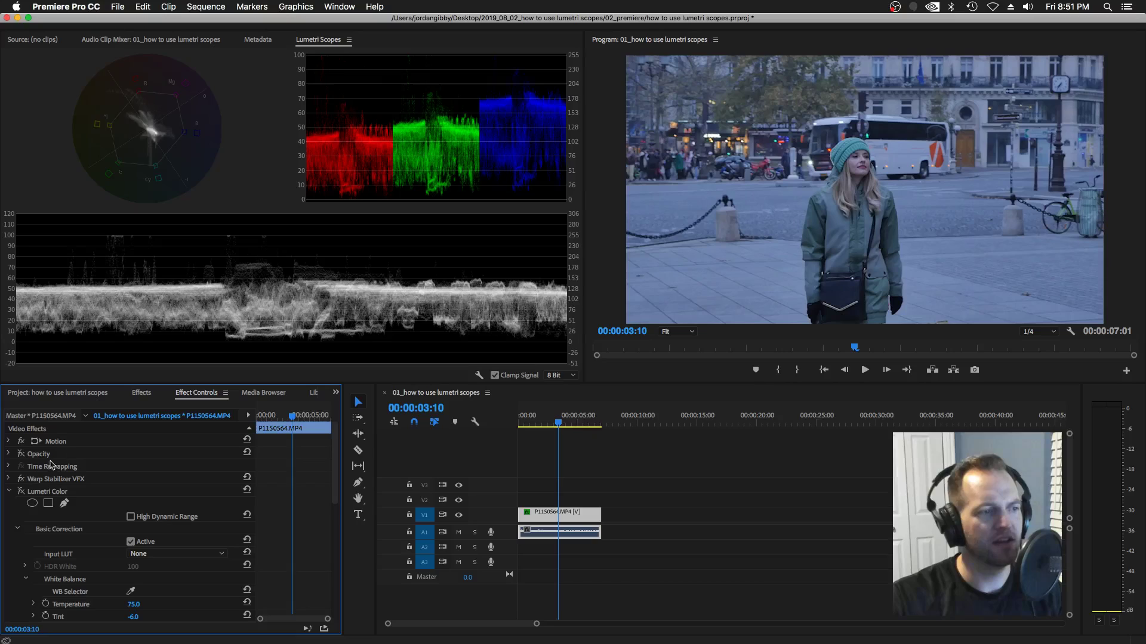
left_click(22, 493)
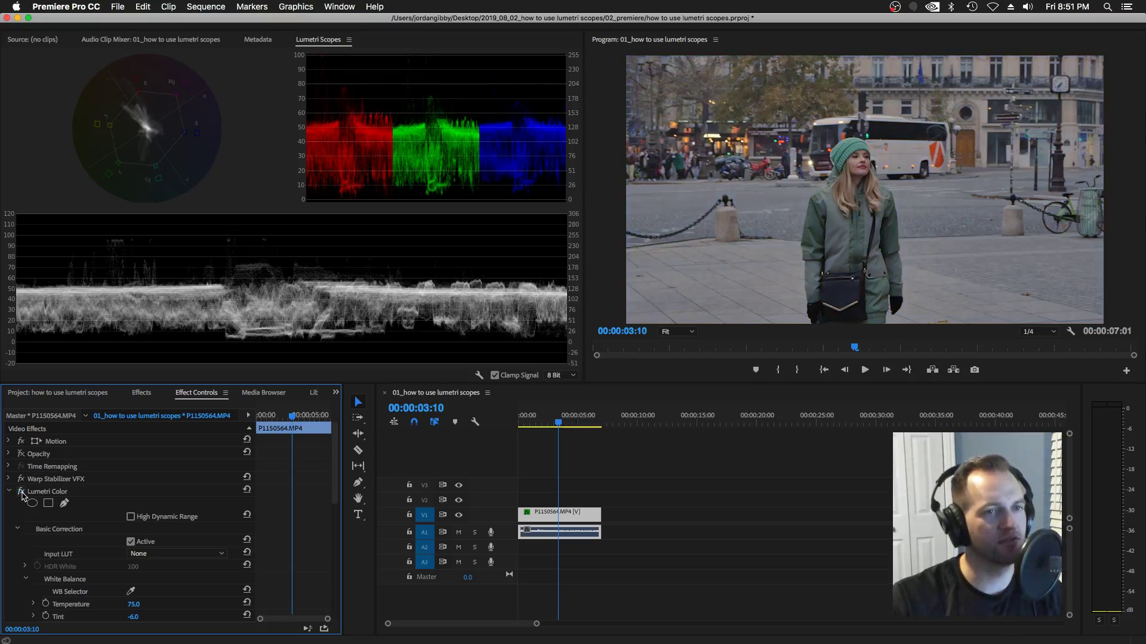
left_click(21, 493)
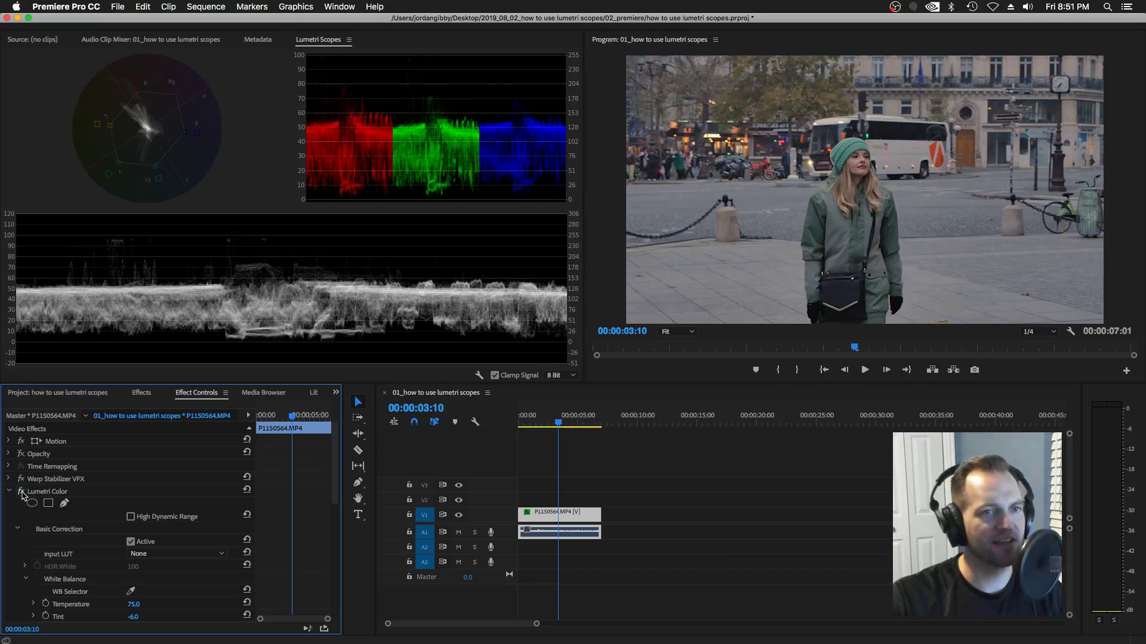
left_click(21, 493)
left_click(21, 492)
left_click(21, 492)
left_click(21, 493)
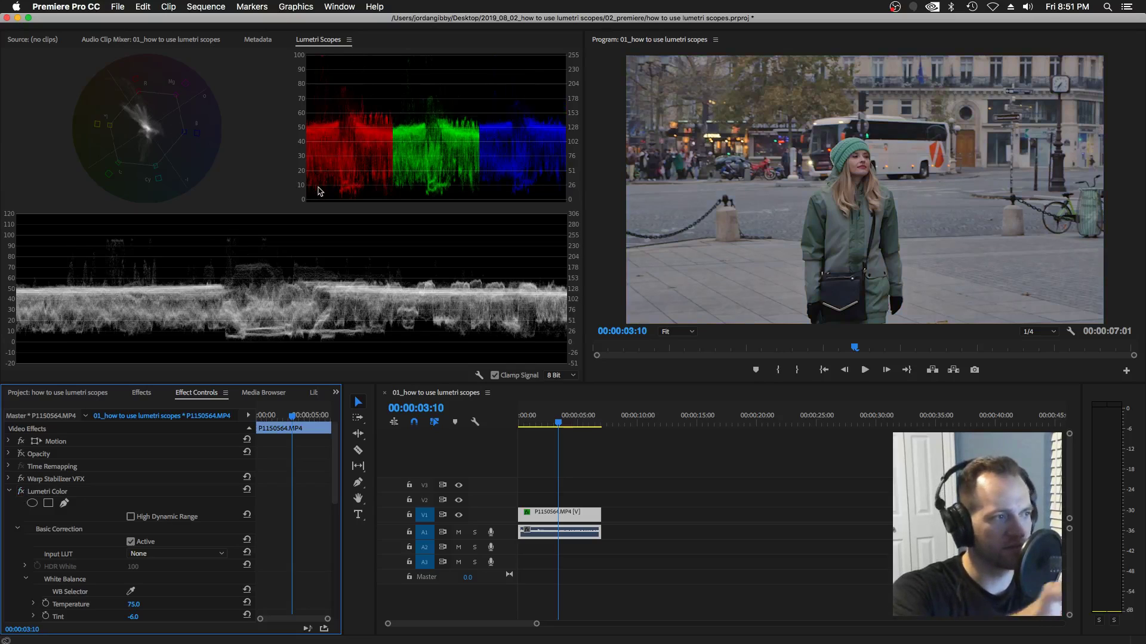
Switch to Stickies to review the luma values part of the color correction checklist, and move the note off the screen.
key("super+Tab")
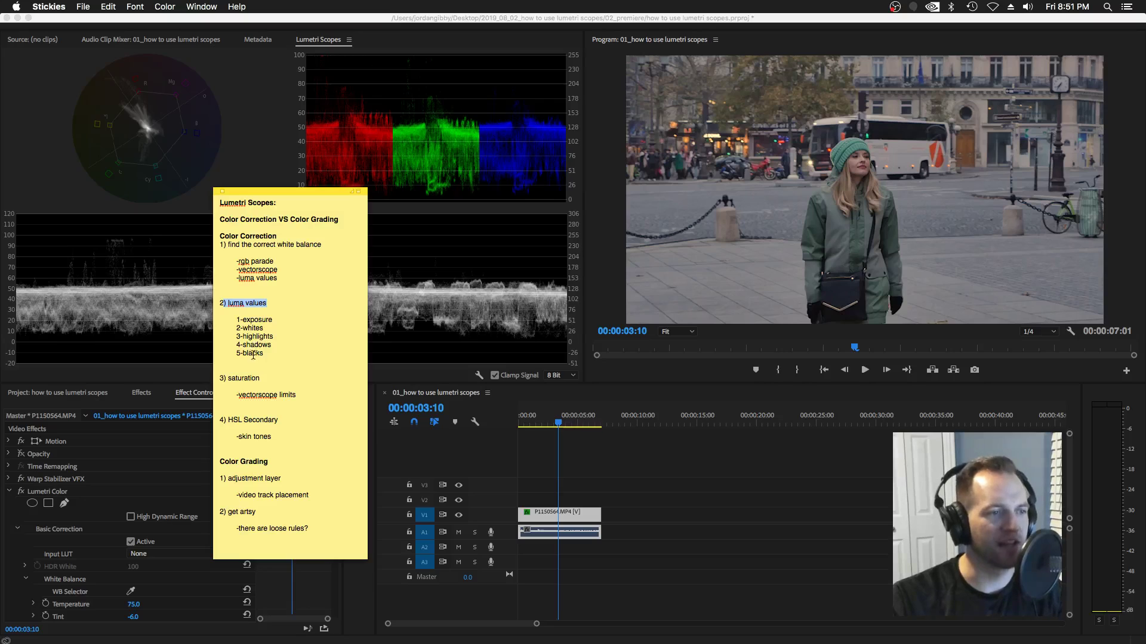
left_click_drag(281, 192, 0, 184)
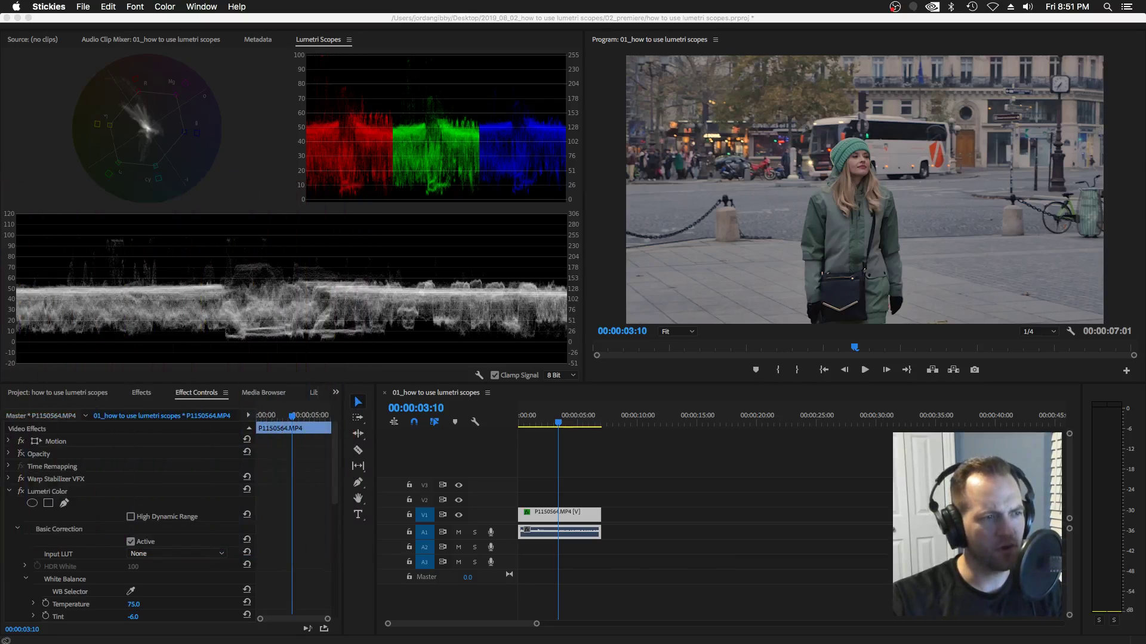
Check the white balance correction once more by switching the Lumetri Color effect off and back on.
left_click(21, 496)
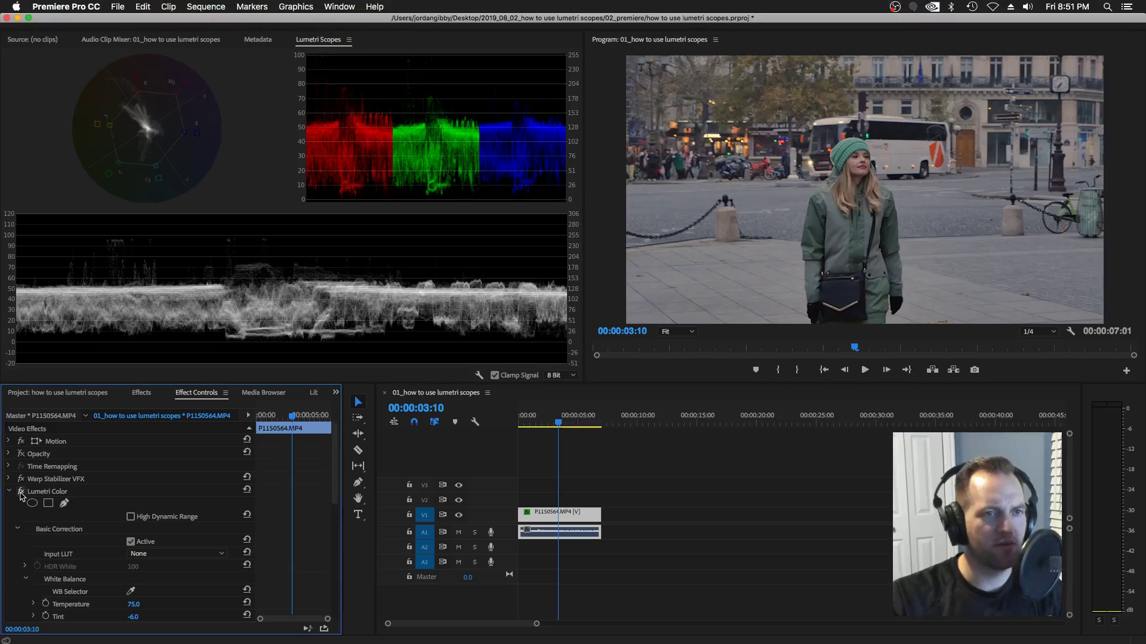
left_click(20, 493)
left_click(21, 493)
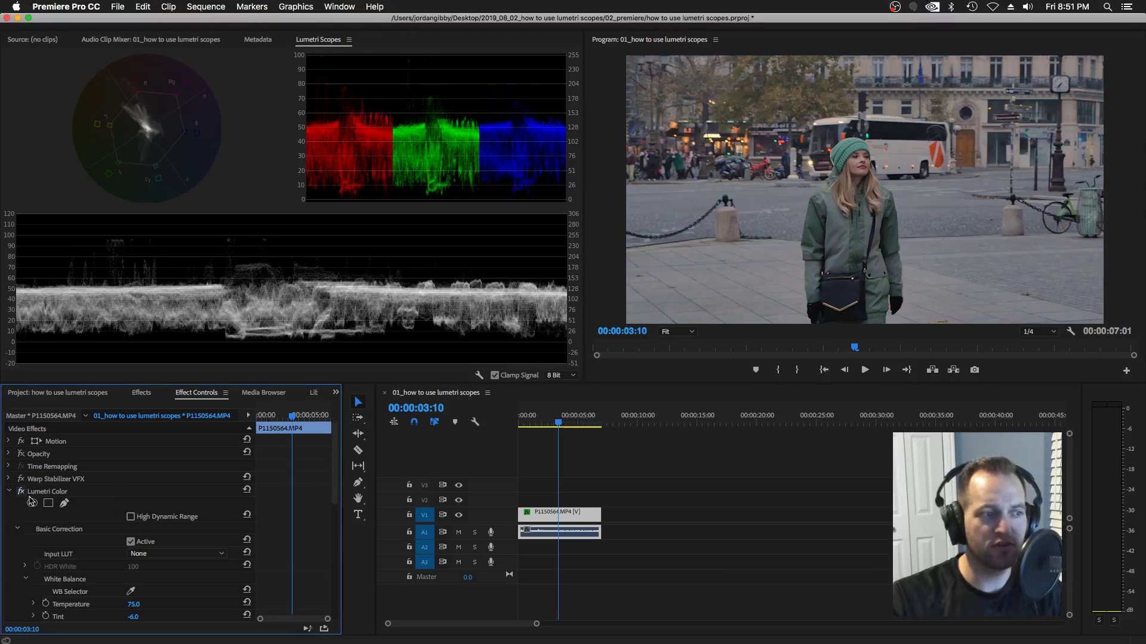
scroll(236, 570, "down", 2)
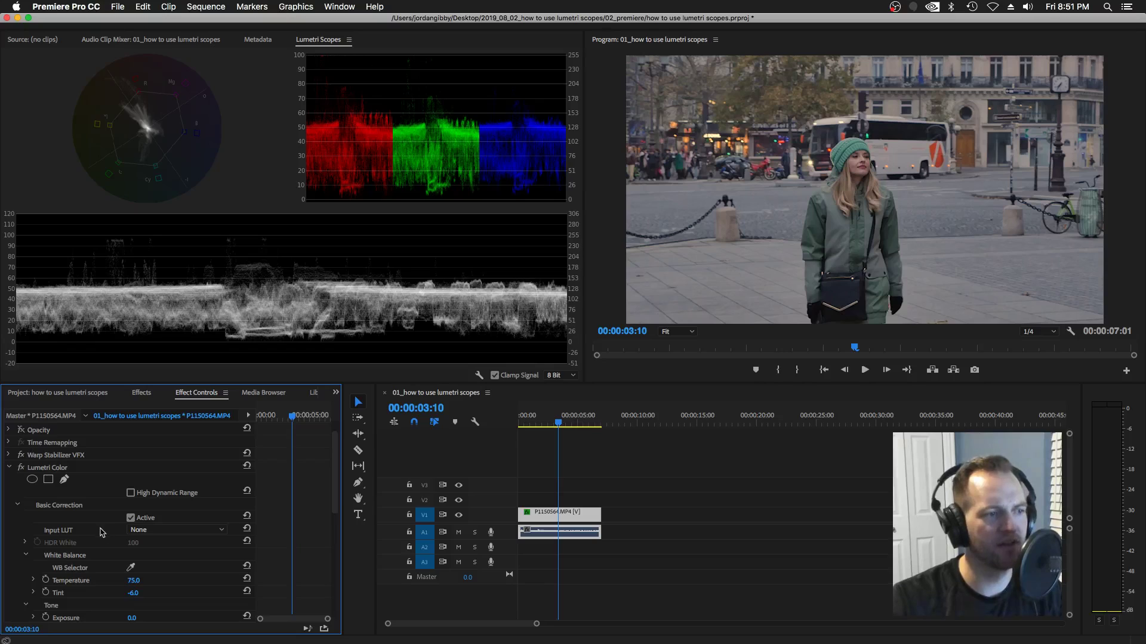
left_click(21, 468)
left_click(21, 469)
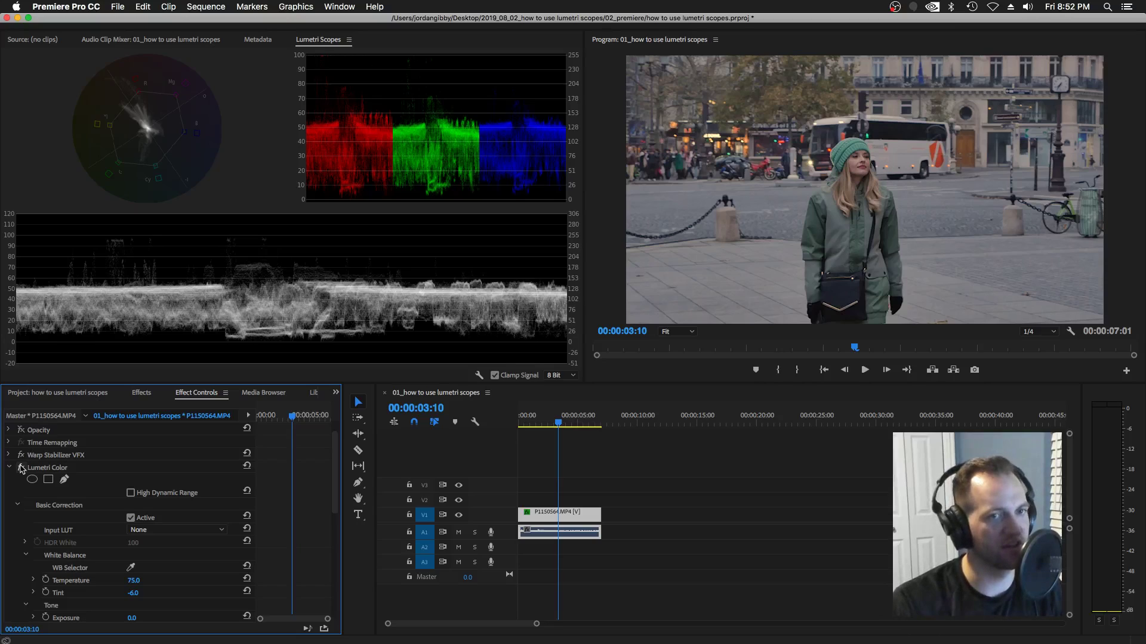
Preview the correction through a rectangular Lumetri Color mask placed around the woman's head, and delete the mask.
left_click(48, 480)
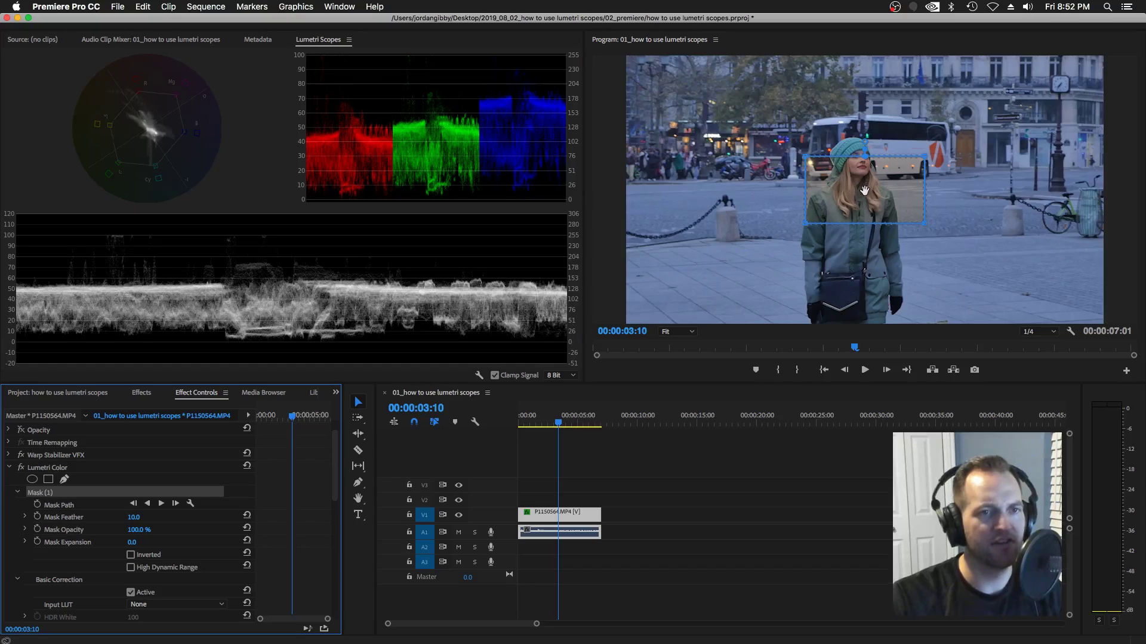
left_click_drag(851, 193, 864, 171)
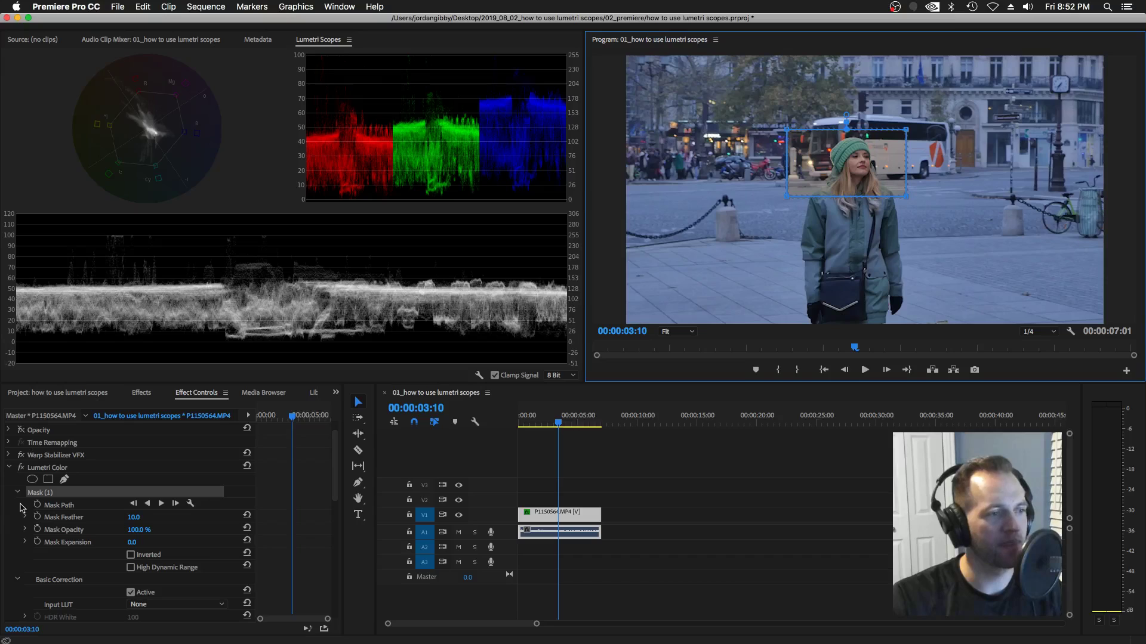
left_click(39, 495)
key("Delete")
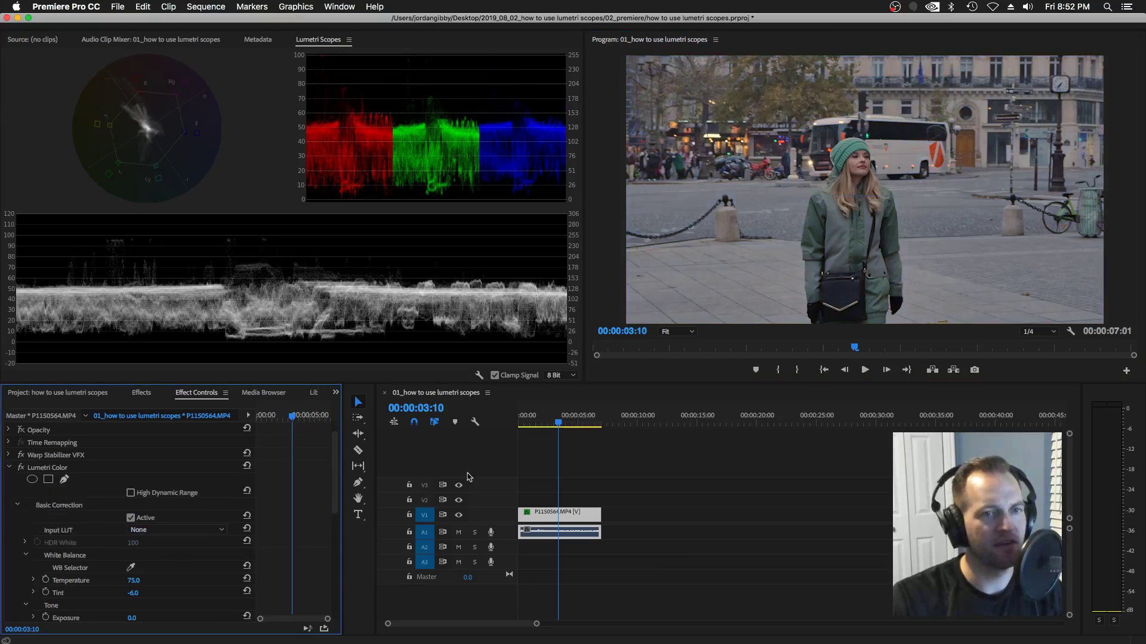
Bring back the Stickies checklist, highlight its luma entries from exposure to shadows, and place the note beside the scopes.
left_click(577, 517)
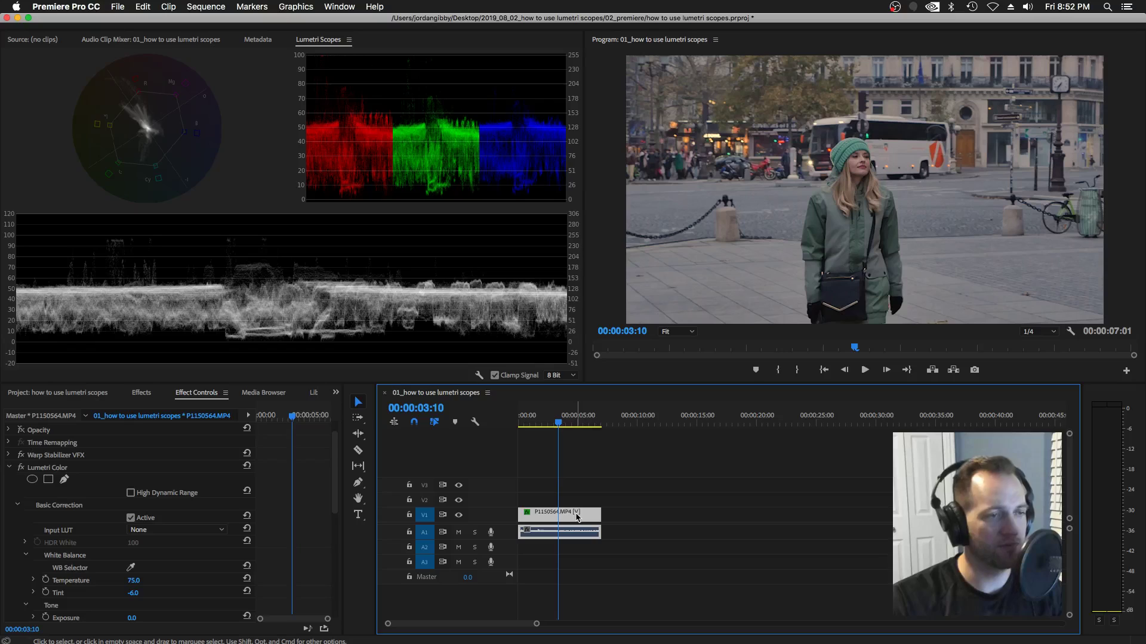
left_click_drag(659, 181, 614, 167)
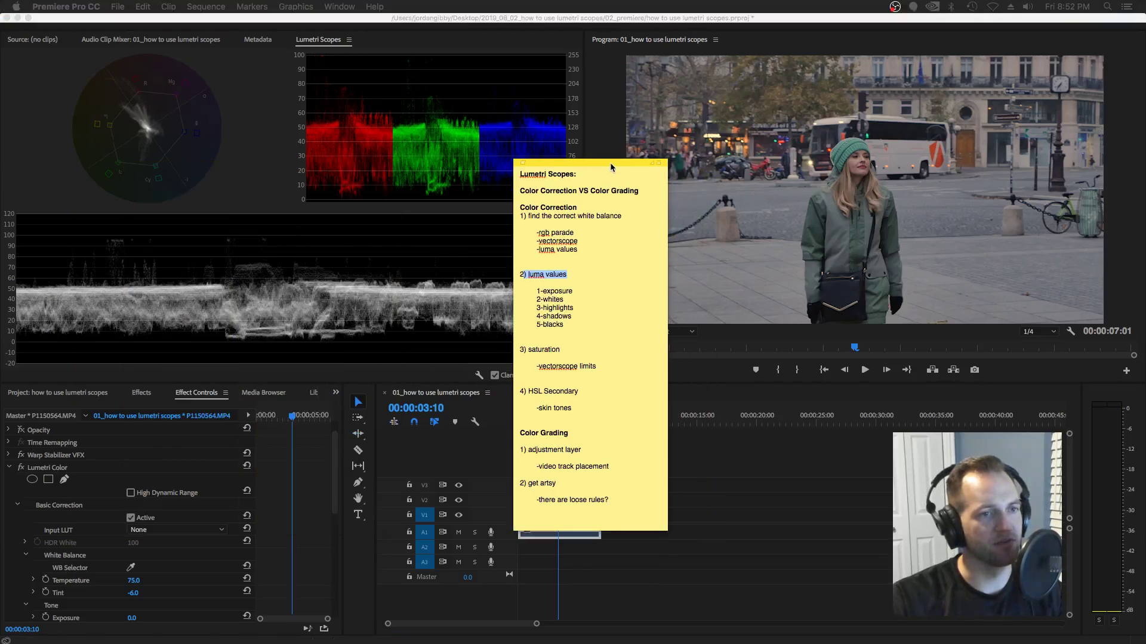
left_click_drag(539, 291, 579, 307)
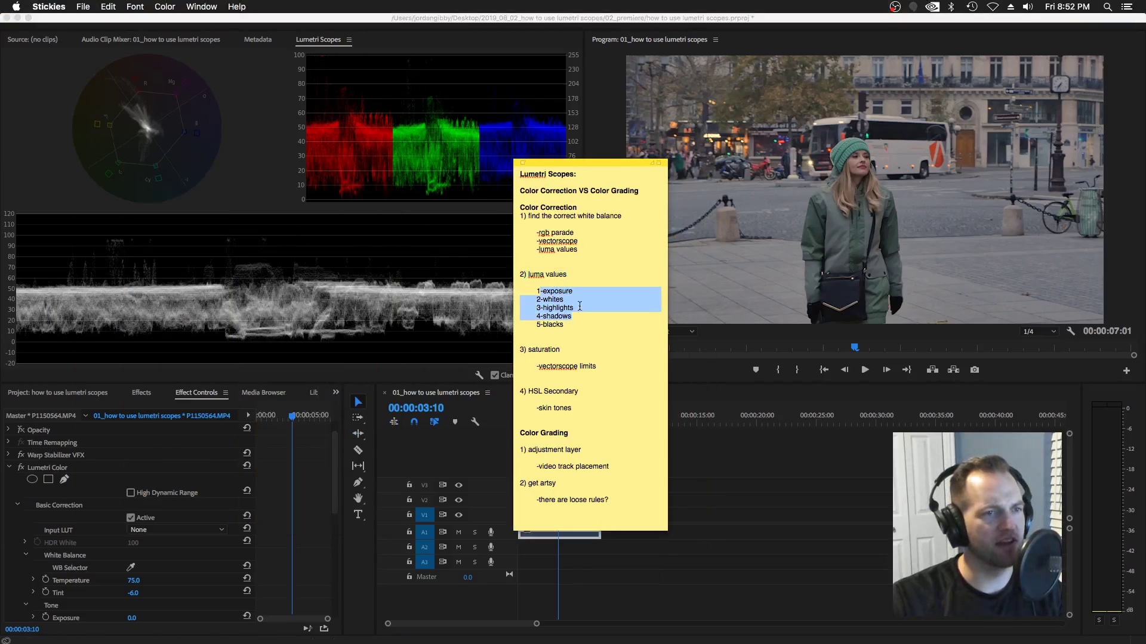
left_click_drag(581, 164, 667, 154)
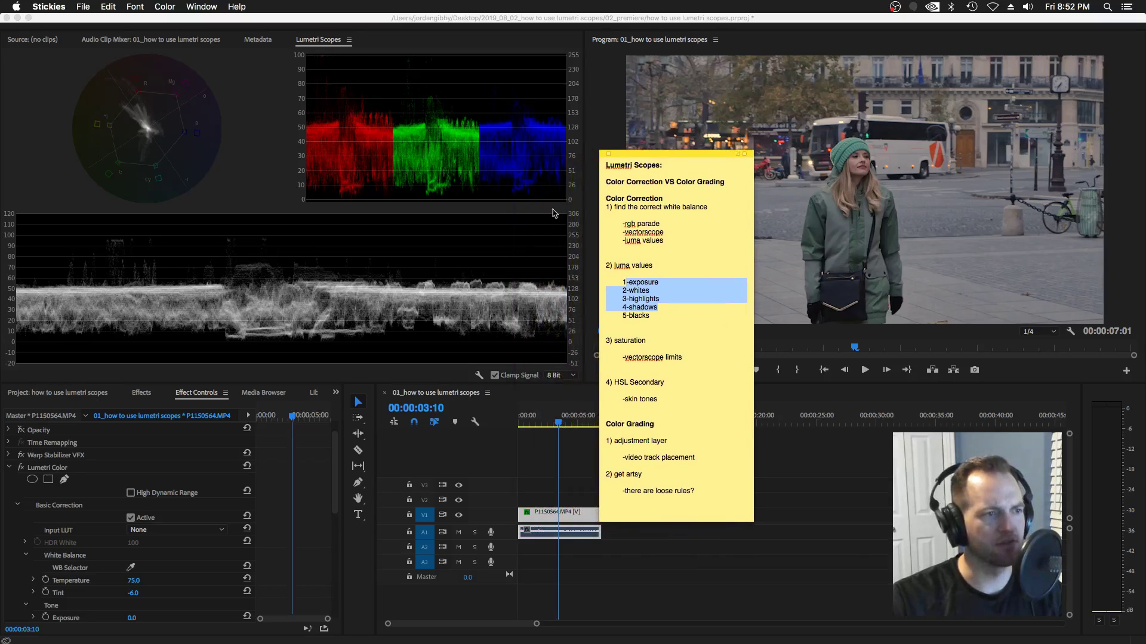
Examine the Tone settings in Basic Correction against the checklist's luma order, and move the note out of view.
scroll(178, 555, "down", 3)
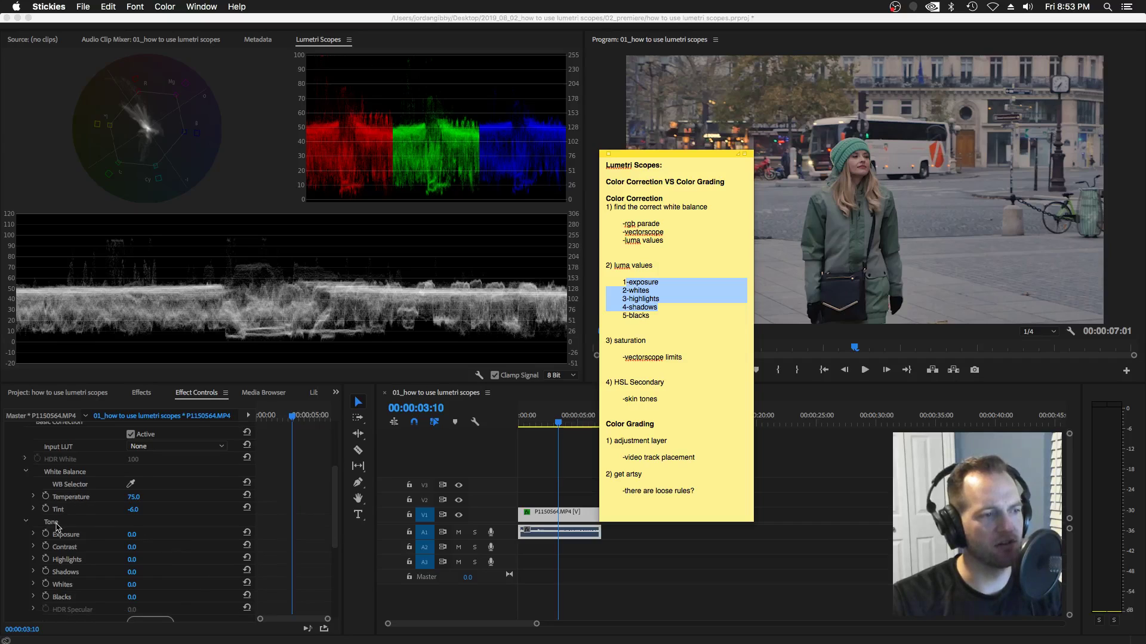
scroll(56, 524, "up", 1)
scroll(56, 523, "up", 1)
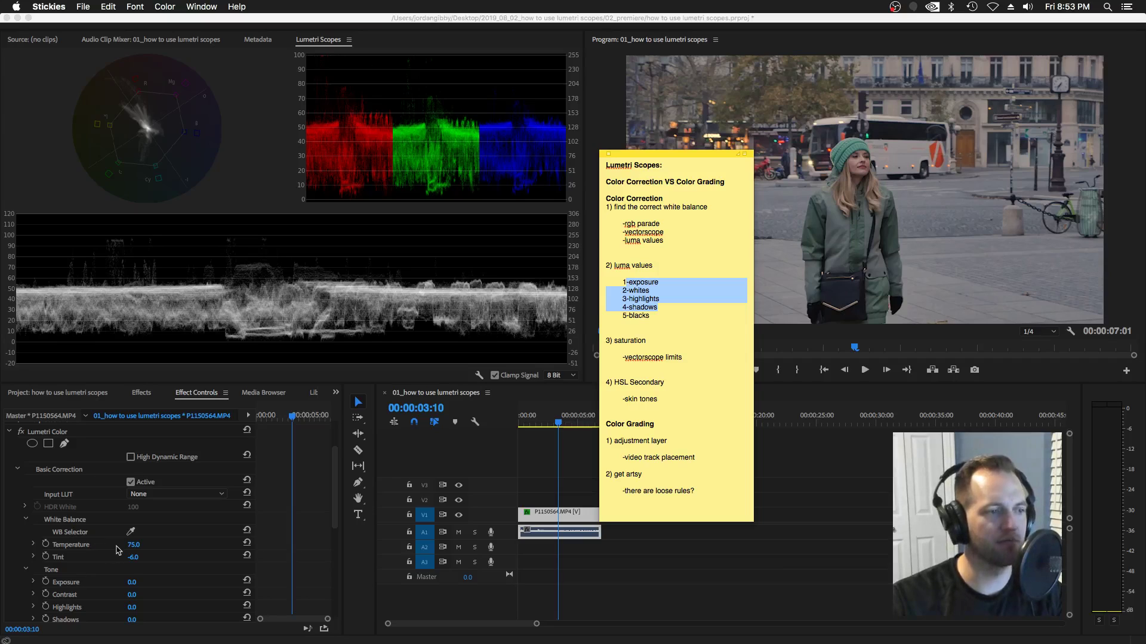
scroll(133, 555, "down", 3)
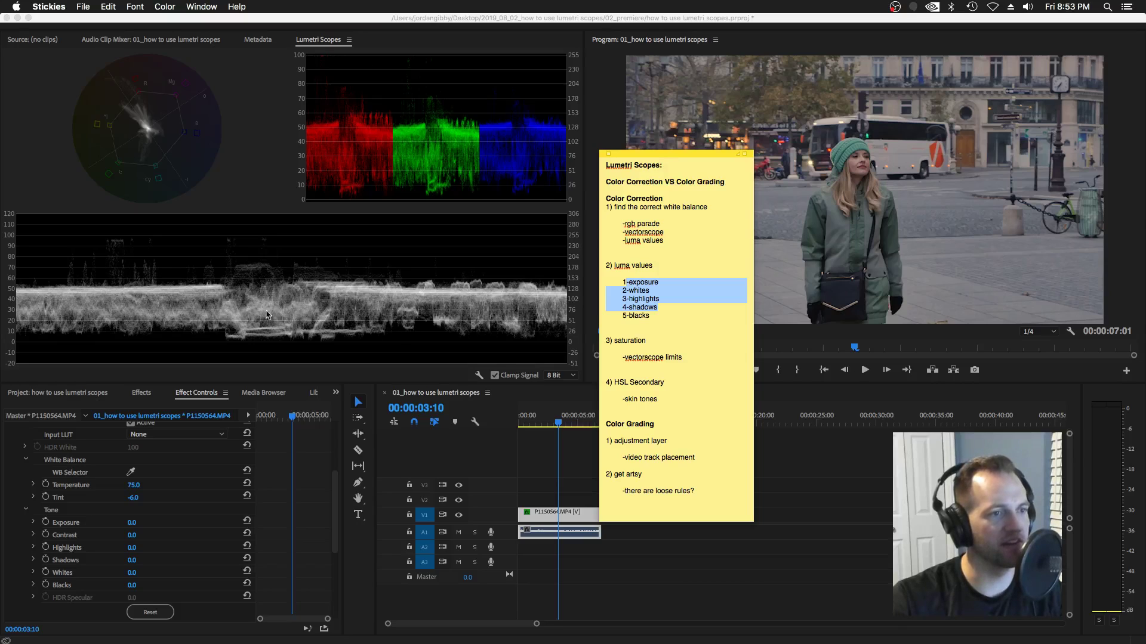
left_click_drag(662, 153, 634, 168)
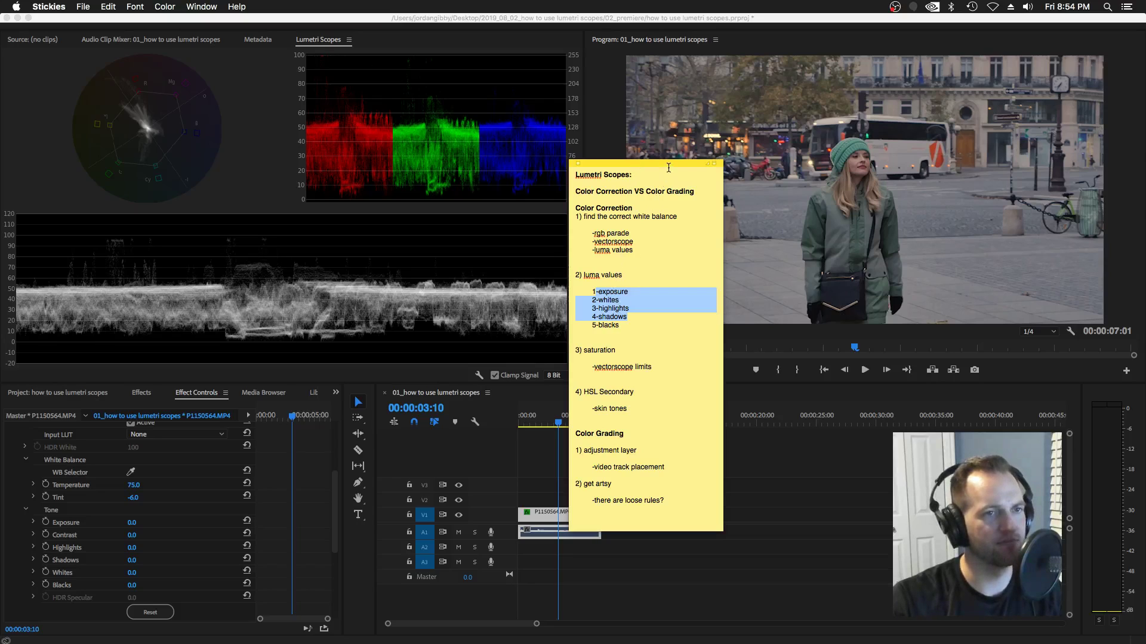
left_click_drag(670, 164, 0, 190)
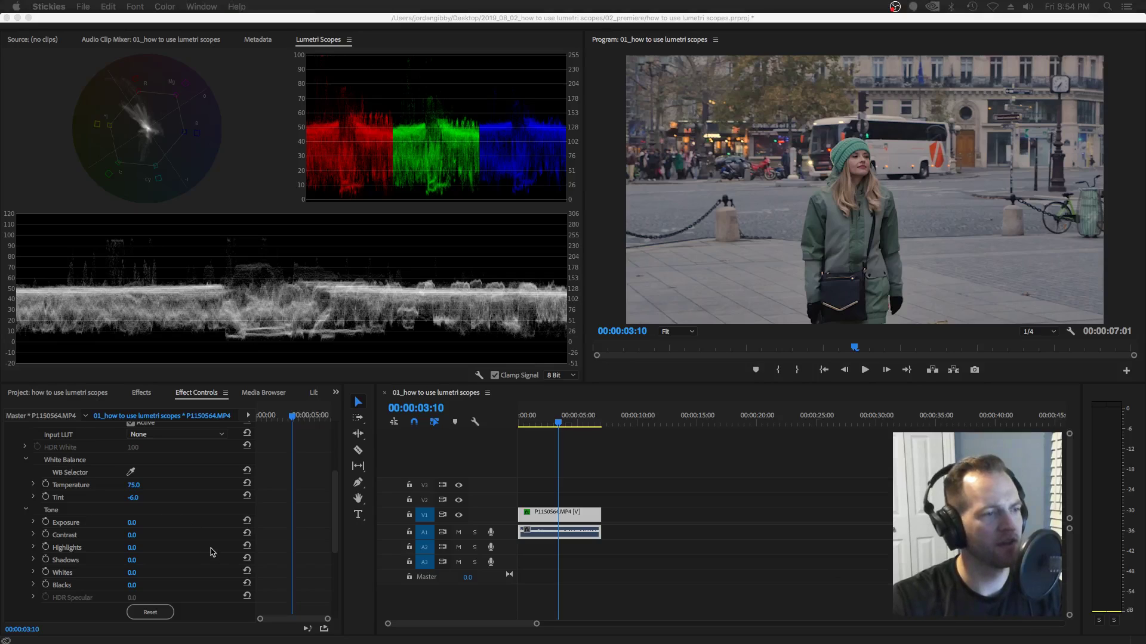
Raise the Tone Exposure gradually through 0.2, 0.5 and 0.6 to 0.7, judging each value on the scopes.
scroll(152, 531, "down", 1)
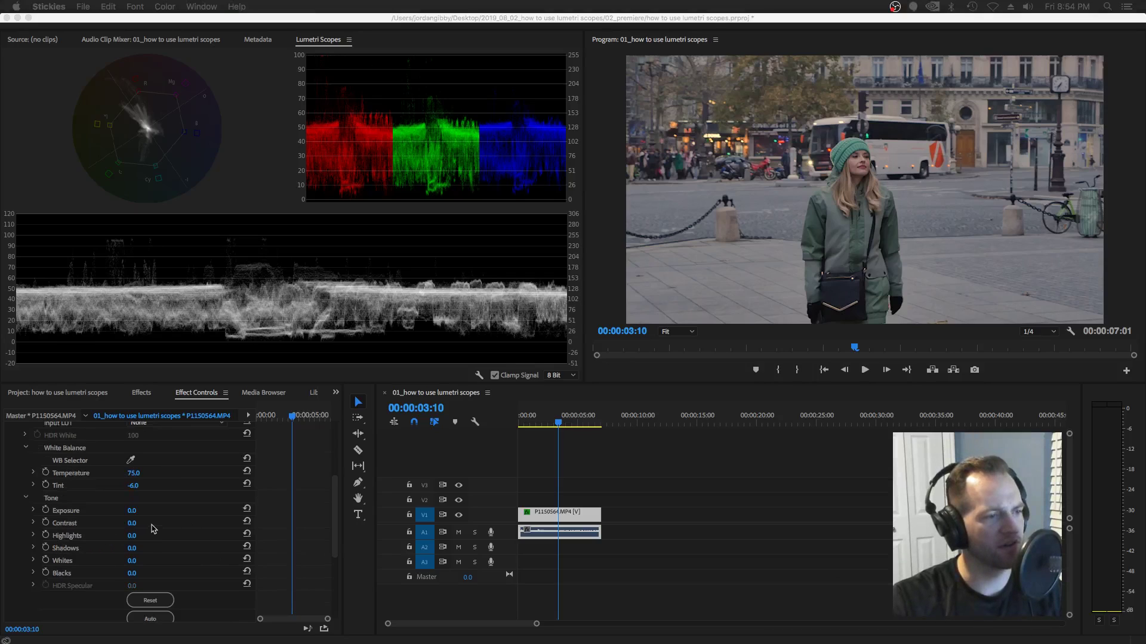
left_click(132, 515)
left_click(132, 513)
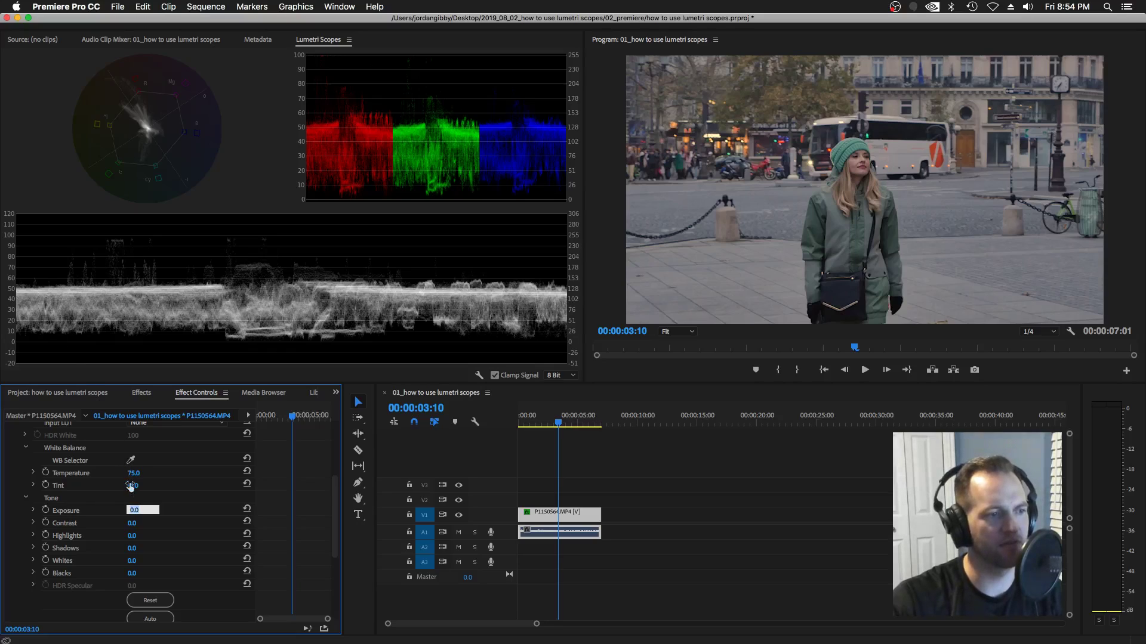
left_click(145, 512)
double_click(146, 512)
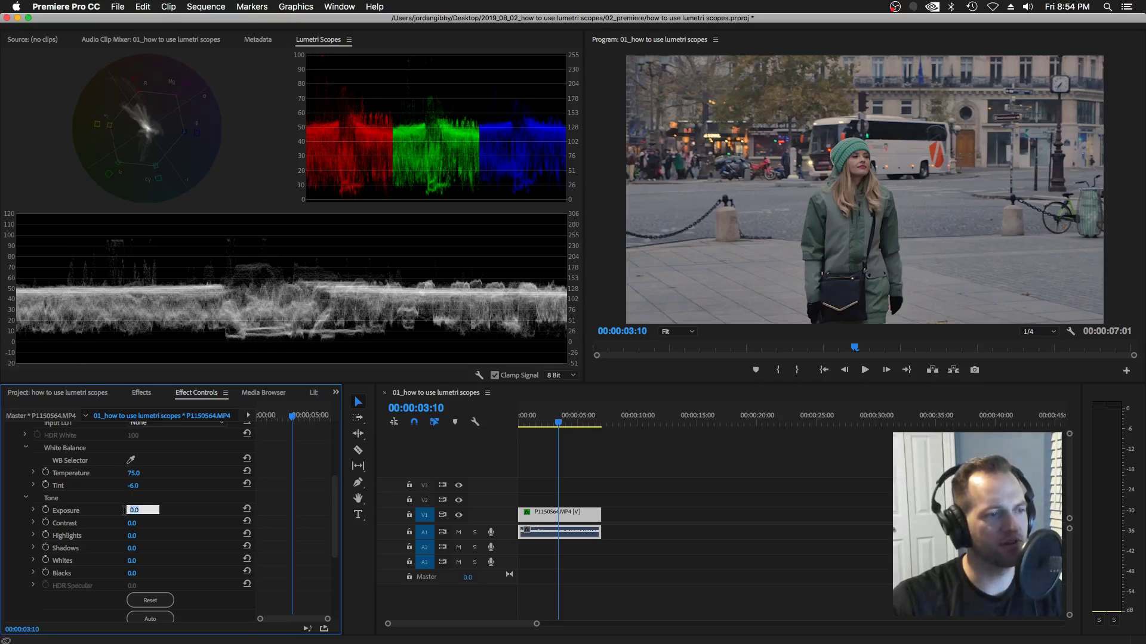
type("0.2")
key("Return")
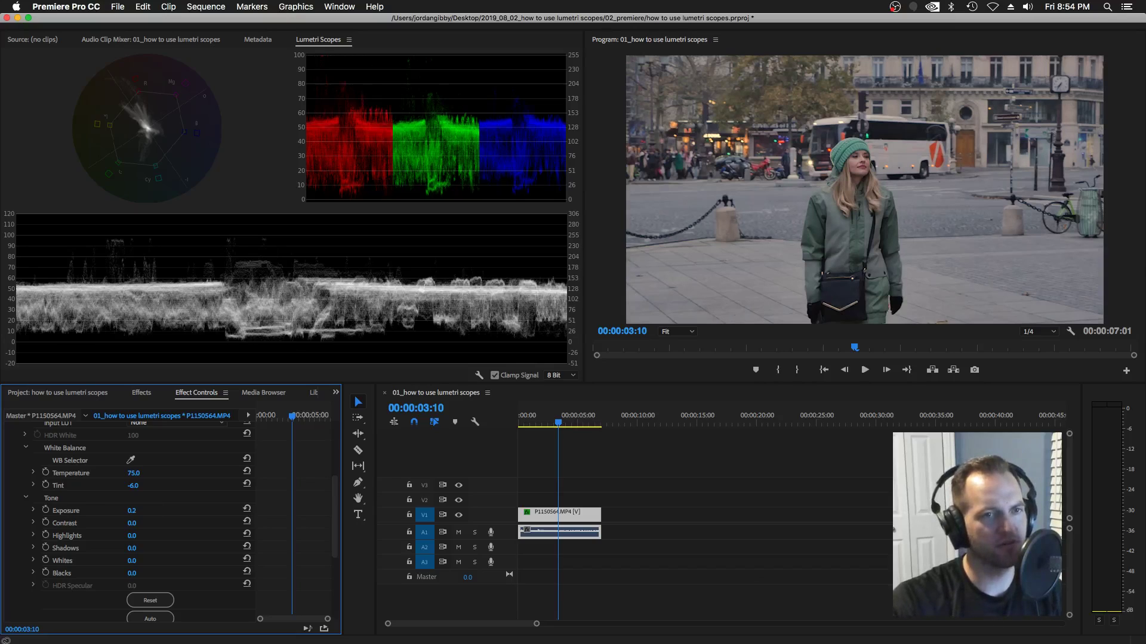
left_click(143, 509)
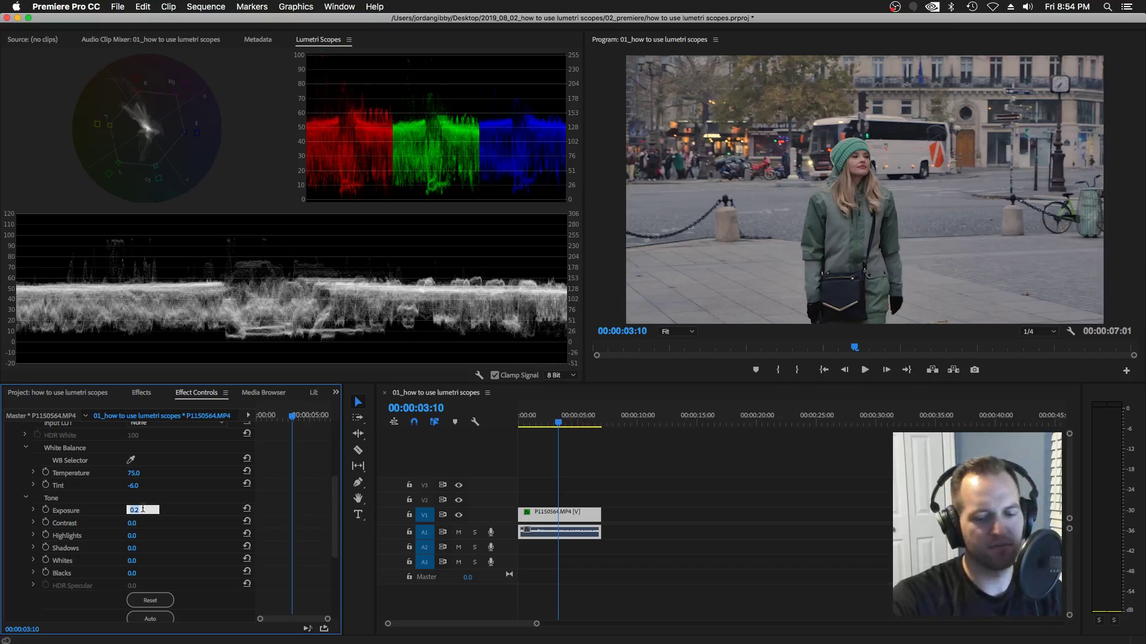
type("0.5")
key("Return")
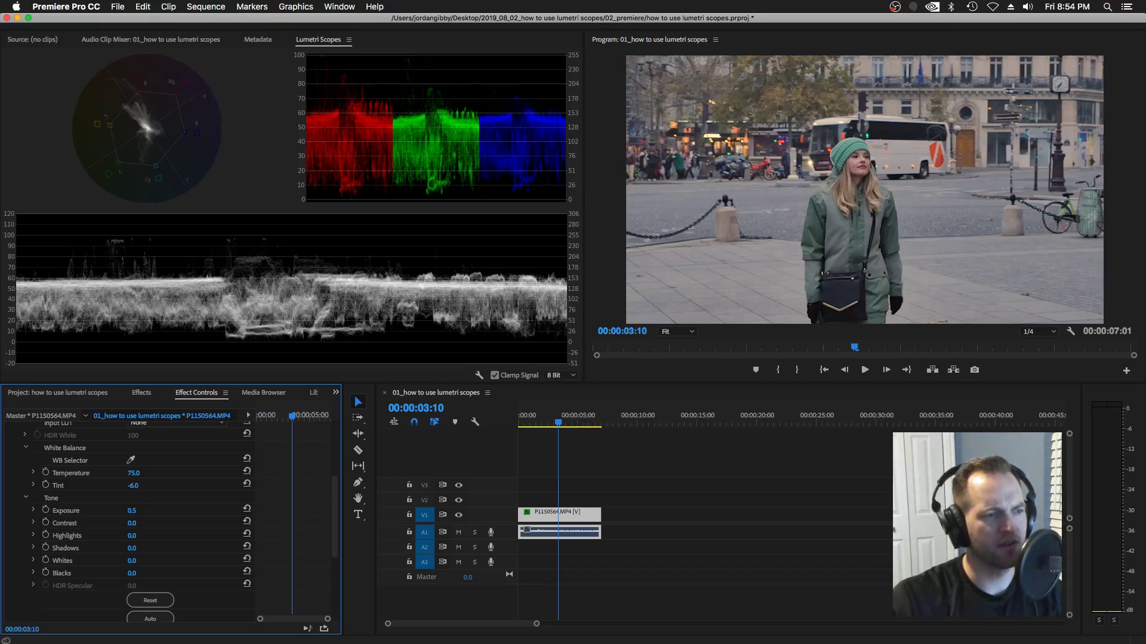
left_click(138, 510)
type("0.6")
key("Return")
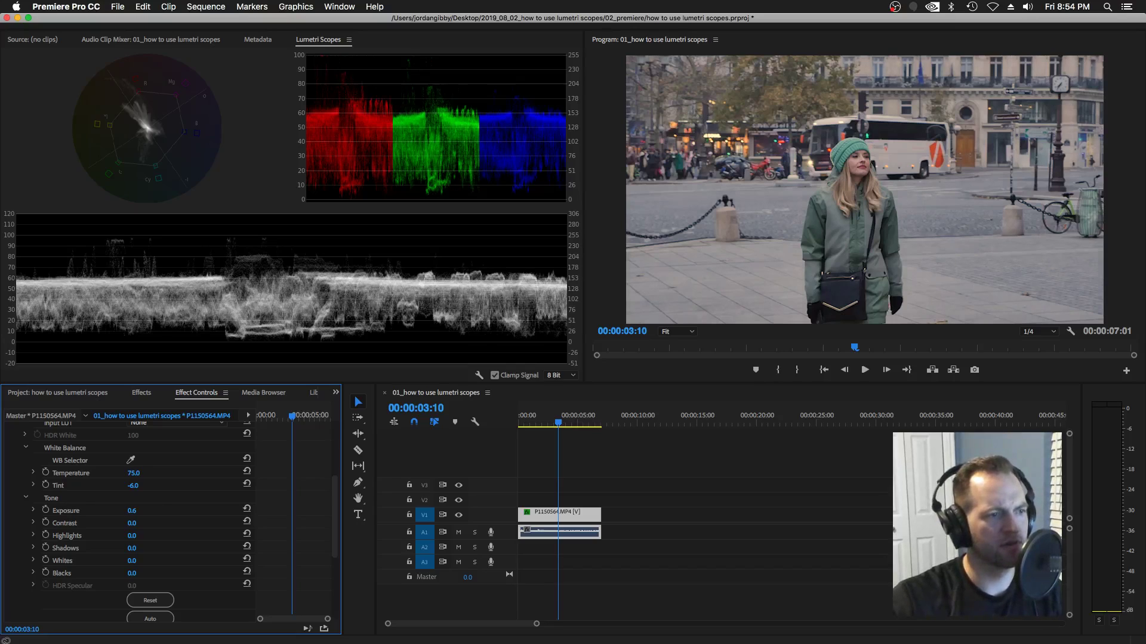
left_click(142, 509)
type("0.7")
key("Return")
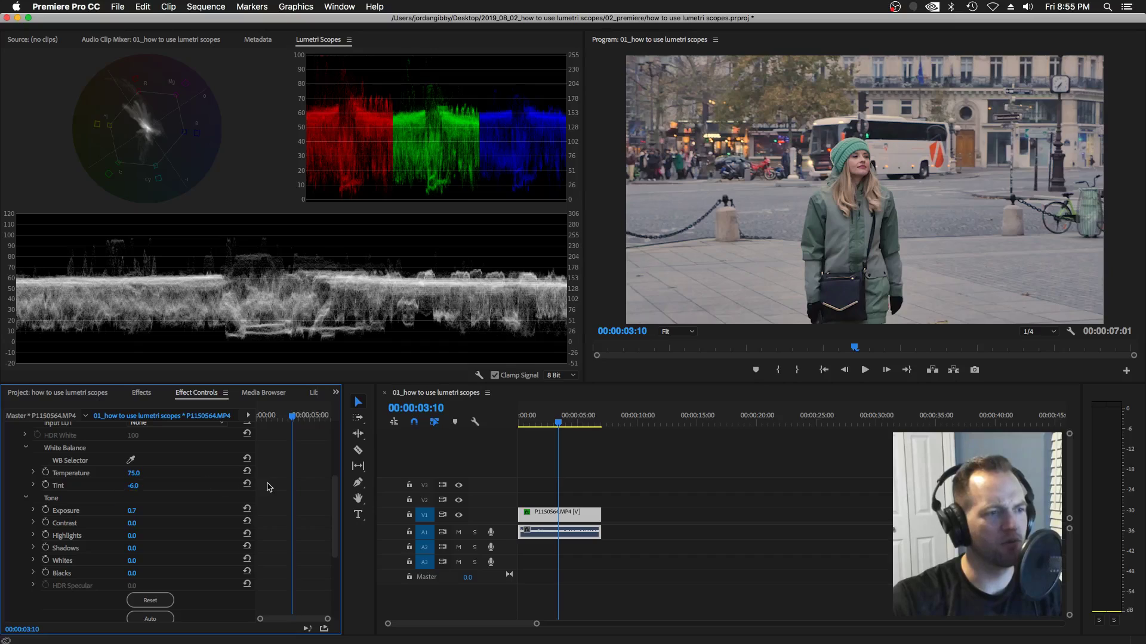
Compare the exposure correction by switching Exposure between 0 and 0.7 twice, ending at 0.7.
scroll(270, 488, "up", 1)
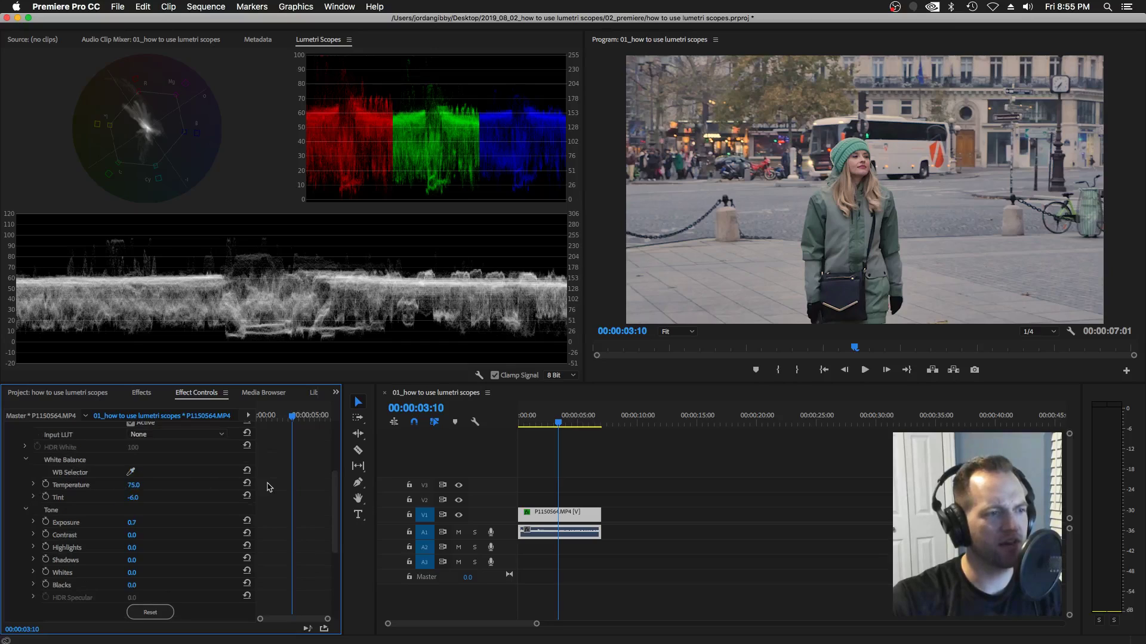
left_click(143, 522)
type("0")
key("Return")
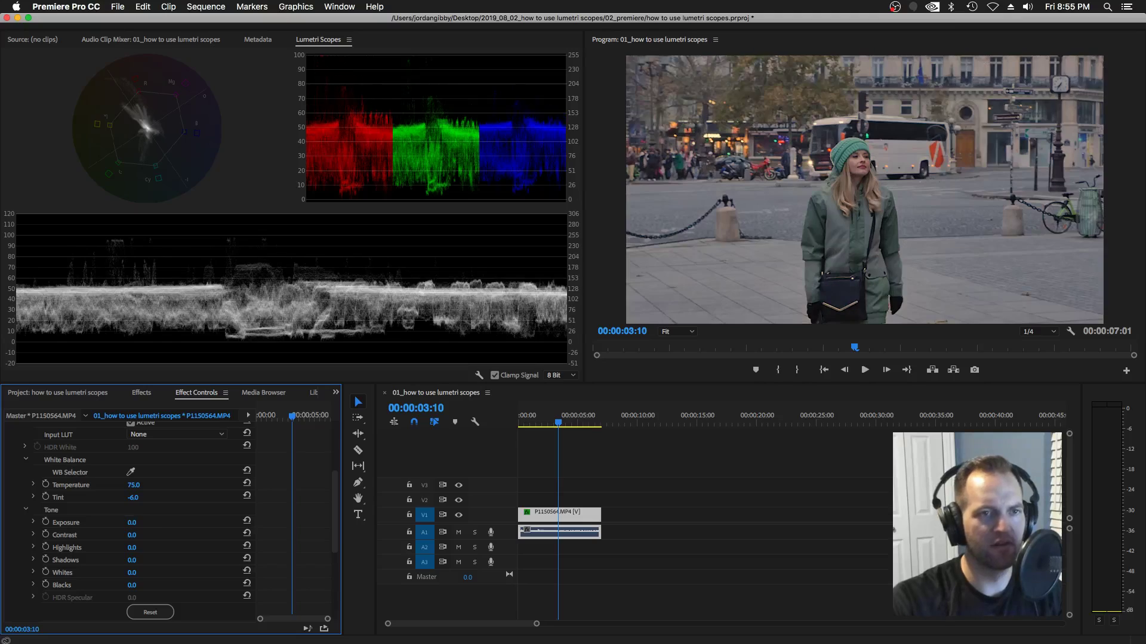
left_click(142, 523)
type("0.7")
key("Return")
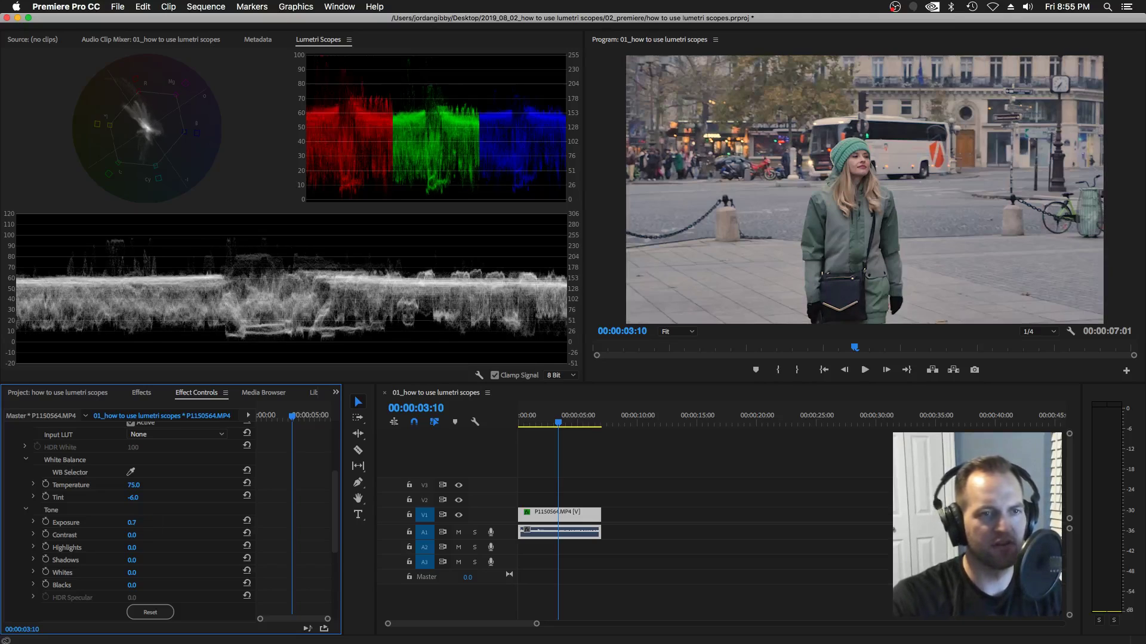
left_click(142, 522)
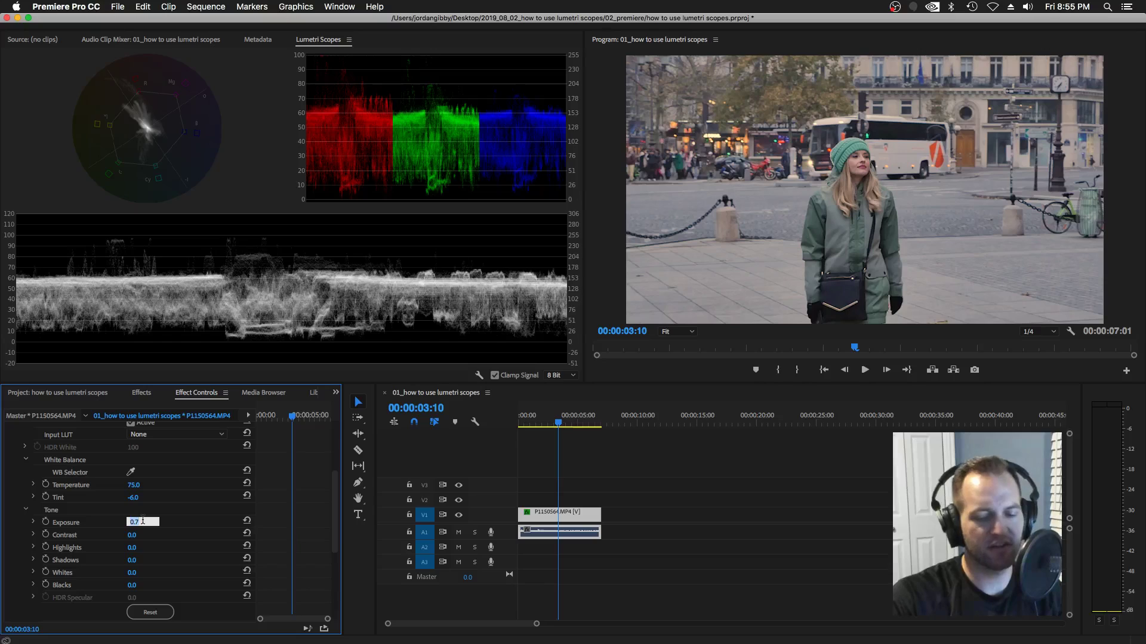
type("0")
key("Return")
left_click(143, 522)
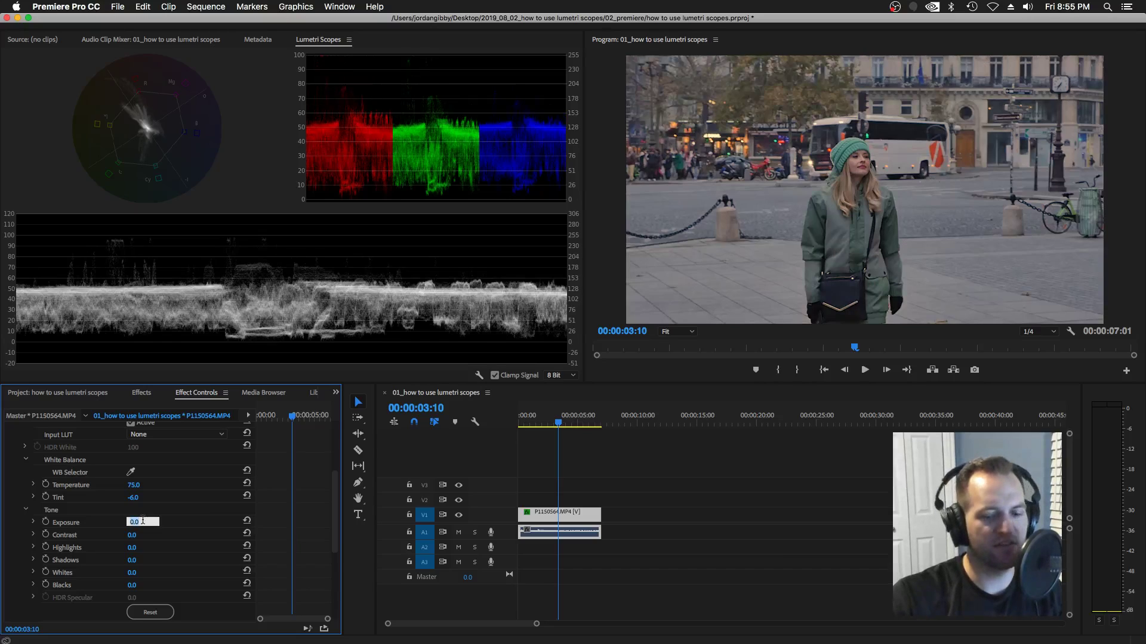
key("BackSpace")
type("0.7")
key("Return")
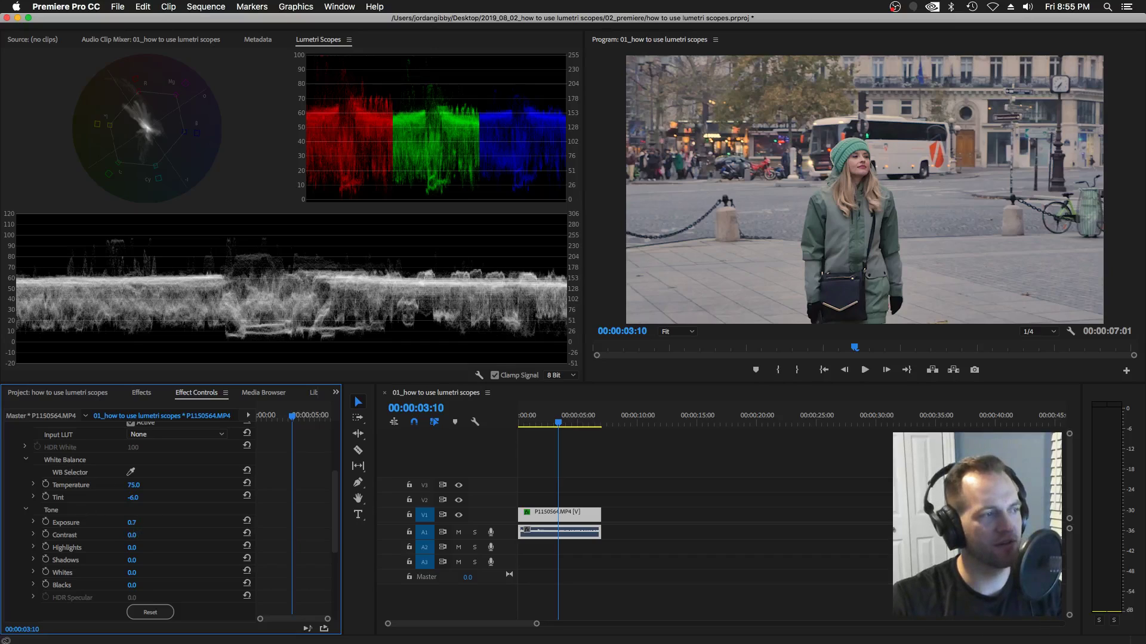
Switch to the Stickies checklist, highlight its whites and highlights entries, and return to Premiere Pro.
key("super+Tab")
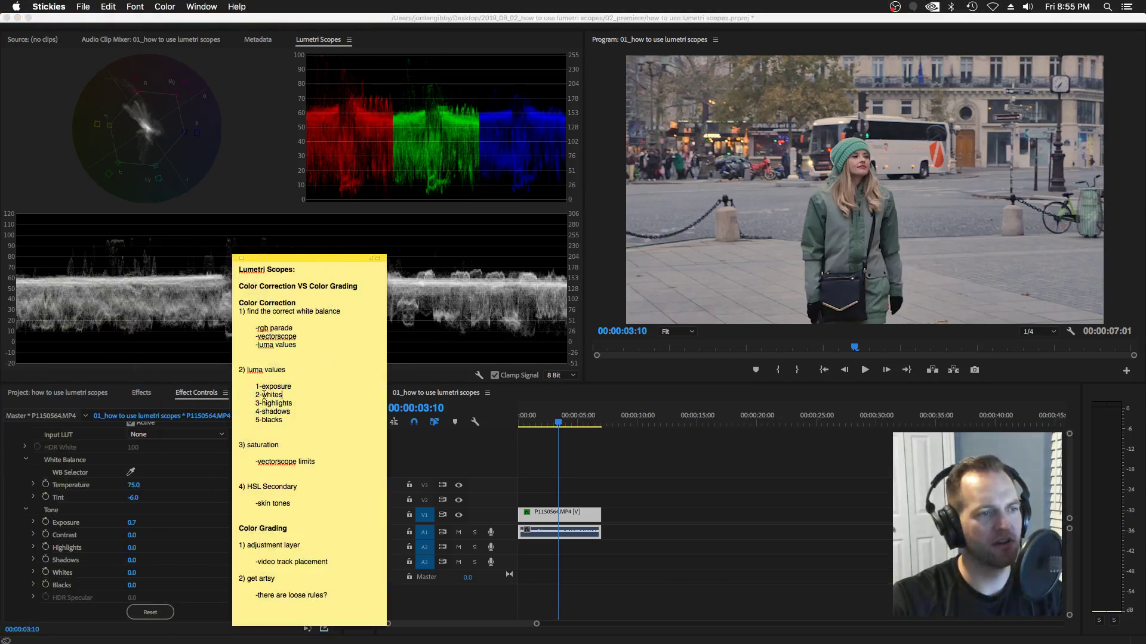
left_click_drag(251, 395, 310, 406)
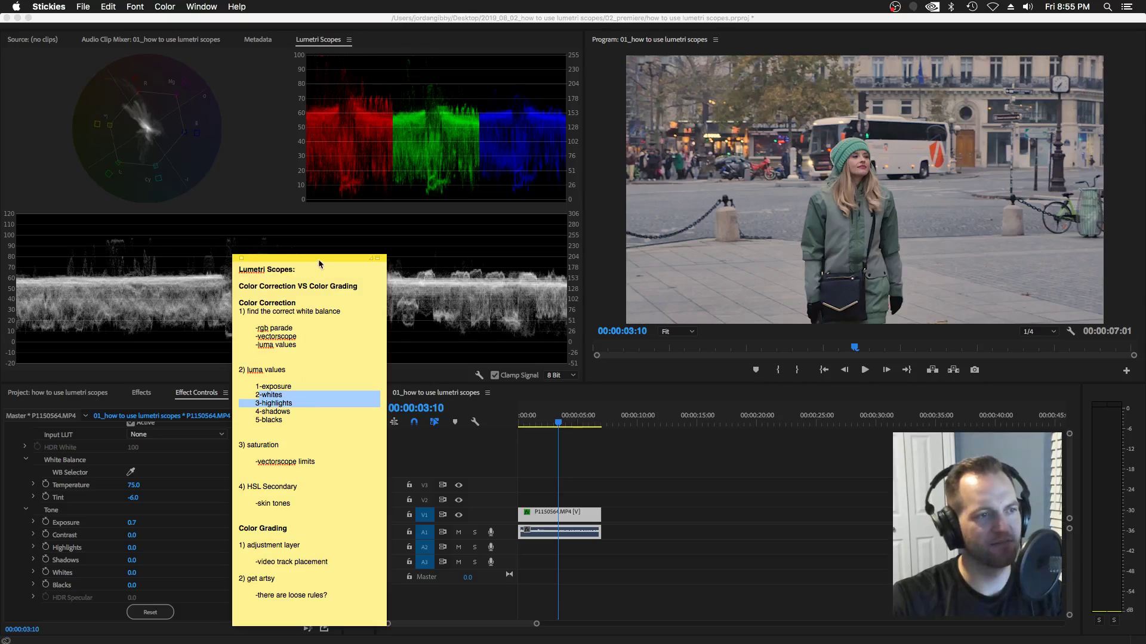
key("super+Tab")
Try out different Whites values, including 44 and 25, while watching the scopes, and reset Whites to its default.
left_click(153, 563)
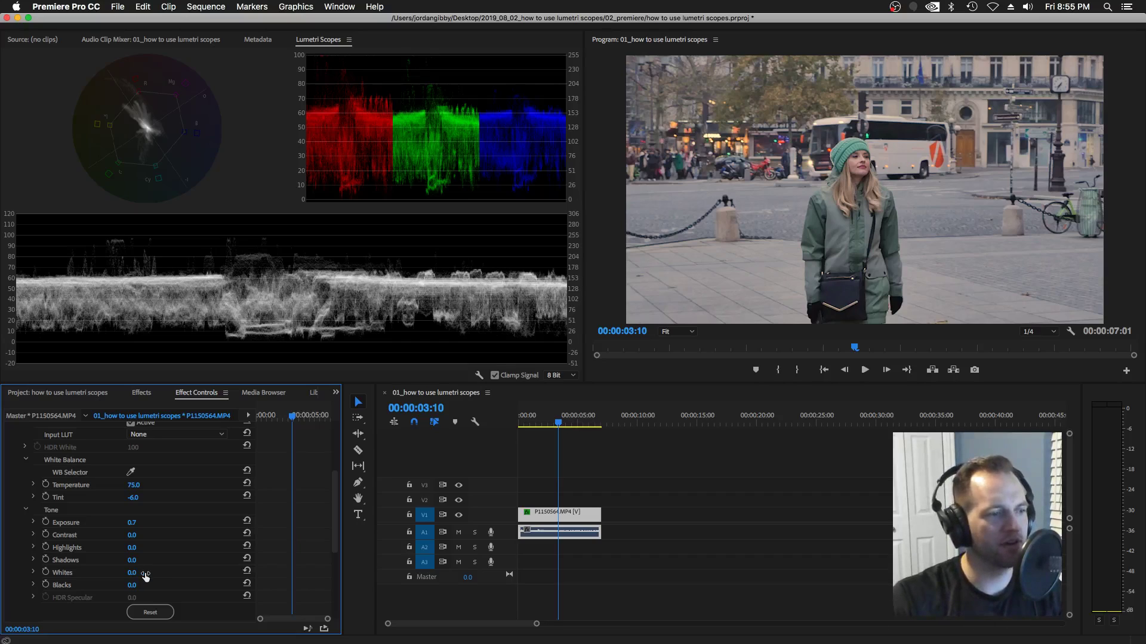
left_click(133, 573)
type("26")
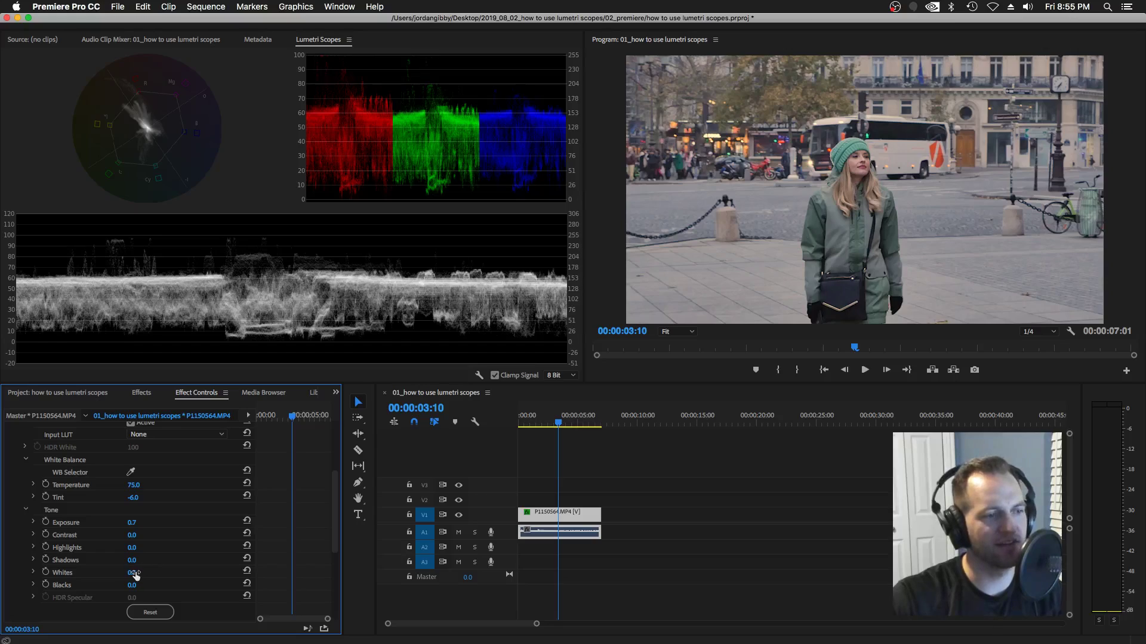
key("Return")
mouse_move(149, 573)
left_mouse_down()
mouse_move(208, 573)
mouse_move(156, 573)
left_mouse_up()
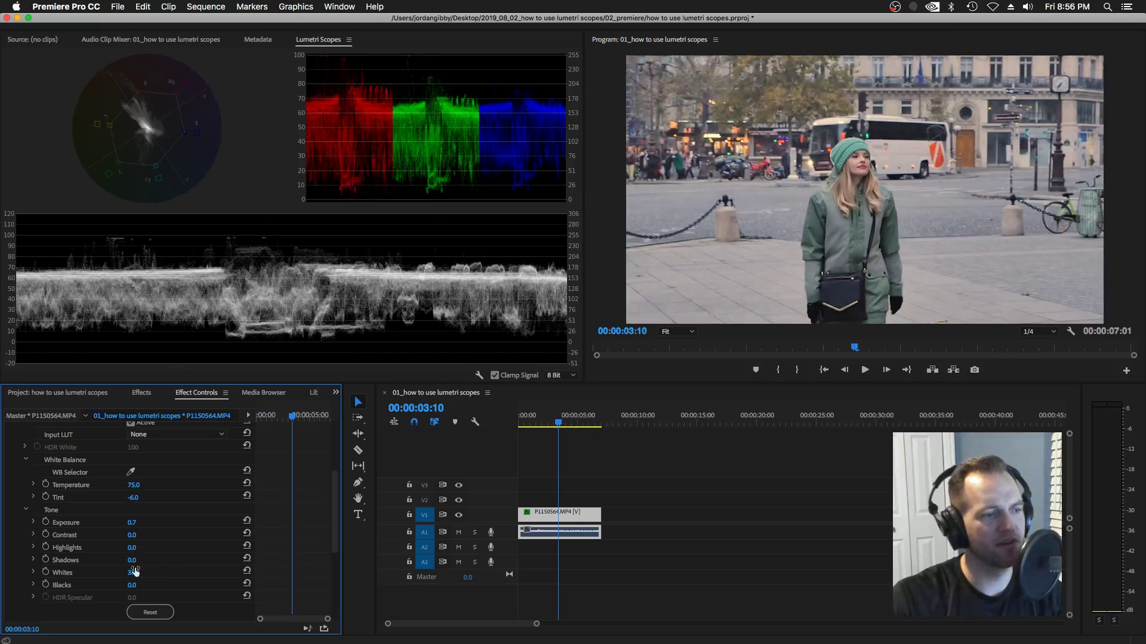
left_click_drag(133, 573, 197, 573)
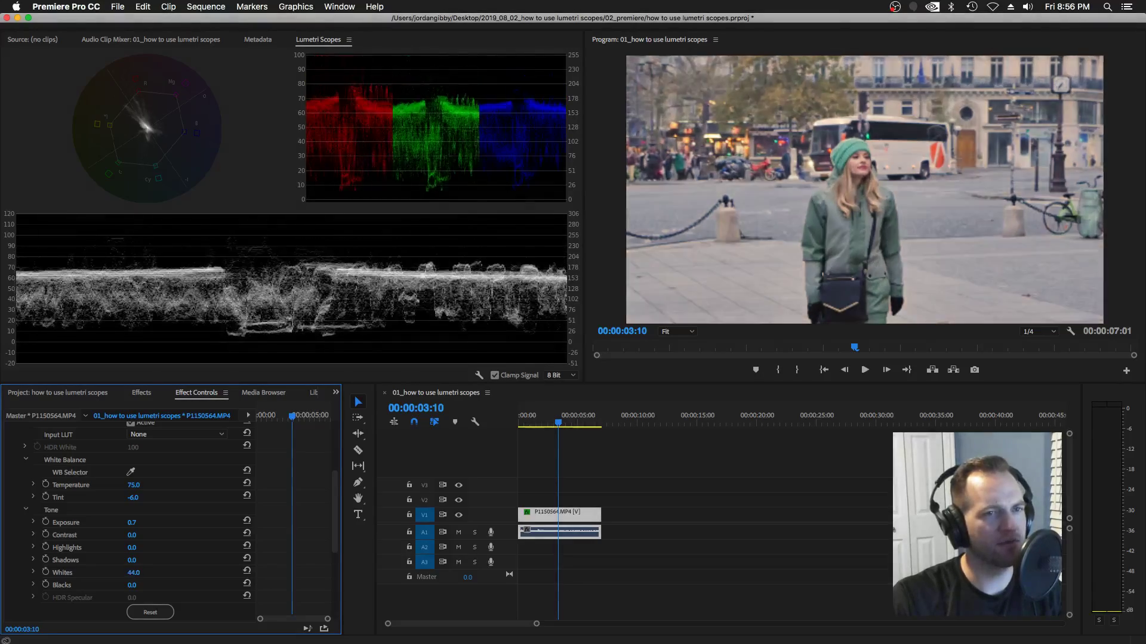
left_click_drag(135, 573, 62, 573)
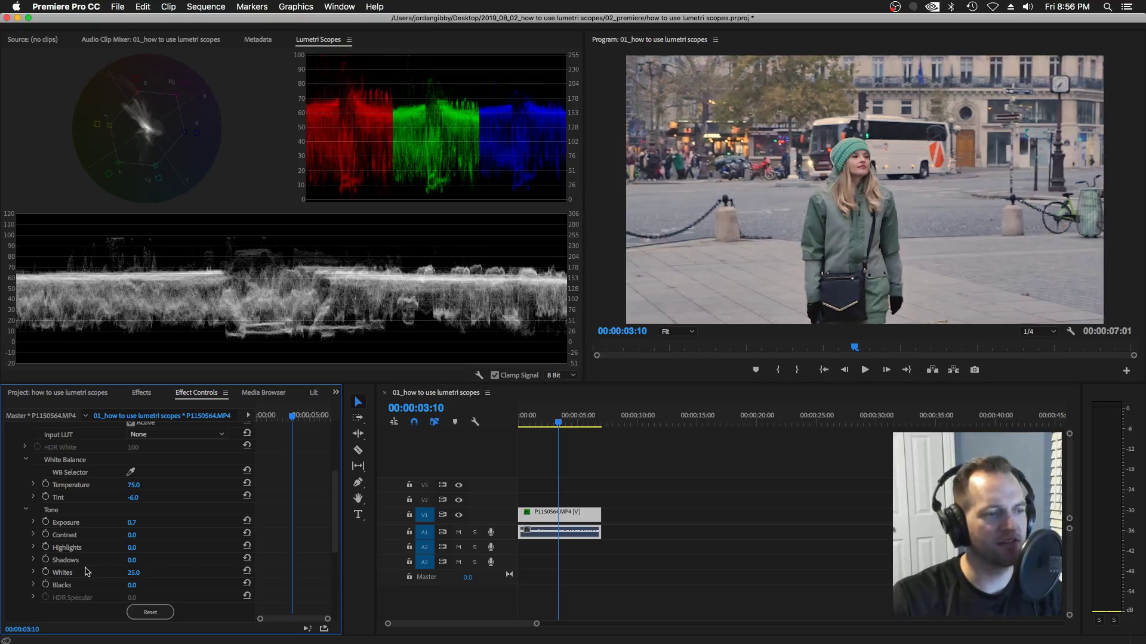
left_click(247, 572)
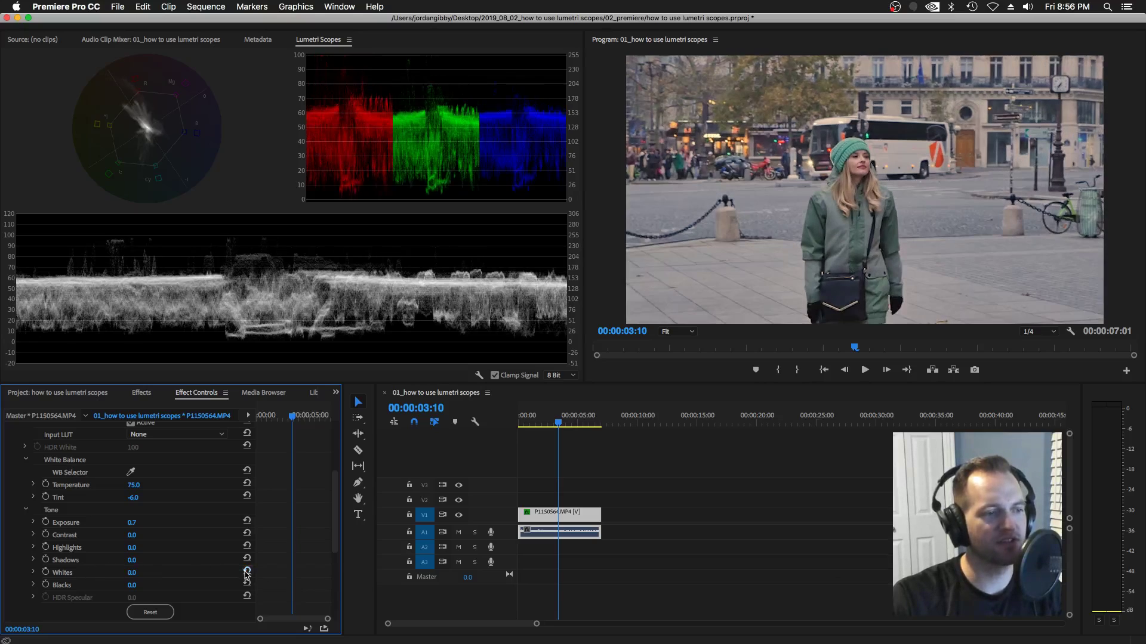
Raise the Whites in increments of 5, starting at 5 and ending at 30.
left_click(133, 572)
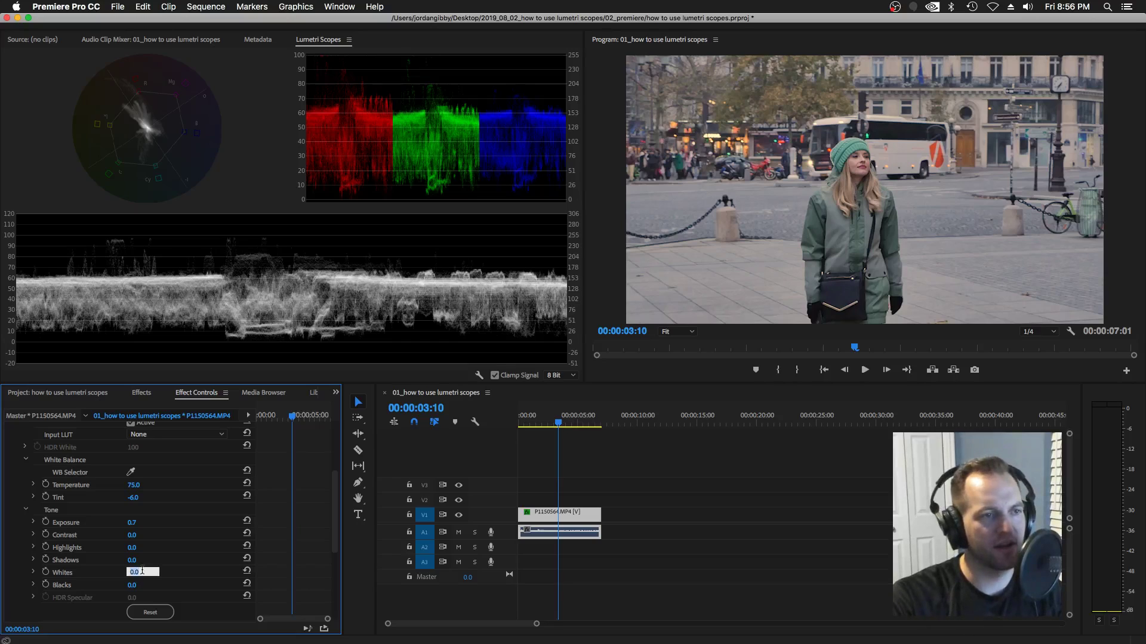
type("5")
key("Return")
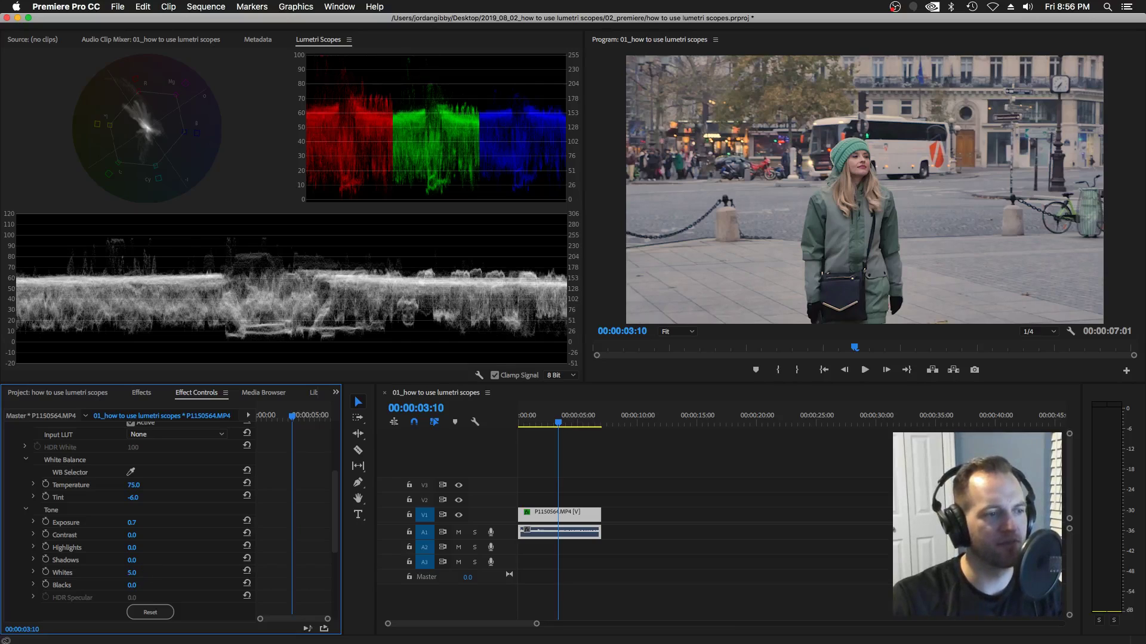
left_click(134, 572)
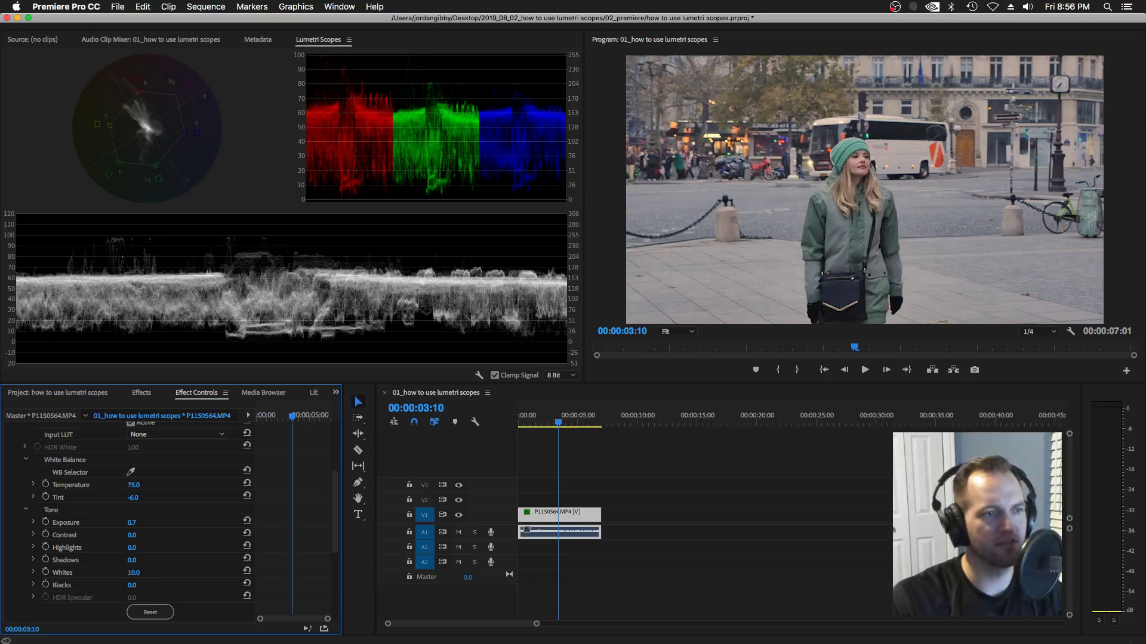
type("15")
key("Return")
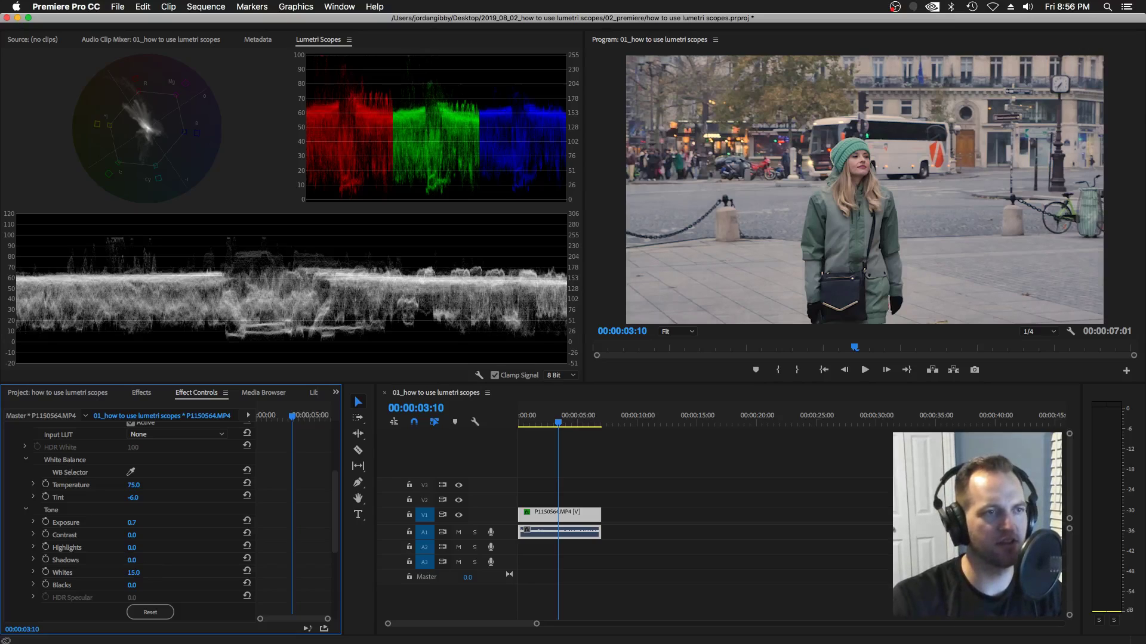
left_click(143, 571)
type("20")
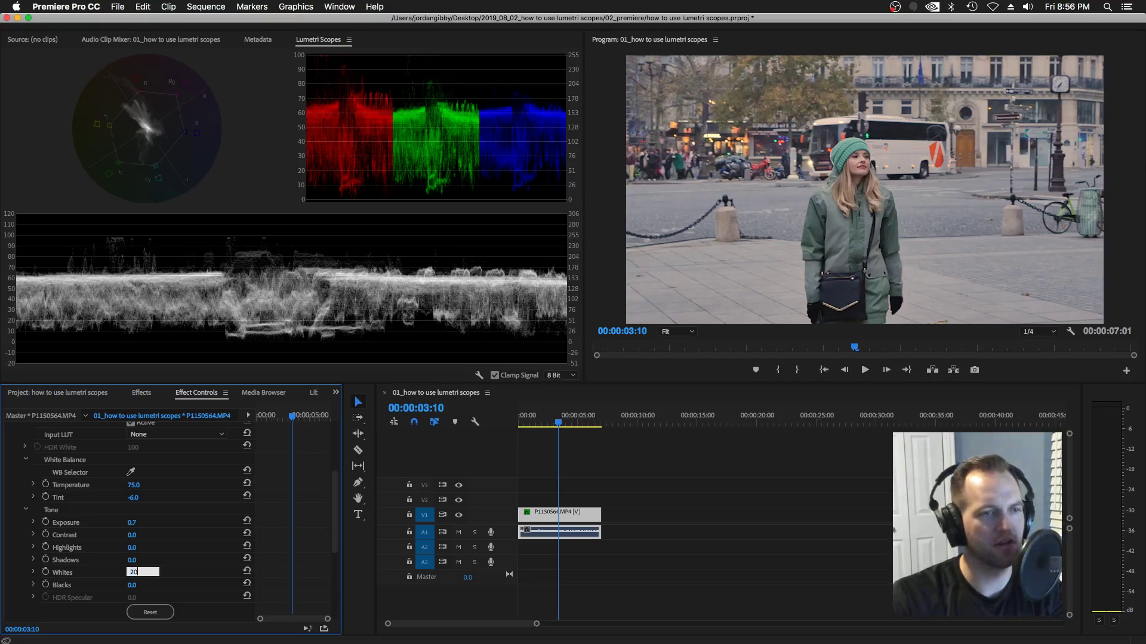
key("Return")
left_click(143, 571)
type("25")
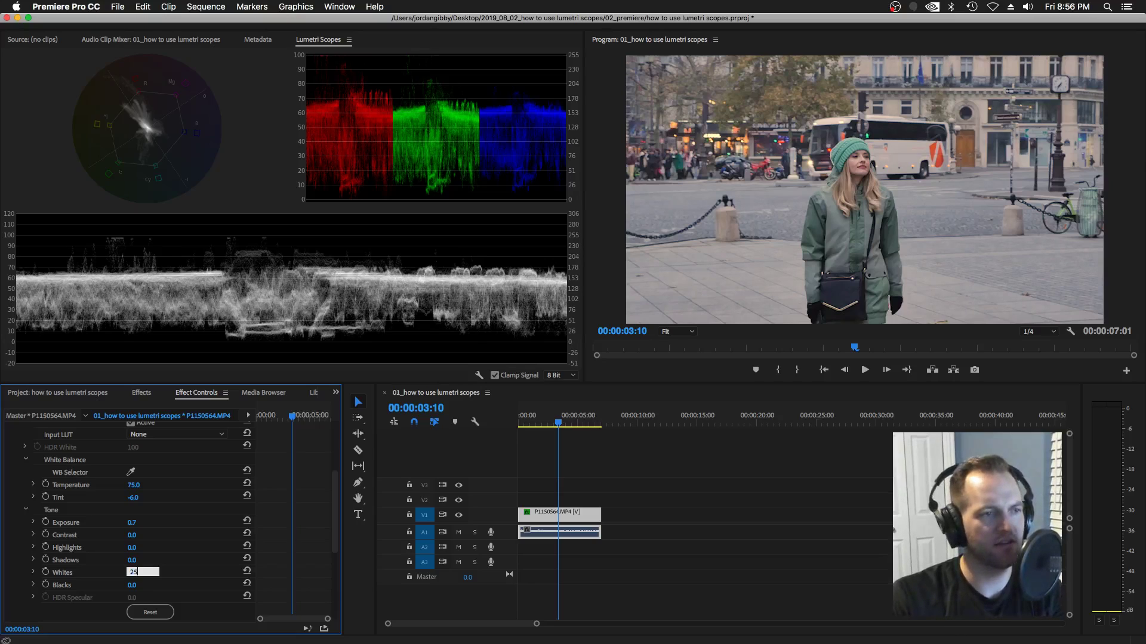
key("Return")
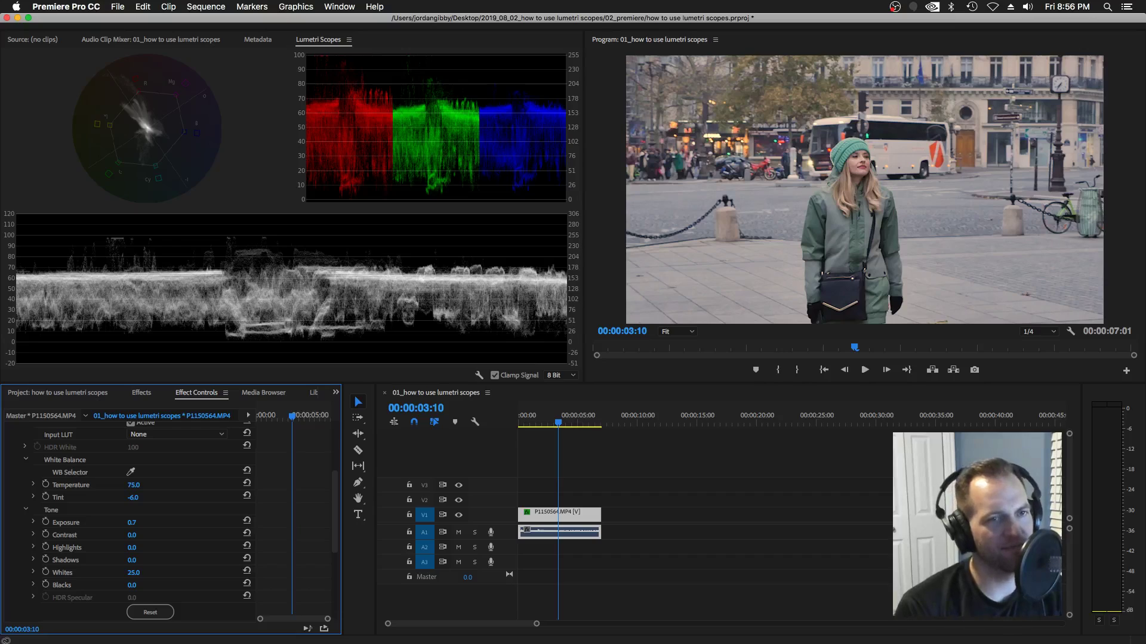
key("super+s")
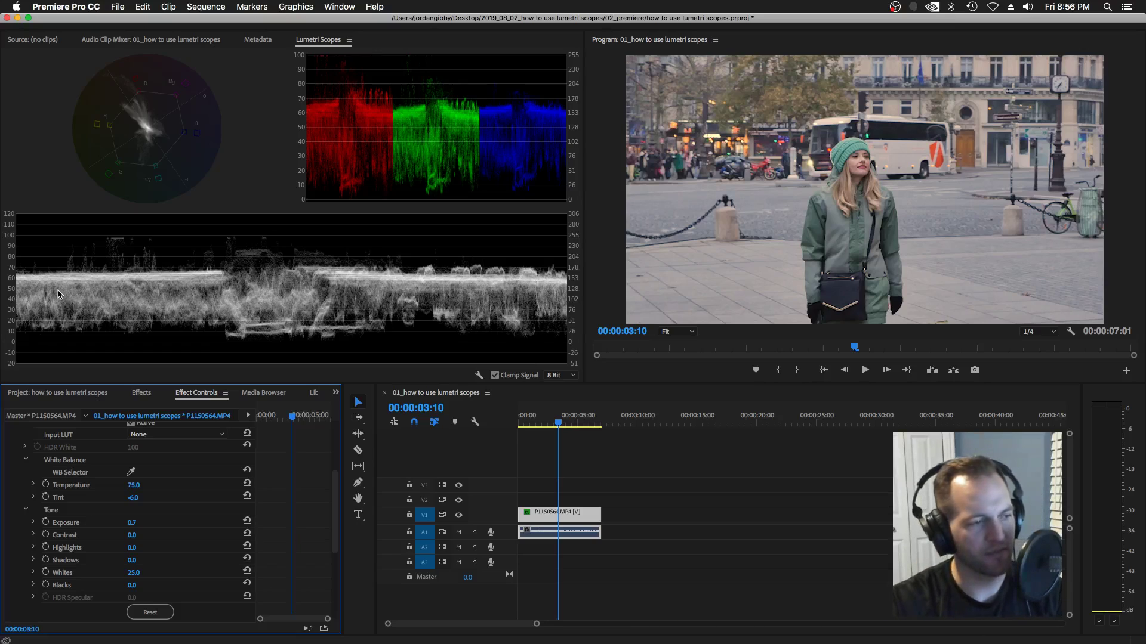
left_click(139, 574)
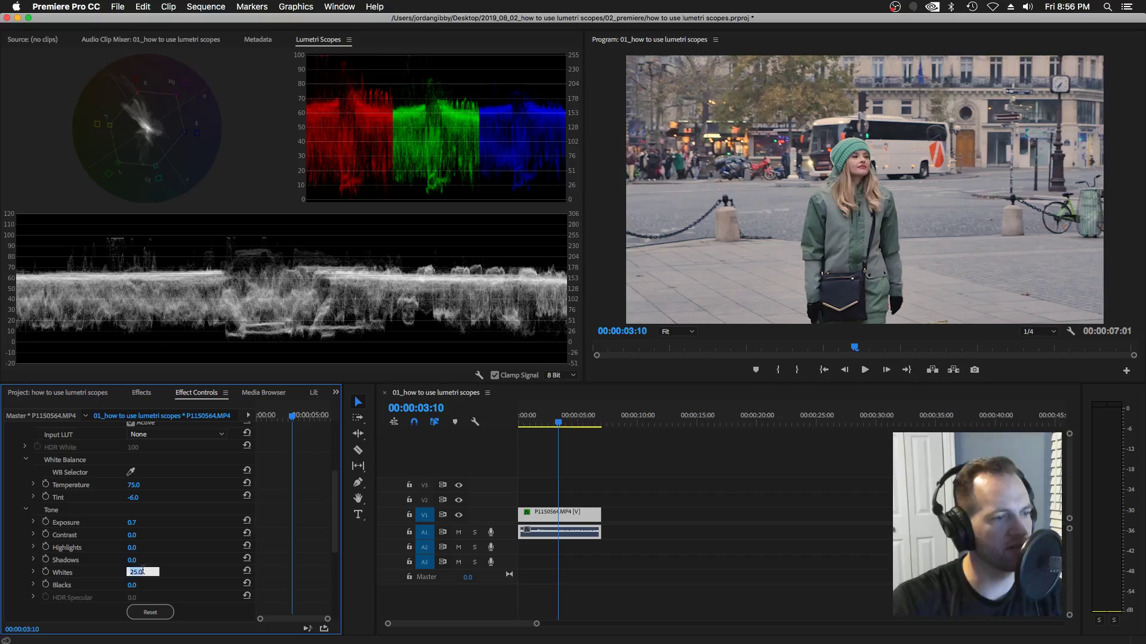
type("30")
key("Return")
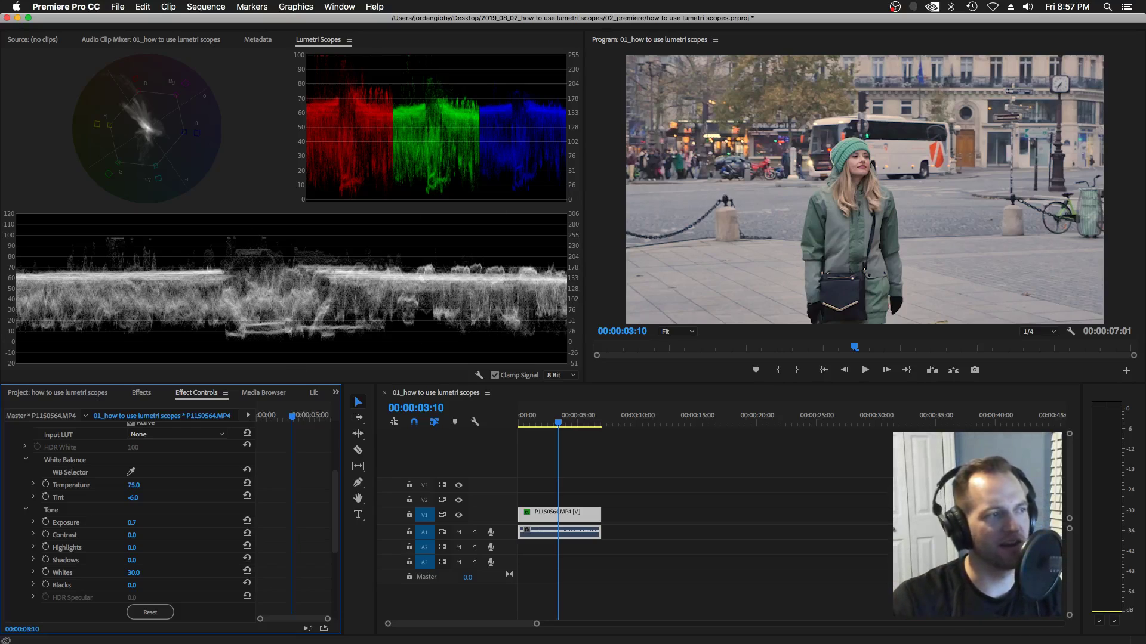
Try out Highlights values of 5 and 41 while watching the scopes.
left_click(143, 544)
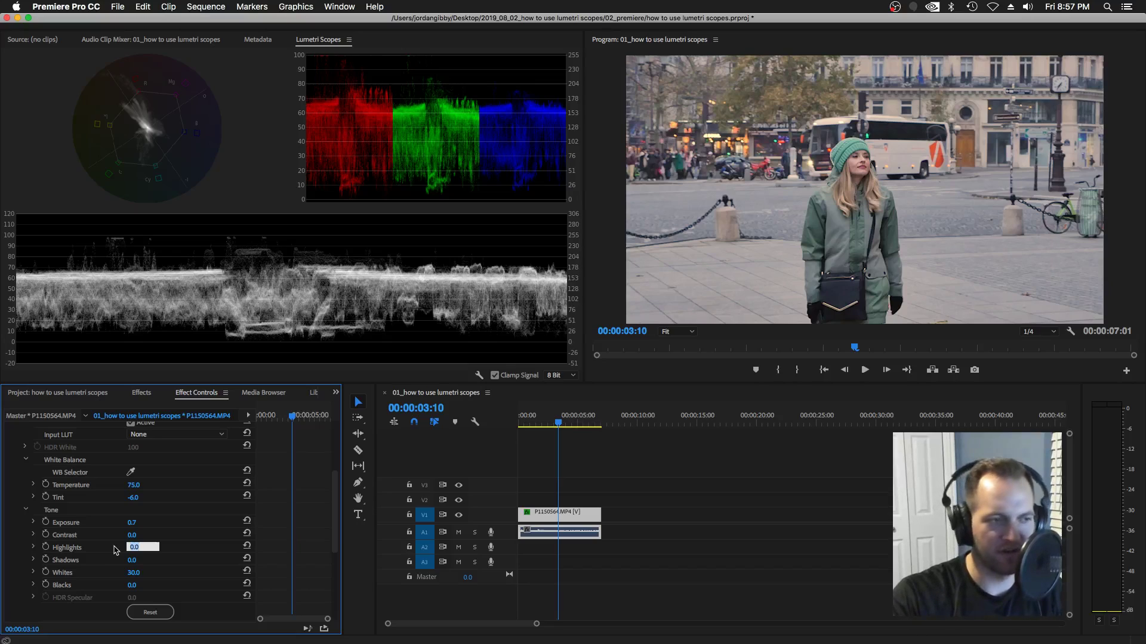
type("5")
key("Return")
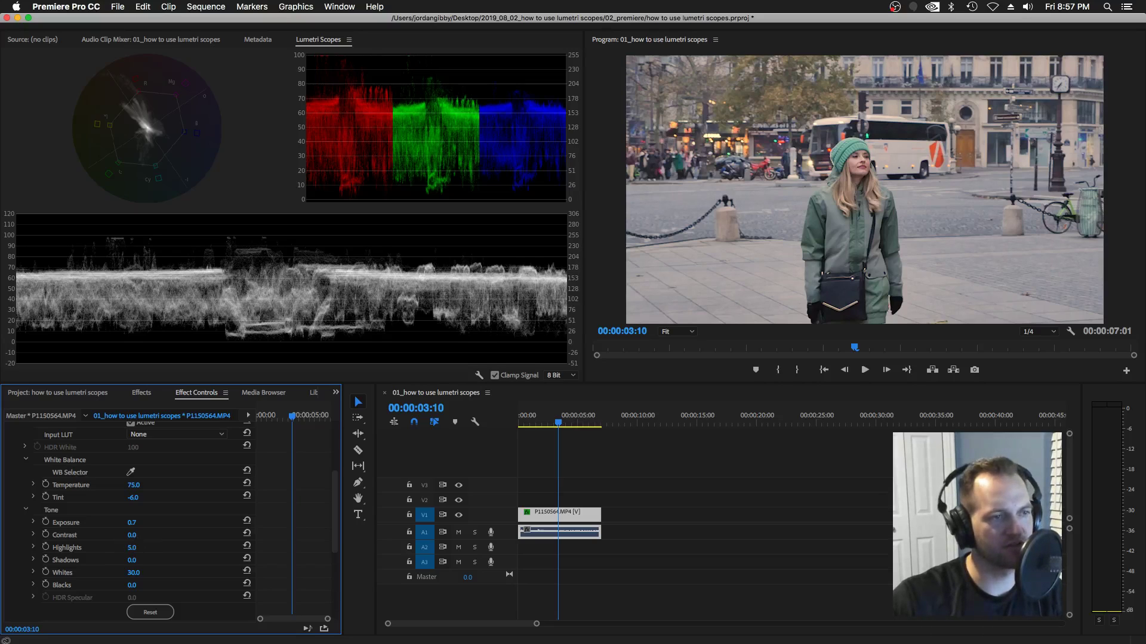
mouse_move(133, 548)
left_mouse_down()
mouse_move(183, 548)
mouse_move(154, 547)
left_mouse_up()
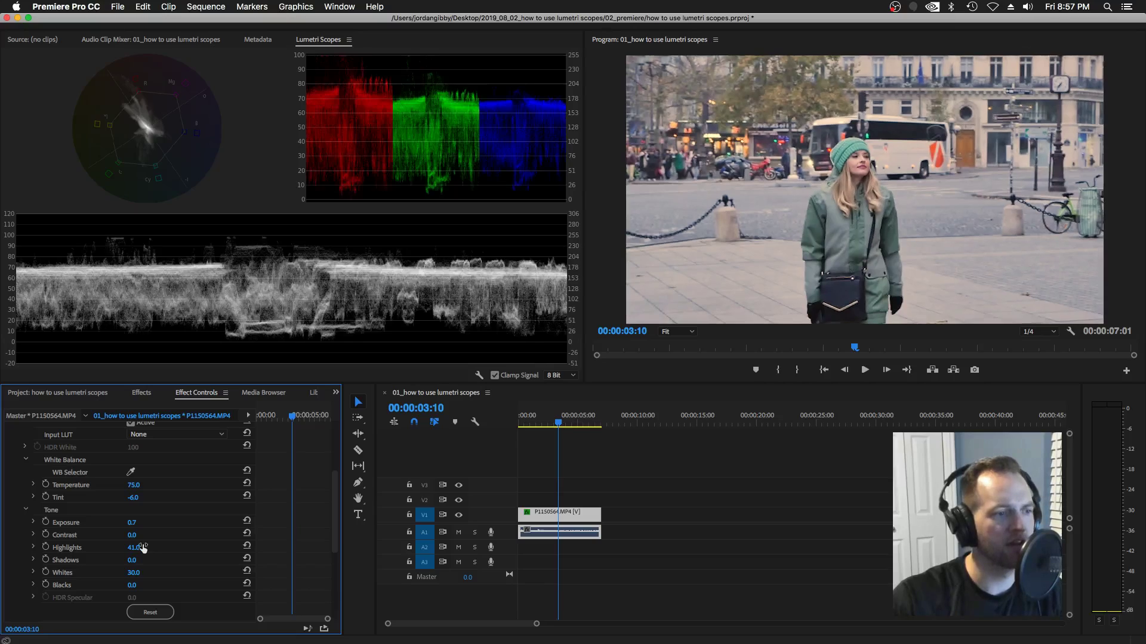
Raise the Highlights in increments of 5, starting at 10 and ending at 30.
left_click(148, 547)
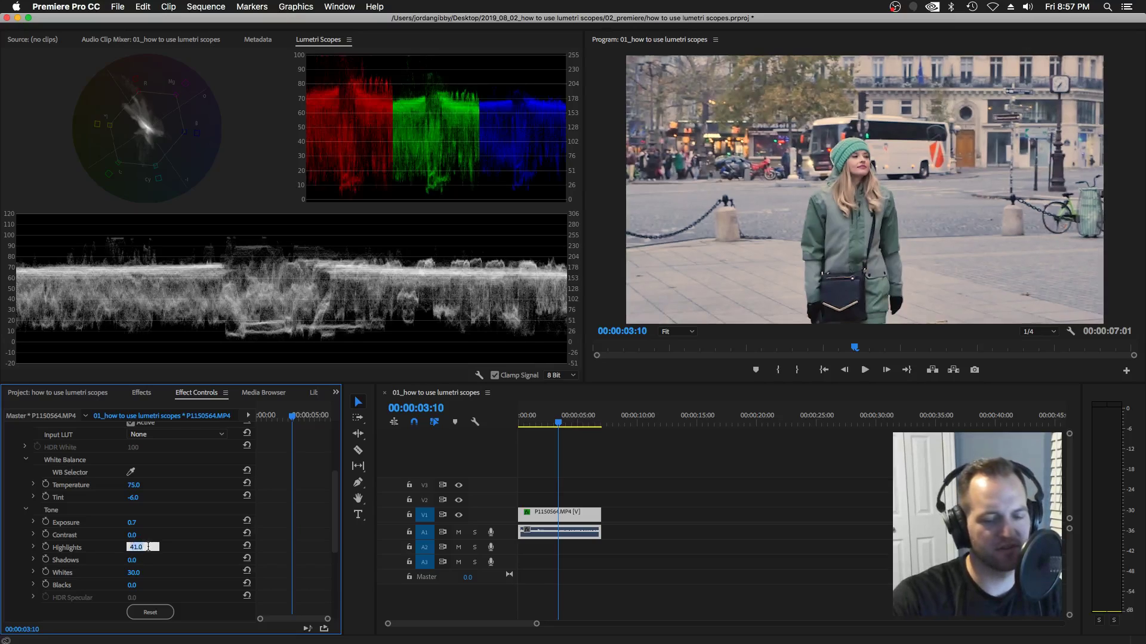
type("10")
key("Return")
left_click(143, 546)
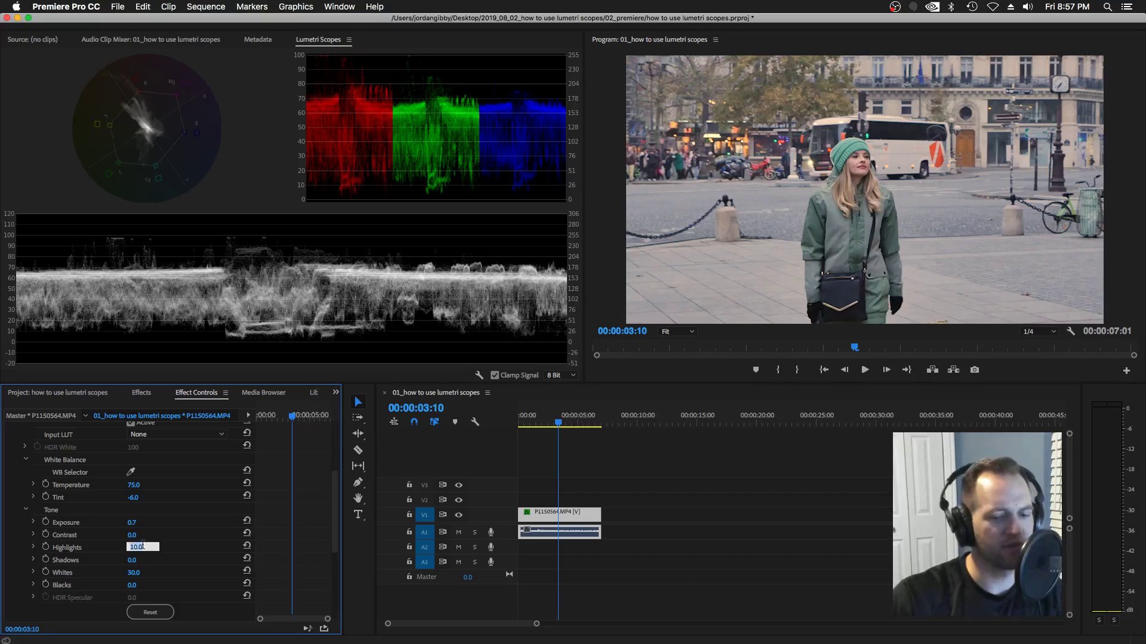
type("15")
key("Return")
left_click(143, 545)
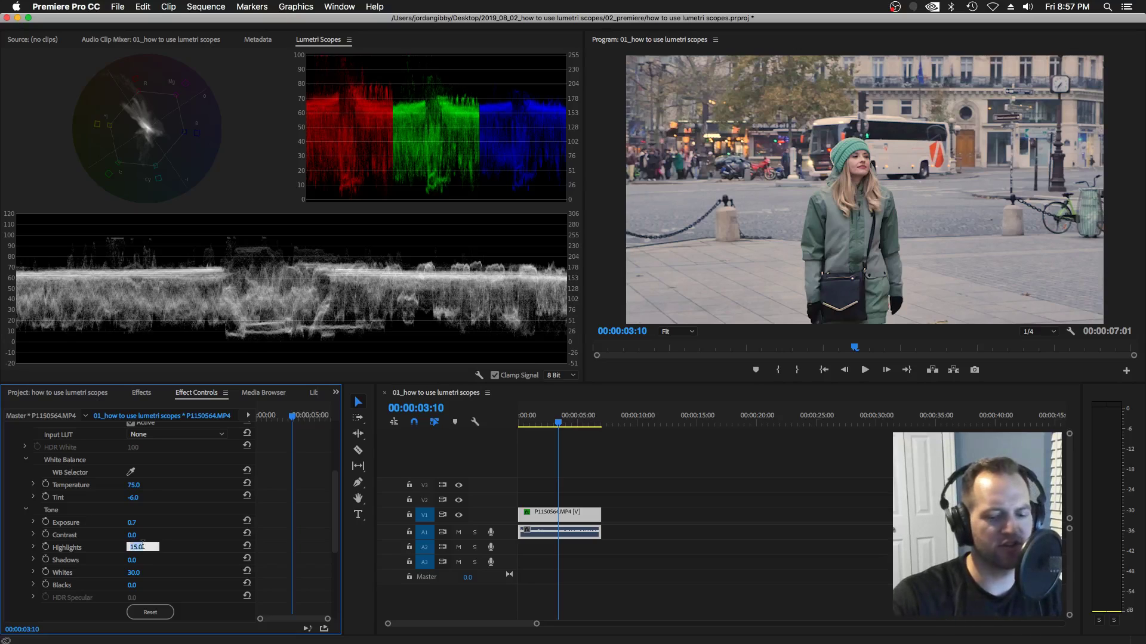
type("20")
key("Return")
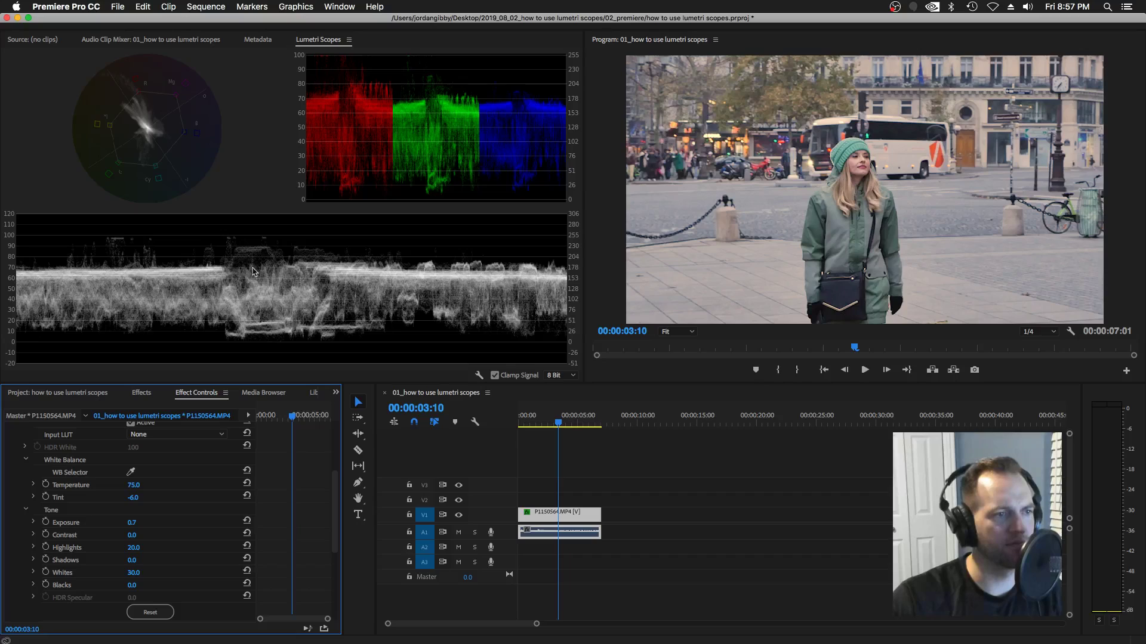
left_click(144, 545)
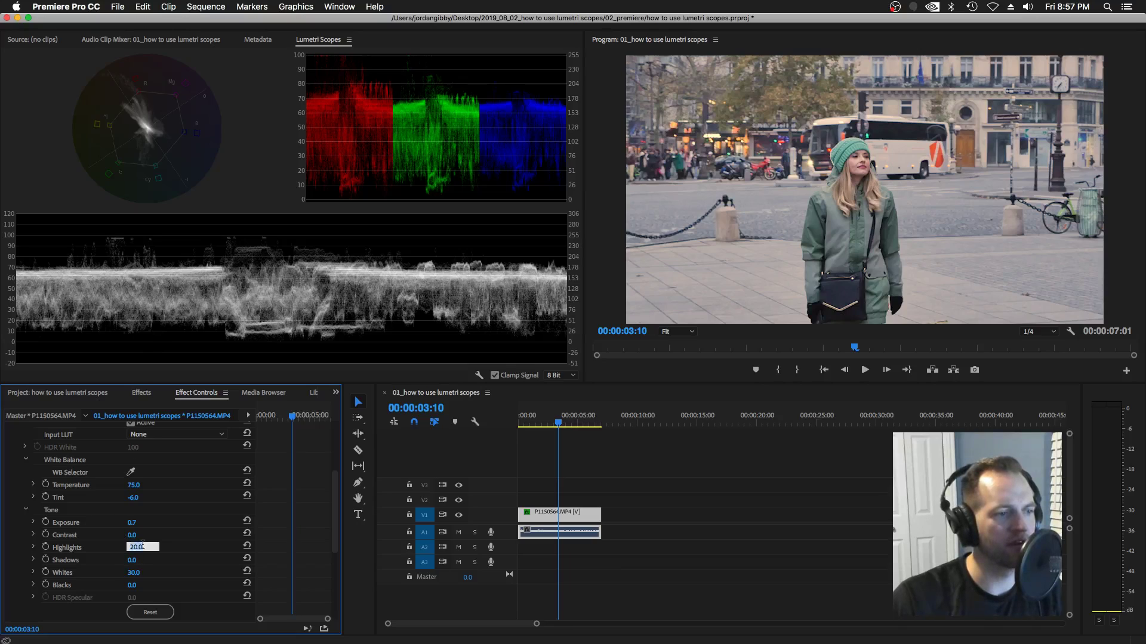
type("25")
key("Return")
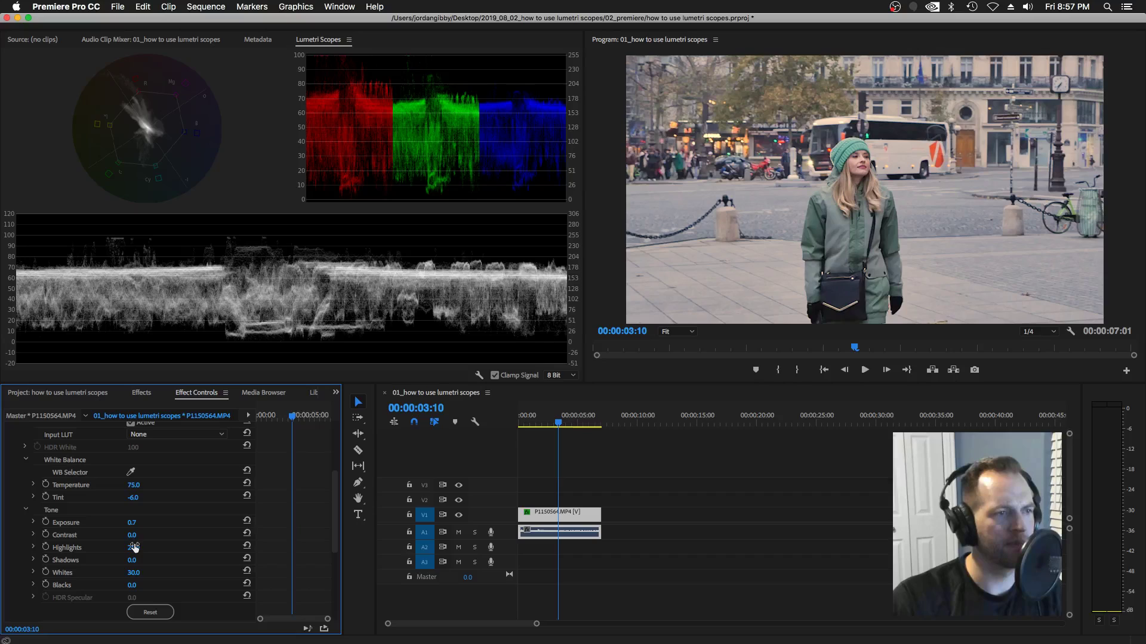
left_click(142, 545)
type("30")
key("Return")
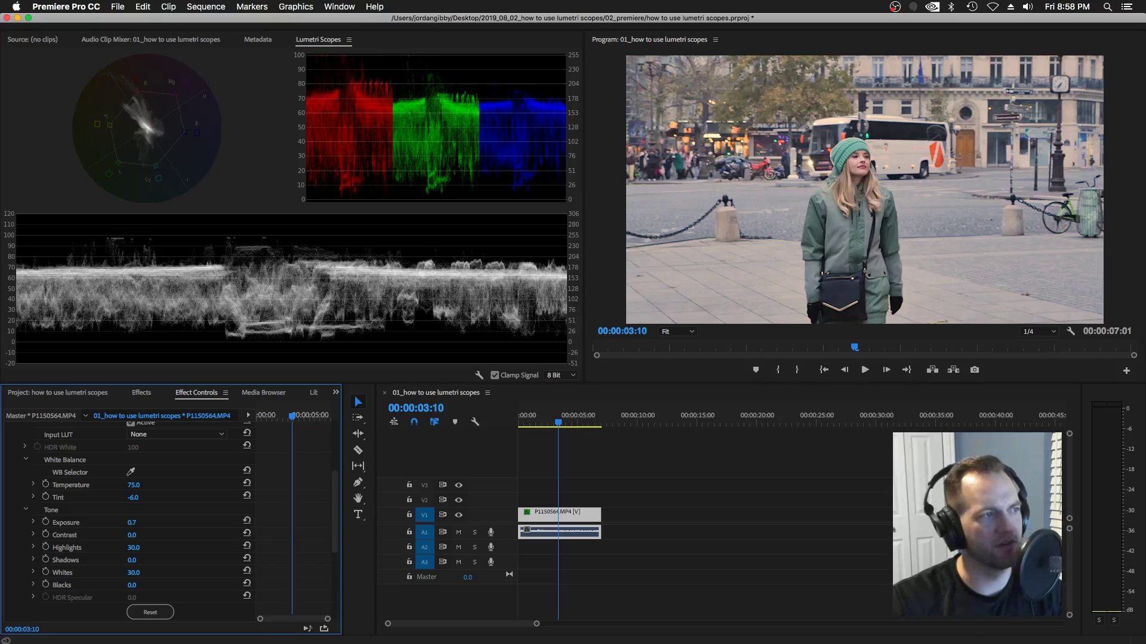
Switch to the Stickies checklist to review the luma values order, return to Premiere Pro, and locate the Shadows and Blacks settings.
key("super+Tab")
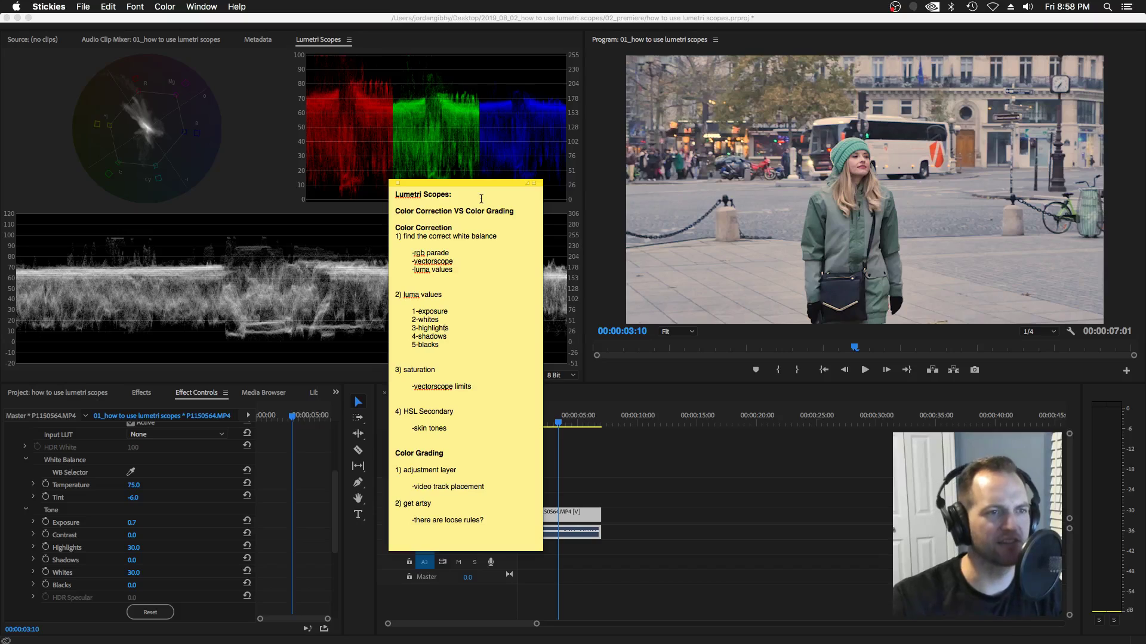
left_click_drag(482, 183, 176, 183)
key("super+Tab")
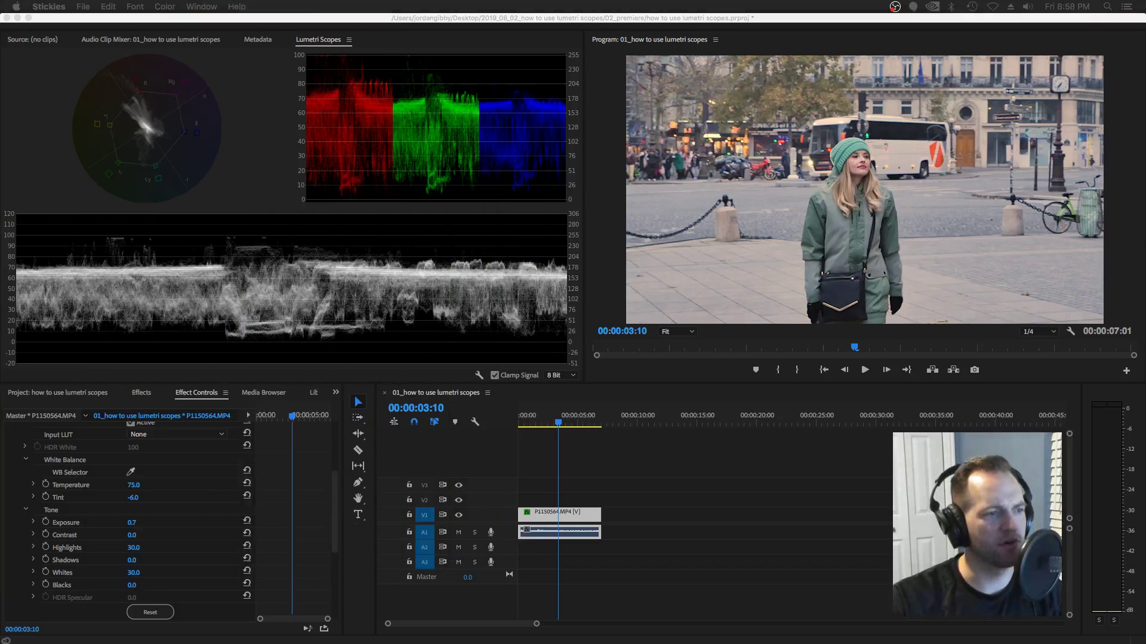
left_click(72, 565)
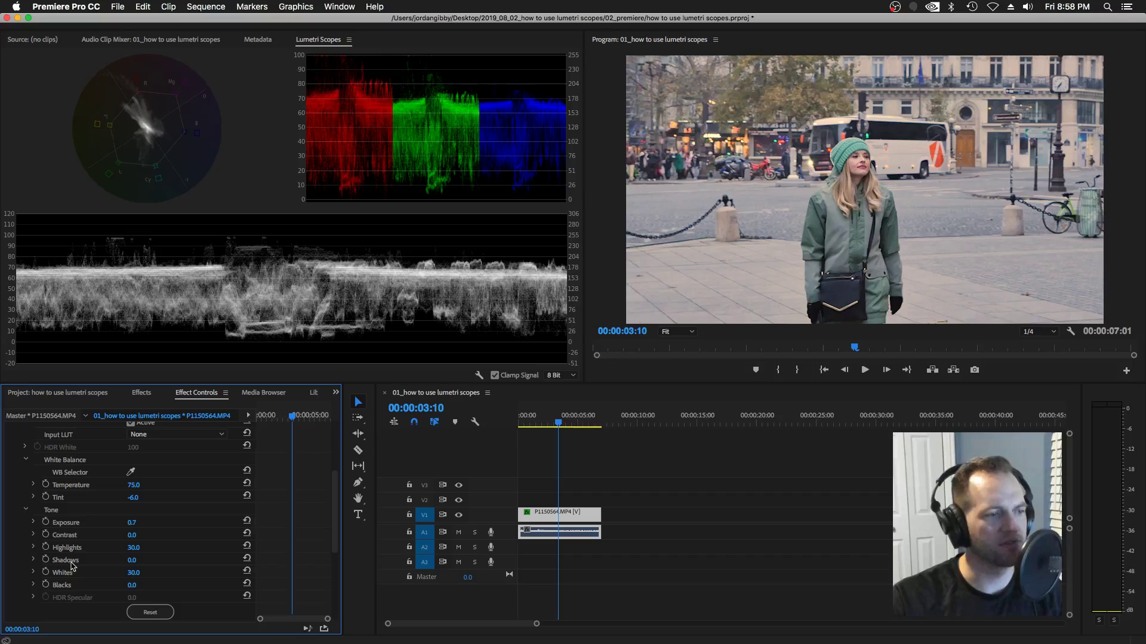
left_click(74, 589)
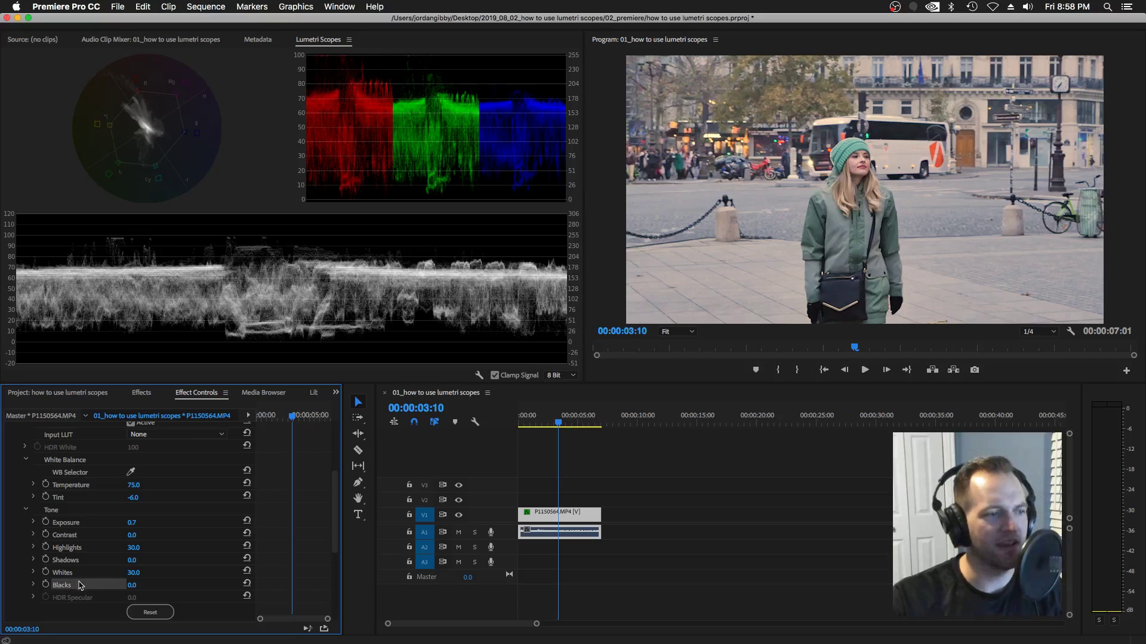
Raise the Shadows in increments of 5 from 5 to 40, and try 50 while watching the scopes.
left_click(132, 559)
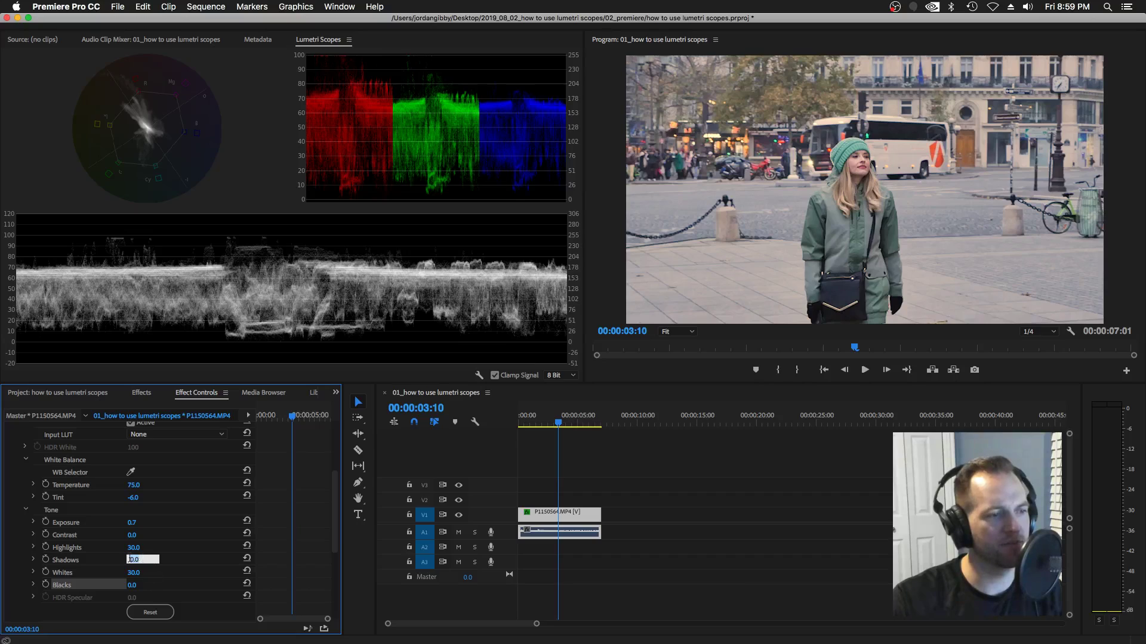
type("5")
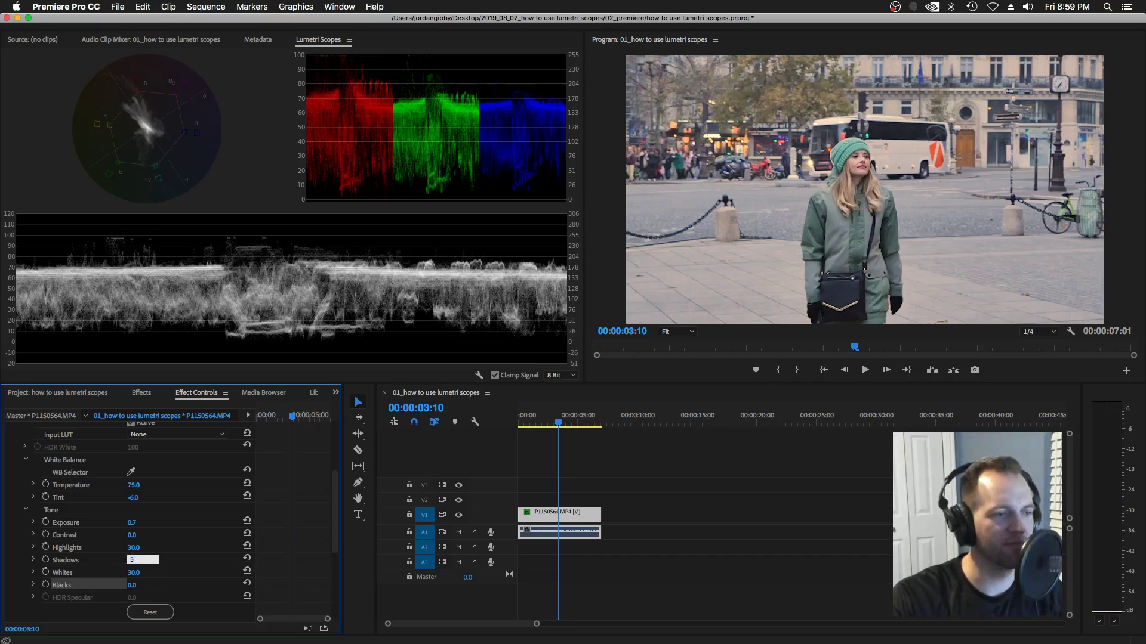
key("Return")
left_click(131, 561)
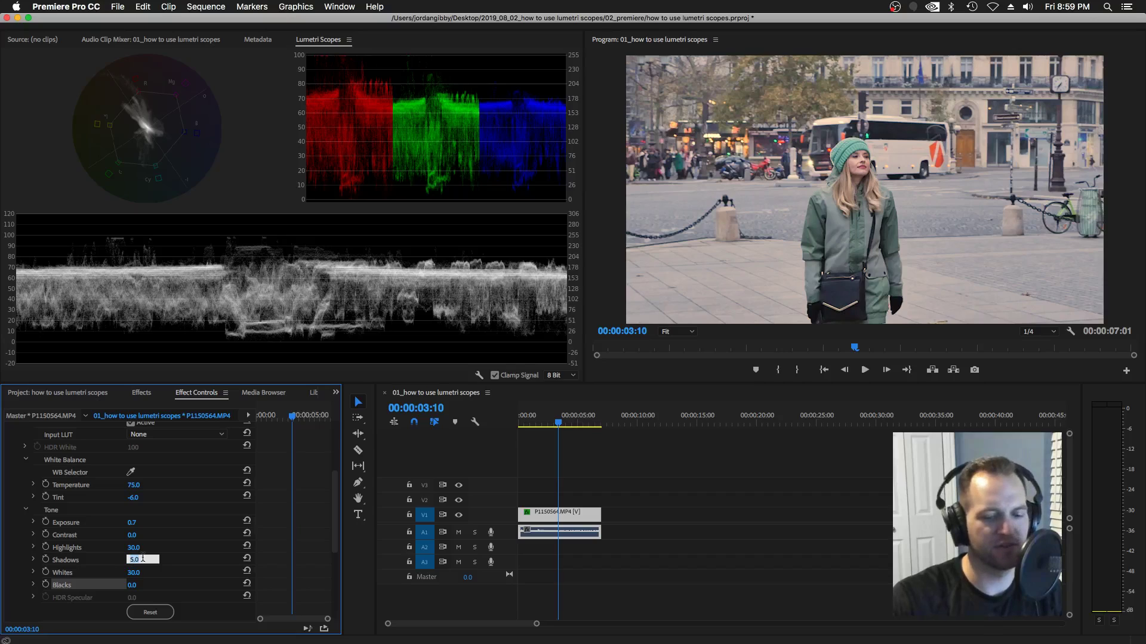
type("10")
key("Return")
left_click(133, 560)
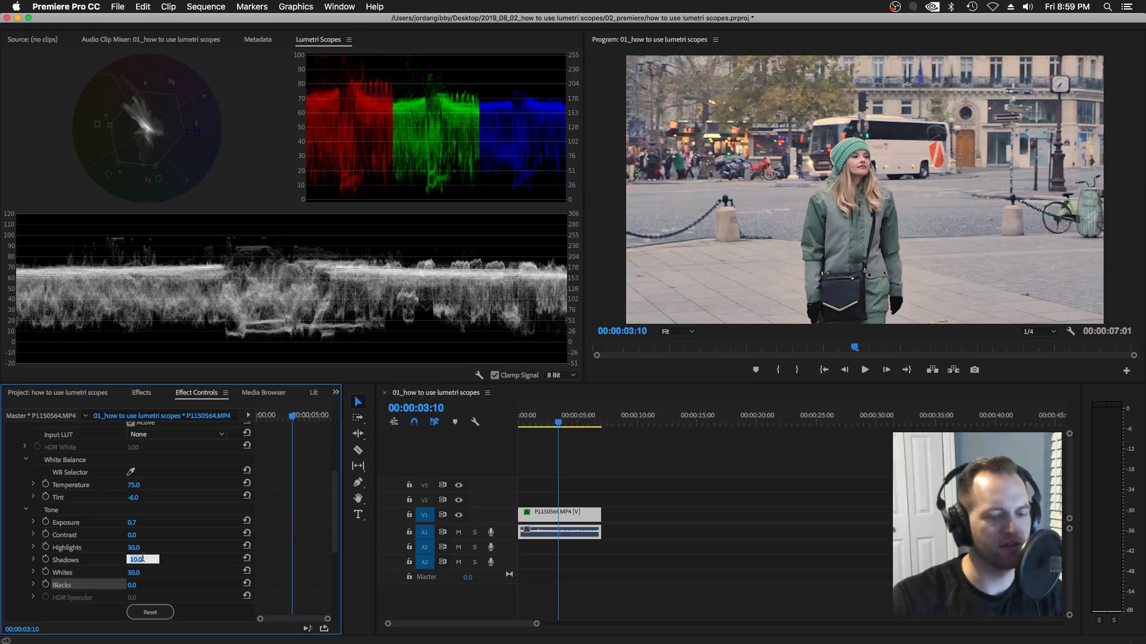
type("15")
key("Return")
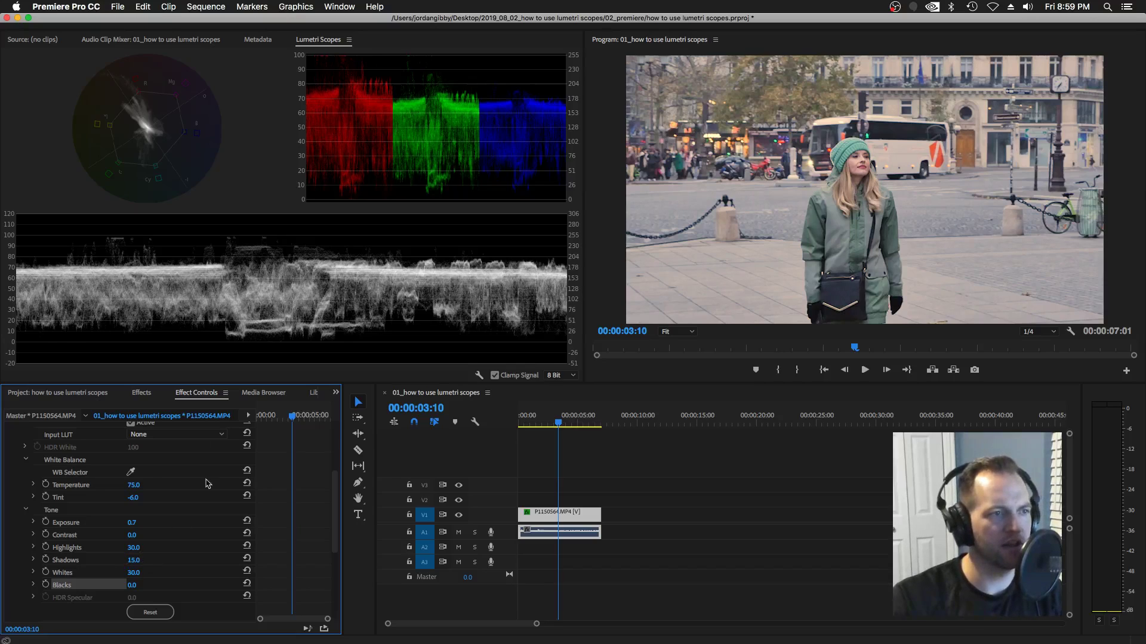
left_click(142, 559)
type("20")
key("Return")
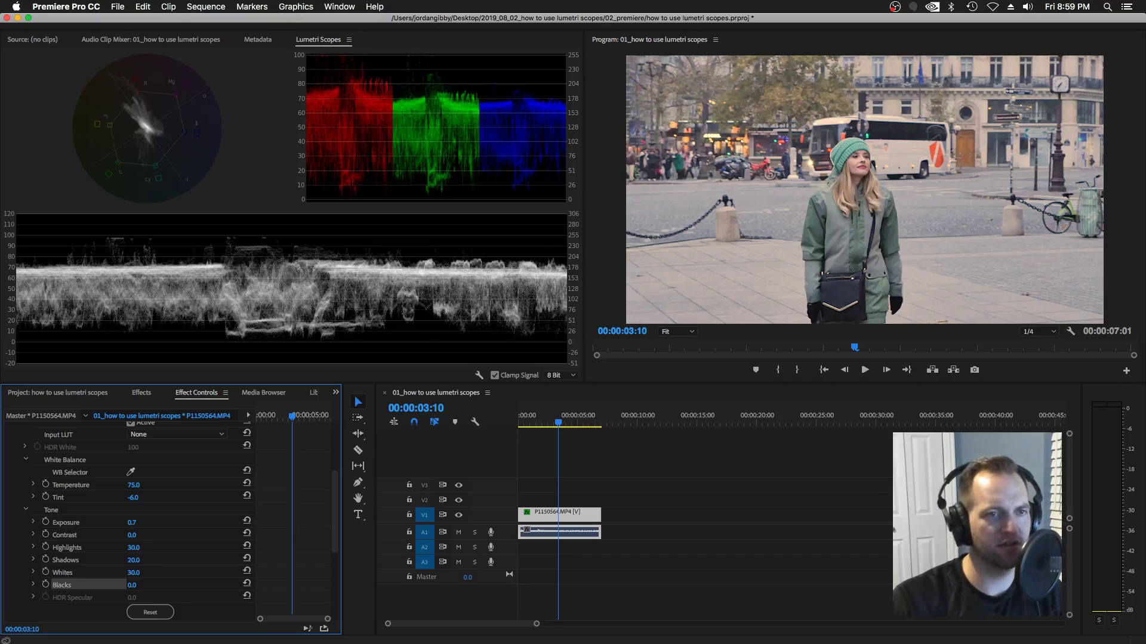
left_click(133, 559)
type("25")
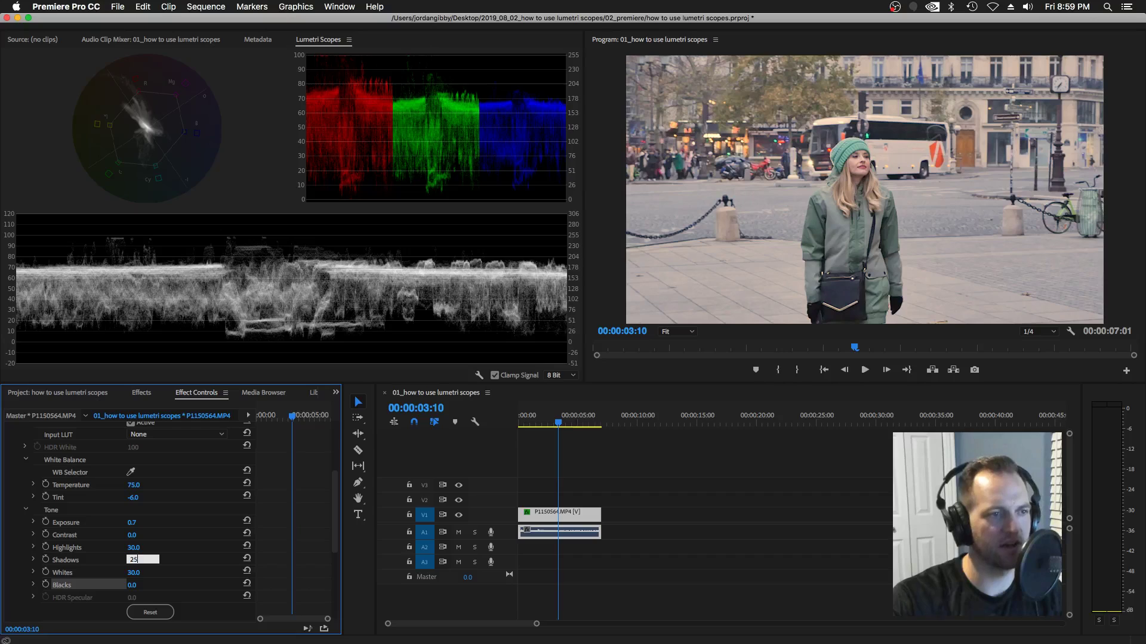
key("Return")
left_click(135, 559)
type("30")
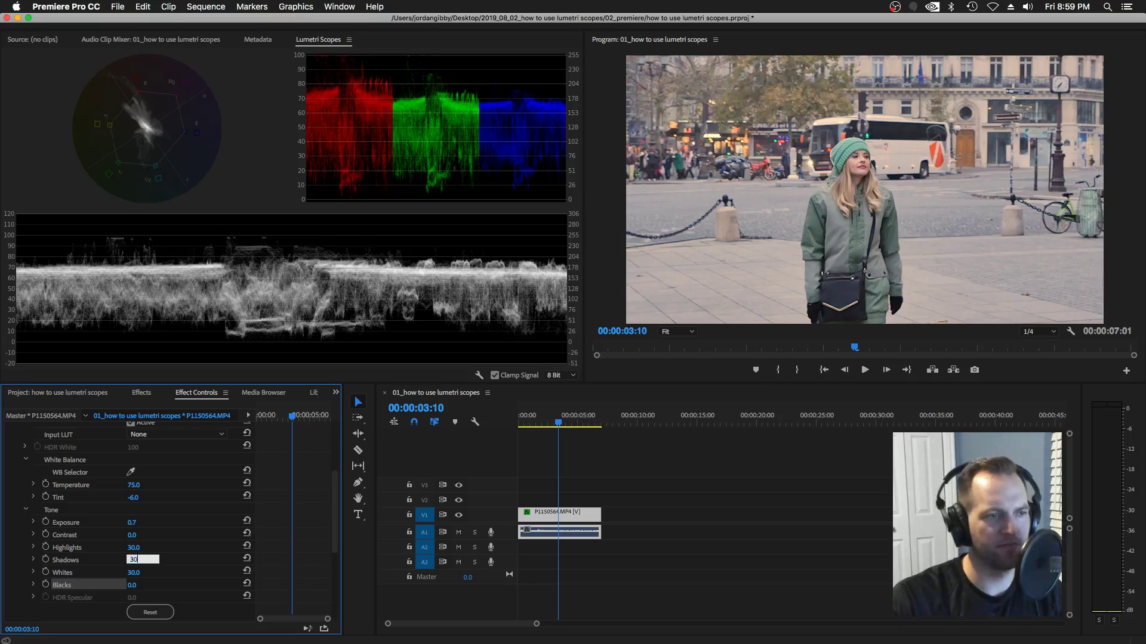
key("Return")
left_click(135, 560)
type("35")
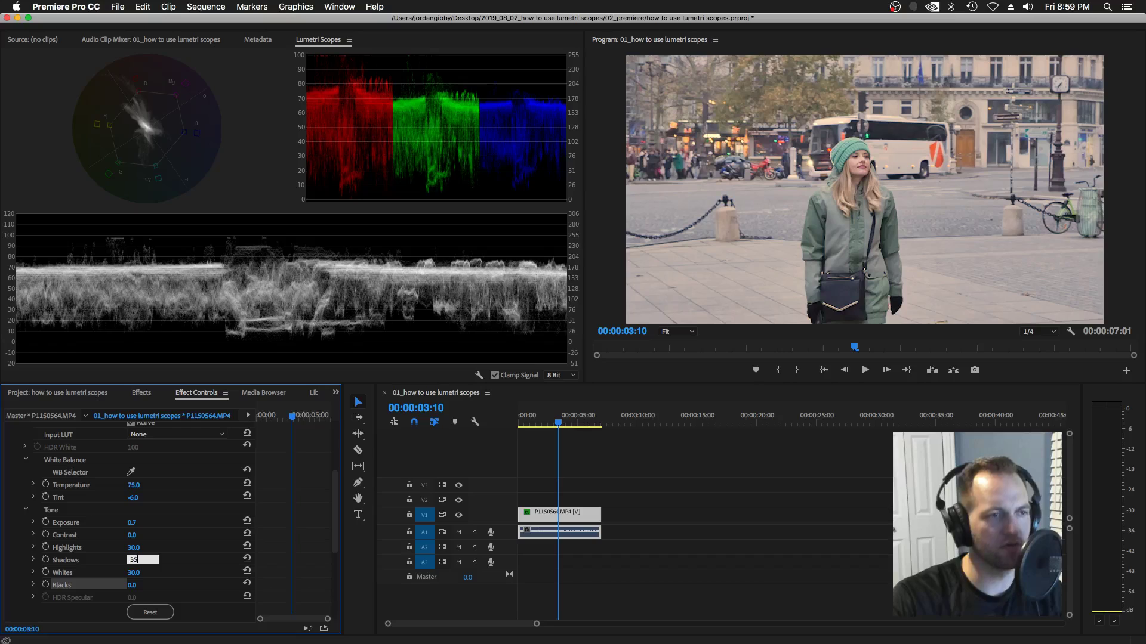
key("Return")
left_click(134, 560)
type("40")
key("Return")
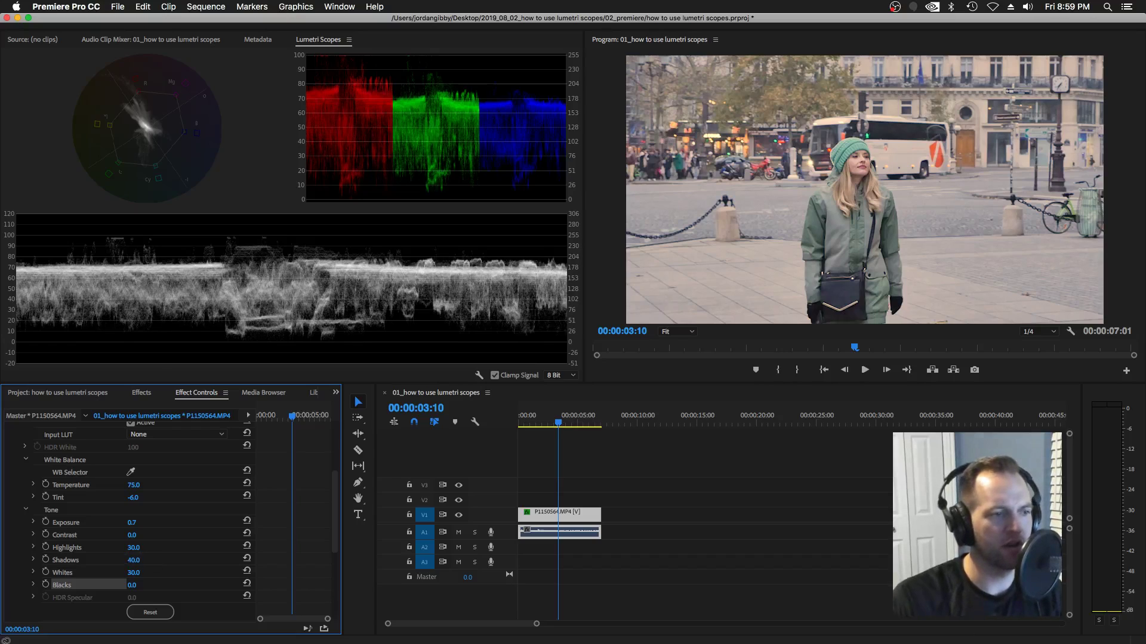
left_click(142, 559)
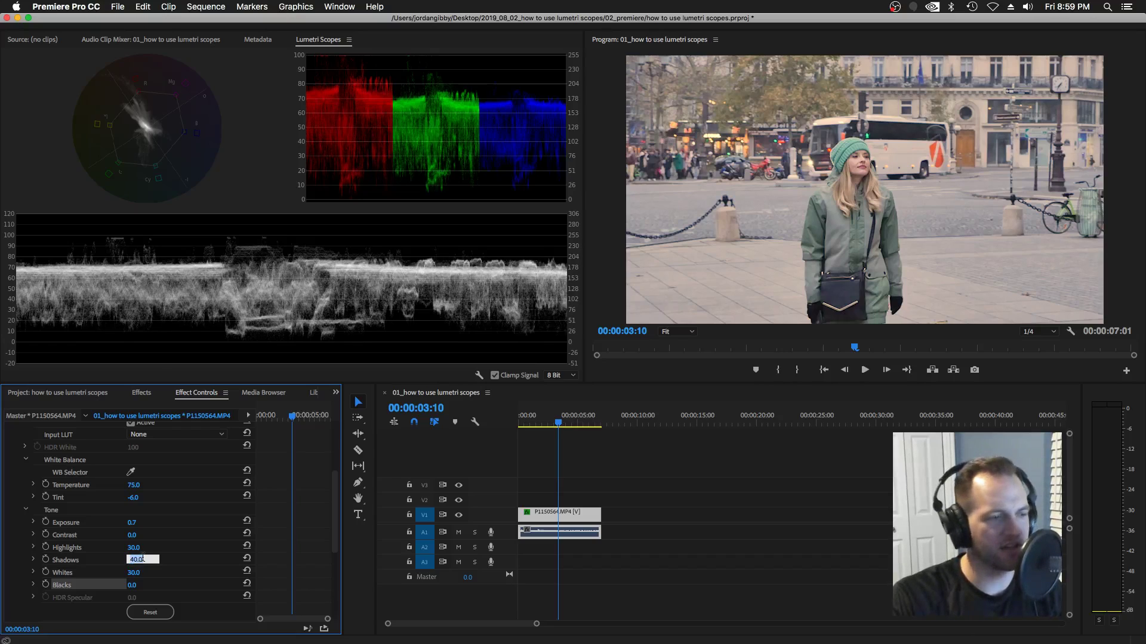
type("50")
key("Return")
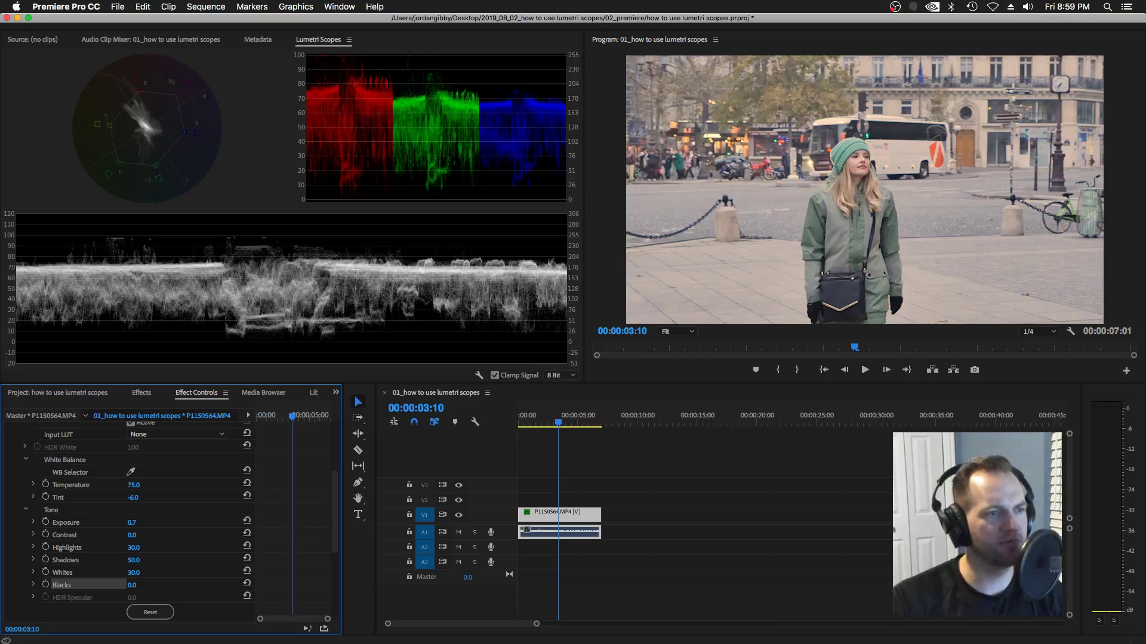
left_click(143, 558)
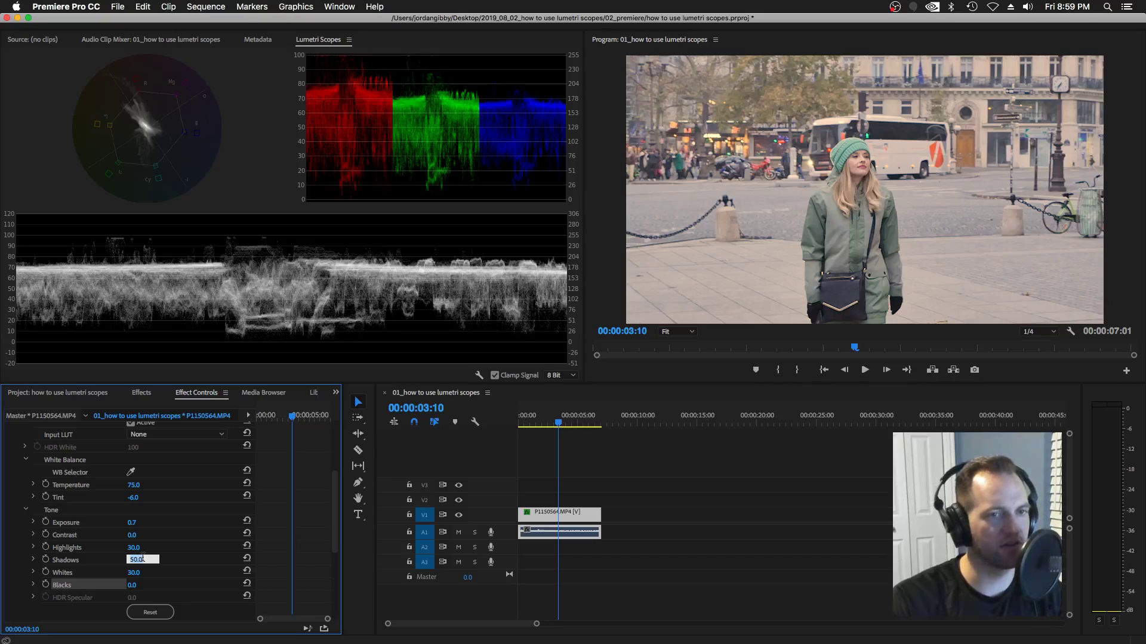
left_click(175, 568)
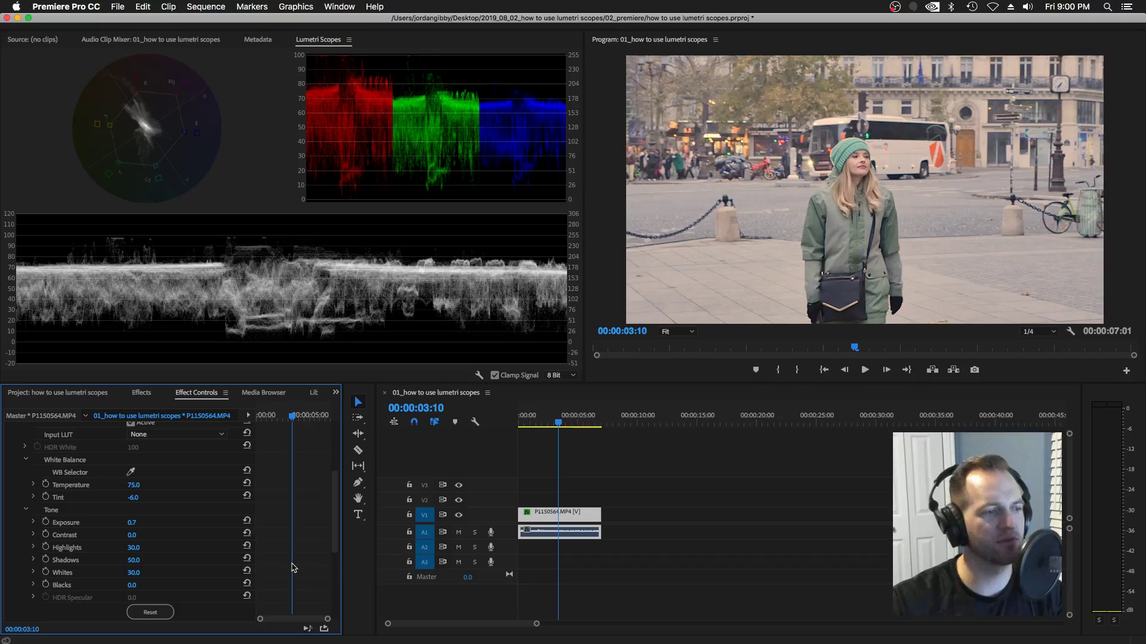
Lower the Shadows in increments of 5, starting at 45 and ending at 30.
left_click(137, 560)
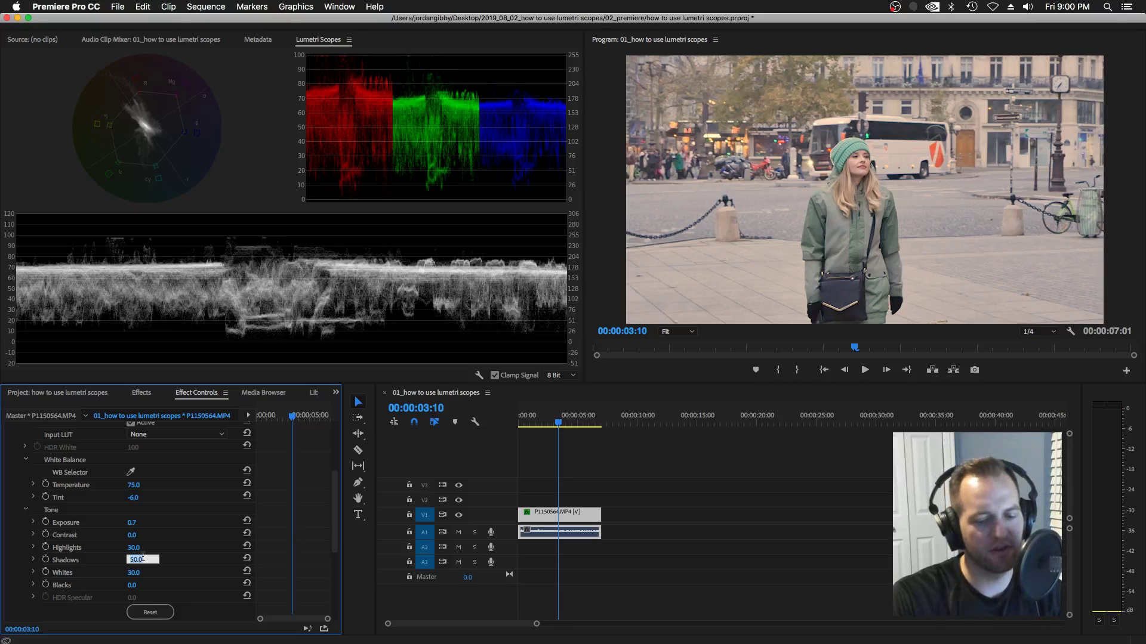
type("45")
key("Return")
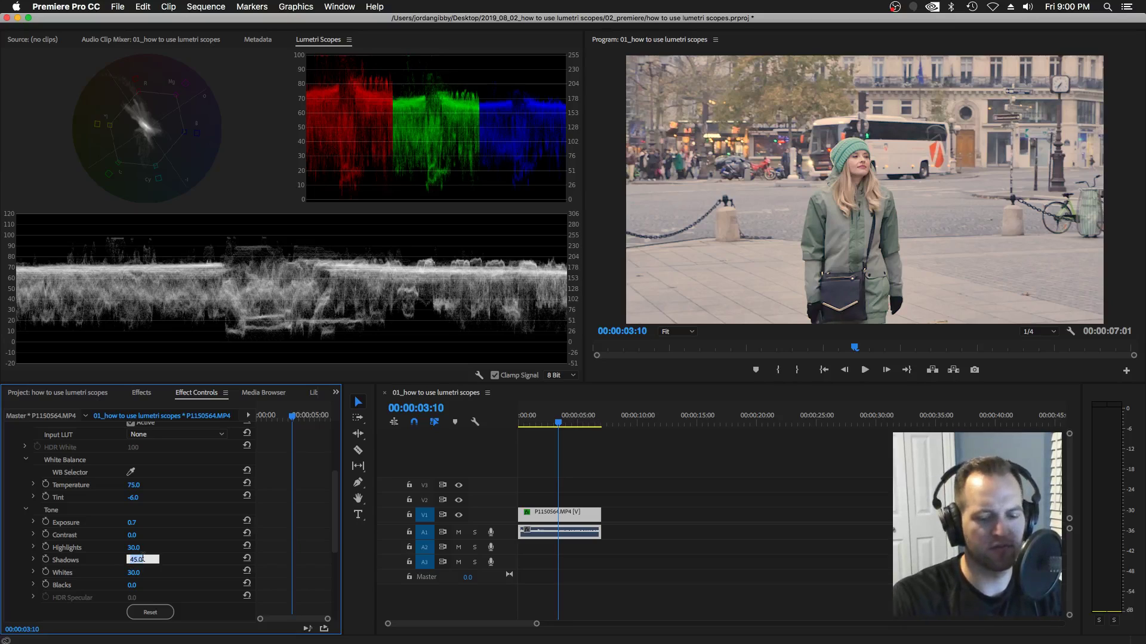
type("40")
key("Return")
left_click(136, 559)
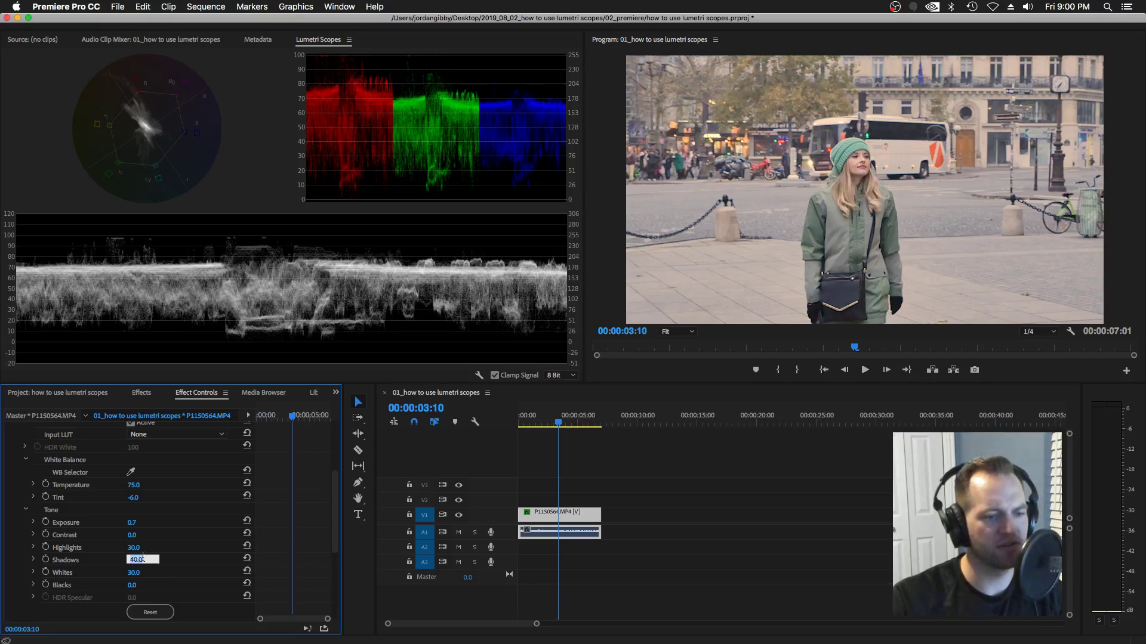
type("35")
key("Return")
left_click(137, 561)
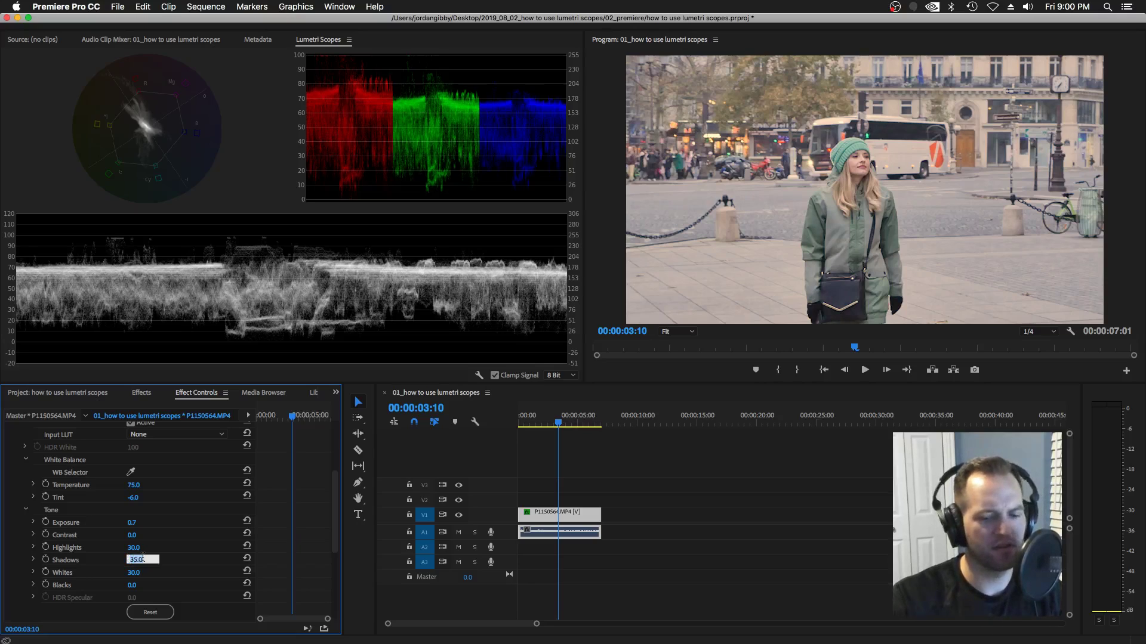
type("30")
key("Return")
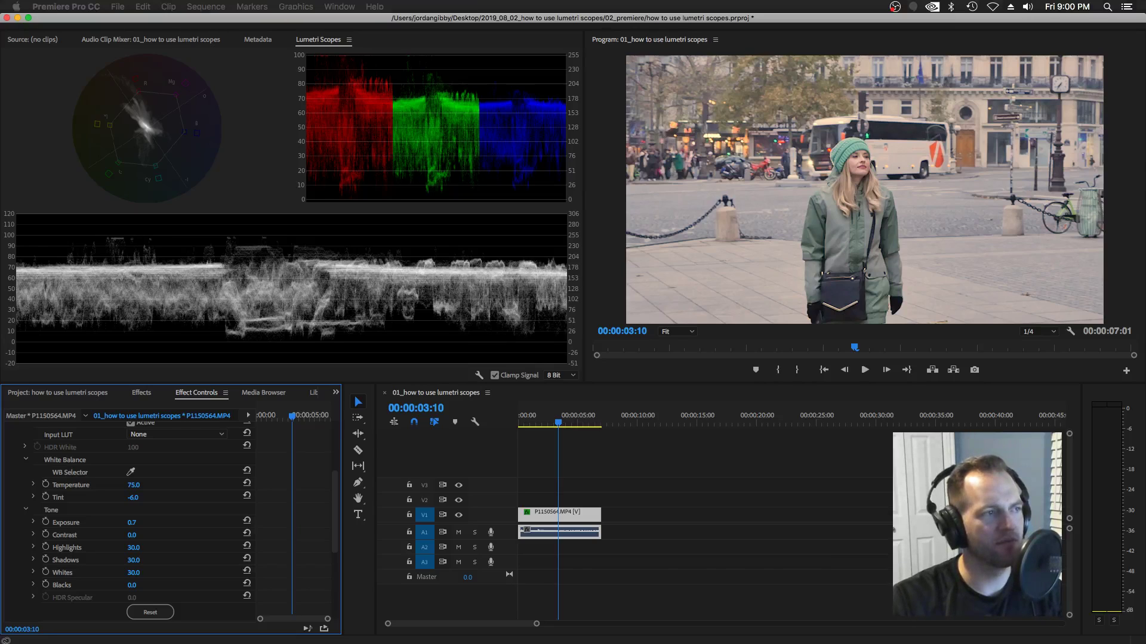
Switch to the Stickies checklist, move the note aside, and highlight its rgb parade and luma values entries under white balance.
key("super+Tab")
left_click_drag(478, 199, 615, 184)
left_click_drag(549, 252, 589, 251)
left_click(599, 252)
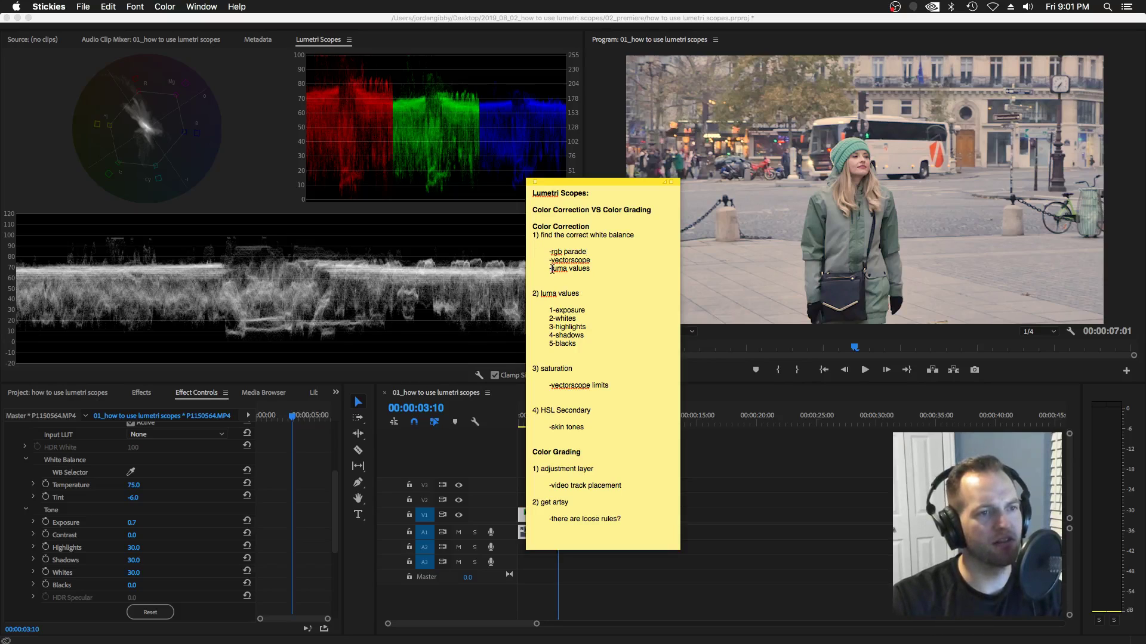
triple_click(576, 269)
left_click(576, 270)
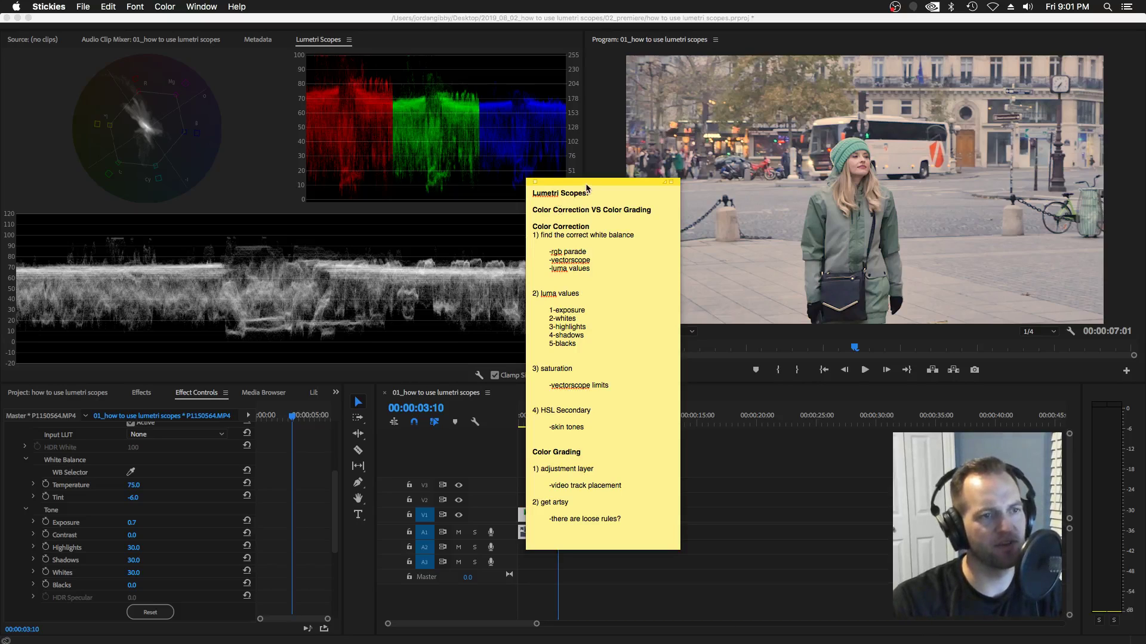
Change the note's second checklist item to read "puma values", highlight its rgb parade entry, and hide Stickies.
double_click(553, 294)
type("puma")
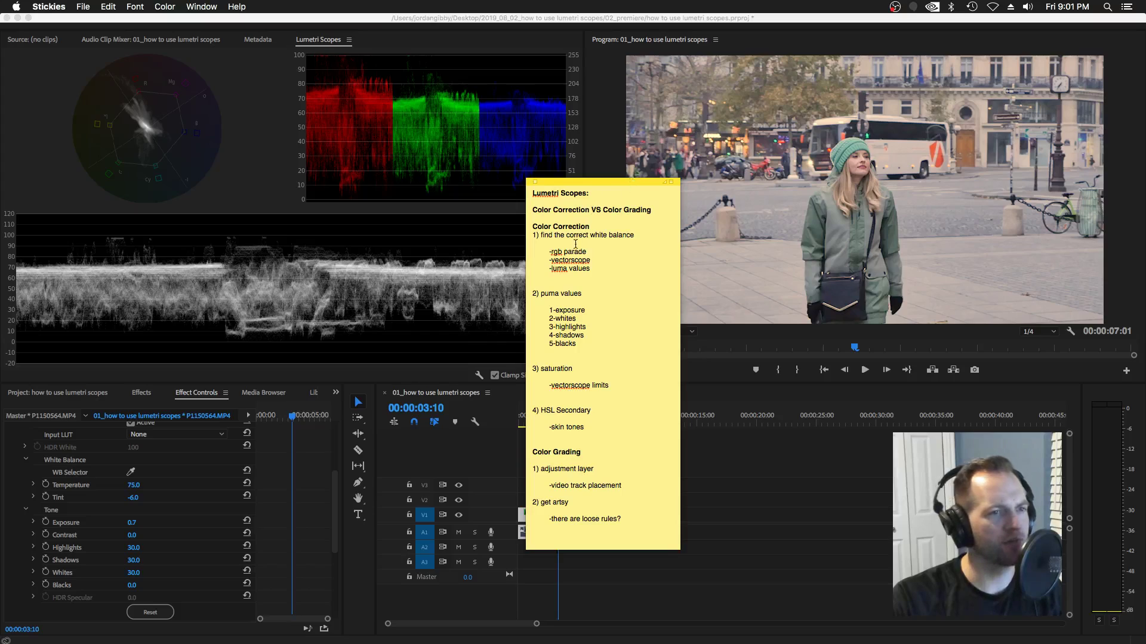
left_click_drag(550, 251, 589, 252)
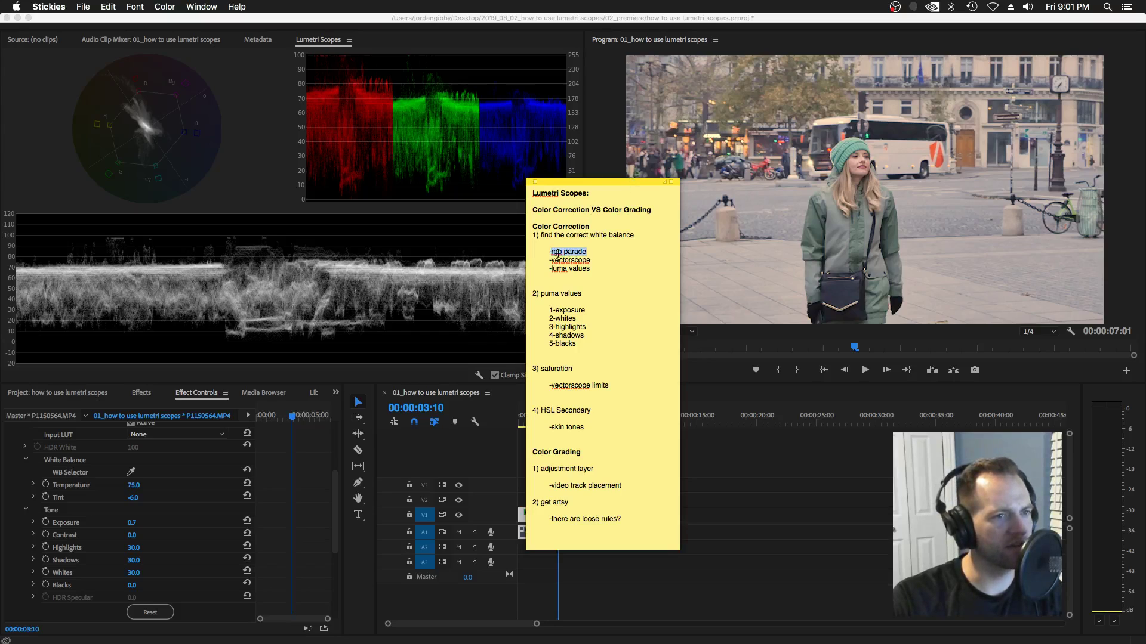
key("super+h")
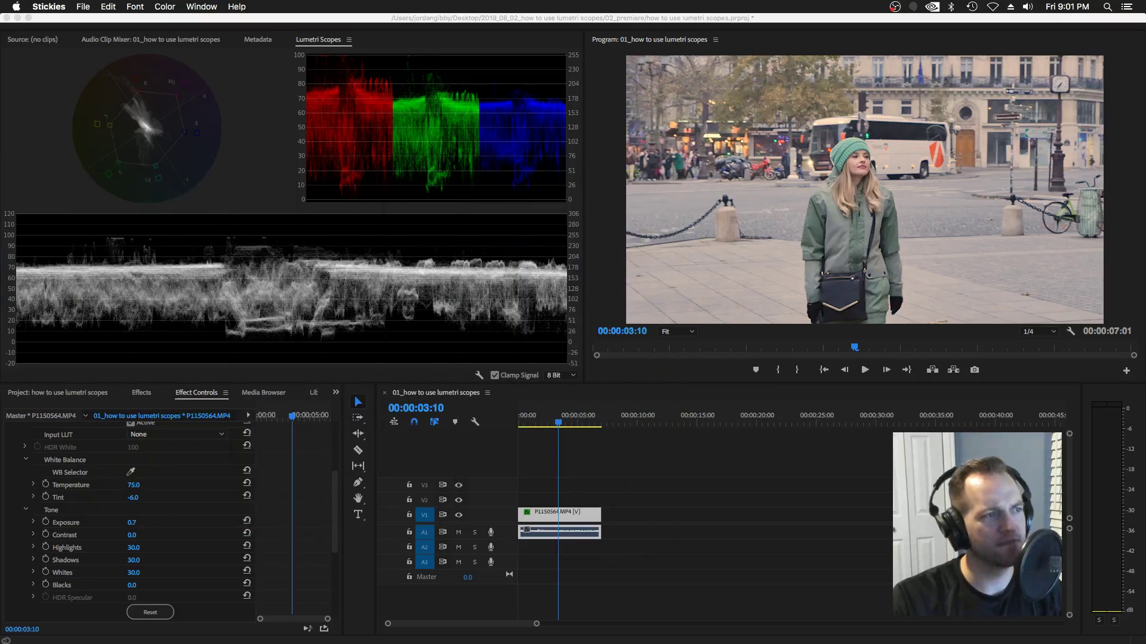
In Premiere Pro, lower the clip's white balance Temperature in increments of 5 to 70, 65 and 60 while watching the RGB parade.
scroll(284, 484, "up", 3)
scroll(284, 485, "up", 2)
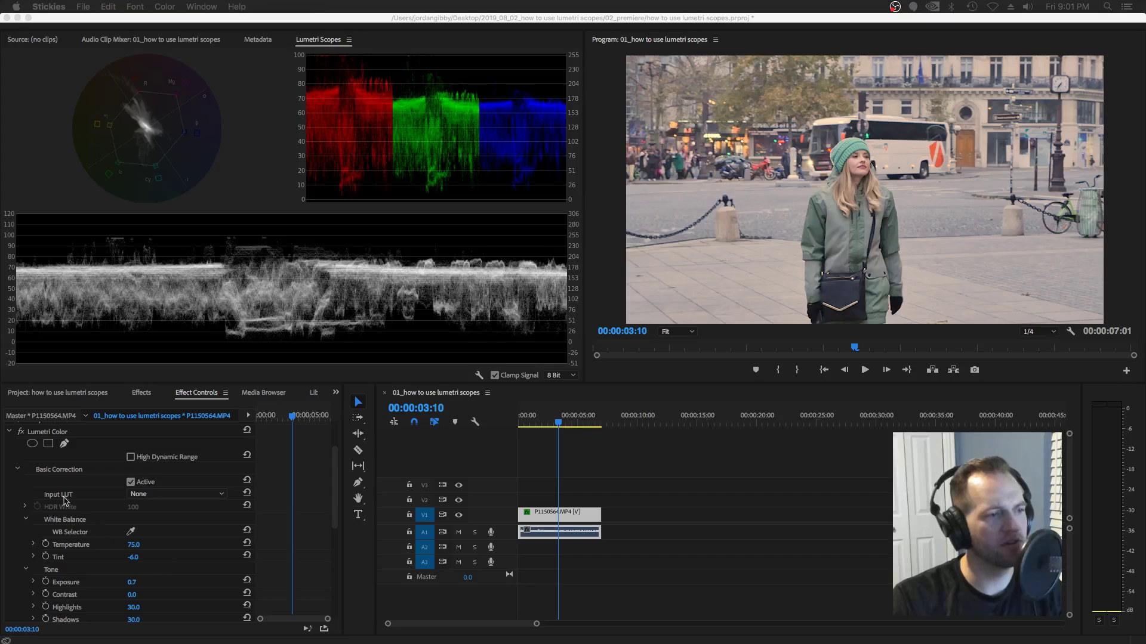
left_click(139, 548)
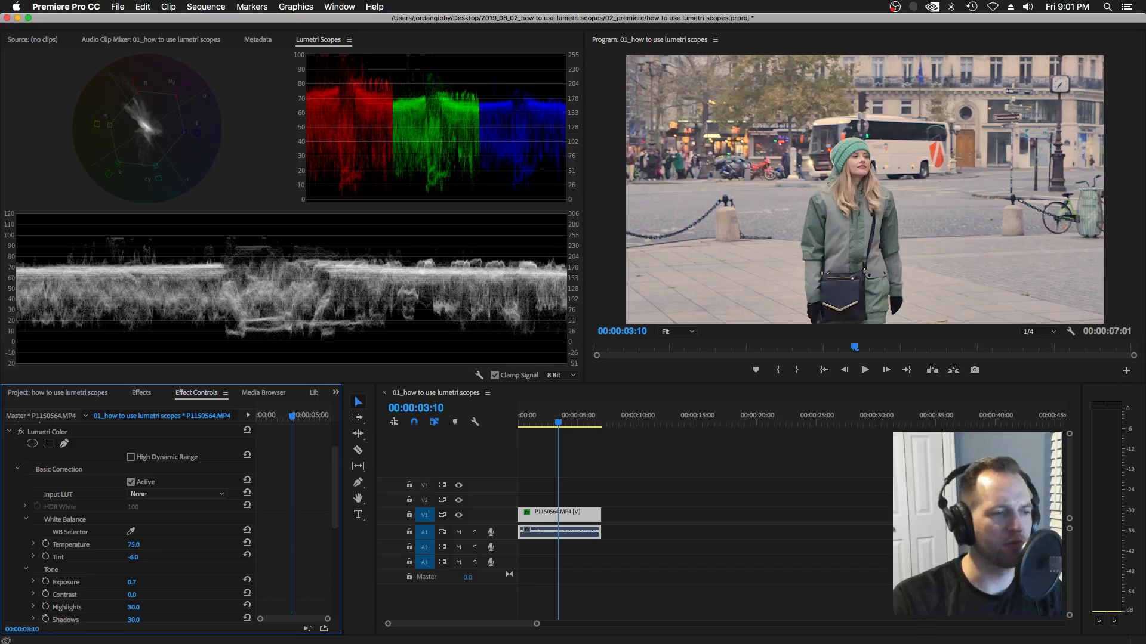
left_click(137, 545)
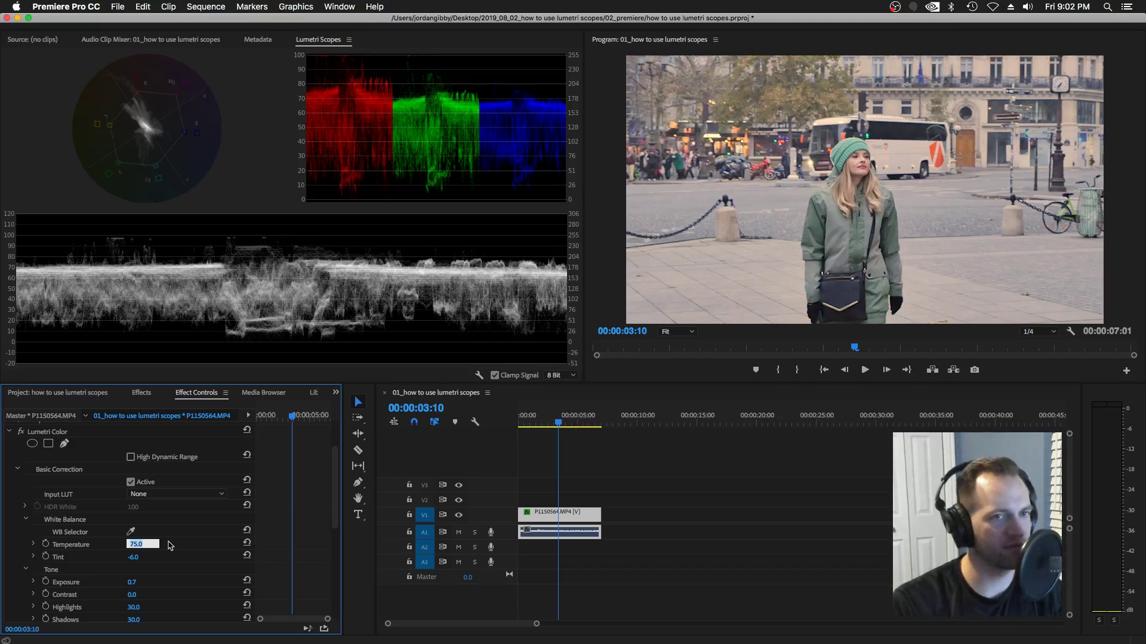
type("70")
key("Return")
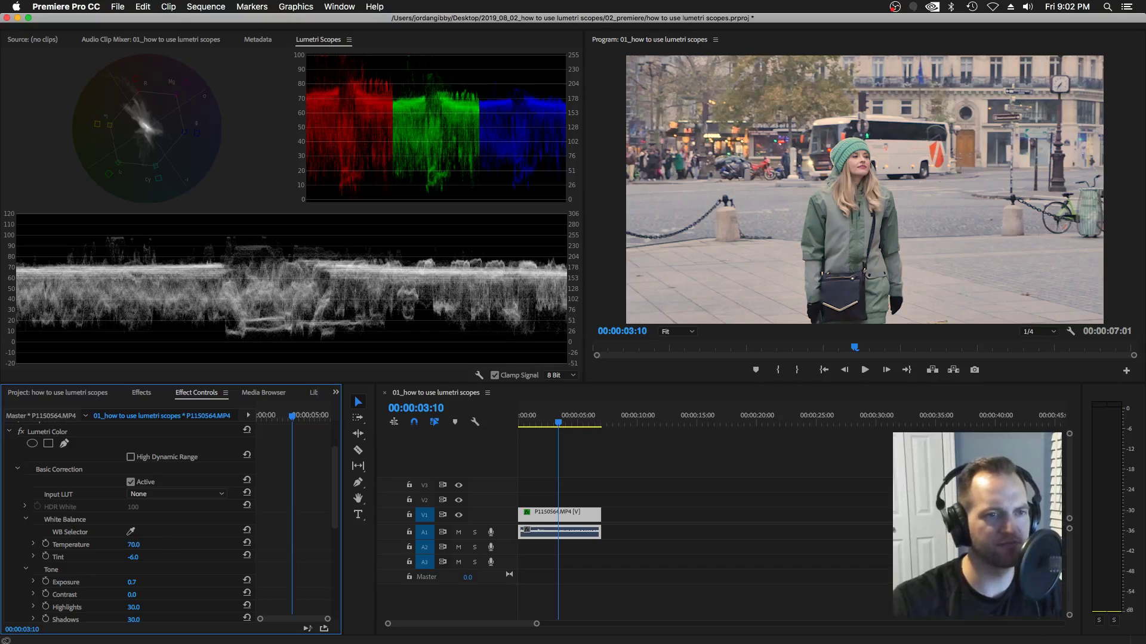
left_click(143, 544)
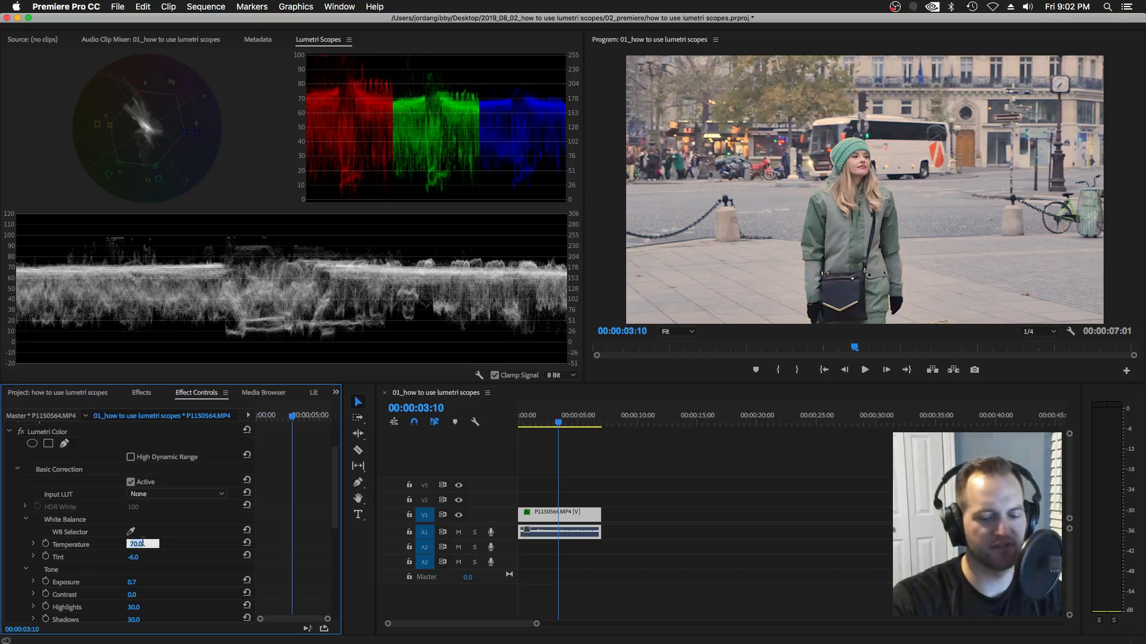
type("65")
key("Return")
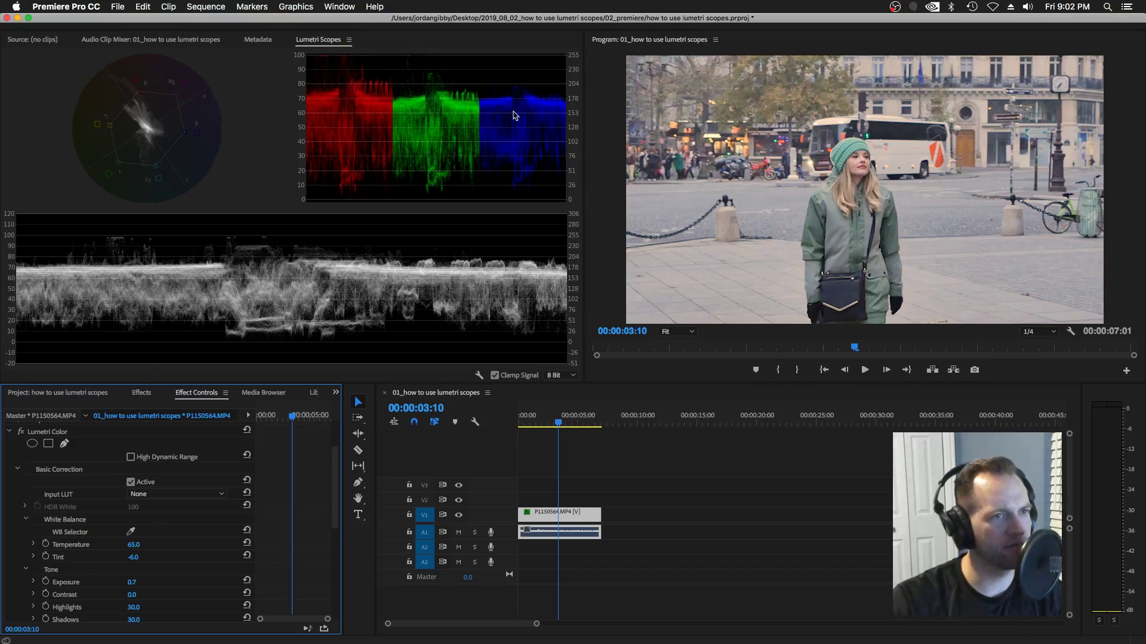
left_click(144, 543)
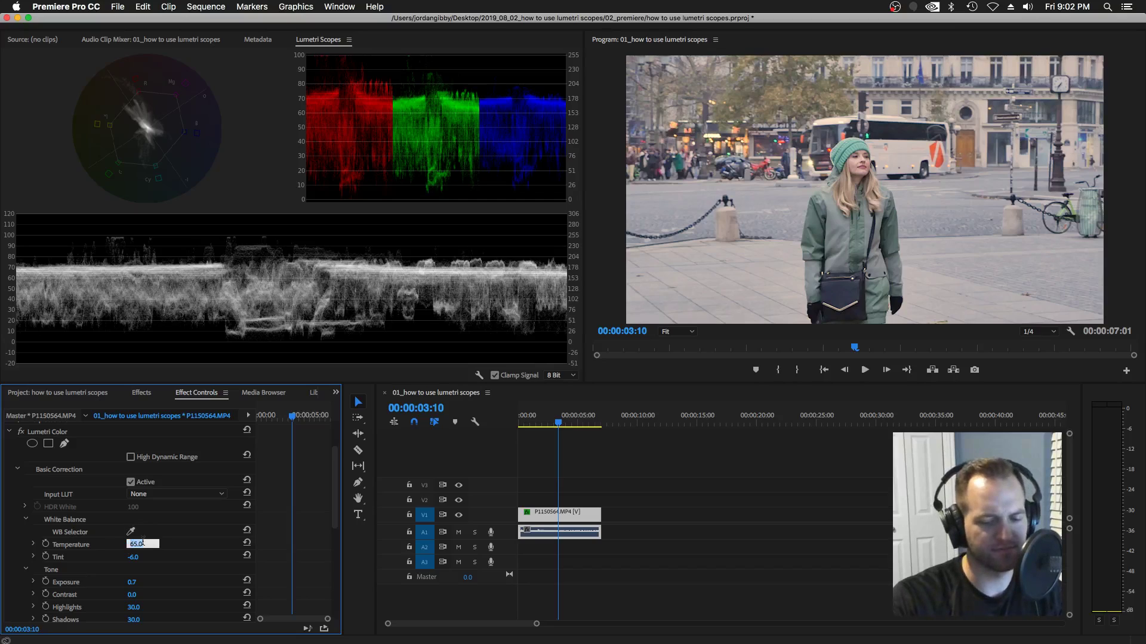
type("60")
key("Return")
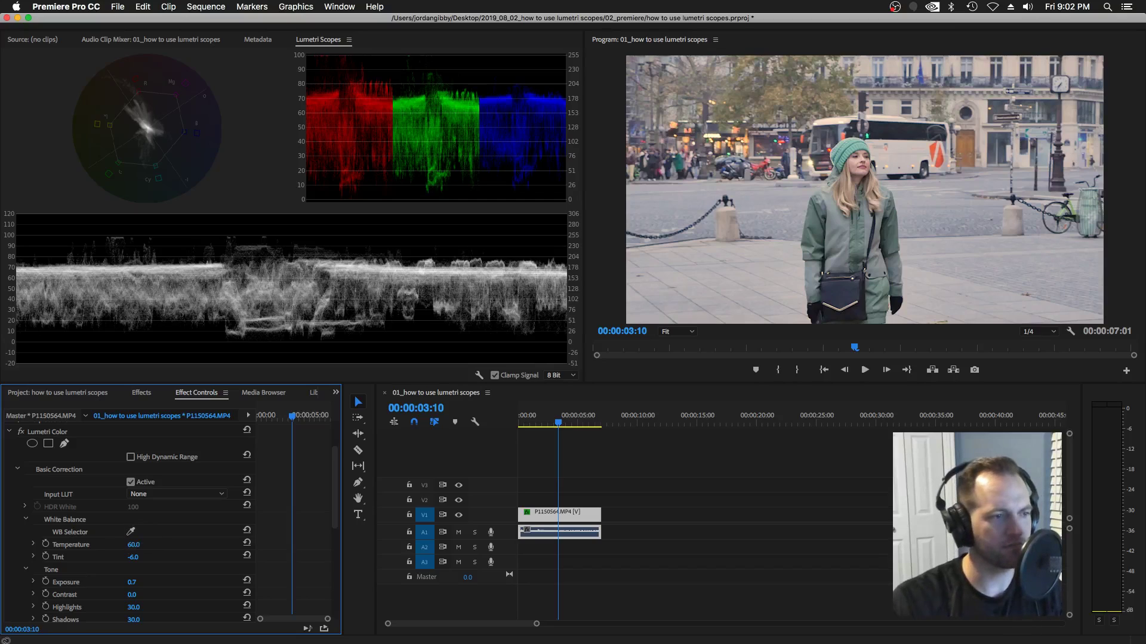
Fine-tune the white balance Temperature by trying 62 and settling on 61.
left_click(143, 543)
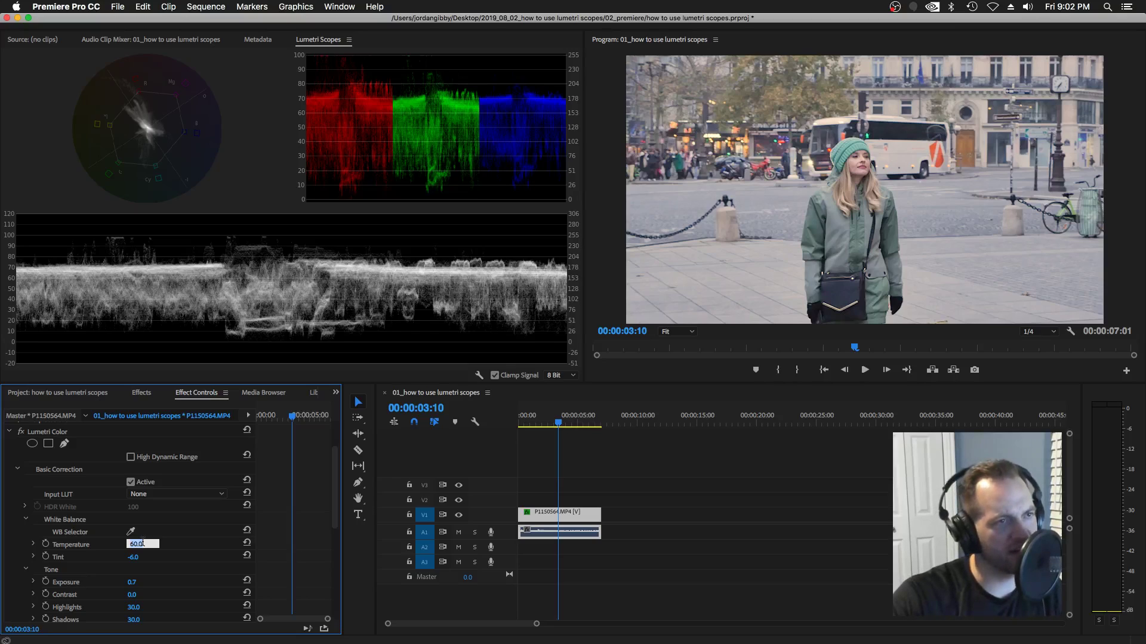
type("62")
key("Return")
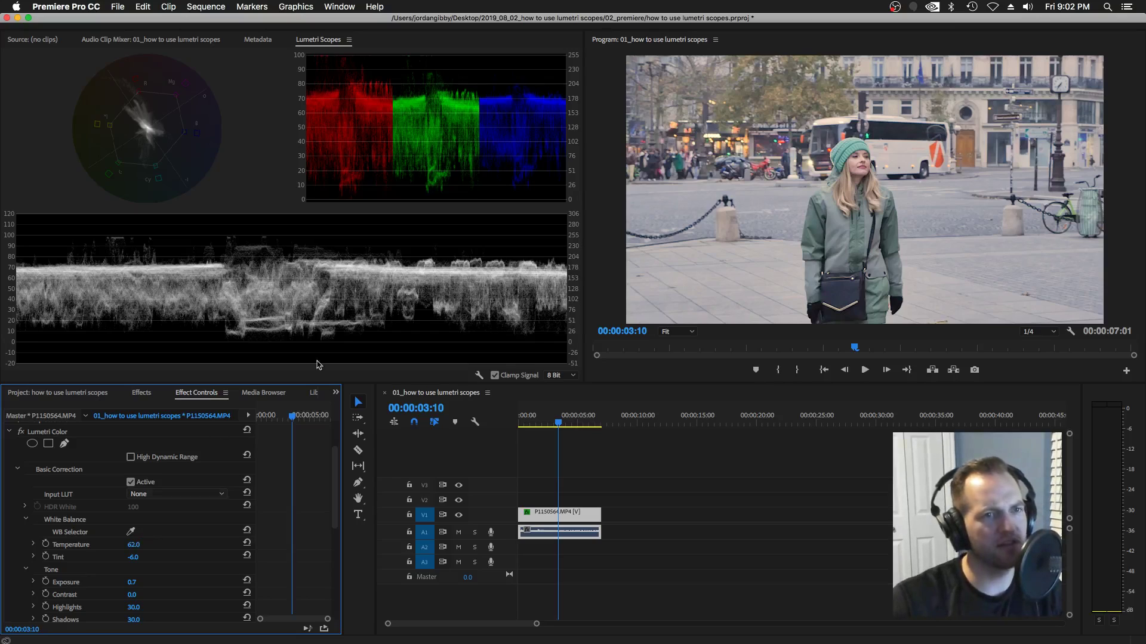
left_click(142, 543)
type("61")
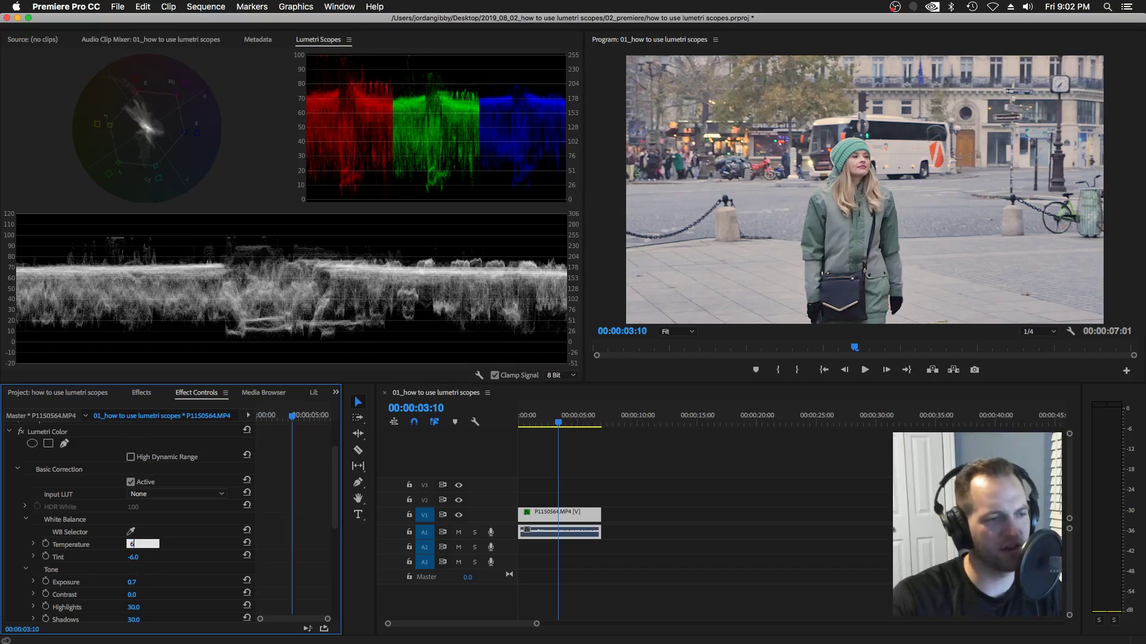
key("Return")
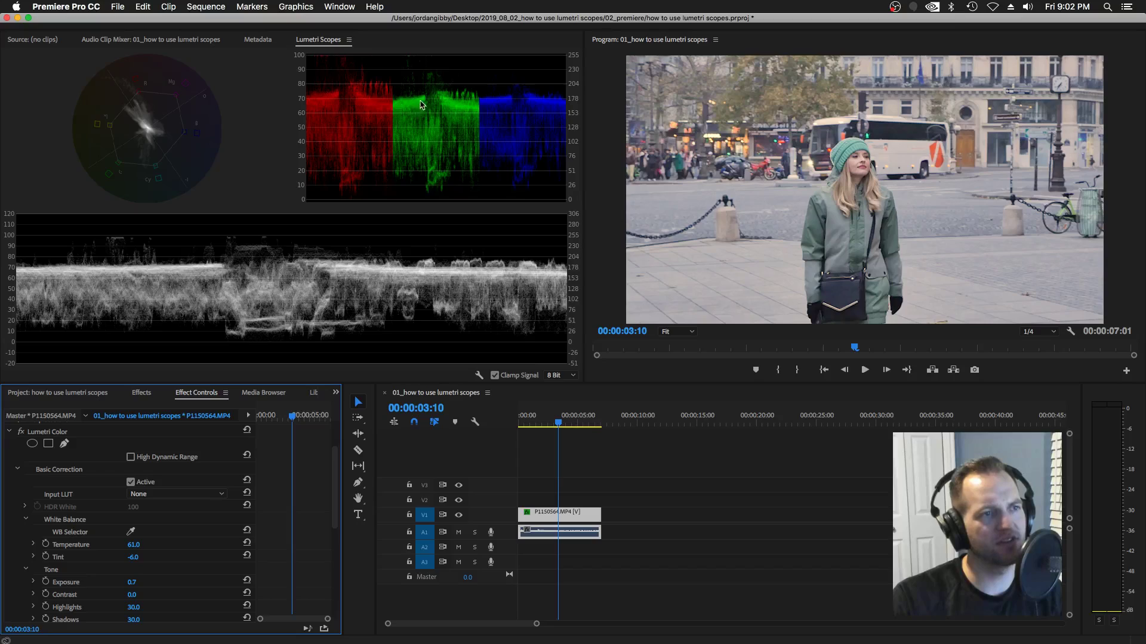
Try white balance Tint values of -5, 7 and -7 while comparing the green channel in the RGB parade.
left_click(134, 558)
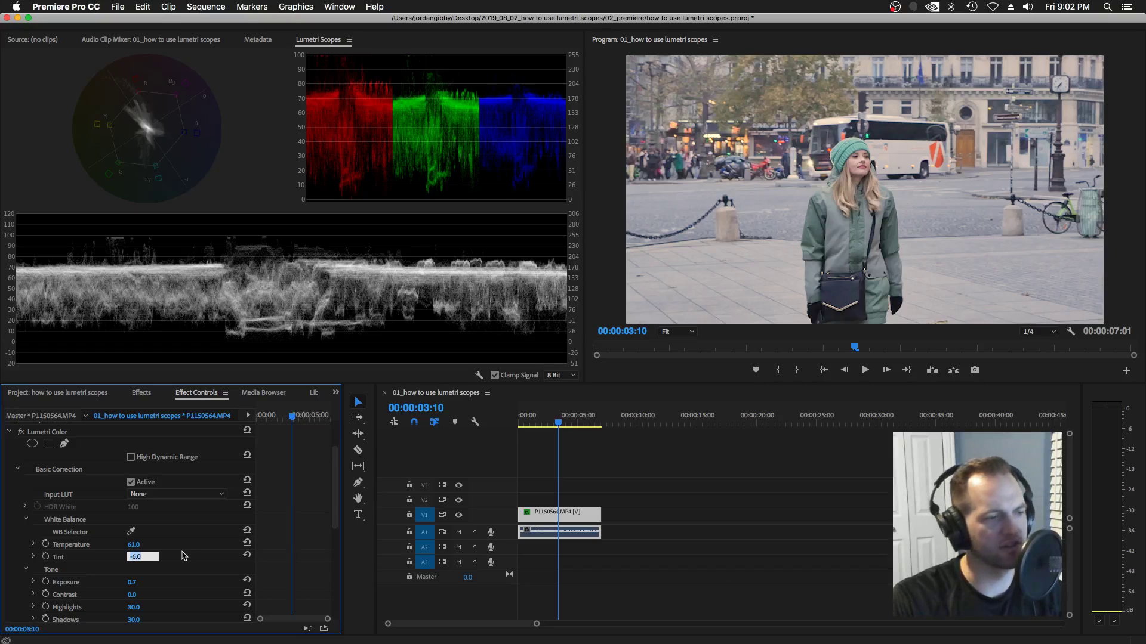
type("-5")
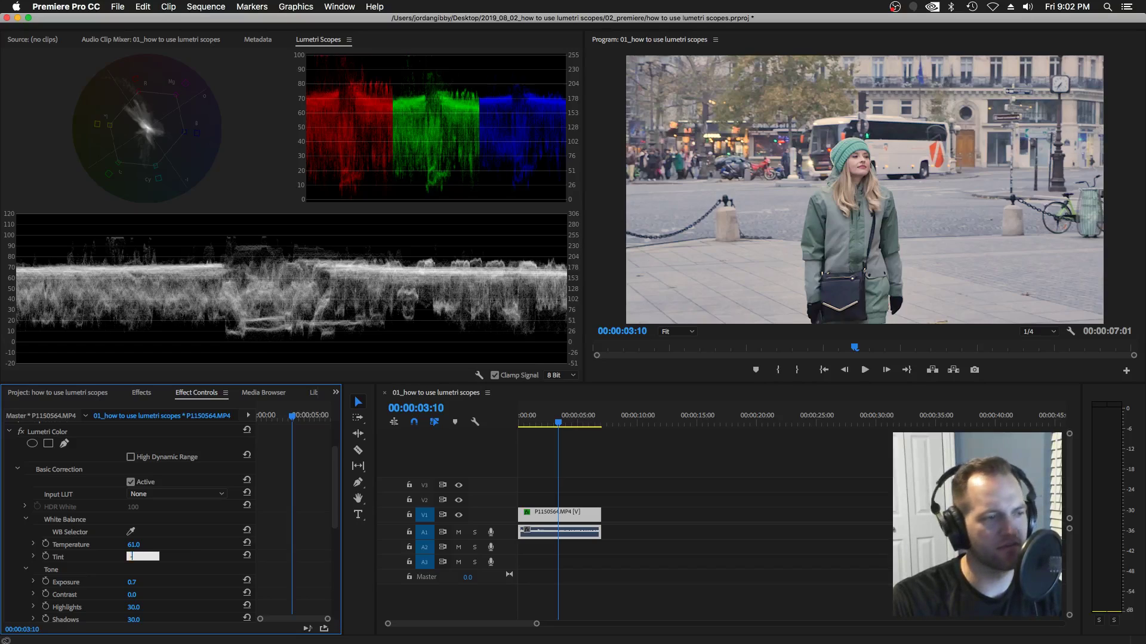
key("Return")
left_click(142, 555)
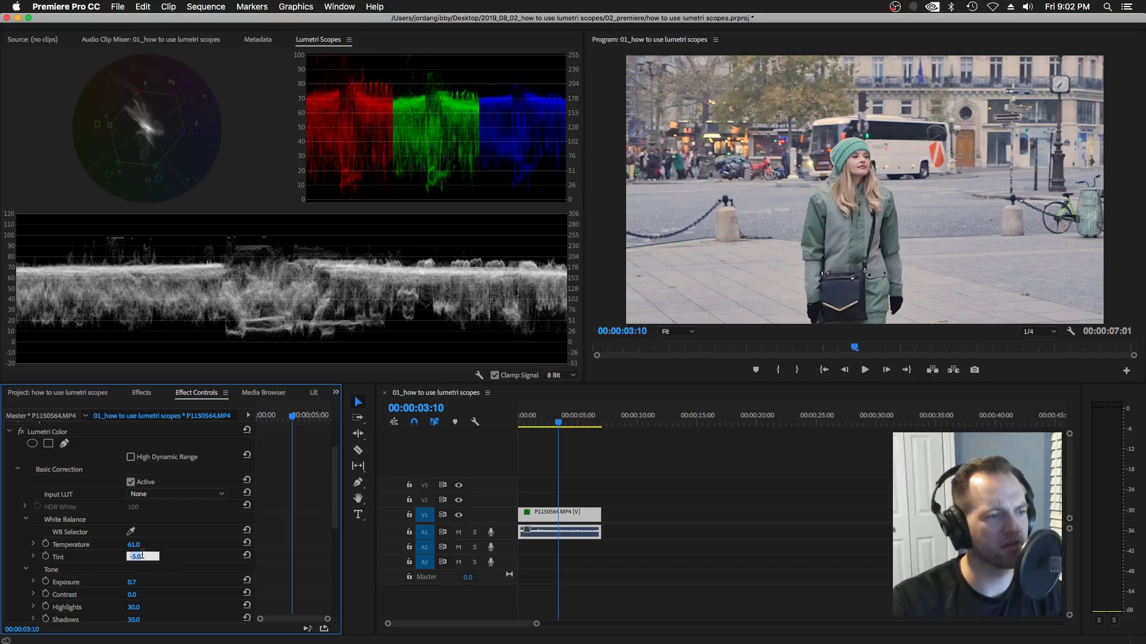
type("7")
key("Return")
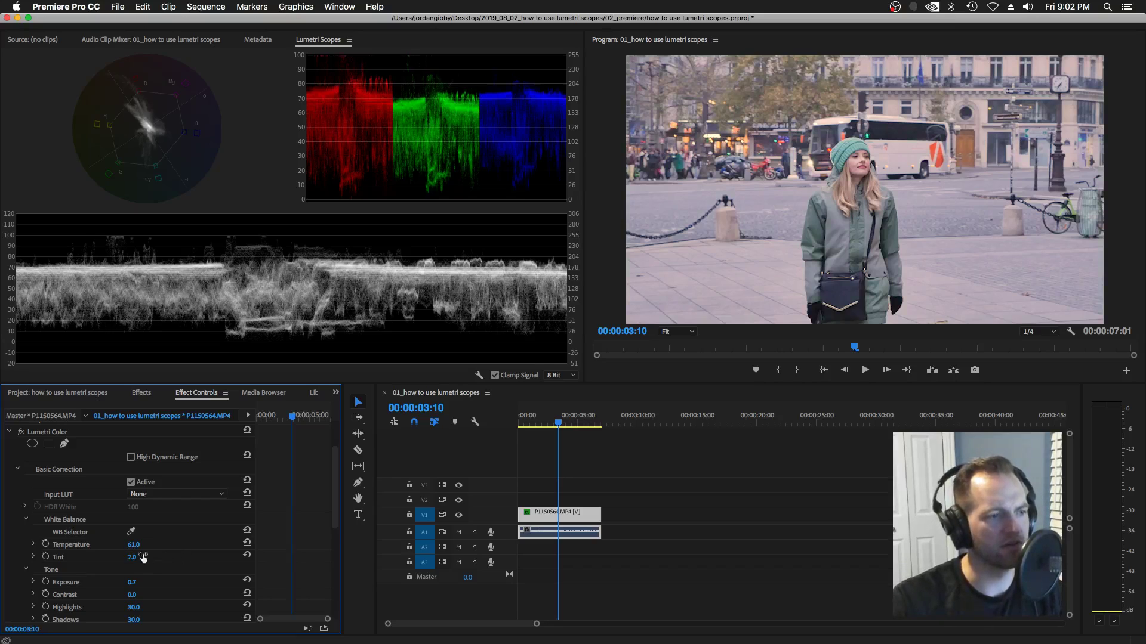
key("Left")
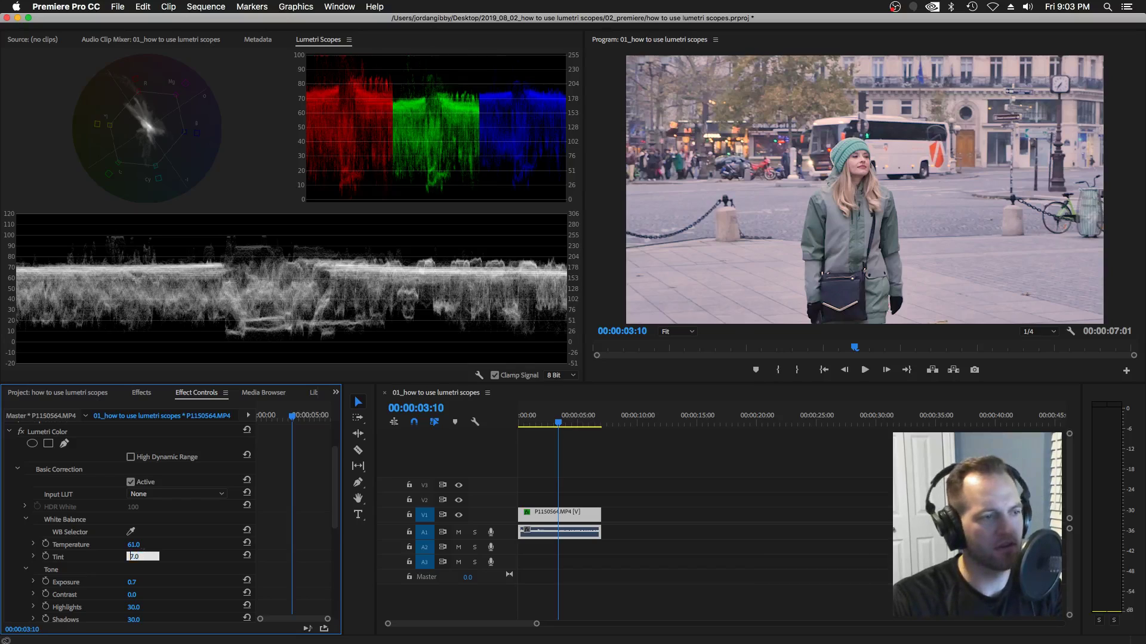
type("-")
key("Return")
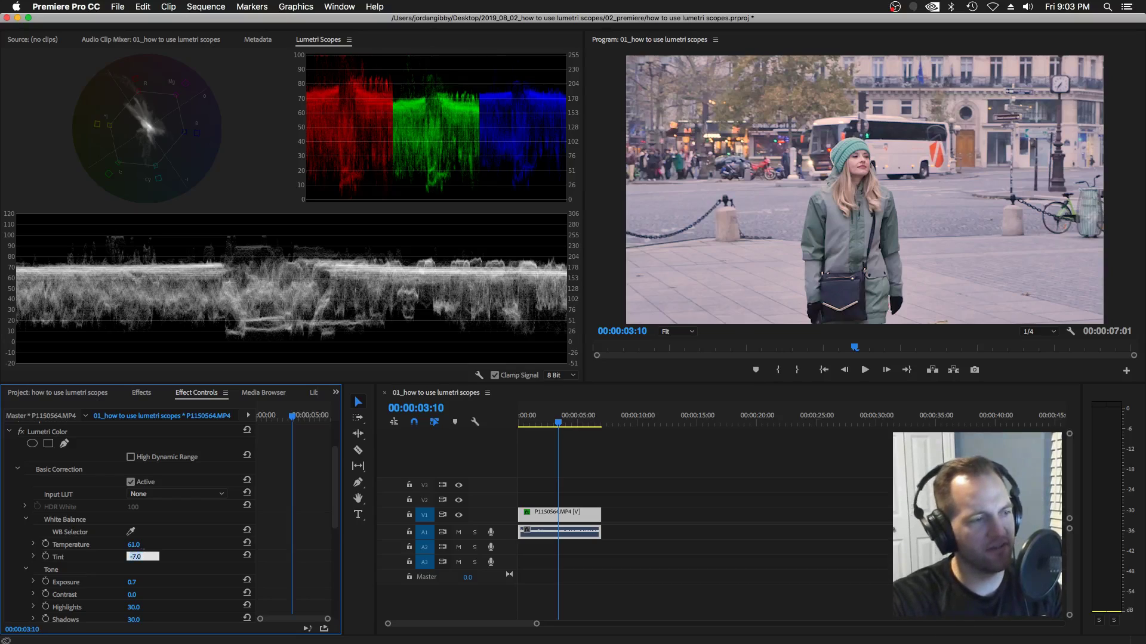
Raise the white balance Tint in increments of 1 from -5 to -3.
type("-5")
key("Return")
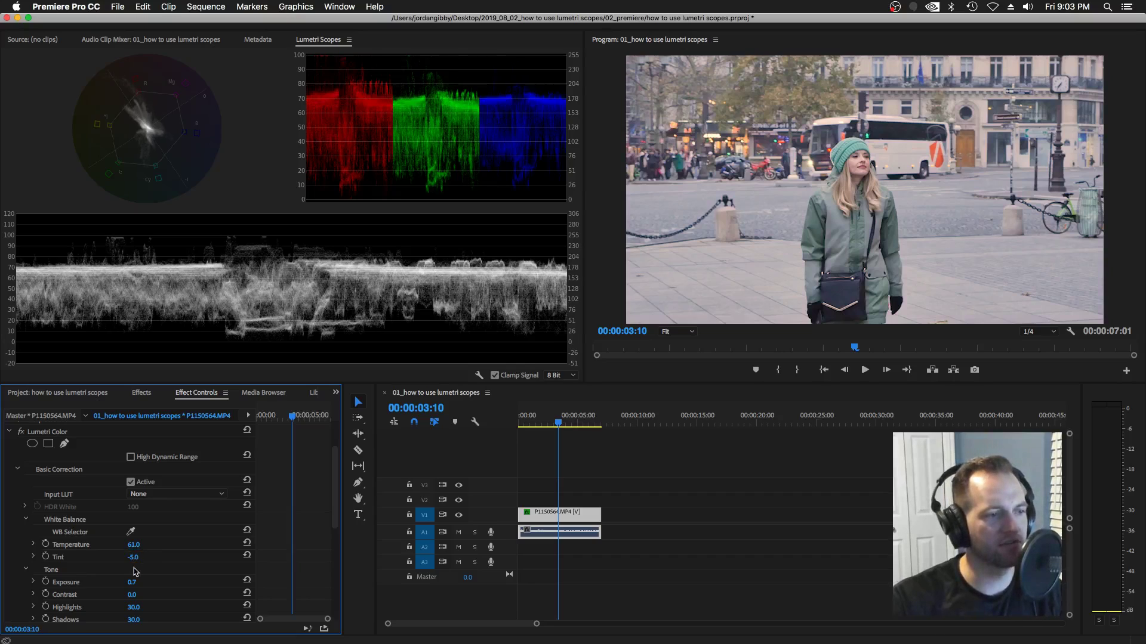
type("-4")
key("Return")
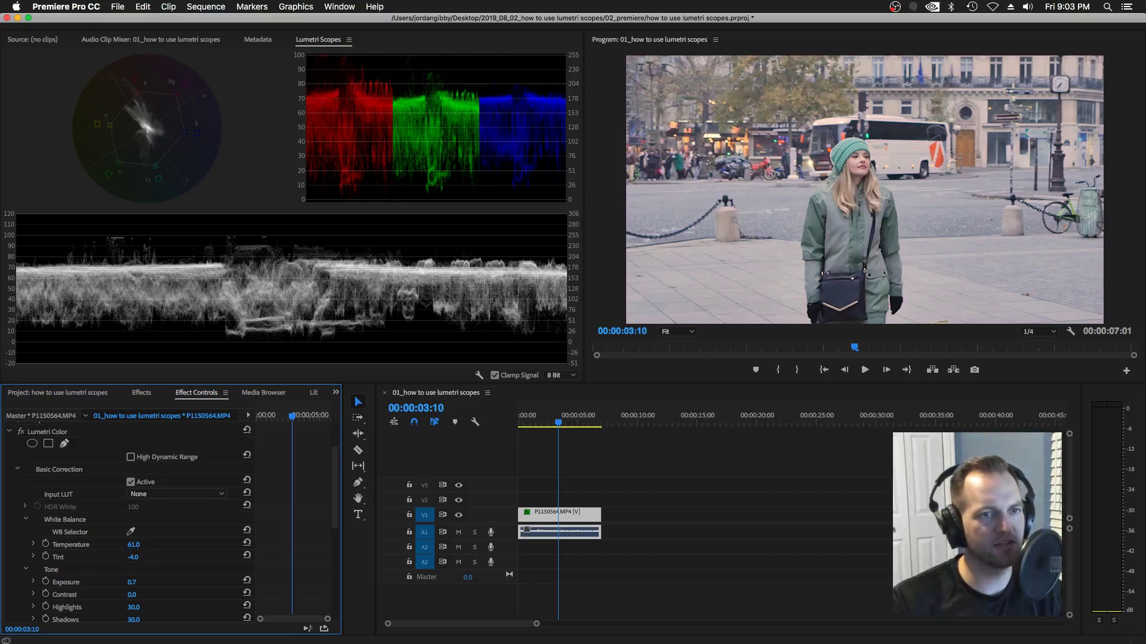
left_click(143, 555)
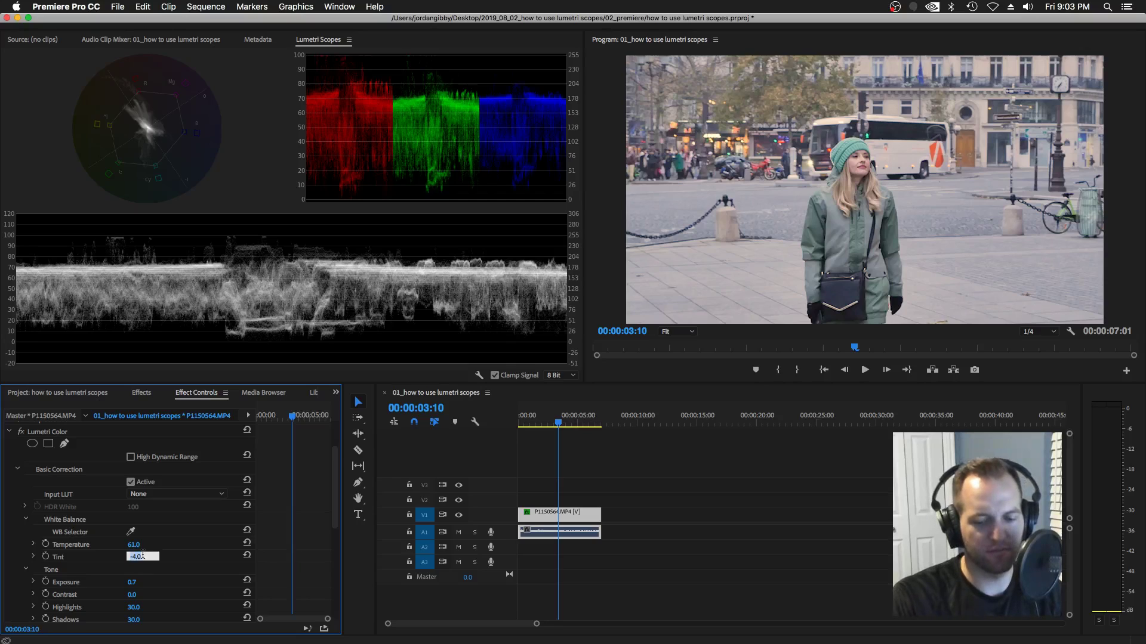
type("-3")
key("Return")
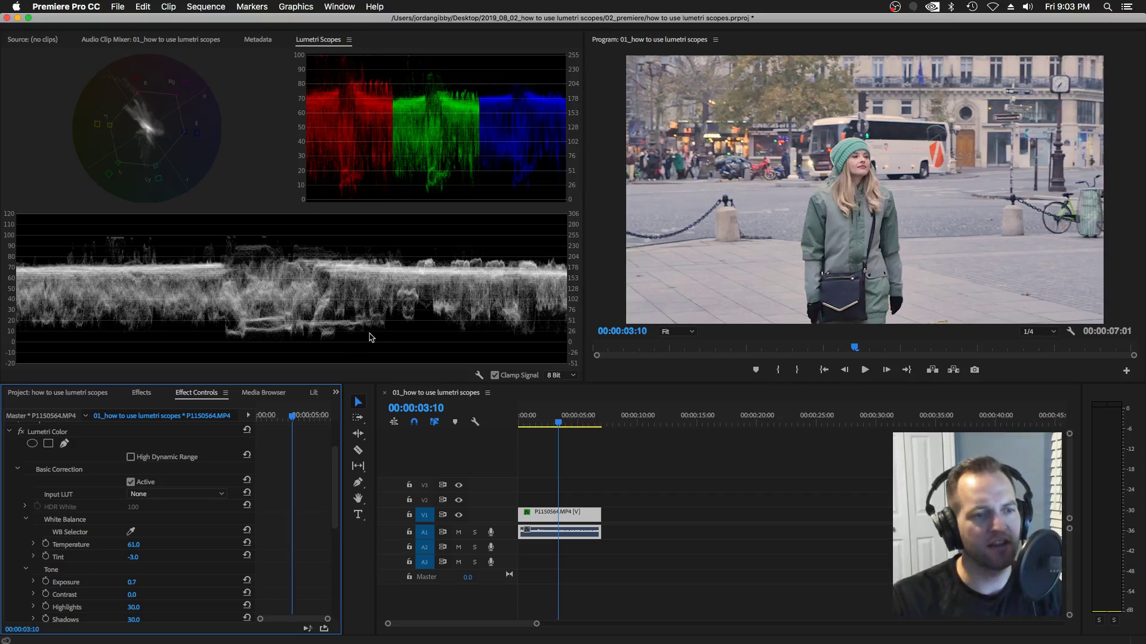
Toggle the Lumetri Color effect off and on repeatedly to compare the original and corrected clip, leaving the effect enabled.
scroll(310, 502, "up", 2)
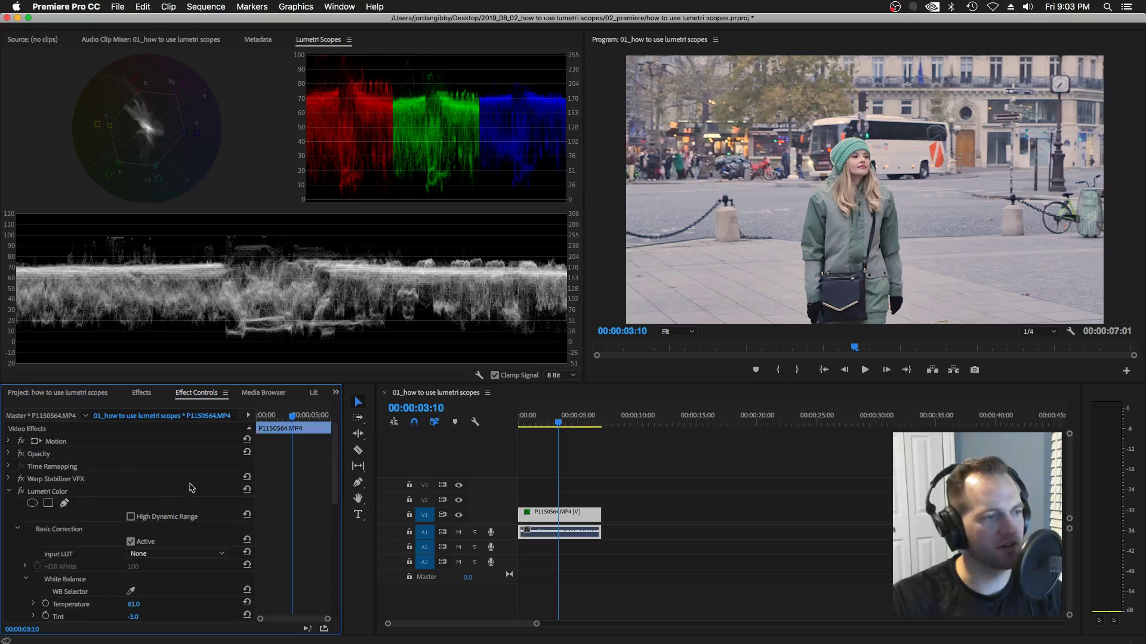
left_click(22, 492)
left_click(21, 493)
left_click(21, 492)
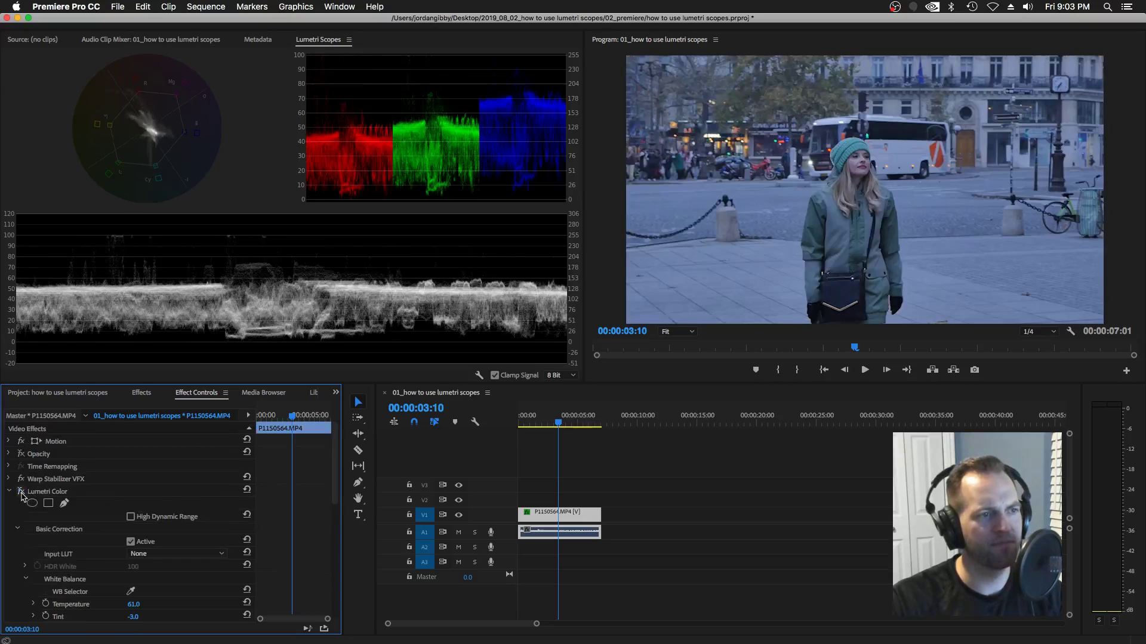
left_click(22, 492)
left_click(22, 492)
left_click(21, 492)
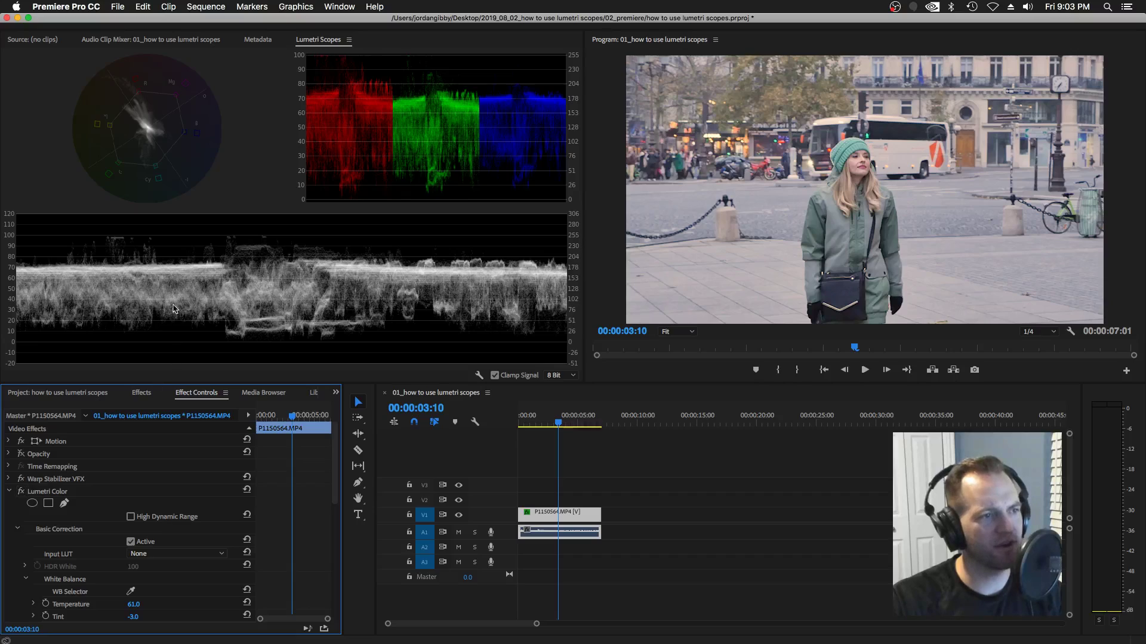
left_click(22, 492)
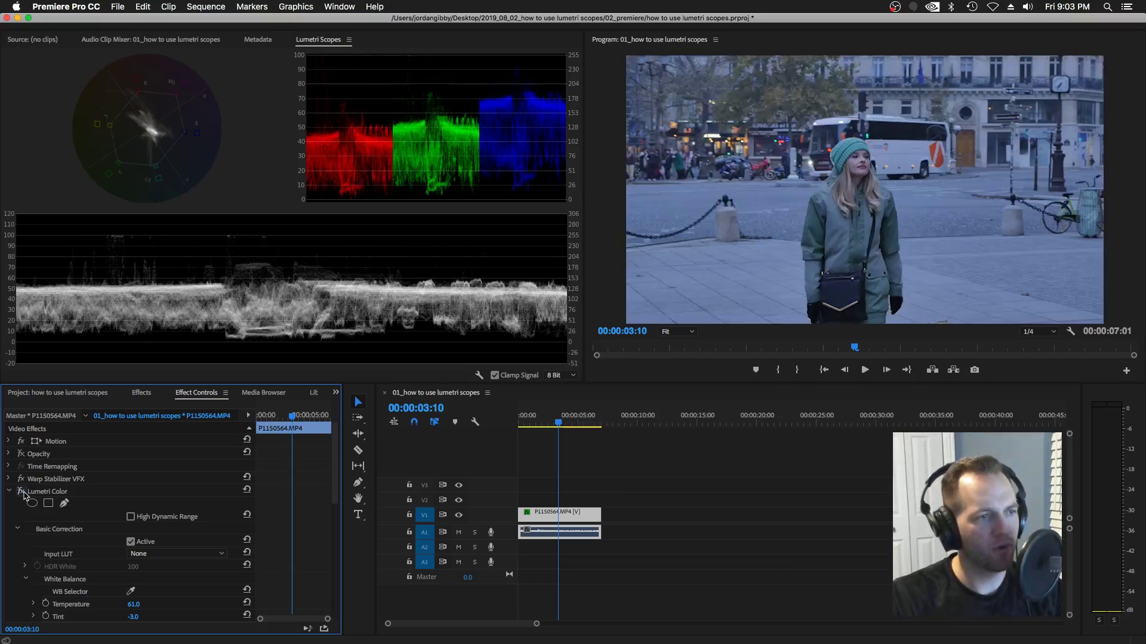
left_click(22, 492)
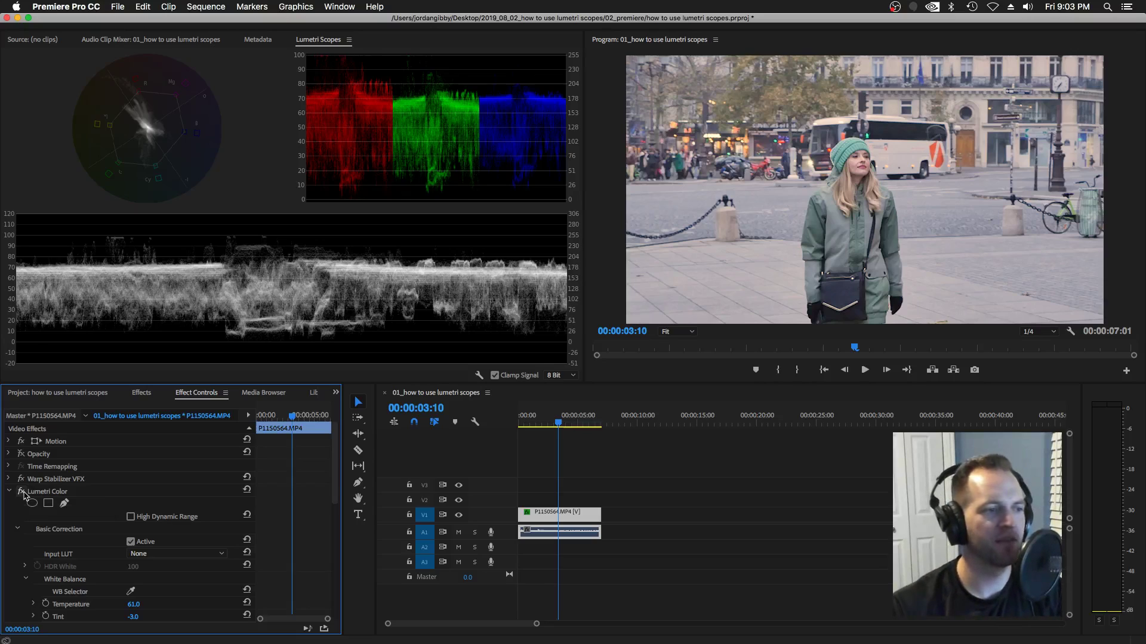
left_click(22, 492)
left_click(24, 494)
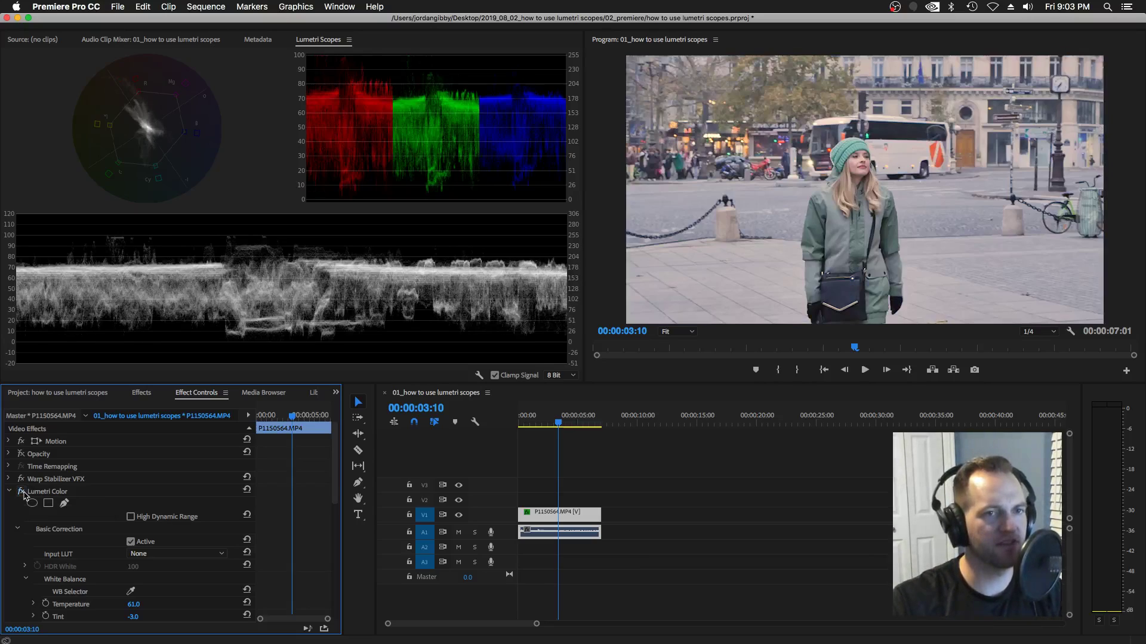
left_click(24, 494)
left_click(24, 494)
left_click(24, 494)
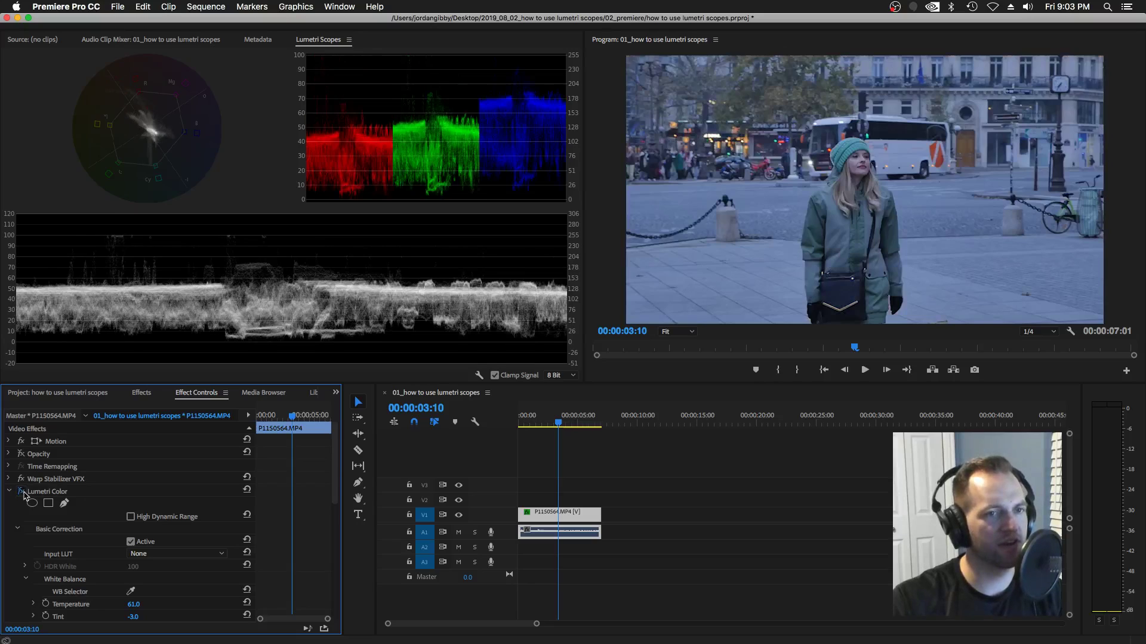
left_click(24, 494)
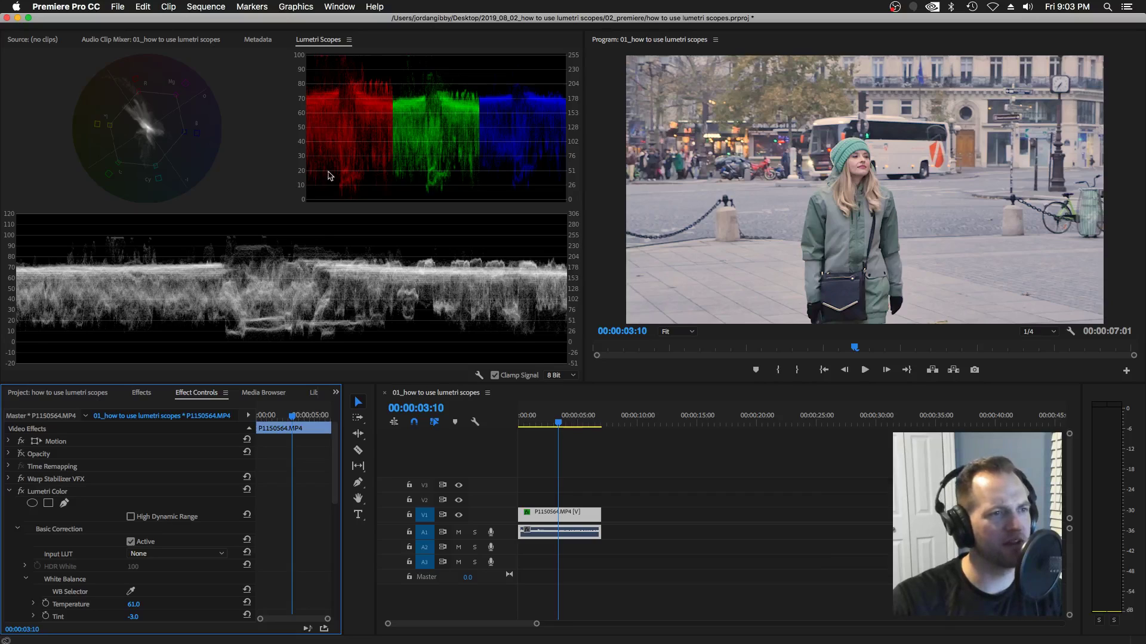
Locate the Blacks setting under Tone and switch to the Stickies checklist to review the remaining correction items.
scroll(307, 523, "down", 4)
scroll(307, 524, "down", 5)
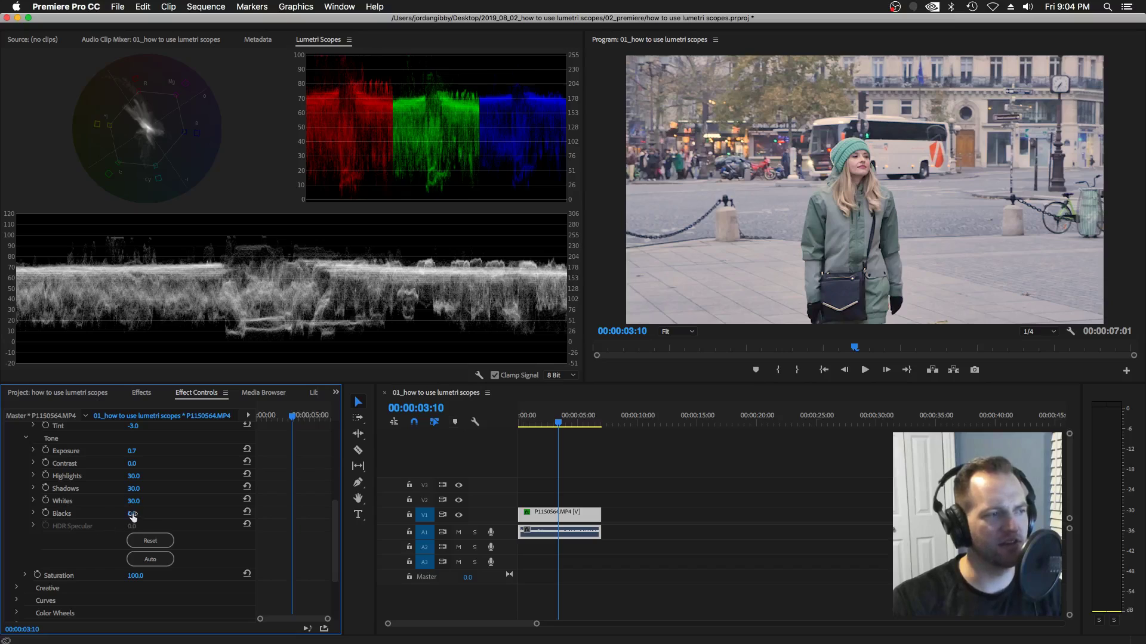
key("super+Tab")
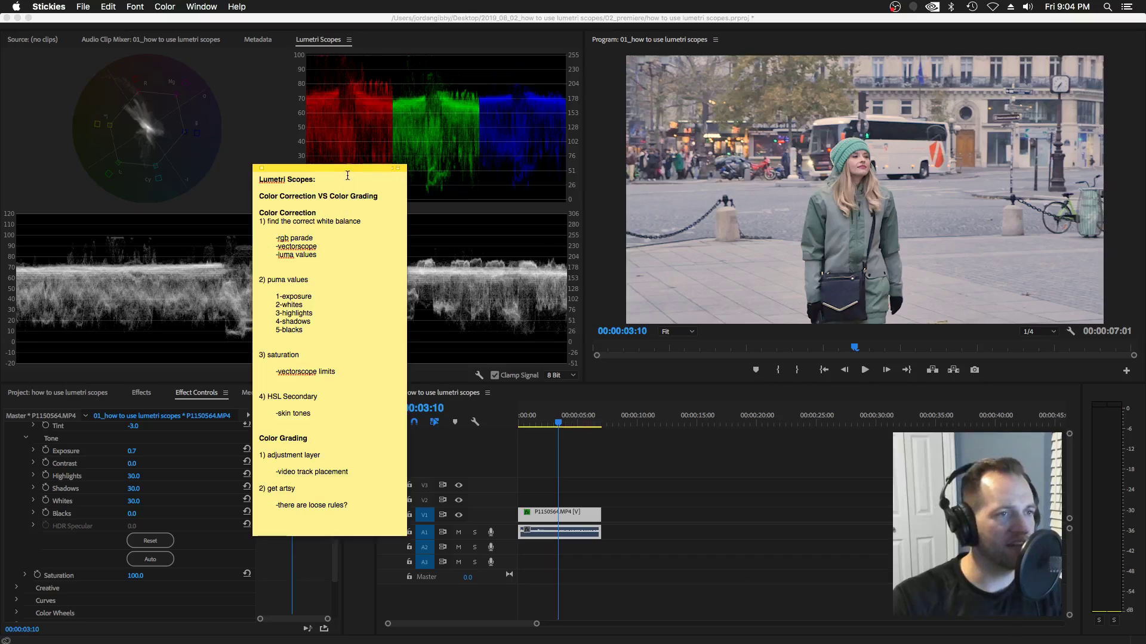
Move the Stickies checklist note off the Lumetri Scopes and switch back to Premiere Pro.
left_click_drag(347, 170, 347, 170)
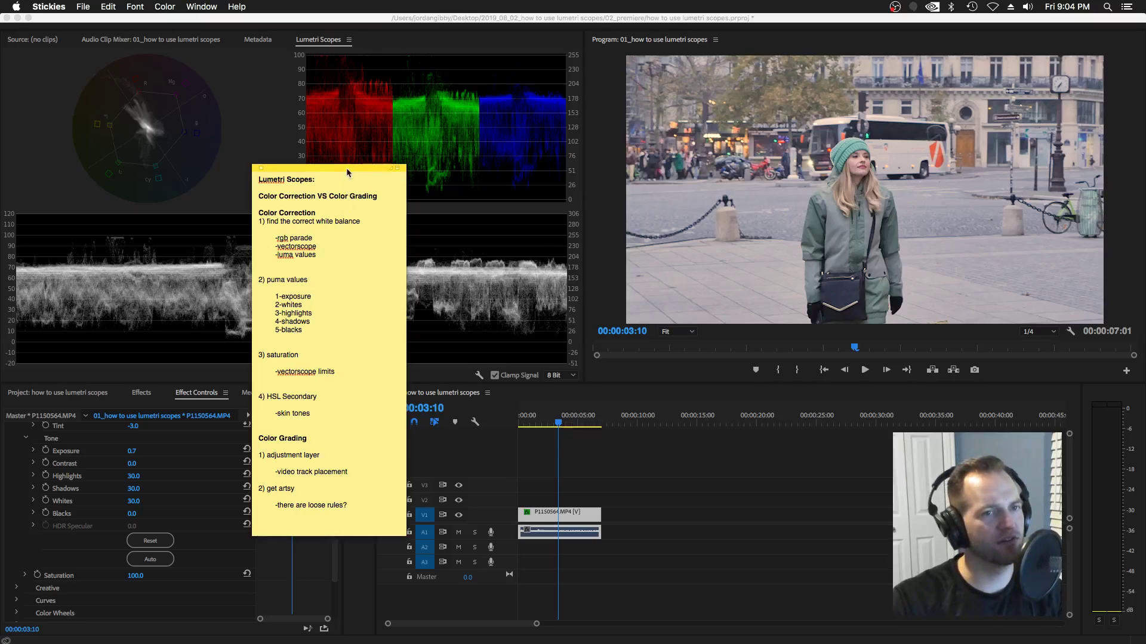
left_click_drag(346, 167, 0, 226)
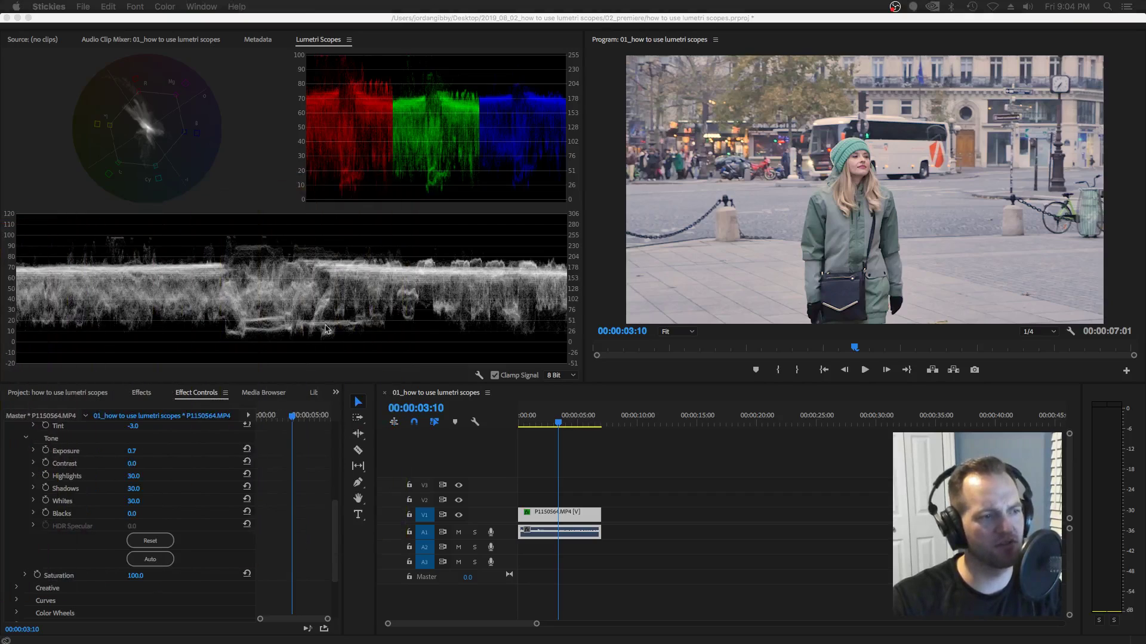
left_click(136, 516)
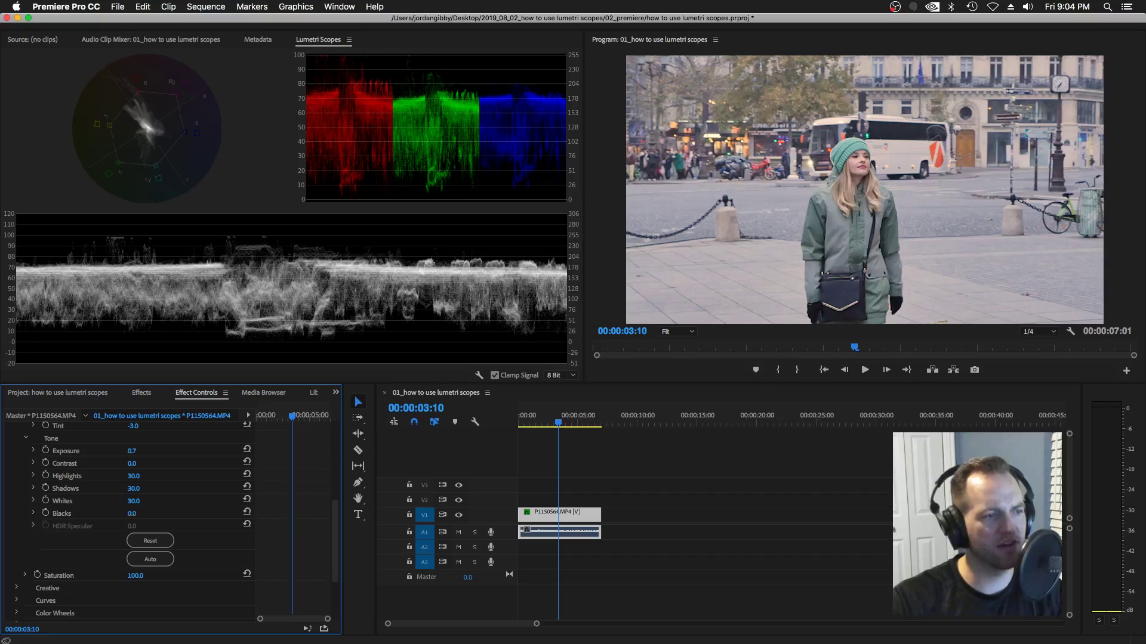
Try a Blacks value of -1 under Tone, and return it to 0 to compare the waveform.
left_click(143, 512)
type("-1")
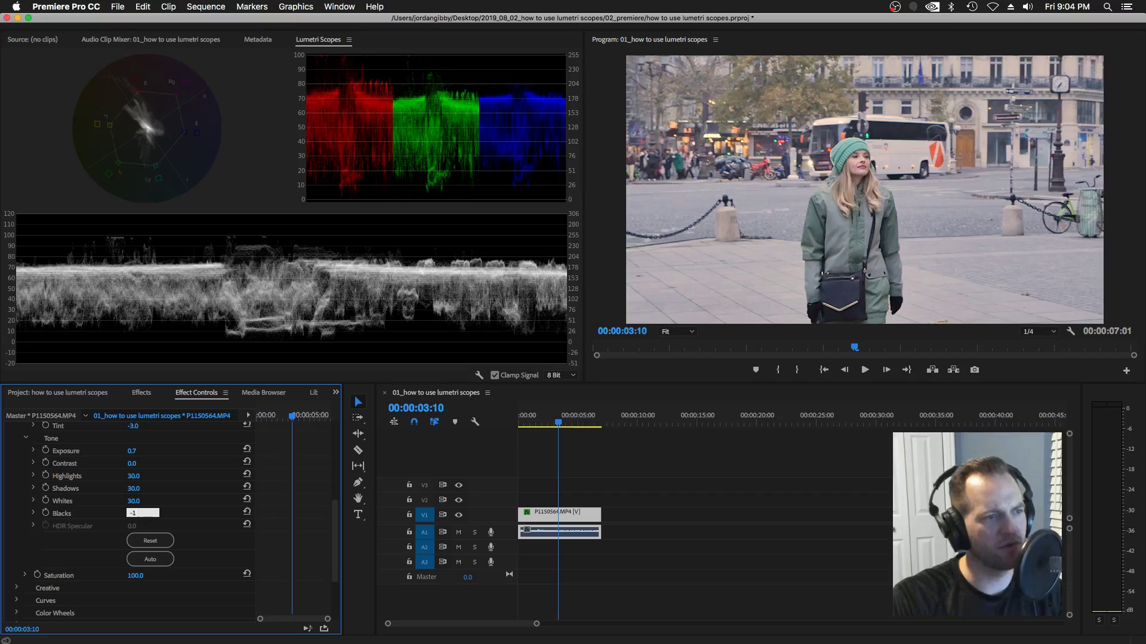
key("Return")
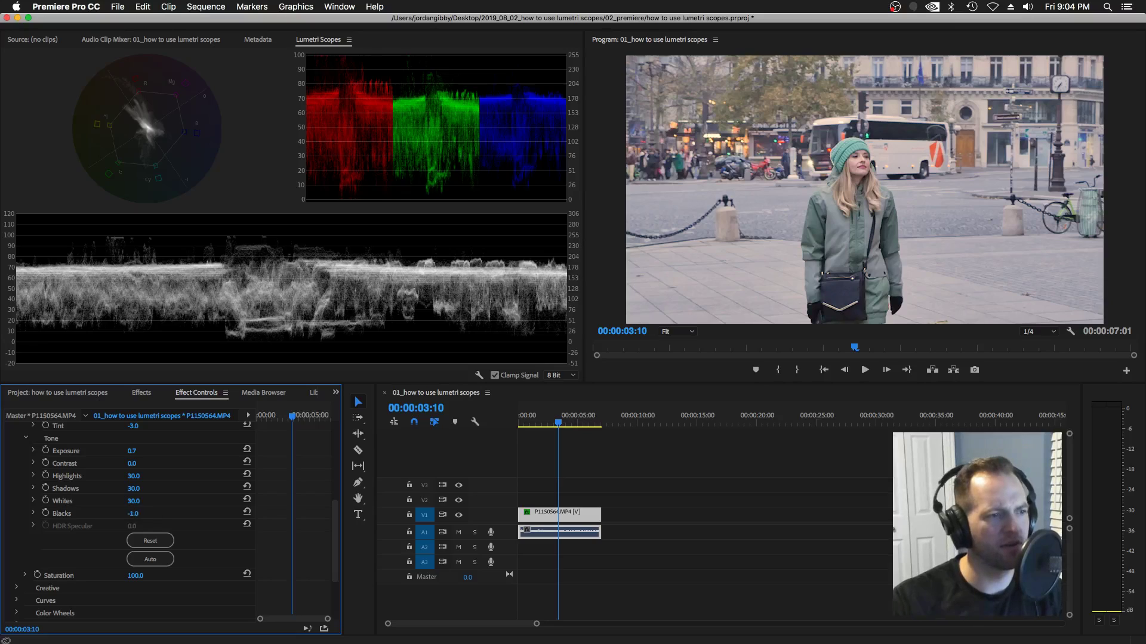
left_click(144, 512)
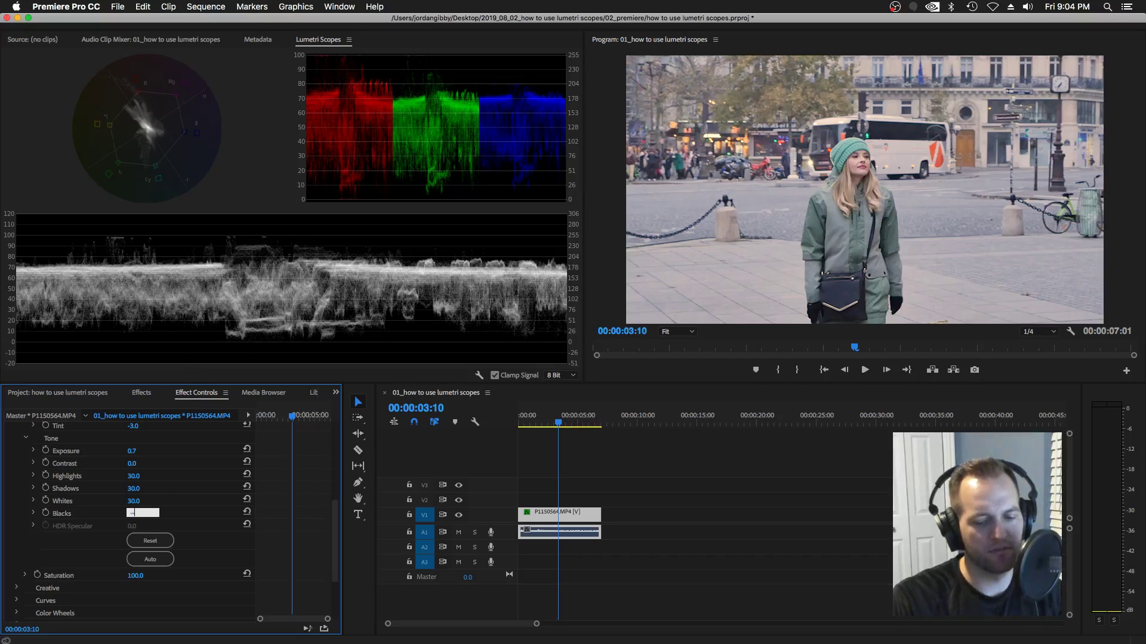
type("0")
key("Return")
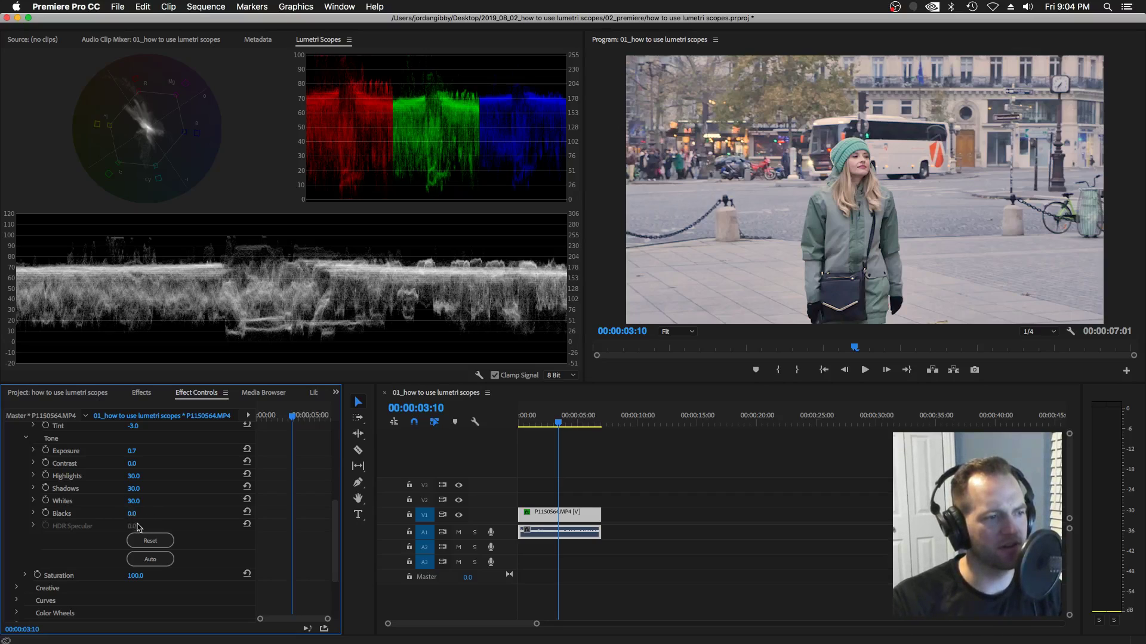
Set the Blacks value to -1.2, and refine it to -1.3.
left_click(133, 513)
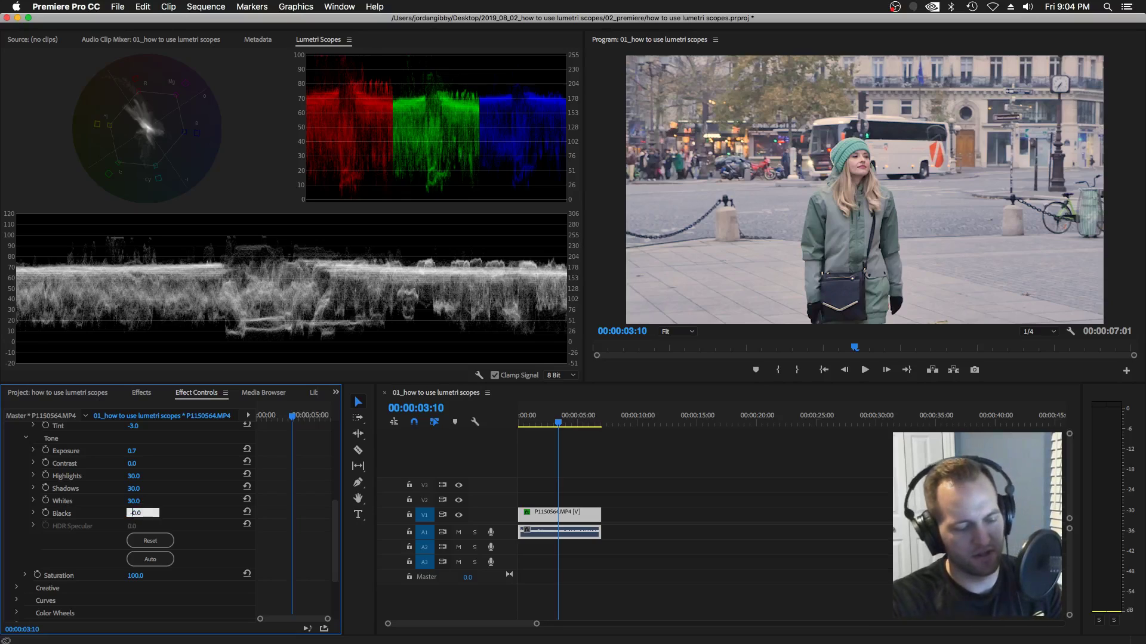
type("-")
type("-")
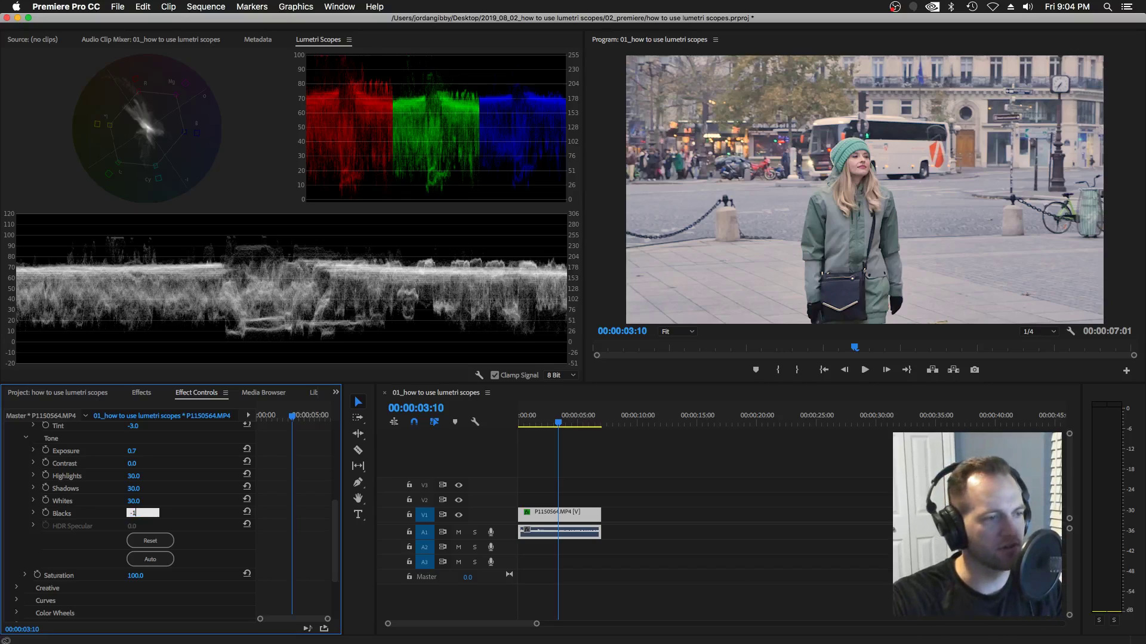
key("Return")
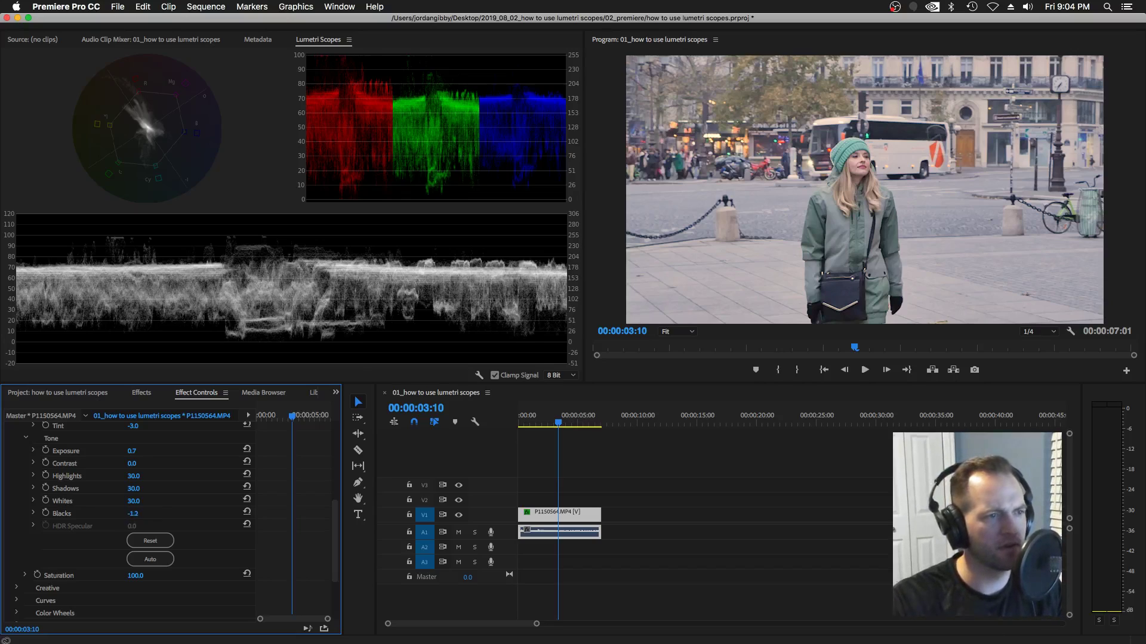
left_click(143, 512)
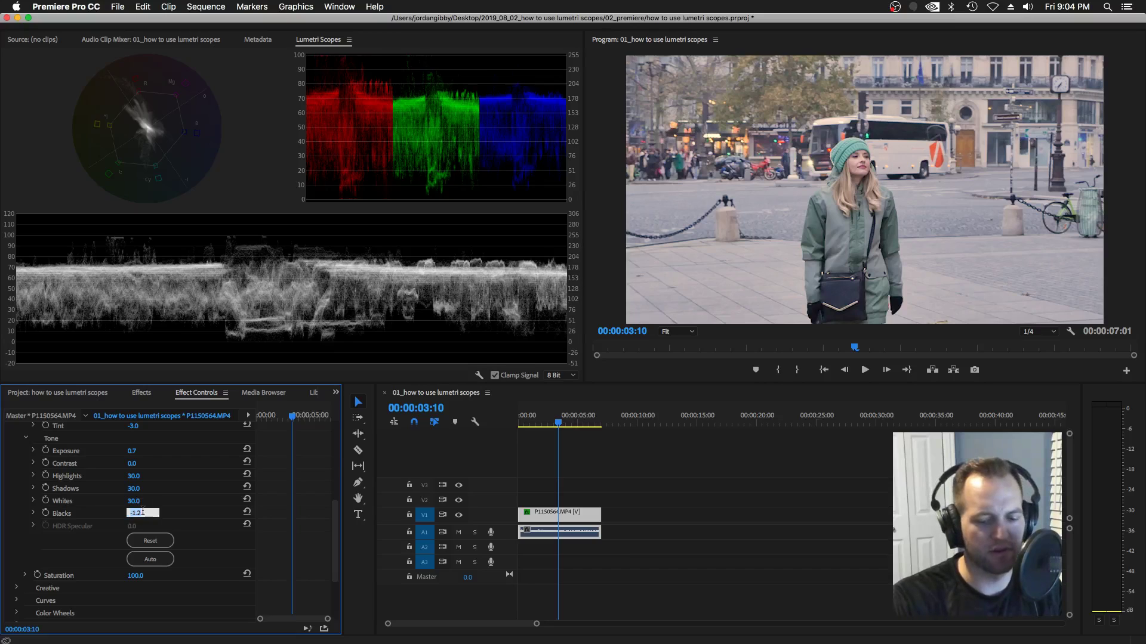
type("-1.3")
key("Return")
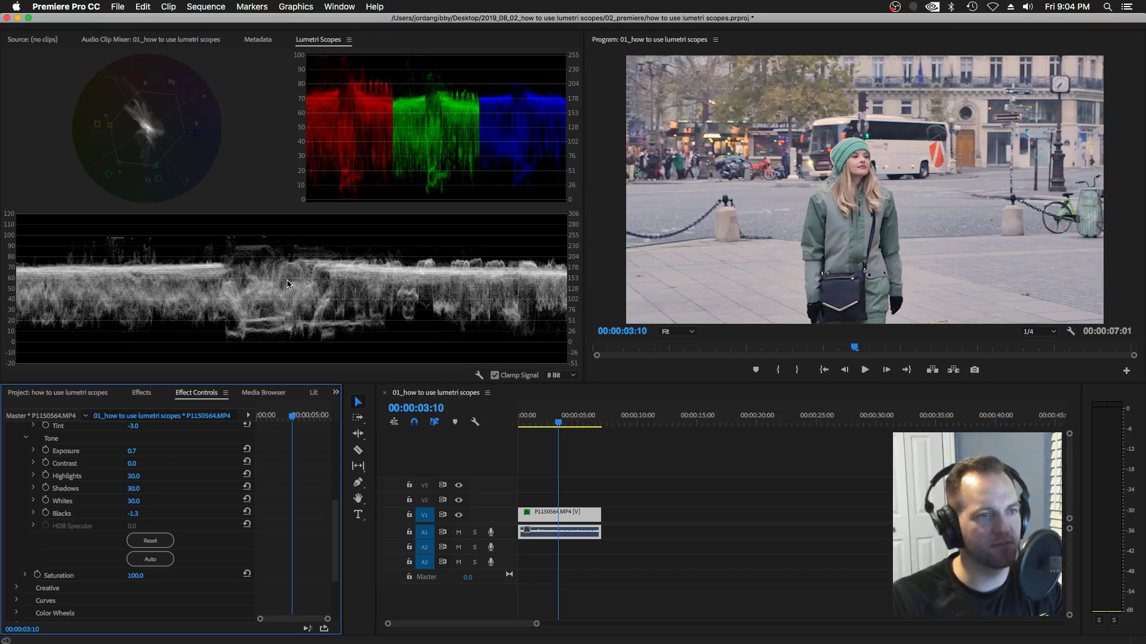
Switch the Lumetri Scopes between full-window and normal size to examine the waveform's black levels, ending at normal size.
key("grave")
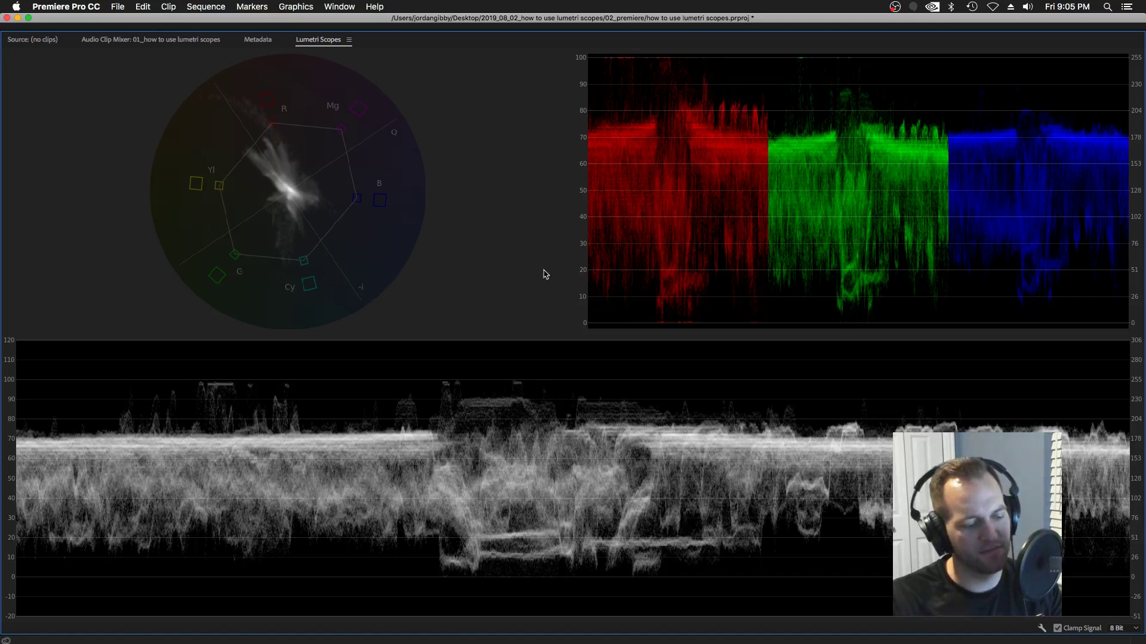
key("grave")
key("grave")
key("grave")
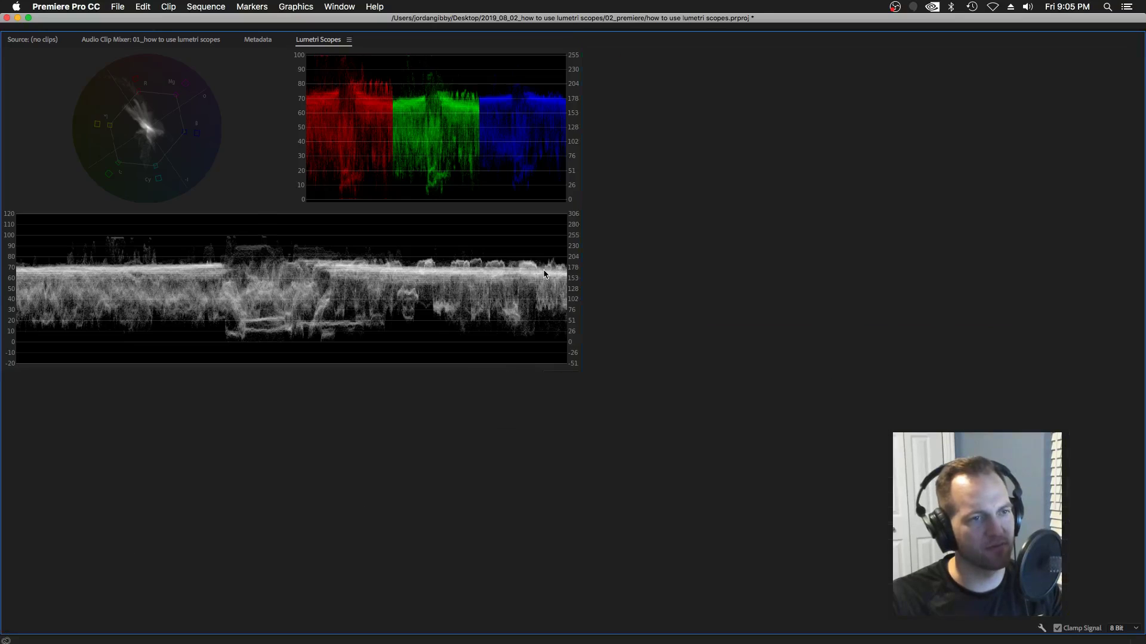
key("grave")
key("grave")
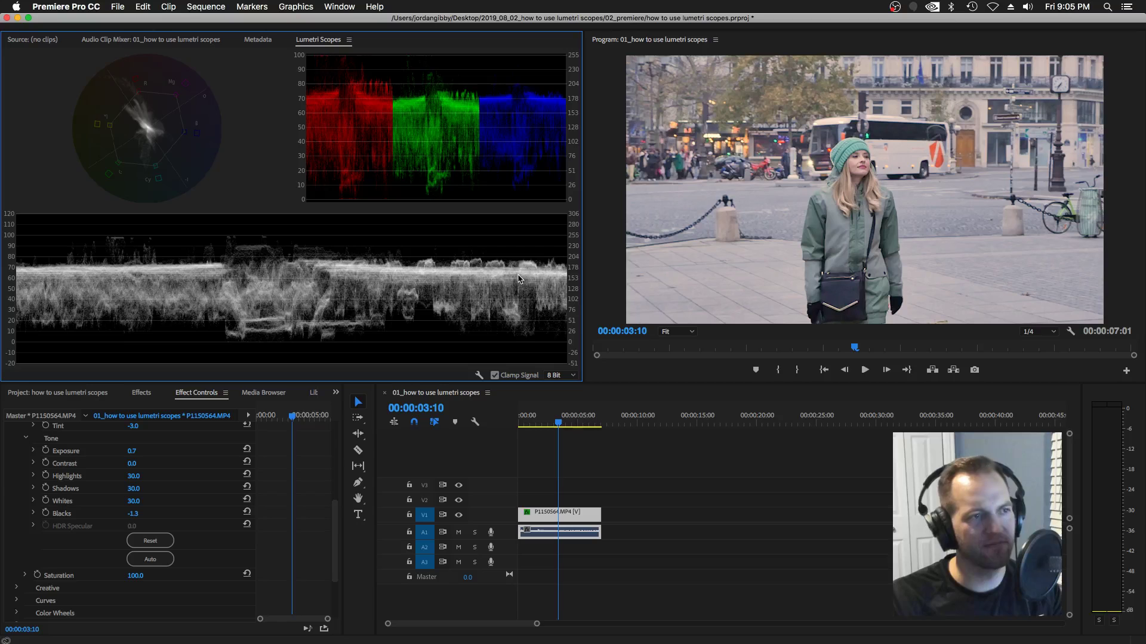
Enlarge the program monitor, set its playback resolution to Full, and restore the normal layout.
key("grave")
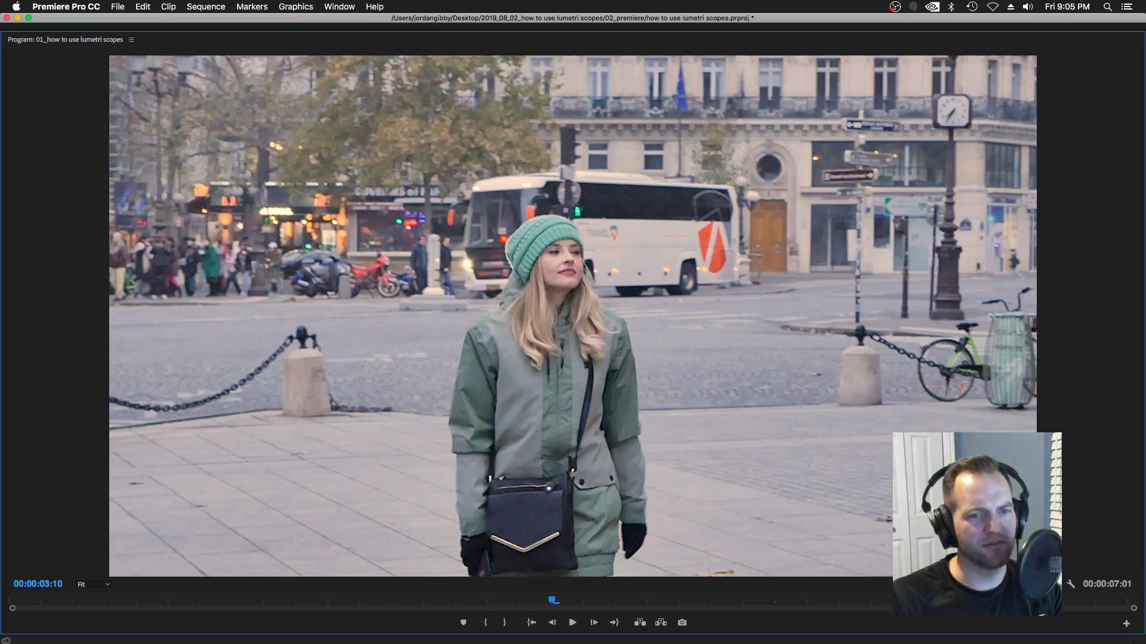
left_click(1039, 584)
left_click(1039, 596)
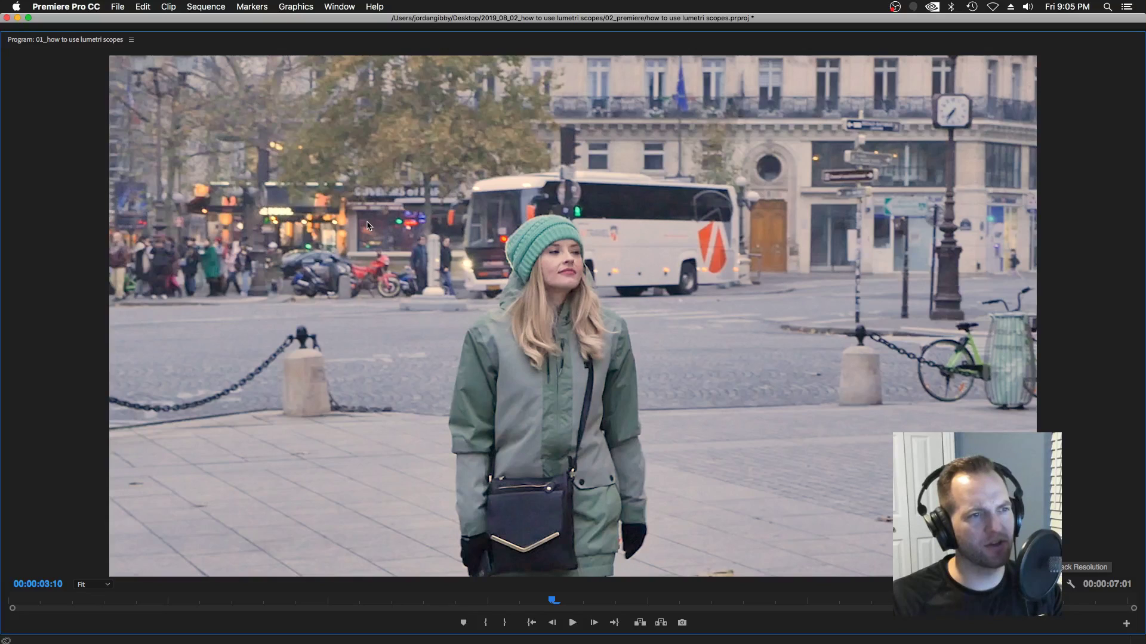
key("grave")
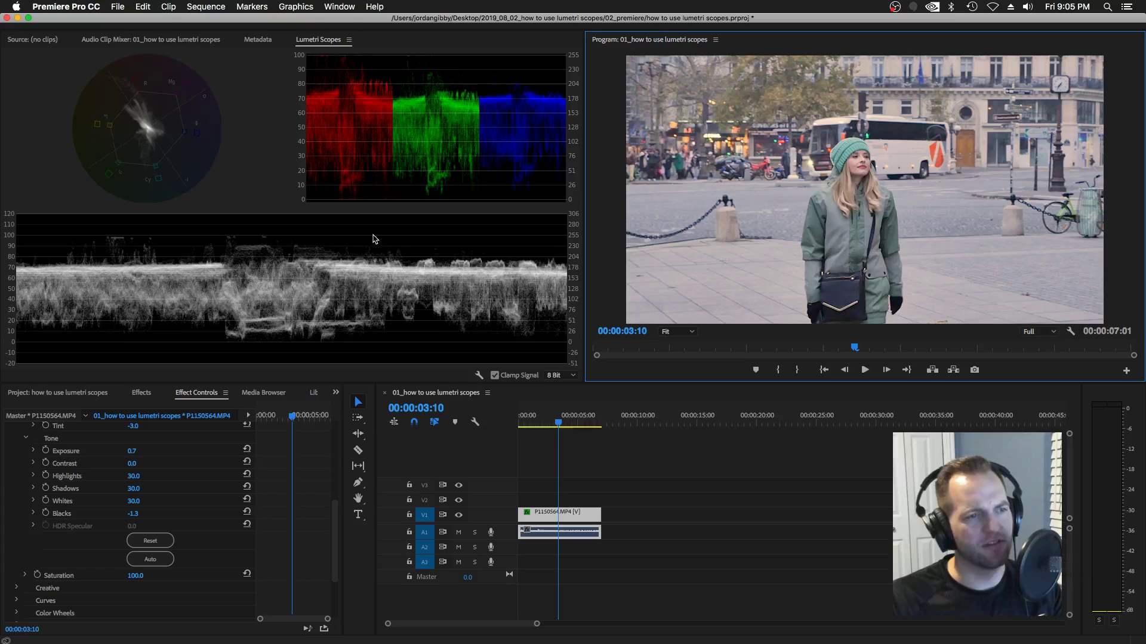
Toggle the Lumetri Color effect off and on to compare the uncorrected and corrected frame, leaving the effect enabled.
scroll(271, 514, "up", 8)
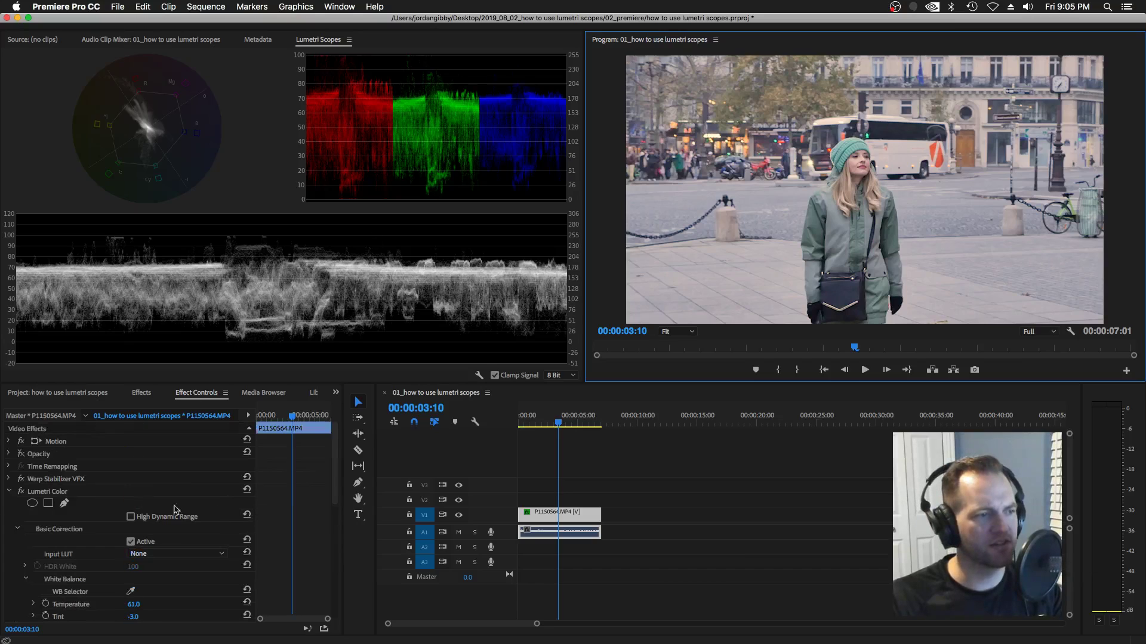
left_click(18, 493)
left_click(19, 494)
left_click(19, 494)
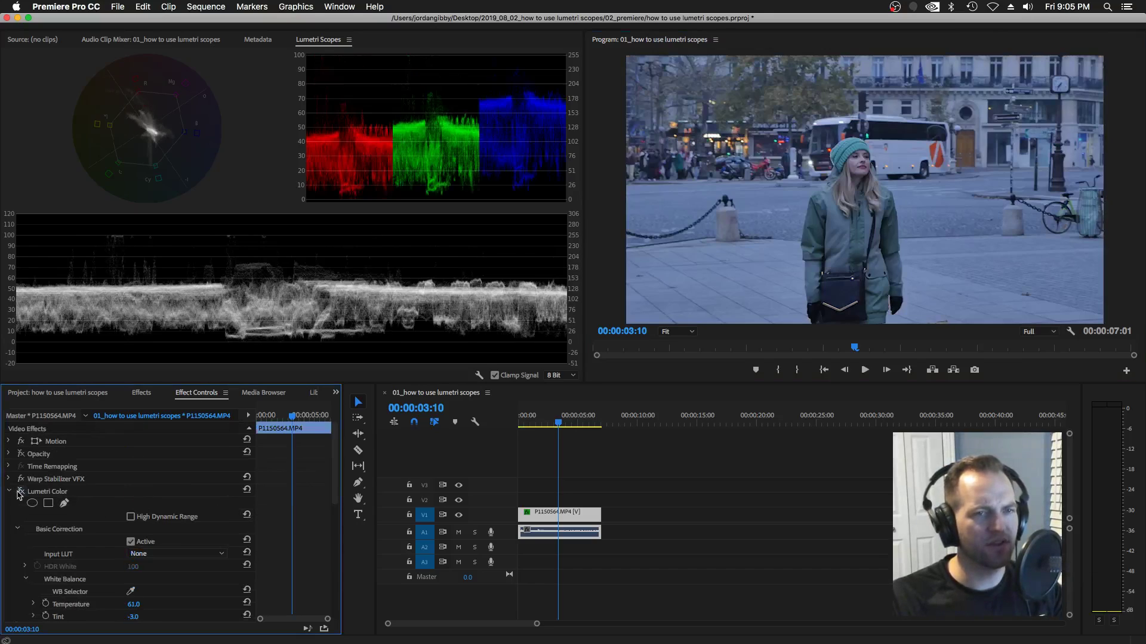
left_click(18, 493)
left_click(19, 494)
left_click(18, 493)
left_click(18, 493)
left_click(18, 494)
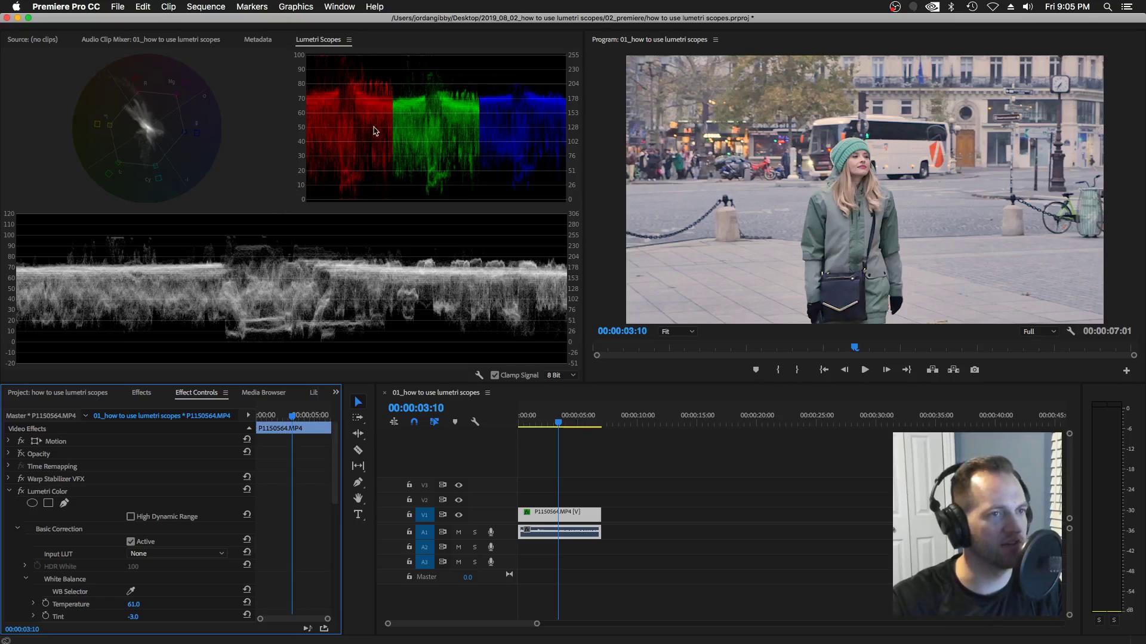
Play the corrected clip from its start several times to examine how the scopes behave across the shot.
left_click(554, 529)
left_click_drag(558, 422, 518, 422)
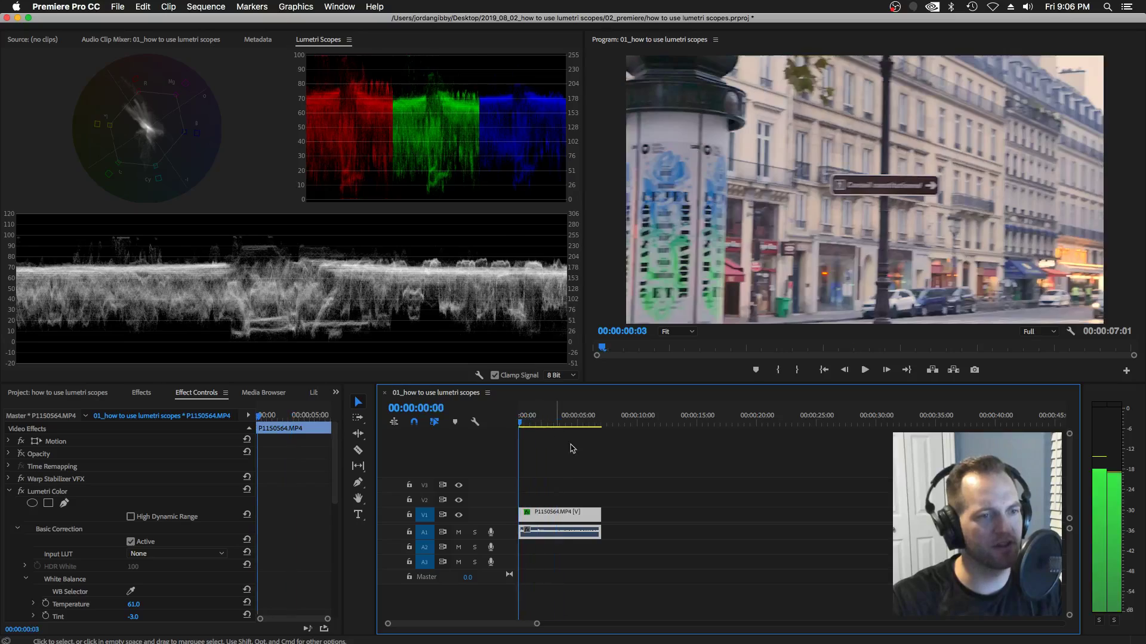
key("space")
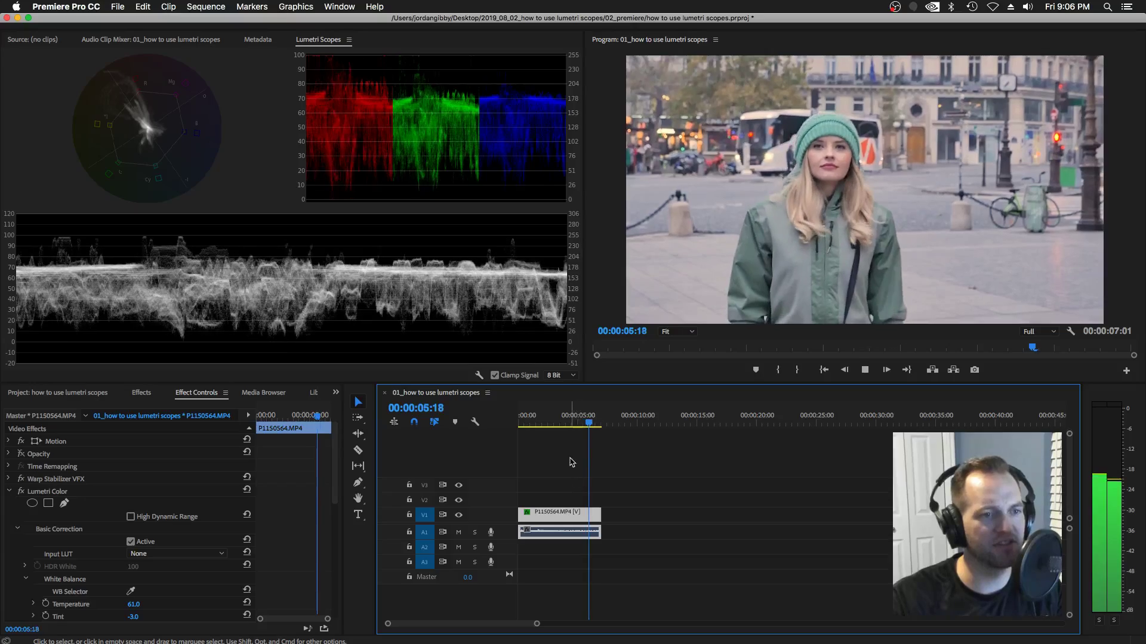
left_click_drag(558, 421, 534, 430)
key("space")
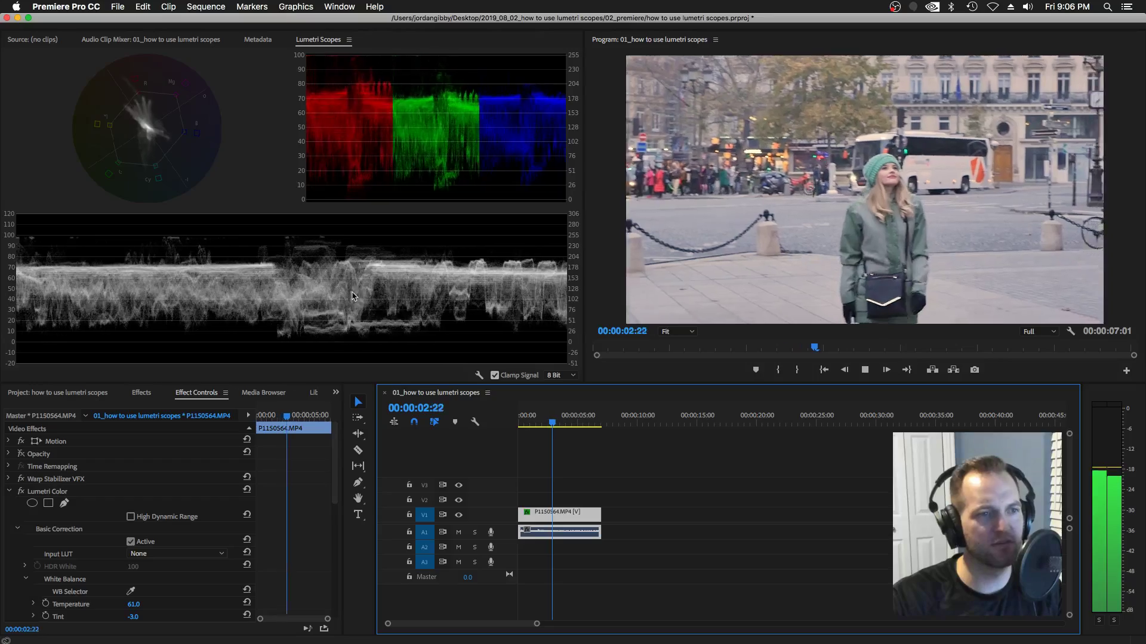
key("space")
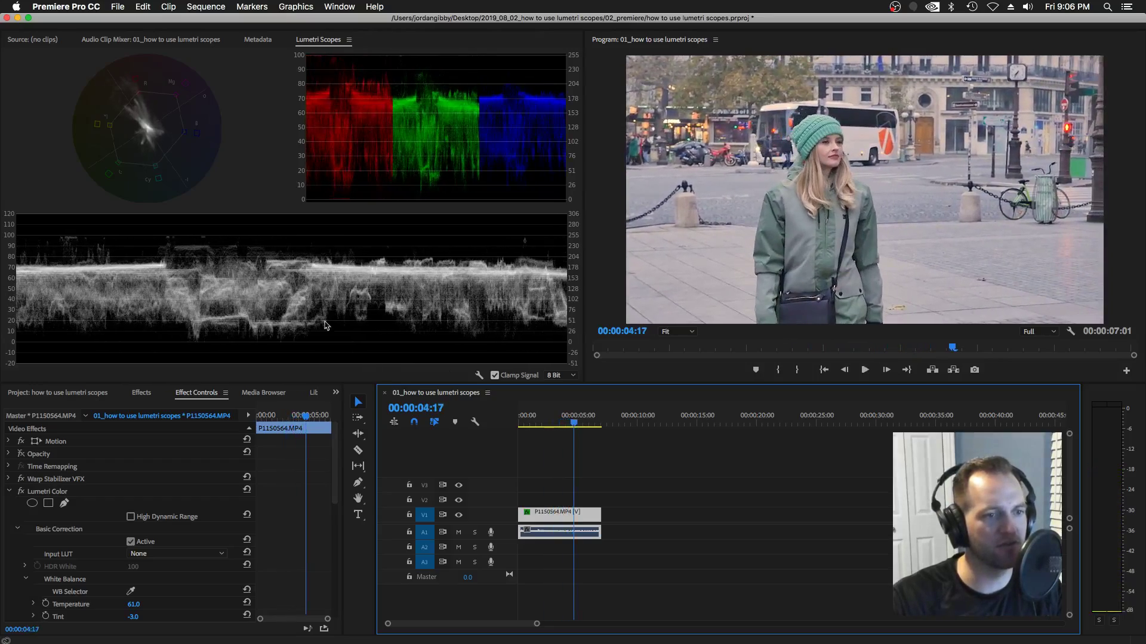
key("Home")
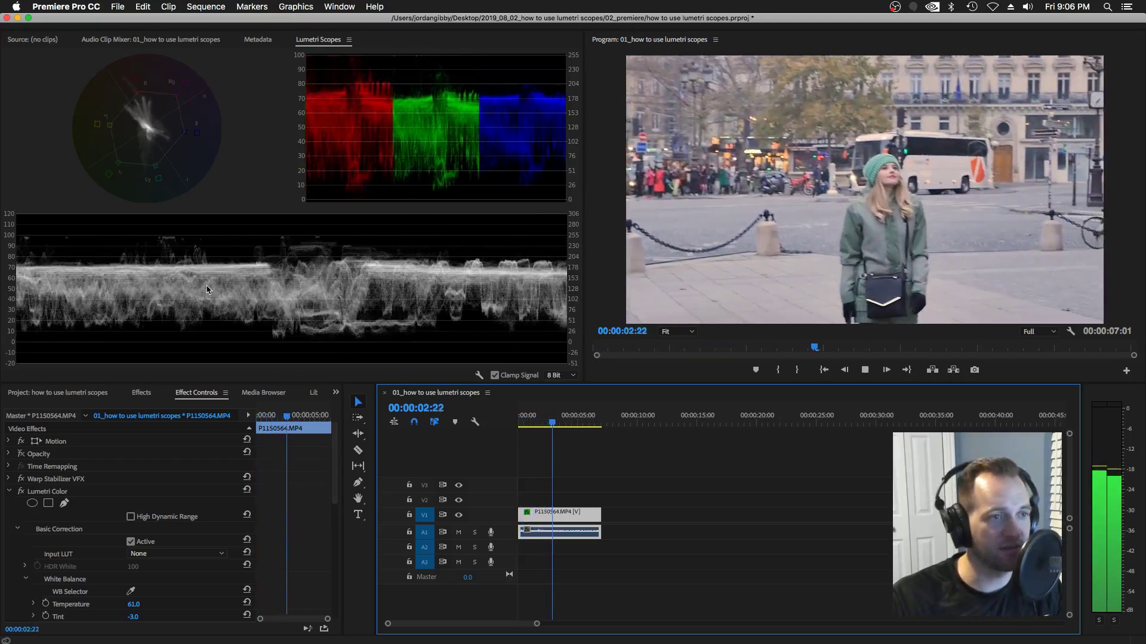
key("space")
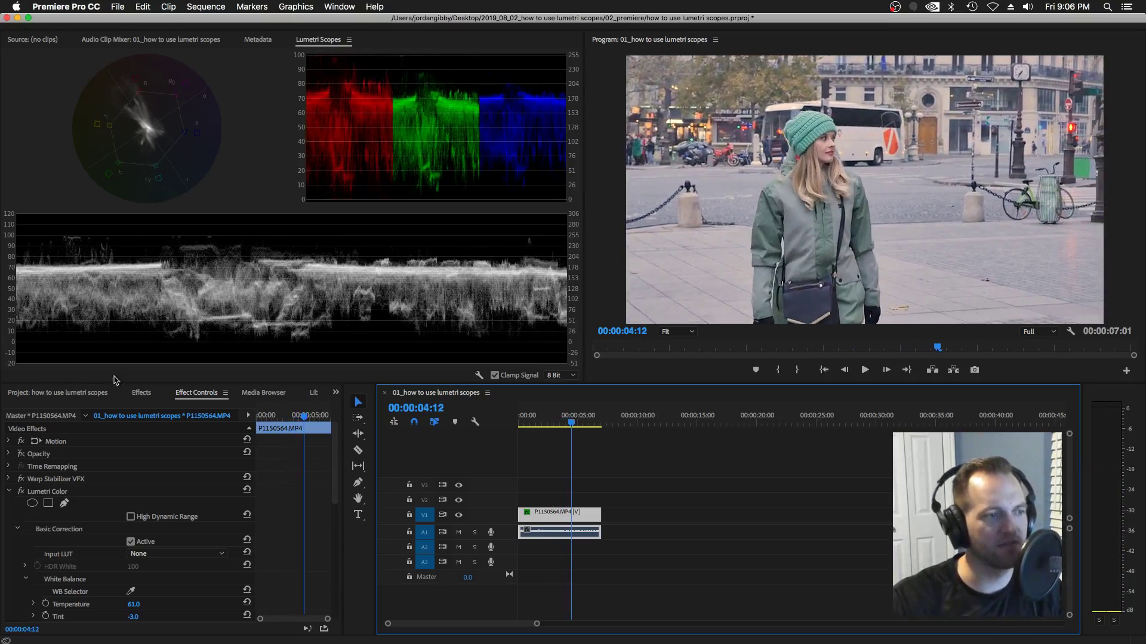
Play the clip from the start with Lumetri Color disabled, and re-enable the effect during playback to compare.
left_click(22, 497)
key("Home")
key("space")
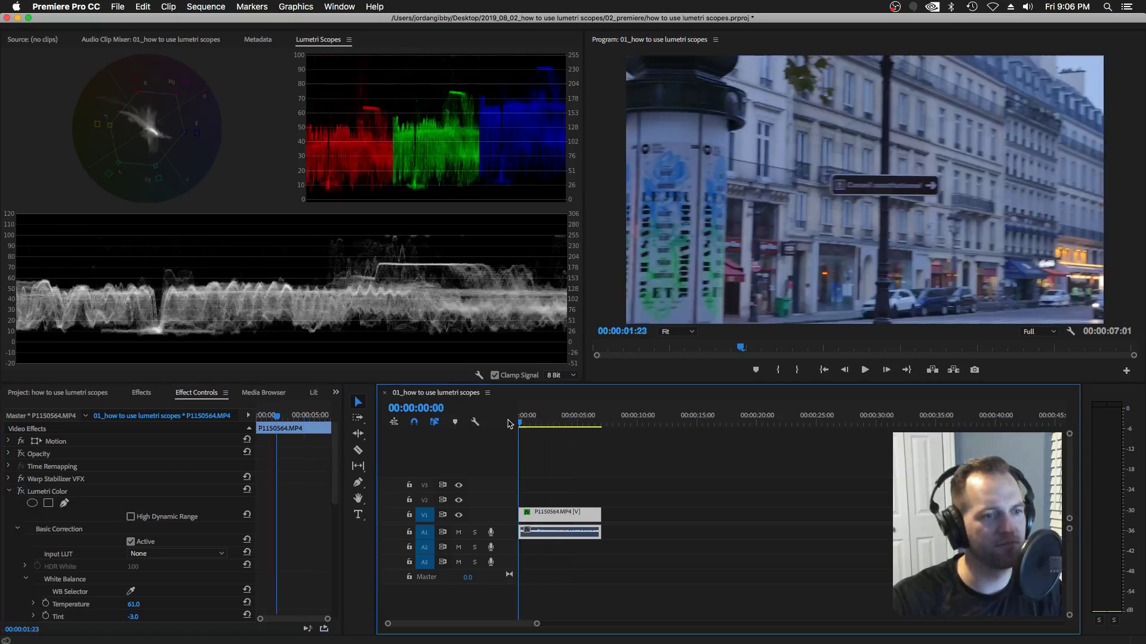
left_click(23, 497)
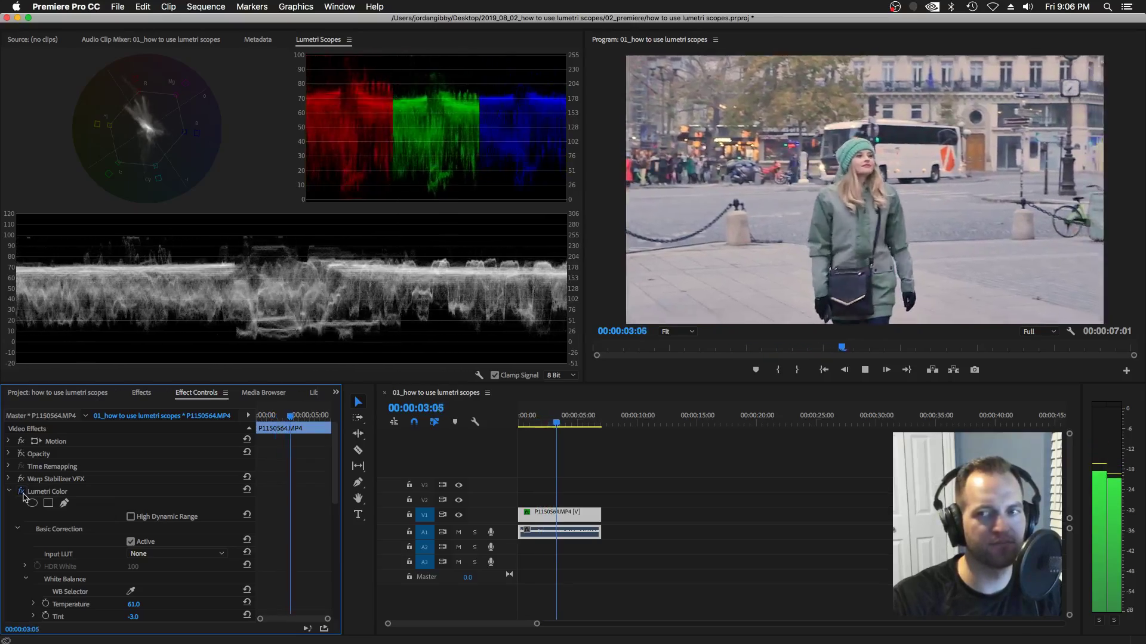
key("space")
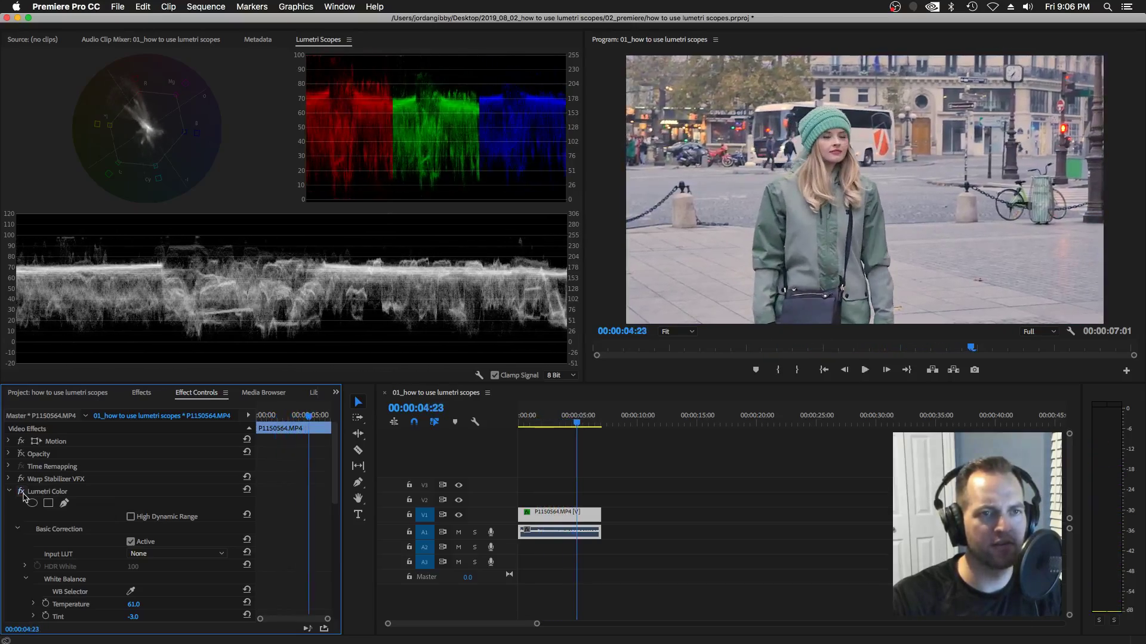
Move the playhead to 00:00:04:10 and correct "puma values" to "luma values" in the Stickies checklist.
left_click_drag(579, 428, 571, 427)
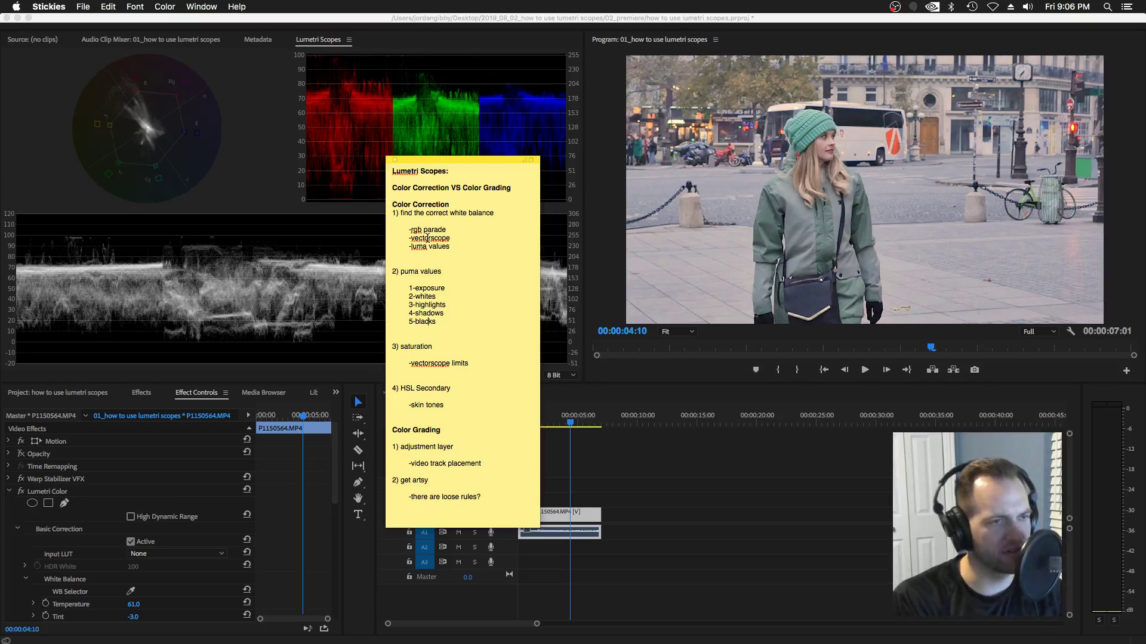
left_click(401, 271)
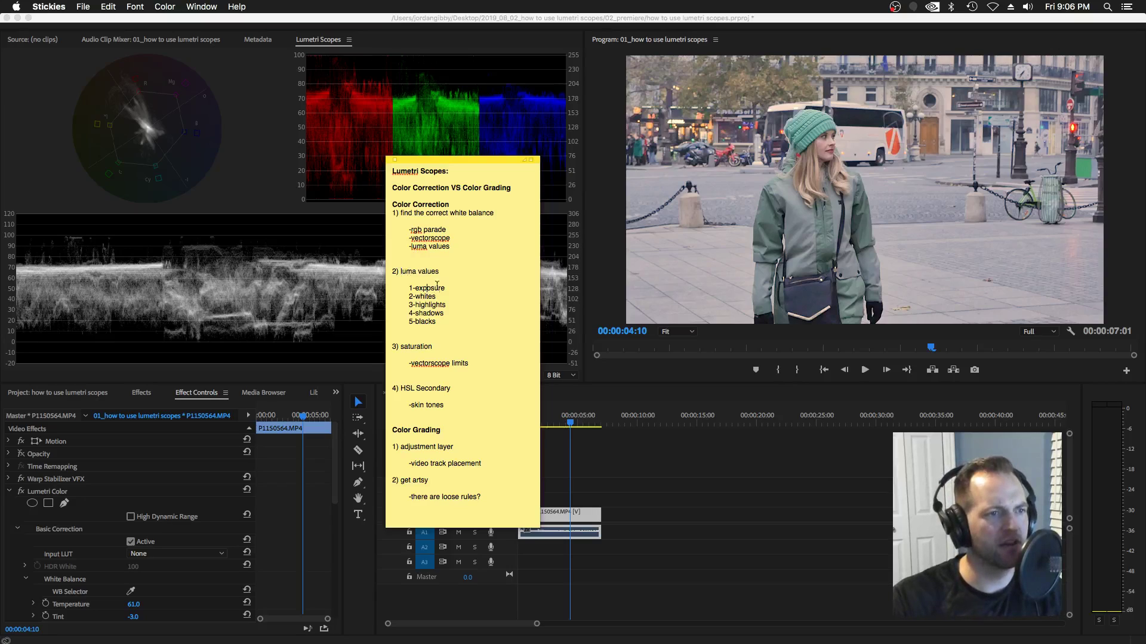
Review the luma values items in the checklist by highlighting exposure, whites, highlights, shadows and blacks in turn.
triple_click(412, 288)
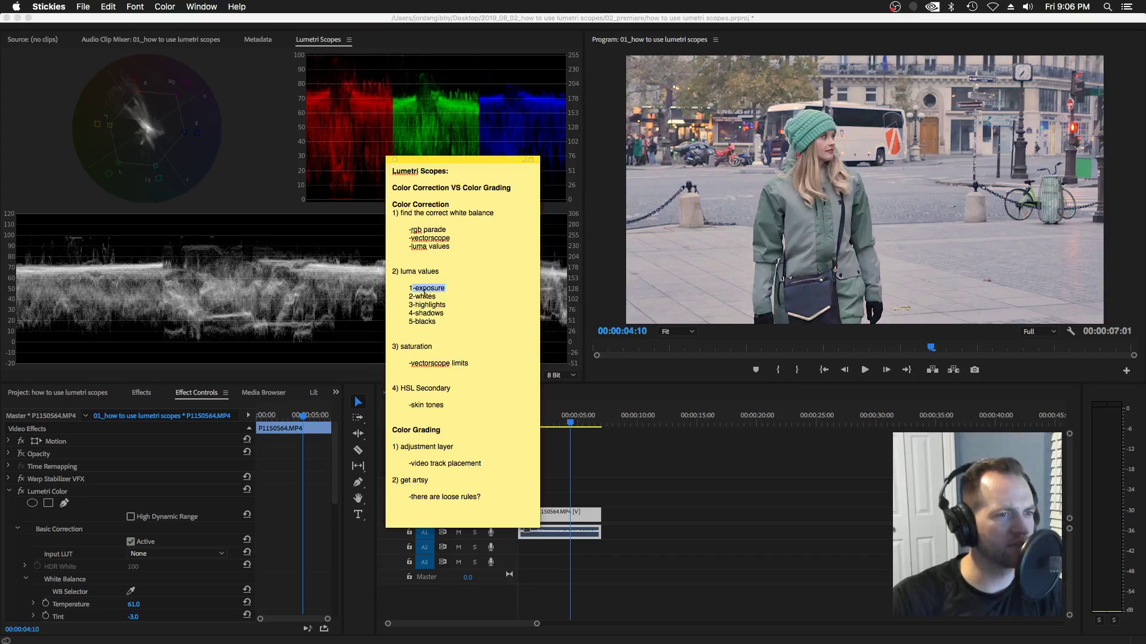
triple_click(418, 296)
triple_click(418, 305)
triple_click(418, 314)
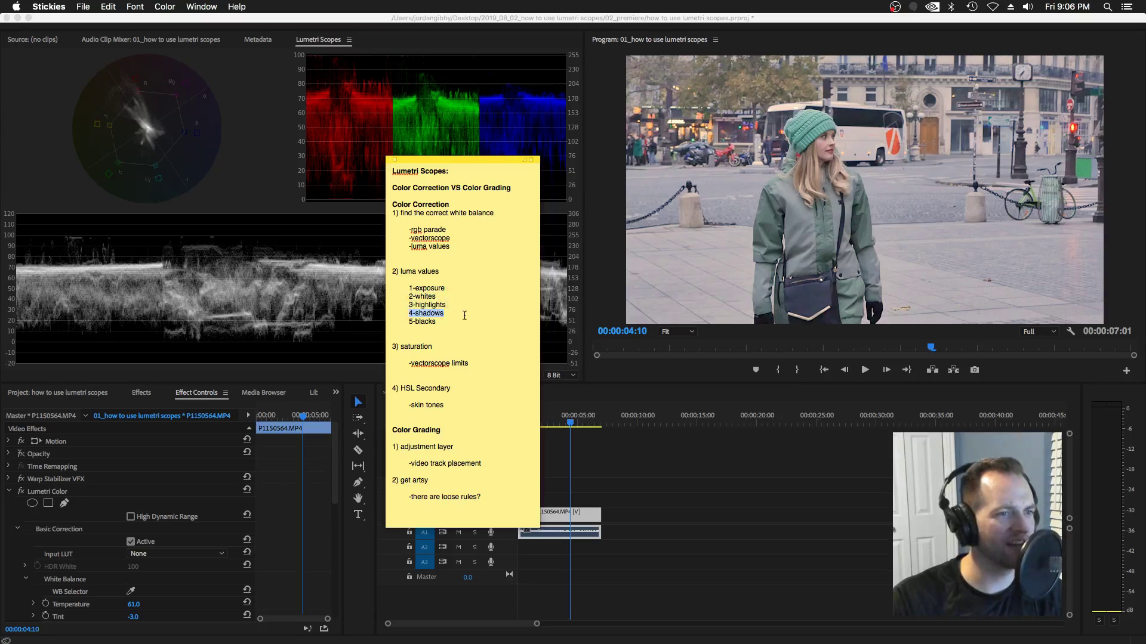
triple_click(415, 321)
left_click(474, 312)
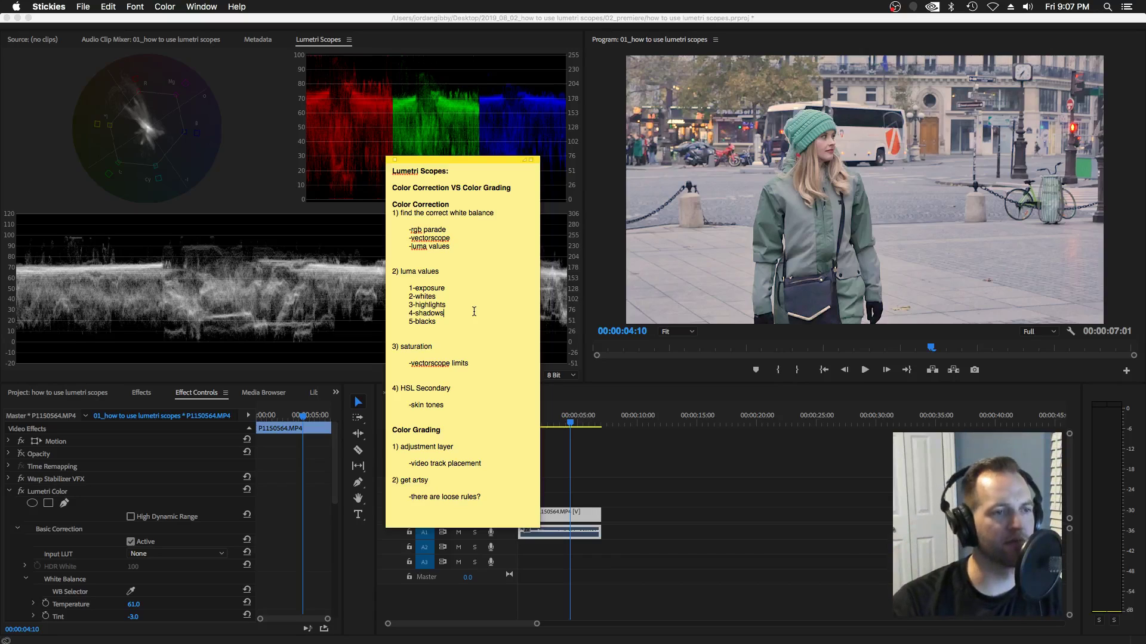
Review the vectorscope limits and vectorscope items in the Stickies checklist, moving the note aside, and hide the note.
left_click(414, 366)
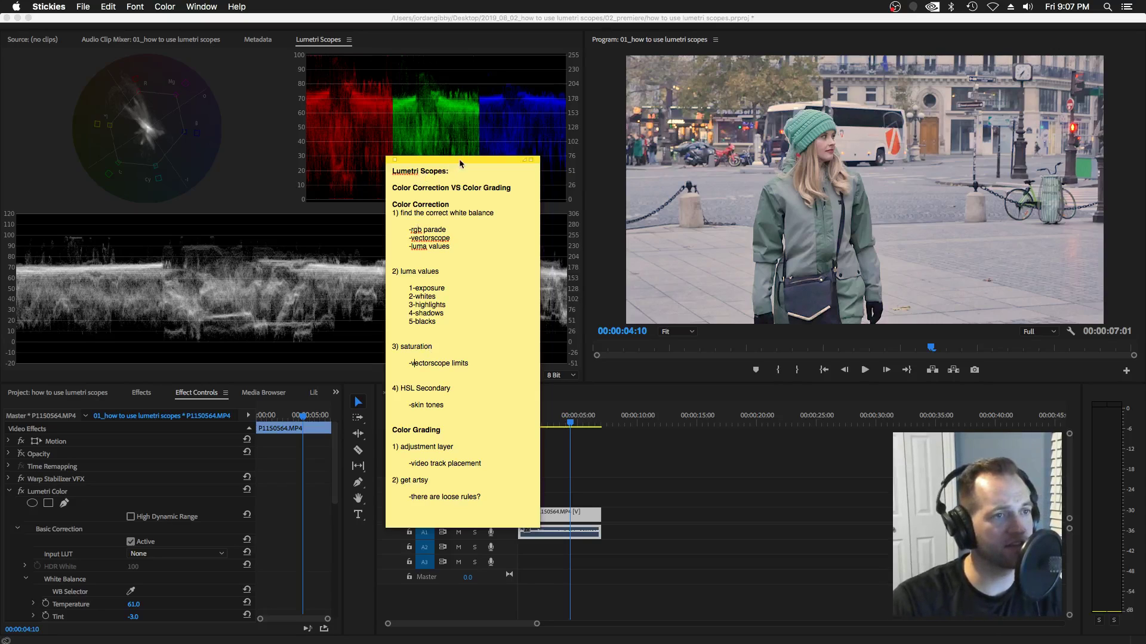
left_click_drag(460, 164, 299, 179)
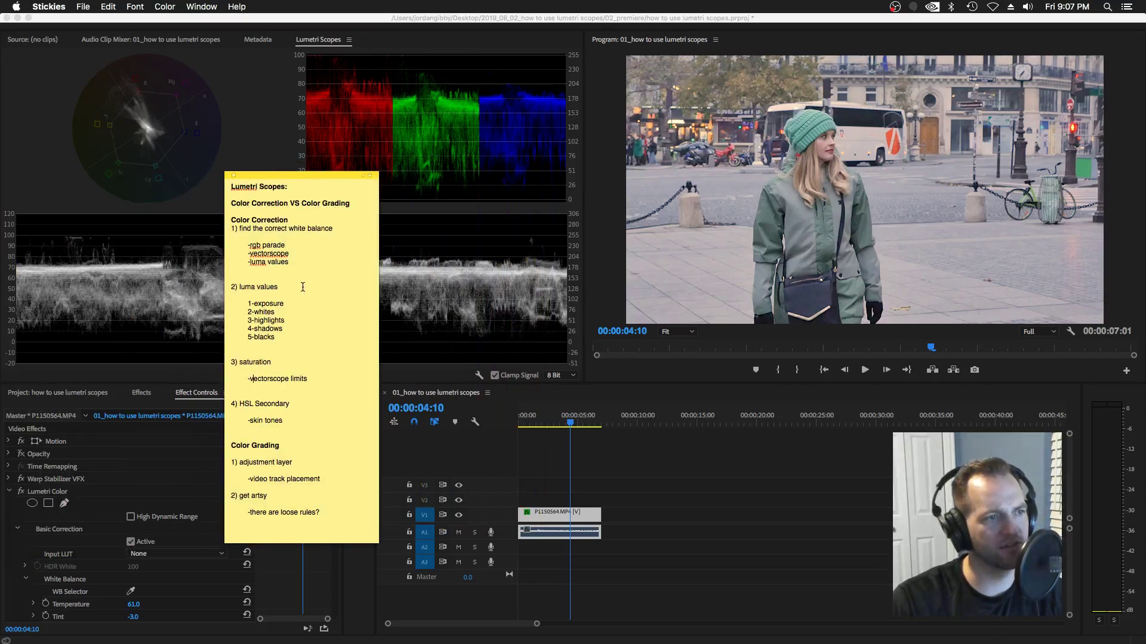
left_click_drag(290, 254, 237, 251)
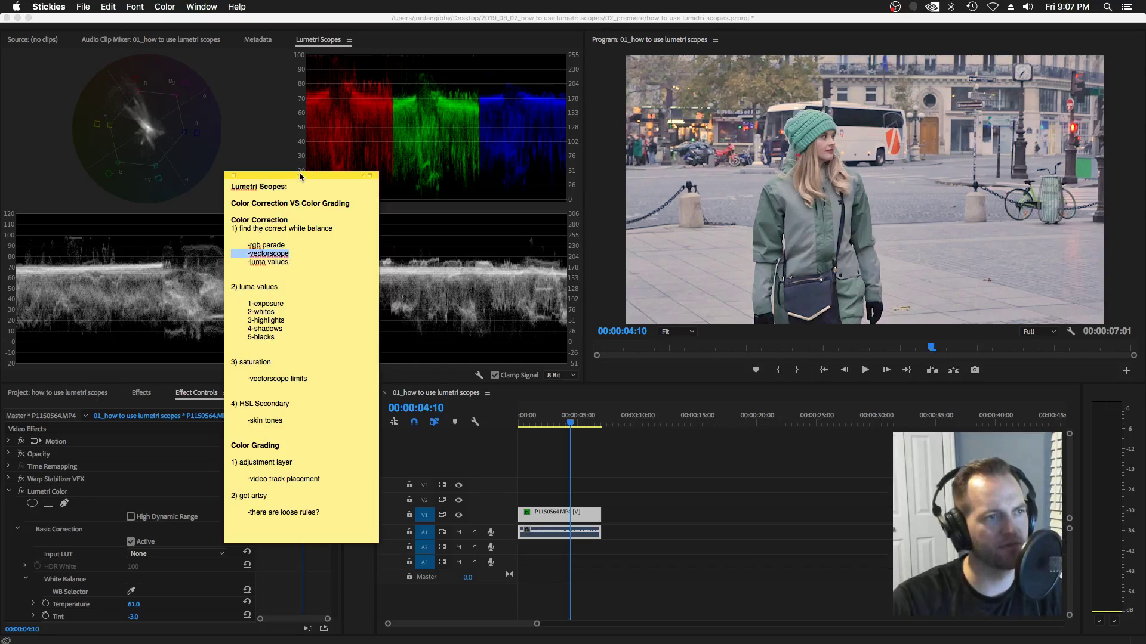
mouse_move(301, 176)
left_mouse_down()
mouse_move(12, 177)
mouse_move(307, 193)
left_mouse_up()
left_click(304, 286)
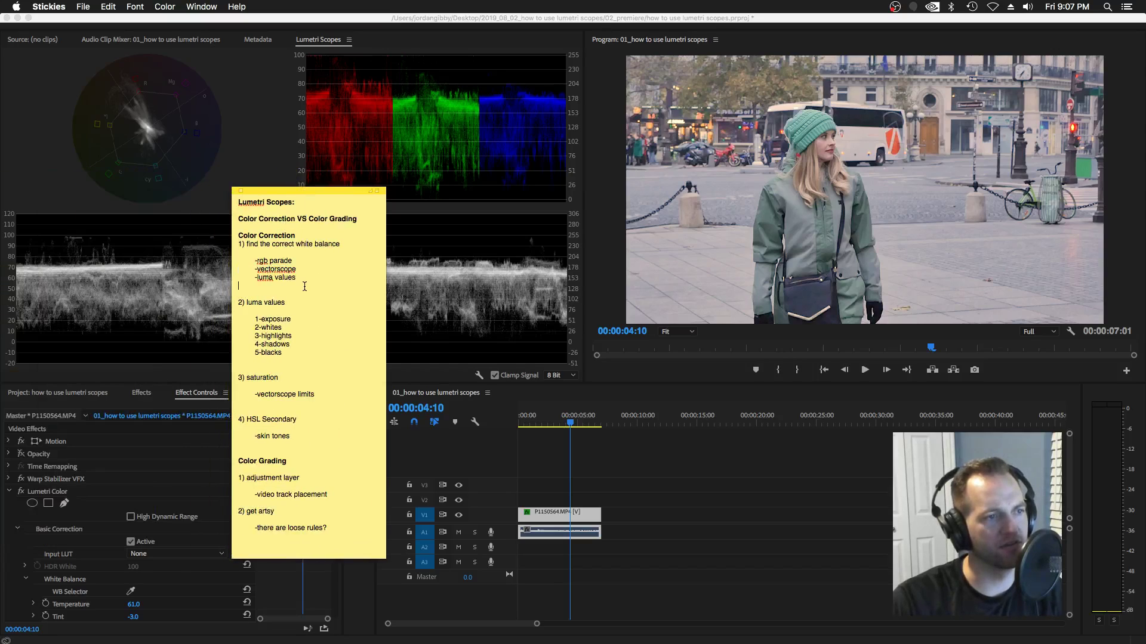
key("super+h")
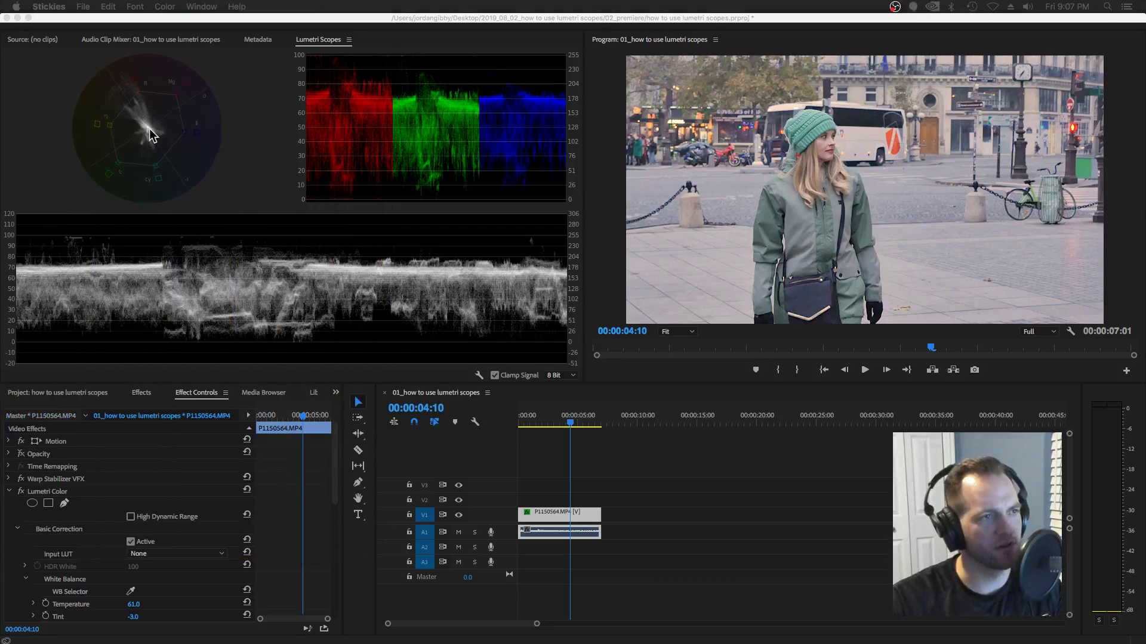
Enlarge Lumetri Scopes to examine the vectorscope's saturation limits, and restore the normal layout.
left_click(168, 137)
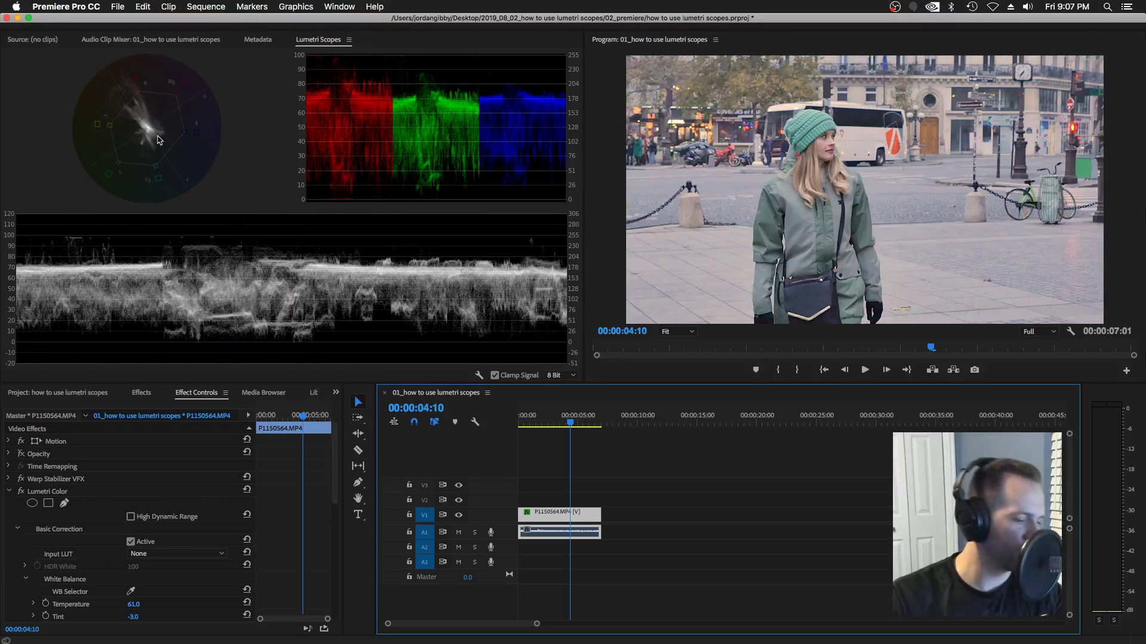
key("grave")
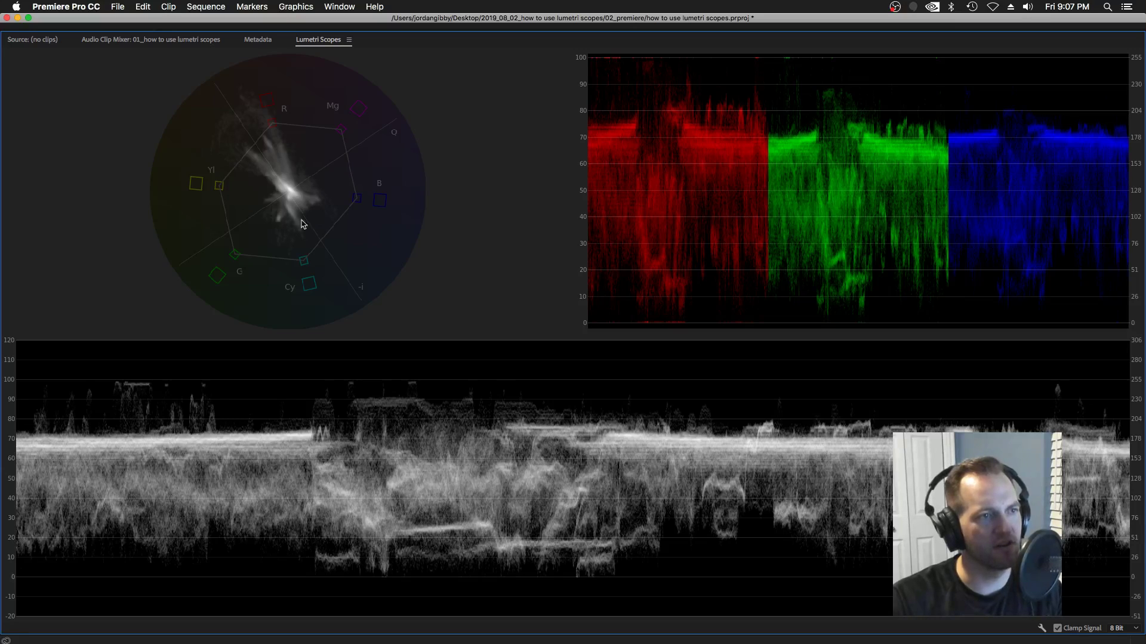
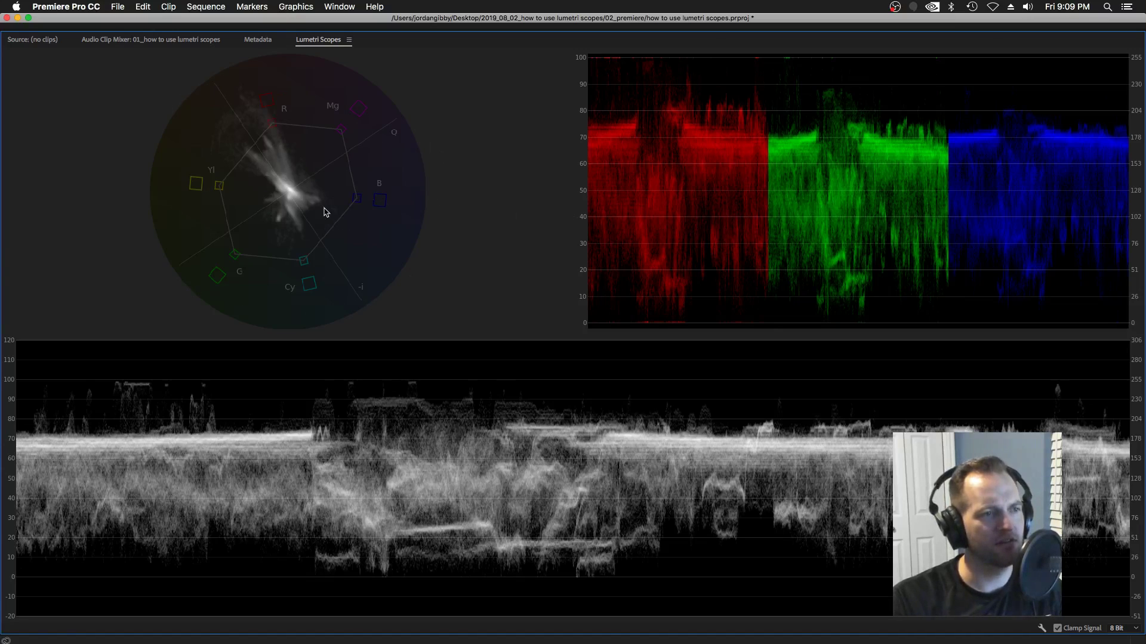
key("grave")
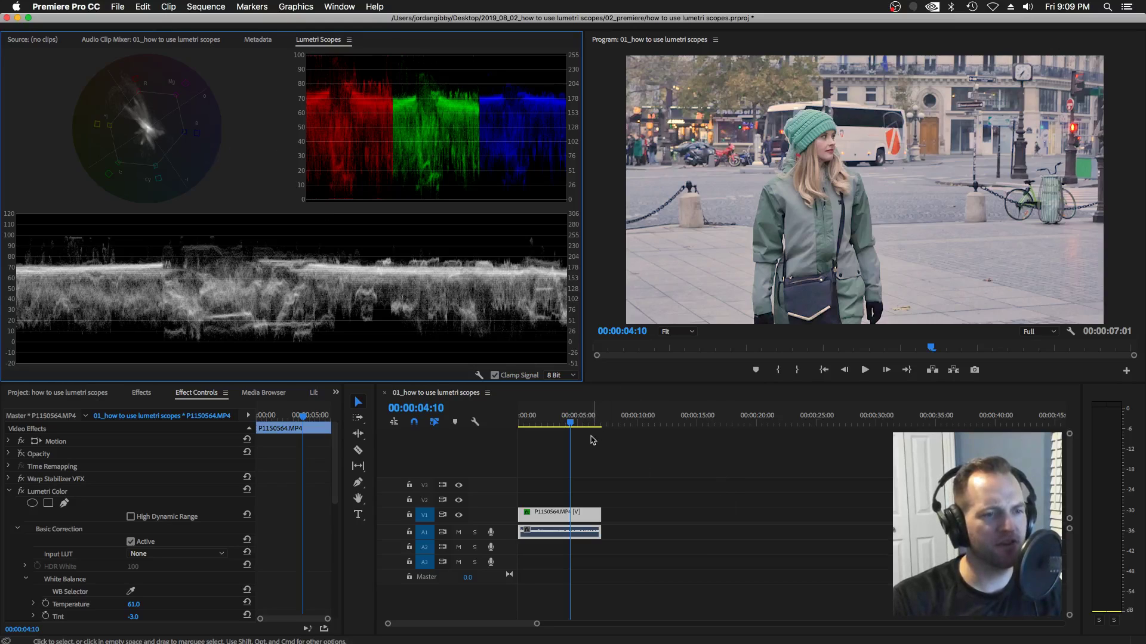
Play the clip from its start to examine how the vectorscope trace behaves as the shot changes.
left_click_drag(571, 425, 567, 426)
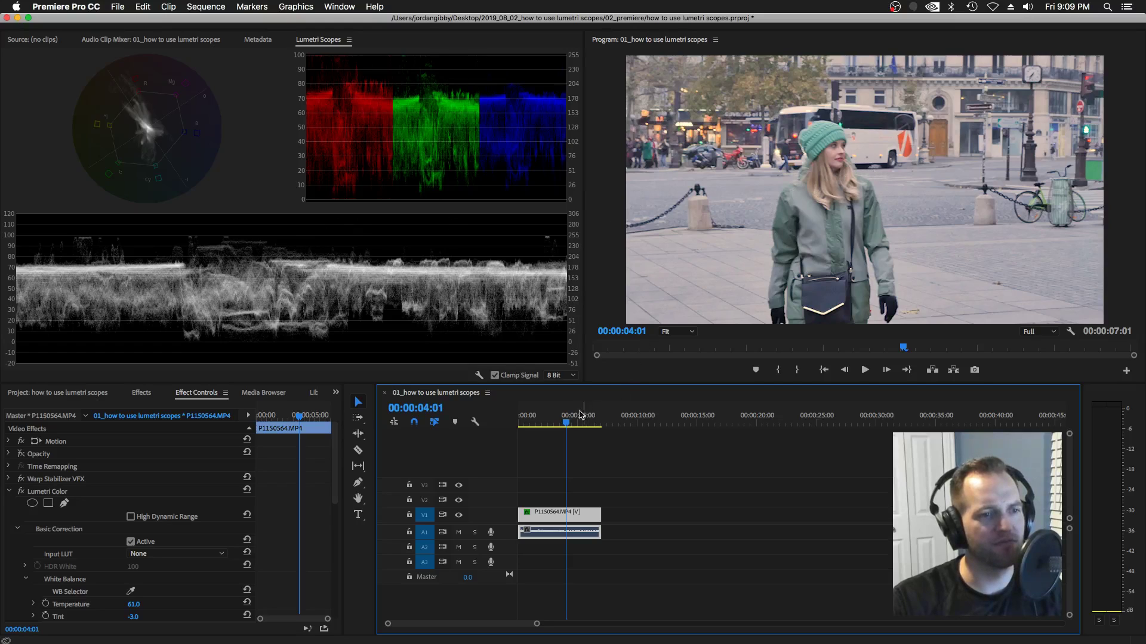
left_click_drag(566, 425, 497, 424)
key("space")
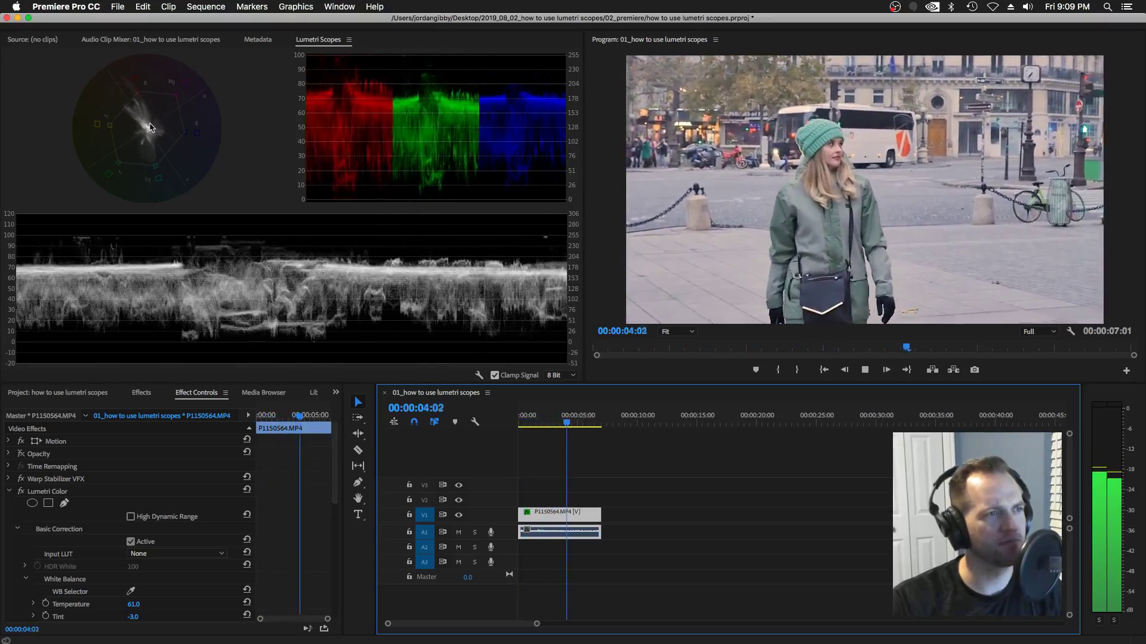
key("space")
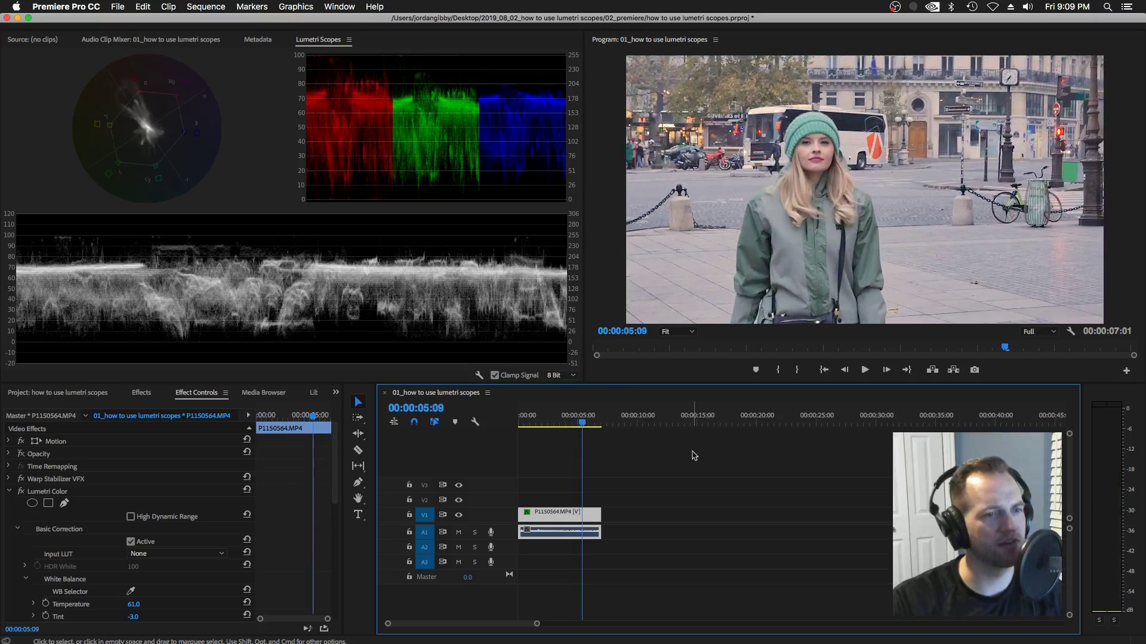
Move the playhead to 00:00:03:01 and examine this frame's vectorscope in the enlarged scopes, leaving Lumetri Color's Saturation unedited.
left_click_drag(582, 424, 557, 428)
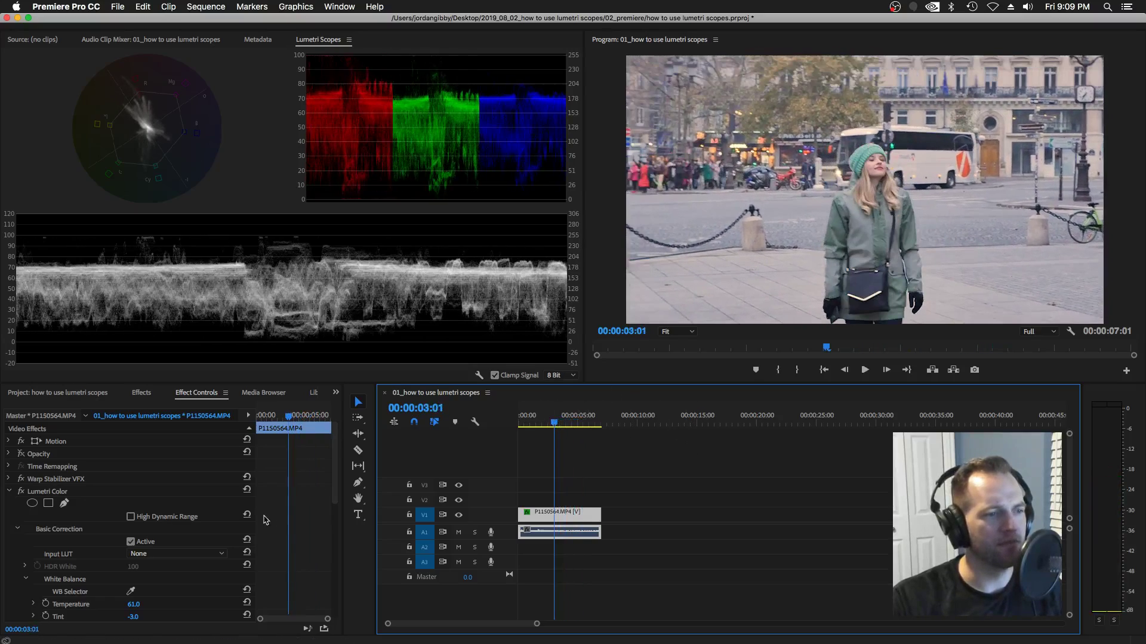
scroll(285, 519, "down", 5)
scroll(285, 519, "down", 8)
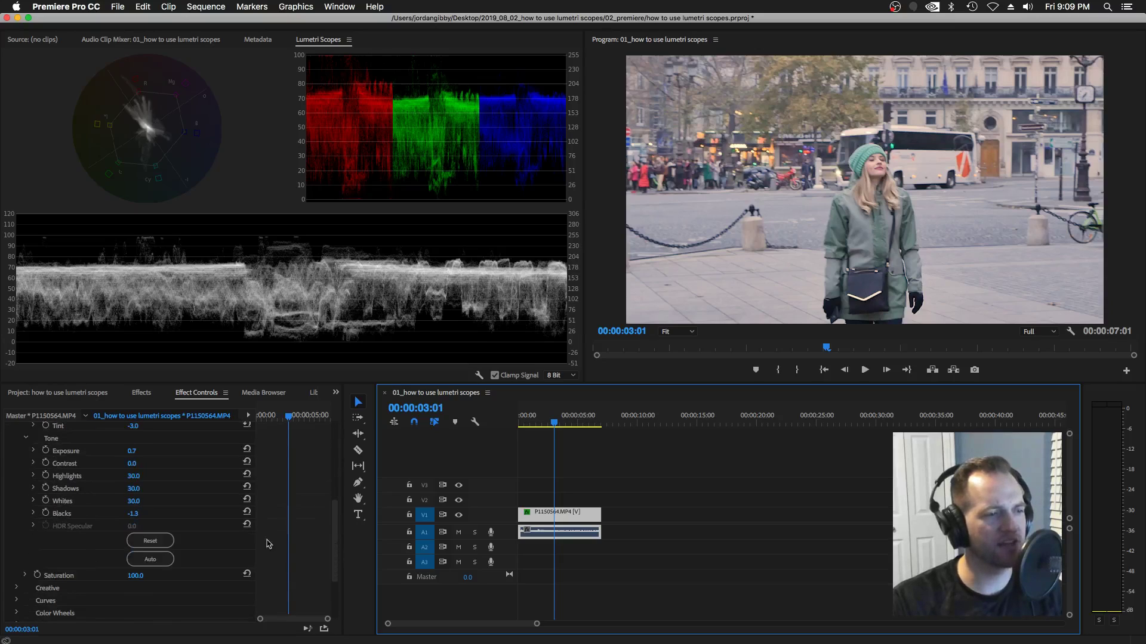
left_click(135, 575)
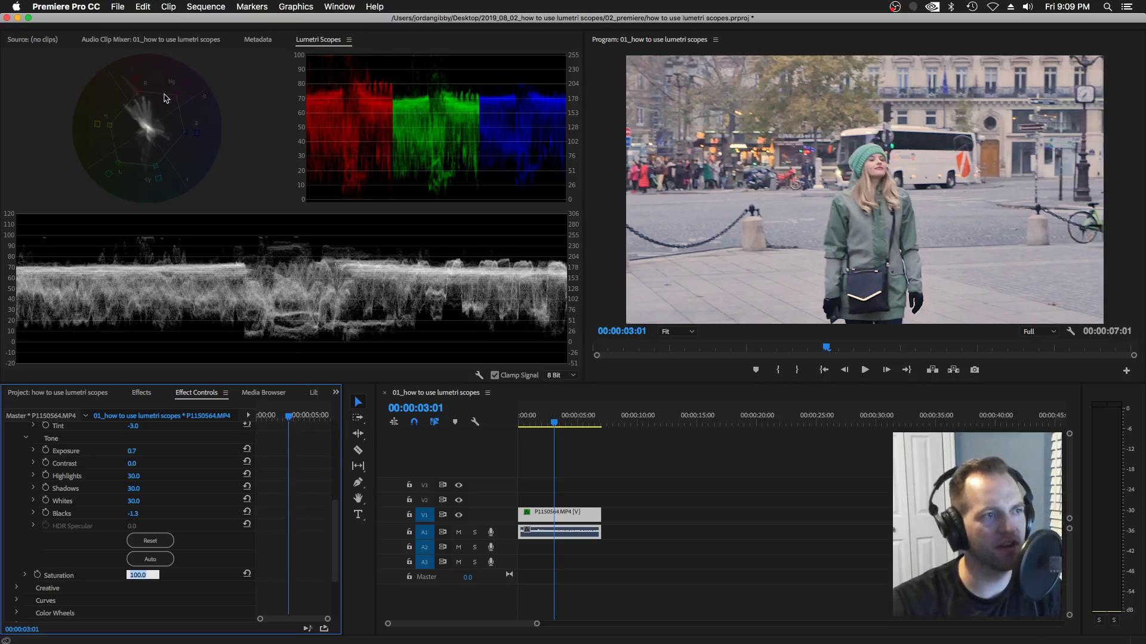
left_click(130, 575)
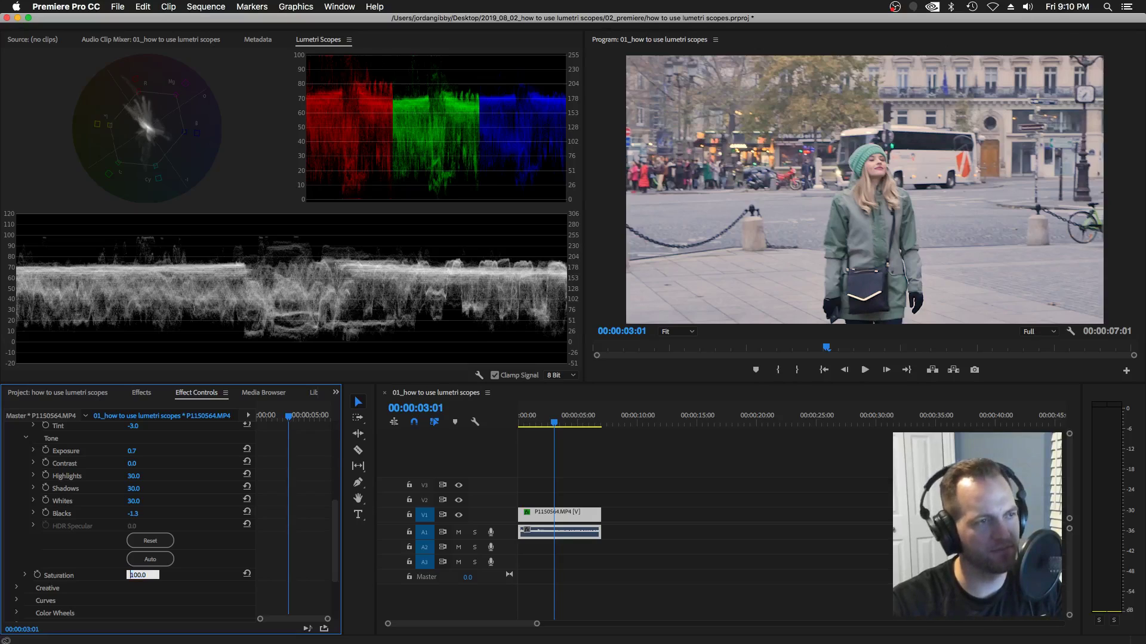
left_click(143, 129)
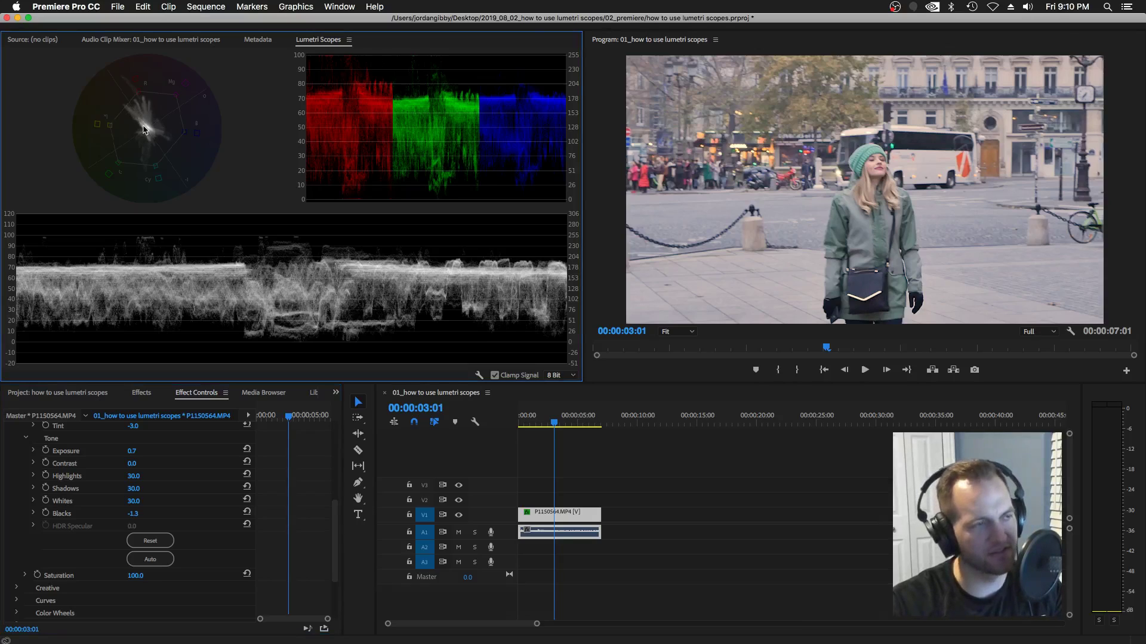
key("grave")
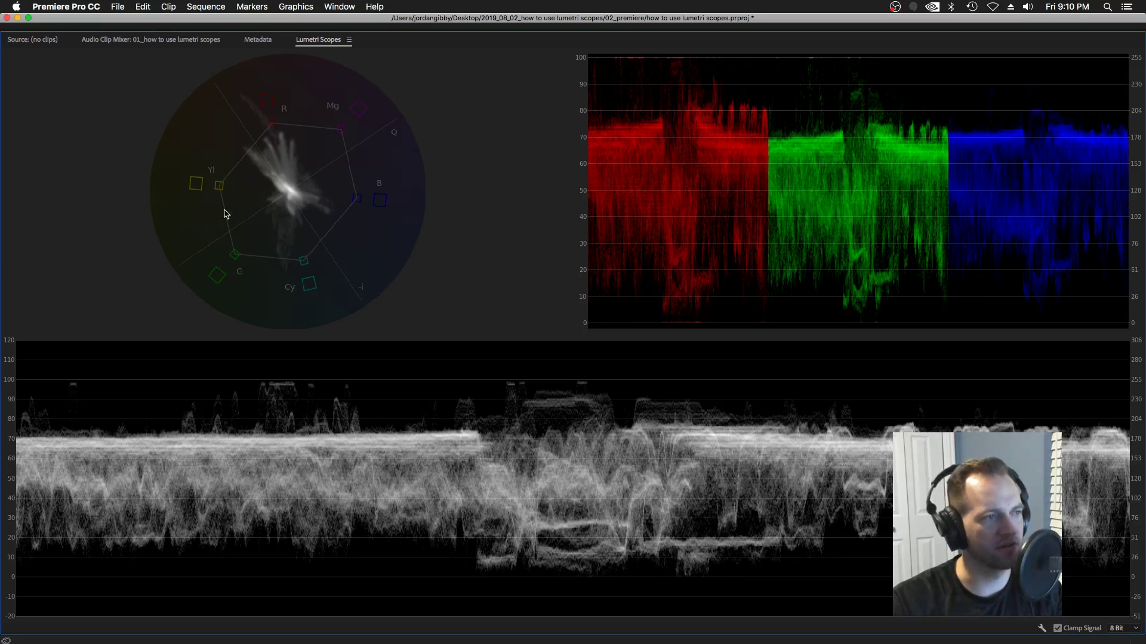
key("grave")
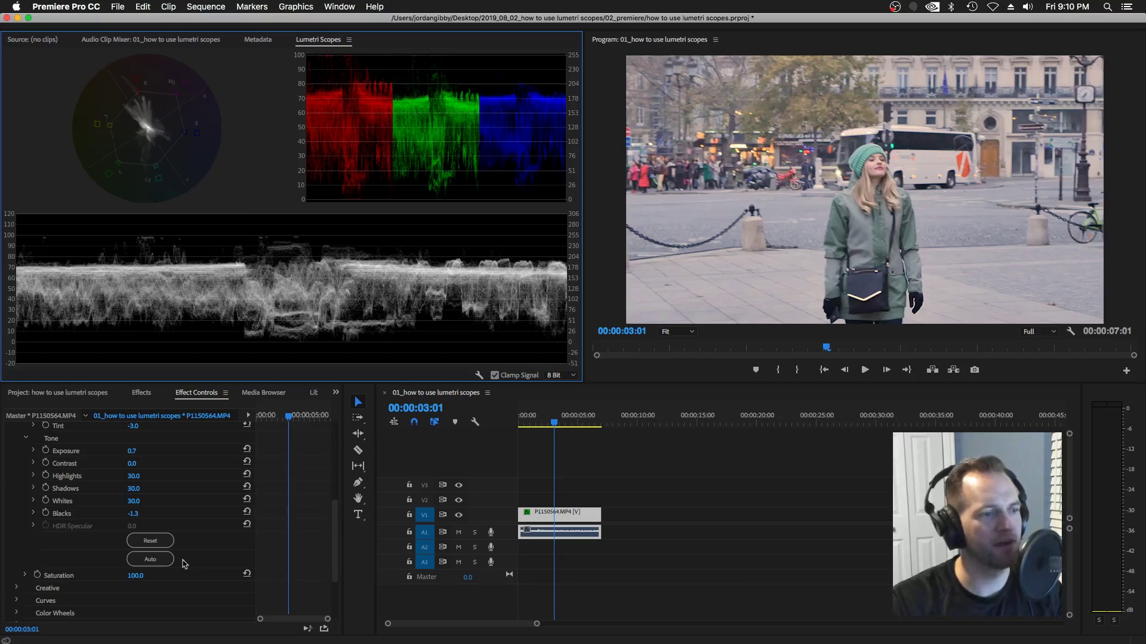
Lower Lumetri Color's Basic Correction Saturation in two stages, to 90 and 80, to compare the effect.
left_click(142, 575)
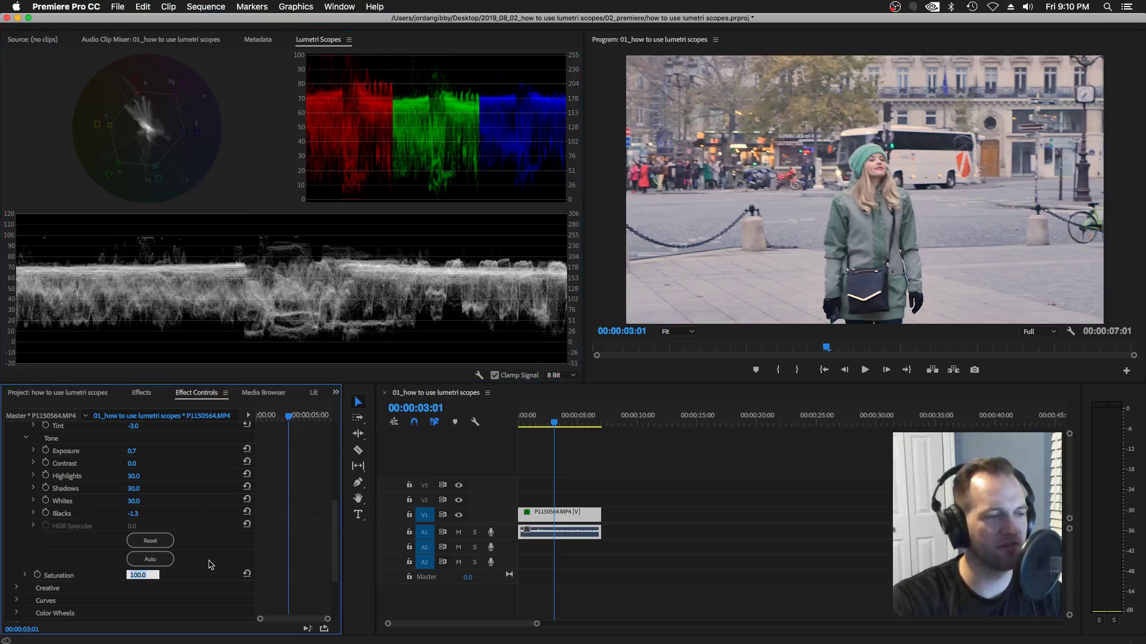
type("90")
key("Return")
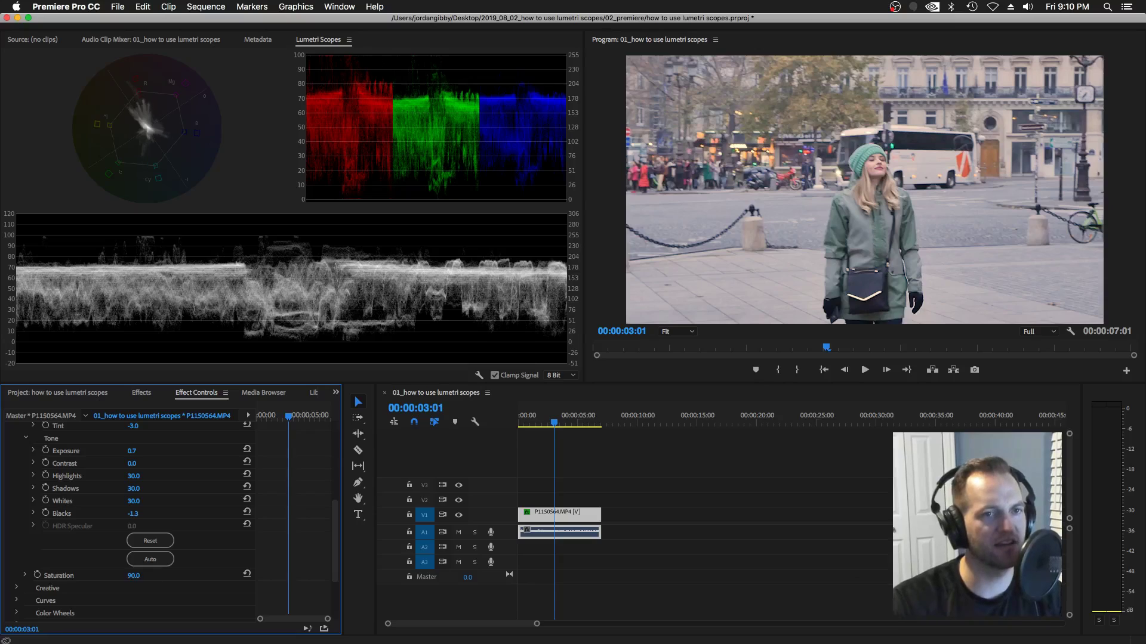
left_click(142, 575)
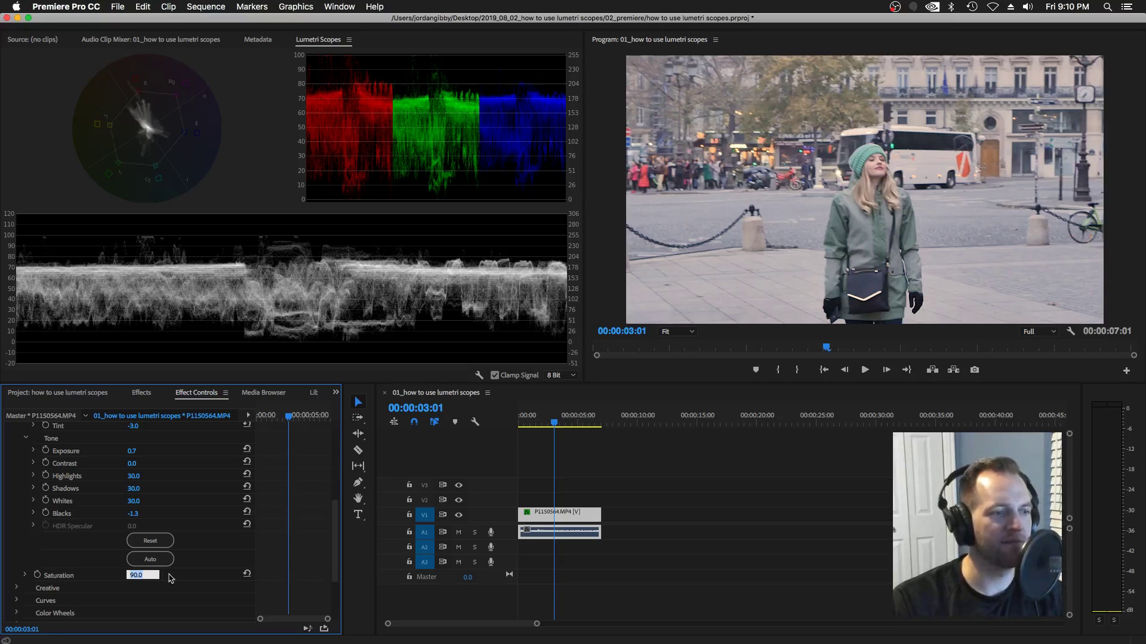
left_click(171, 577)
left_click(136, 577)
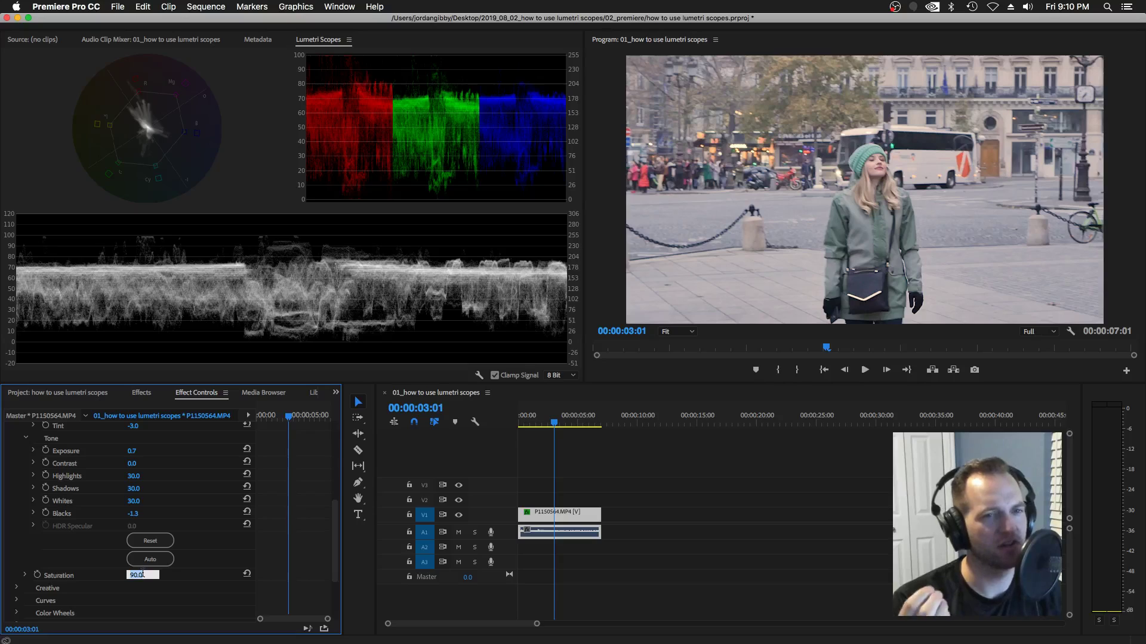
type("80")
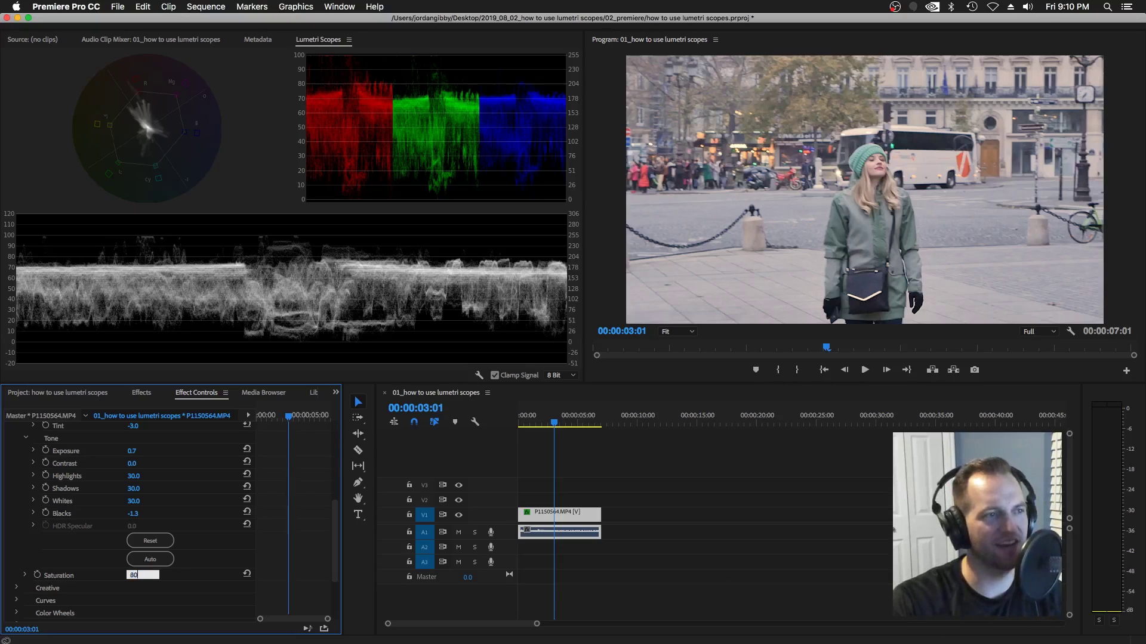
key("Return")
Set the Basic Correction Saturation to 50 and examine the vectorscope trace in the enlarged Lumetri Scopes.
left_click(143, 574)
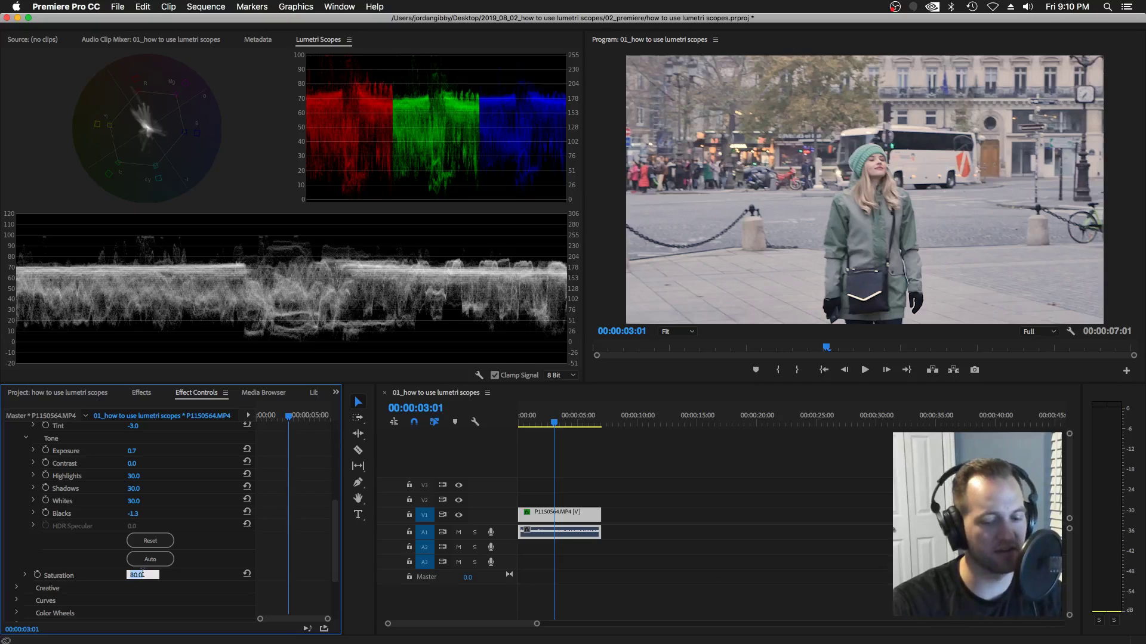
type("50")
key("Return")
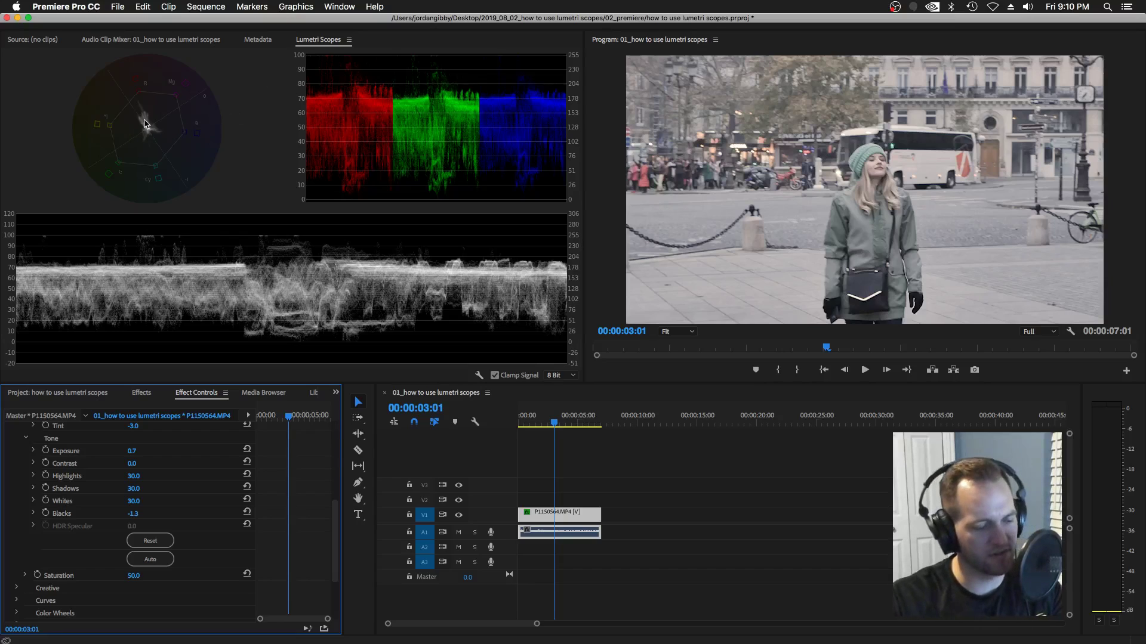
key("grave")
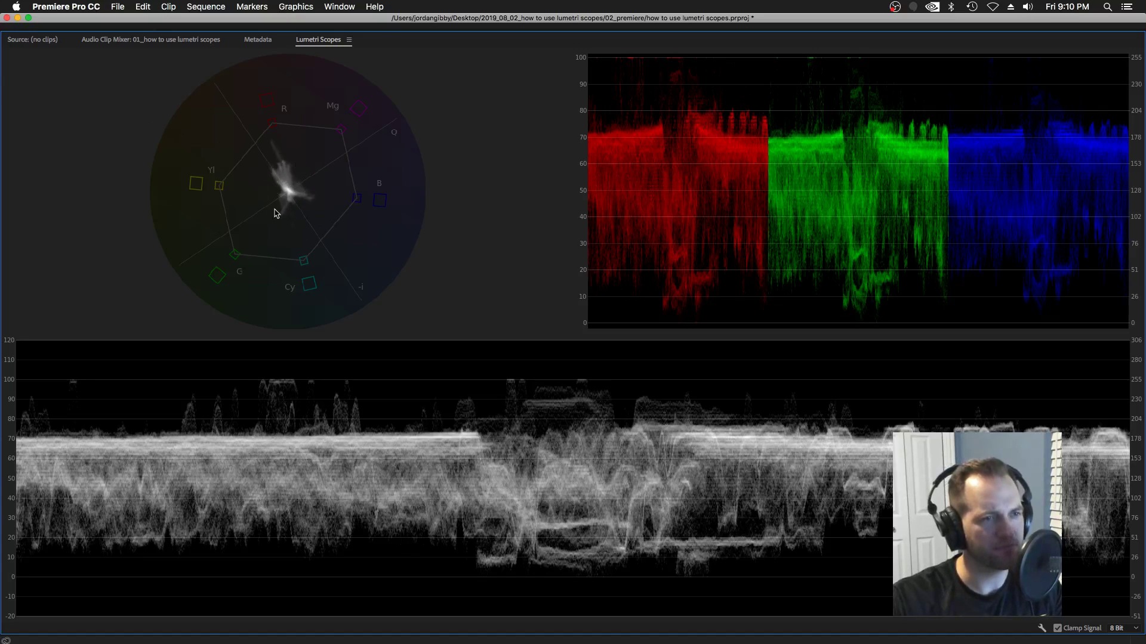
key("grave")
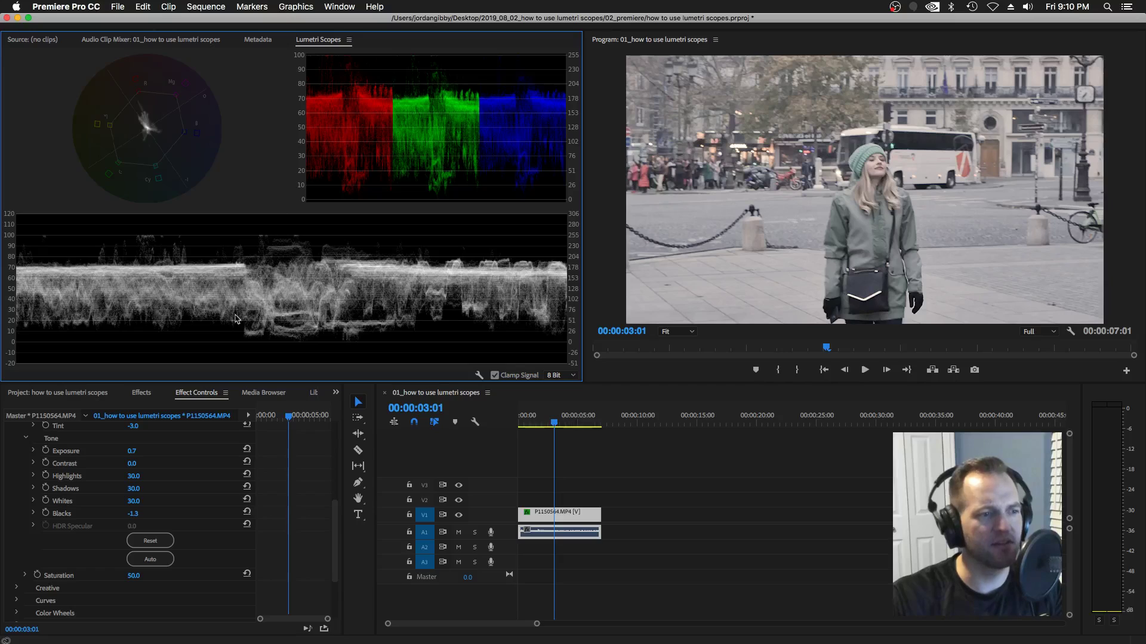
Reset the Basic Correction Saturation to 100 and raise it slightly to 105.
left_click(142, 580)
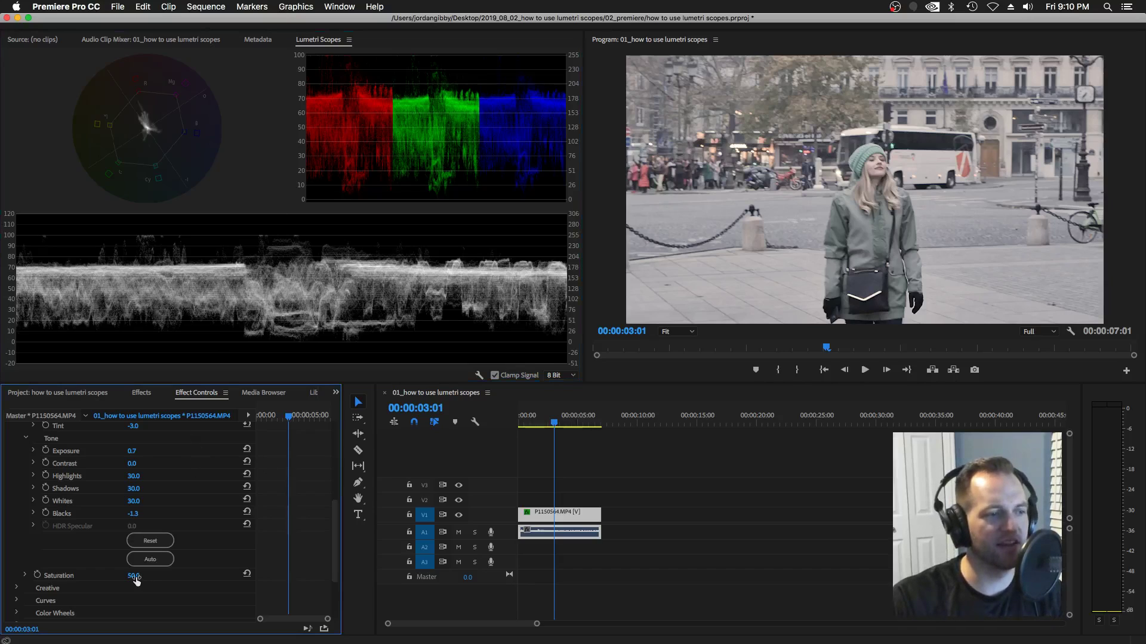
left_click(139, 577)
type("100")
key("Return")
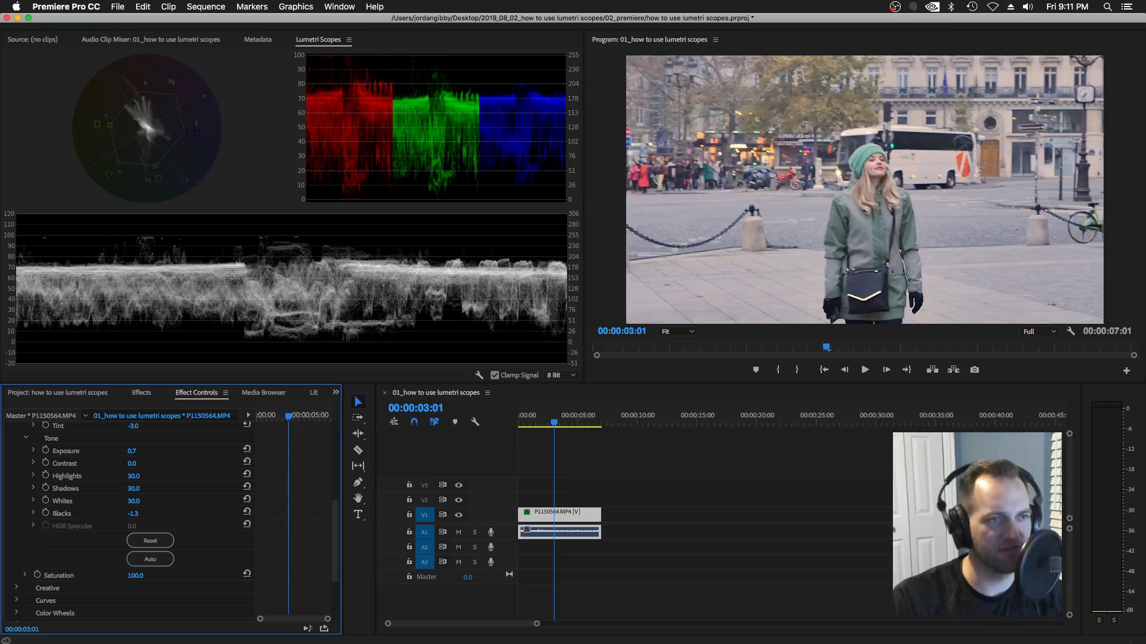
left_click(143, 574)
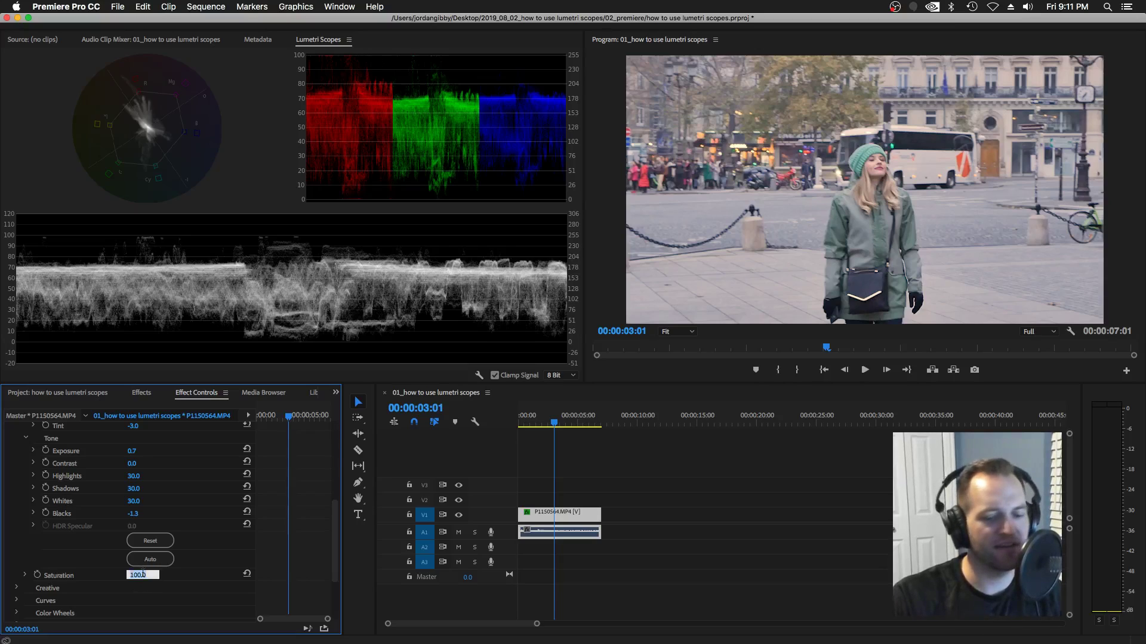
type("105")
key("Return")
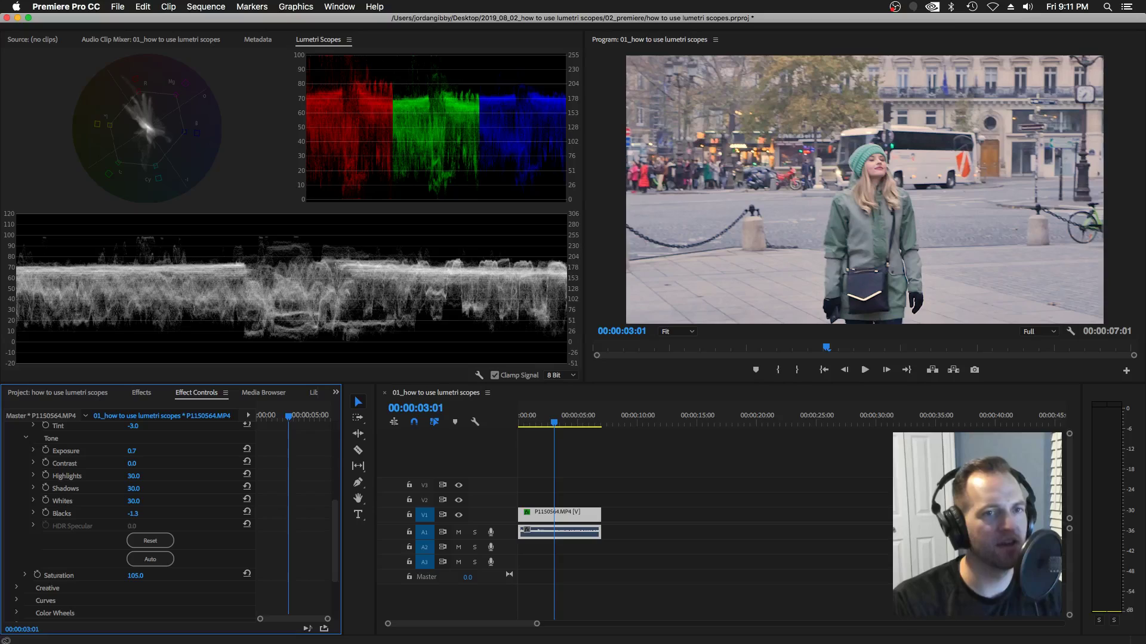
Try Basic Correction Saturation at 110, 166 and the maximum of 300, and bring it back down to 113.
left_click(143, 574)
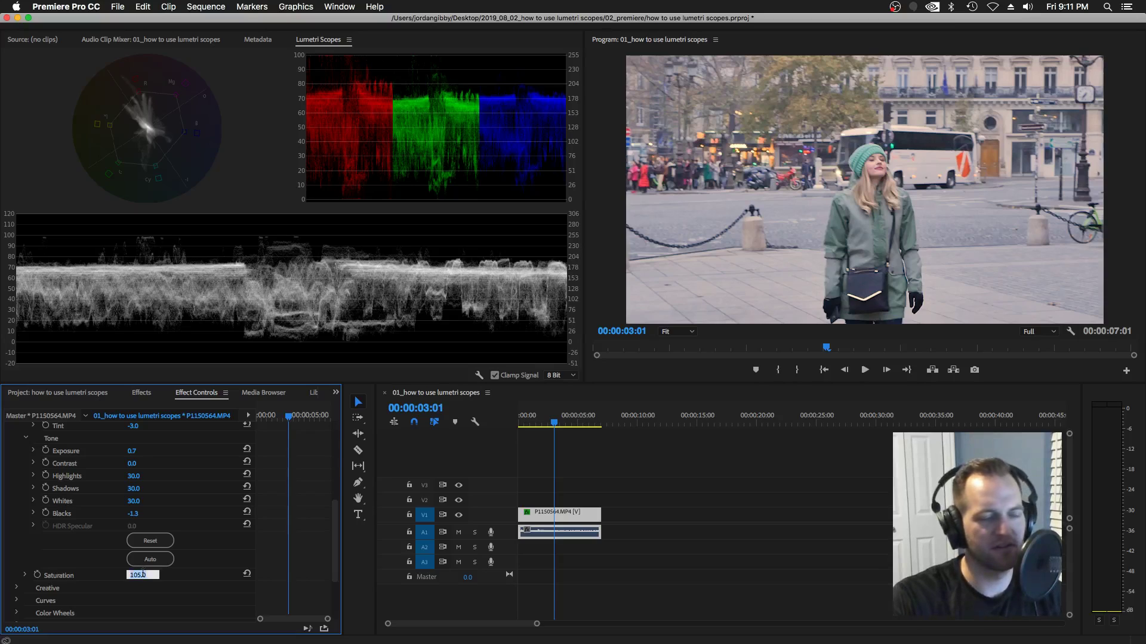
type("110")
key("Return")
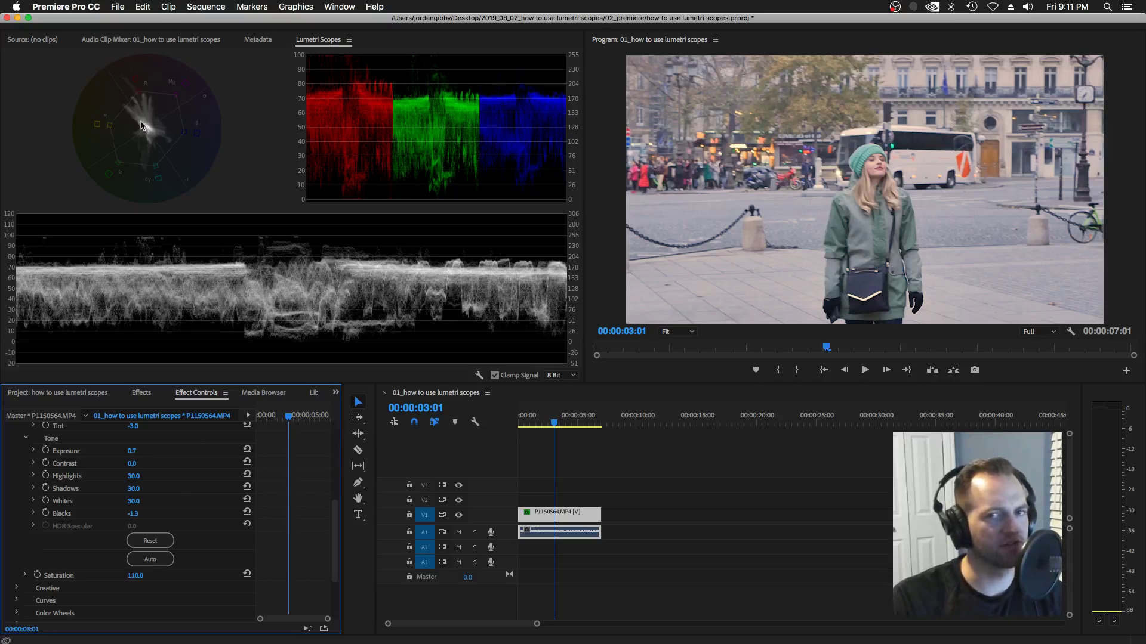
left_click(142, 575)
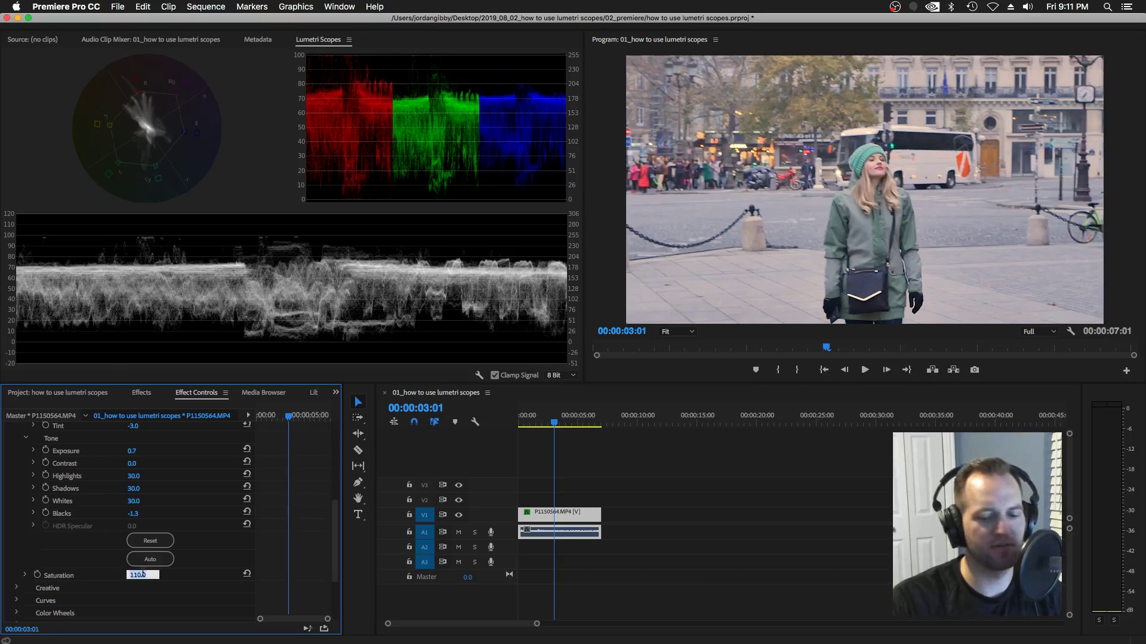
type("166")
key("Return")
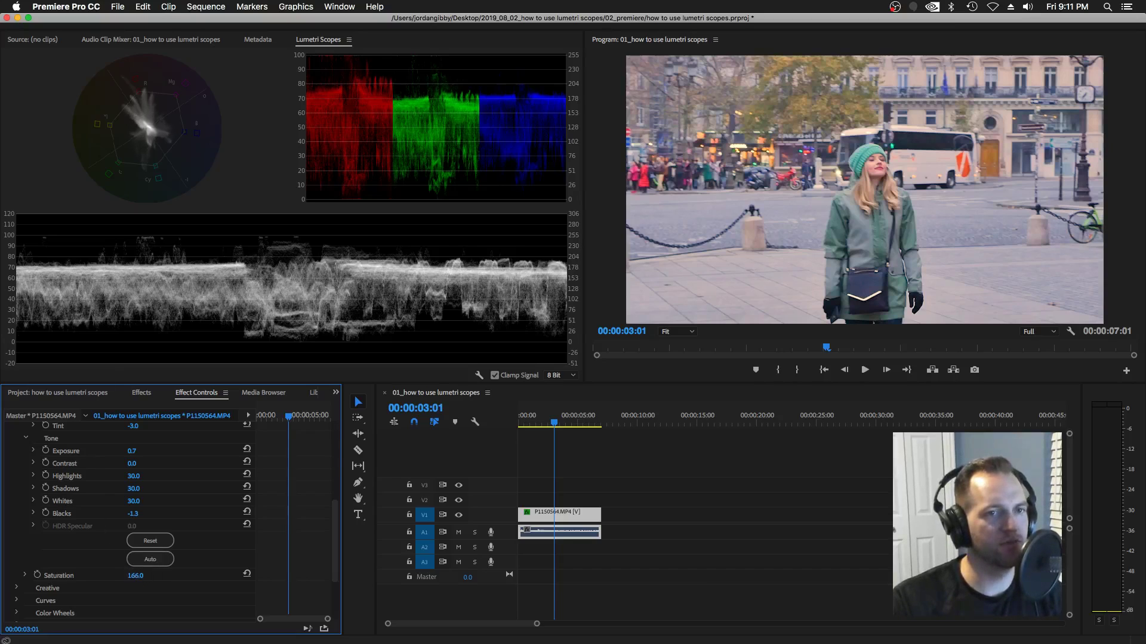
left_click_drag(135, 575, 185, 575)
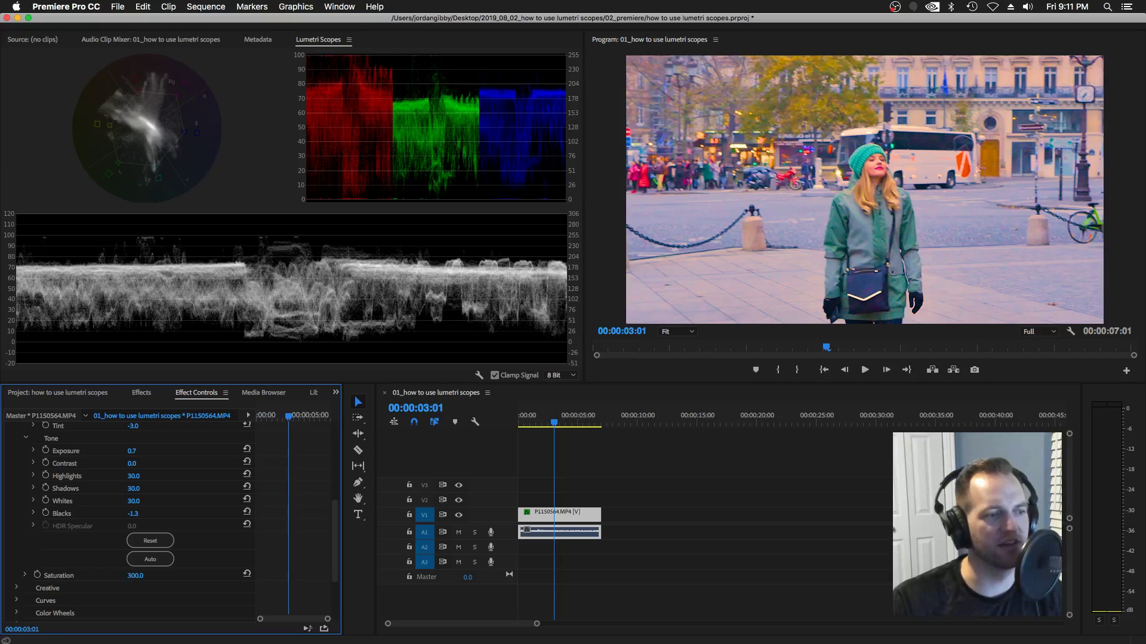
mouse_move(136, 576)
left_mouse_down()
mouse_move(15, 576)
mouse_move(81, 576)
mouse_move(42, 576)
left_mouse_up()
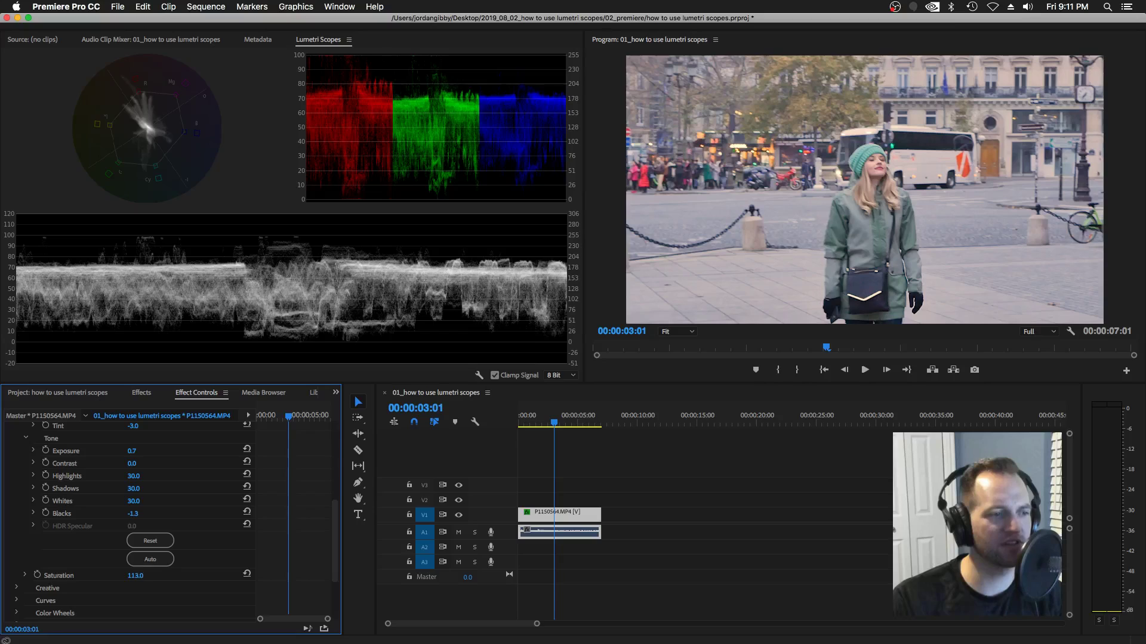
Set the Basic Correction Saturation to 110 and fine-tune it to 112.
left_click(143, 575)
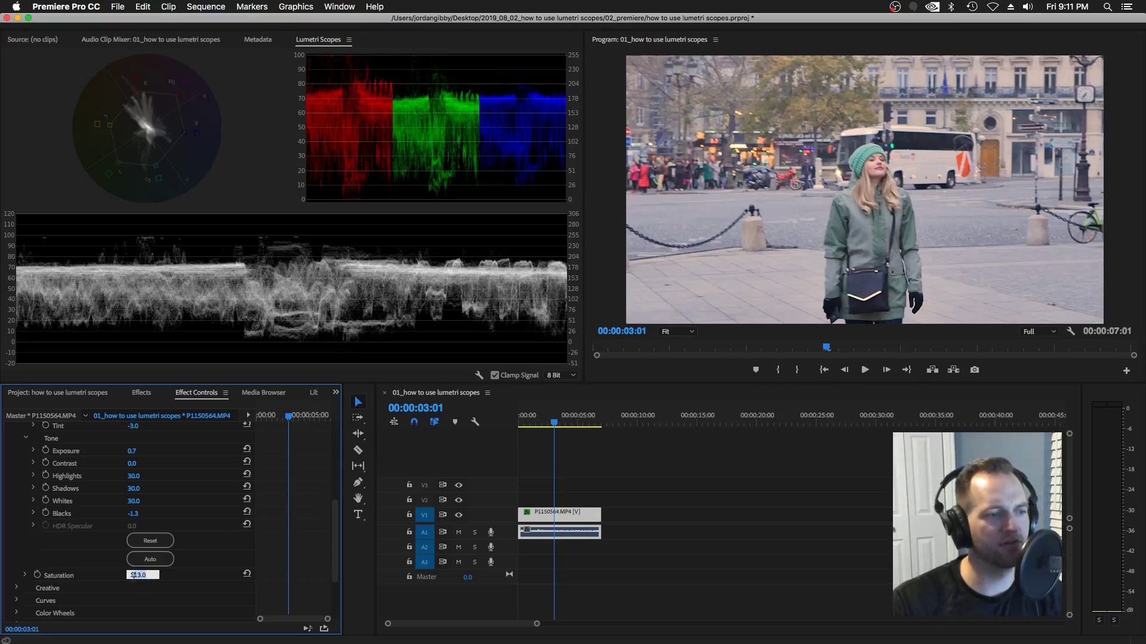
type("110")
key("Return")
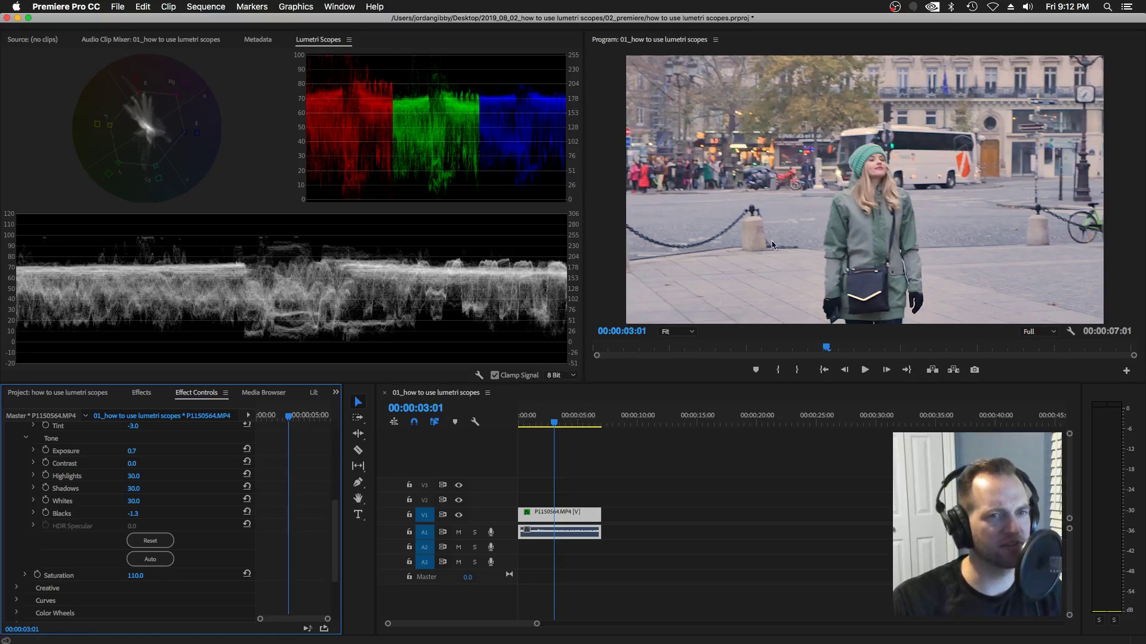
left_click(137, 575)
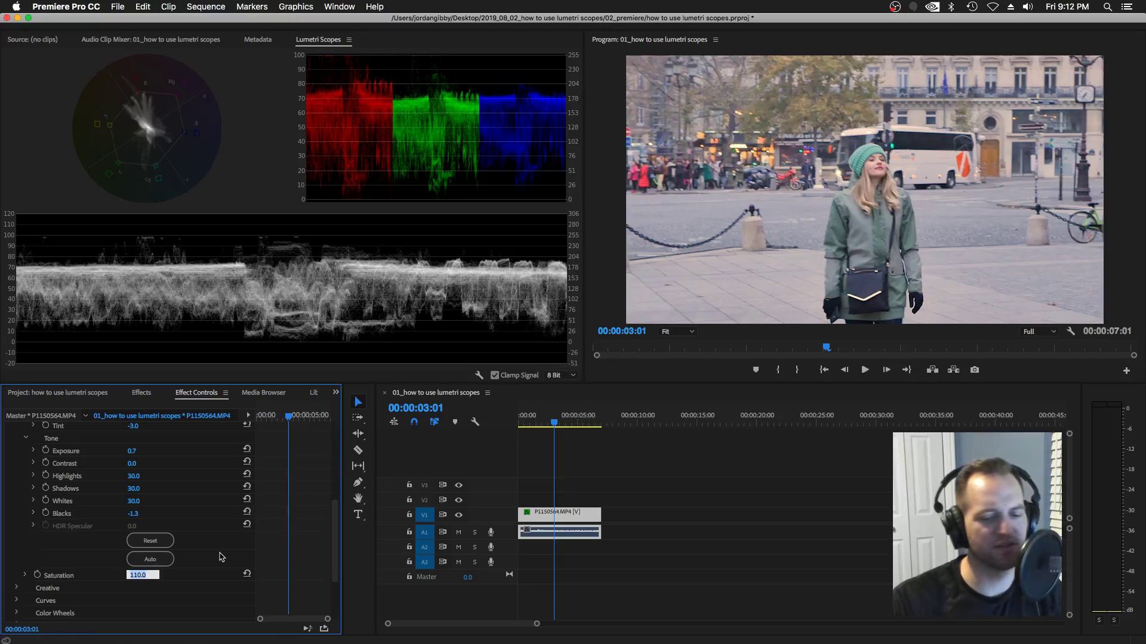
type("112")
key("Return")
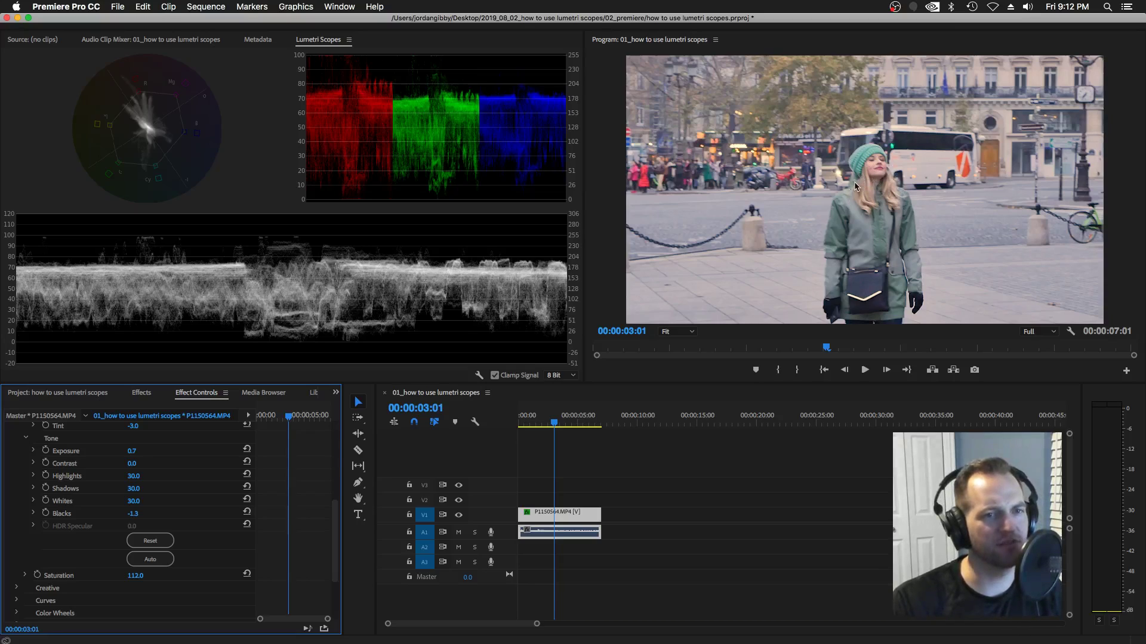
Play the clip forward and backward around the three-second mark to review the saturation, stopping at 00:00:03:12.
key("space")
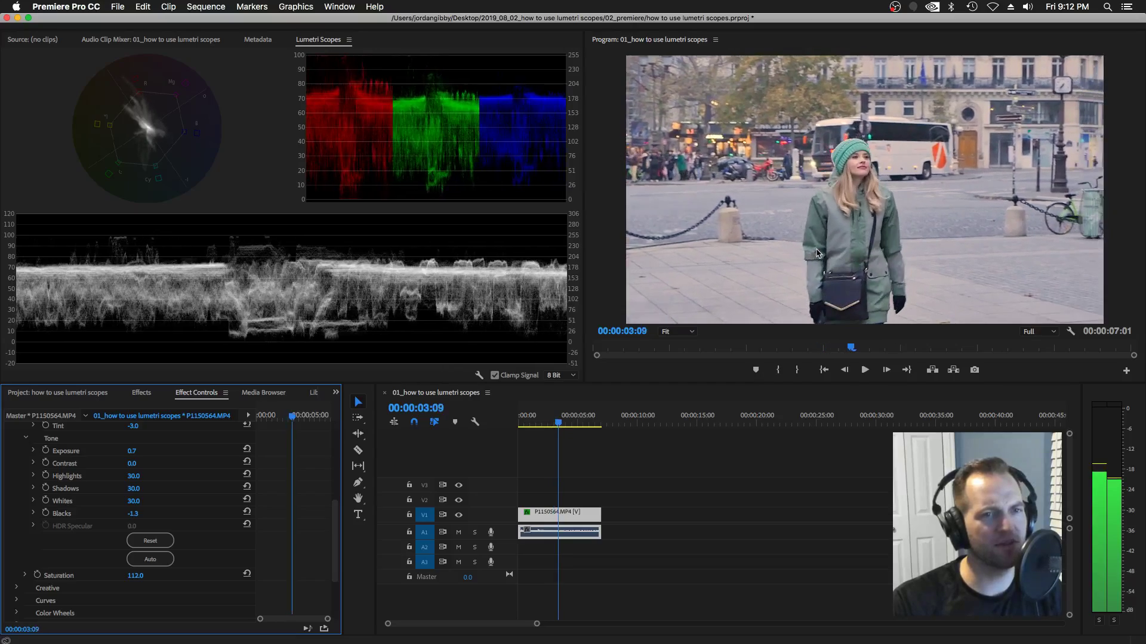
key("j")
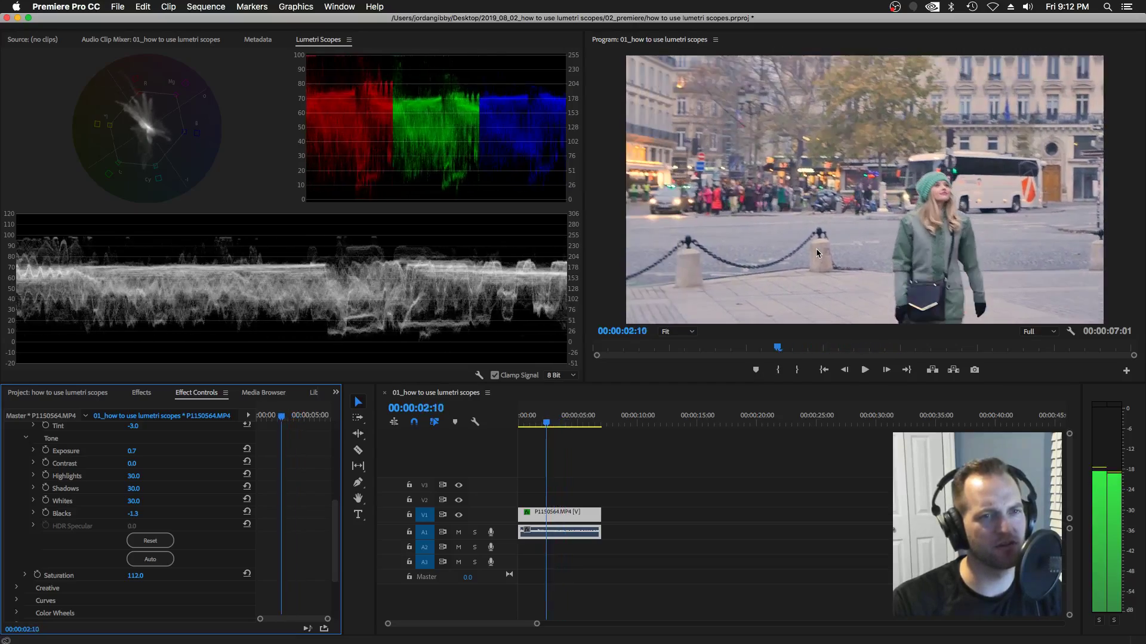
key("l")
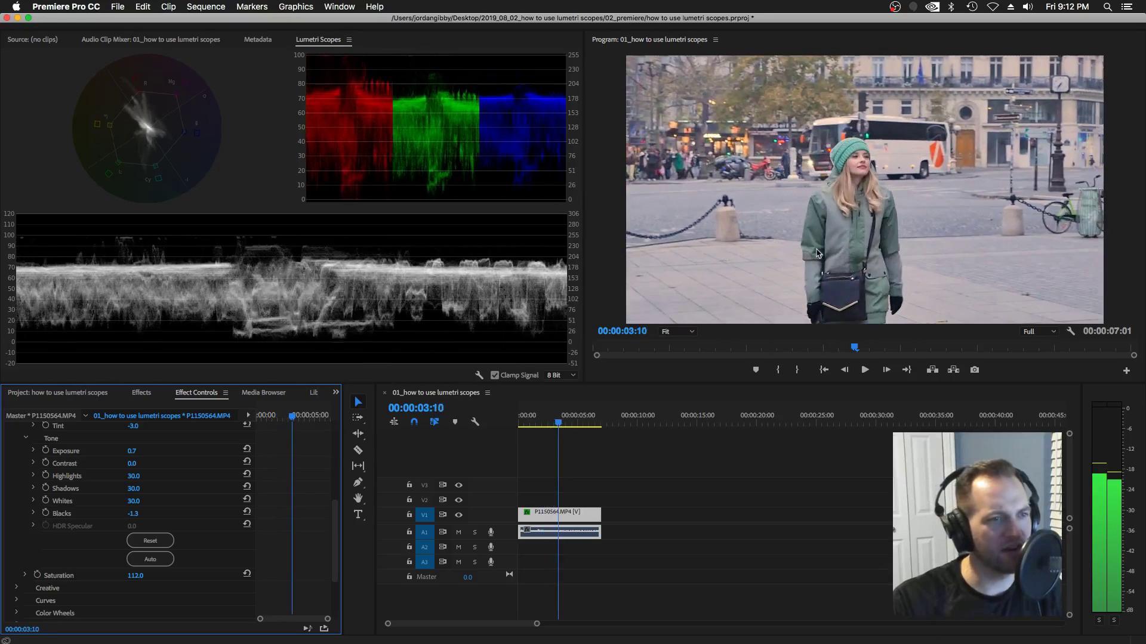
key("j")
key("k")
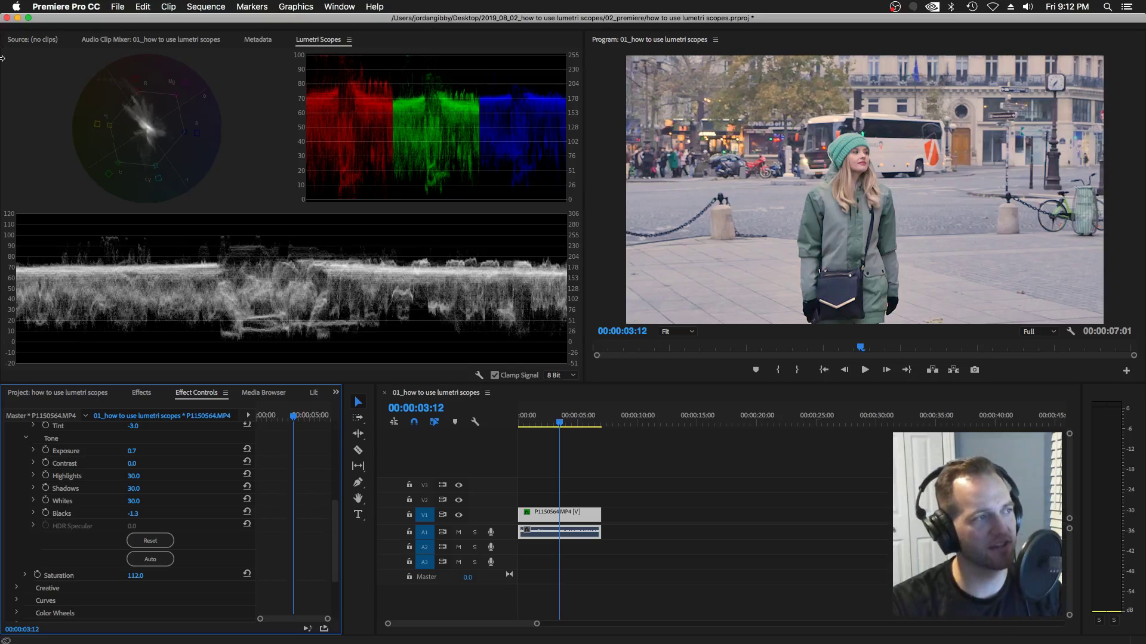
Consult the color correction checklist in Stickies, hide it, and look through the clip's Lumetri Color settings.
key("super+Tab")
left_click_drag(305, 142, 403, 119)
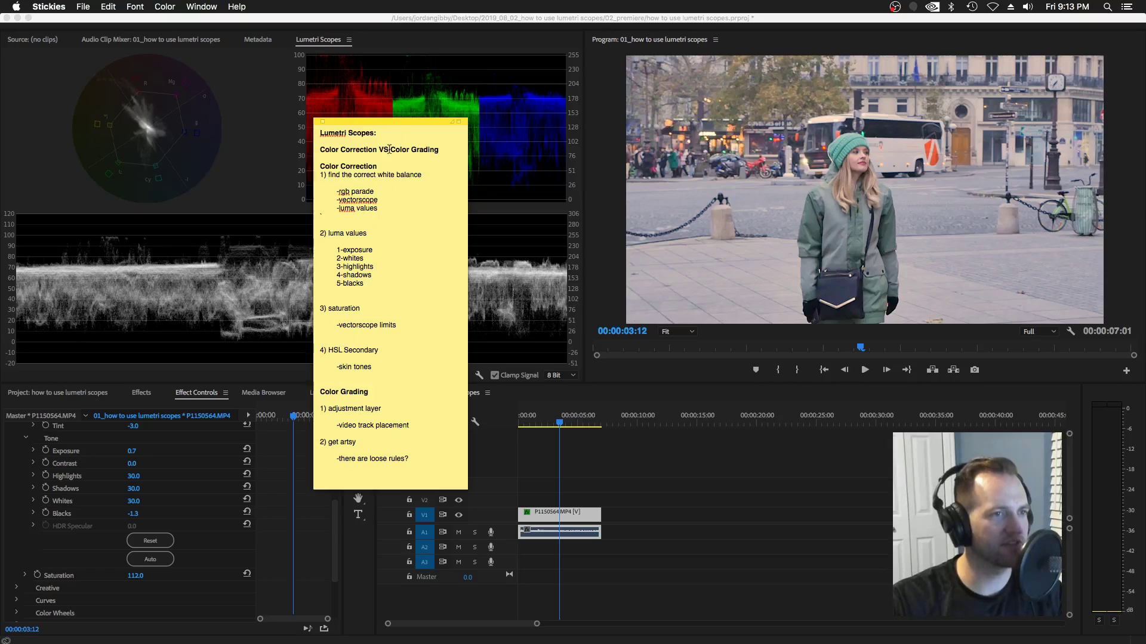
key("super+h")
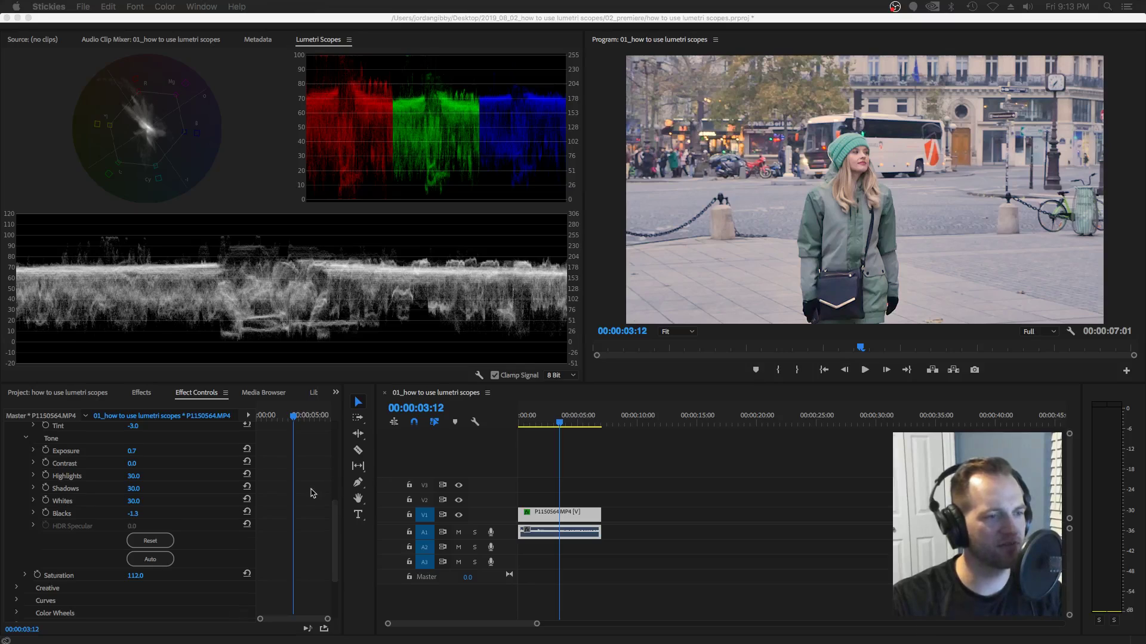
scroll(311, 493, "down", 3)
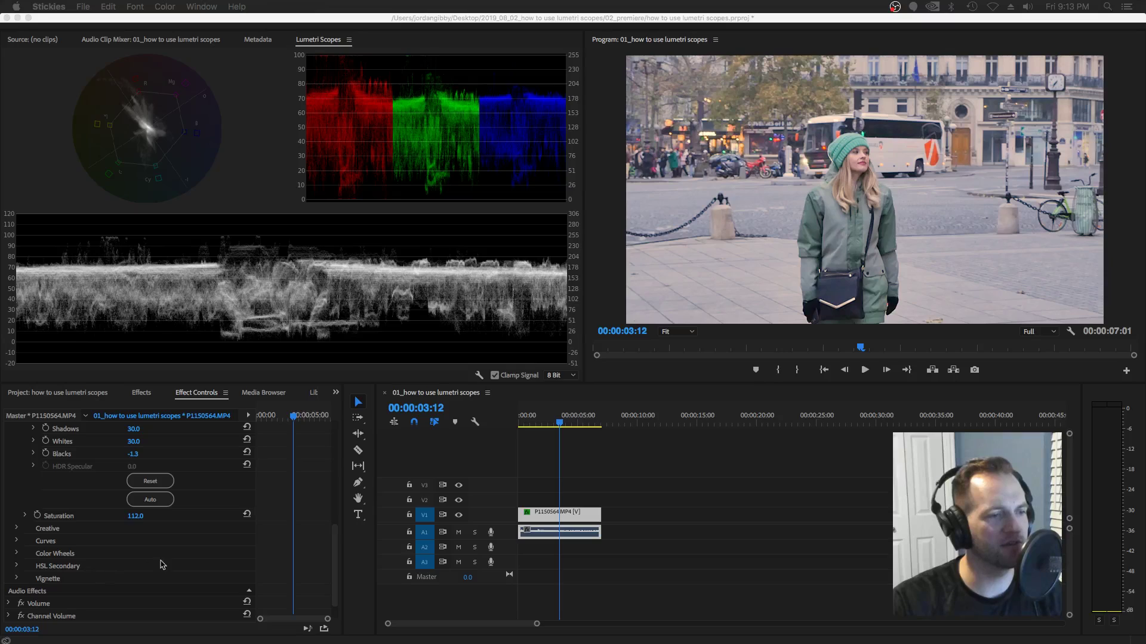
scroll(280, 548, "up", 10)
scroll(279, 546, "down", 5)
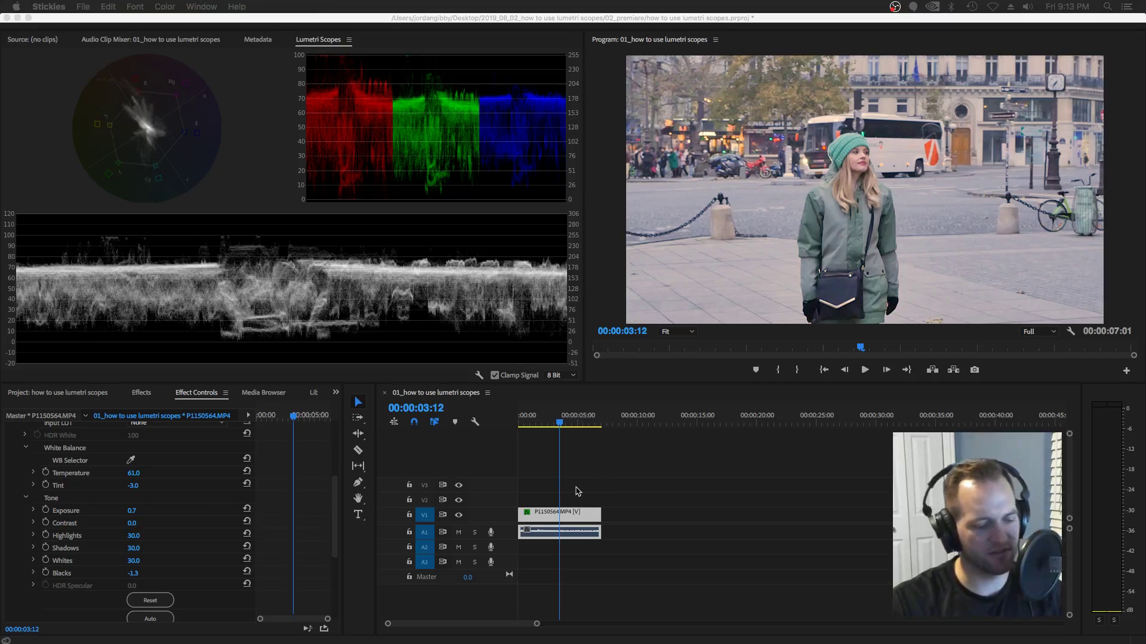
Duplicate the P1150564.MP4 clip after the original on V1, move the playhead to 00:00:10:24 and select the copy.
left_click_drag(567, 518, 655, 516)
left_click(651, 426)
left_click(637, 514)
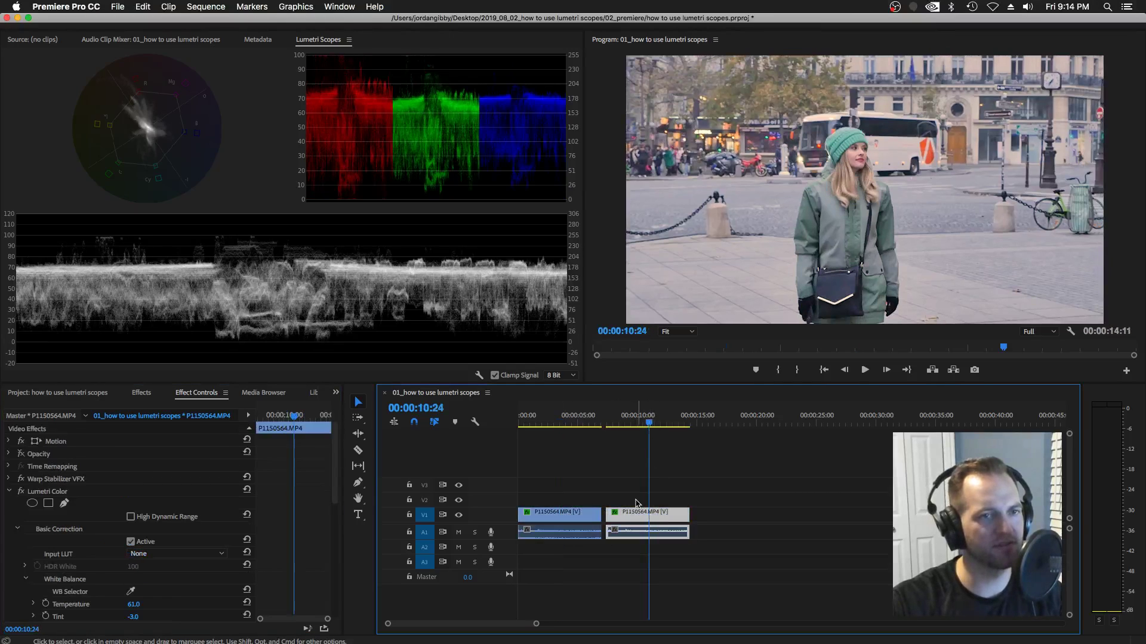
Reset the duplicate clip's Lumetri Color effect and sample the white bus with the WB Selector to set white balance.
left_click(247, 490)
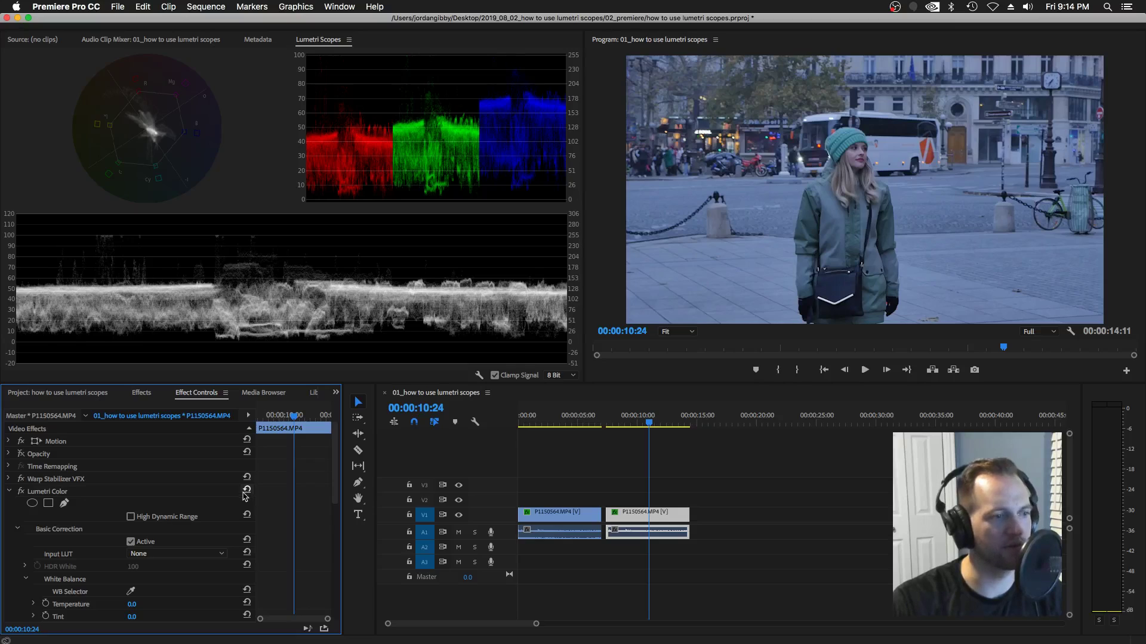
scroll(290, 523, "down", 3)
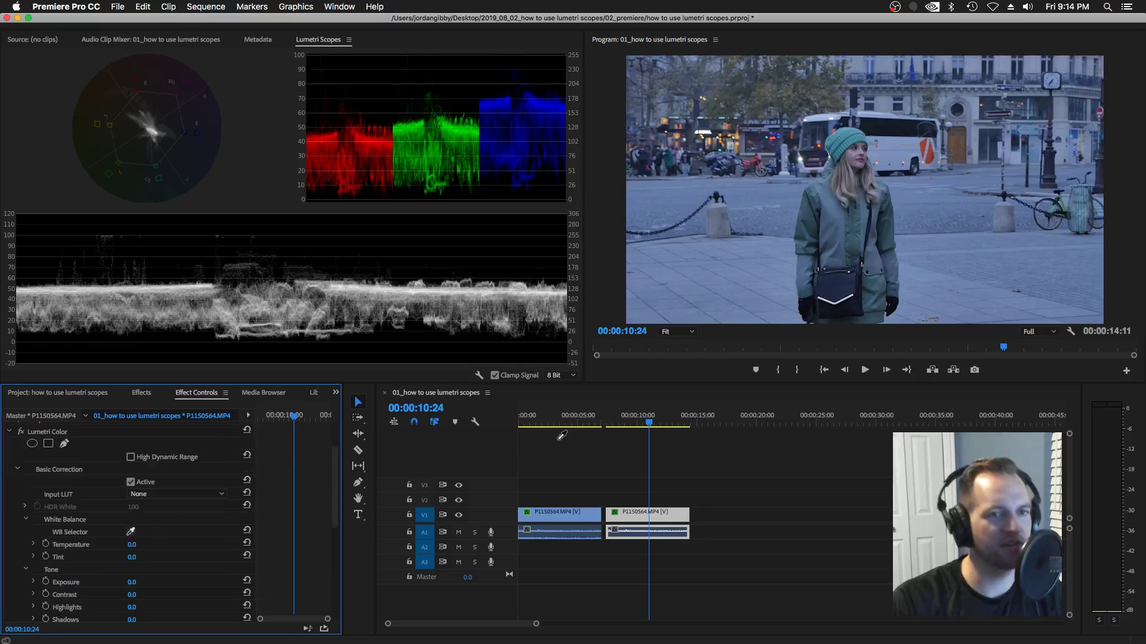
left_click(896, 142)
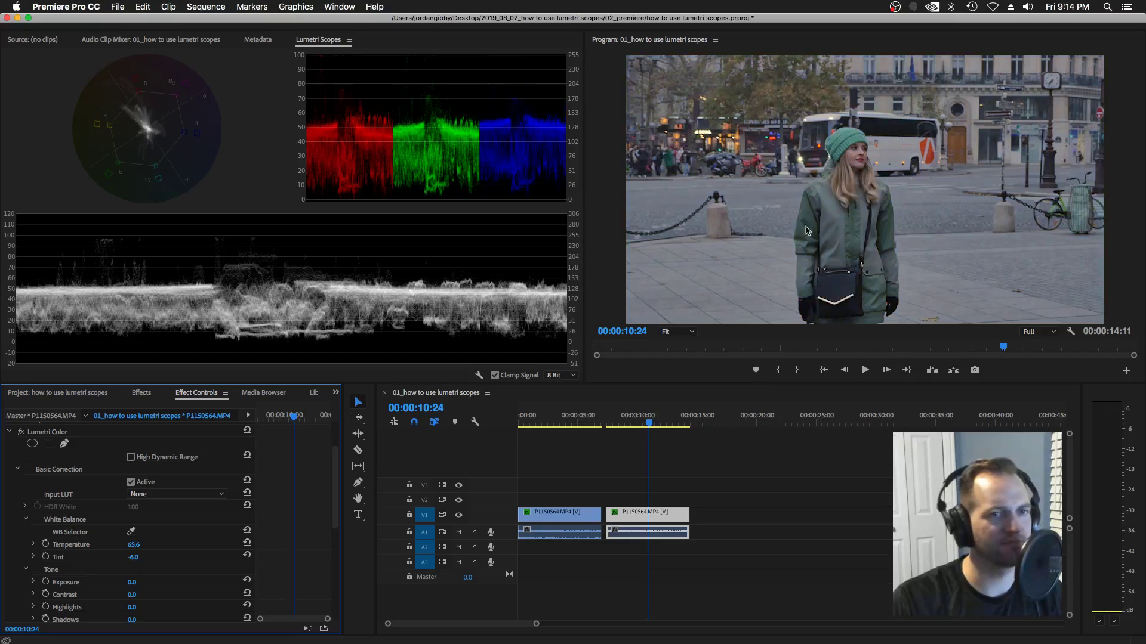
Raise the duplicate clip's Basic Correction Exposure in two stages, to 0.5 and 1.0.
scroll(300, 549, "down", 2)
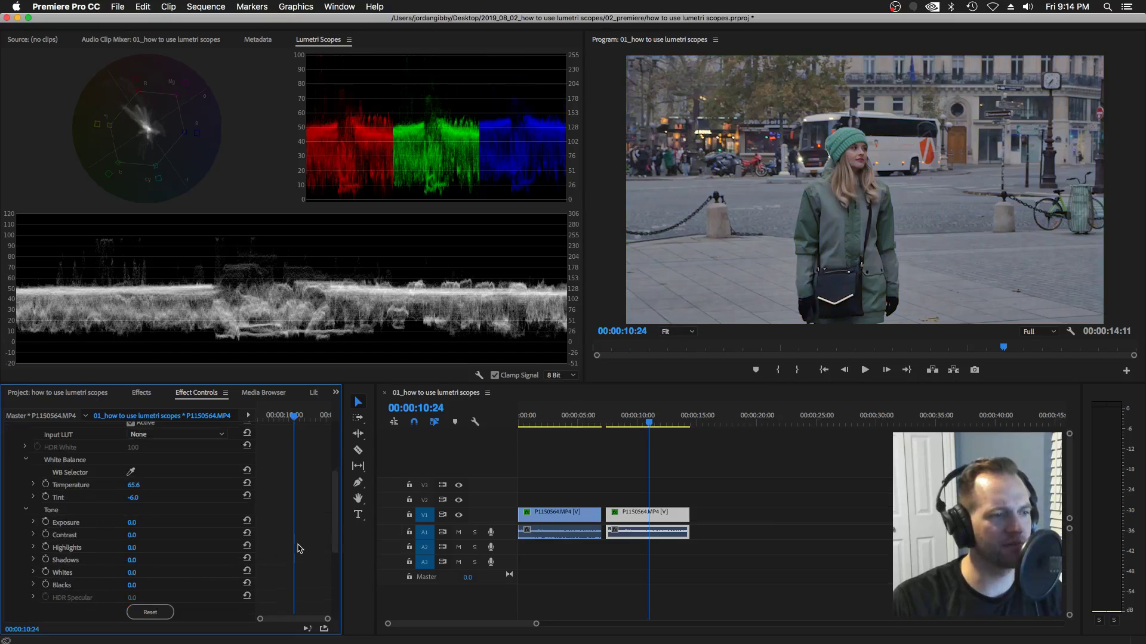
left_click(143, 522)
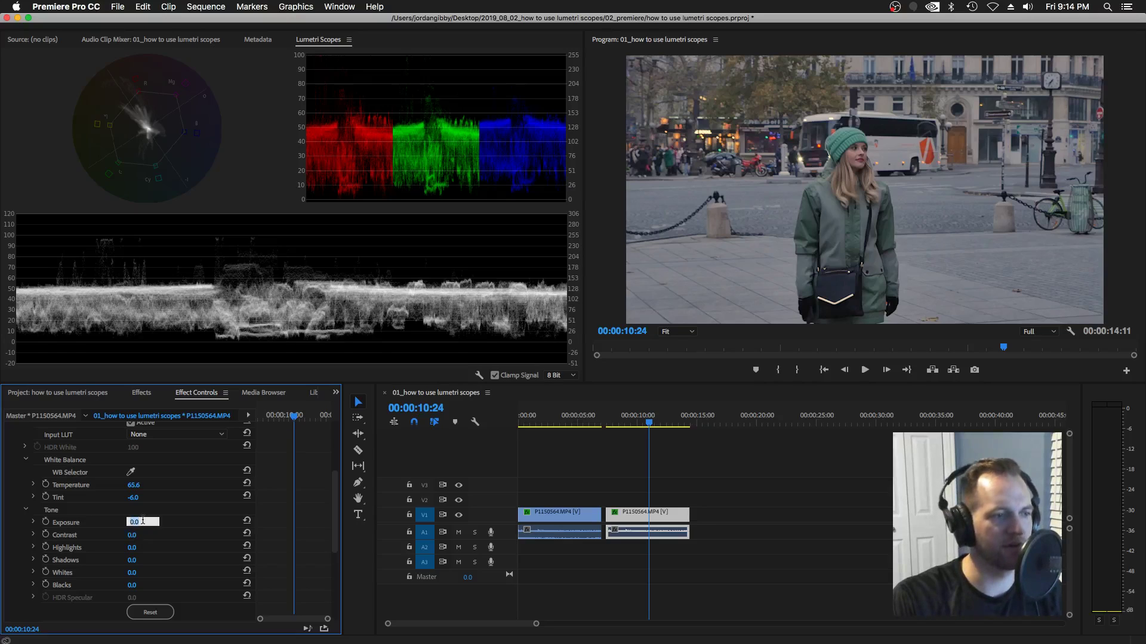
type(".5")
key("Return")
left_click(143, 522)
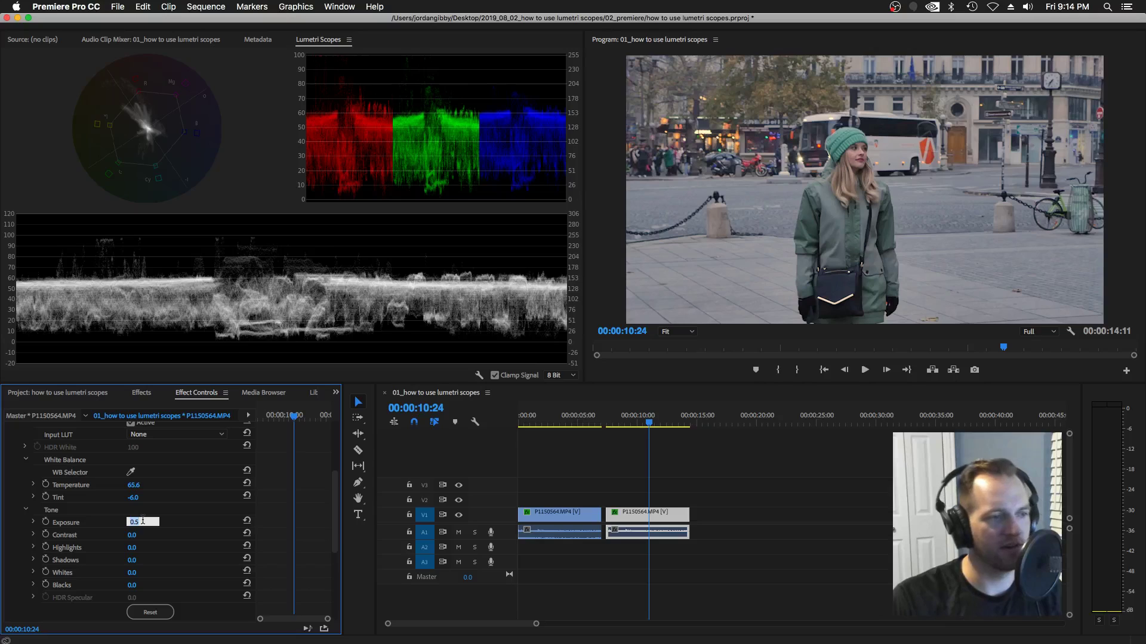
type("1")
key("Return")
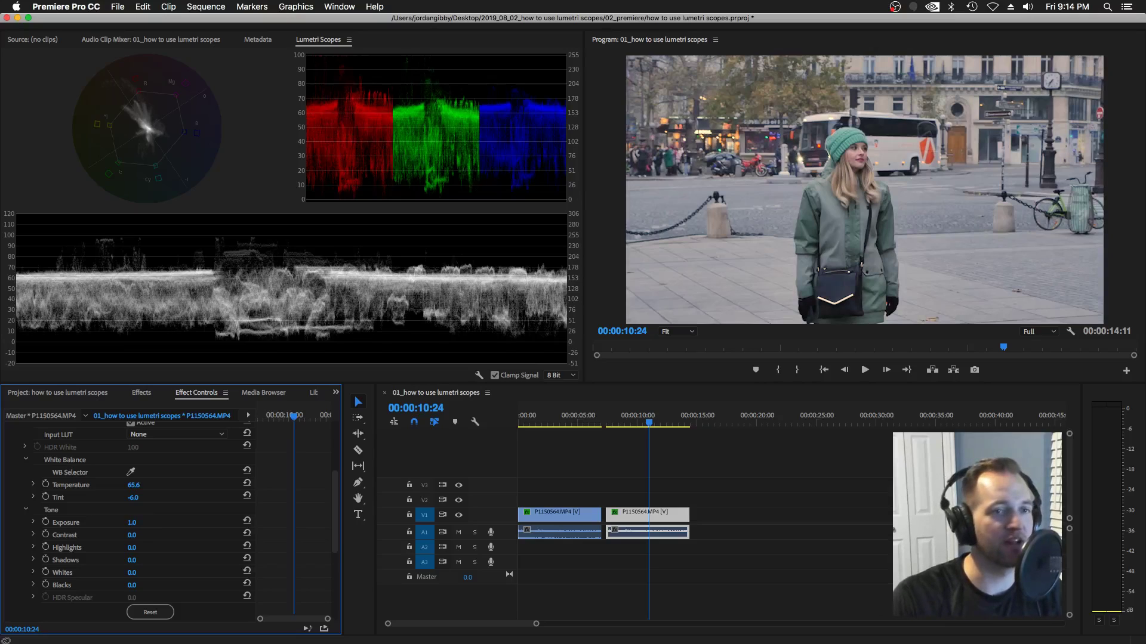
Try an Exposure of 1.5 on the duplicate clip and return it to 1.0.
left_click(143, 522)
type("1.5")
key("Return")
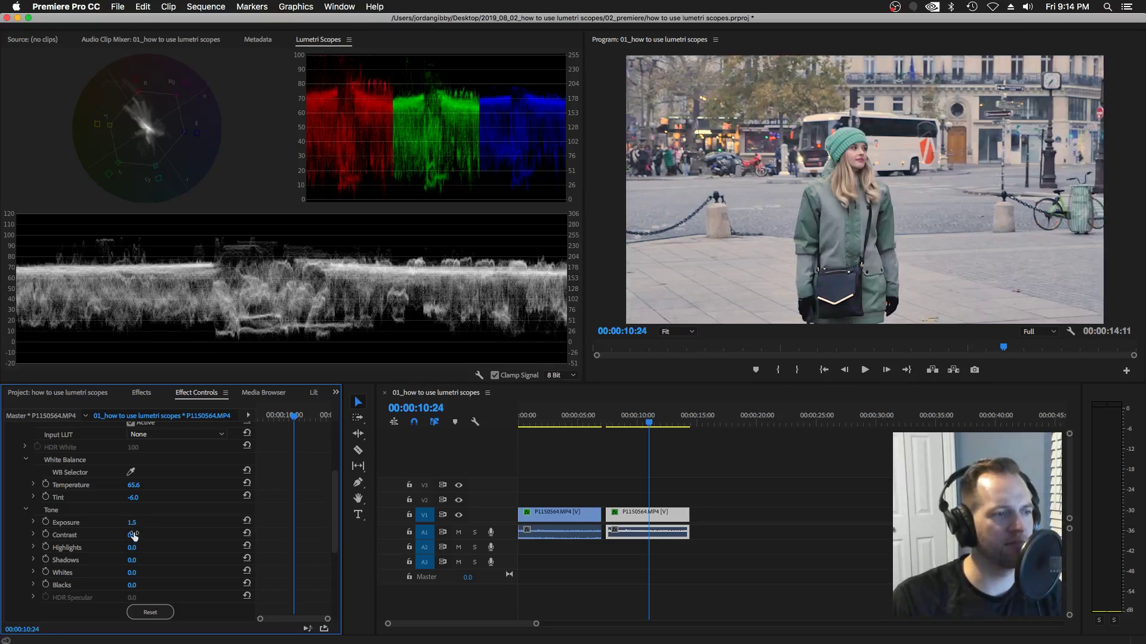
left_click(143, 522)
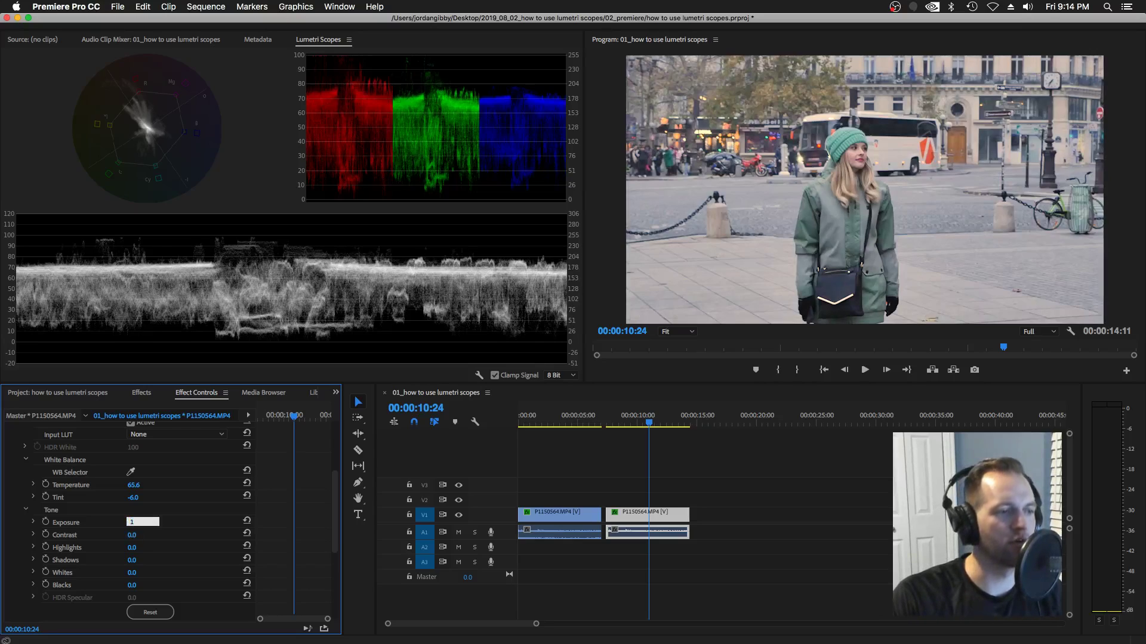
key("Return")
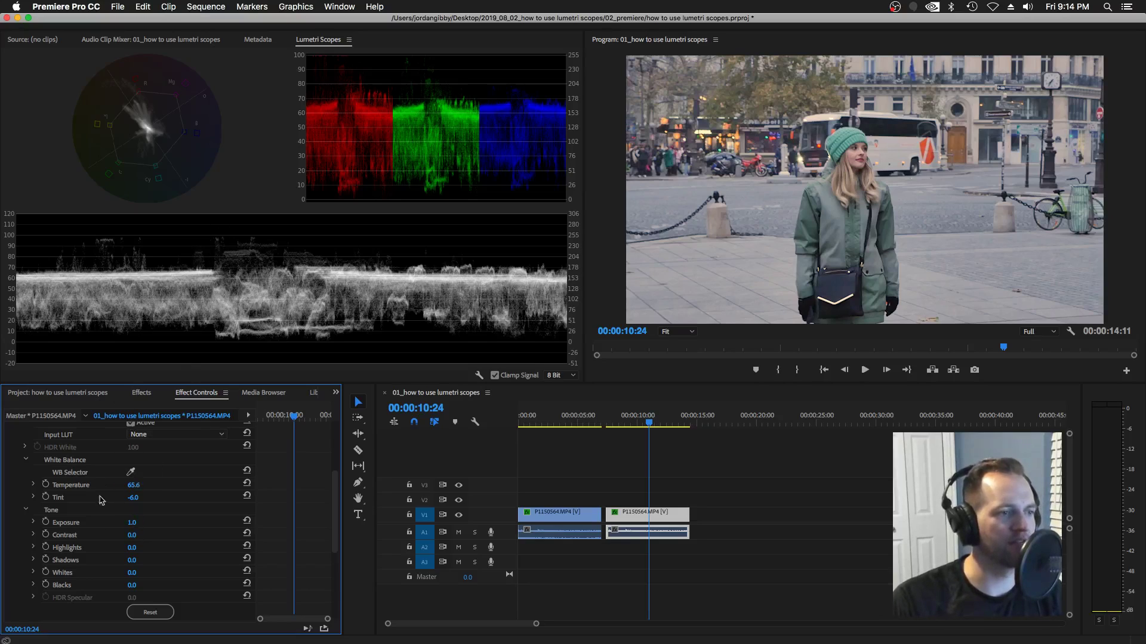
Raise the second clip's Contrast in stages through 5, 10, 30 and 50 to a final value of 84.
left_click(131, 535)
type("5")
key("Return")
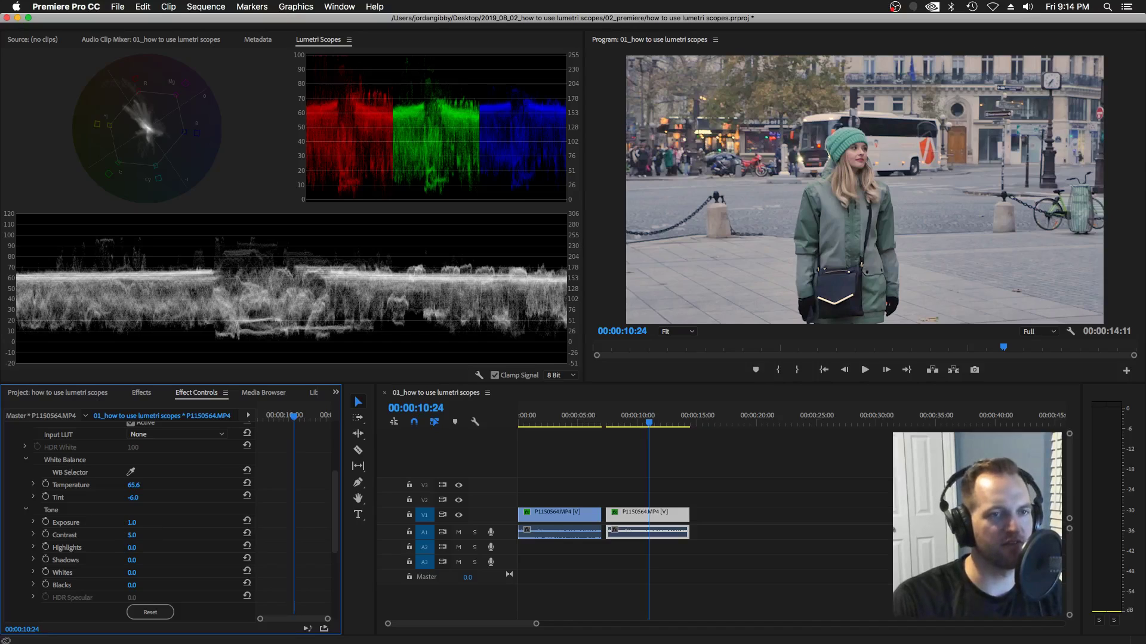
left_click(132, 535)
type("10")
key("Return")
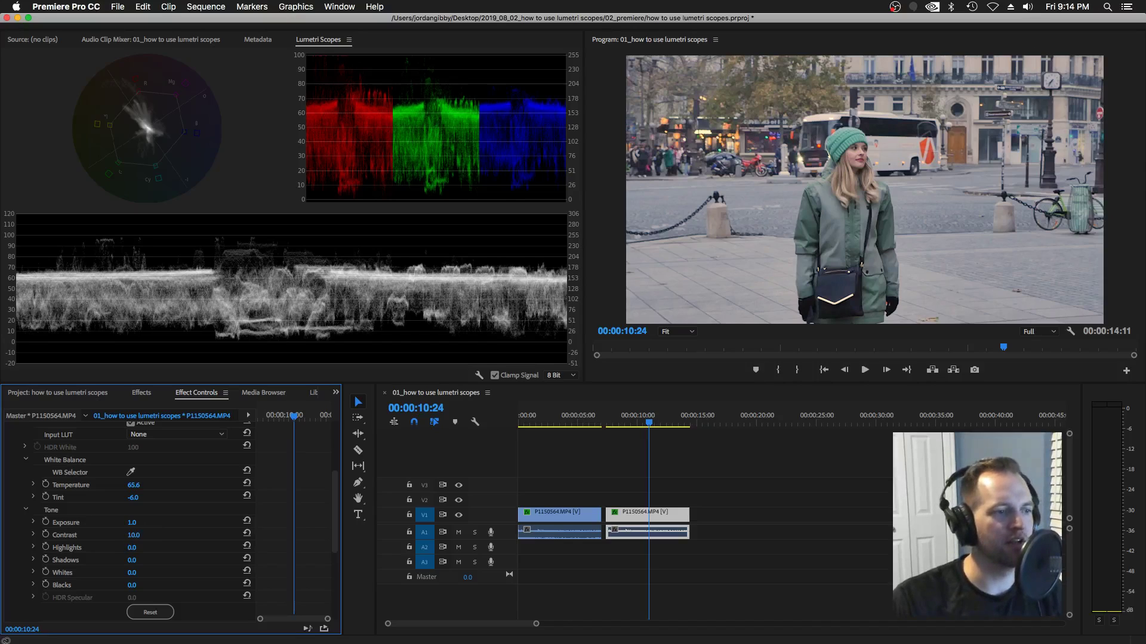
left_click(131, 535)
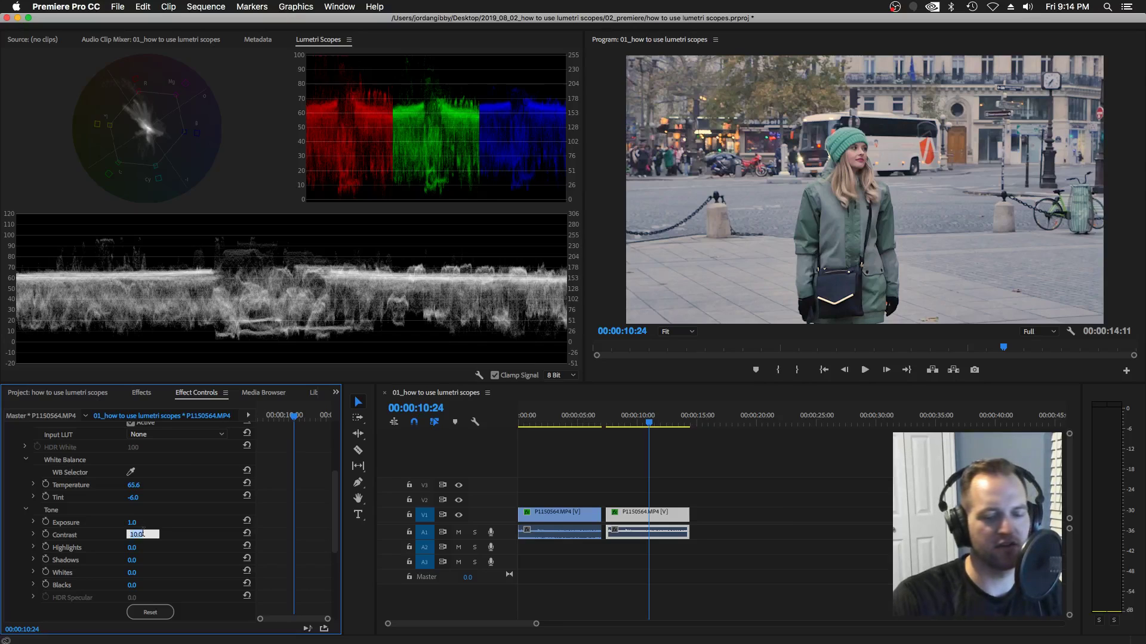
type("30")
key("Return")
left_click(142, 535)
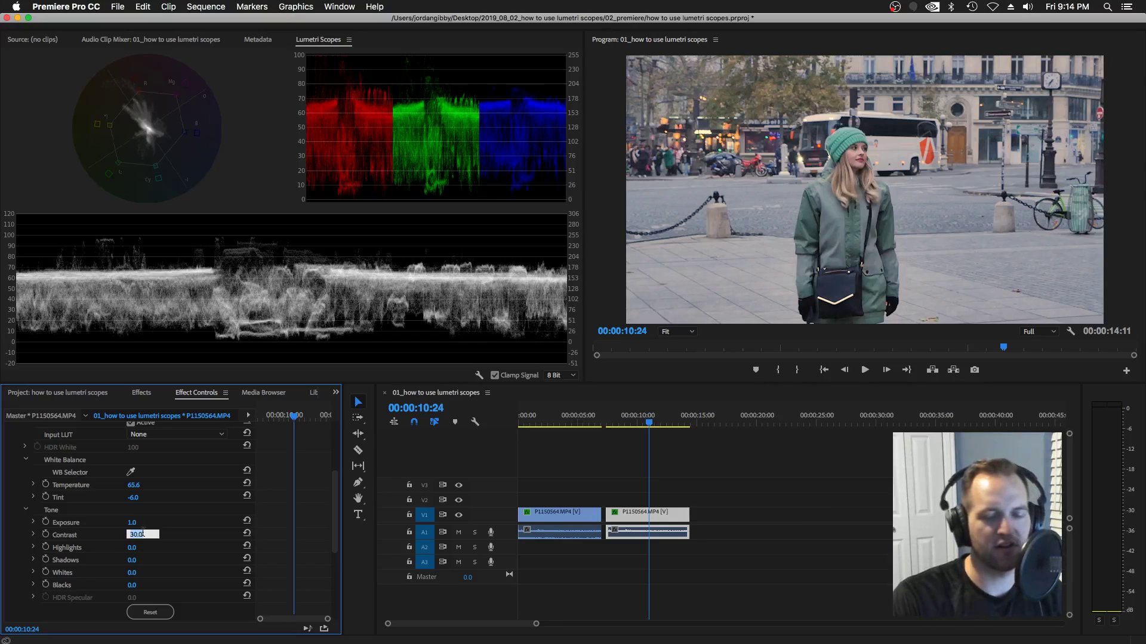
type("50")
key("Return")
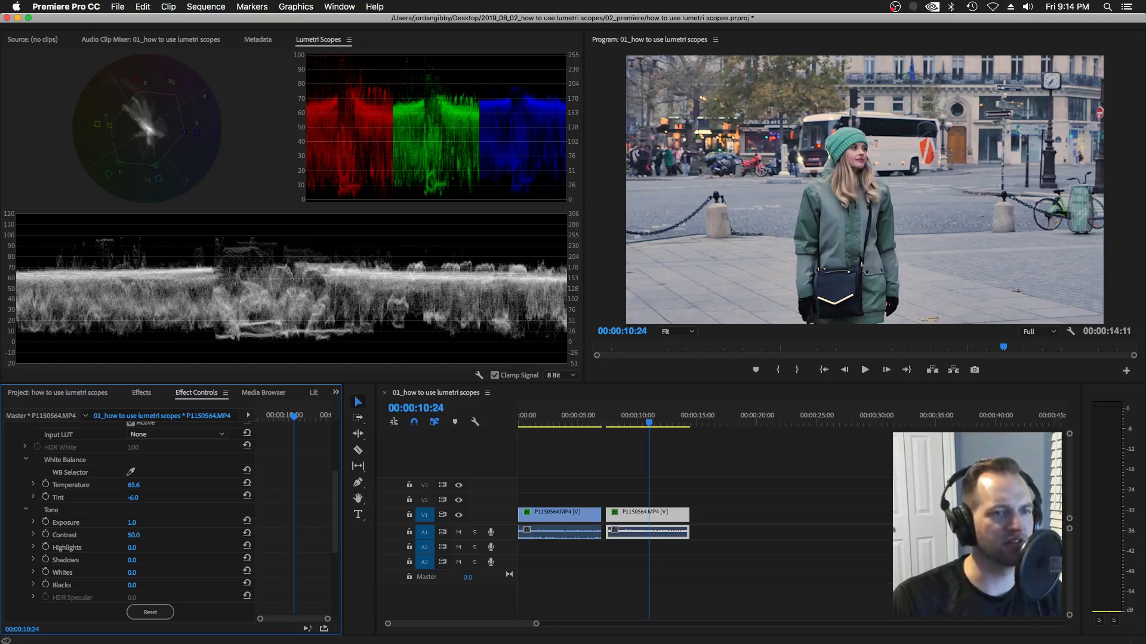
left_click_drag(133, 535, 143, 537)
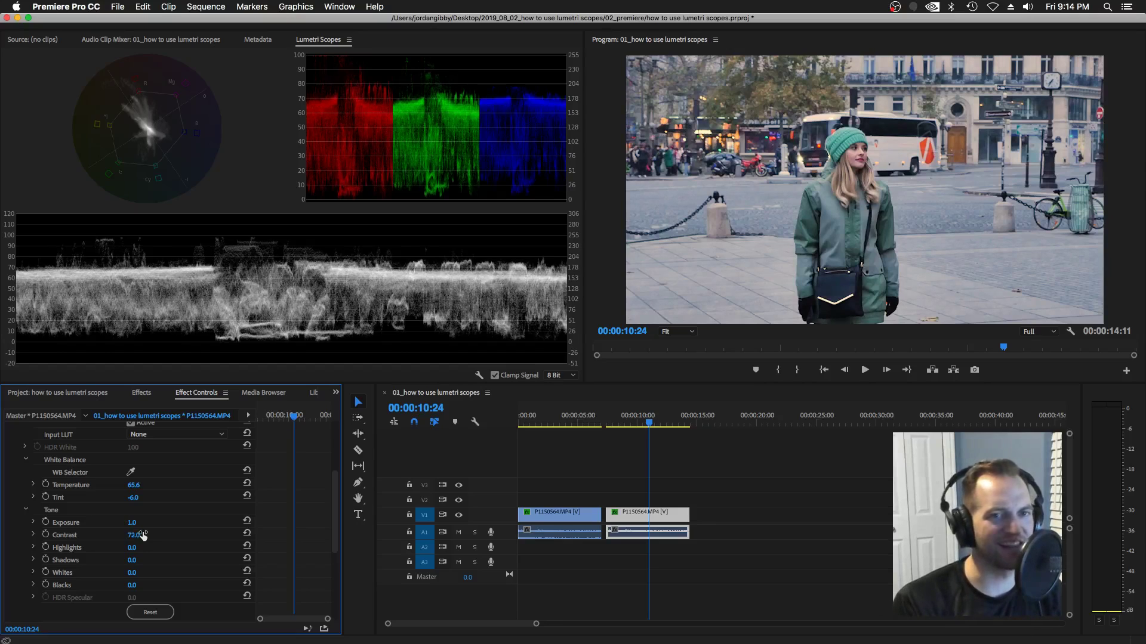
left_click_drag(144, 537, 150, 536)
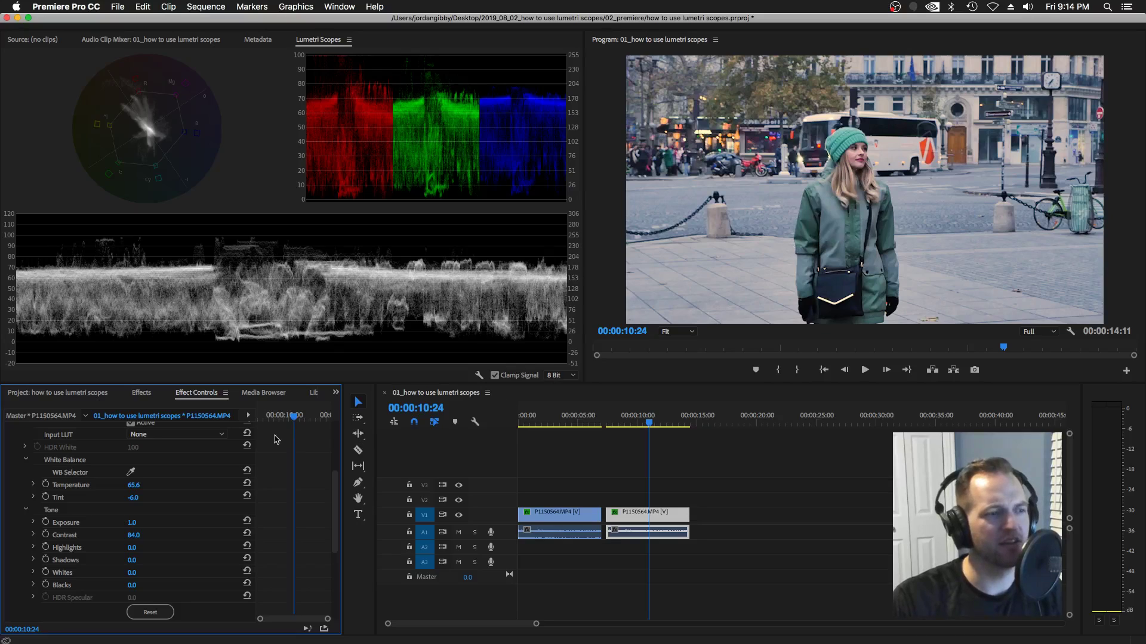
Set the second clip's Exposure to 1.1, trying 1.5 before returning to 1.1.
left_click(135, 523)
type("1.1")
key("Return")
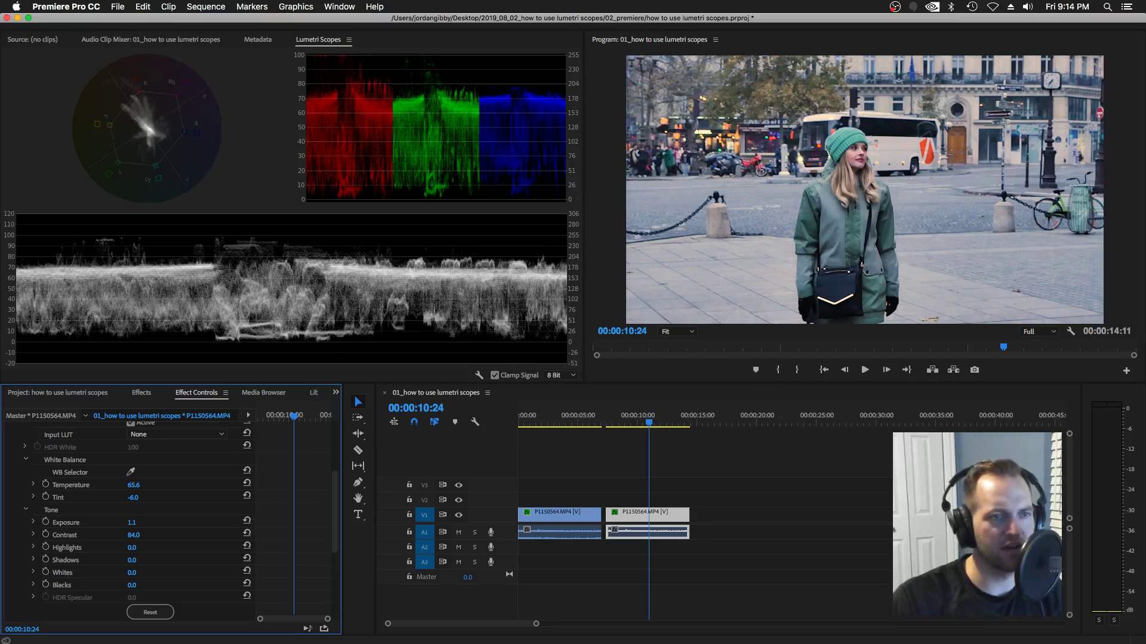
left_click(142, 521)
type("1.5")
key("Return")
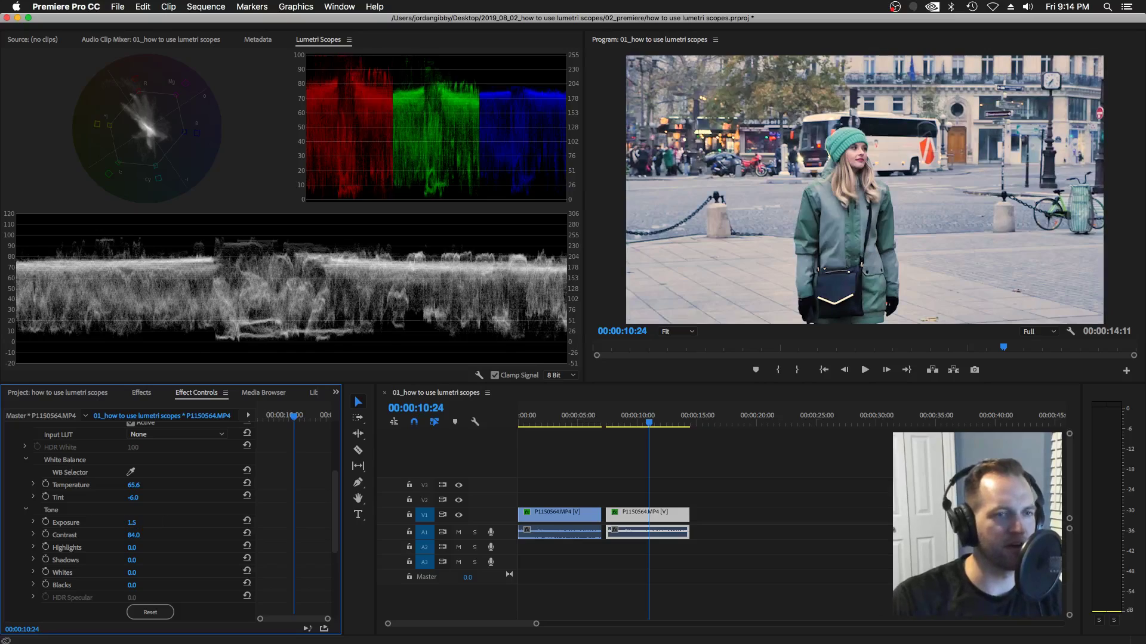
left_click(141, 524)
type("1.1")
key("Return")
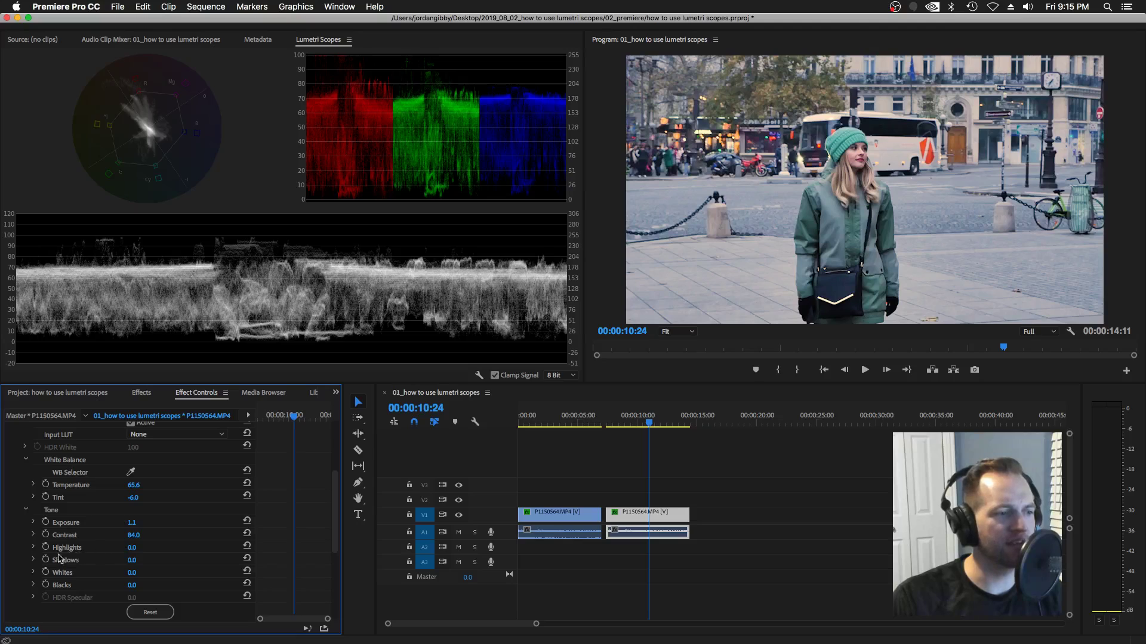
Try a Highlights value of 40 on the second clip and settle on 30.
left_click(131, 548)
type("40")
key("Return")
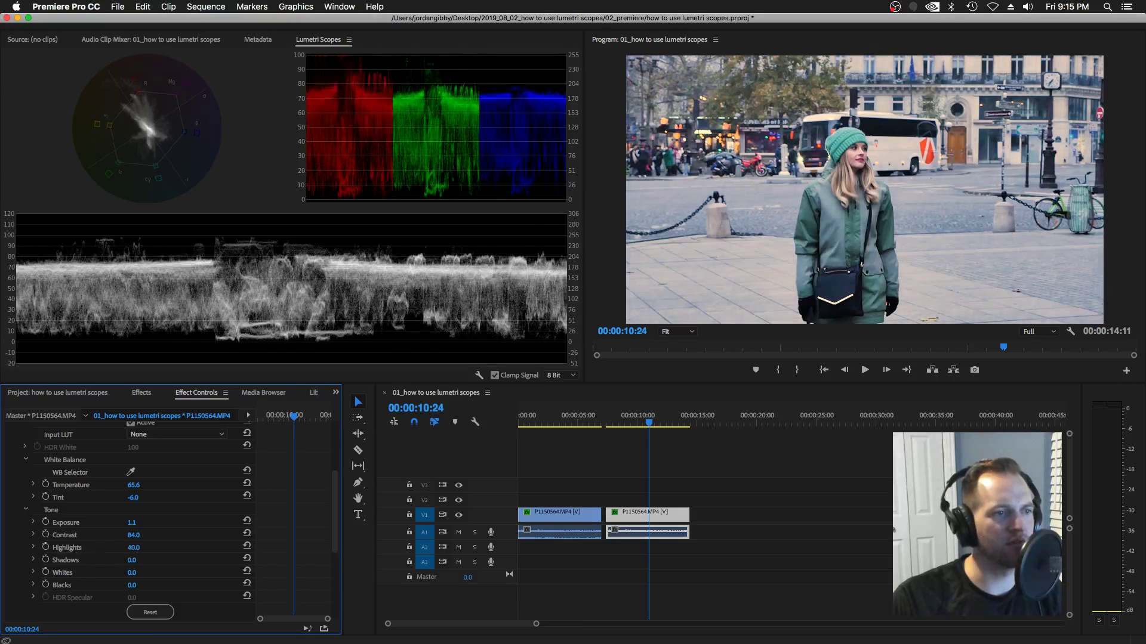
left_click(133, 548)
type("30")
key("Return")
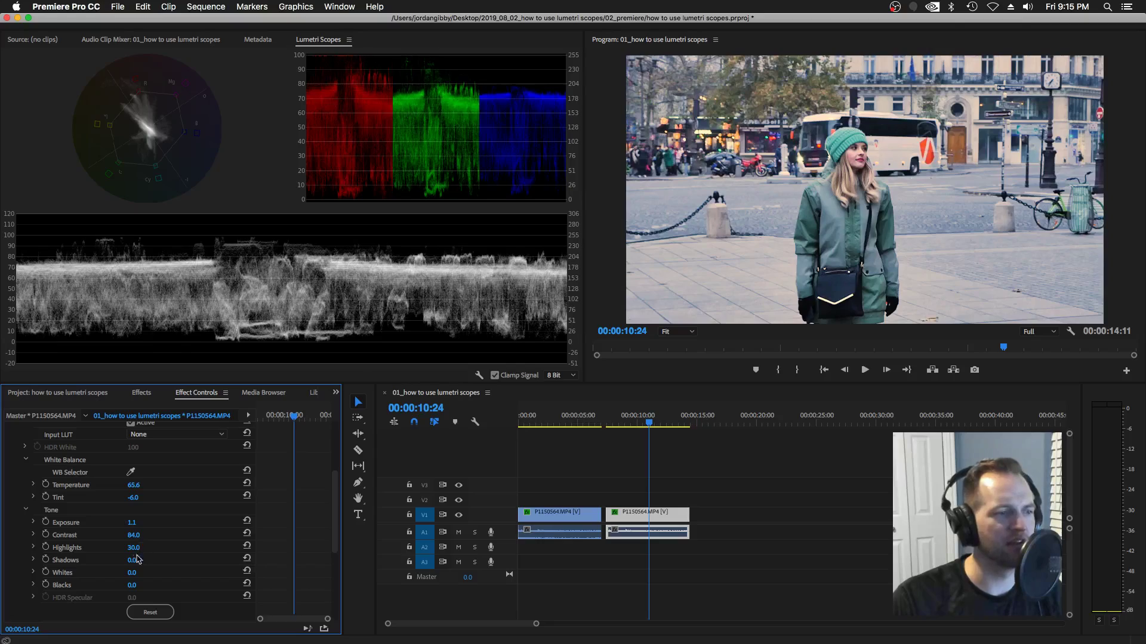
Set the second clip's Shadows to 4 and its Whites to 16, starting the Whites from 21.
left_click(133, 560)
type("4")
key("Return")
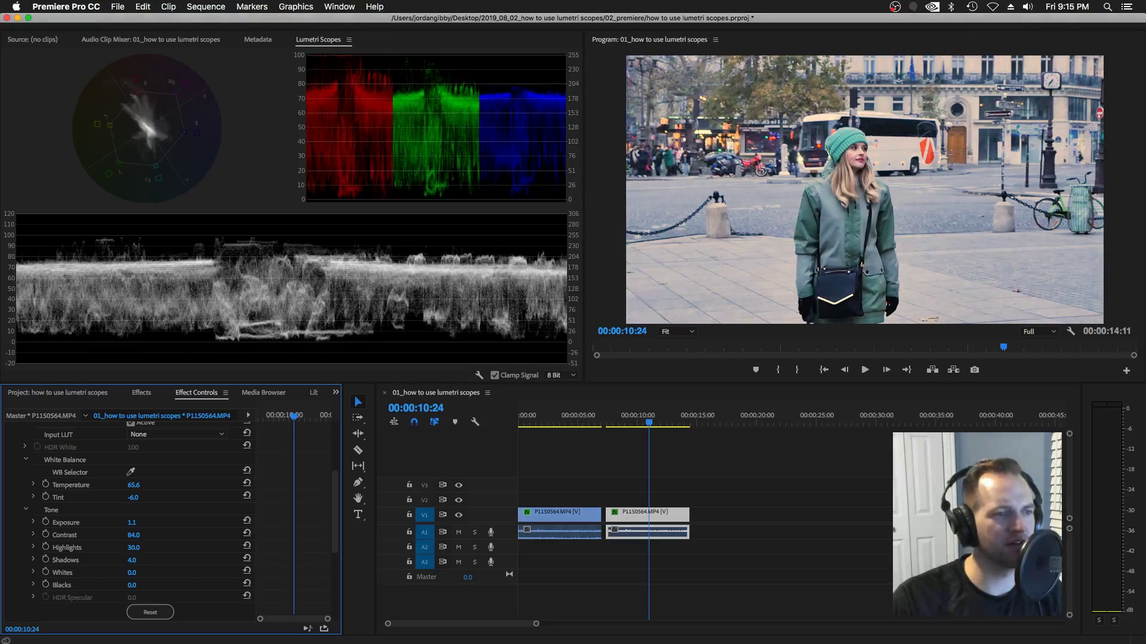
left_click(132, 573)
type("21")
key("Return")
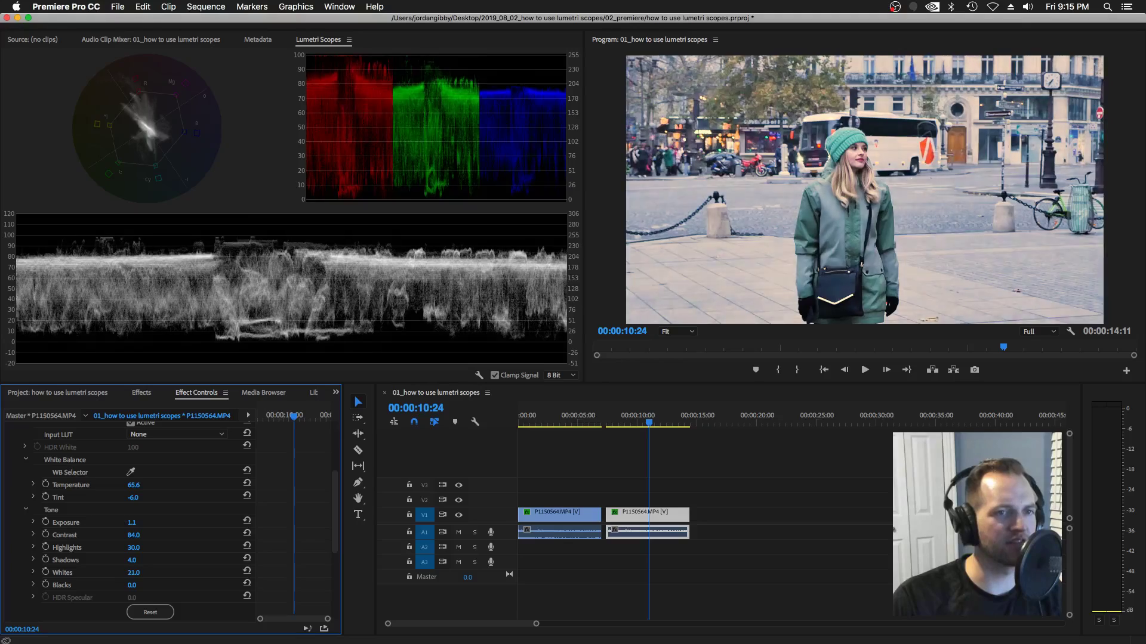
left_click_drag(132, 573, 128, 572)
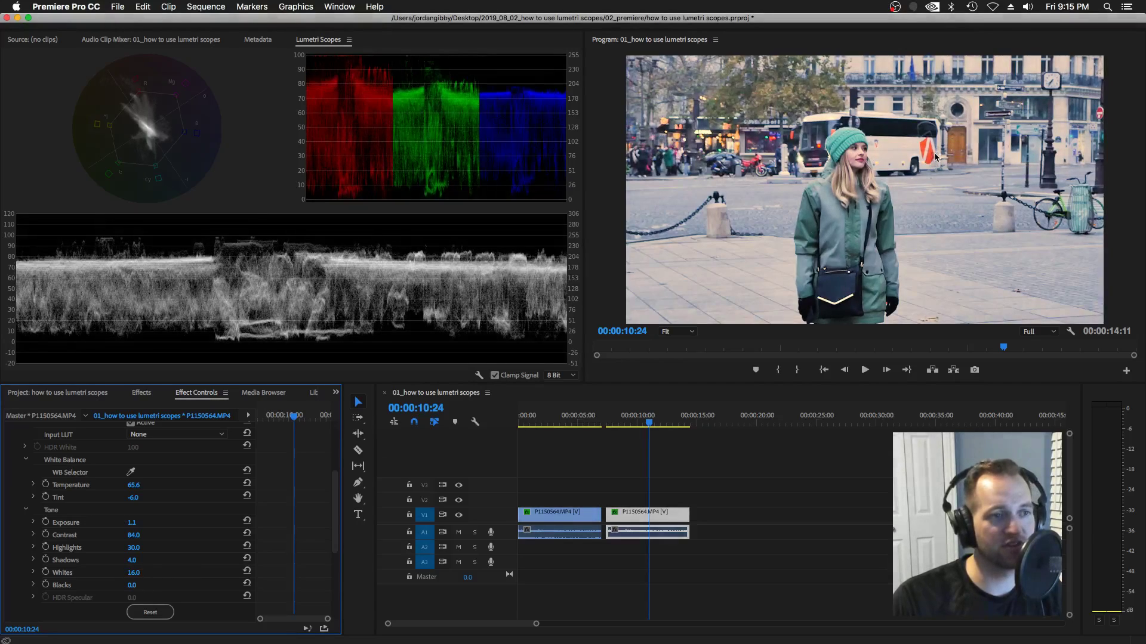
left_click_drag(132, 585, 143, 586)
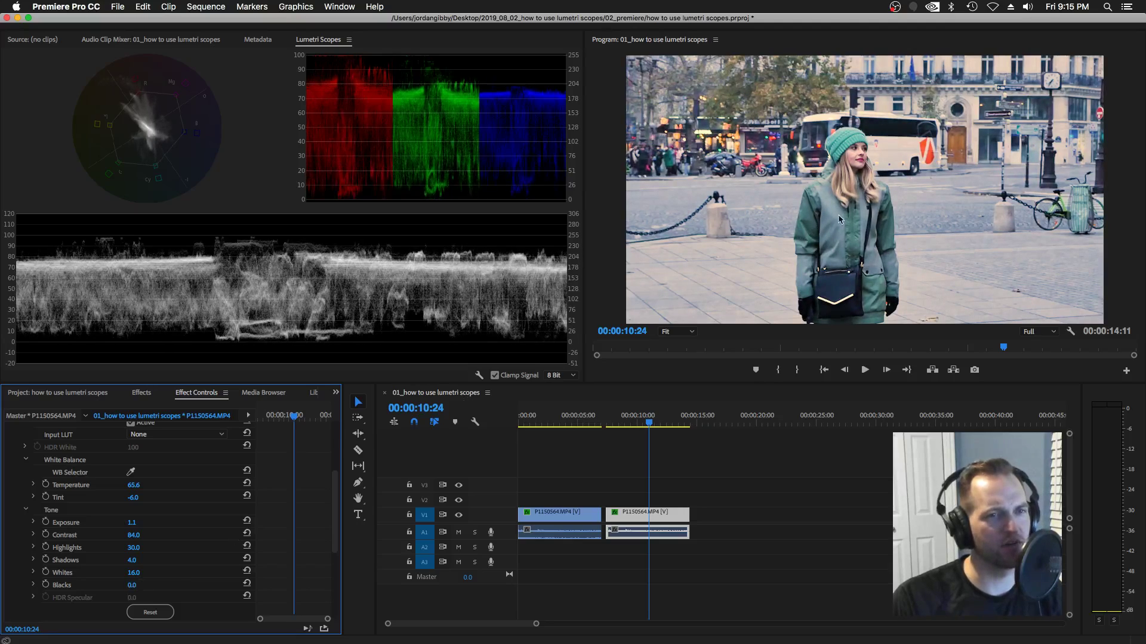
Compare frames of the first clip with the graded second clip, and inspect the graded frame at 00:00:10:24 in an enlarged Program monitor.
left_click(589, 429)
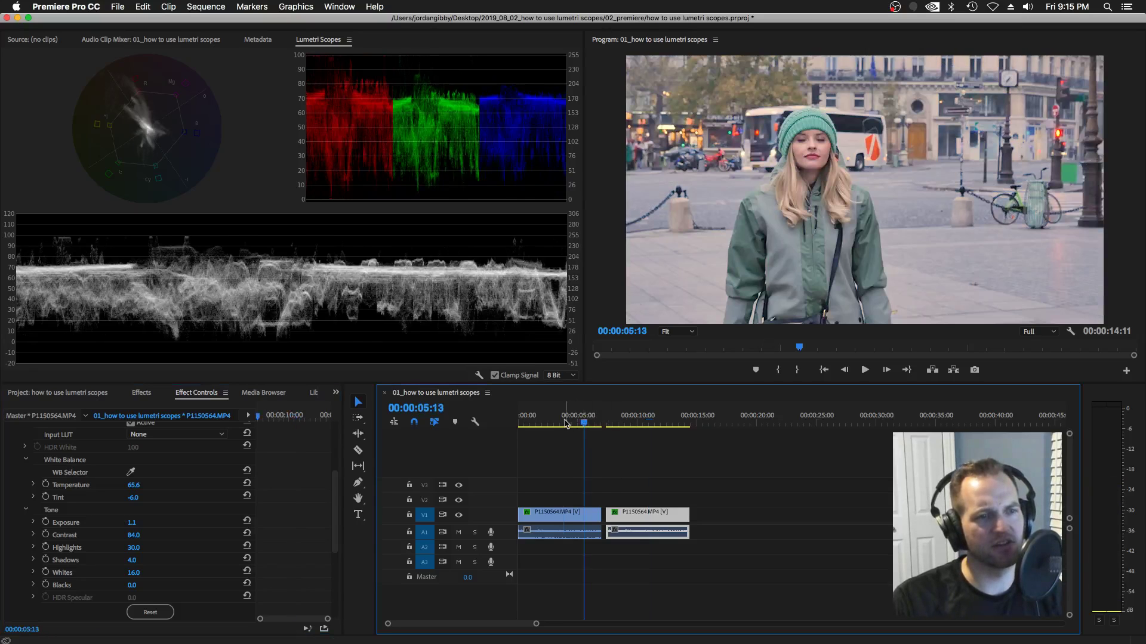
left_click(564, 425)
left_click(642, 424)
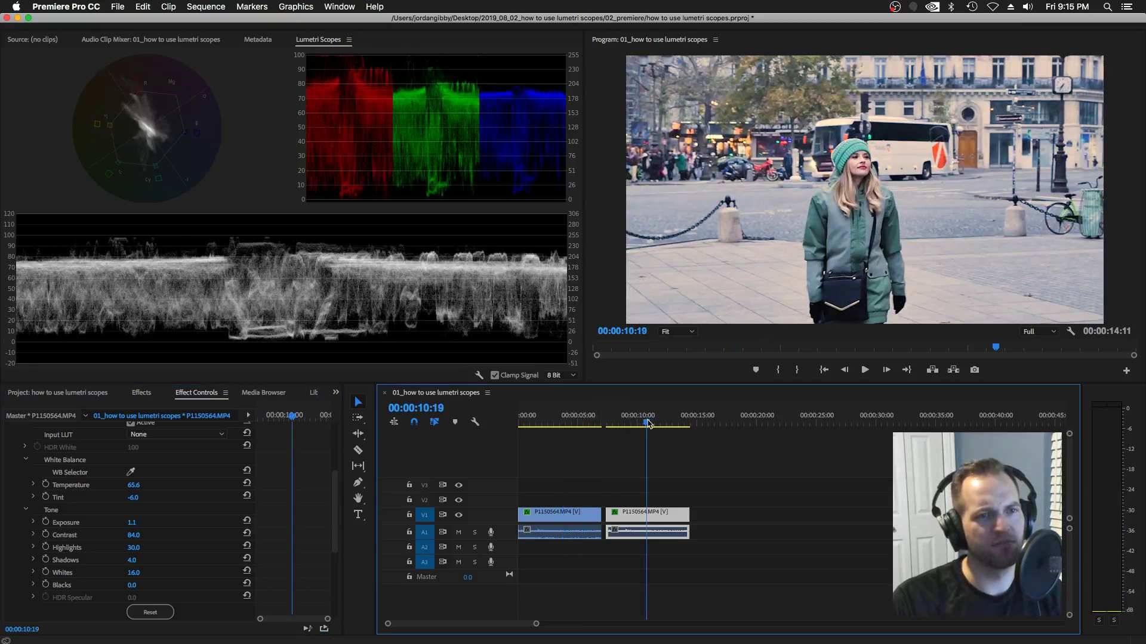
left_click(569, 425)
left_click(649, 425)
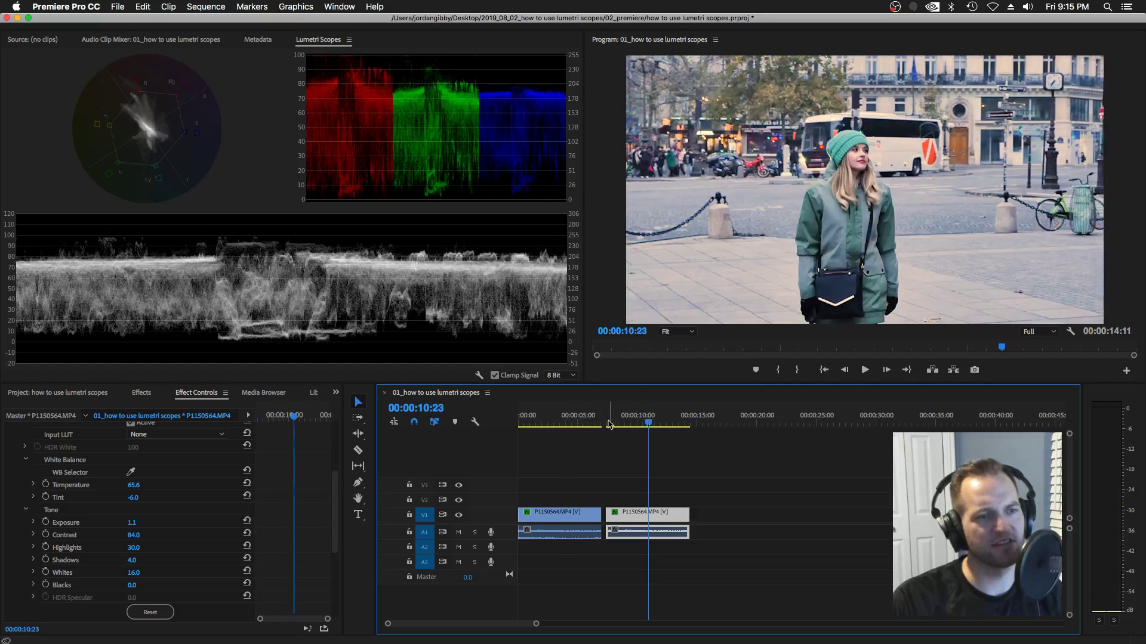
left_click(546, 425)
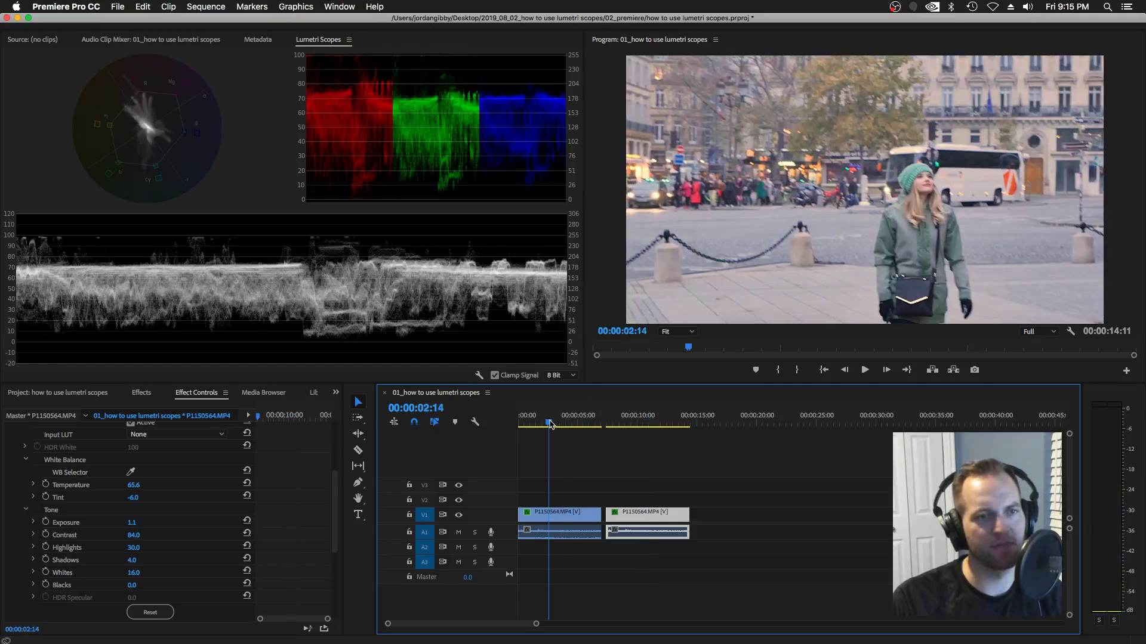
left_click(643, 423)
left_click(649, 425)
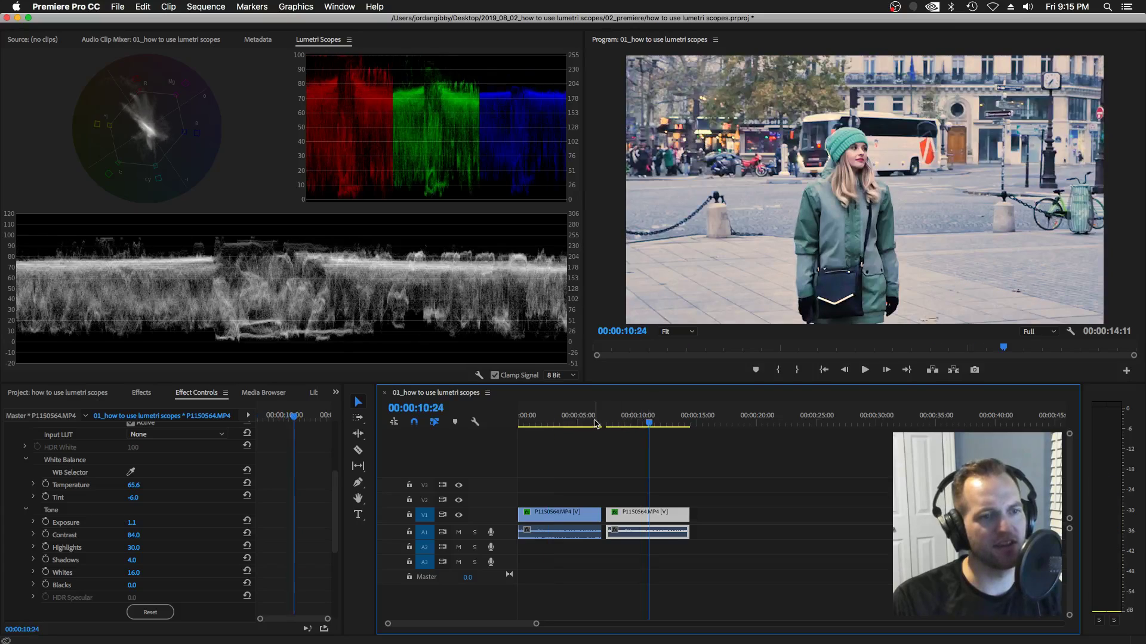
left_click(572, 425)
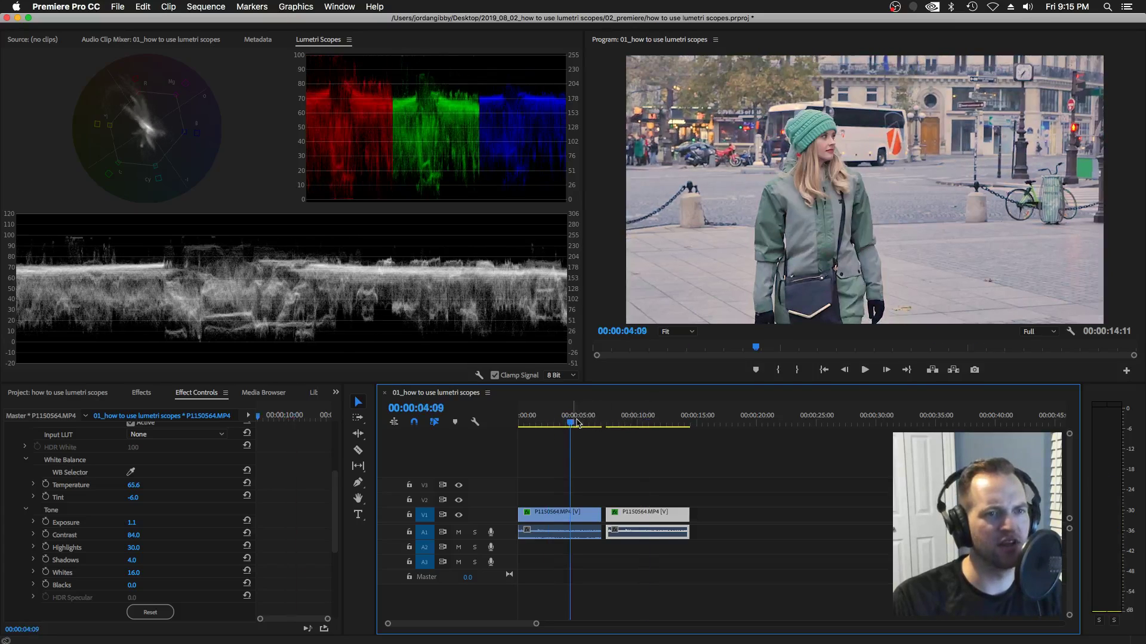
left_click(650, 425)
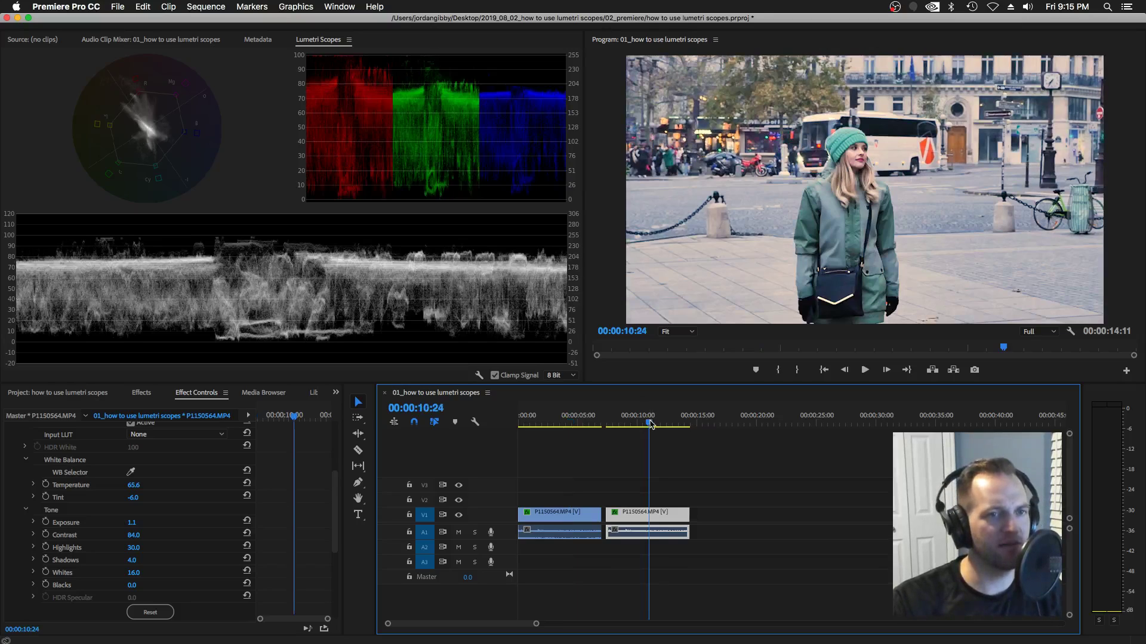
key("grave")
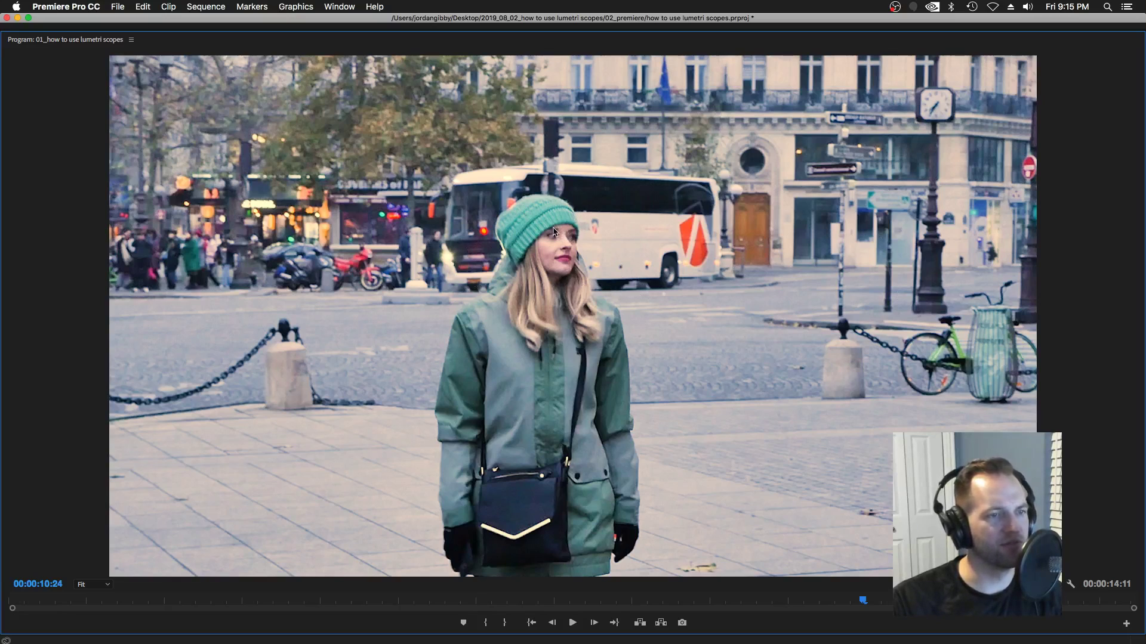
key("grave")
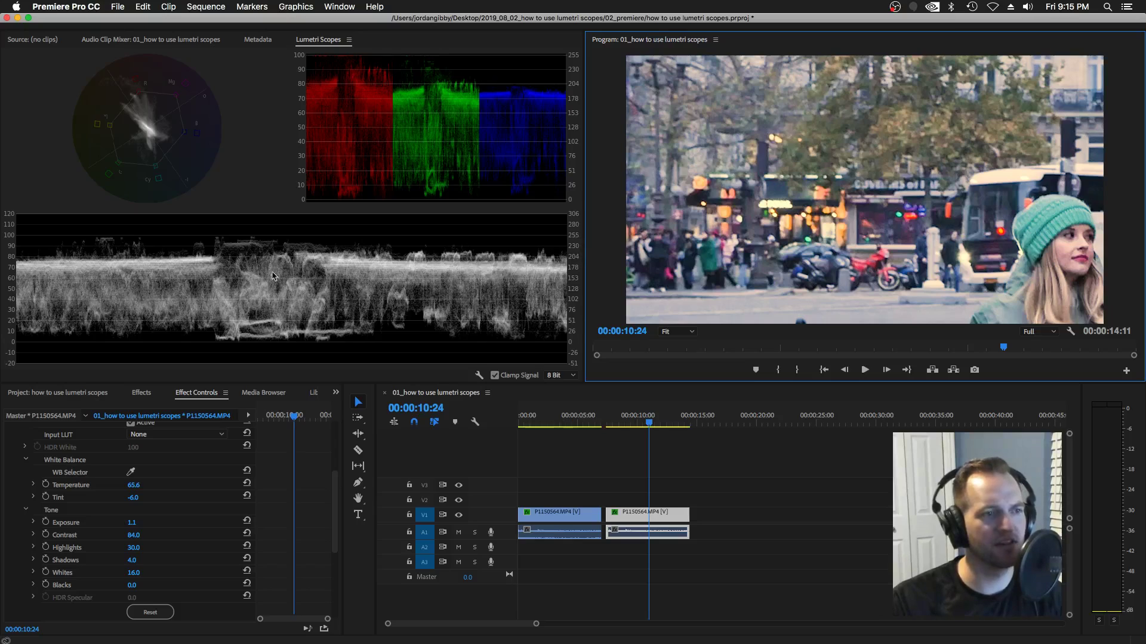
Switch the playhead repeatedly between matching frames of the two clips to examine contrast, color and scope differences before and after the tone adjustments.
left_click(571, 424)
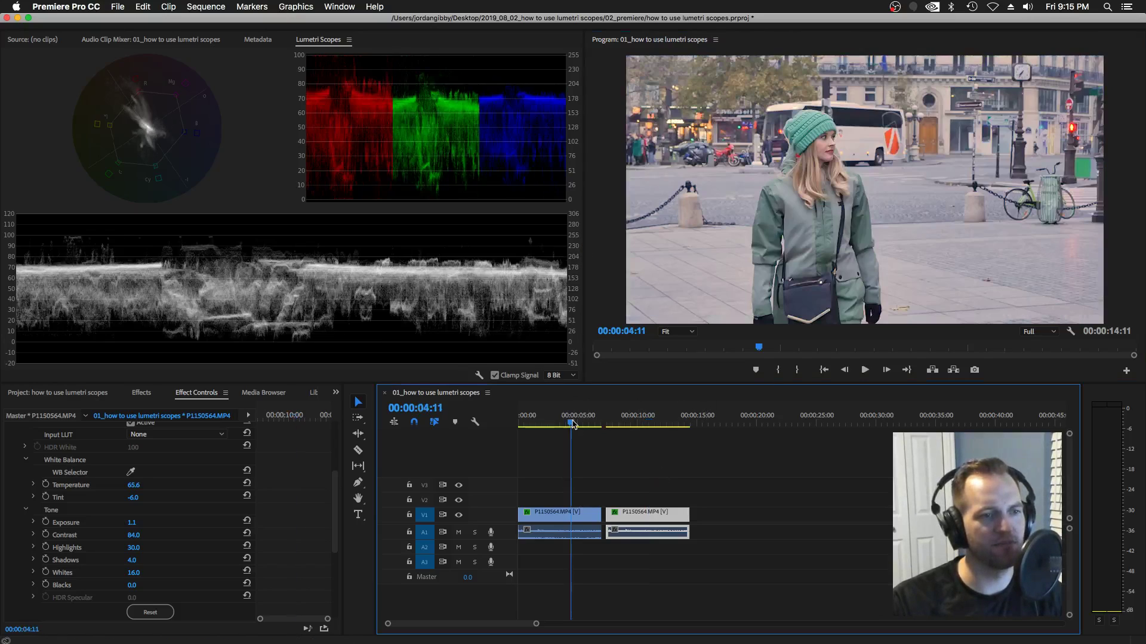
left_click(653, 424)
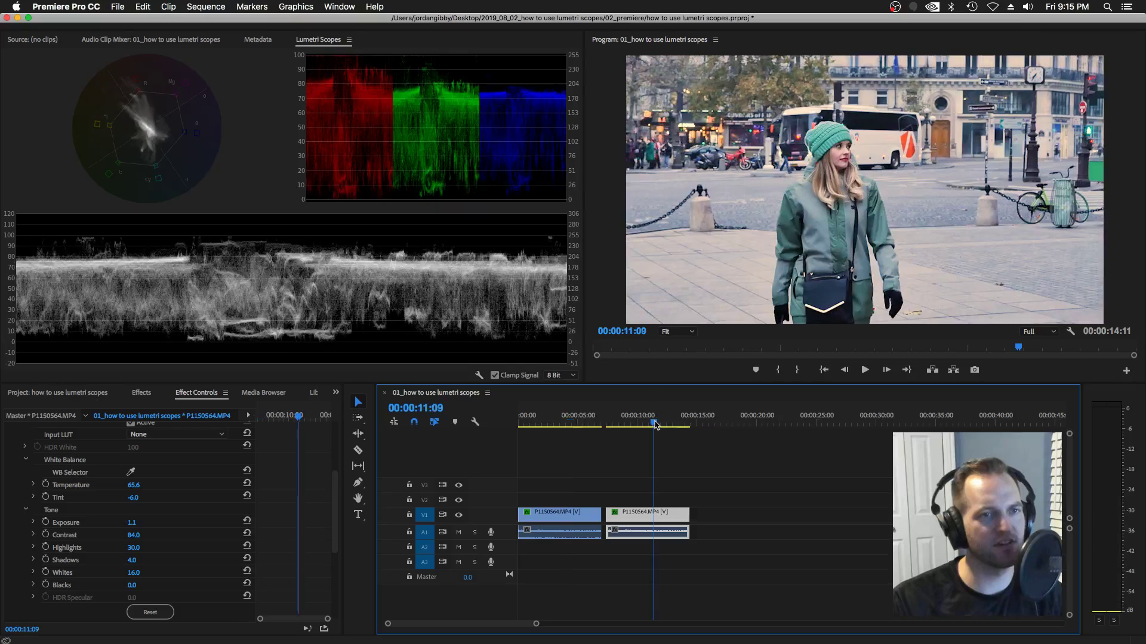
left_click(576, 424)
left_click(648, 424)
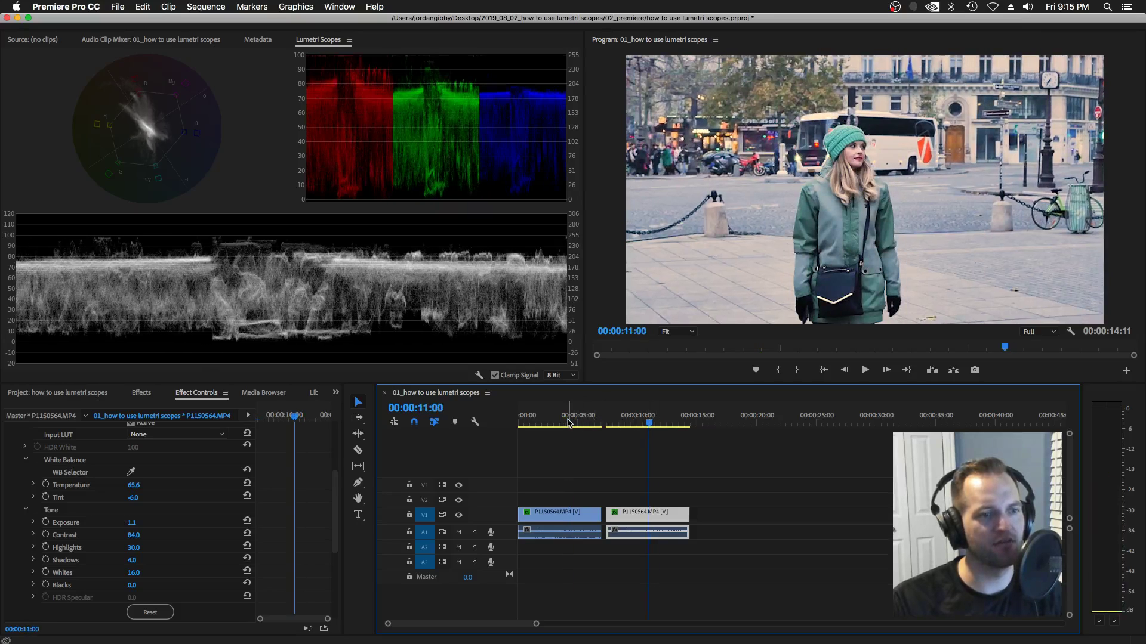
left_click(568, 424)
left_click(646, 424)
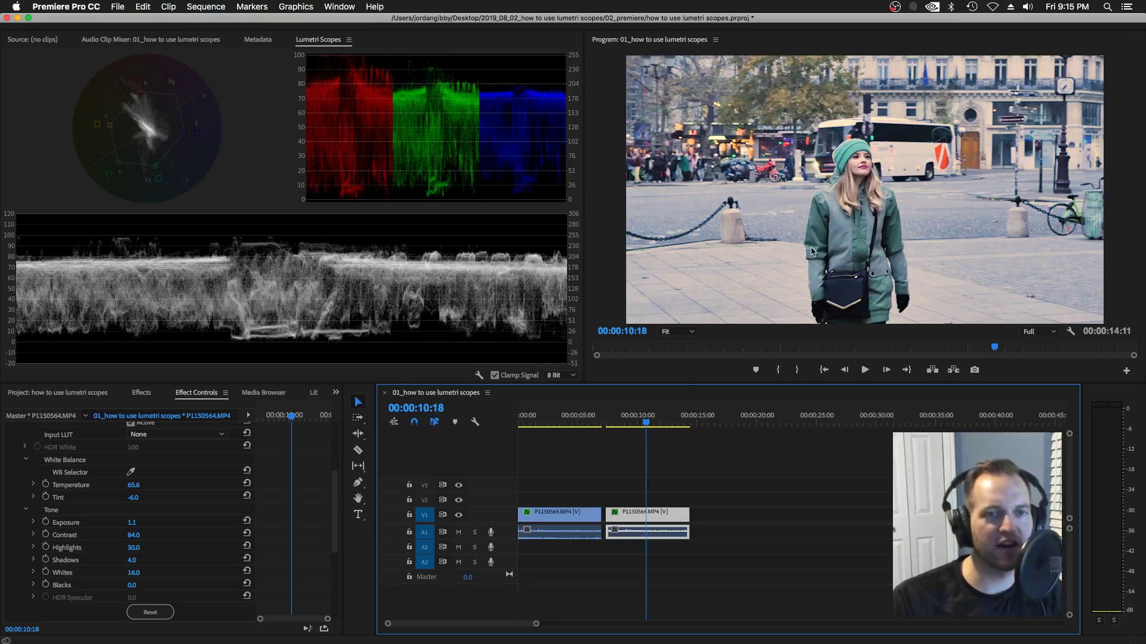
left_click(574, 418)
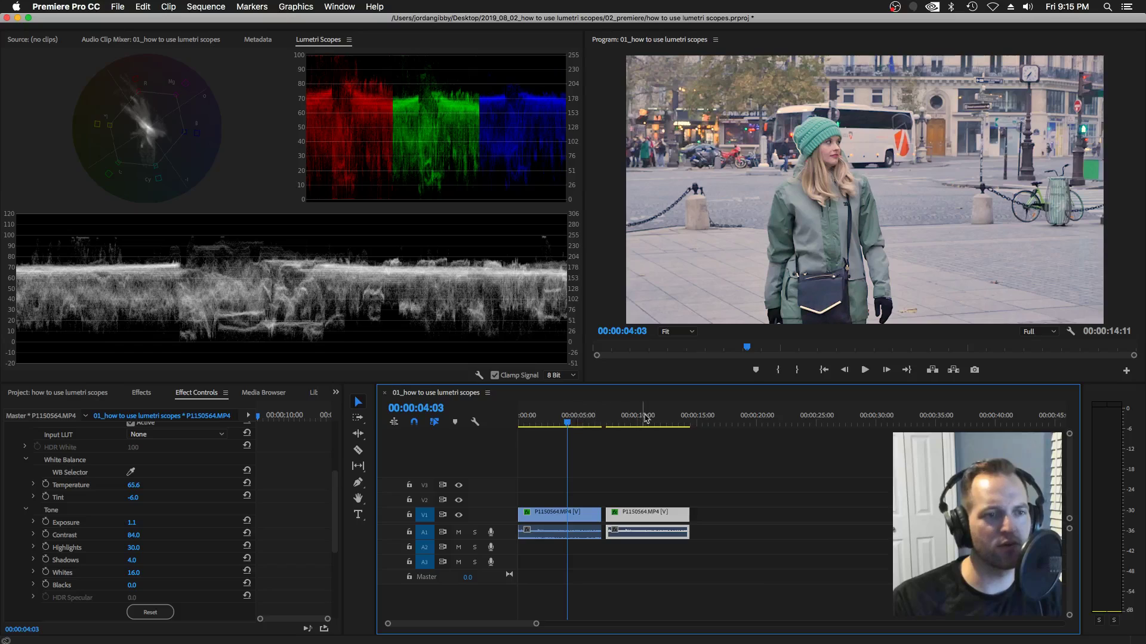
left_click(651, 421)
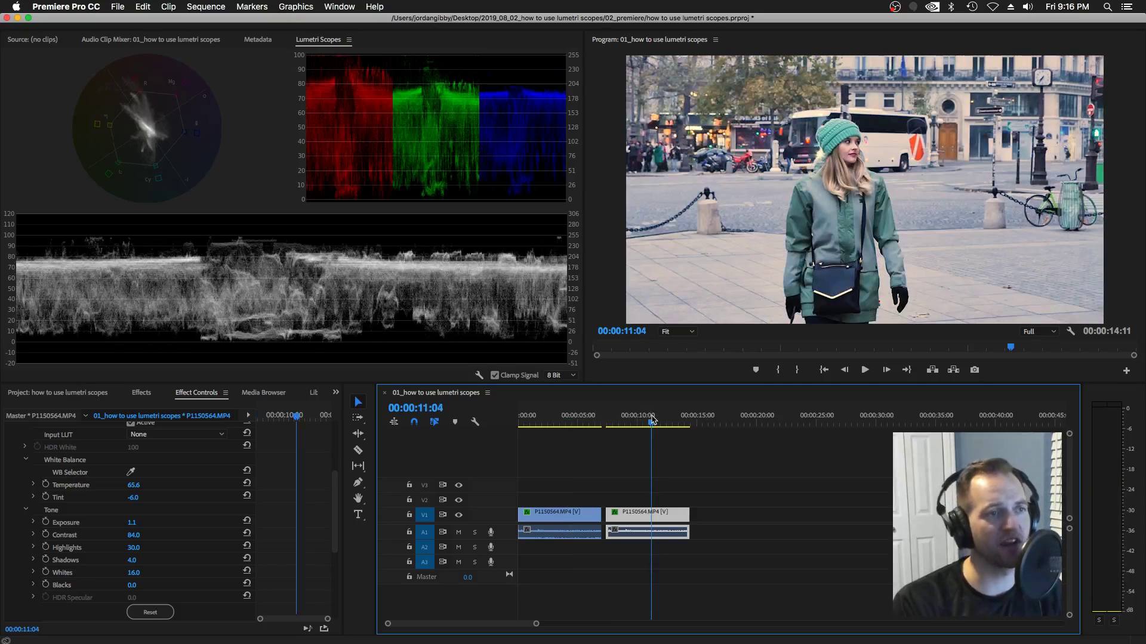
left_click(570, 422)
left_click(655, 424)
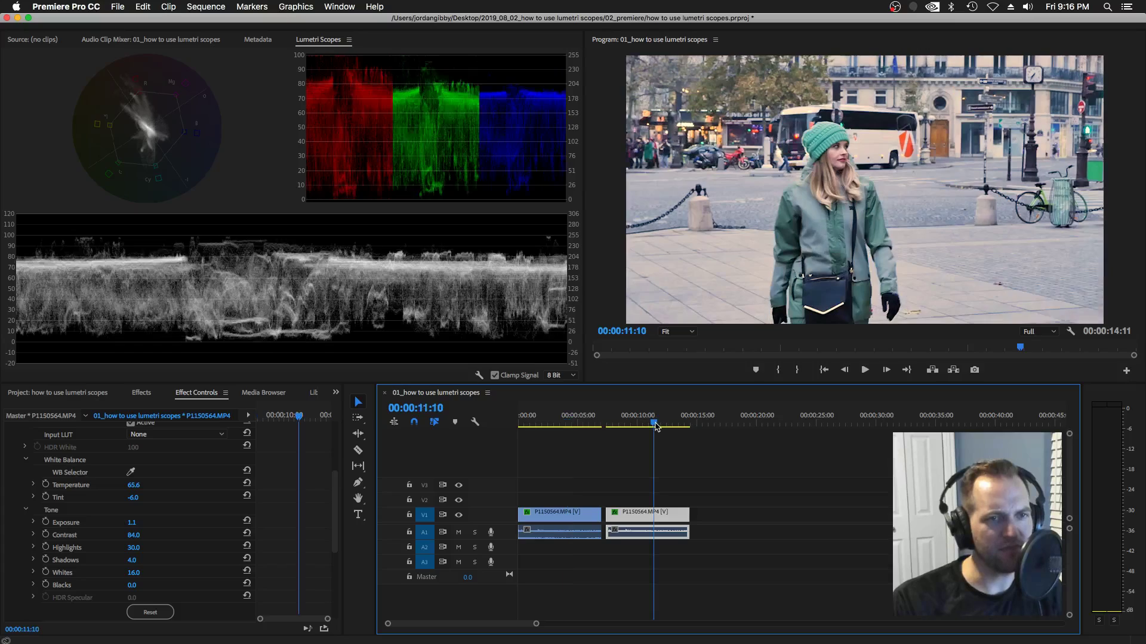
left_click(576, 421)
left_click(655, 422)
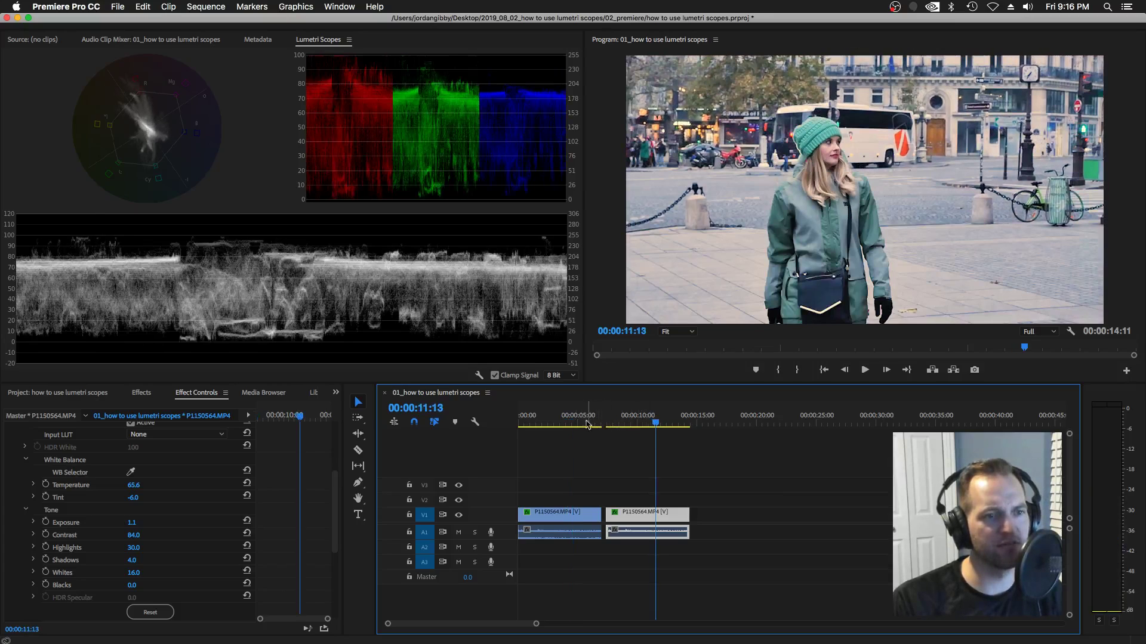
left_click(577, 423)
left_click(650, 424)
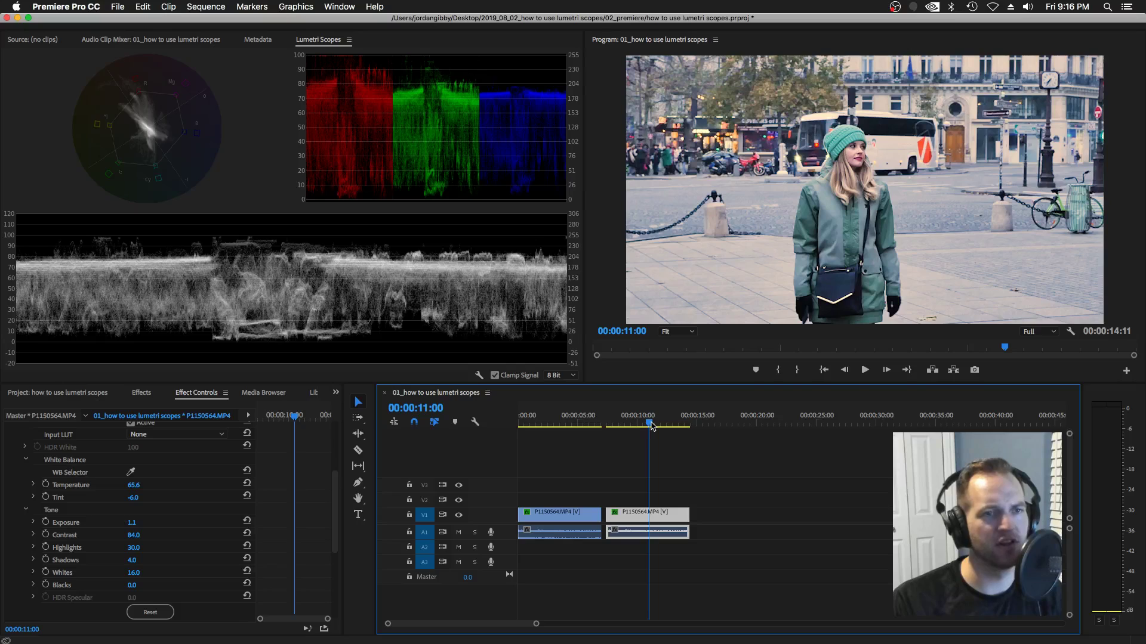
left_click(582, 422)
left_click(658, 422)
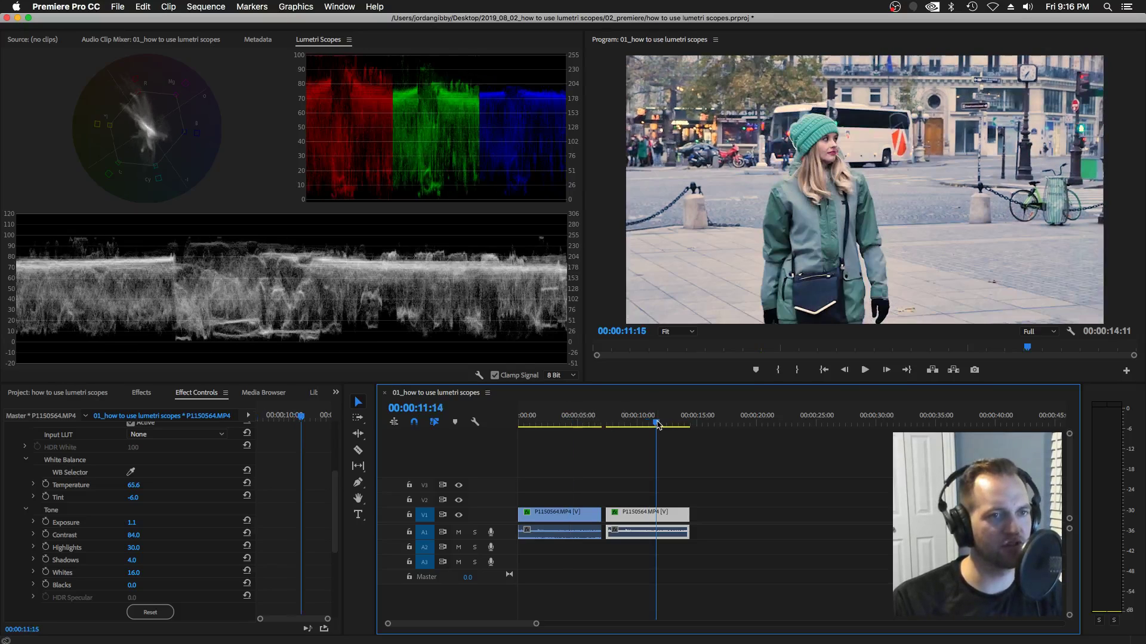
Compare matching frames of the ungraded first clip and graded second clip, including 00:00:04:06 and 00:00:11:00, in the picture and scopes.
left_click(580, 422)
left_click(641, 422)
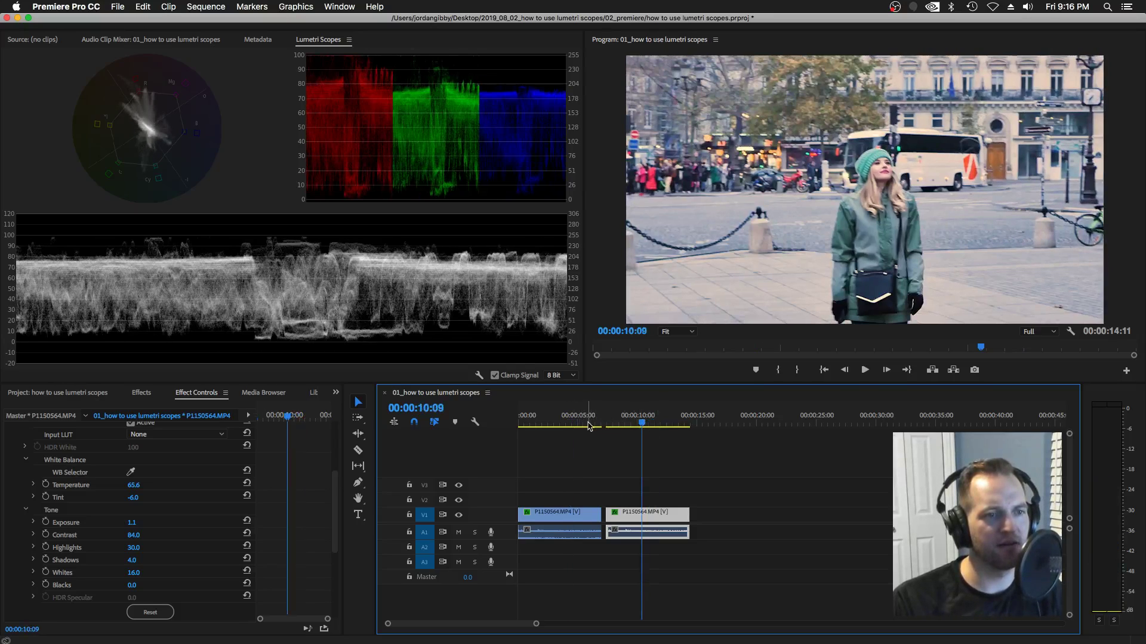
left_click(569, 423)
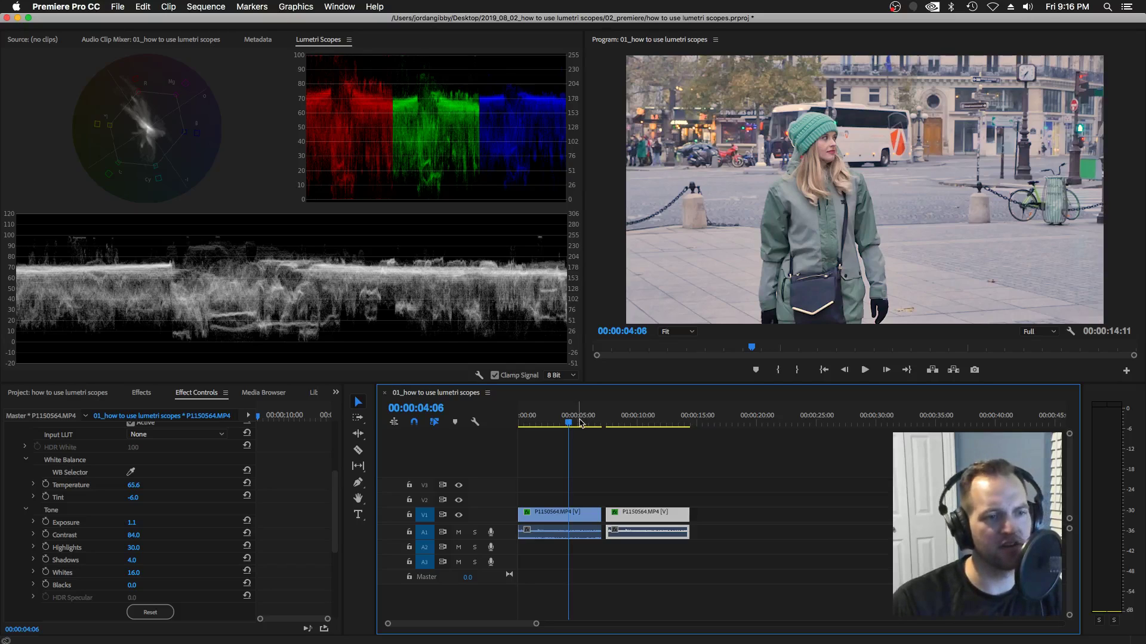
left_click(626, 514)
left_click(648, 423)
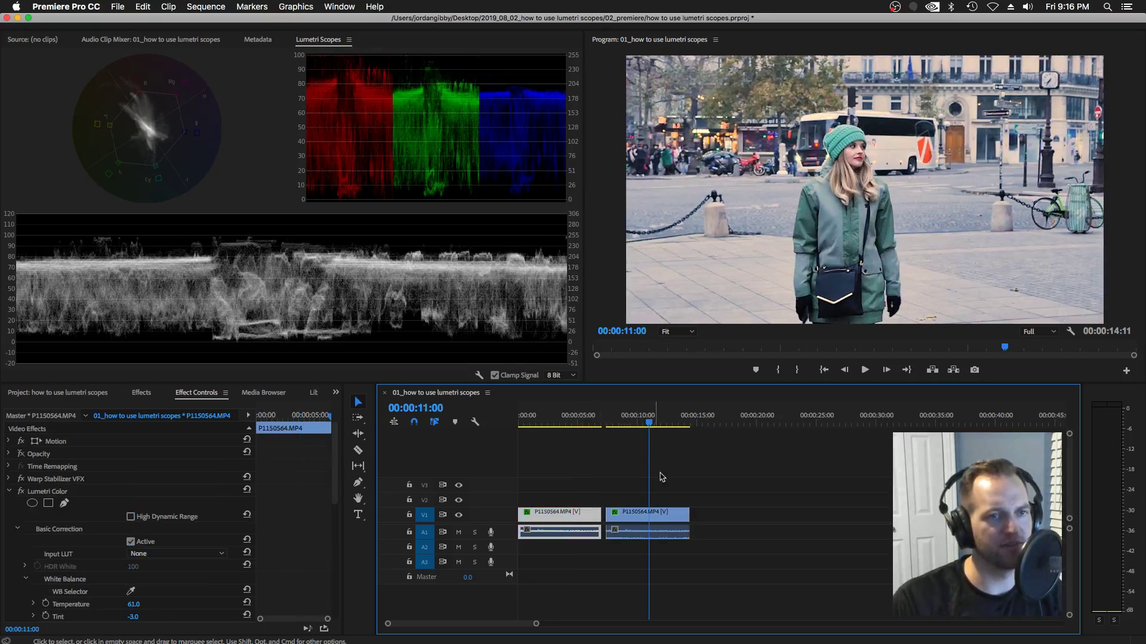
Delete the graded second P1150564.MP4 clip from the timeline, keeping only the first clip.
left_click(575, 515)
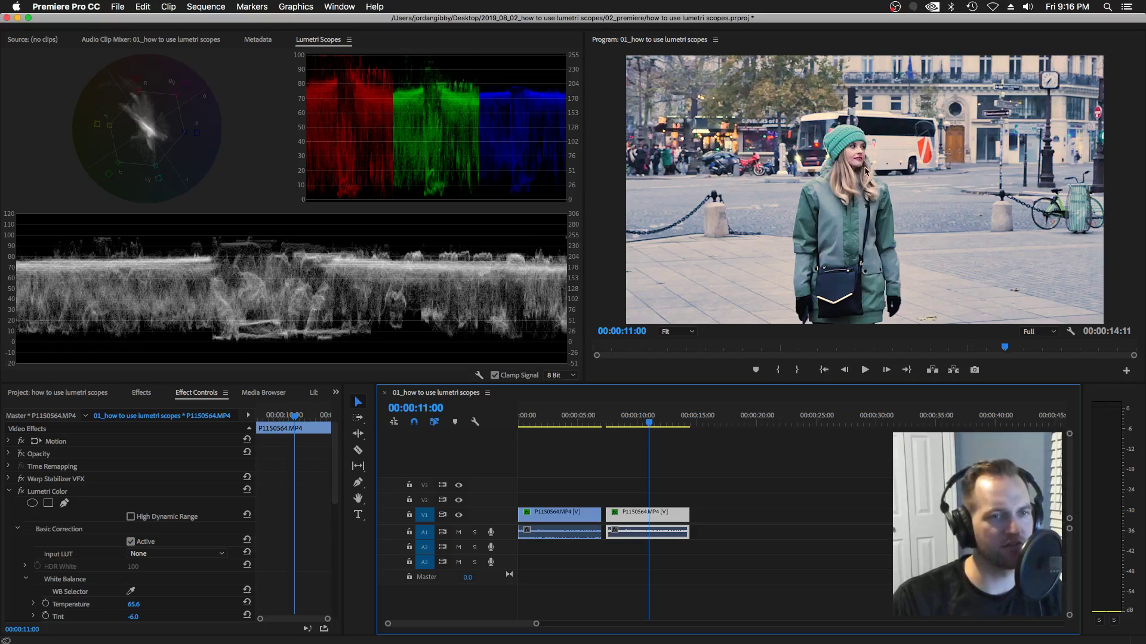
left_click(657, 518)
key("Delete")
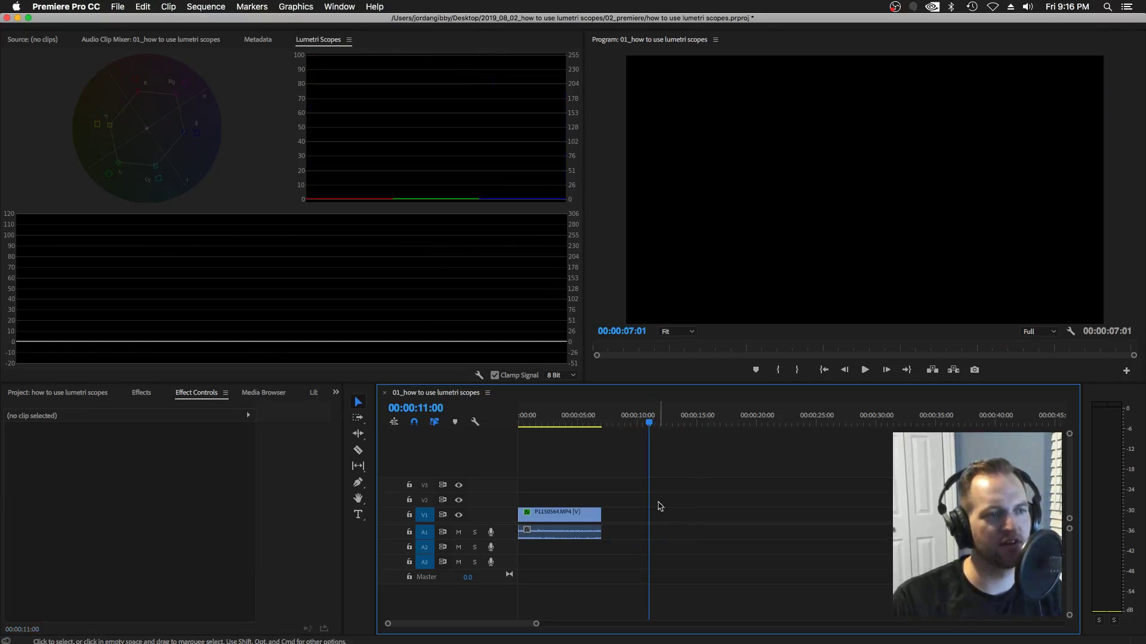
Select the remaining P1150564.MP4 clip and park the playhead on its close-up frame of the woman at 00:00:06:23.
left_click(543, 419)
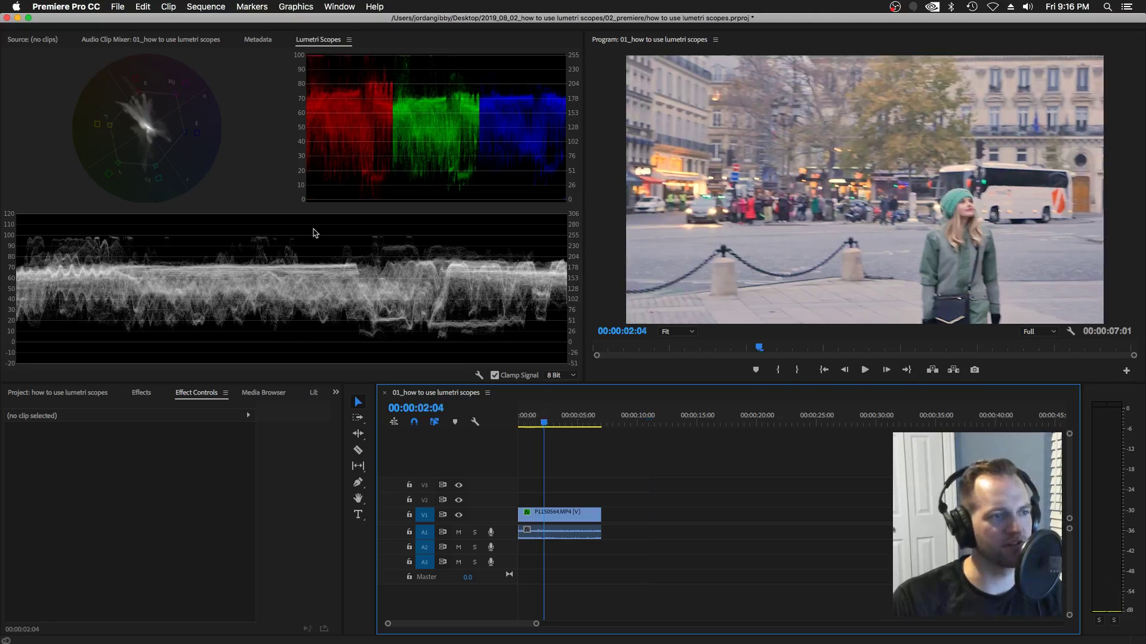
left_click(567, 422)
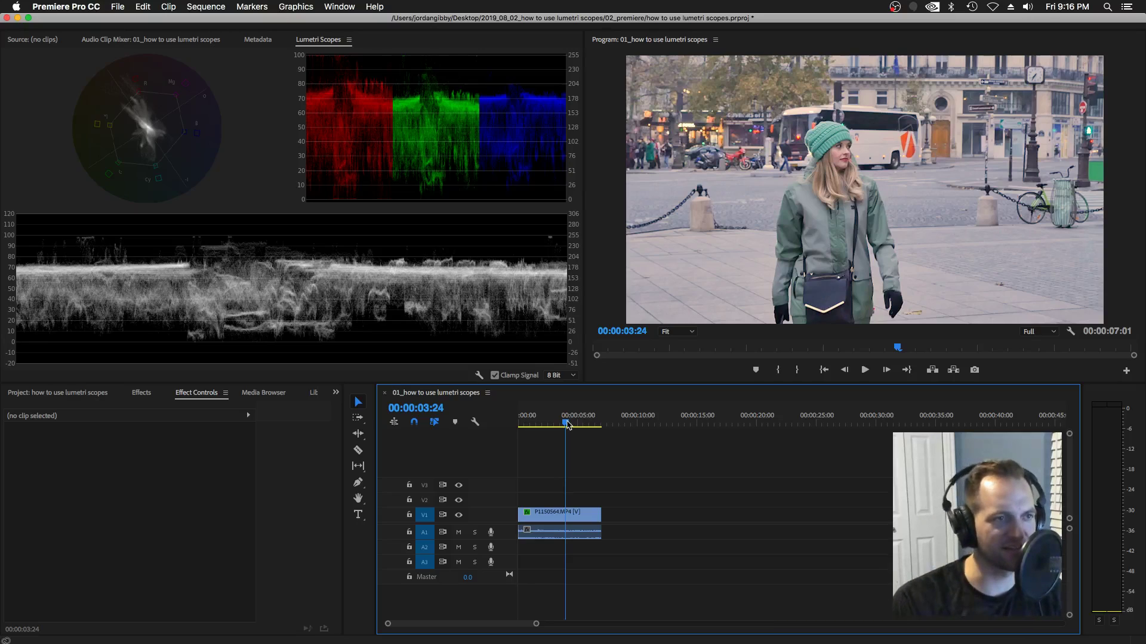
left_click_drag(565, 427, 564, 425)
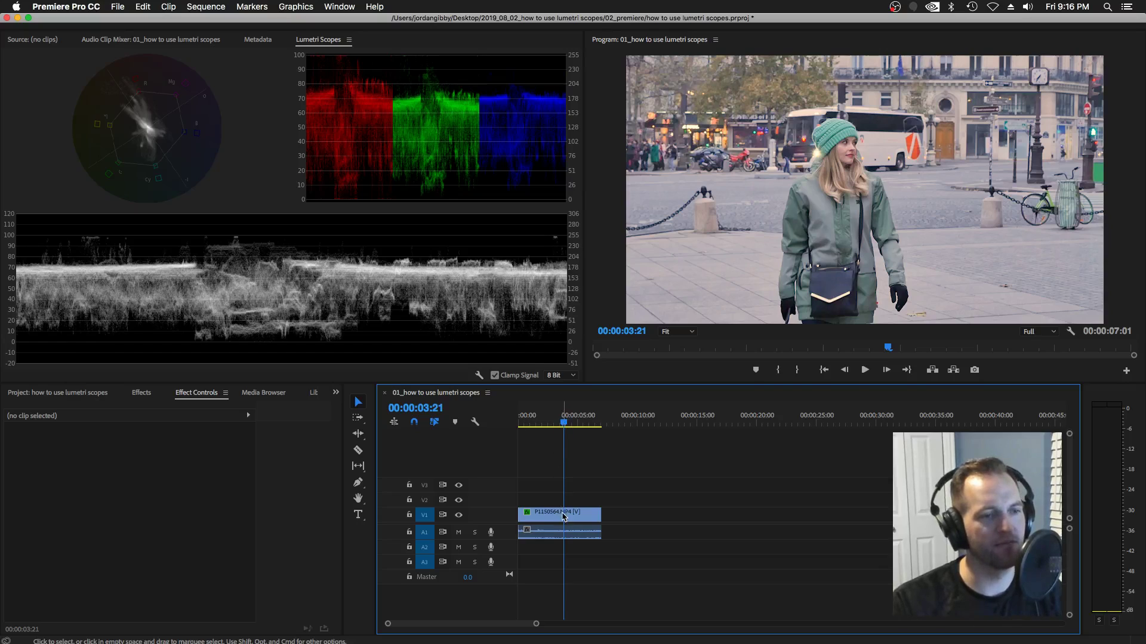
key("d")
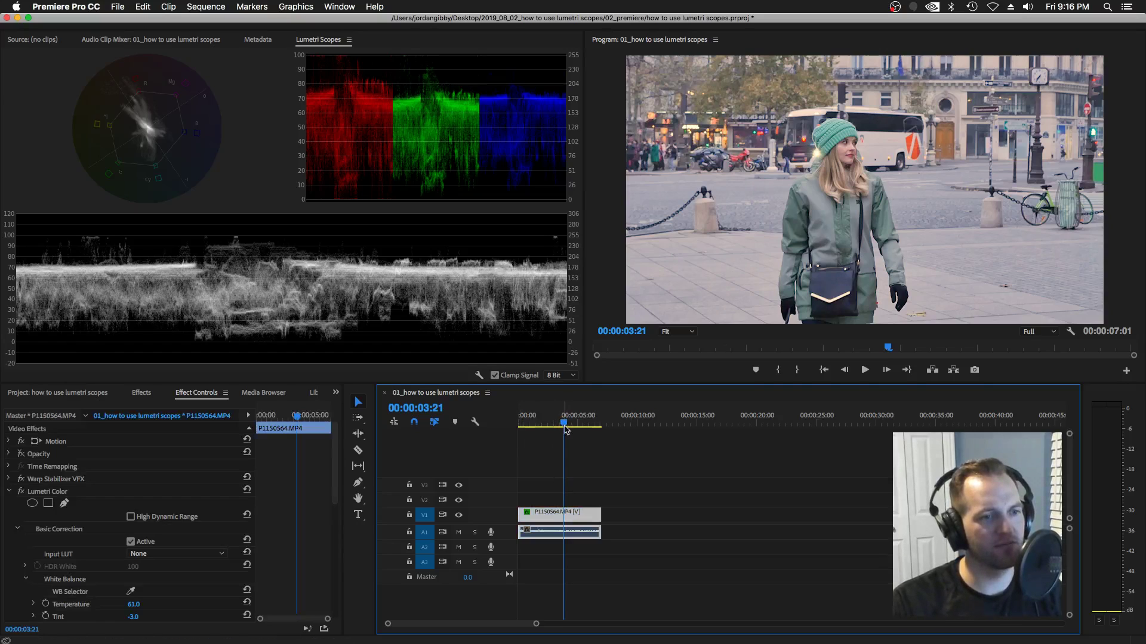
left_click_drag(564, 423, 604, 422)
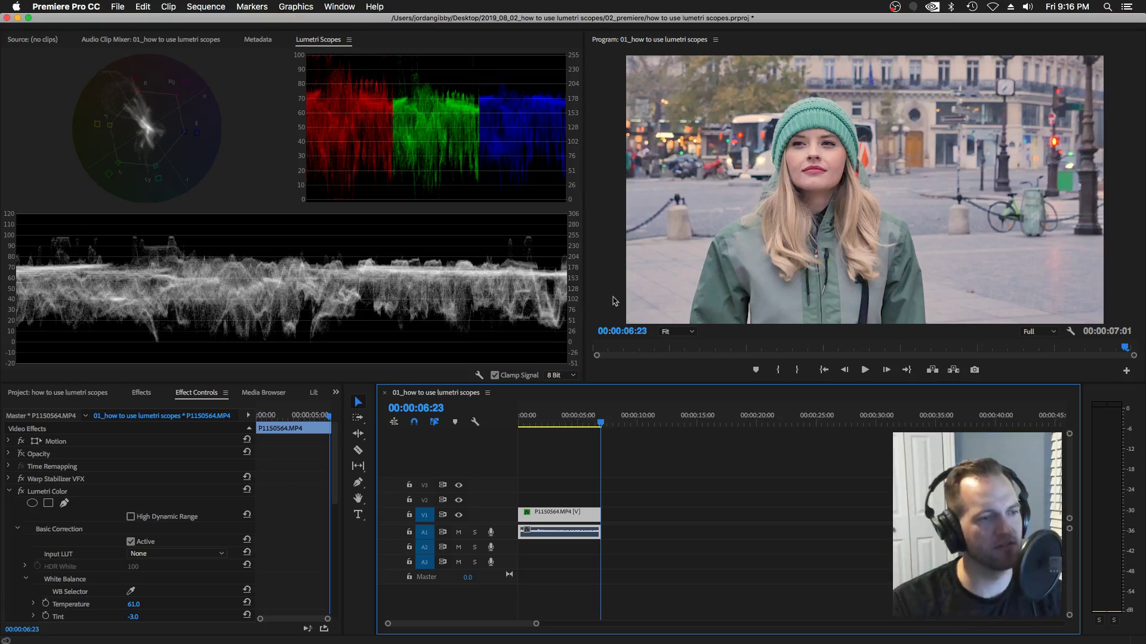
Look through the clip's Lumetri Color settings, from Basic Correction to the HSL Secondary key controls.
scroll(291, 506, "down", 10)
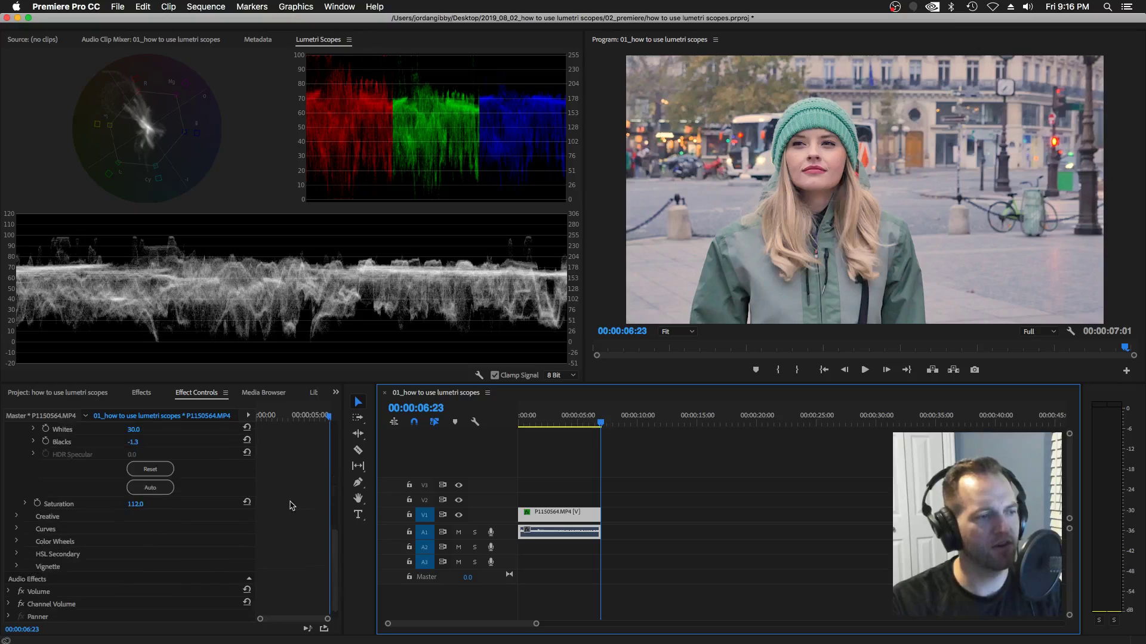
left_click(17, 555)
scroll(291, 543, "down", 4)
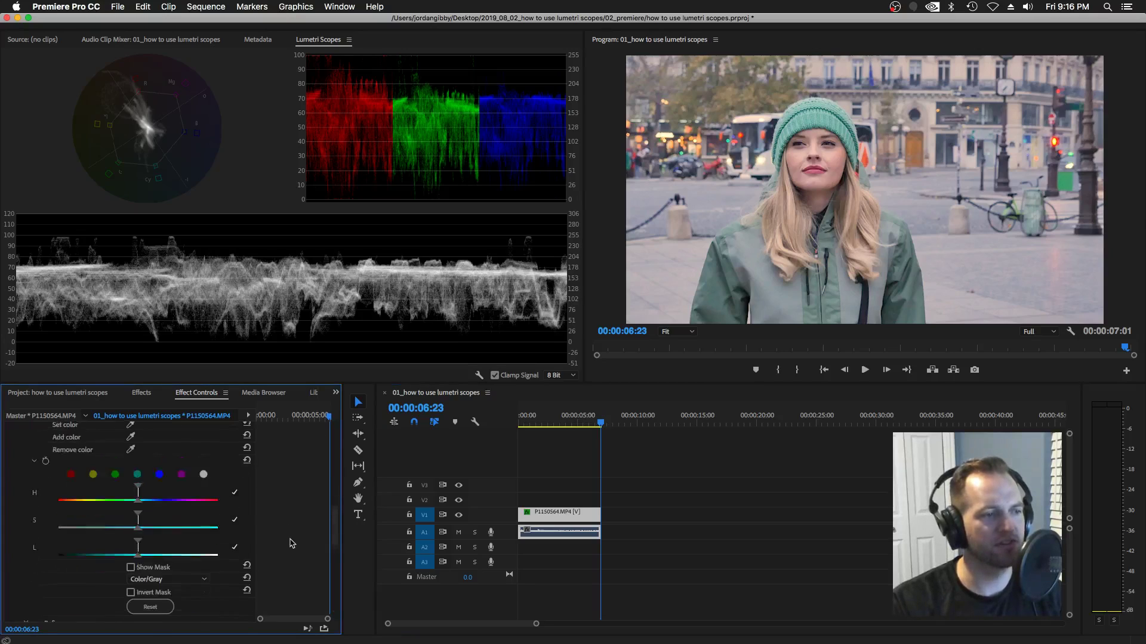
scroll(292, 540, "up", 10)
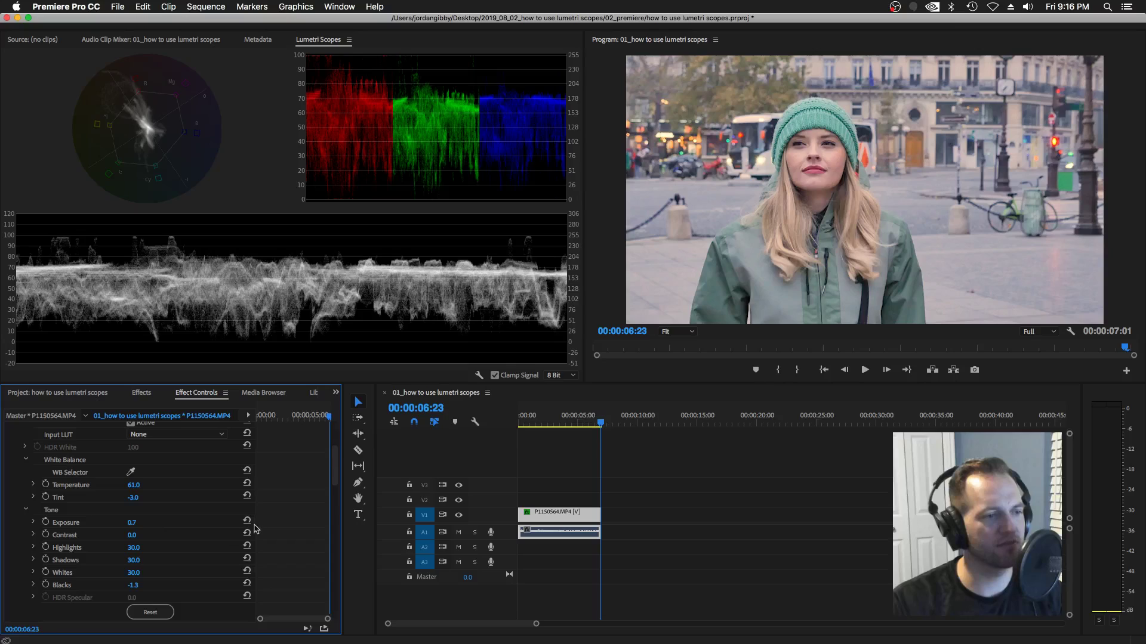
scroll(290, 527, "down", 3)
left_click(16, 568)
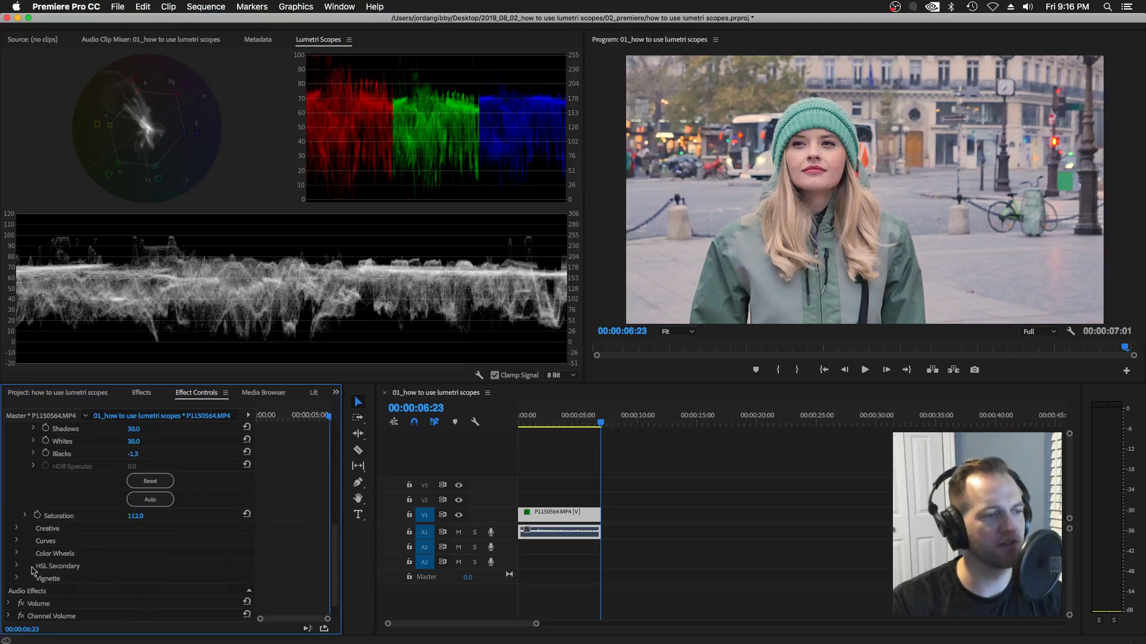
scroll(280, 543, "up", 5)
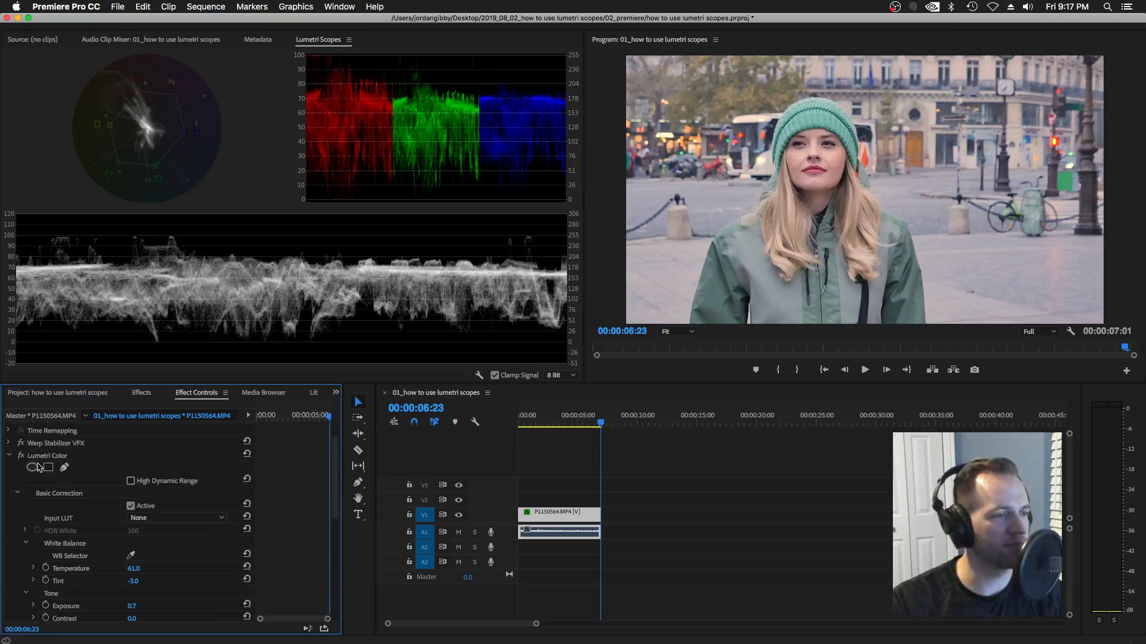
scroll(290, 506, "down", 6)
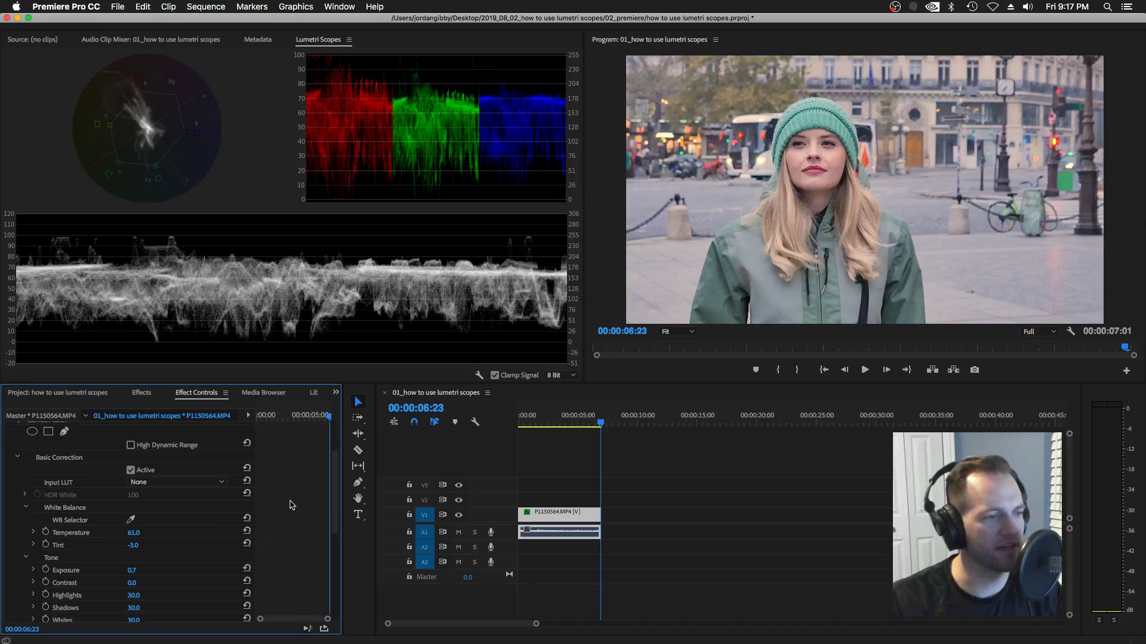
scroll(291, 505, "down", 1)
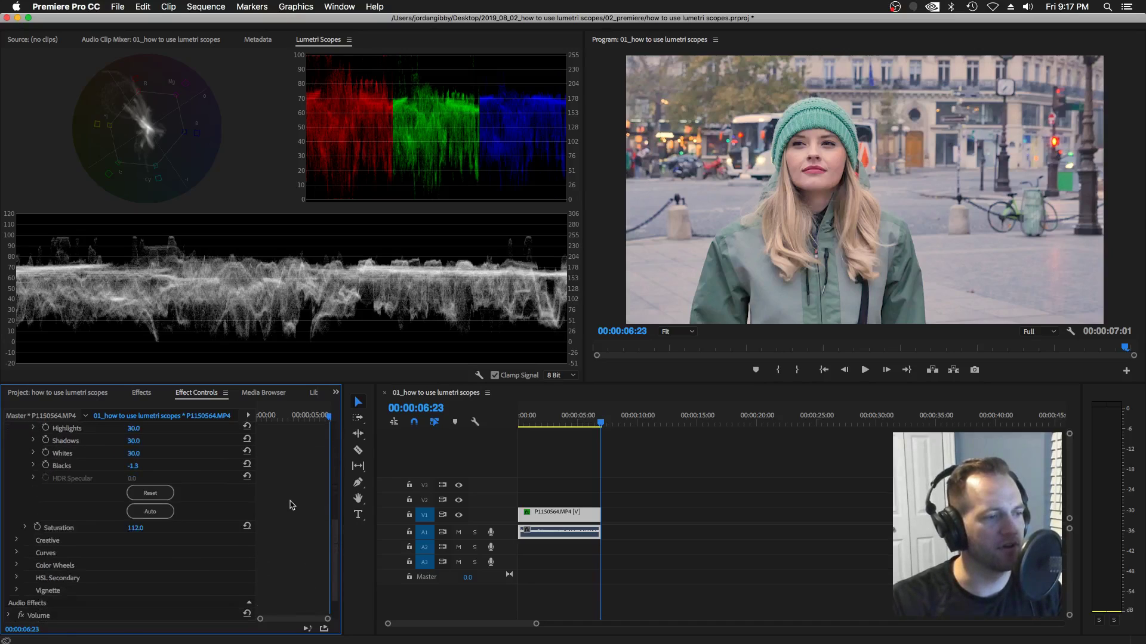
Expand HSL Secondary and sample the skin tone on the woman's cheek as the key's Set color.
left_click(17, 578)
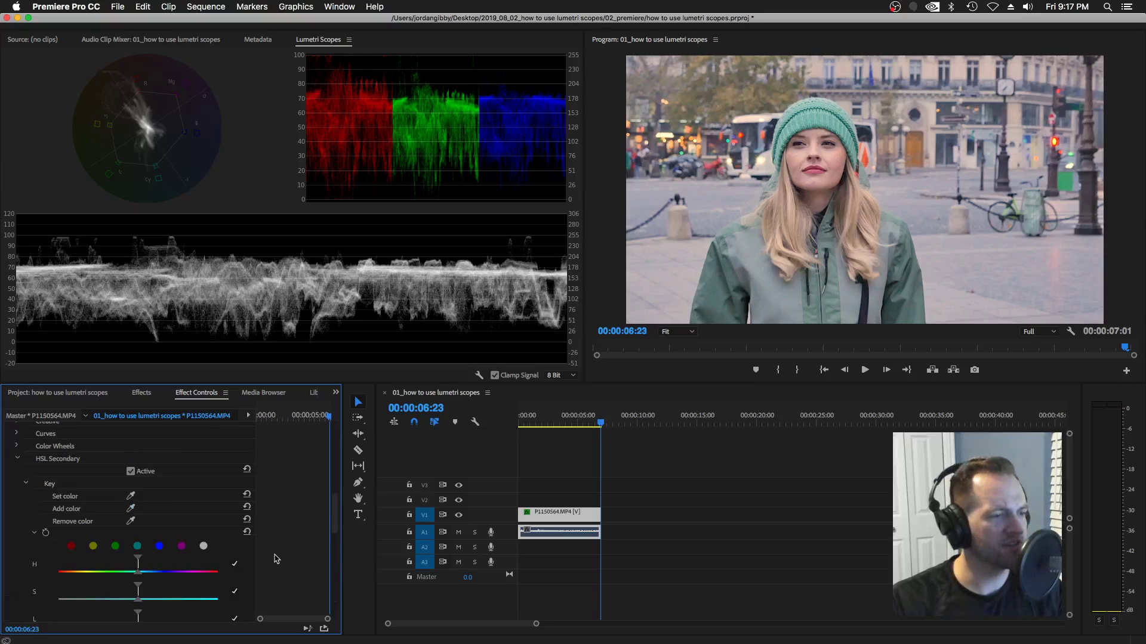
scroll(277, 559, "down", 1)
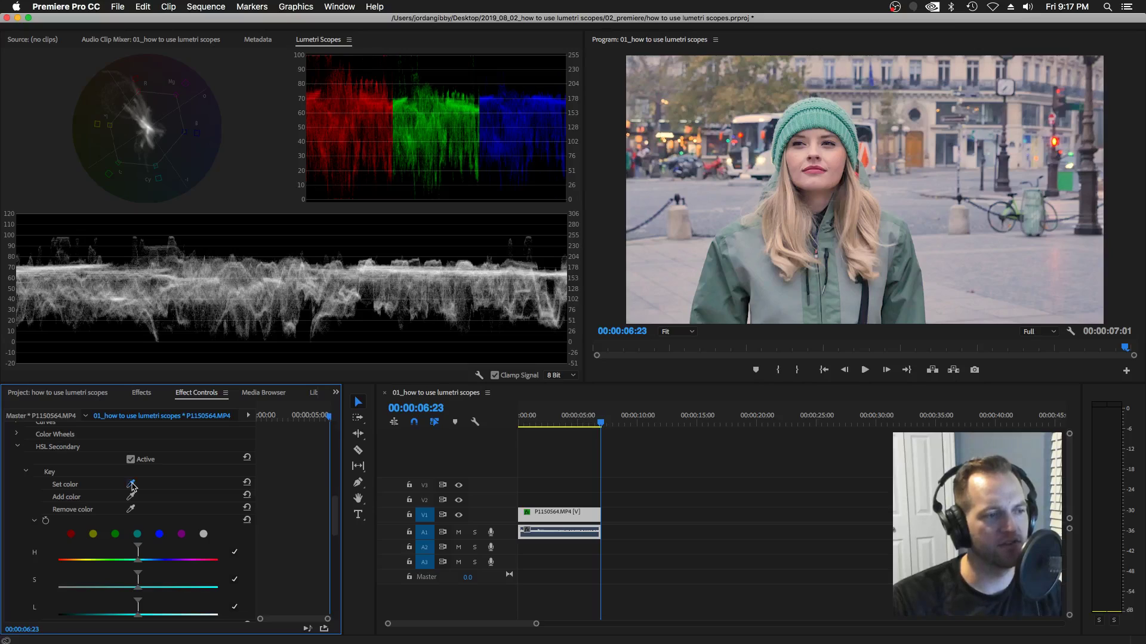
left_click(132, 485)
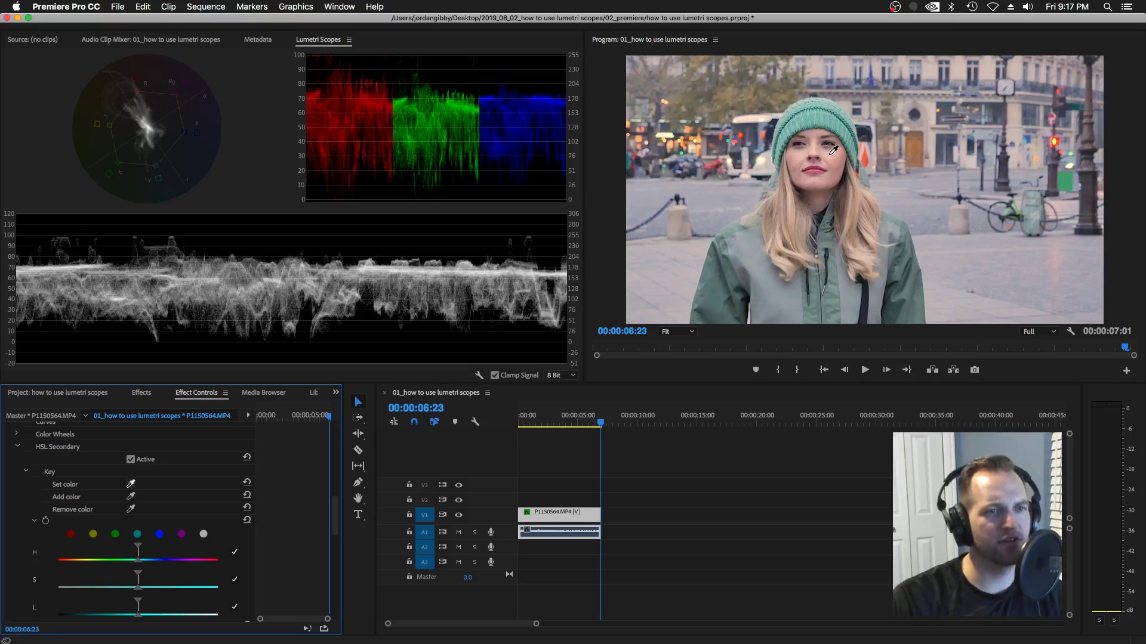
left_click(832, 151)
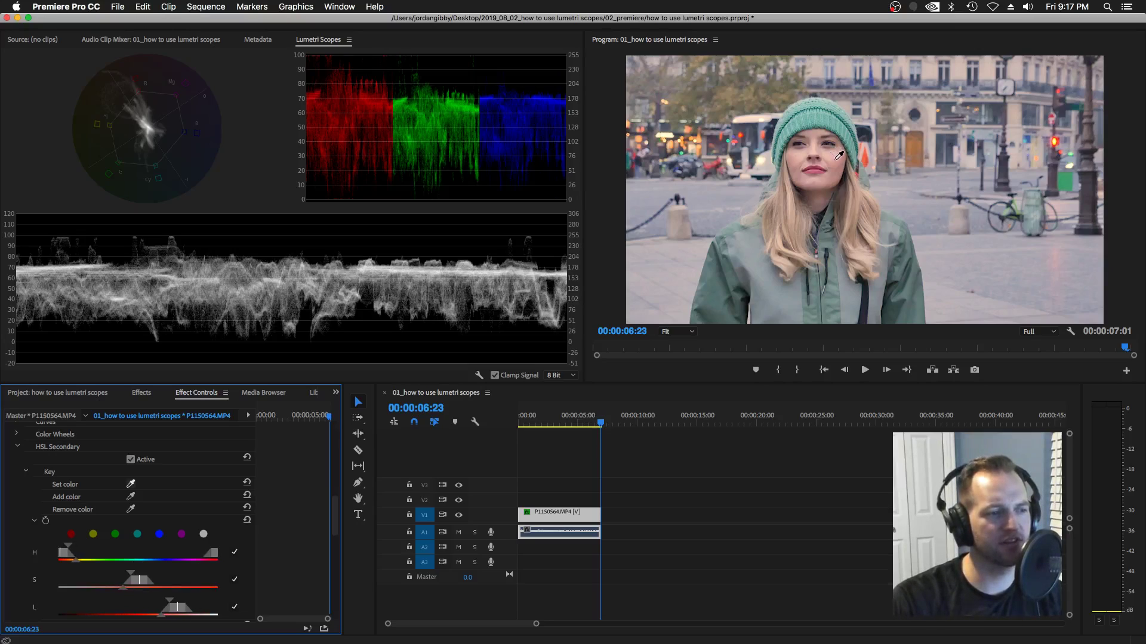
mouse_move(839, 155)
left_mouse_down()
mouse_move(845, 124)
mouse_move(958, 131)
mouse_move(1050, 262)
mouse_move(838, 154)
left_mouse_up()
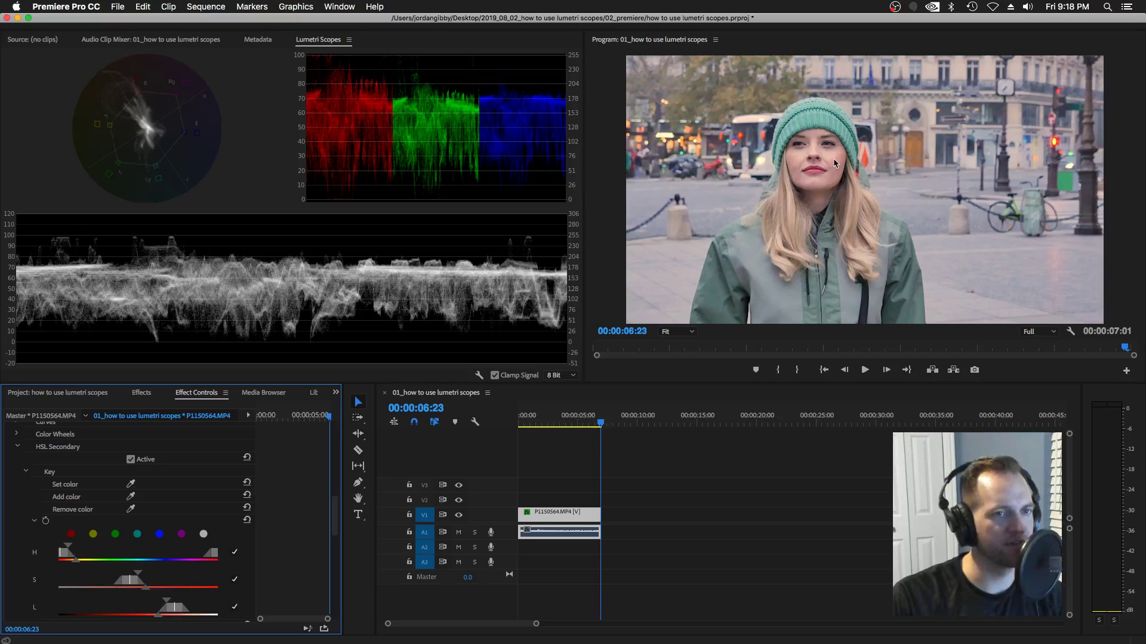
Add more skin tones from the woman's cheek to the HSL Secondary key with Add color.
left_click(131, 497)
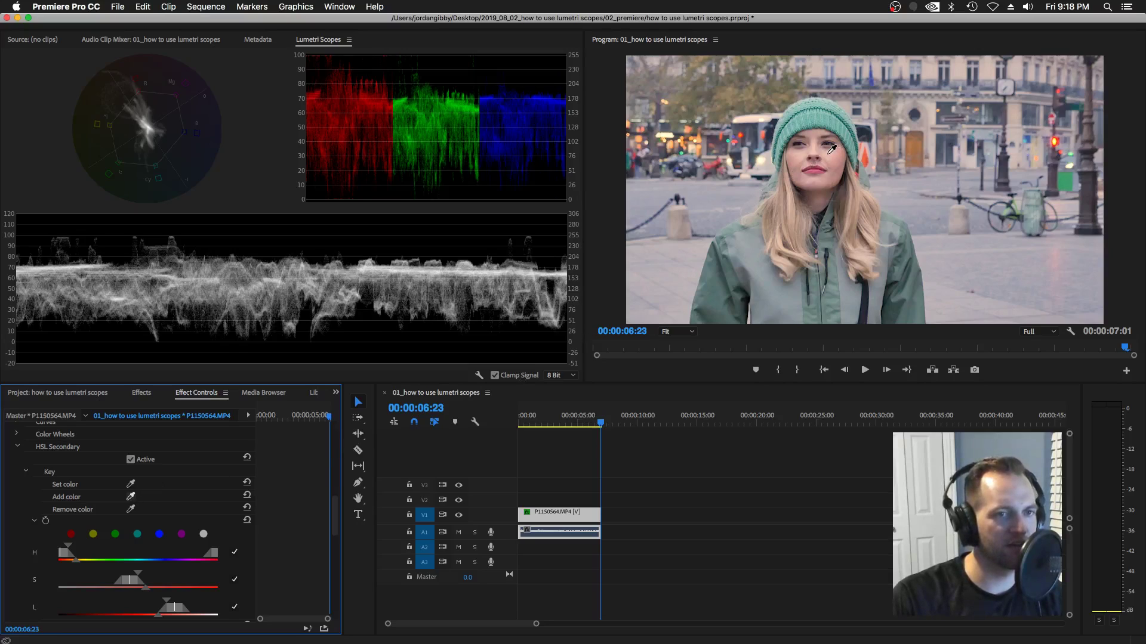
left_click_drag(831, 149, 840, 160)
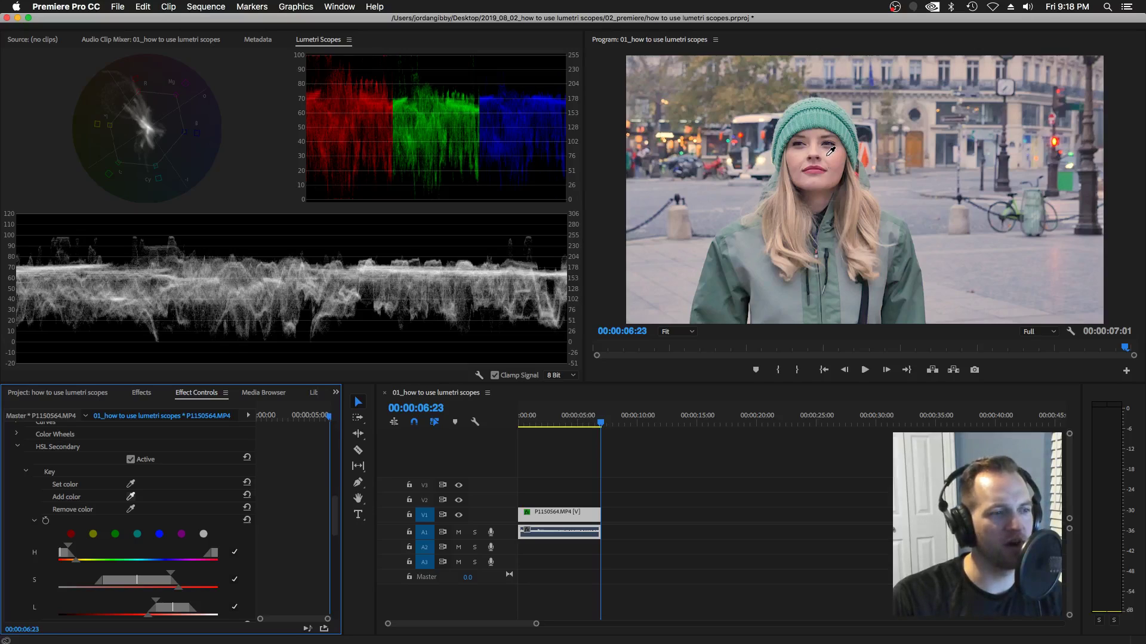
left_click(828, 155)
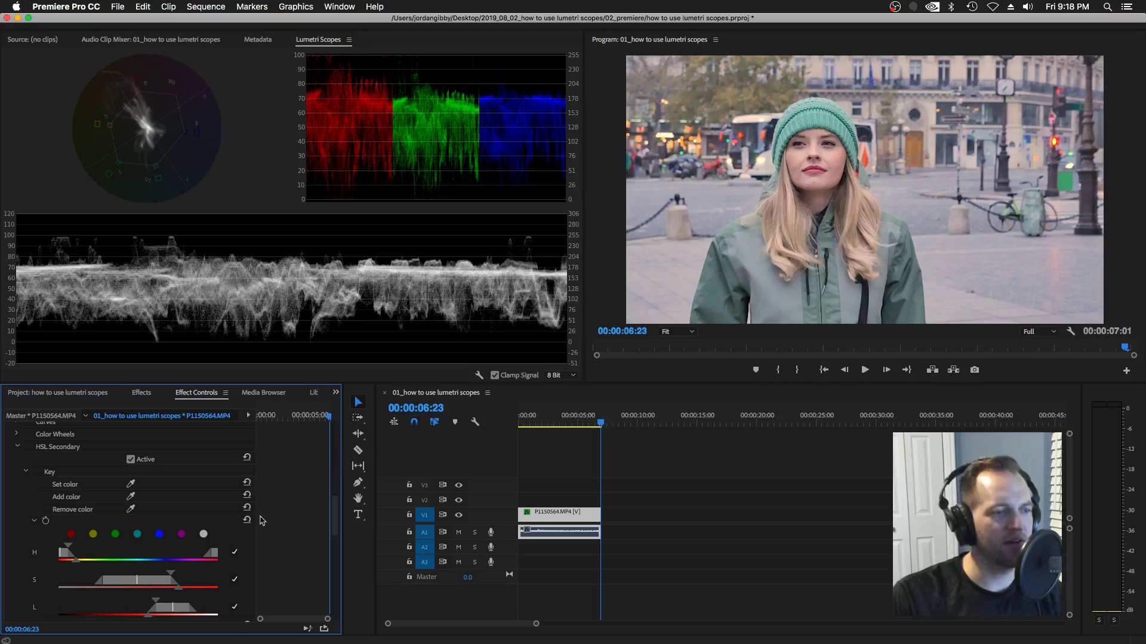
Toggle the HSL Secondary Show Mask option to compare the keyed area with the full image, leaving the Color/Gray mask shown.
scroll(293, 554, "down", 1)
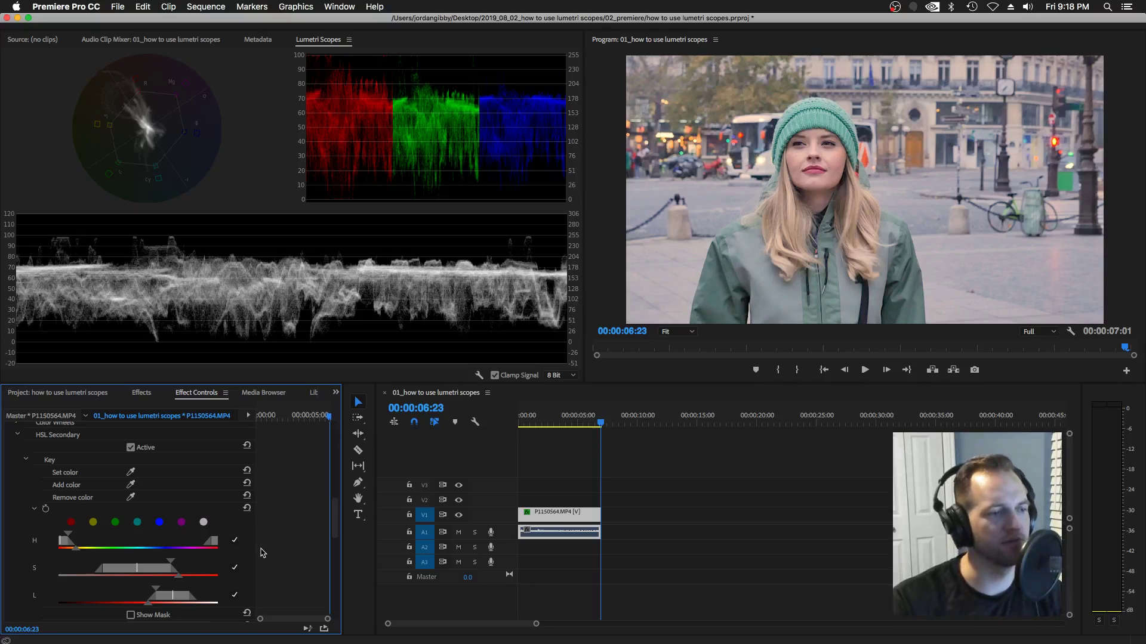
scroll(262, 546, "down", 1)
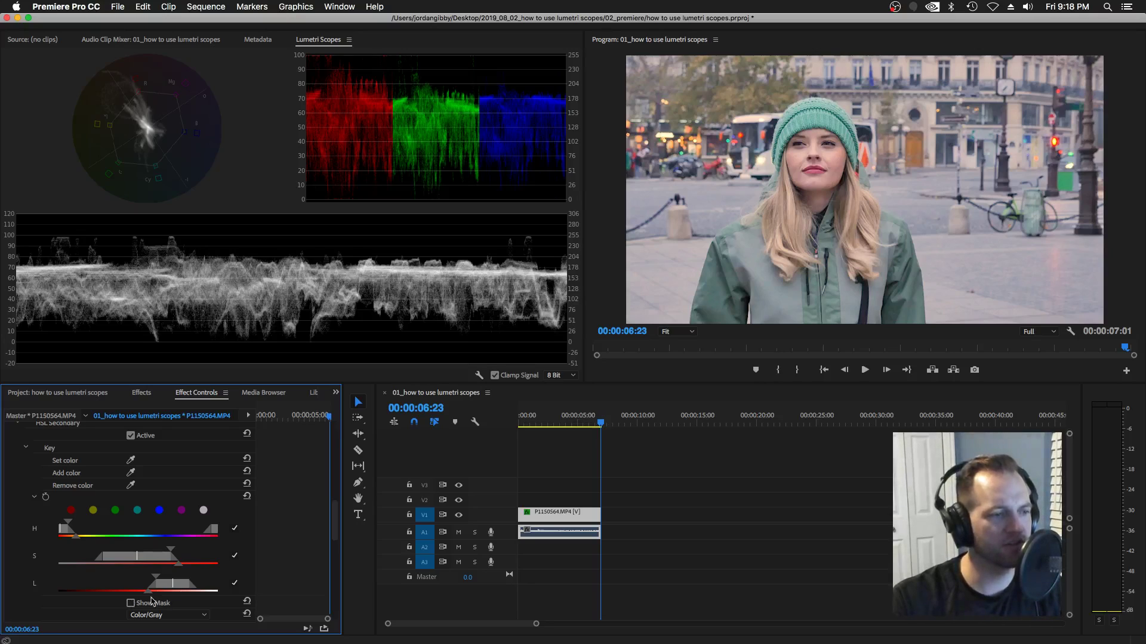
left_click(131, 603)
left_click(131, 604)
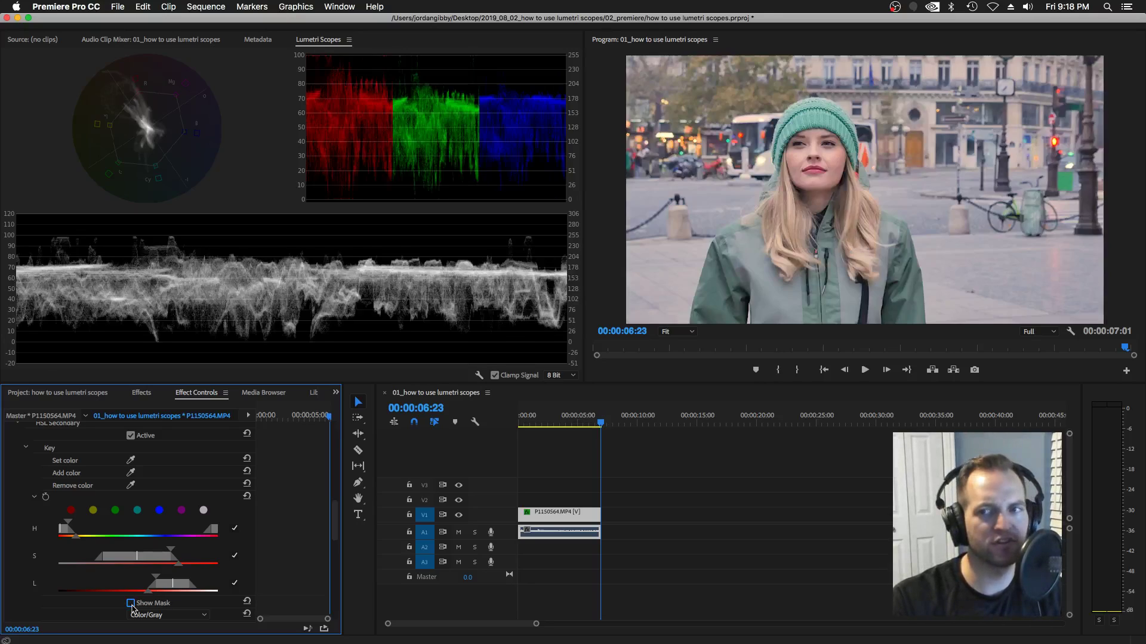
left_click(130, 603)
left_click(131, 603)
left_click(130, 603)
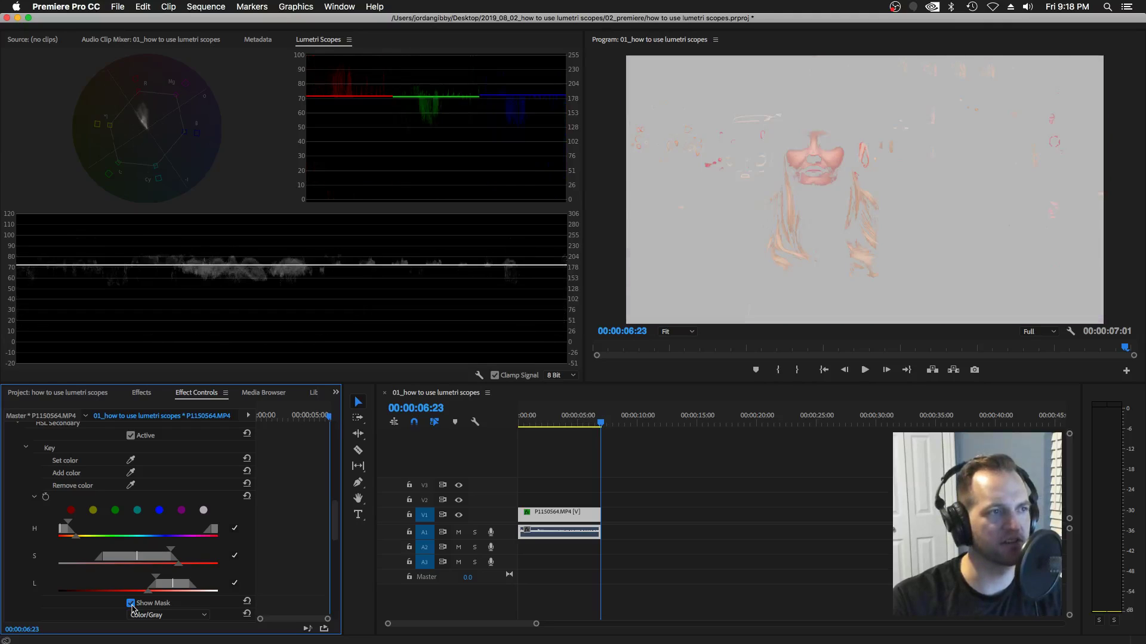
left_click(131, 603)
left_click(130, 604)
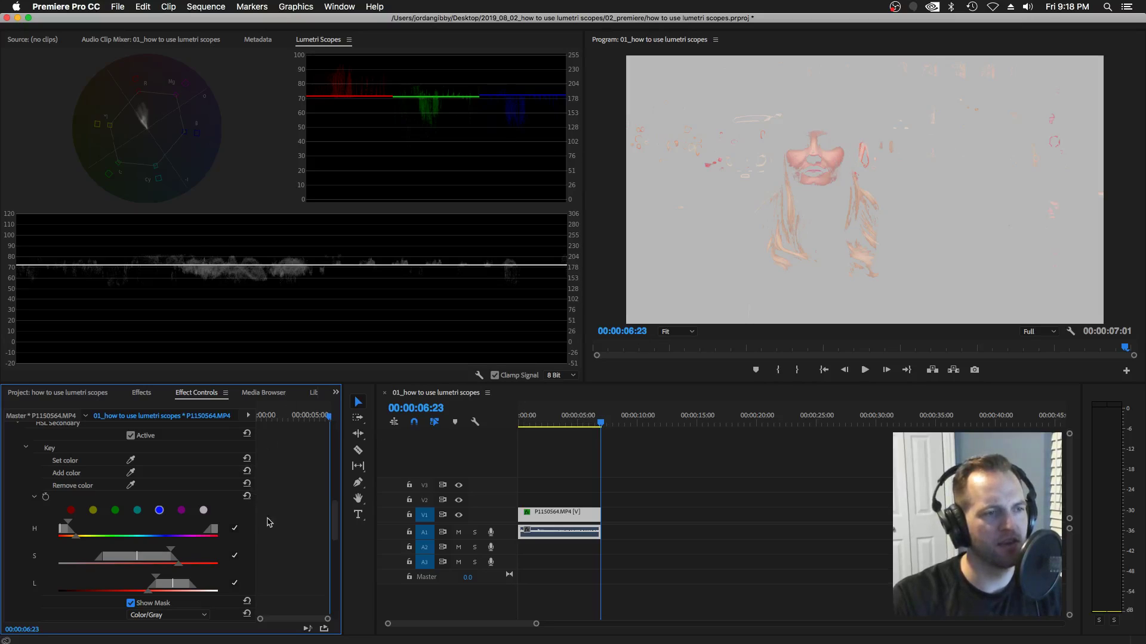
Refine the skin key by widening the upper falloff of its saturation range and extending its luminance range into darker tones.
scroll(270, 523, "down", 1)
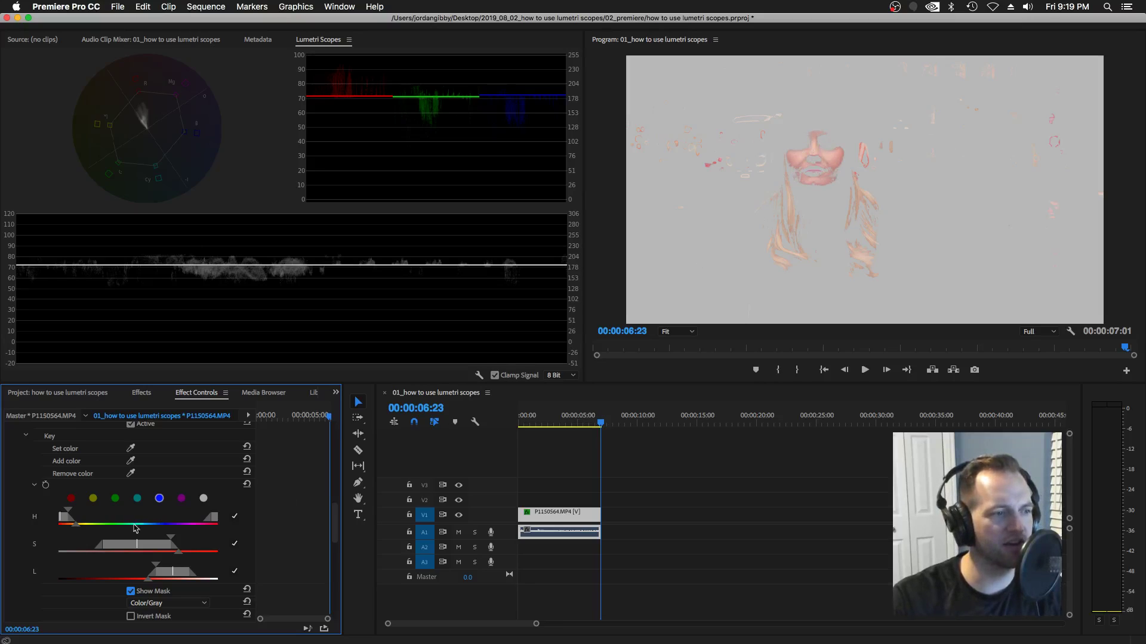
scroll(292, 546, "down", 1)
left_click_drag(194, 512, 73, 511)
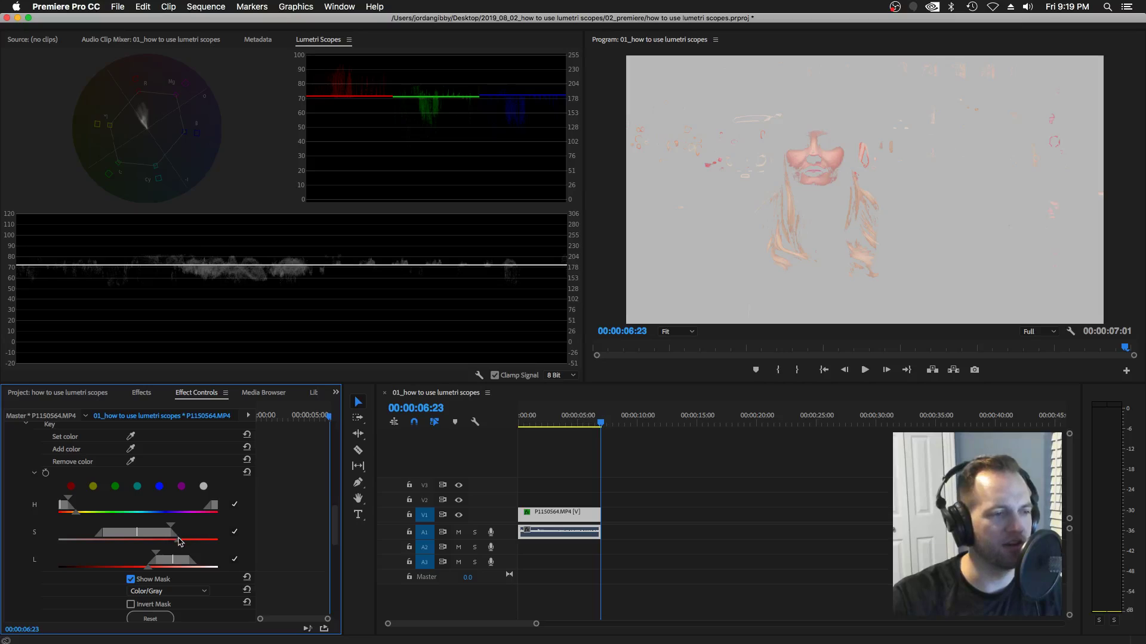
left_click_drag(179, 542, 228, 542)
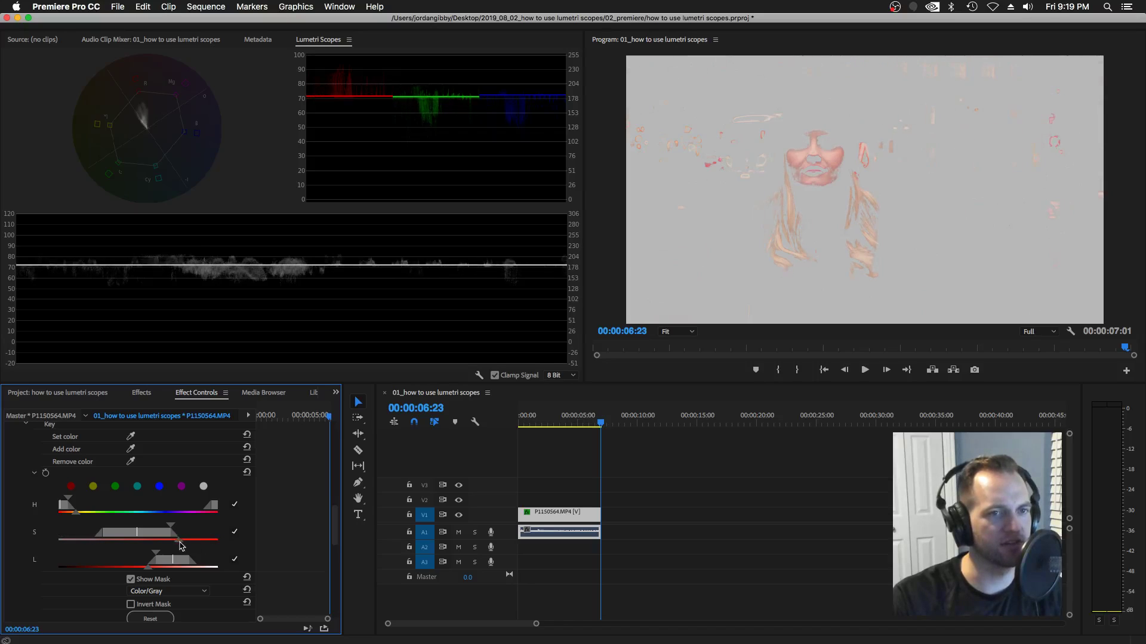
left_click_drag(220, 541, 166, 527)
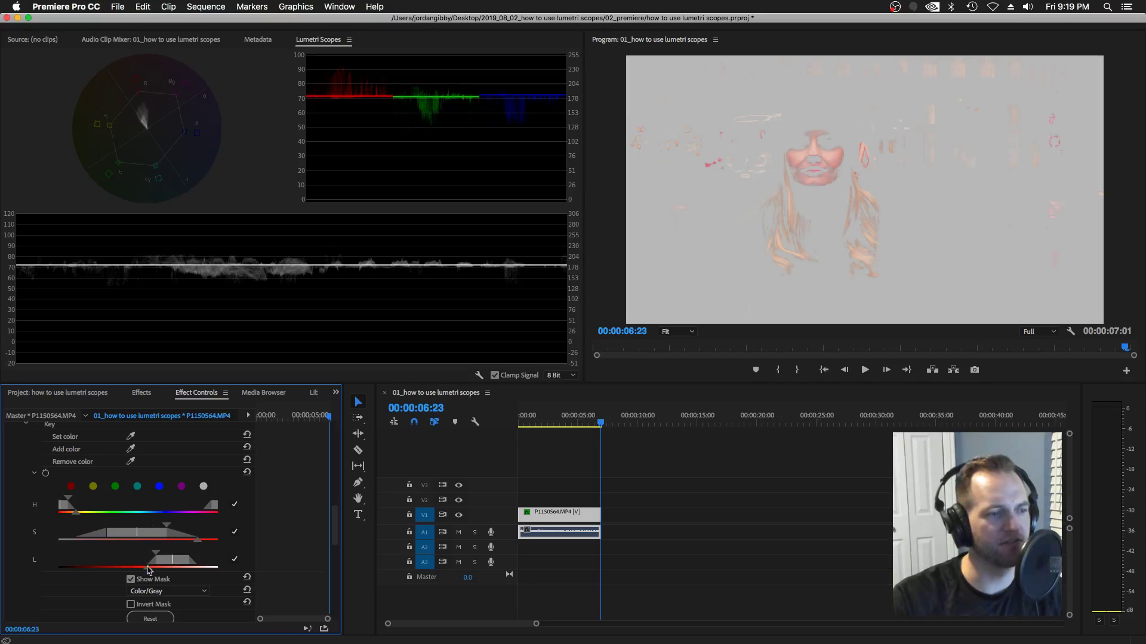
mouse_move(149, 570)
left_mouse_down()
mouse_move(113, 569)
mouse_move(150, 559)
left_mouse_up()
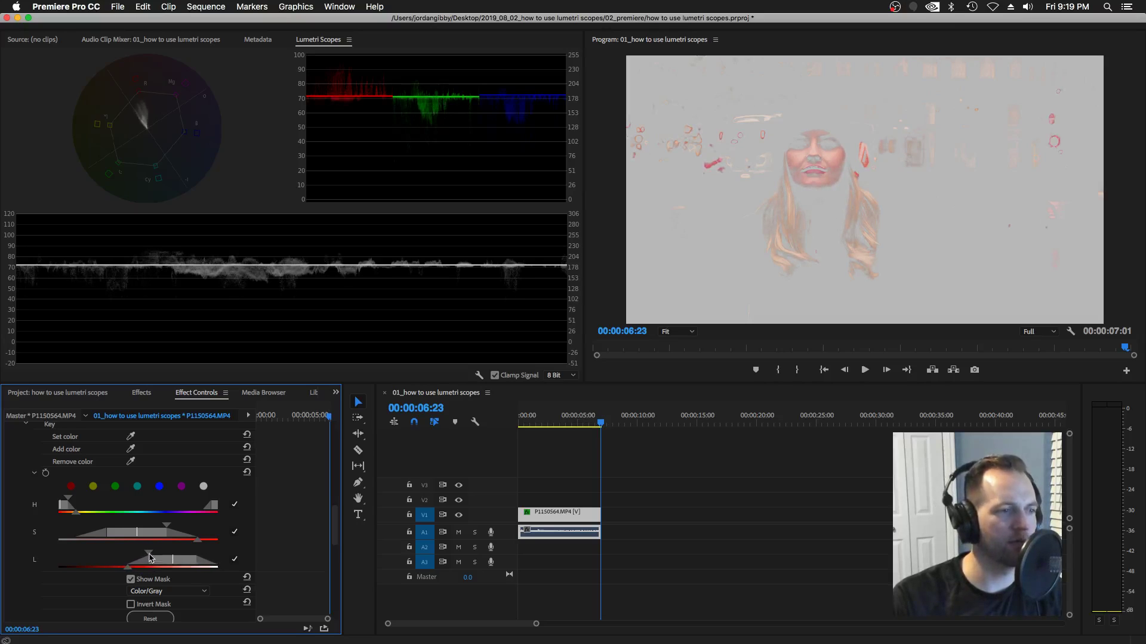
Tighten the falloff of the skin key's hue range and readjust the dark end of its luminance range.
mouse_move(74, 516)
left_mouse_down()
mouse_move(95, 520)
mouse_move(64, 517)
left_mouse_up()
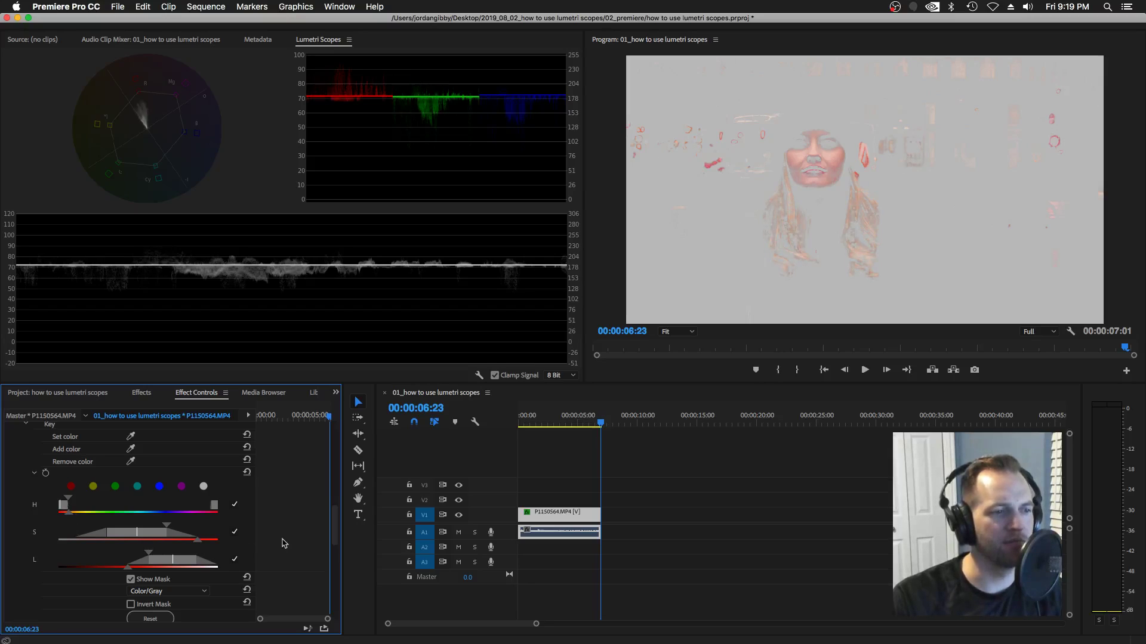
scroll(287, 542, "down", 1)
scroll(287, 543, "down", 1)
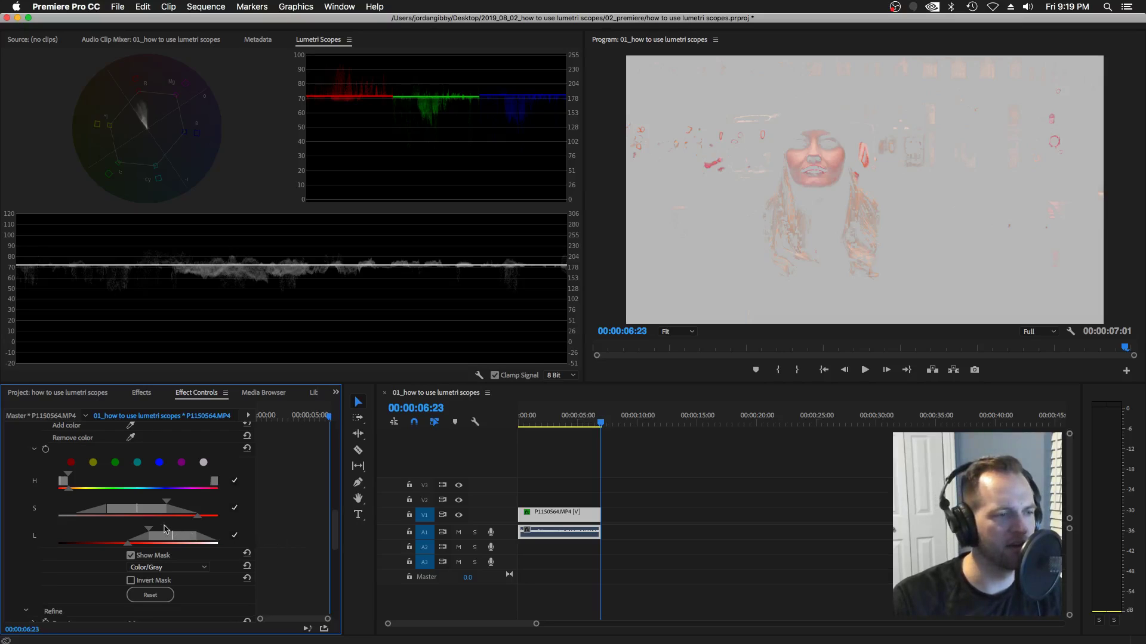
left_click_drag(150, 529, 113, 530)
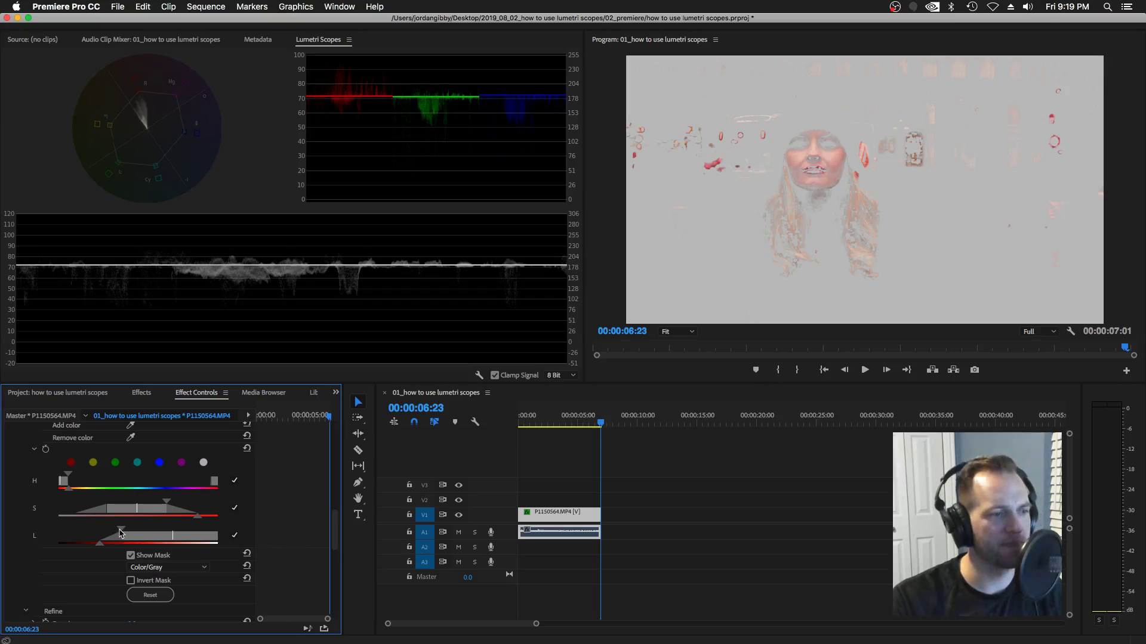
left_click_drag(122, 530, 149, 531)
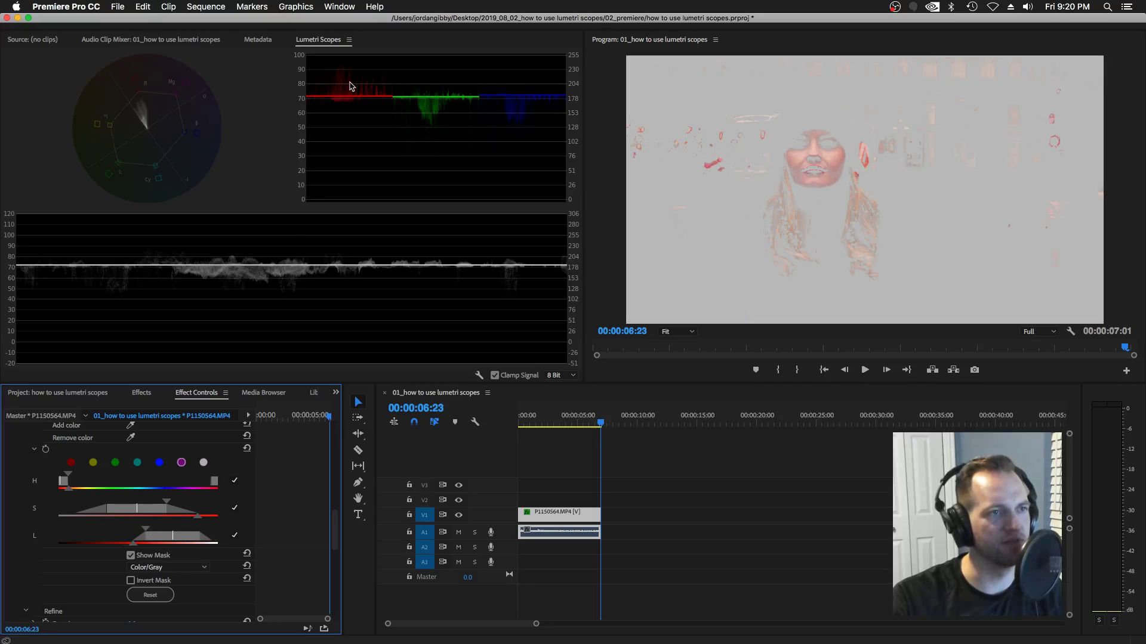
Narrow the core of the key's hue range toward red and slightly widen its saturation range and upper falloff.
scroll(294, 517, "down", 2)
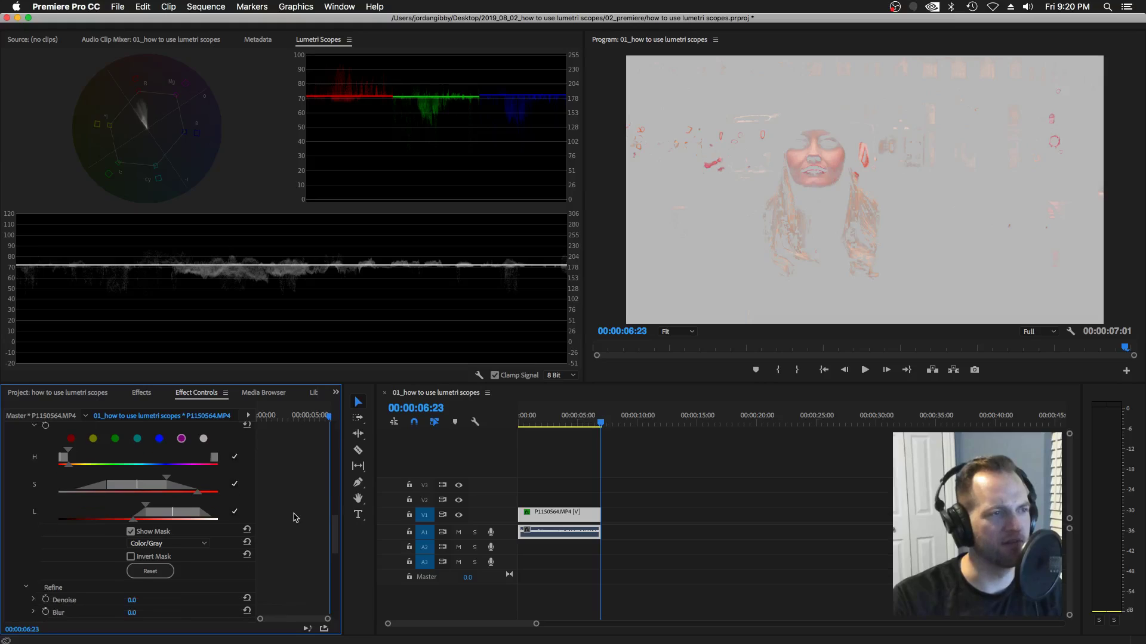
scroll(293, 518, "up", 2)
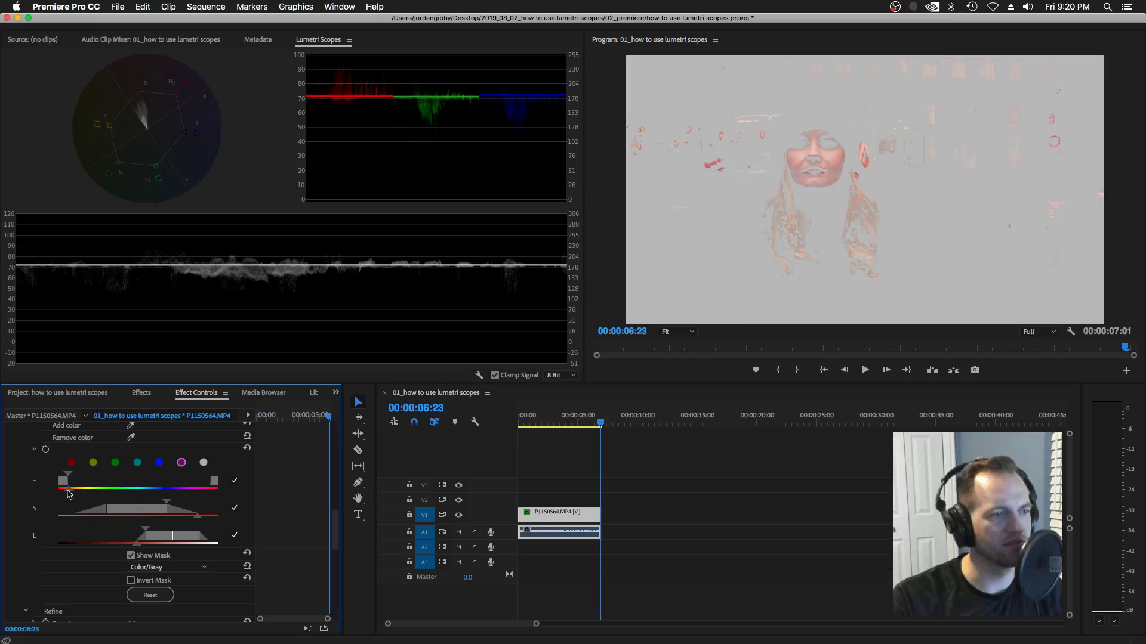
mouse_move(69, 490)
left_mouse_down()
mouse_move(98, 490)
mouse_move(59, 476)
mouse_move(81, 491)
mouse_move(69, 490)
left_mouse_up()
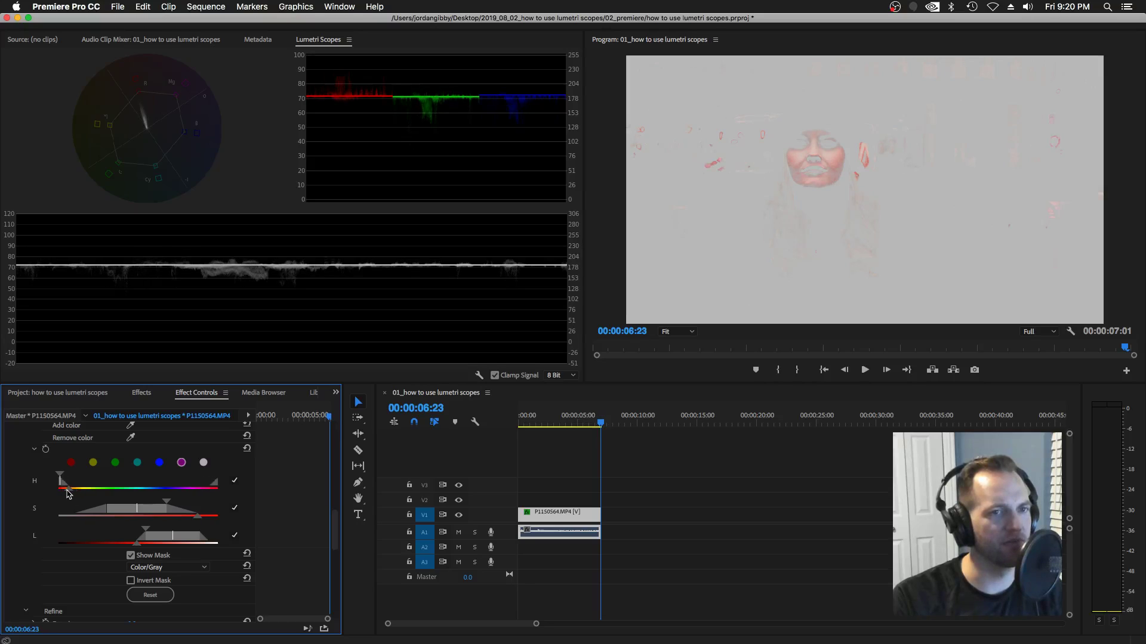
left_click_drag(168, 502, 170, 503)
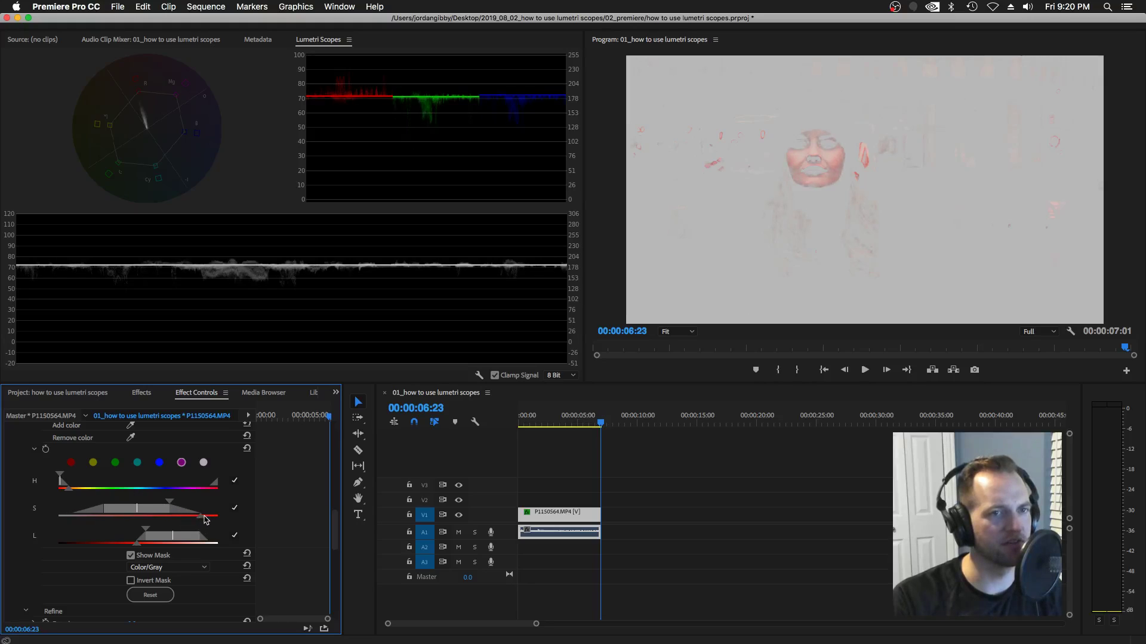
mouse_move(205, 517)
left_mouse_down()
mouse_move(174, 508)
mouse_move(207, 520)
left_mouse_up()
Try Denoise values of 5, 10, 15 and 20 in the key's Refine settings.
scroll(261, 539, "down", 5)
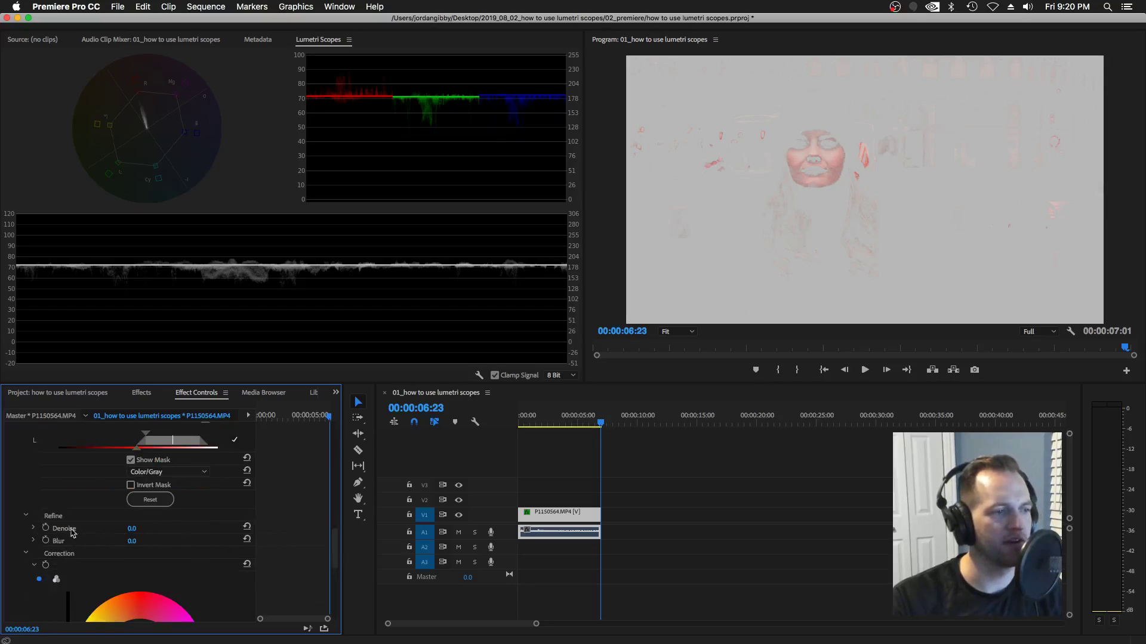
scroll(208, 503, "up", 4)
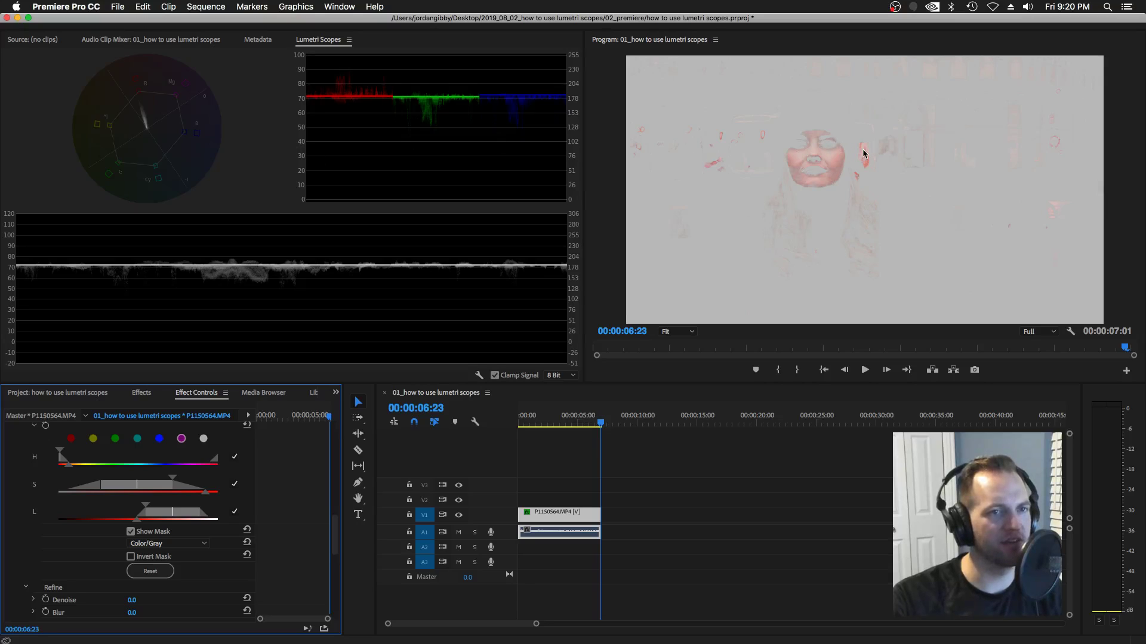
scroll(263, 520, "down", 4)
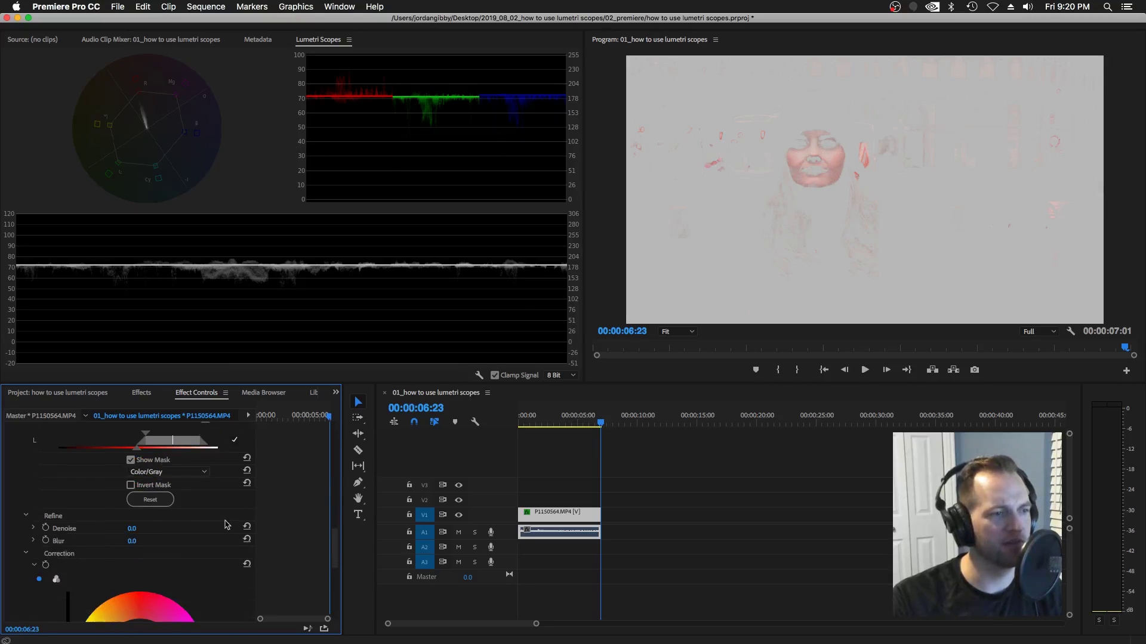
left_click(157, 529)
type("5")
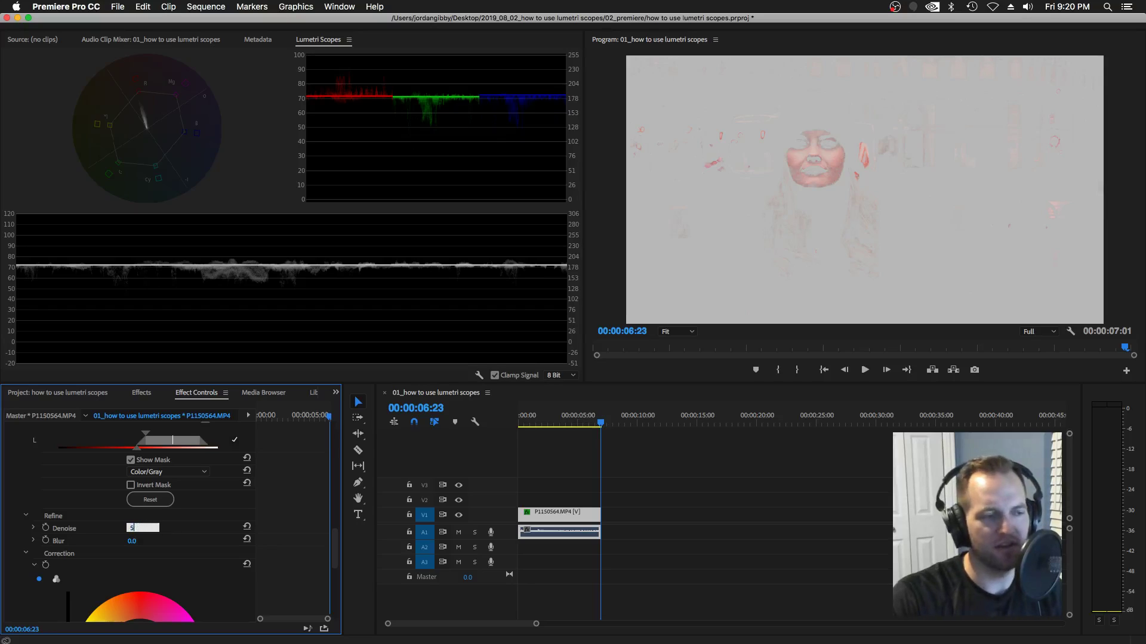
key("Return")
left_click(132, 529)
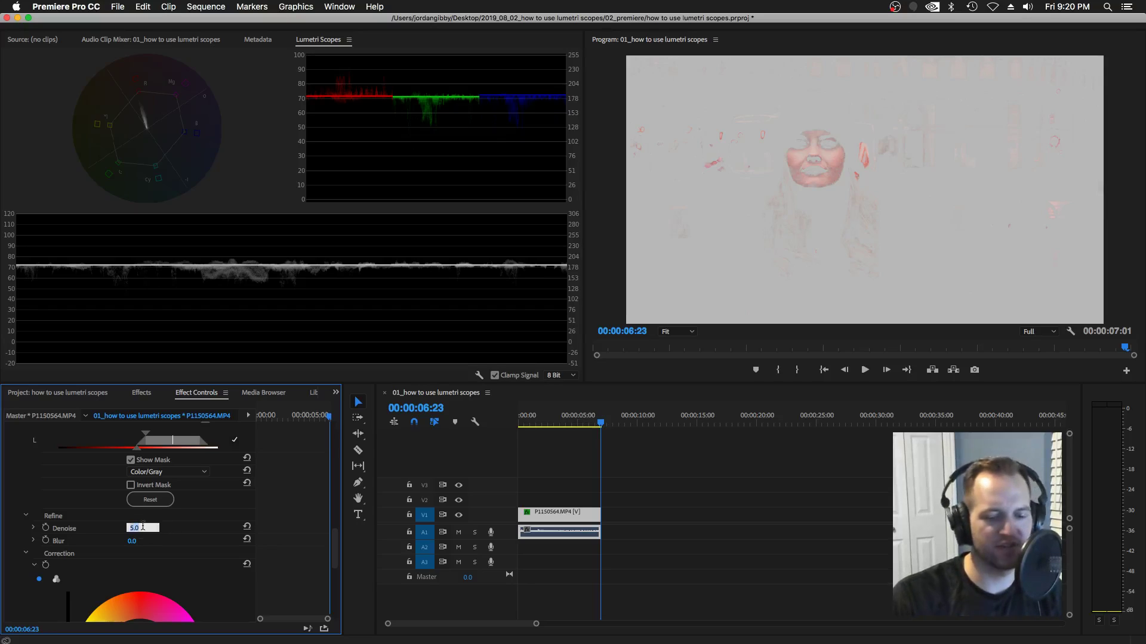
type("10")
key("Return")
left_click(132, 529)
type("15")
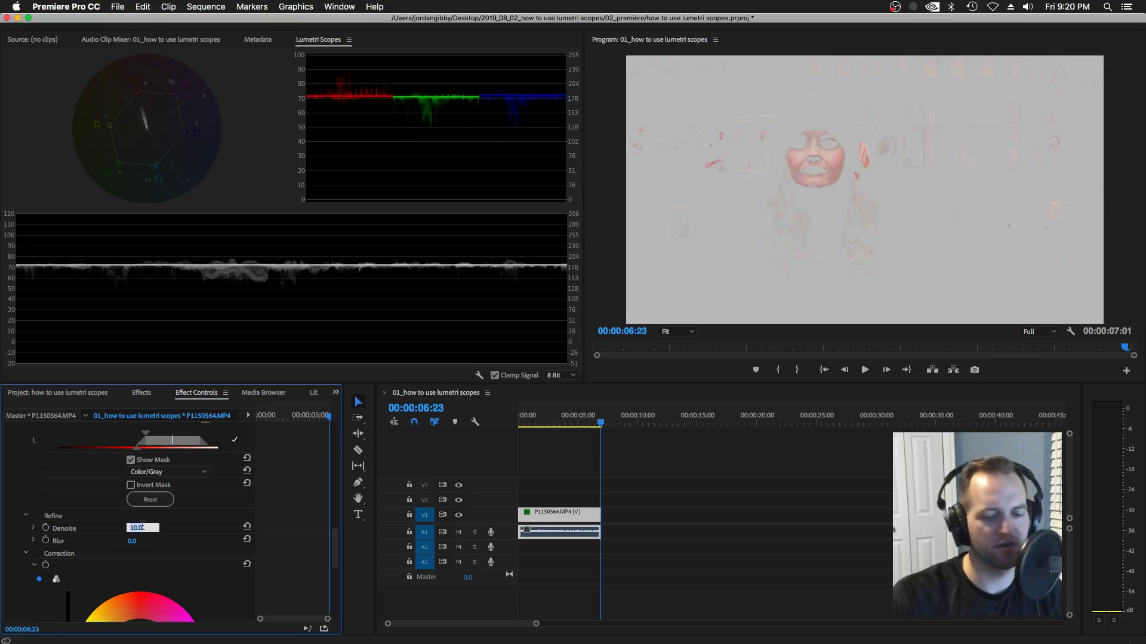
key("Return")
left_click(143, 526)
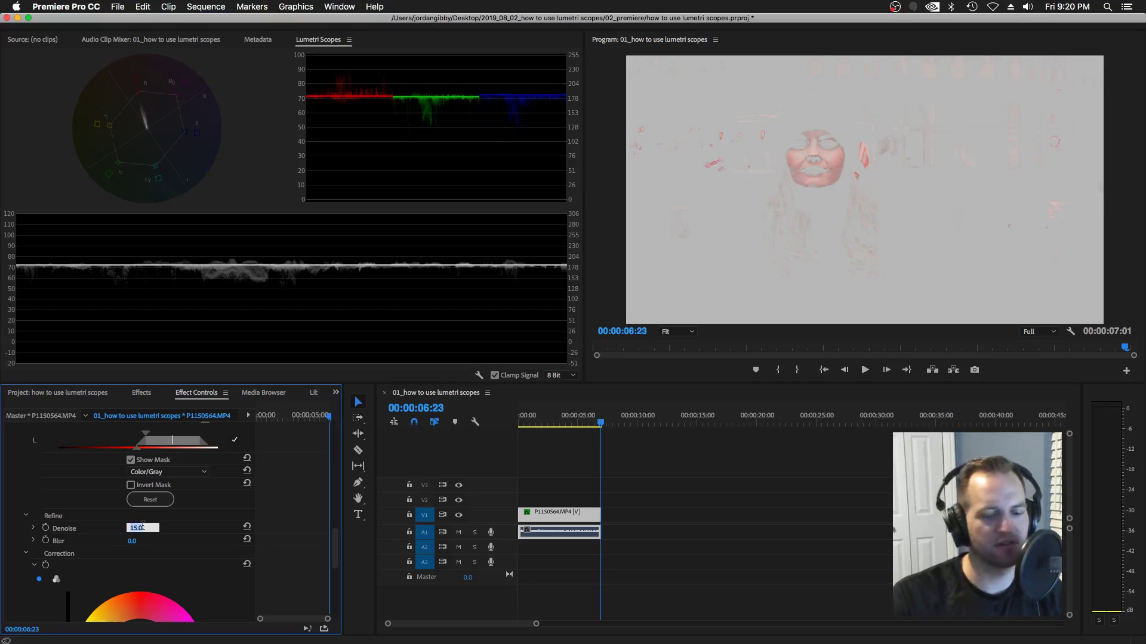
type("20")
key("Return")
left_click(141, 529)
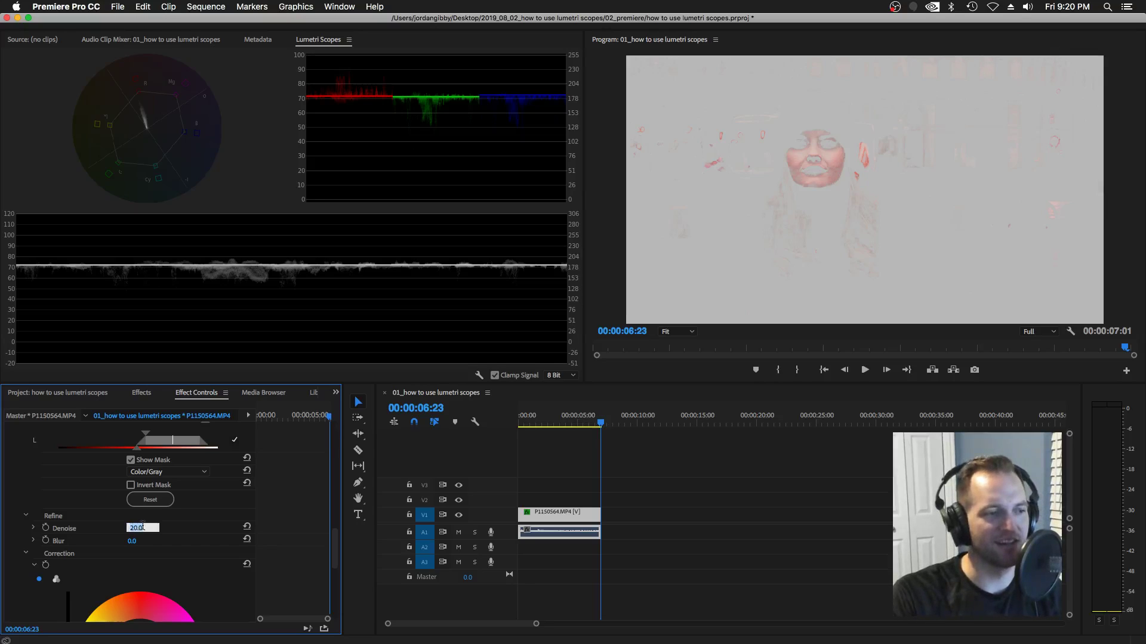
type("1")
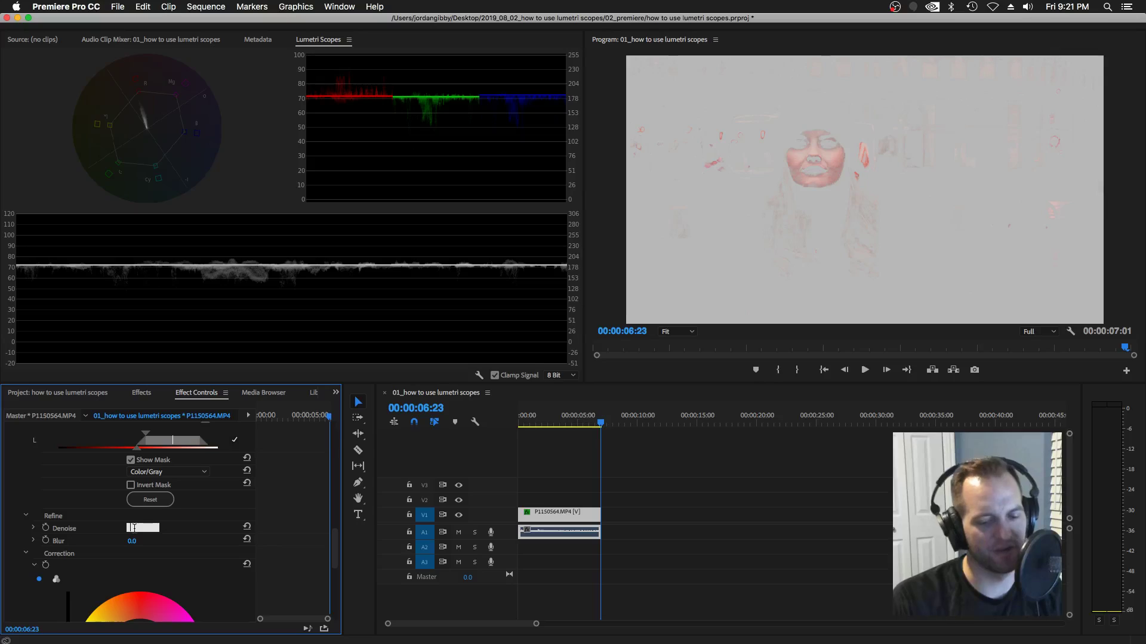
type("20")
key("Return")
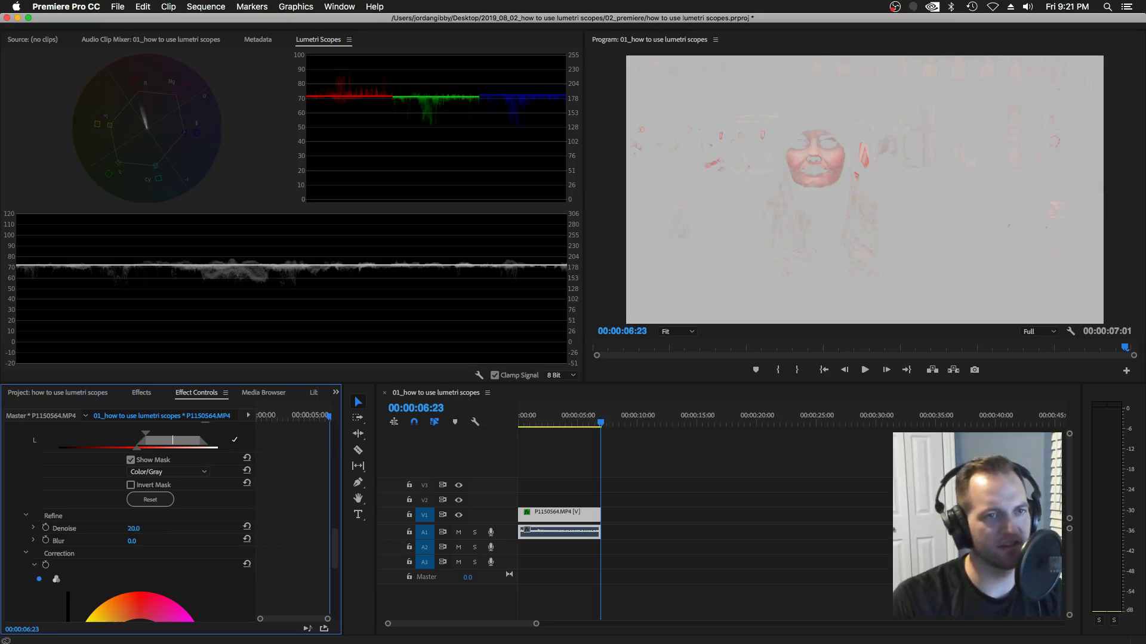
Raise the key's Denoise through 30, 35 and 40, ending at 45.
left_click(142, 528)
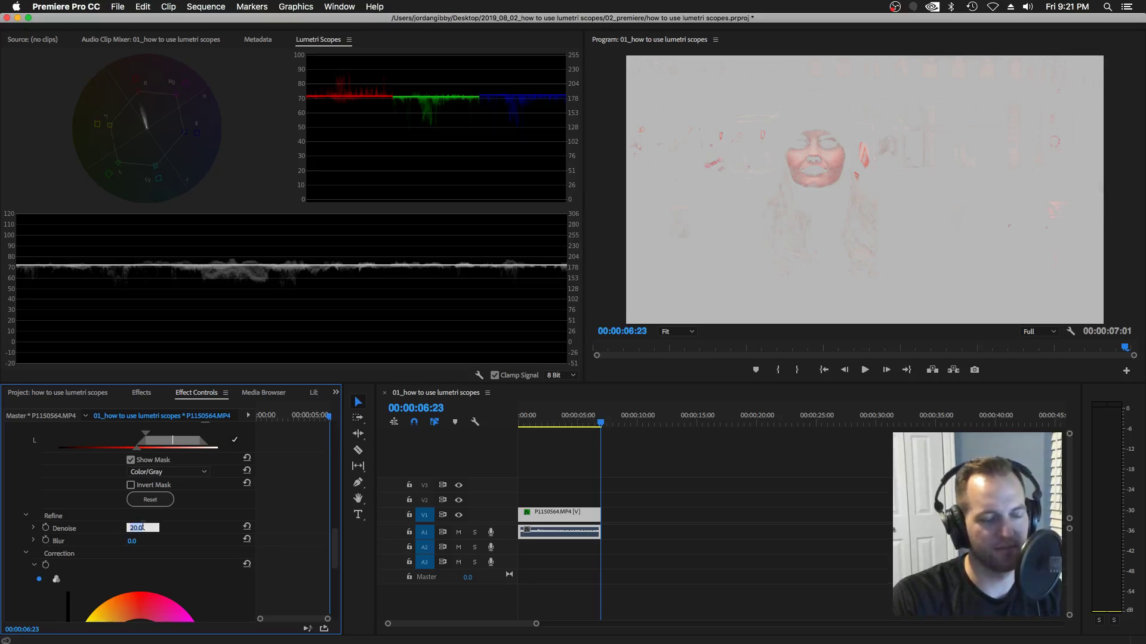
type("30")
key("Return")
left_click(137, 527)
type("35")
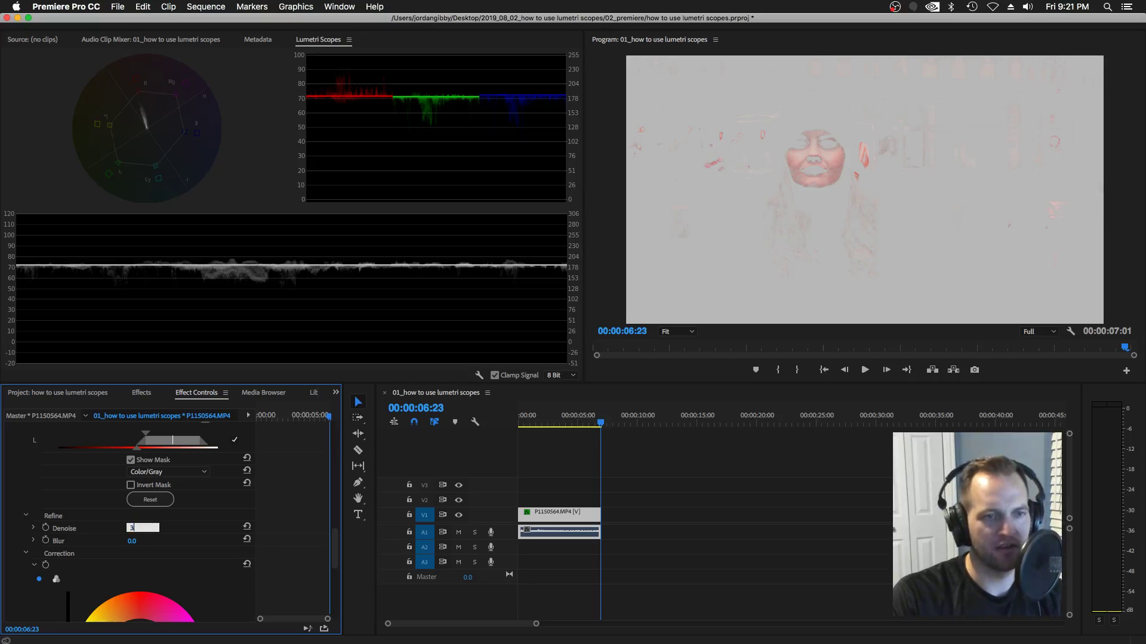
key("Return")
left_click(143, 528)
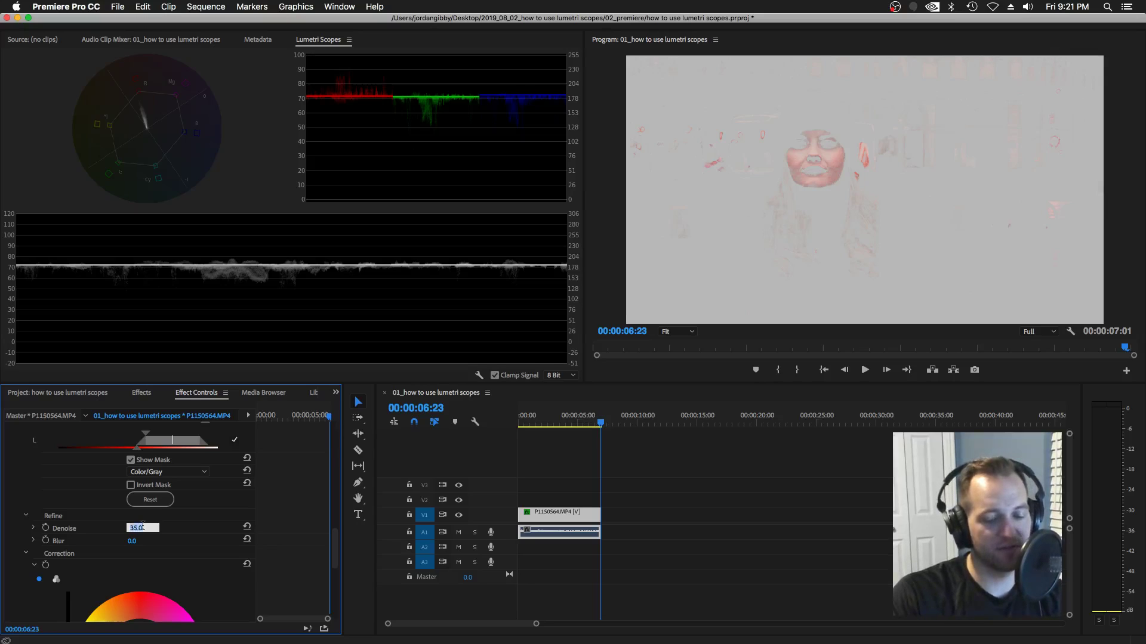
type("40")
key("Return")
left_click(143, 528)
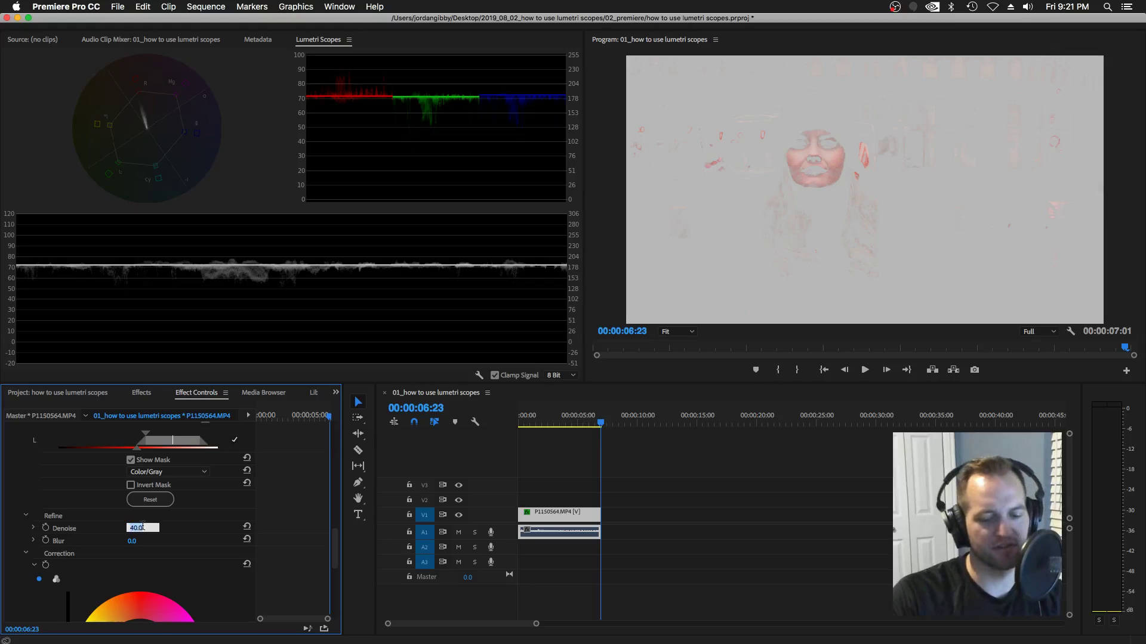
type("45")
key("Return")
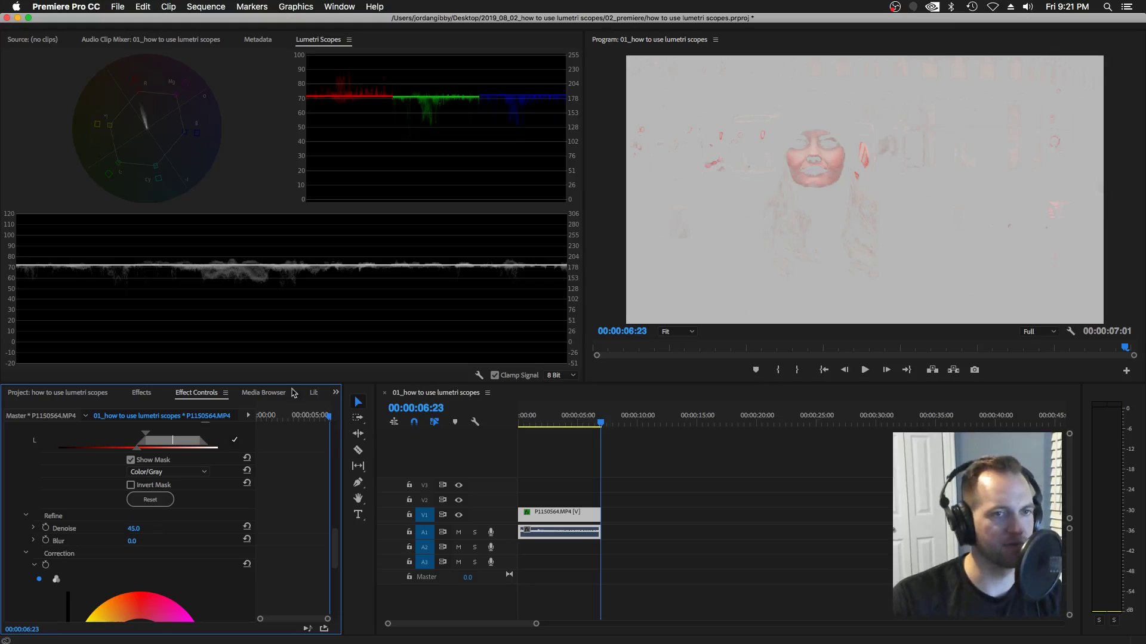
Try Blur values from 1 to 5 on the skin key, increasing one unit at a time.
left_click(133, 541)
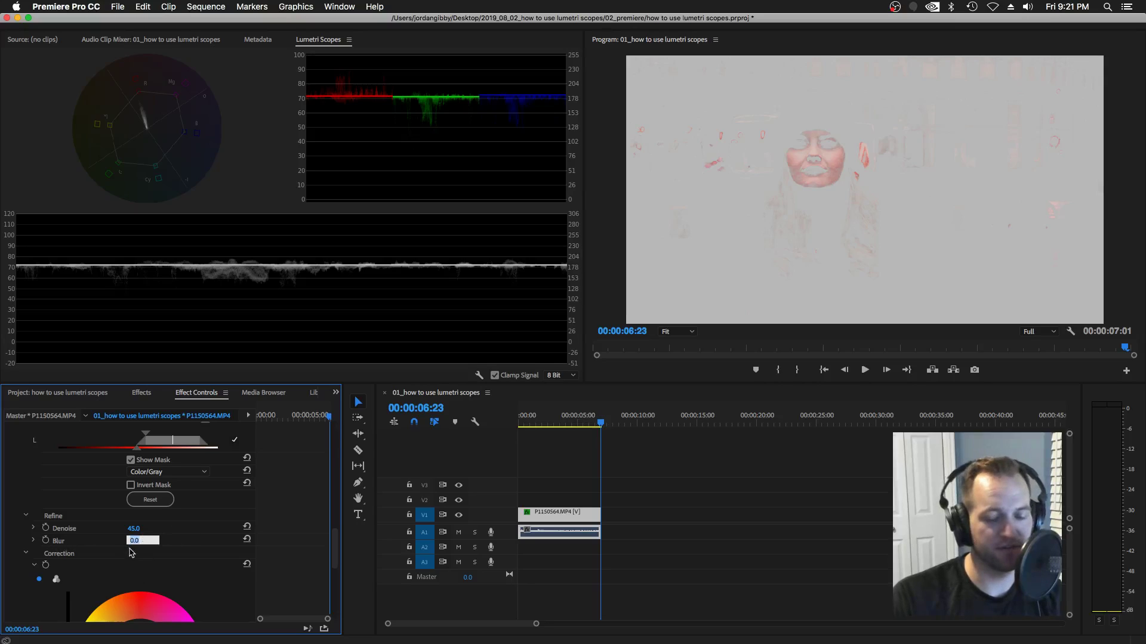
type("1")
key("Return")
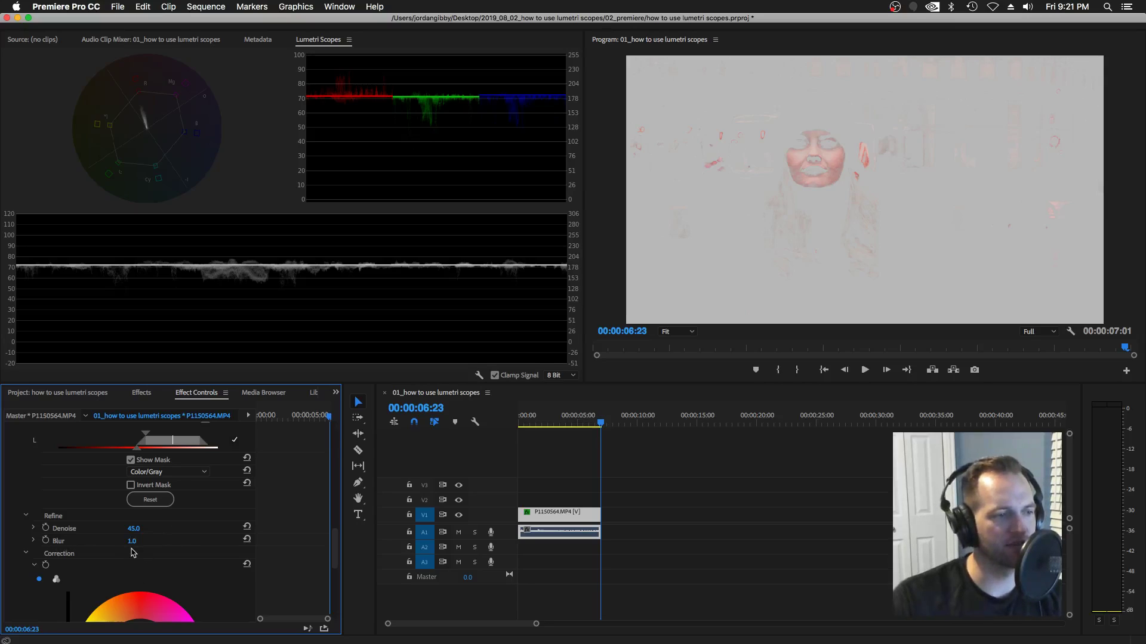
left_click(132, 541)
type("2")
key("Return")
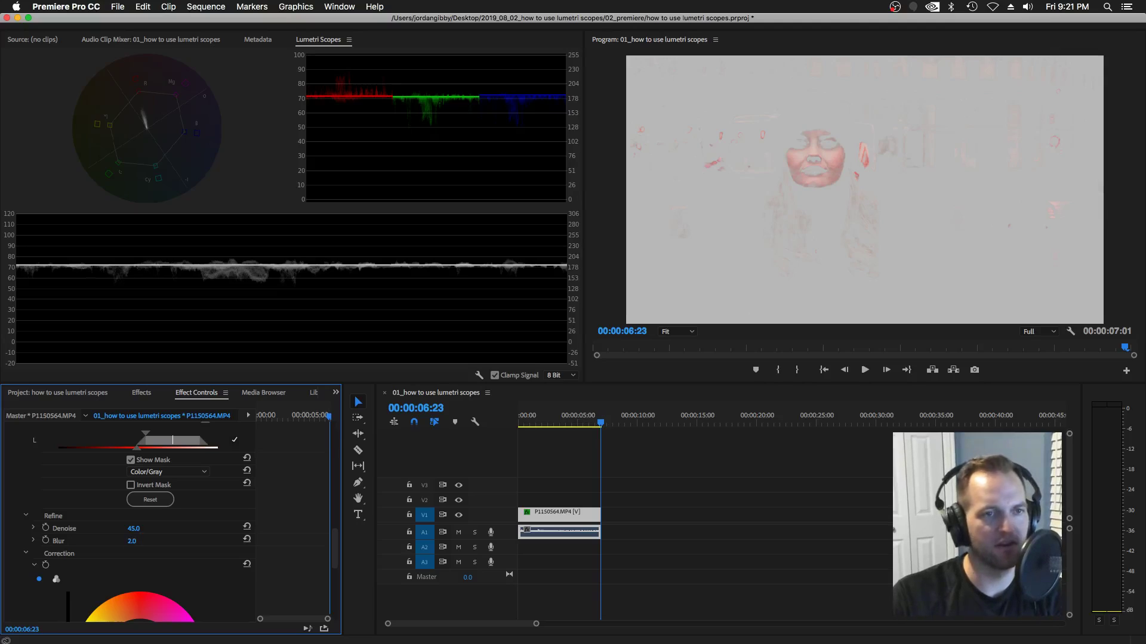
left_click(132, 542)
type("3")
key("Return")
left_click(132, 541)
type("4")
key("Return")
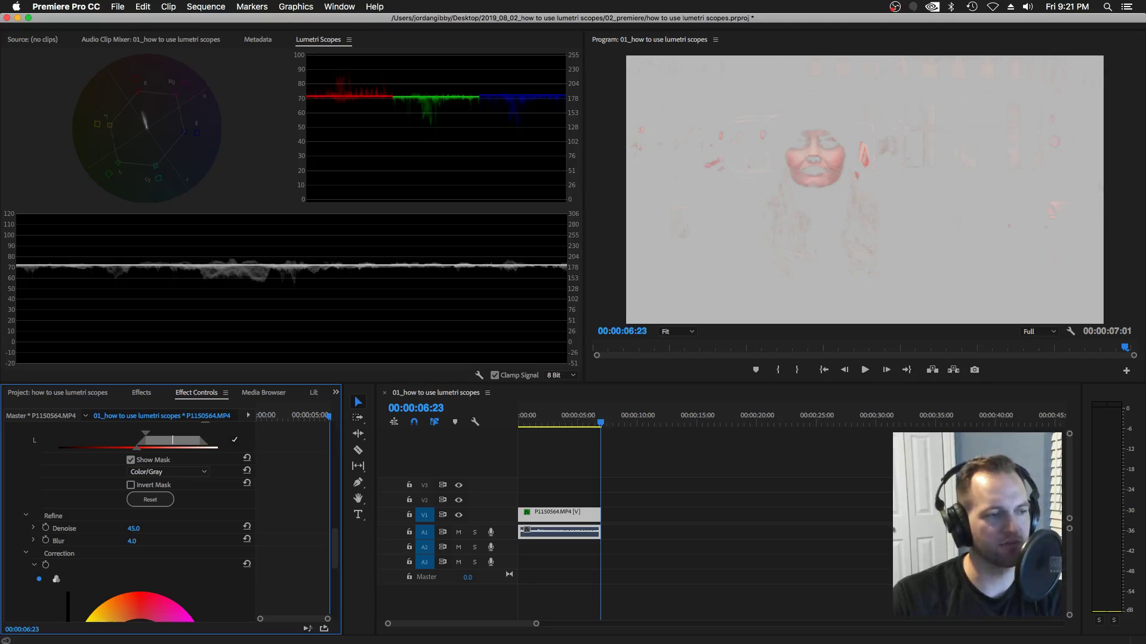
left_click(131, 542)
type("5")
key("Return")
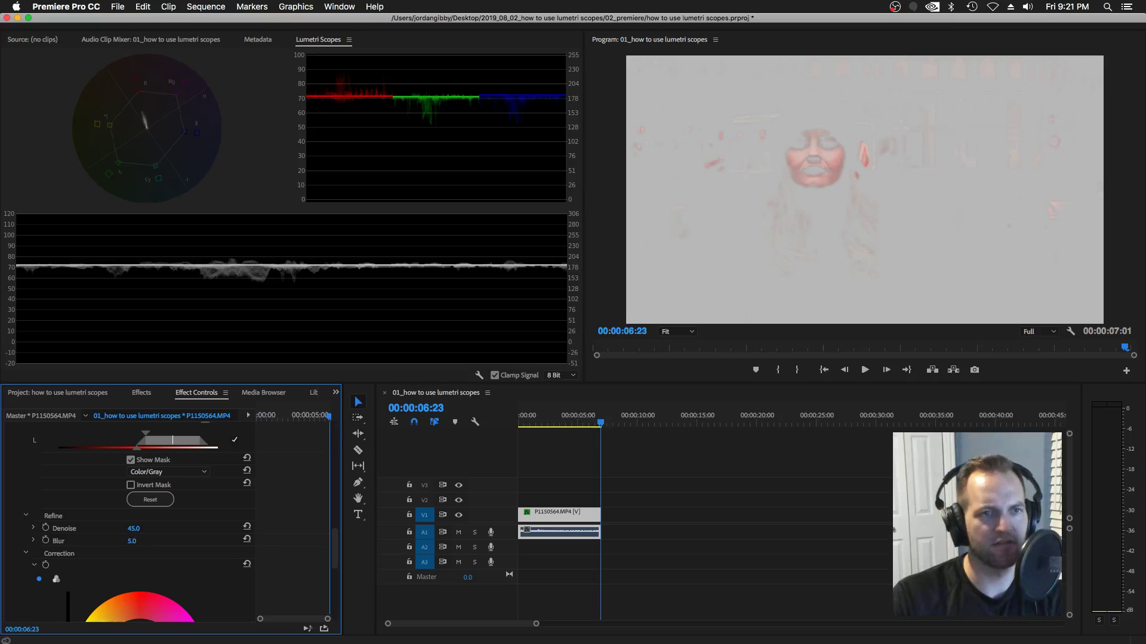
Compare Blur values of 3, 2 and 4.3 on the skin key.
left_click(133, 542)
type("3")
key("Return")
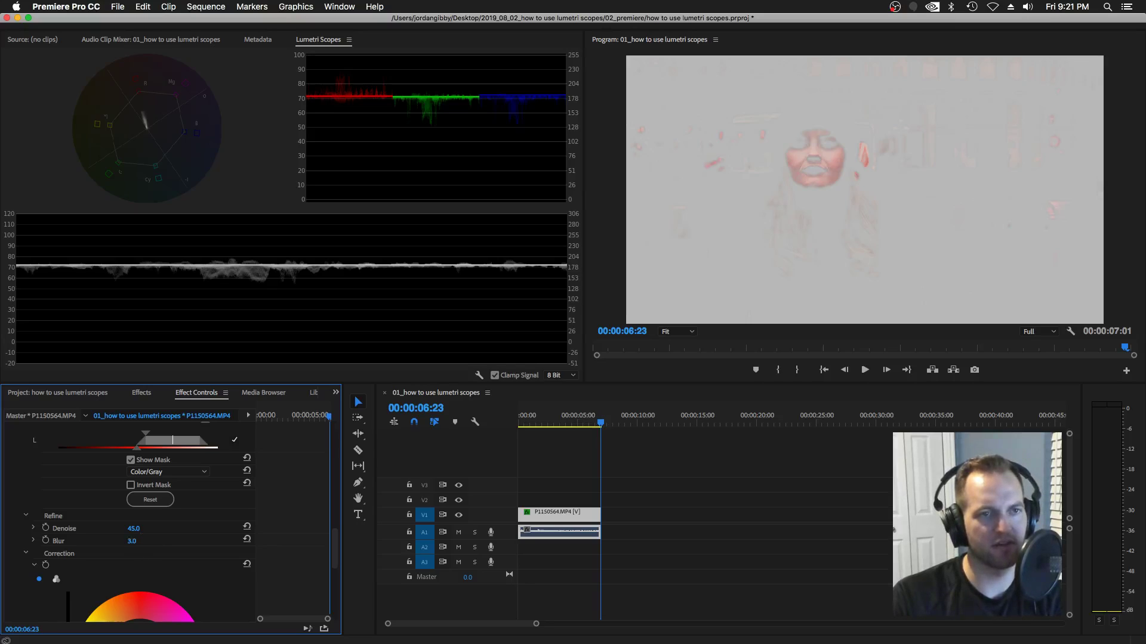
left_click(139, 543)
type("2")
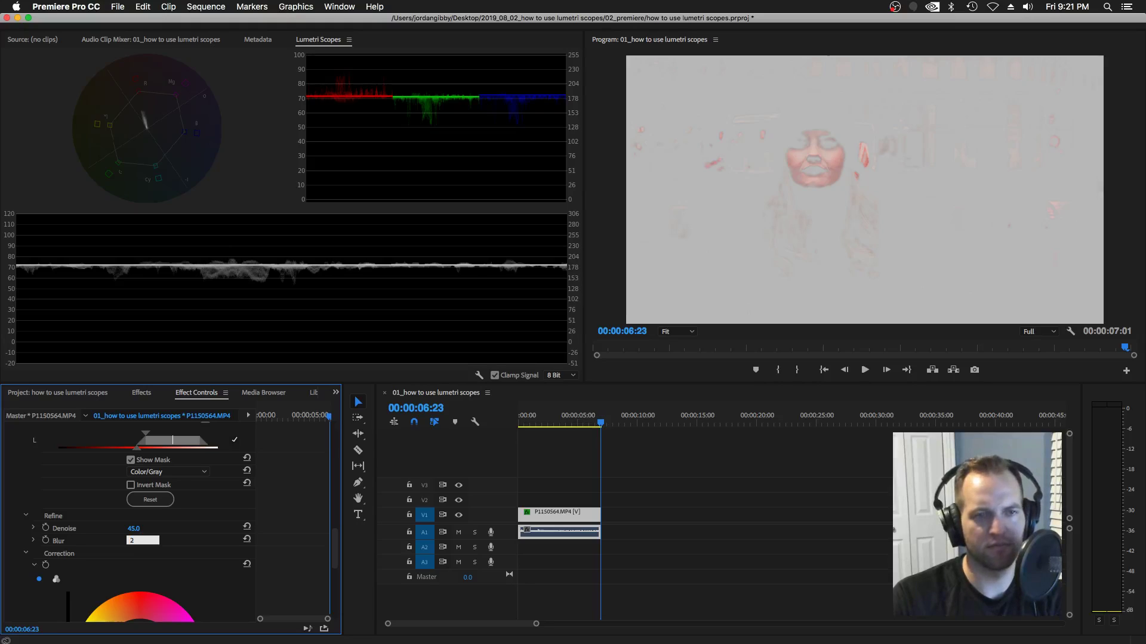
key("Return")
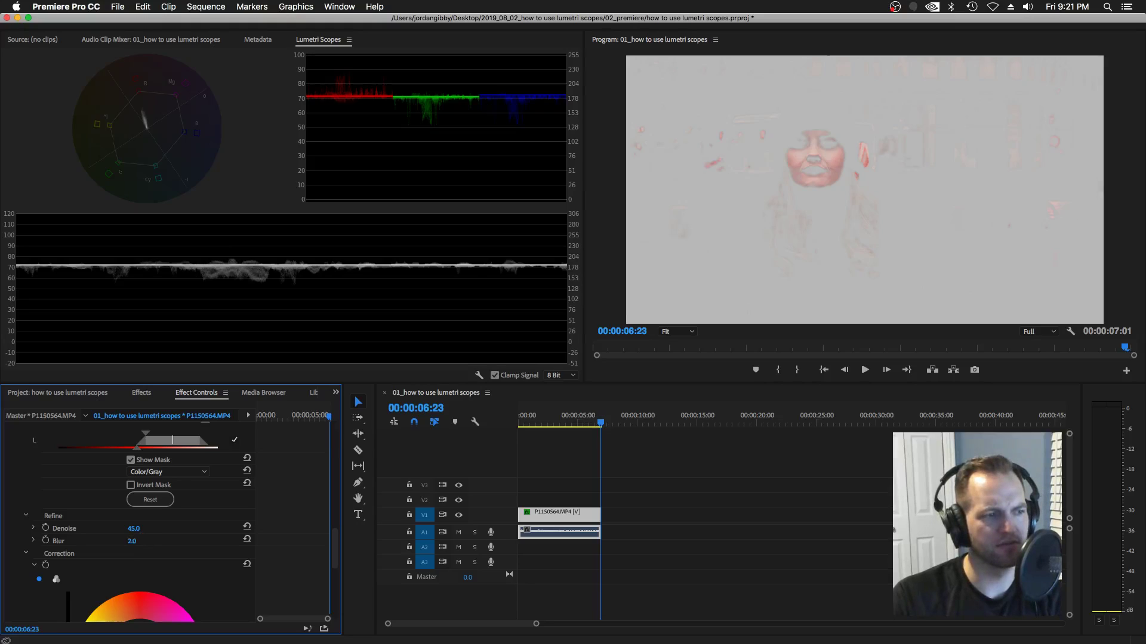
left_click(131, 540)
type("45.")
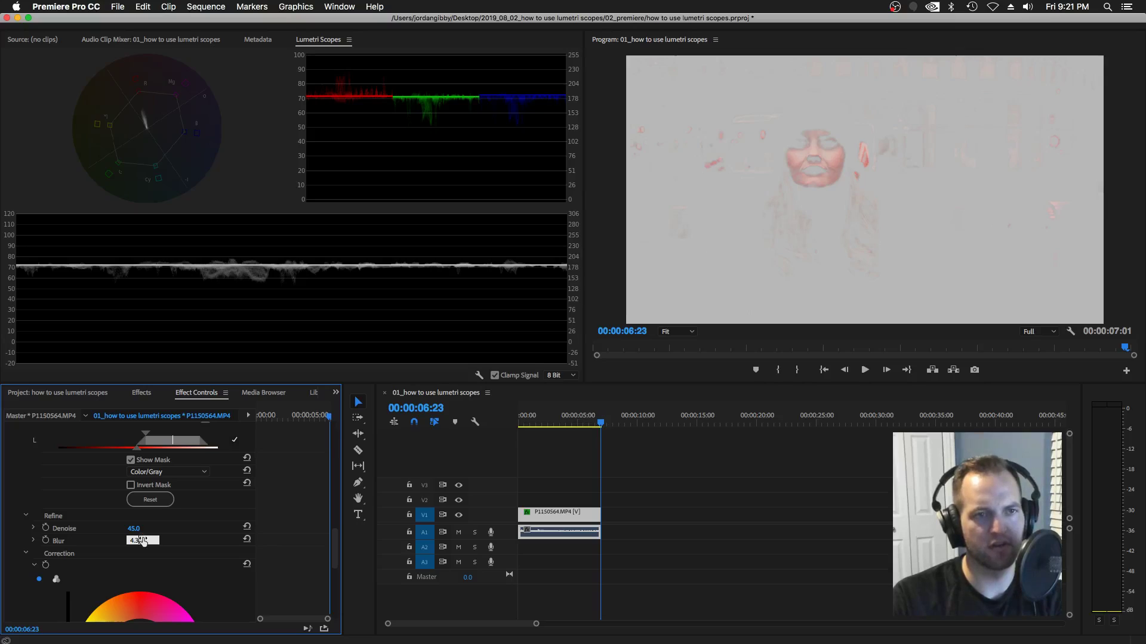
key("Return")
left_click(140, 540)
type("4.3")
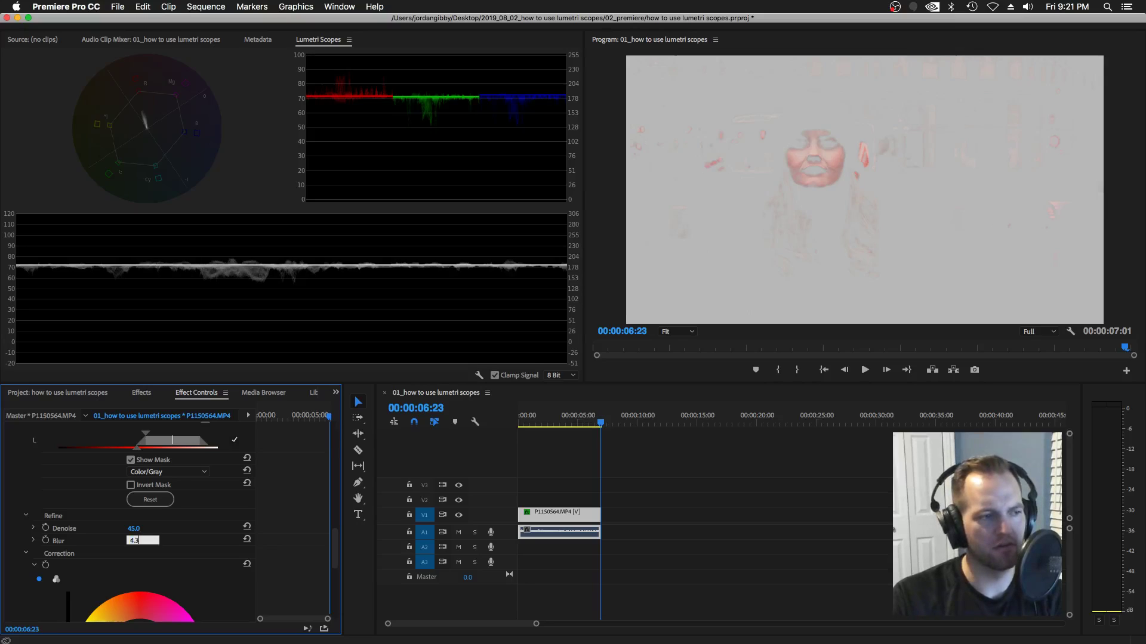
key("Return")
Set the skin key's Blur to 1.3.
left_click(140, 540)
type("1")
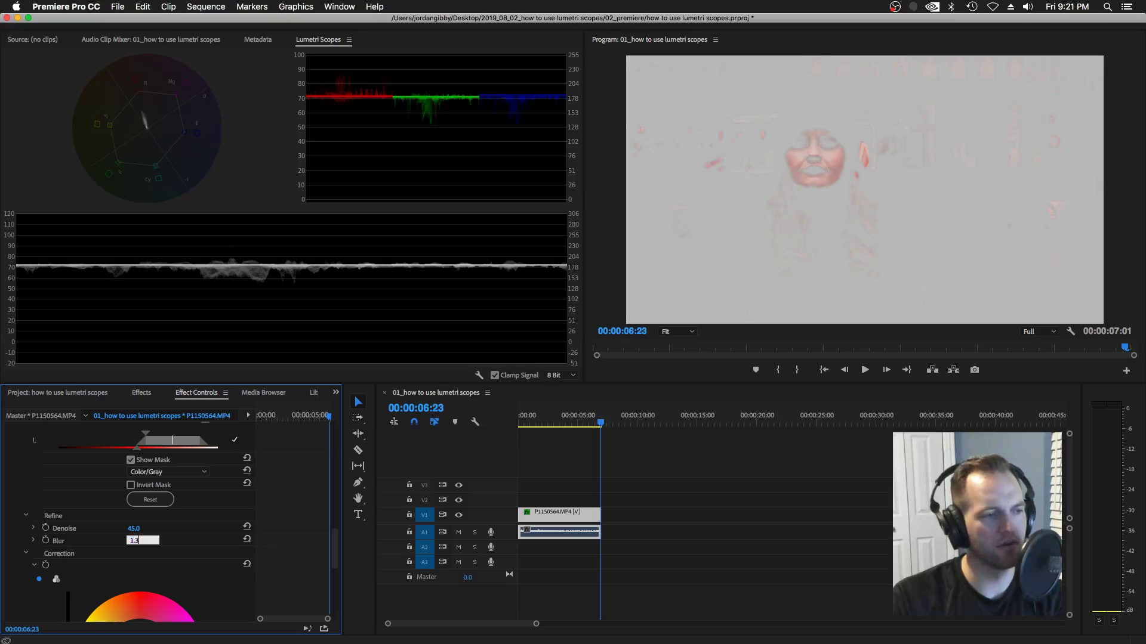
type(".3")
key("Return")
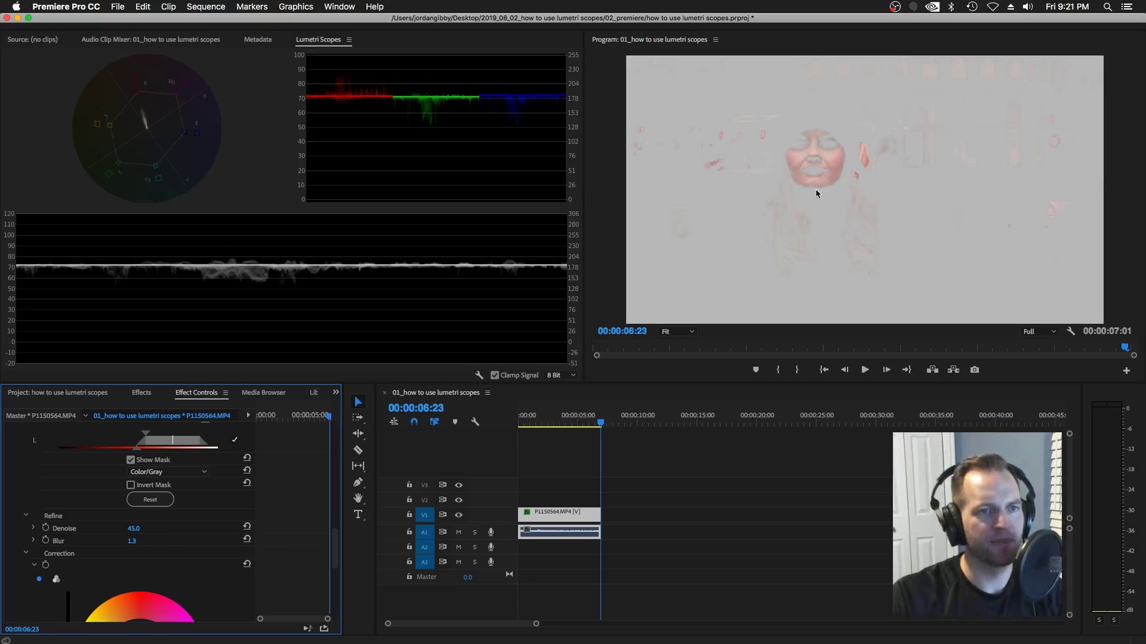
Examine the skin key's mask in the enlarged Program monitor and its trace in the enlarged Lumetri Scopes.
key("grave")
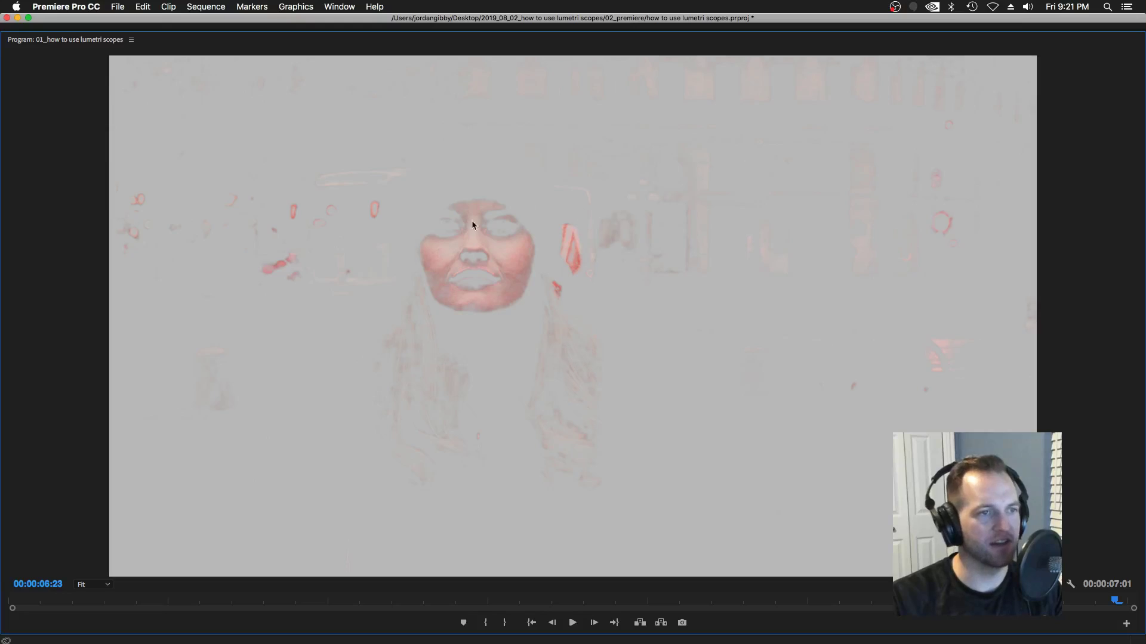
key("grave")
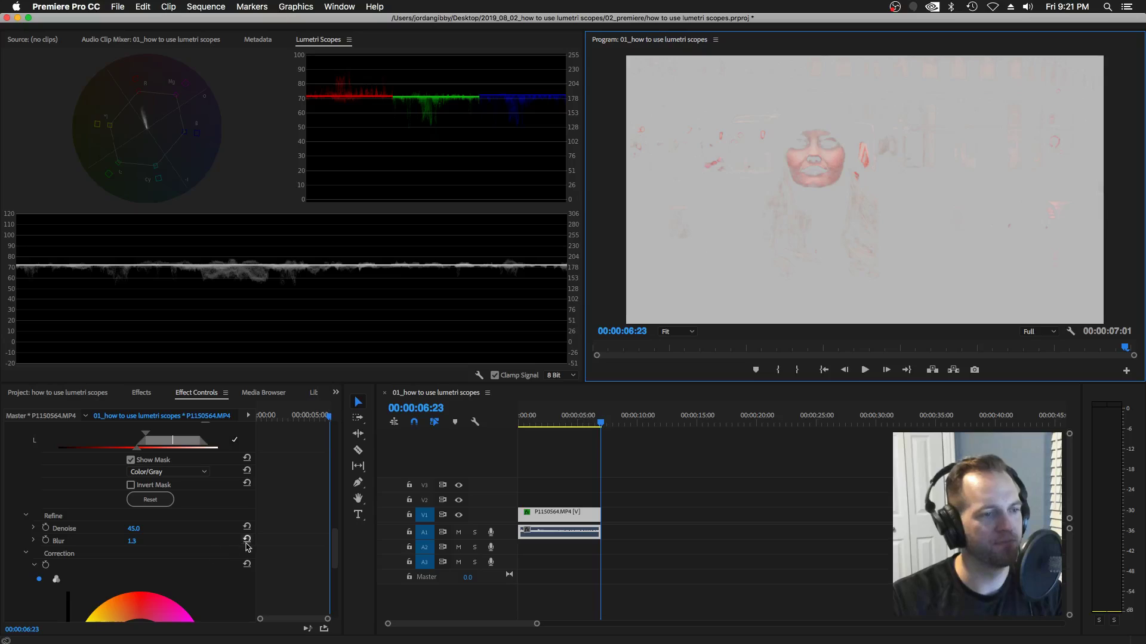
scroll(276, 541, "down", 5)
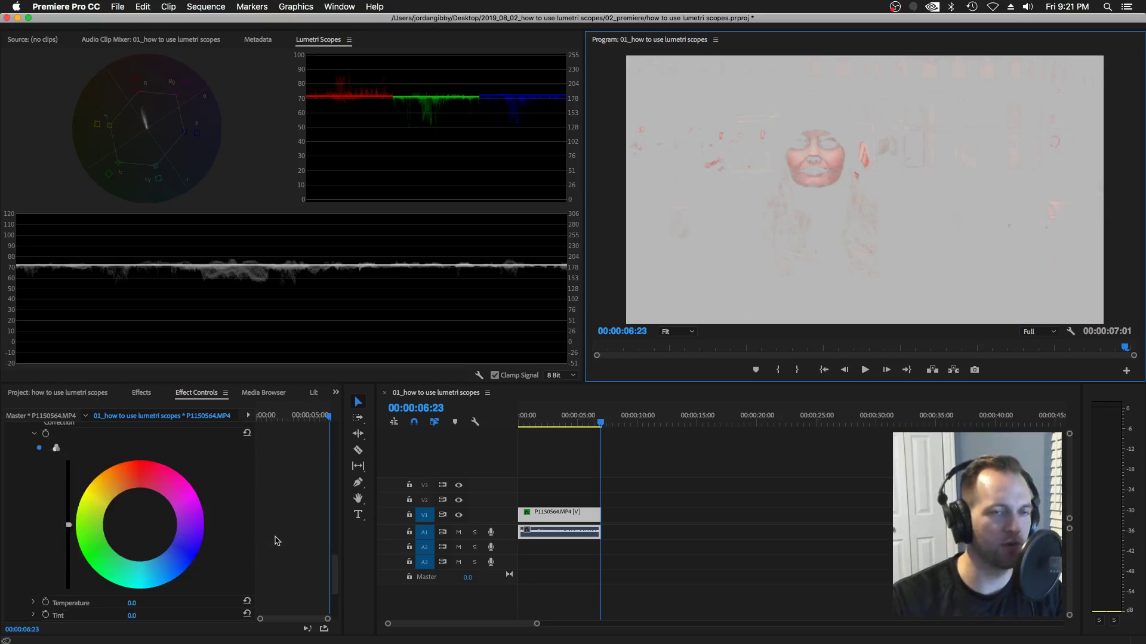
scroll(275, 540, "up", 4)
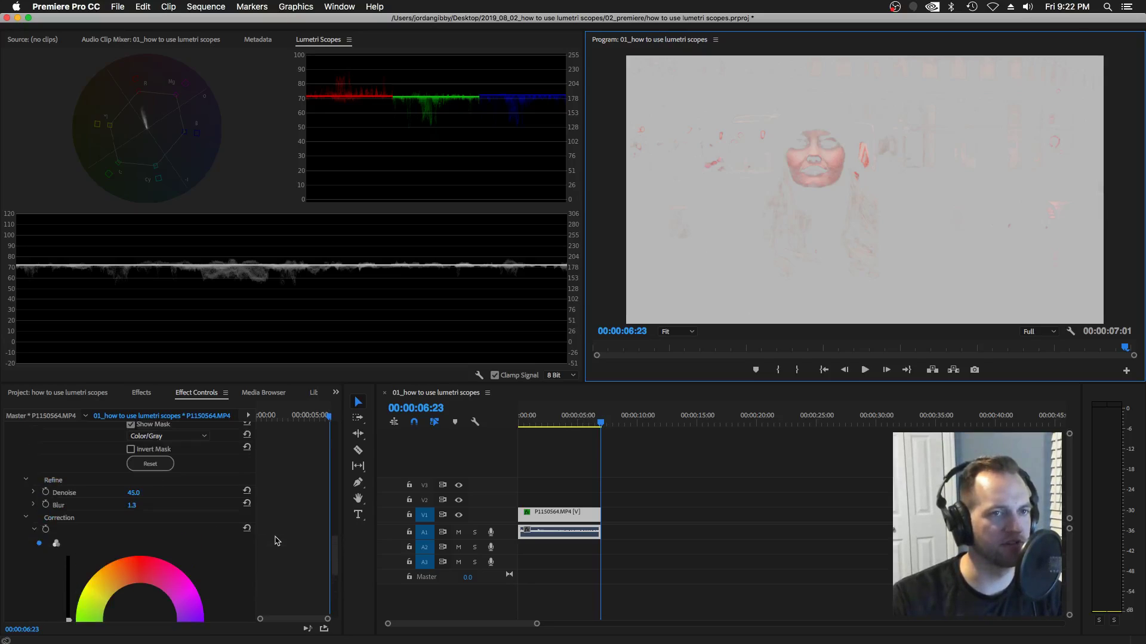
scroll(276, 540, "down", 1)
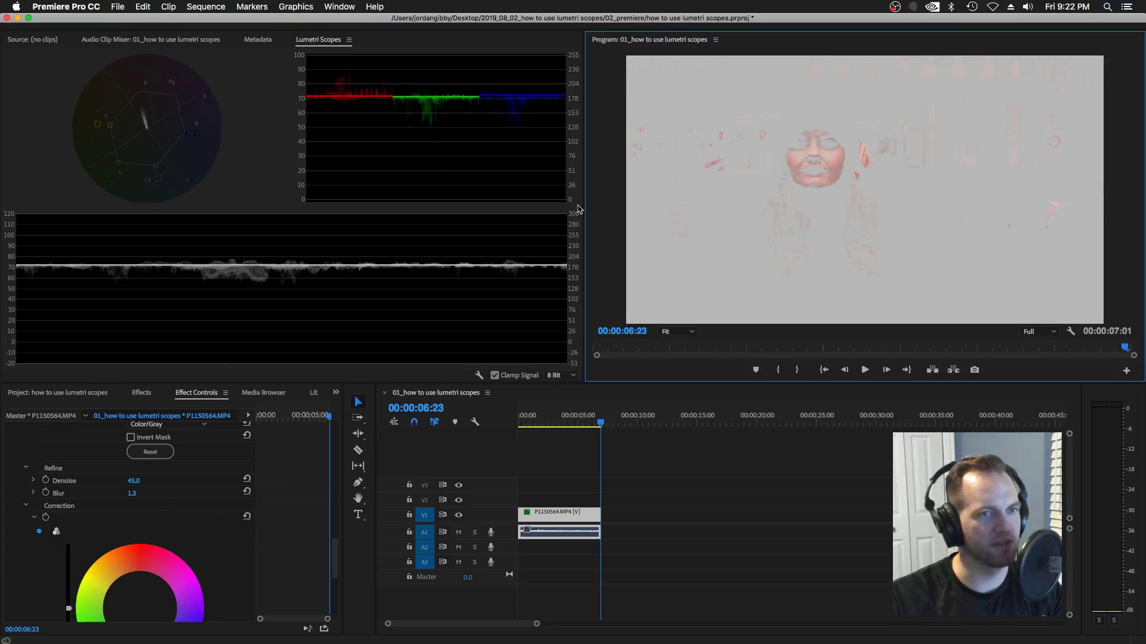
key("grave")
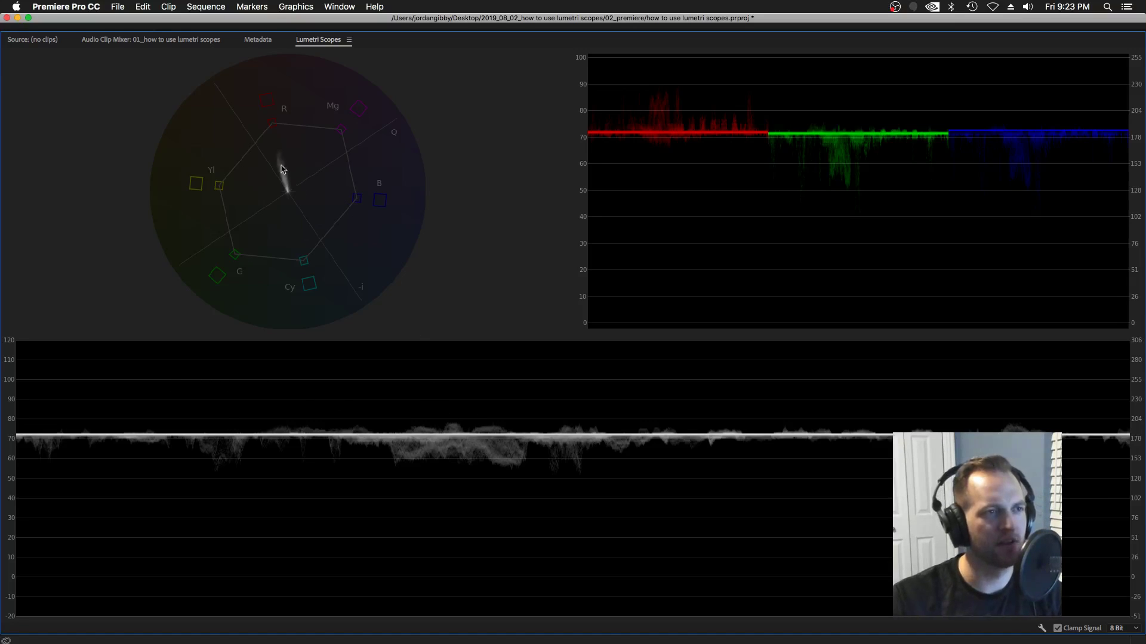
key("grave")
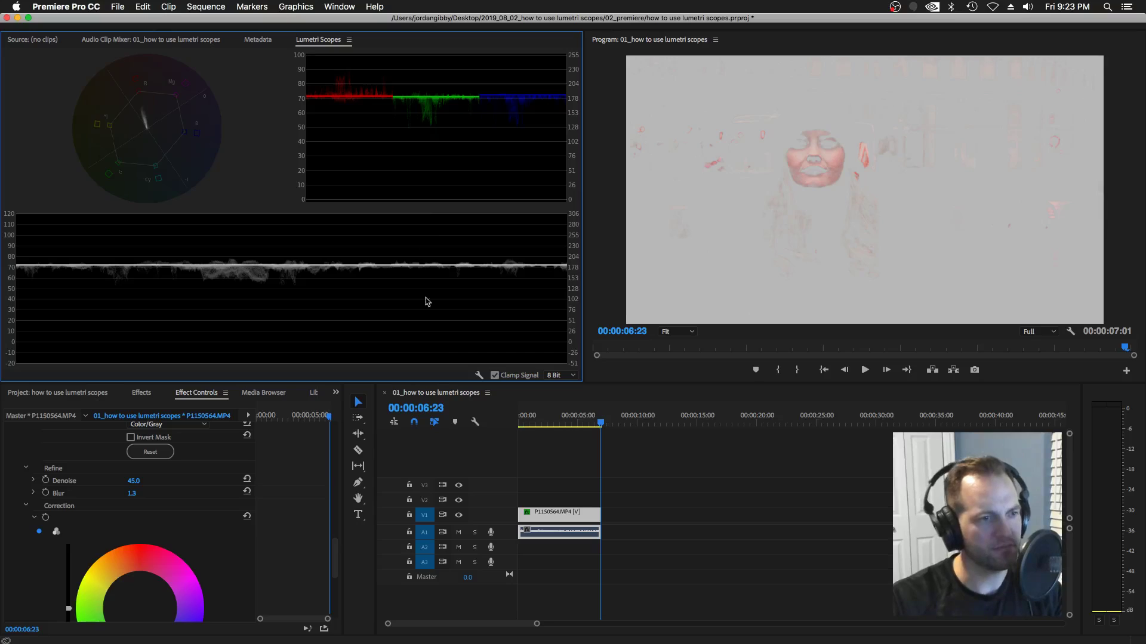
Shift the skin key's Correction color wheel slightly toward yellow-green.
scroll(276, 509, "up", 2)
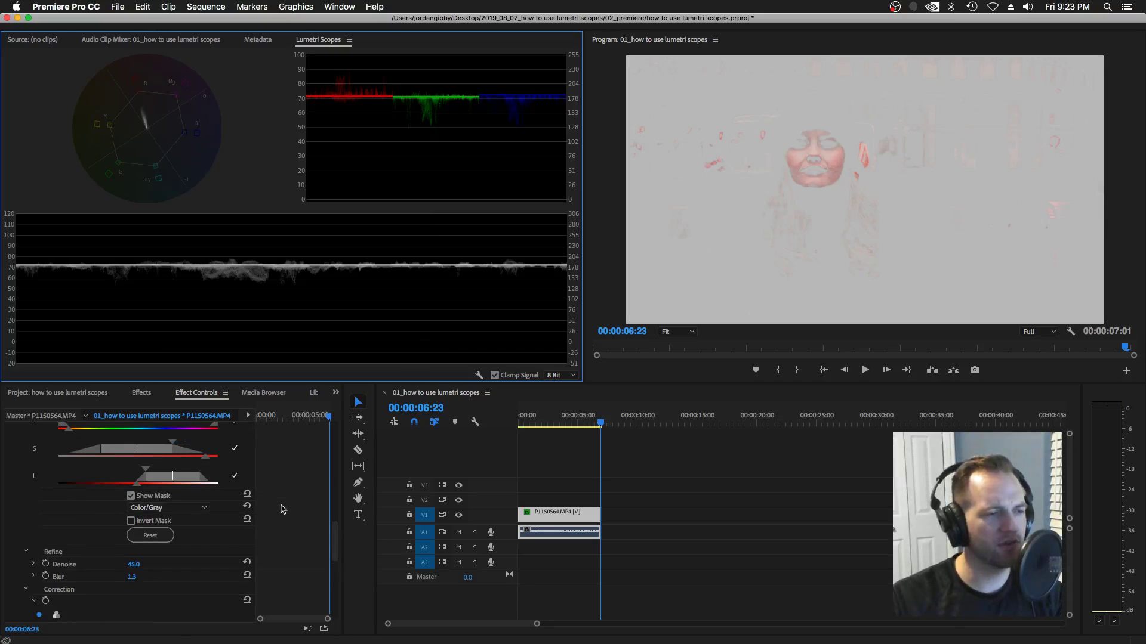
scroll(283, 509, "down", 5)
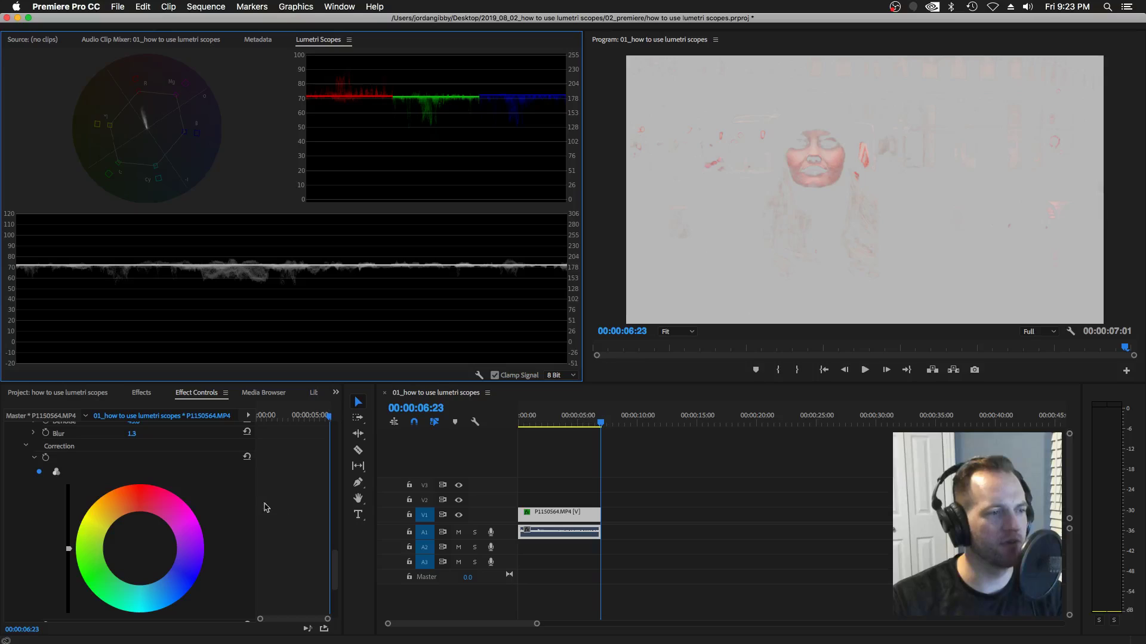
scroll(262, 507, "down", 2)
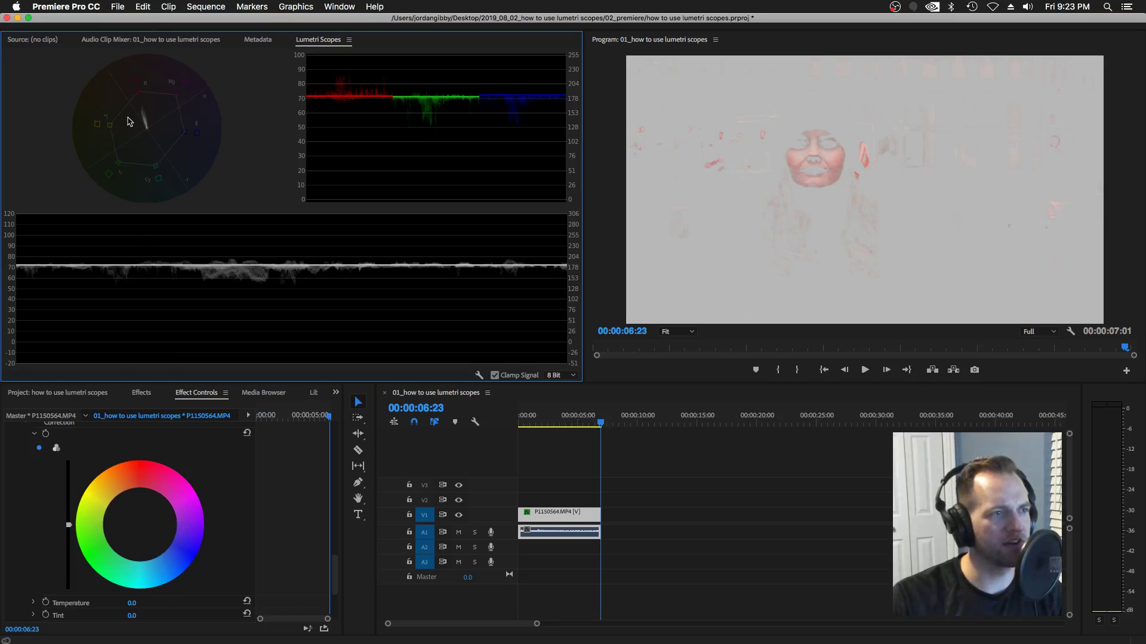
left_click(139, 529)
mouse_move(139, 528)
left_mouse_down()
mouse_move(146, 538)
mouse_move(121, 540)
mouse_move(120, 526)
mouse_move(172, 540)
mouse_move(134, 561)
mouse_move(149, 507)
mouse_move(174, 510)
mouse_move(129, 510)
left_mouse_up()
mouse_move(122, 514)
left_mouse_down()
mouse_move(142, 510)
mouse_move(127, 534)
mouse_move(129, 523)
left_mouse_up()
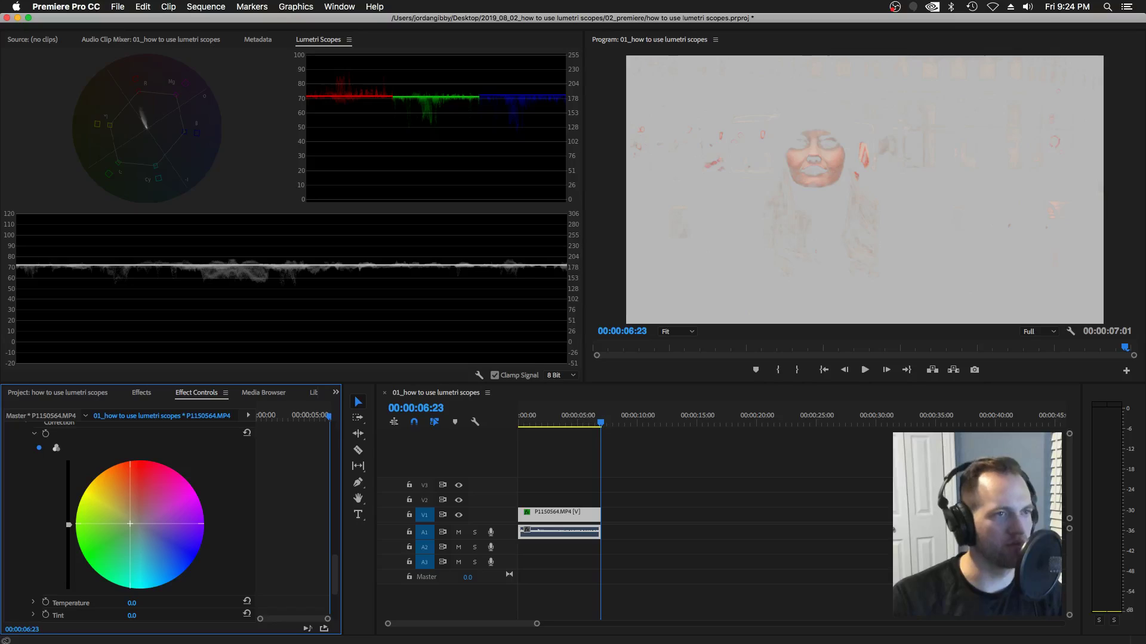
left_click_drag(130, 524, 130, 524)
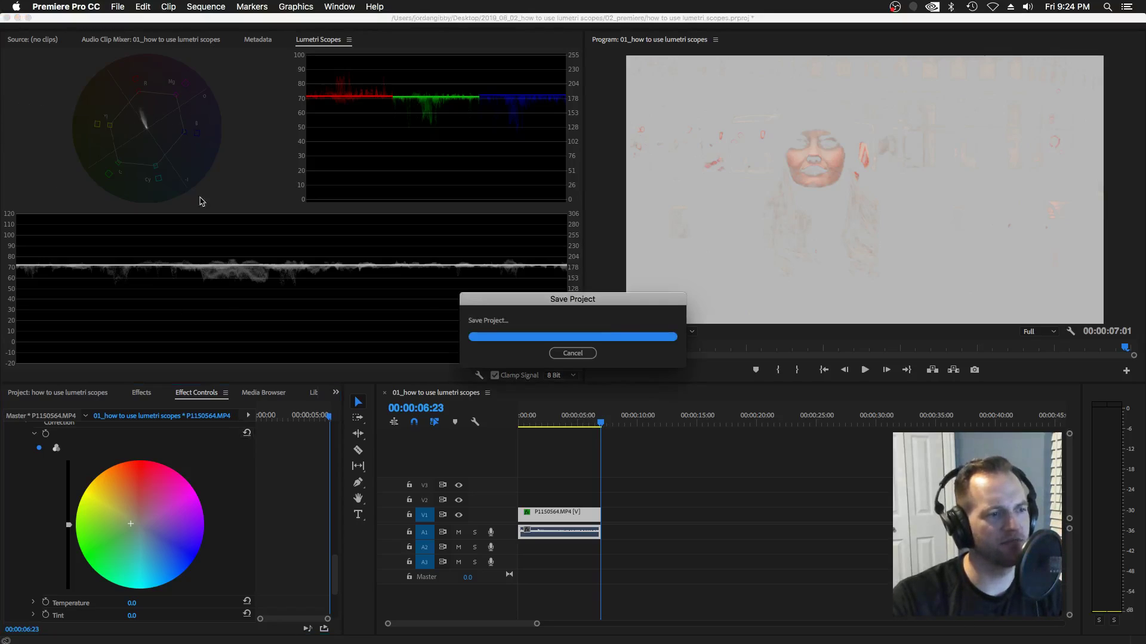
Switch the skin key's Correction to the separate Shadows, Midtones and Highlights color wheels.
left_click(56, 448)
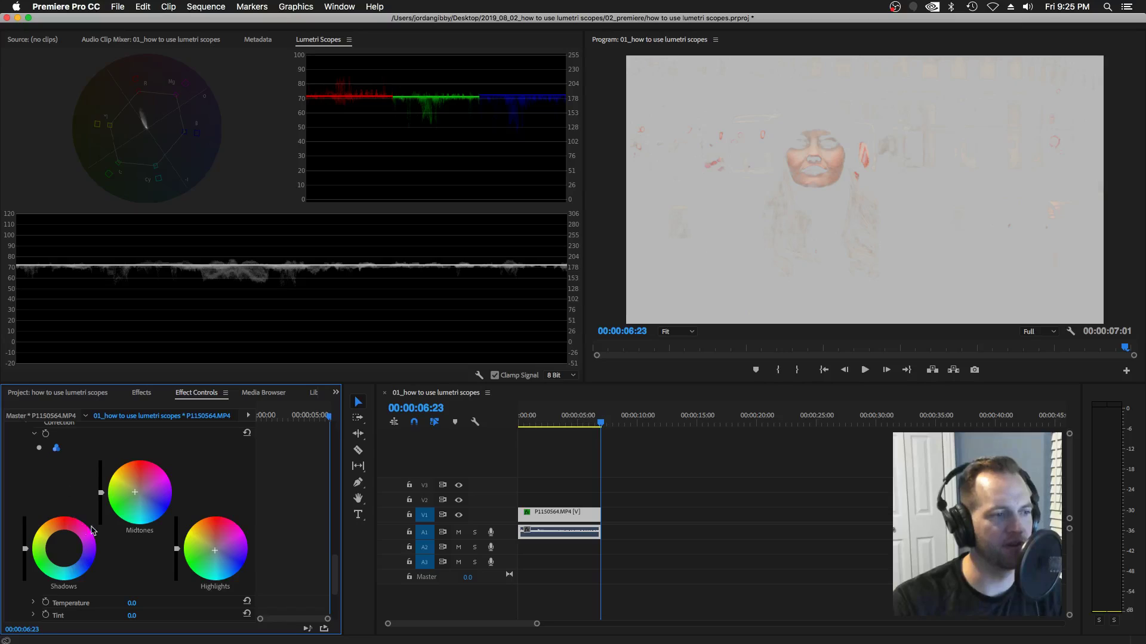
scroll(156, 547, "down", 1)
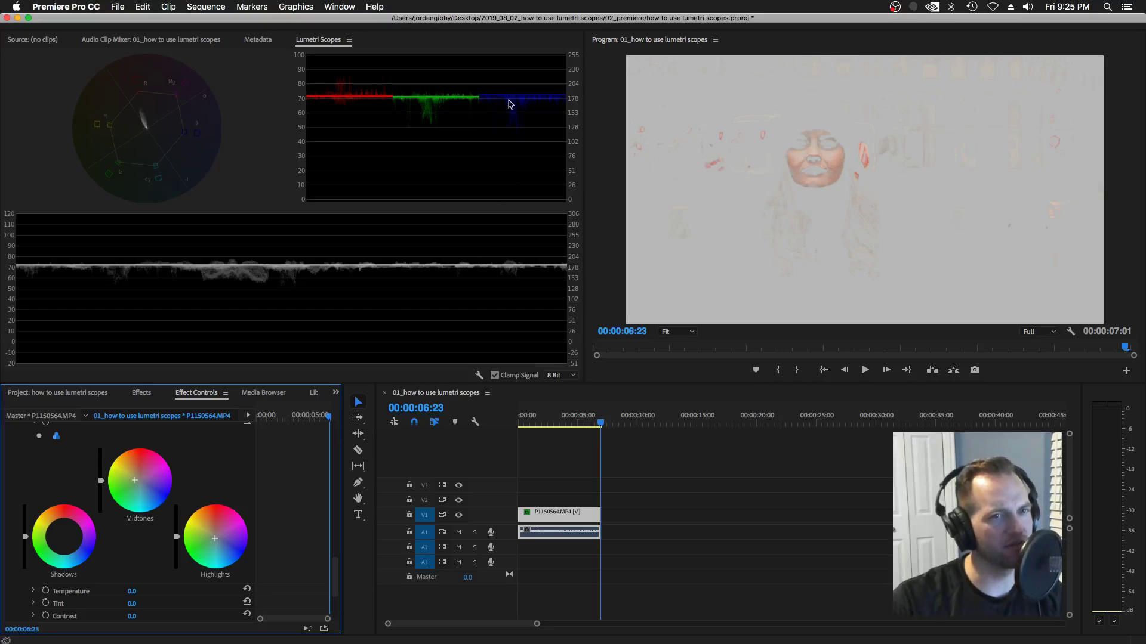
scroll(286, 495, "down", 5)
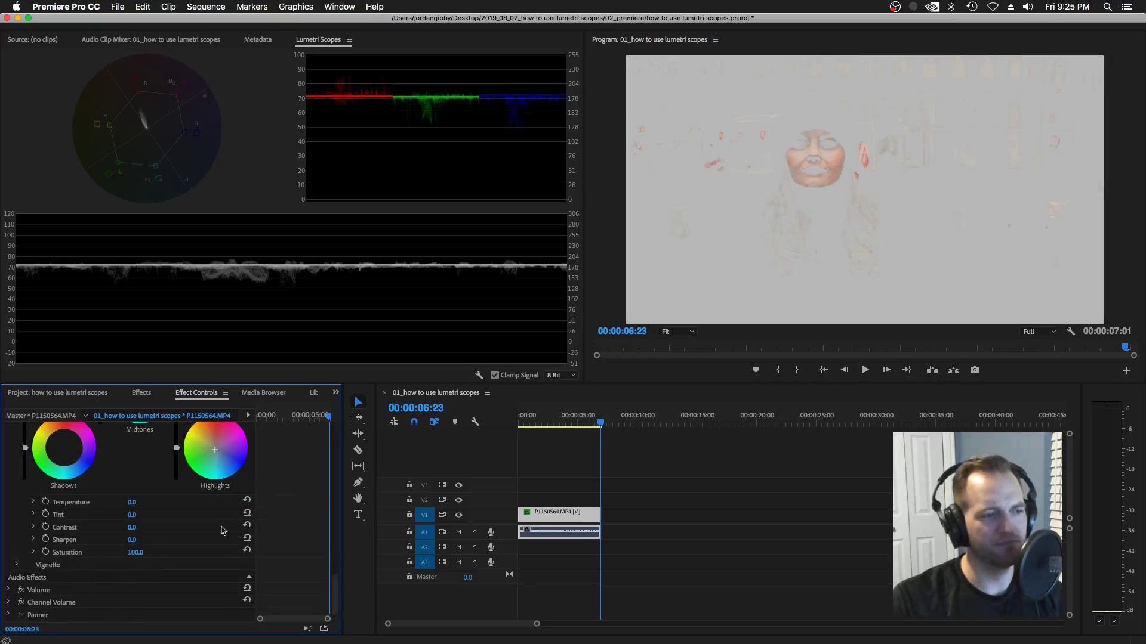
Try a Temperature of 100 on the skin key's Correction, and reset it.
left_click(132, 505)
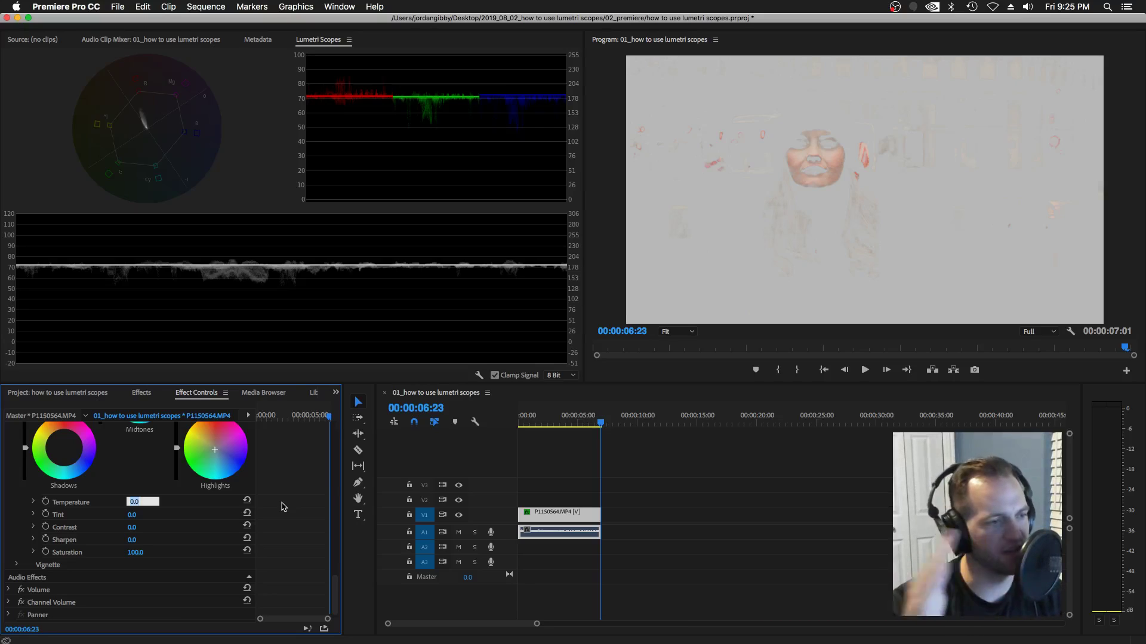
type("100")
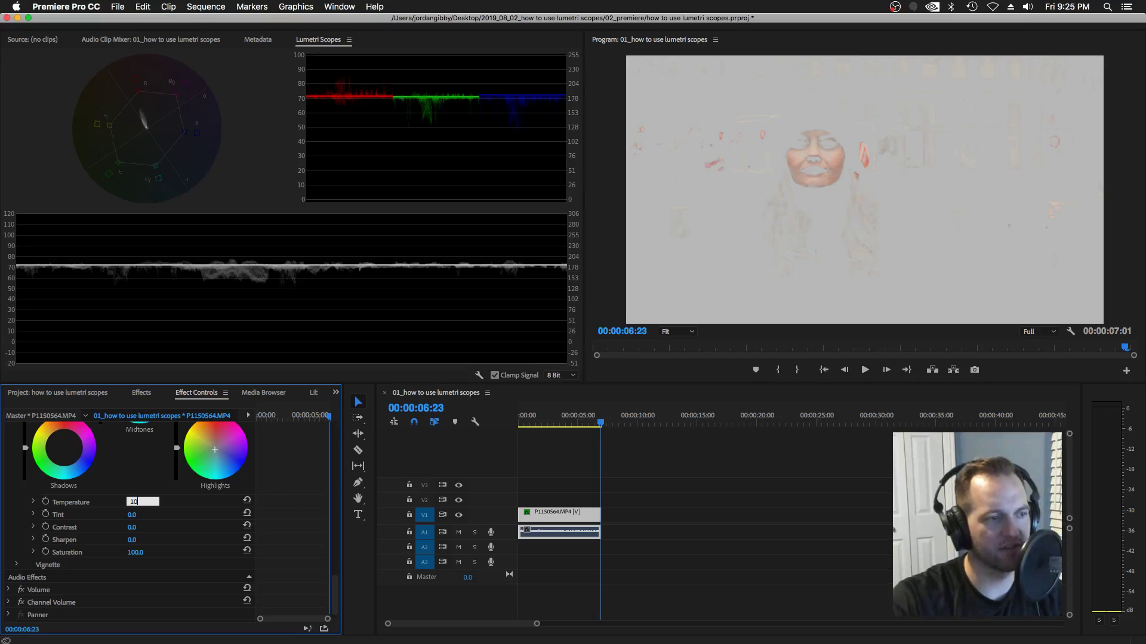
key("Return")
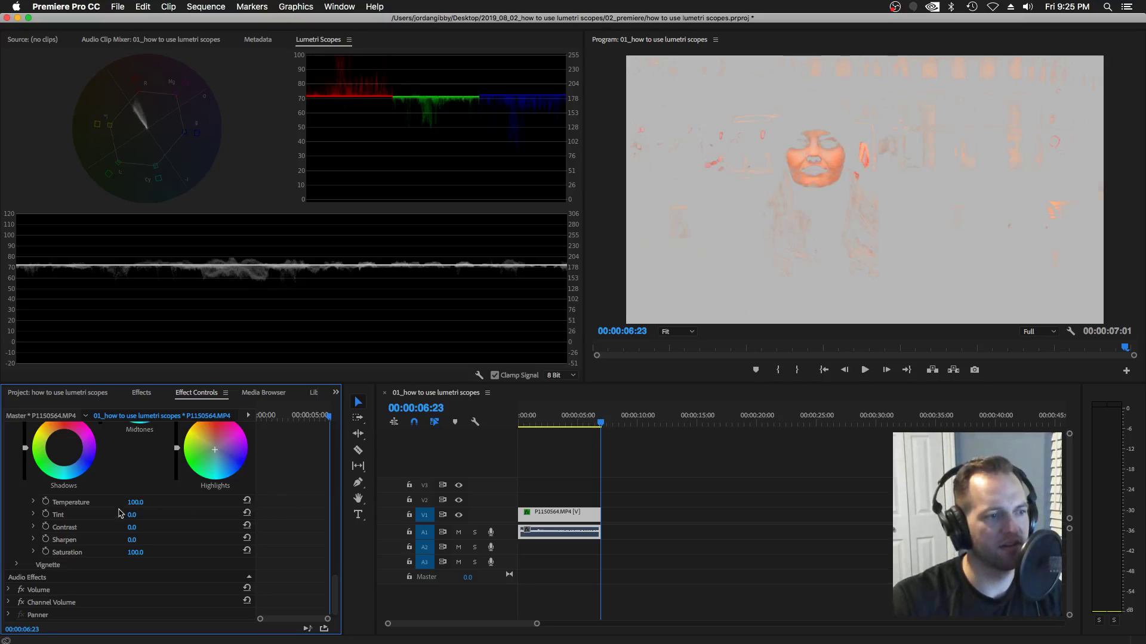
left_click(245, 501)
Try a Temperature of -100 on the skin key, compare it with Show Mask off and on, and reset it.
left_click(132, 503)
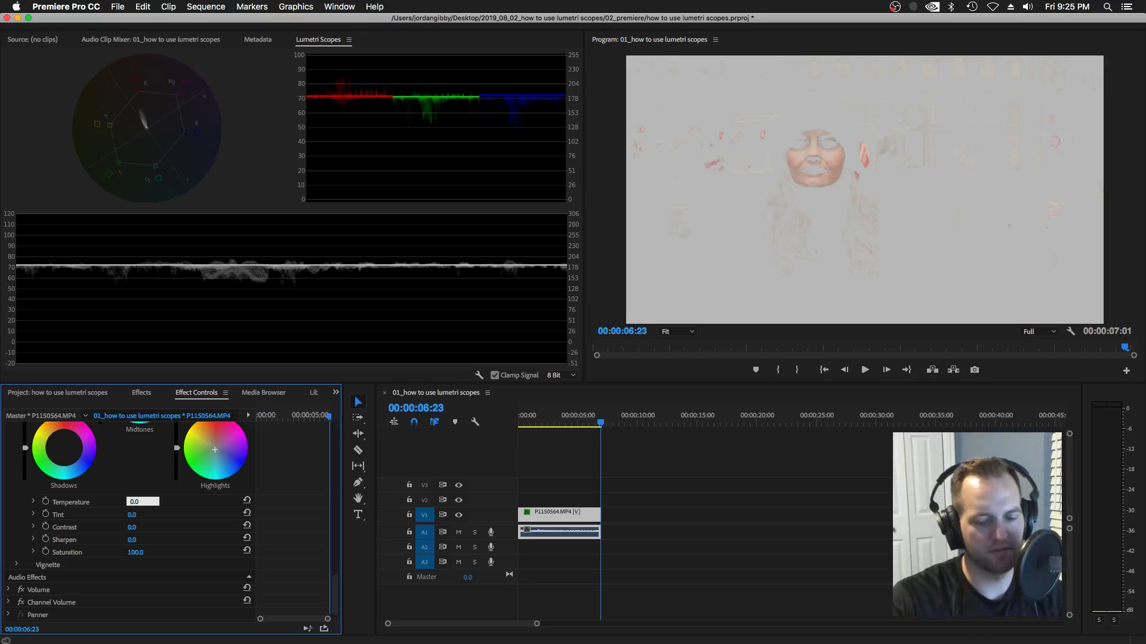
type("-100")
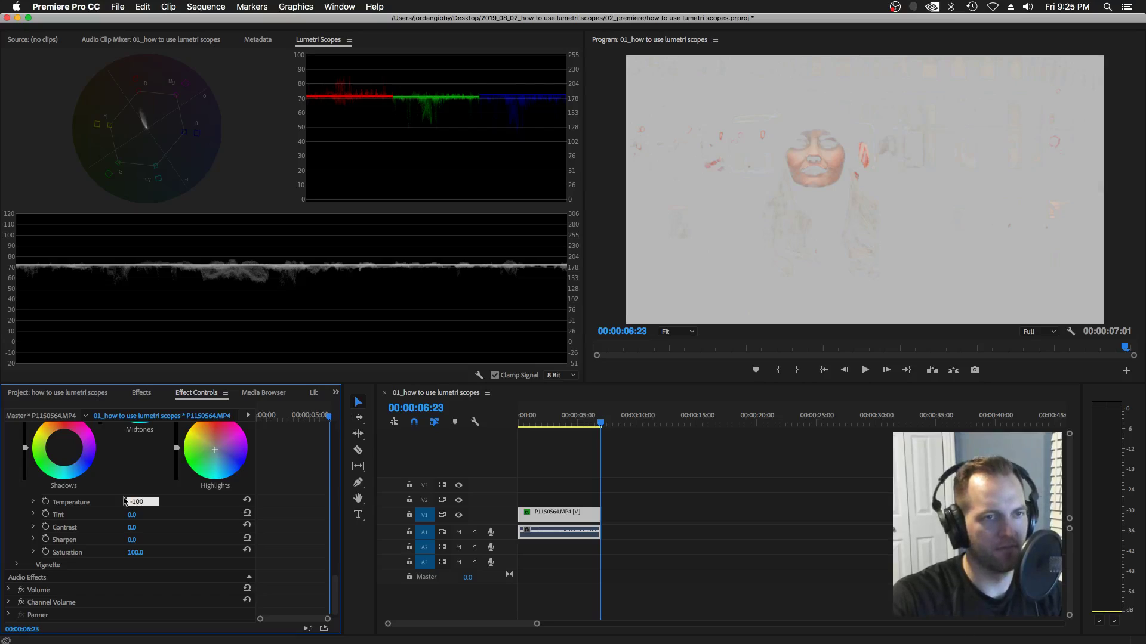
key("Return")
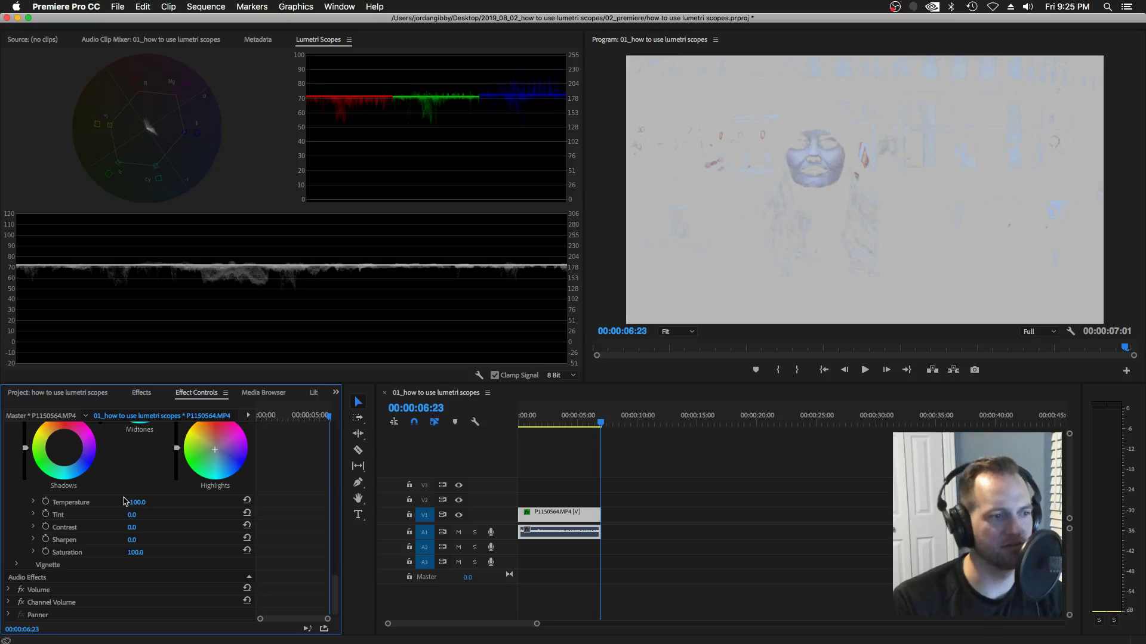
scroll(282, 506, "up", 5)
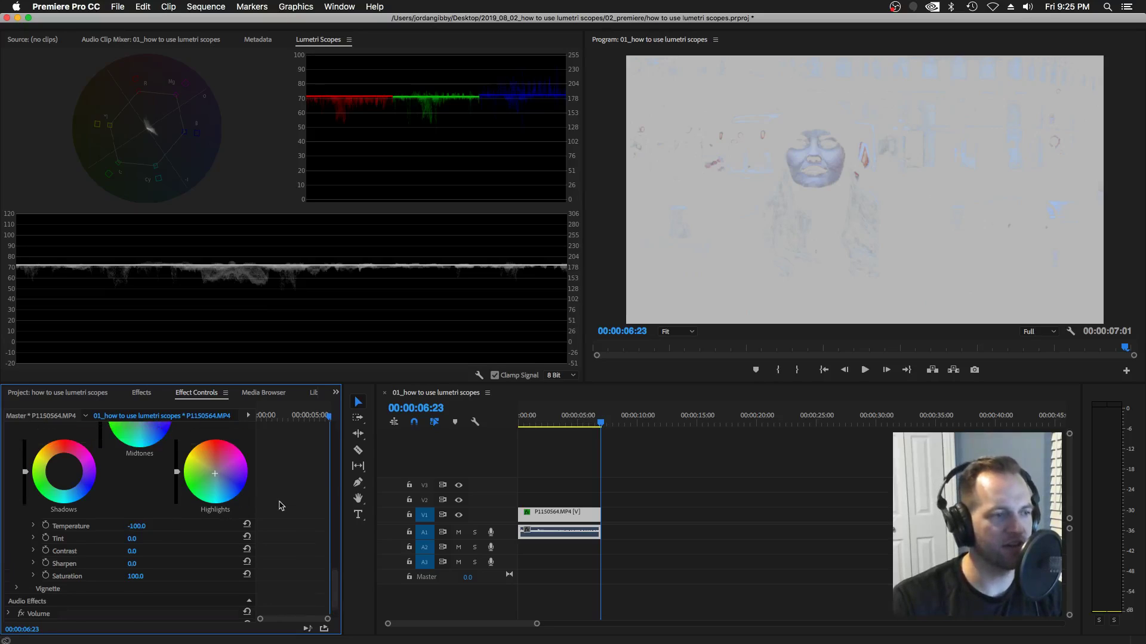
scroll(281, 506, "up", 4)
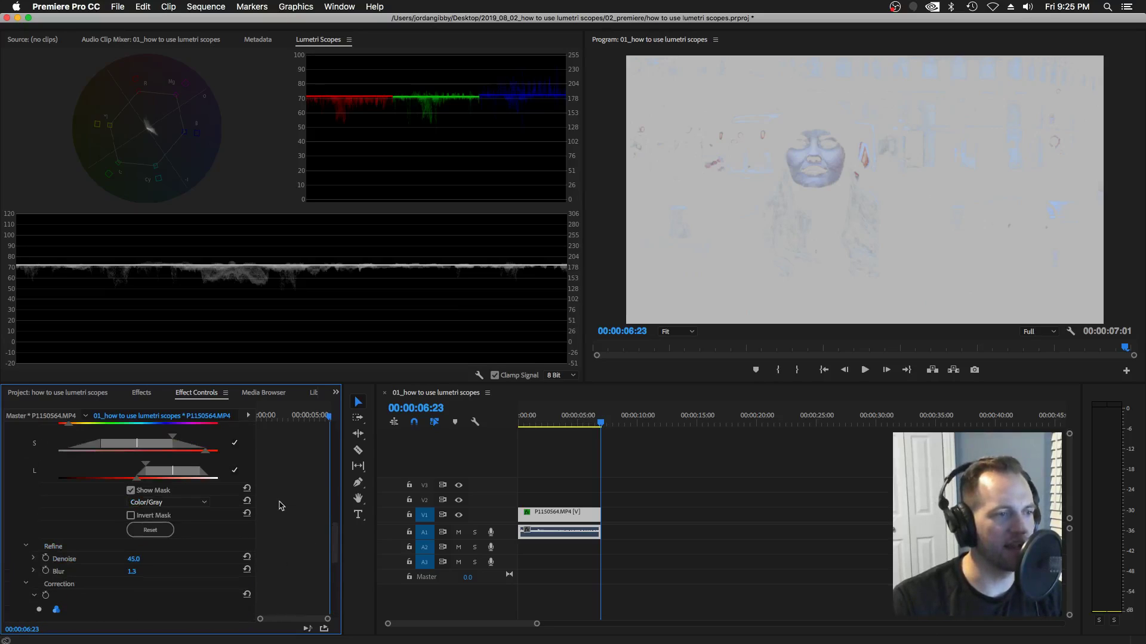
left_click(132, 491)
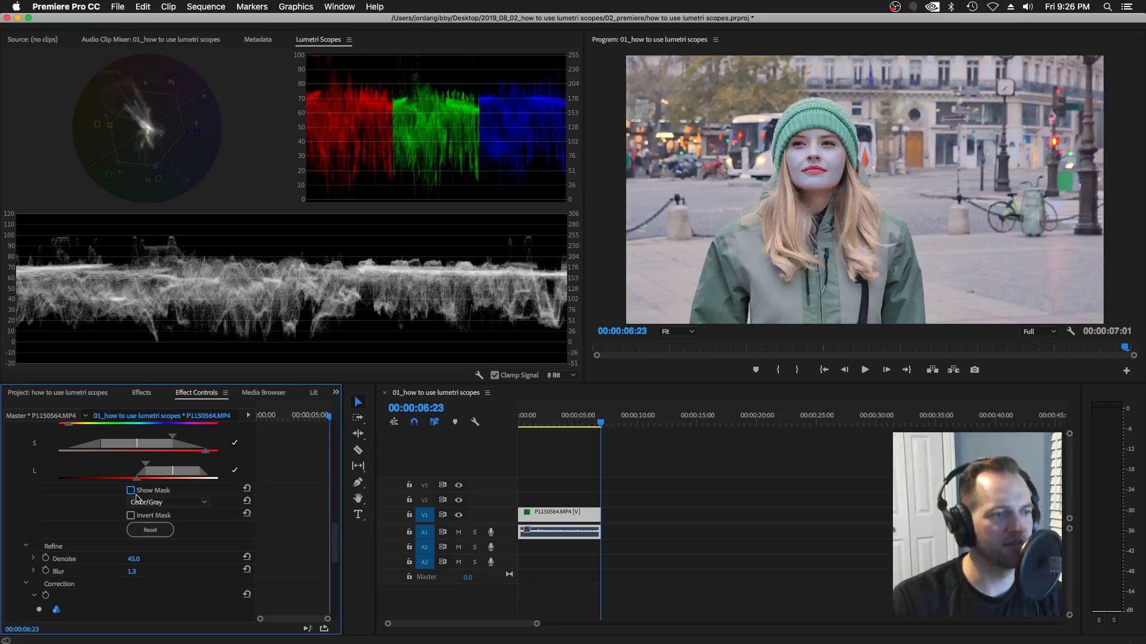
left_click(132, 491)
scroll(270, 510, "down", 6)
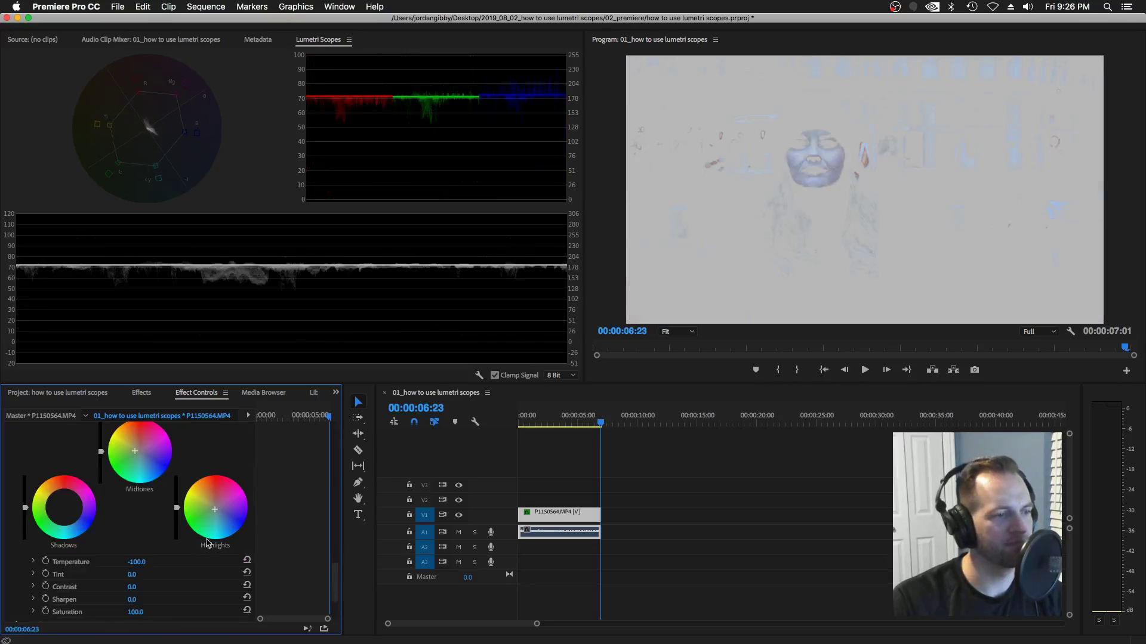
scroll(274, 540, "down", 3)
left_click(247, 501)
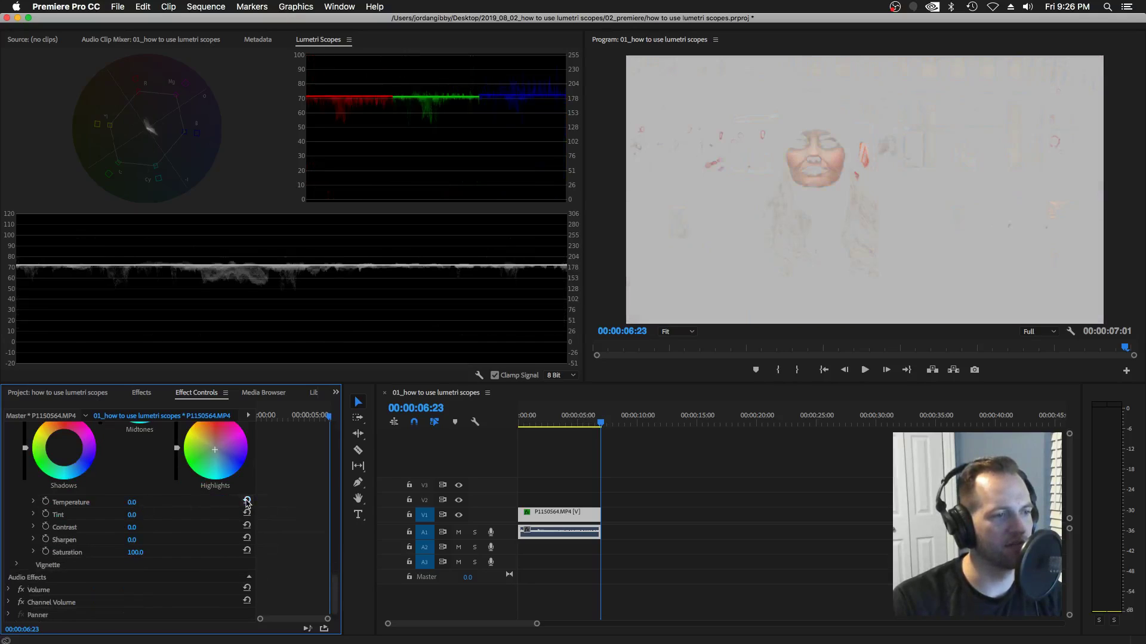
Lower the skin key's Temperature through -0.5, ending at -1.0.
left_click(134, 501)
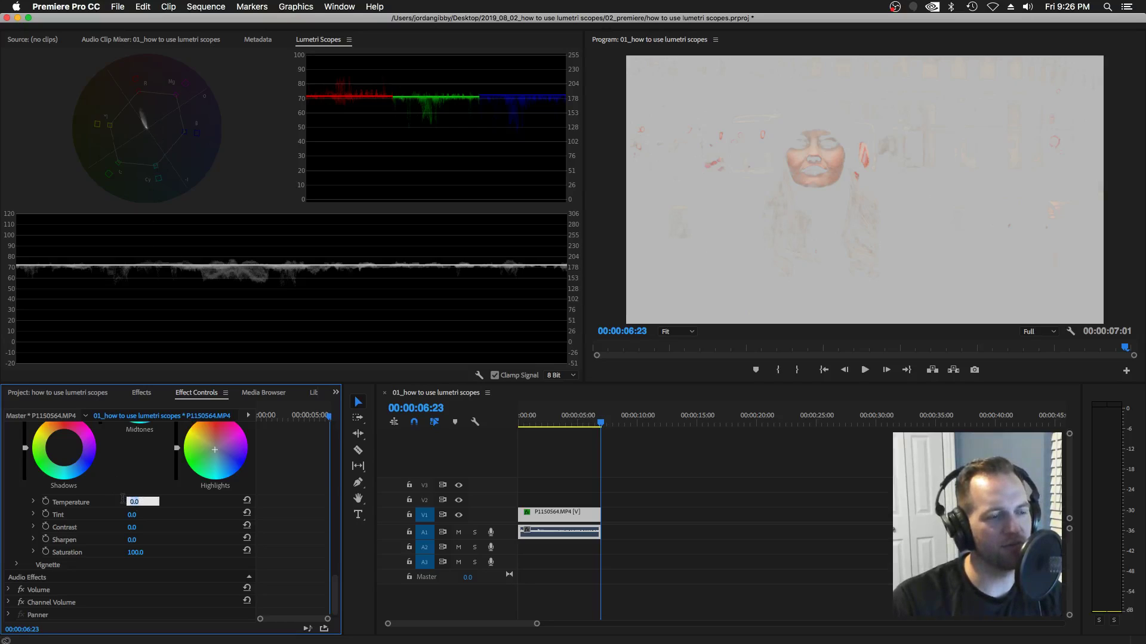
type("-0.5")
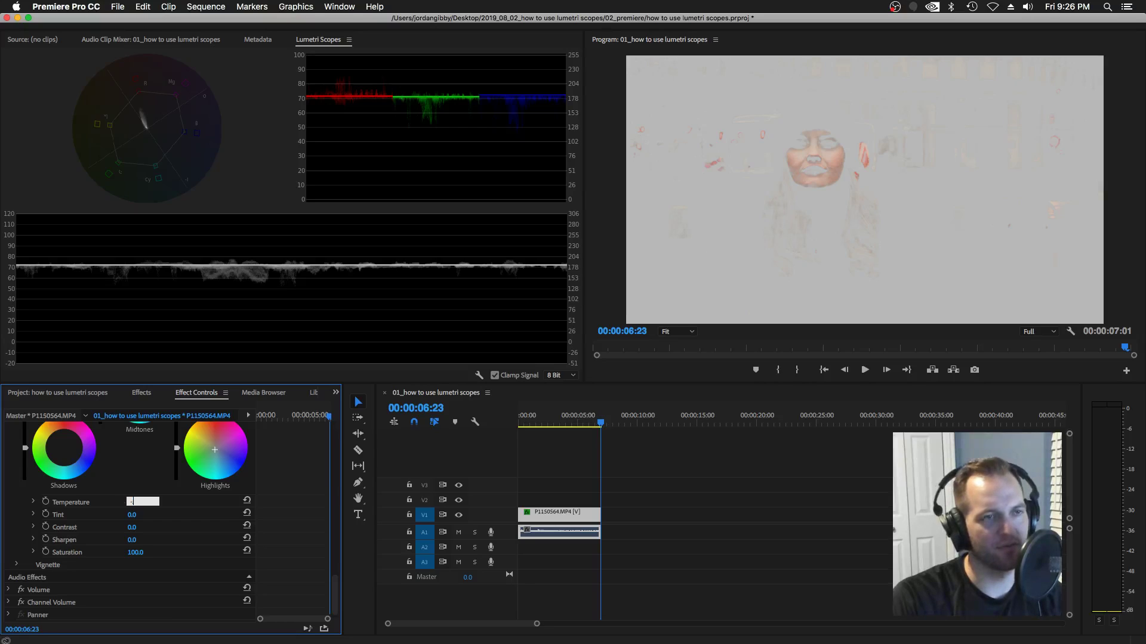
key("Return")
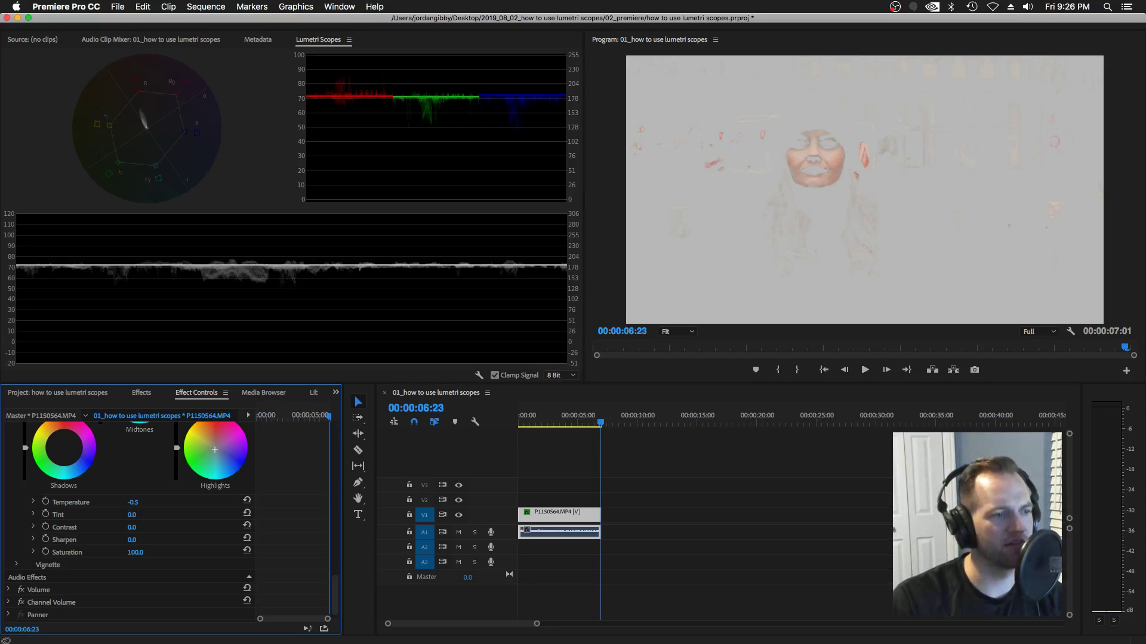
left_click(143, 501)
type("-1.0")
key("Return")
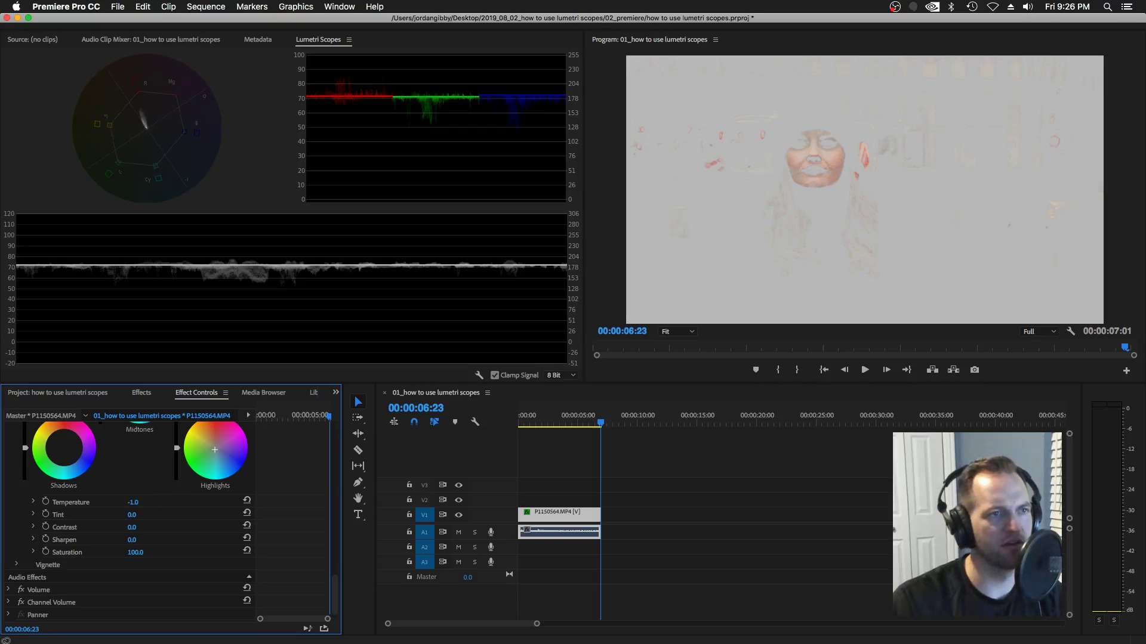
Adjust the skin key's Tint through 25 and 11, ending at 10.
left_click(133, 516)
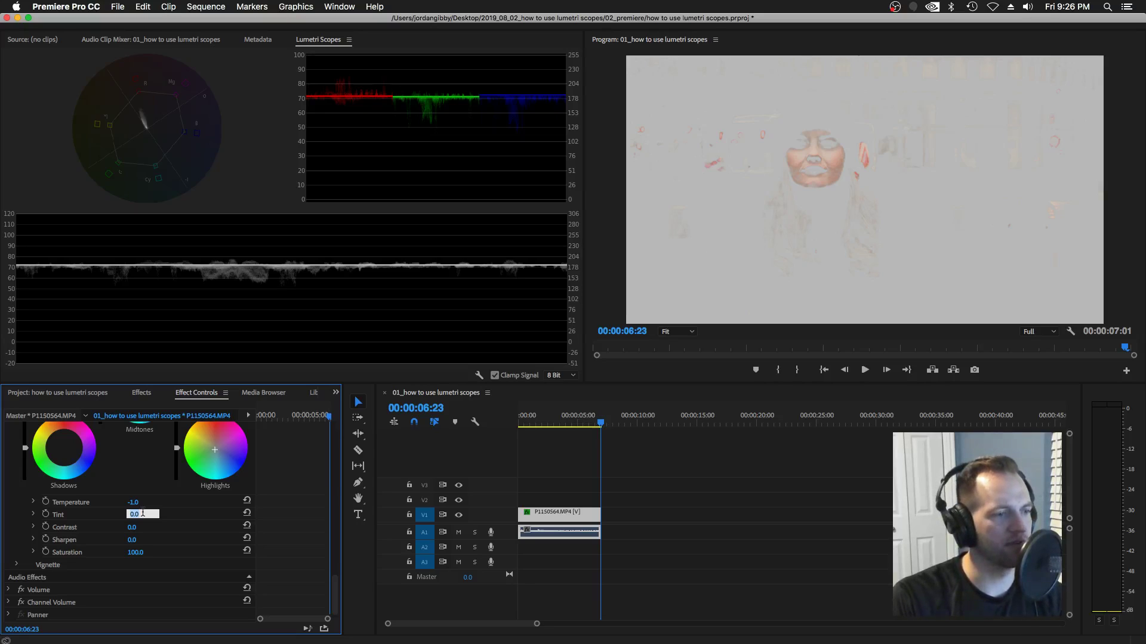
type("39")
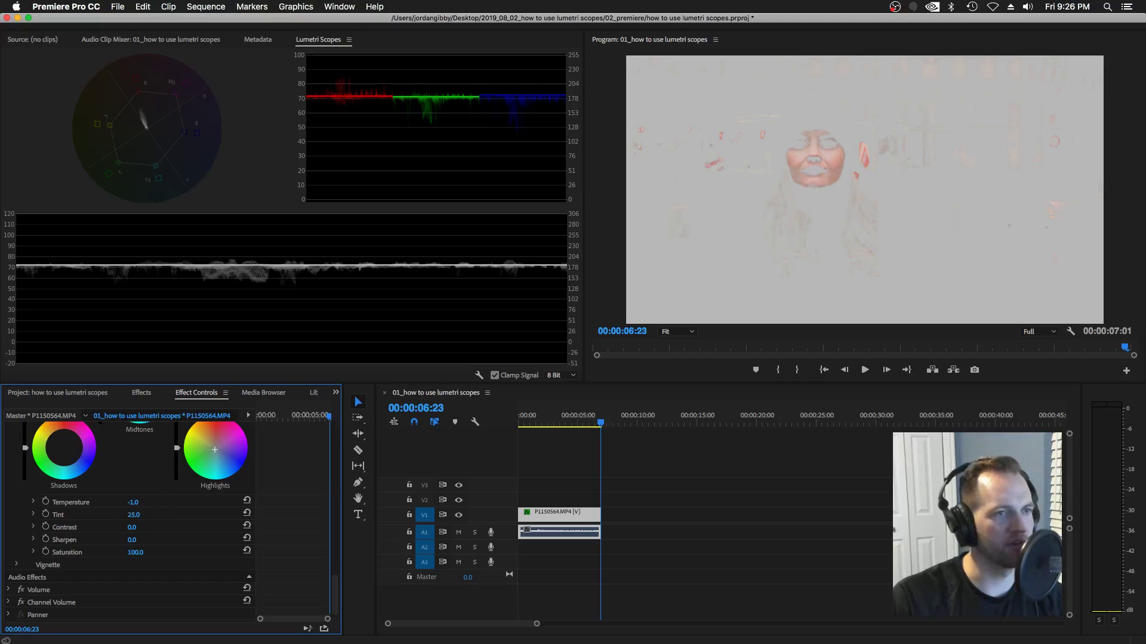
key("Return")
left_click_drag(133, 515, 81, 518)
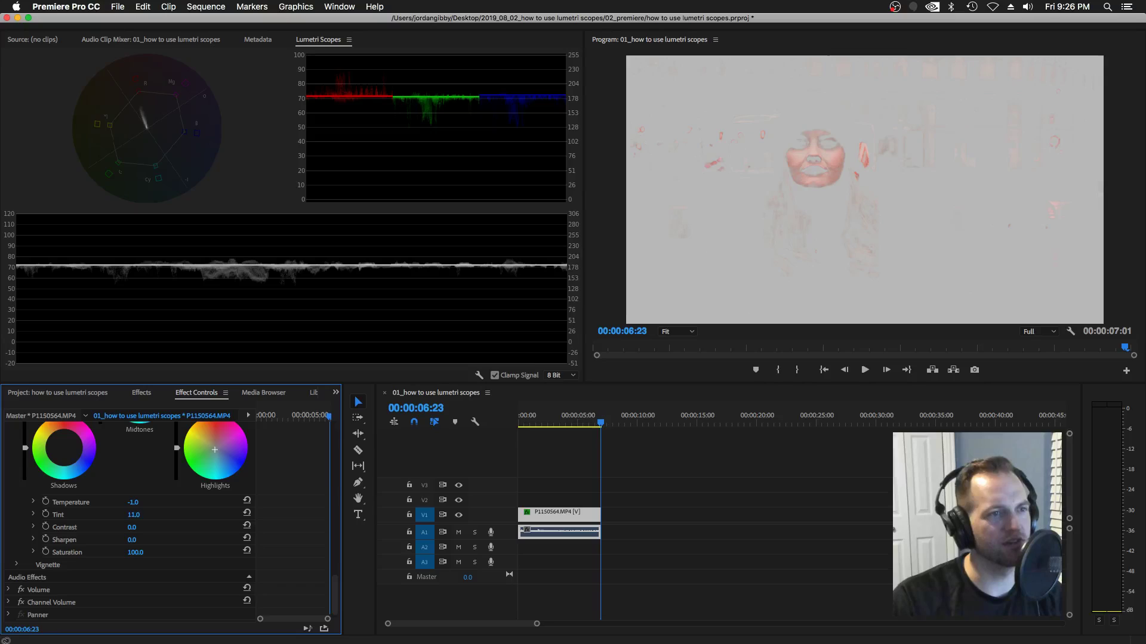
left_click(143, 513)
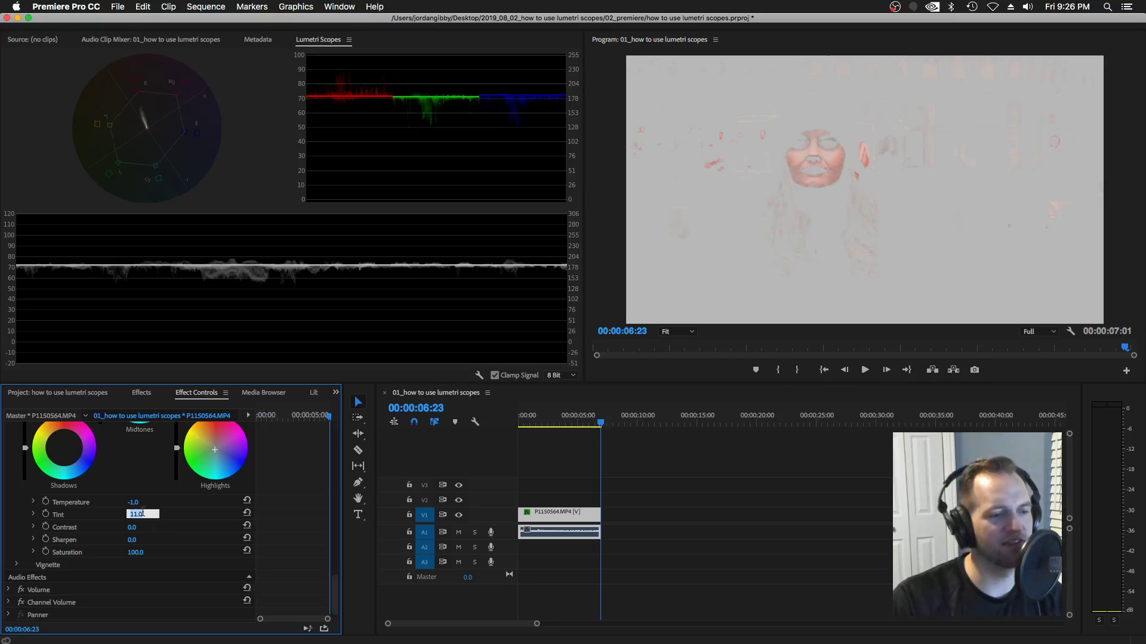
type("10")
key("Return")
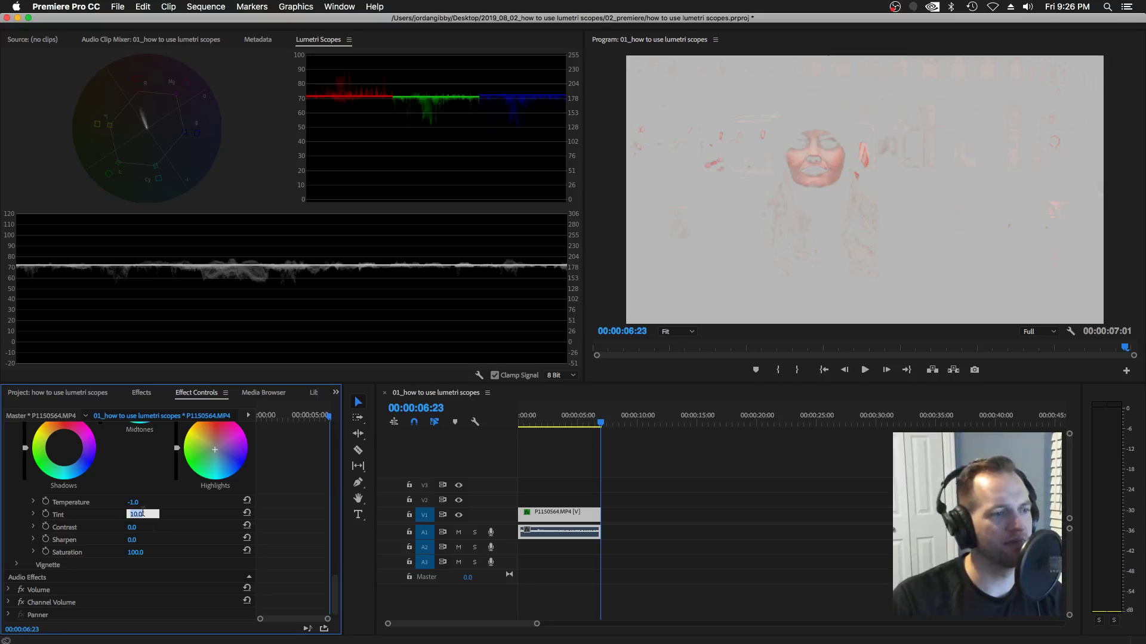
Lower the skin key's Tint through 9 and 8, ending at 7.
type("9")
key("Return")
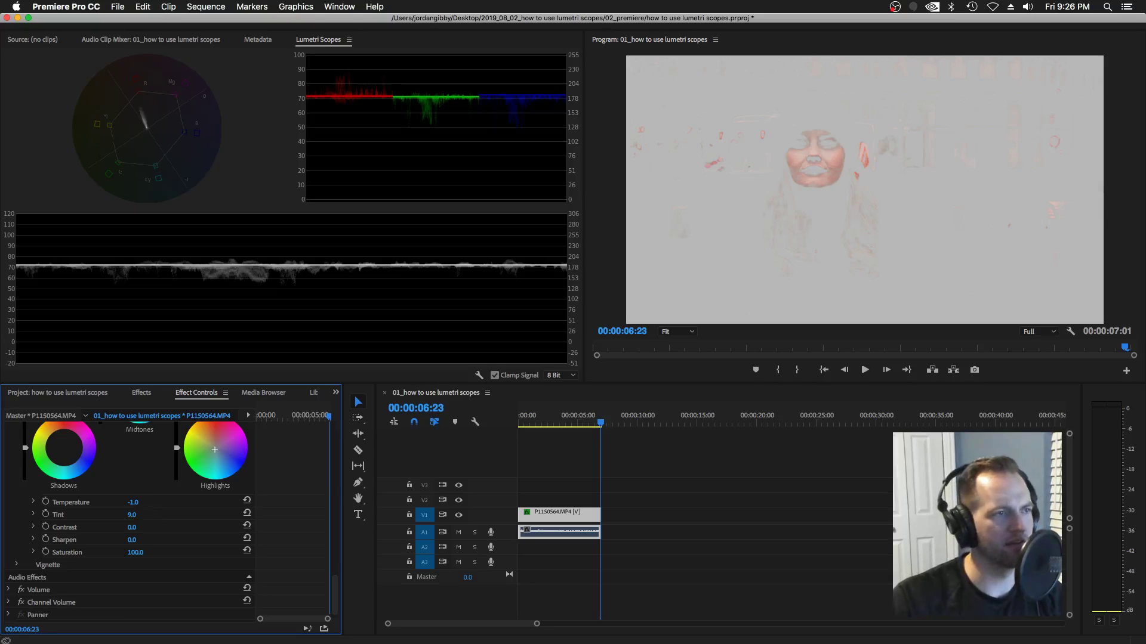
left_click(143, 513)
type("8")
key("Return")
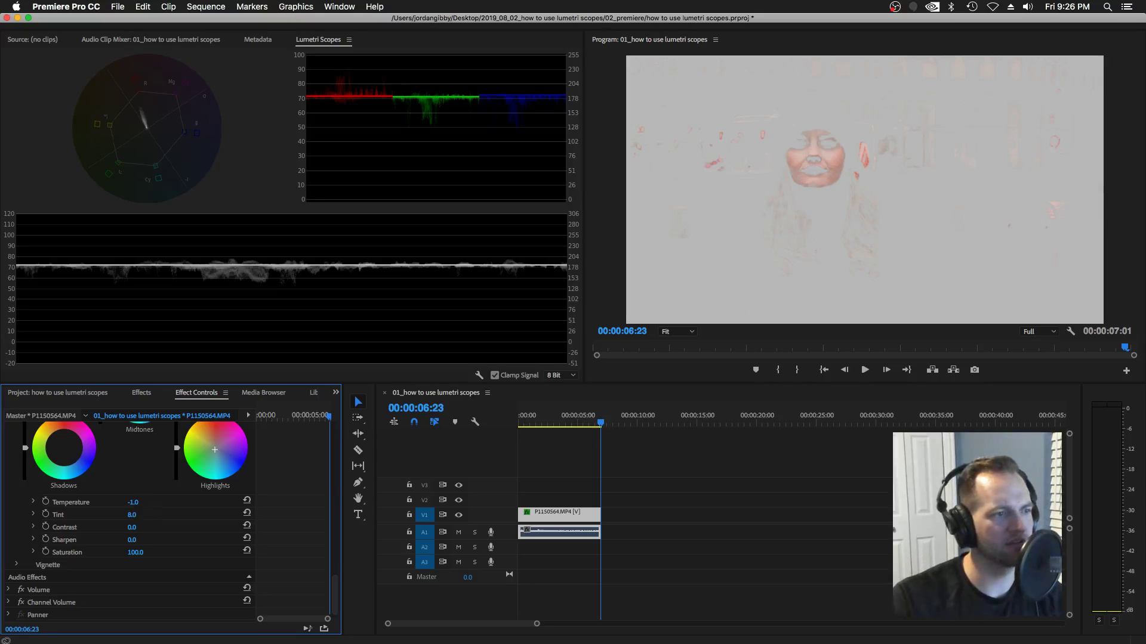
left_click(142, 513)
type("7")
key("Return")
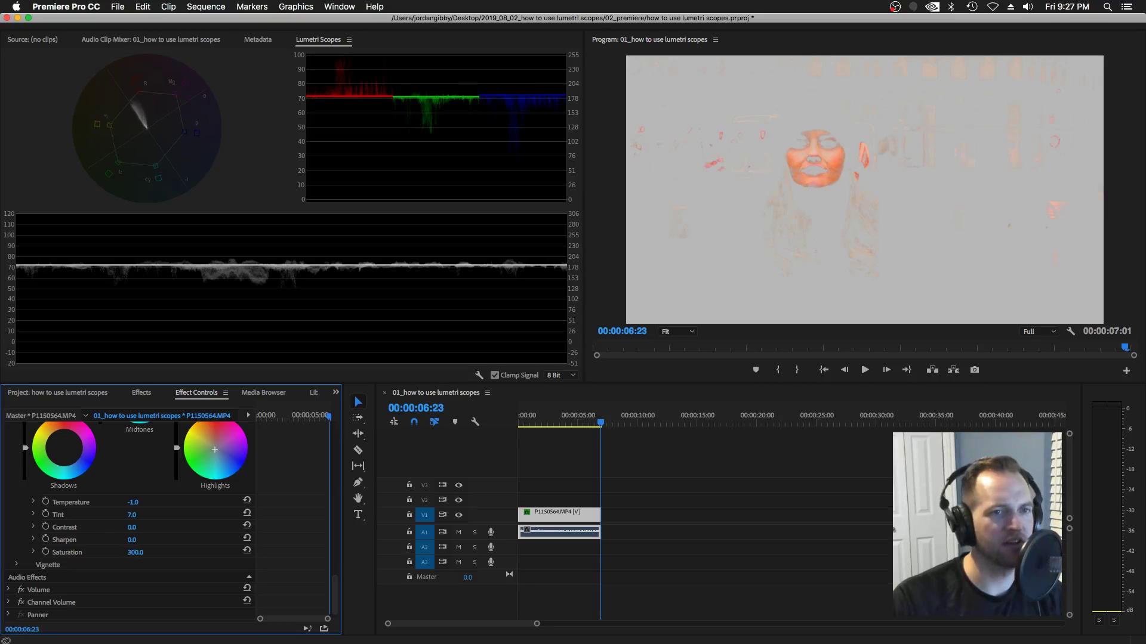
Try the skin key's Saturation at the extremes of 0 and 300, and bring it back to 107.
left_click_drag(134, 553, 48, 552)
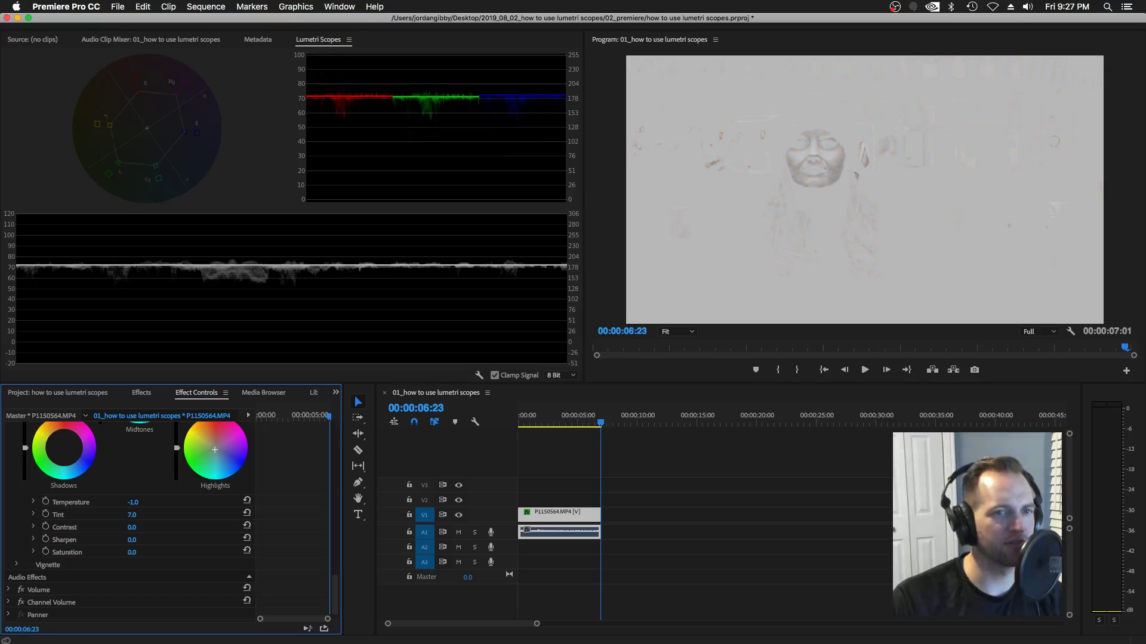
left_click_drag(134, 552, 179, 552)
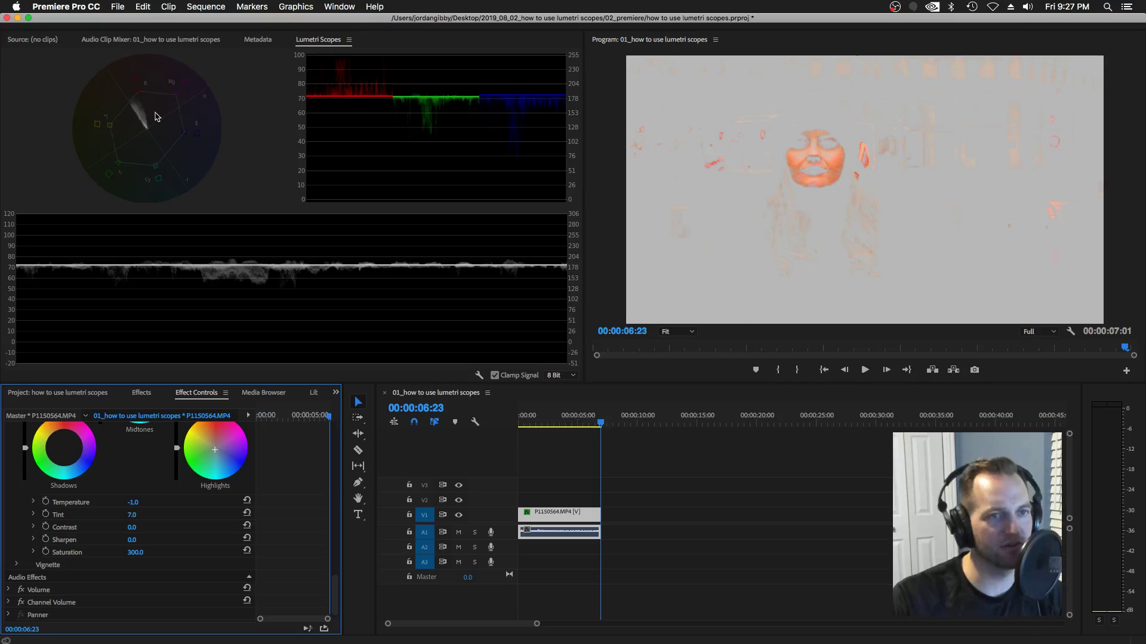
mouse_move(136, 554)
left_mouse_down()
mouse_move(95, 552)
mouse_move(179, 553)
mouse_move(95, 552)
mouse_move(179, 552)
mouse_move(120, 553)
left_mouse_up()
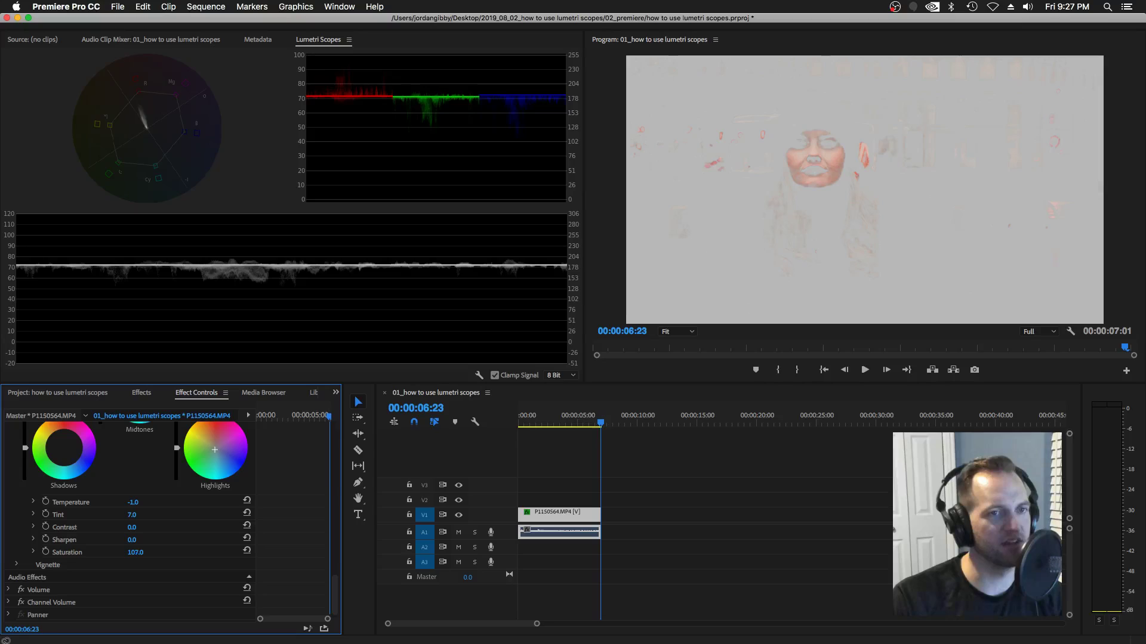
Set the skin key's Saturation to 100 and raise it to 105.
left_click(143, 551)
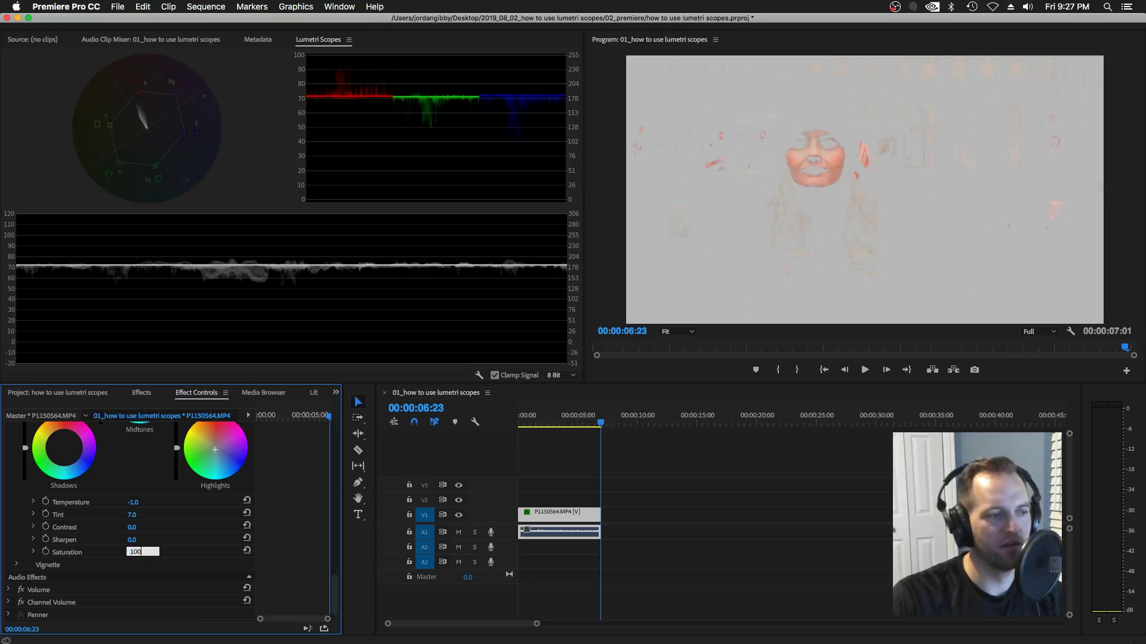
key("Return")
left_click(142, 551)
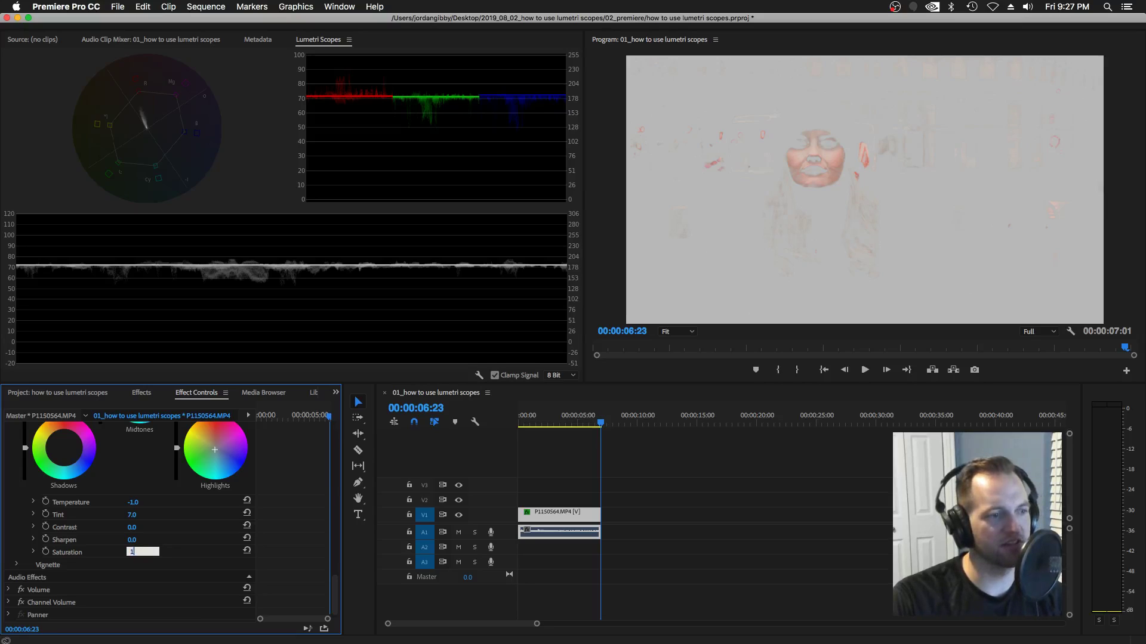
type("105")
key("Return")
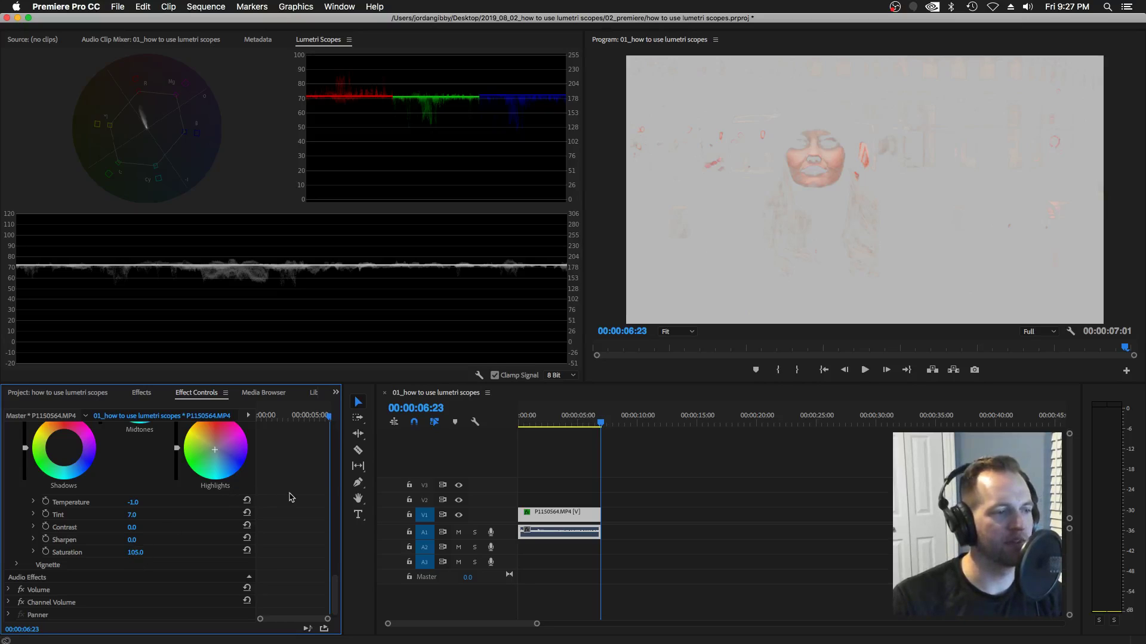
Turn off Show Mask to display the full corrected picture.
scroll(289, 497, "up", 10)
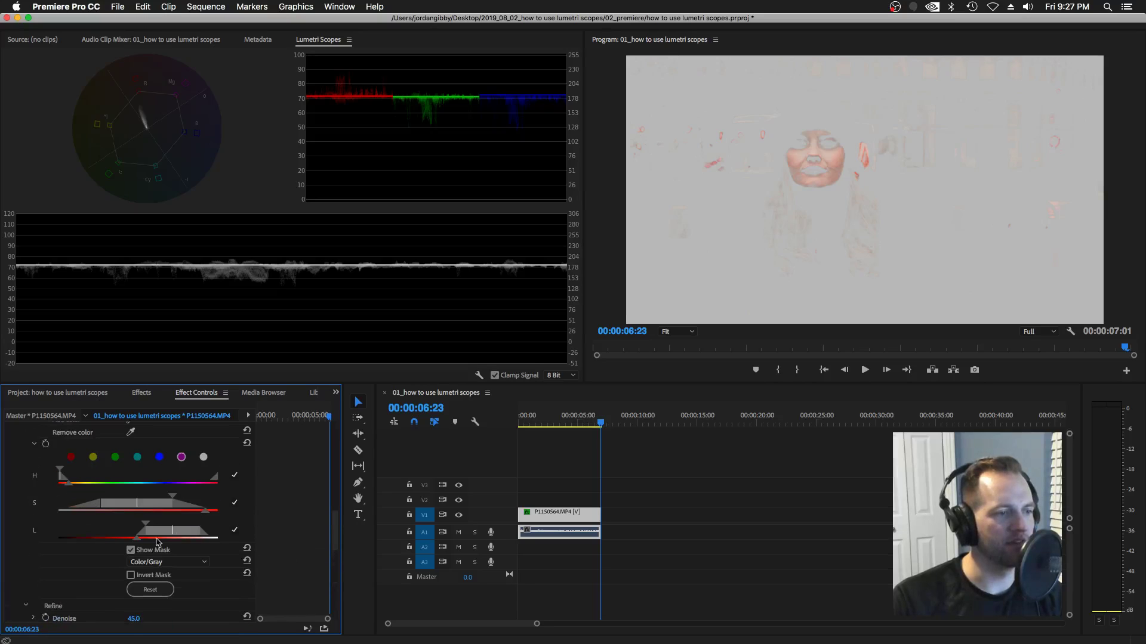
left_click(131, 550)
scroll(297, 542, "down", 8)
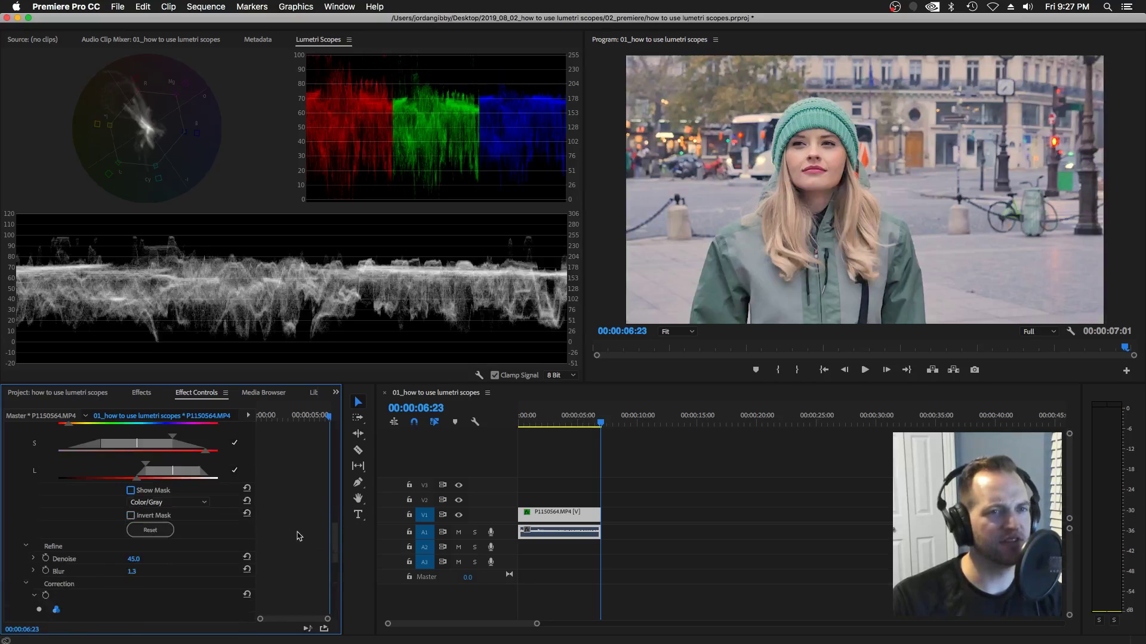
Compare the woman's skin tones with the HSL Secondary correction switched off and on repeatedly, leaving it active.
scroll(299, 536, "up", 6)
scroll(299, 536, "up", 7)
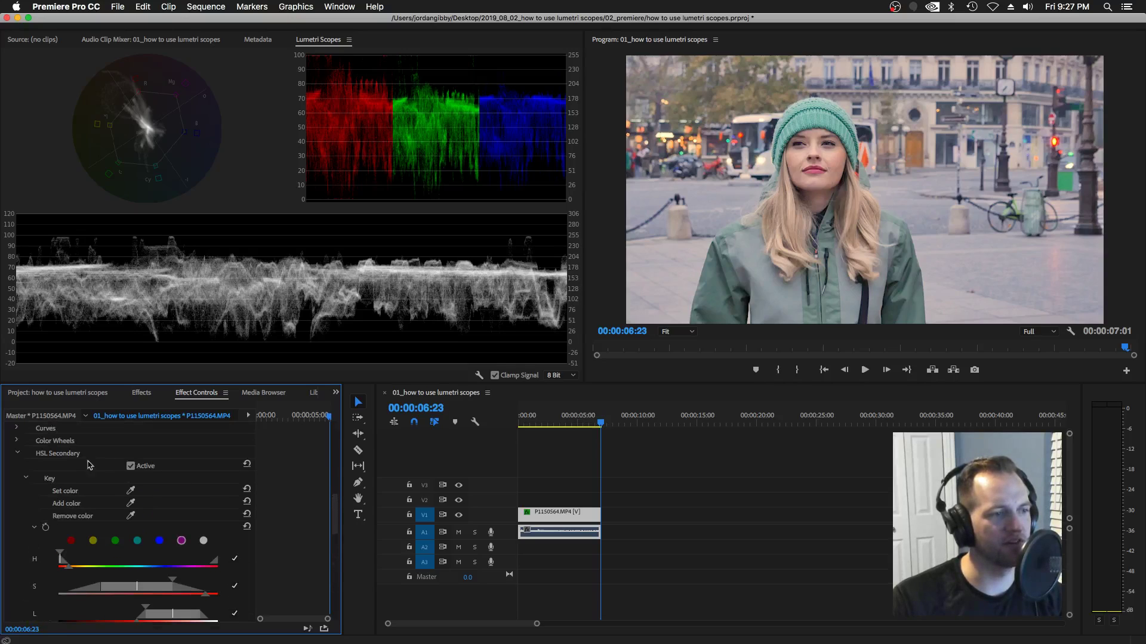
left_click(130, 466)
left_click(131, 466)
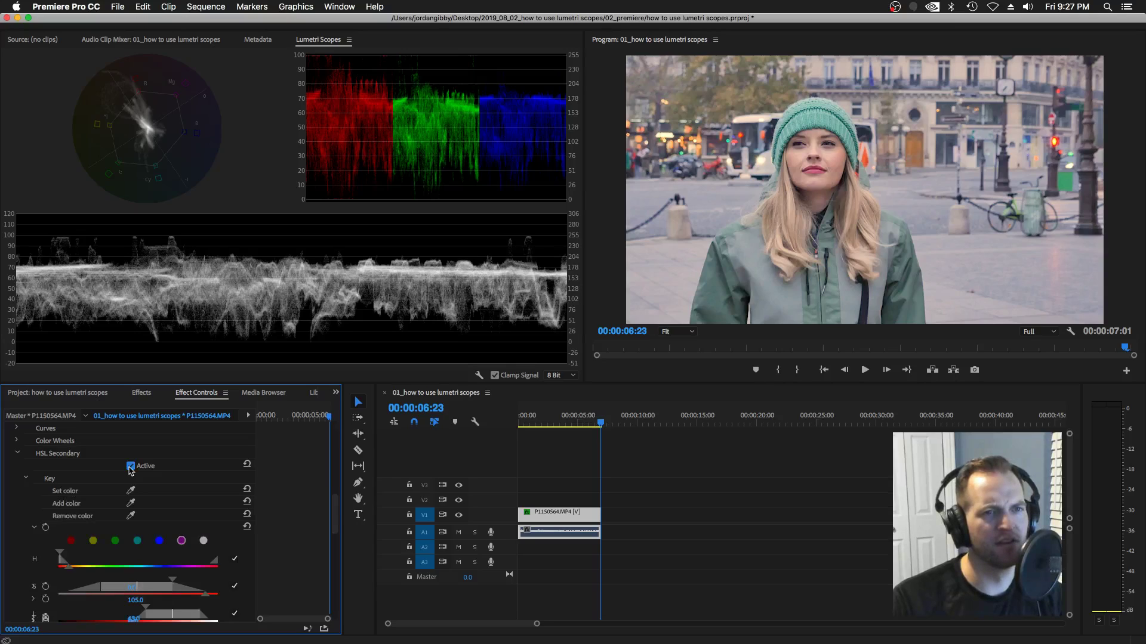
left_click(131, 466)
left_click(131, 466)
left_click(131, 466)
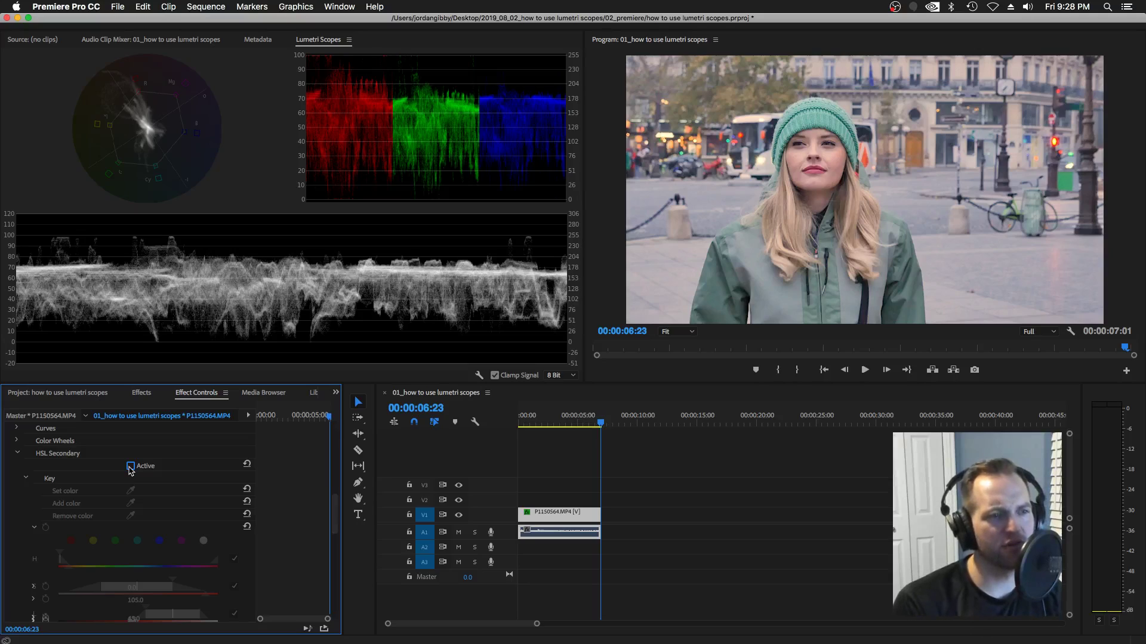
left_click(131, 466)
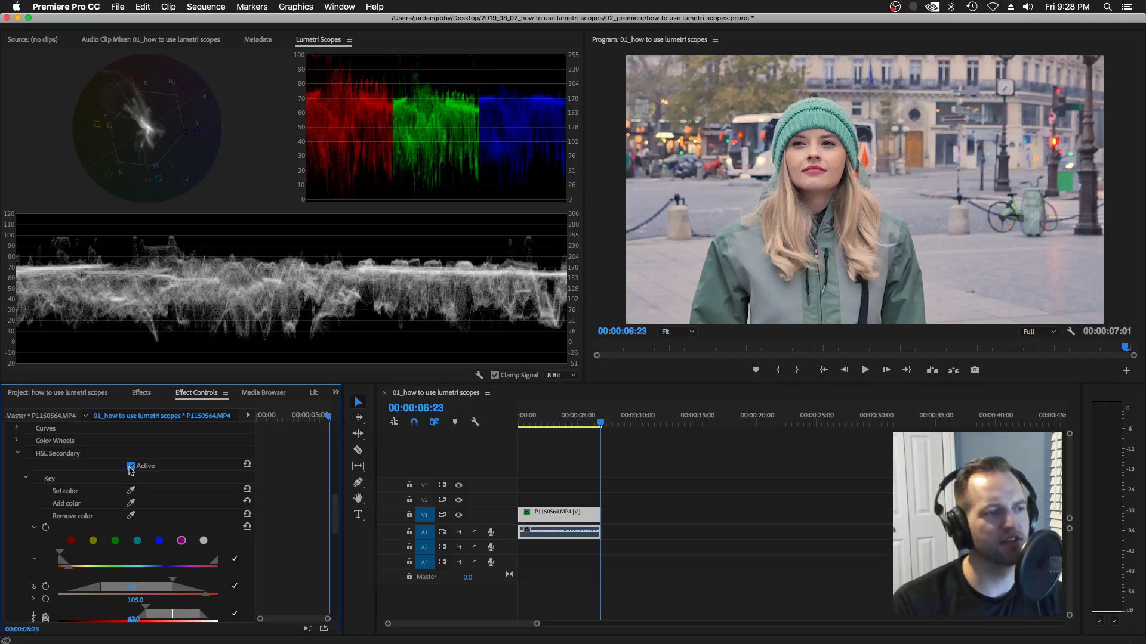
left_click(130, 466)
left_click(130, 466)
left_click(131, 466)
left_click(131, 466)
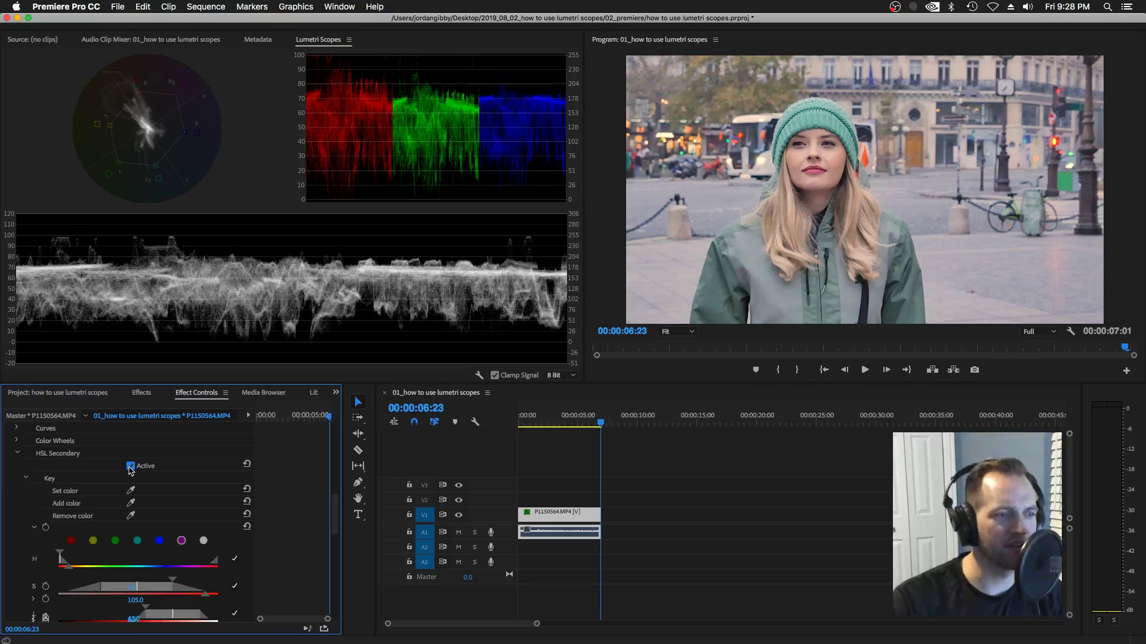
left_click(131, 466)
left_click(131, 466)
left_click(131, 466)
left_click(131, 466)
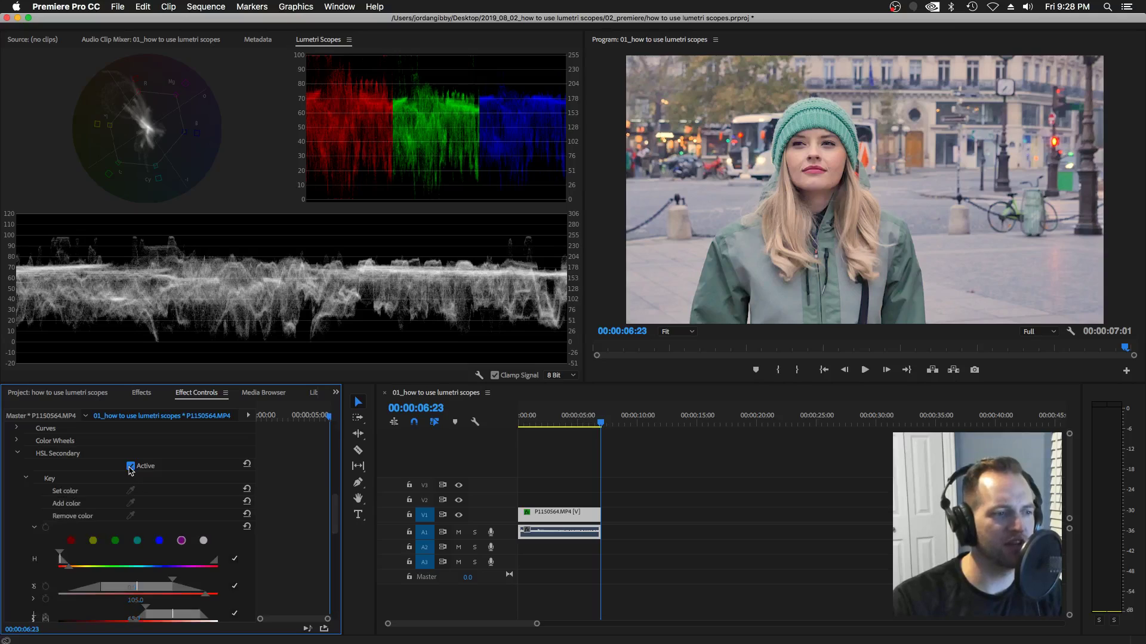
left_click(131, 466)
left_click(131, 466)
left_click(131, 466)
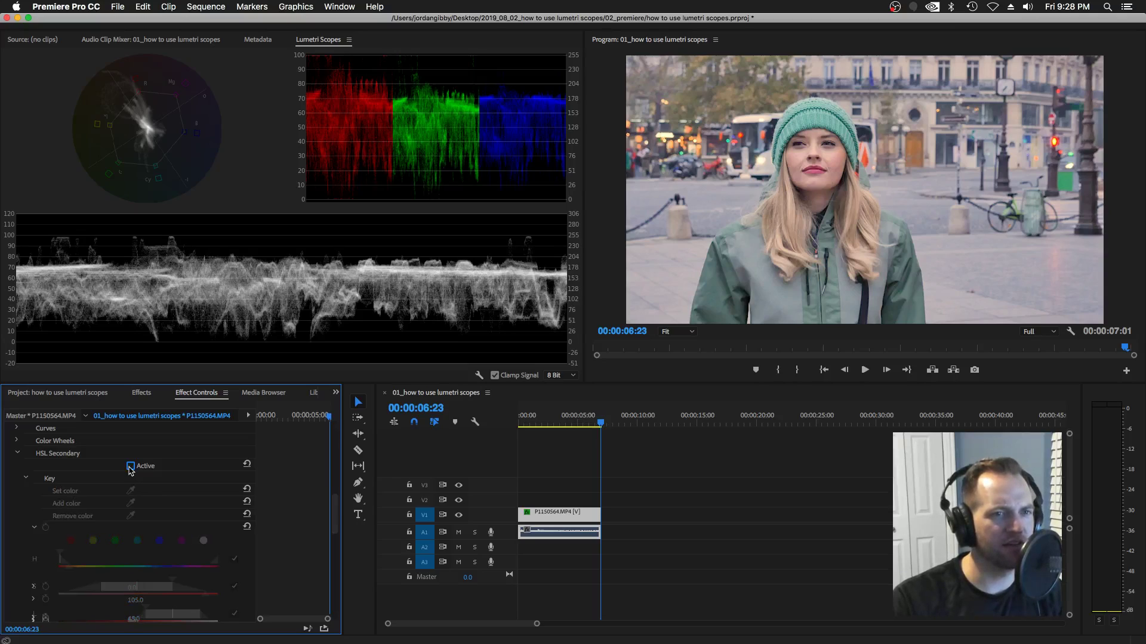
left_click(130, 466)
left_click(131, 466)
left_click(131, 466)
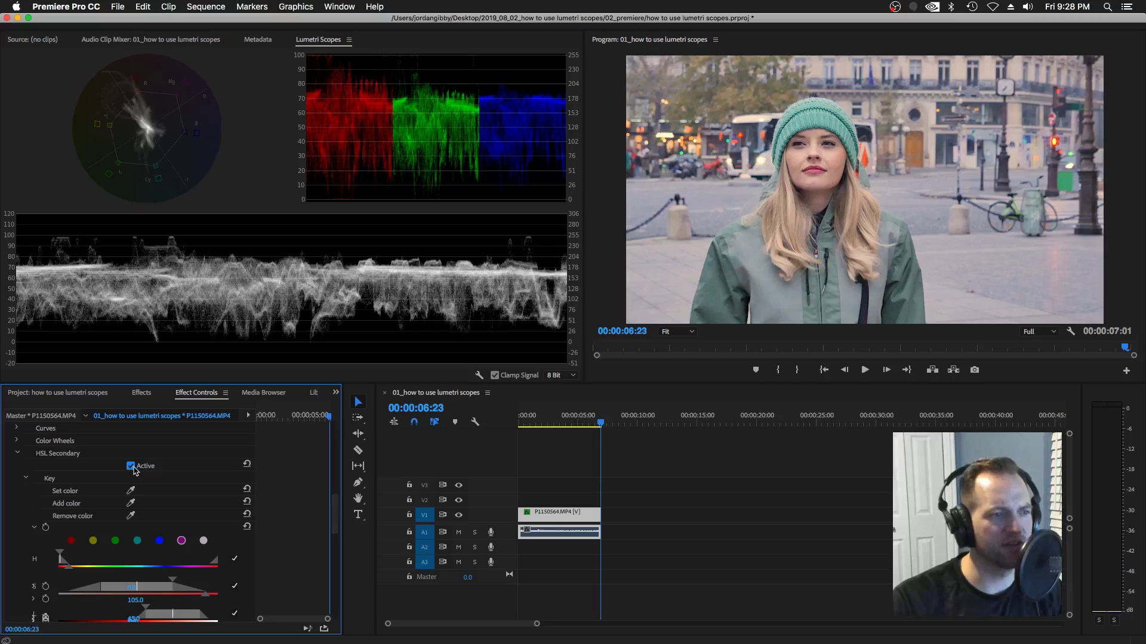
Go to 00:00:03:24, turn on Show Mask for the skin key, and play the clip to check the keyed areas.
scroll(320, 492, "down", 3)
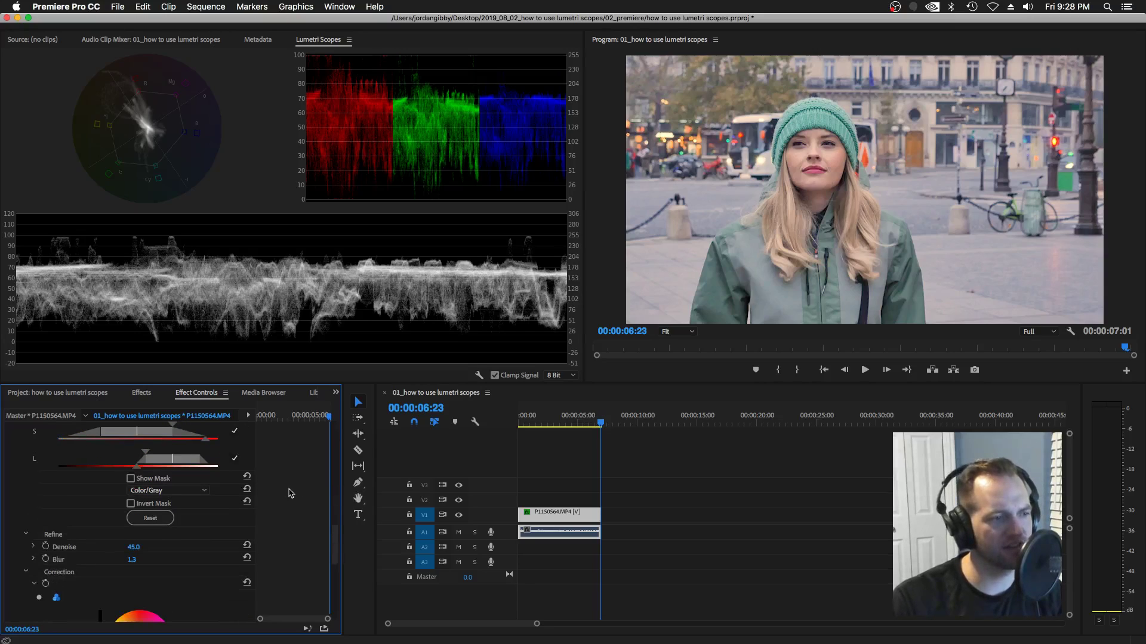
scroll(321, 492, "up", 5)
left_click_drag(577, 424, 565, 424)
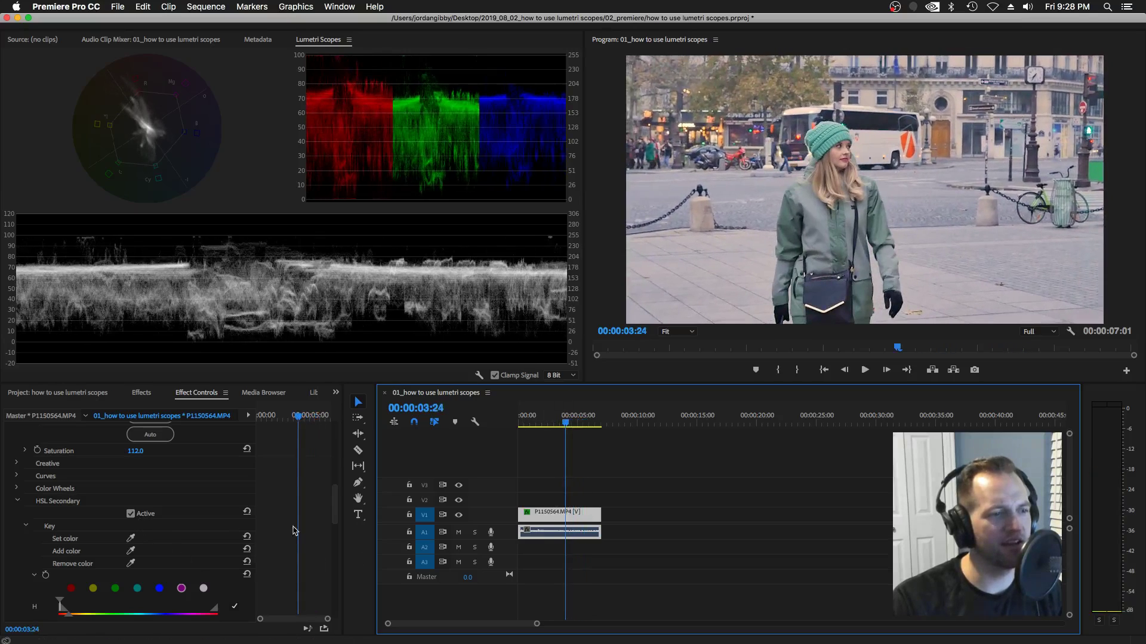
scroll(295, 537, "down", 3)
left_click(130, 551)
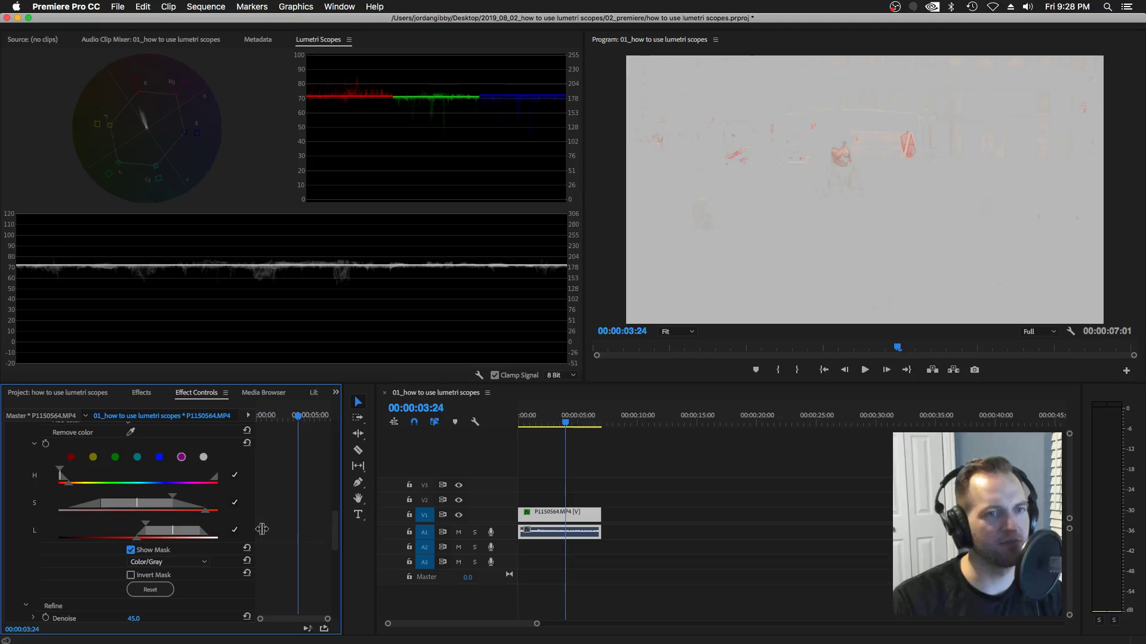
left_click(546, 423)
key("space")
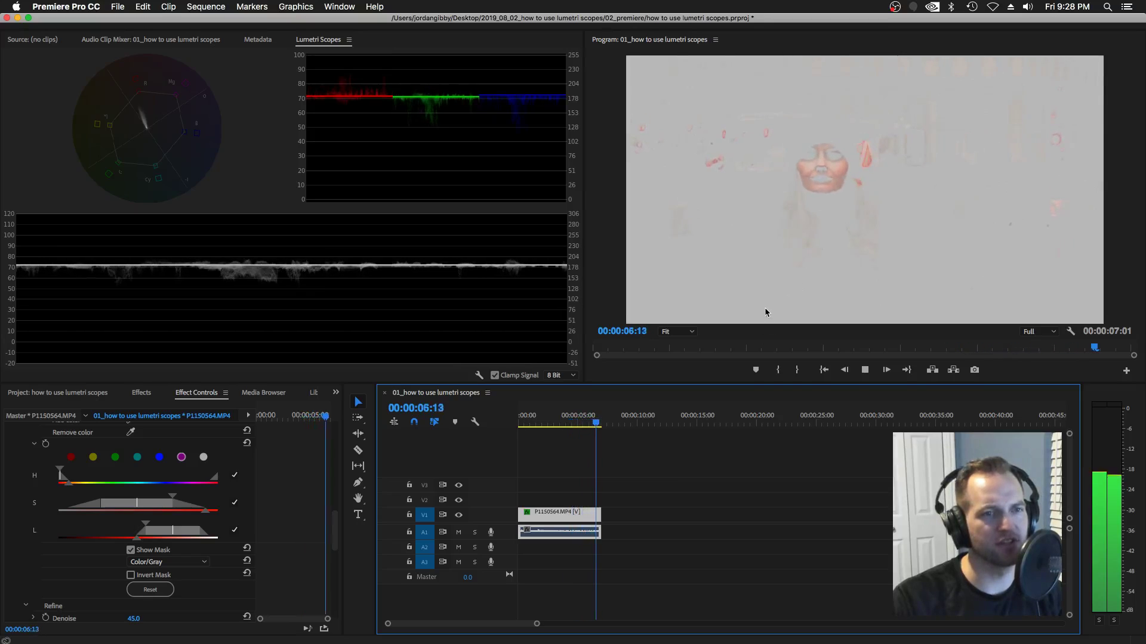
Turn off Show Mask and play the corrected clip from near its start through to the end.
left_click_drag(601, 426, 574, 426)
left_click(131, 550)
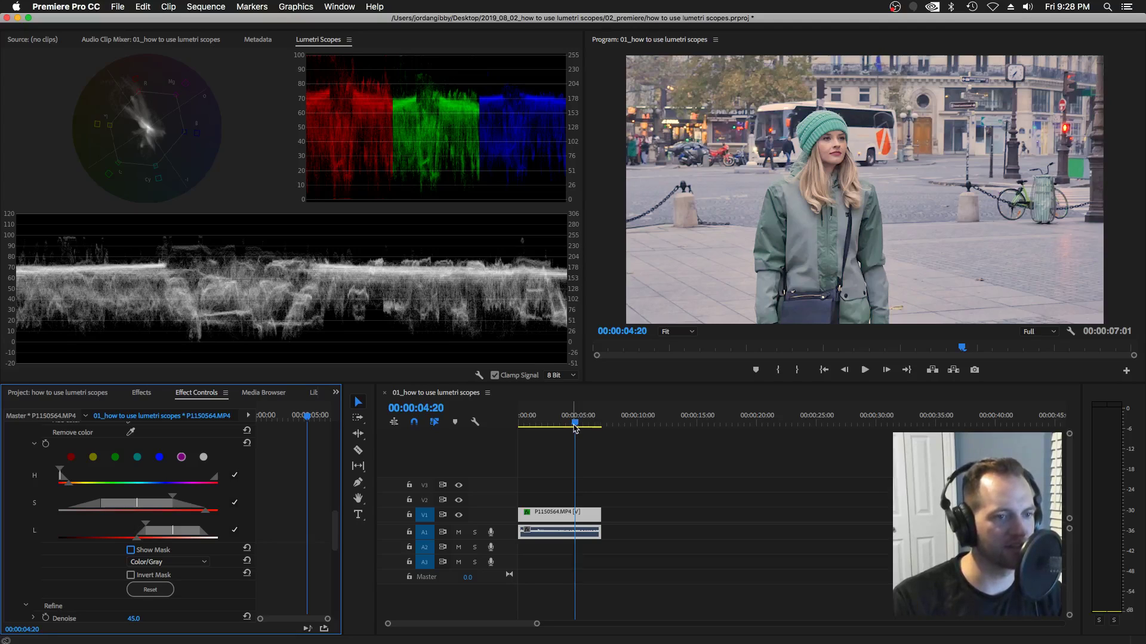
left_click_drag(575, 425, 535, 432)
key("space")
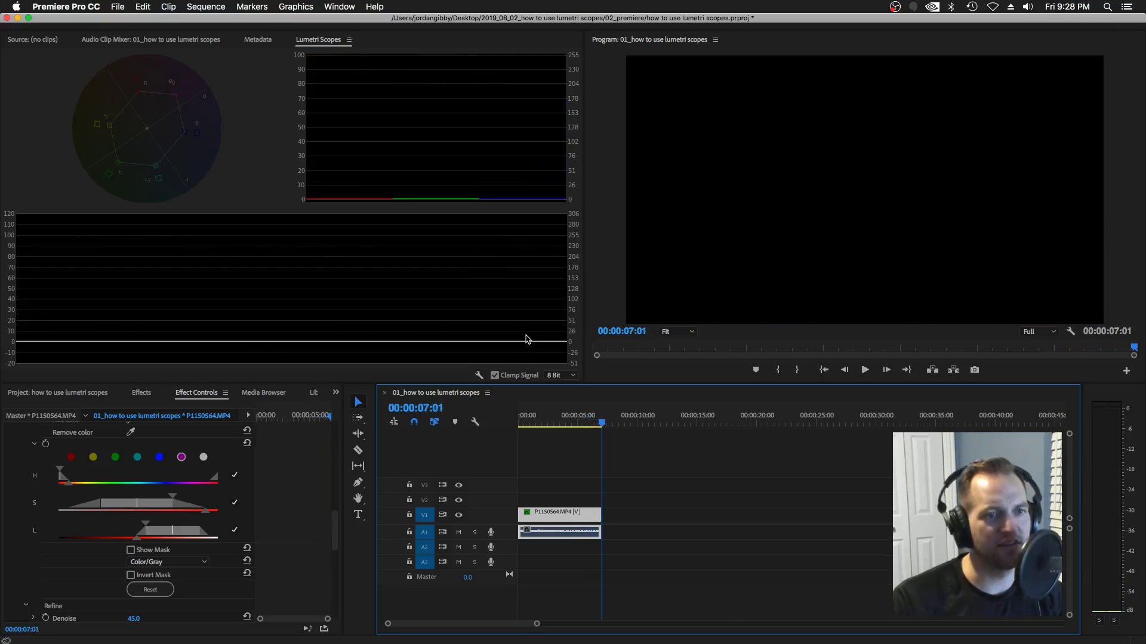
Add a rectangular mask to the Lumetri Color effect at 00:00:01:00 and move it up over the sky.
left_click(568, 421)
left_click_drag(568, 421, 529, 421)
scroll(296, 523, "up", 5)
scroll(297, 524, "up", 10)
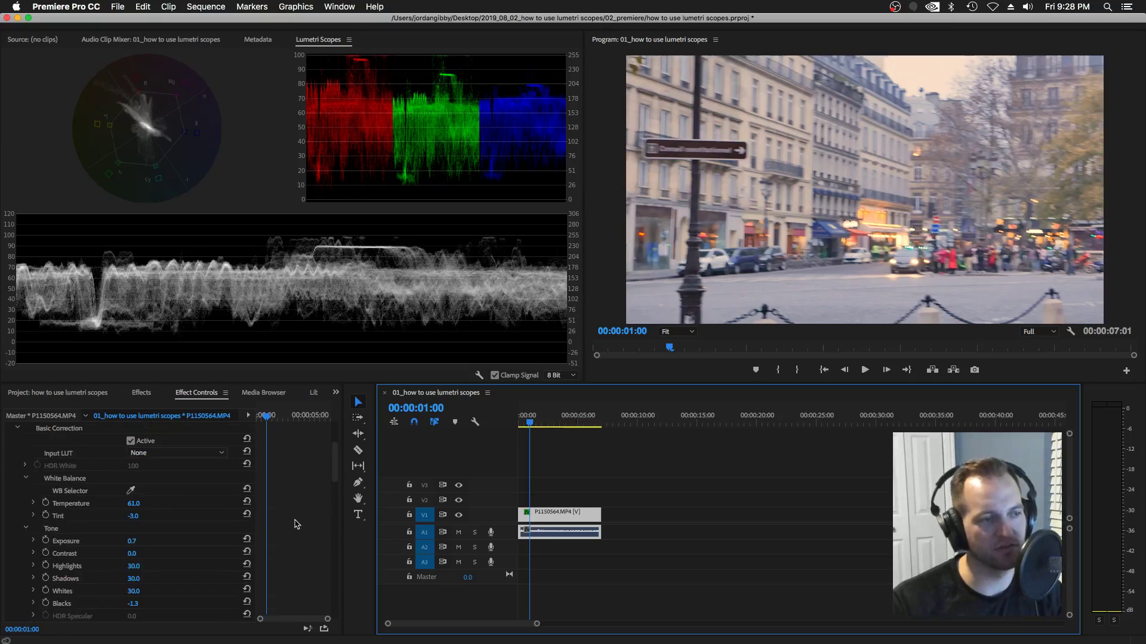
scroll(299, 513, "down", 1)
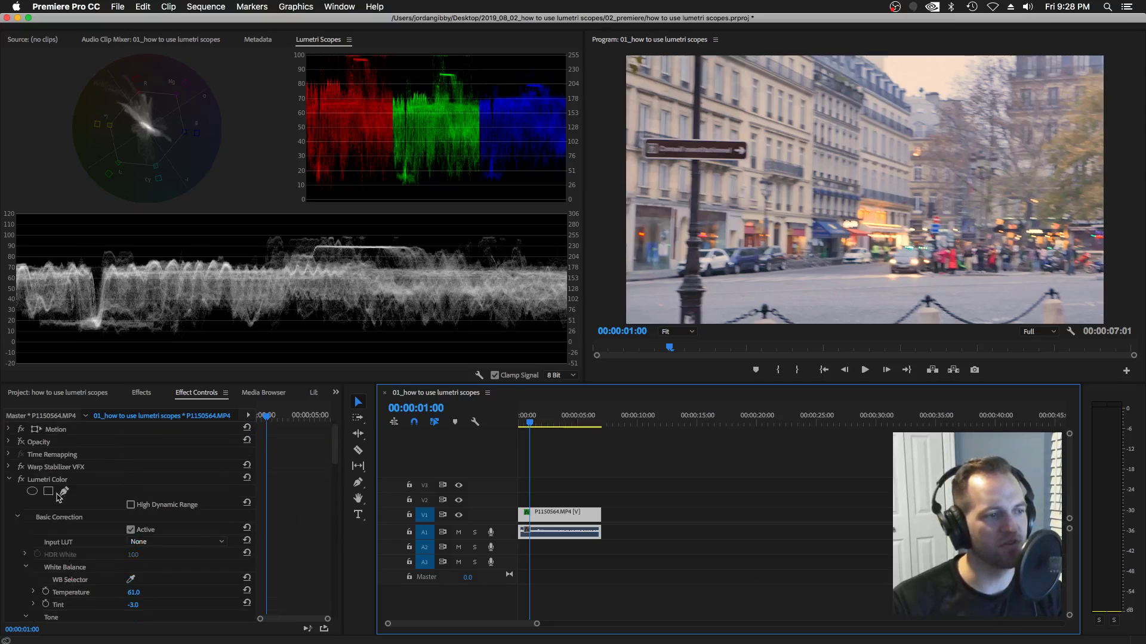
left_click(49, 491)
left_click_drag(865, 187, 919, 102)
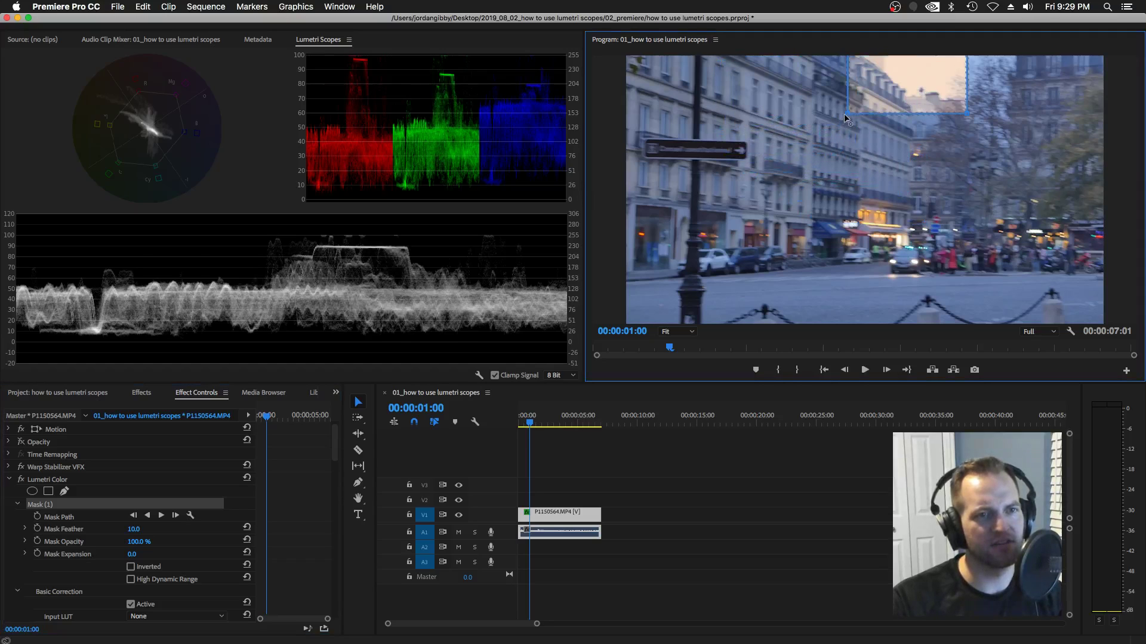
Reshape the Lumetri mask to cover the right half of the frame with a vertical edge, and set Mask Feather to 0.
left_click_drag(844, 113, 851, 351)
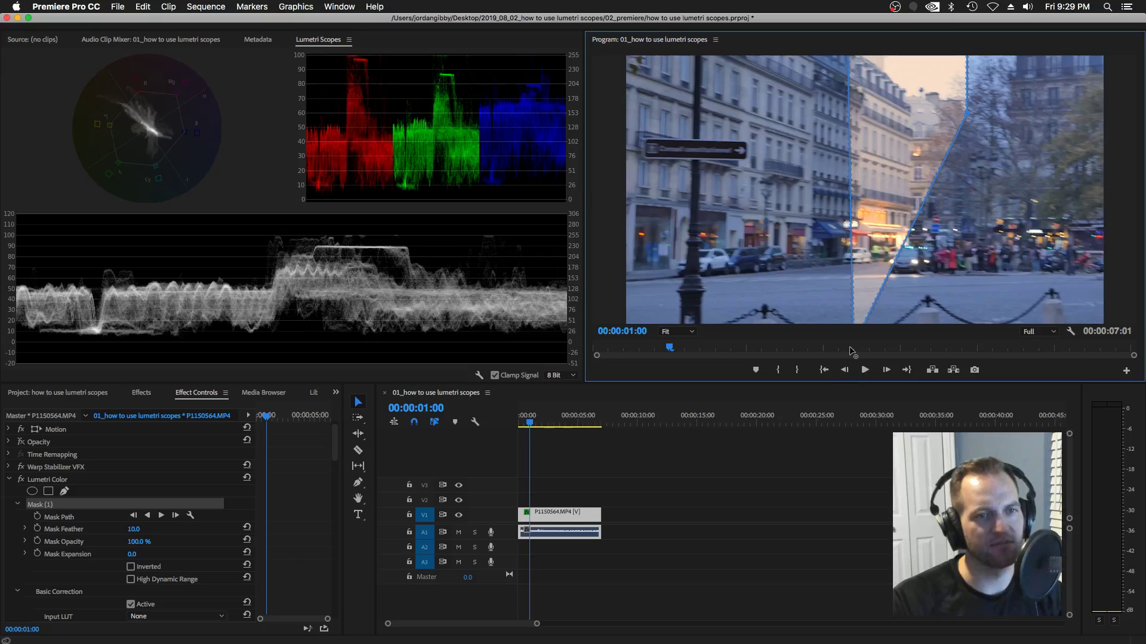
left_click_drag(967, 118, 1129, 346)
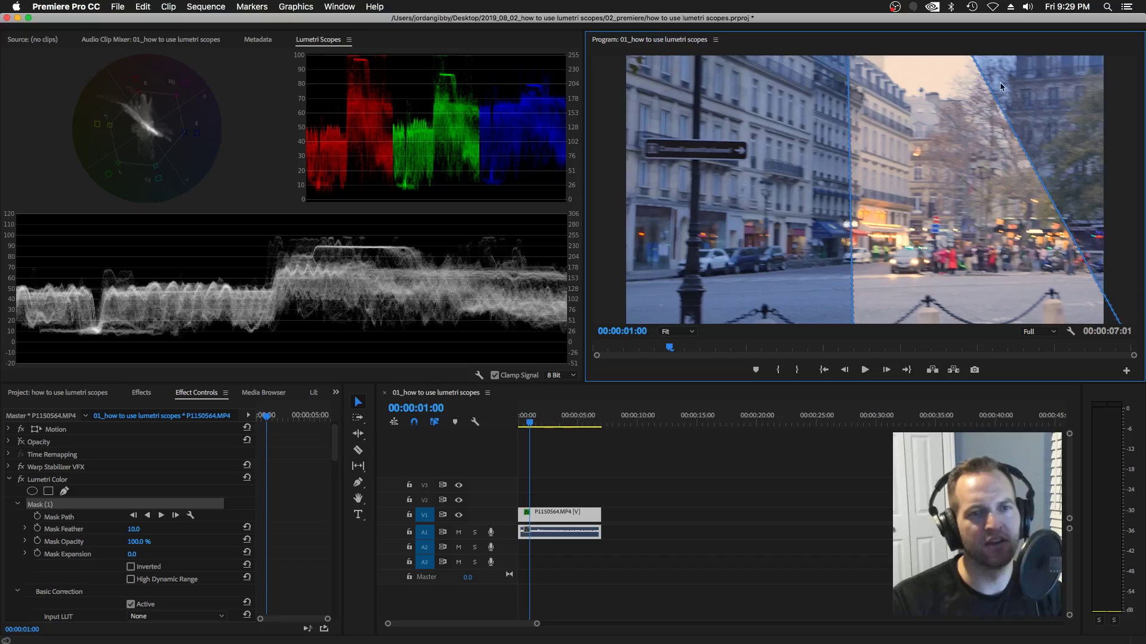
left_click_drag(993, 102, 1120, 56)
left_click_drag(994, 142, 1001, 142)
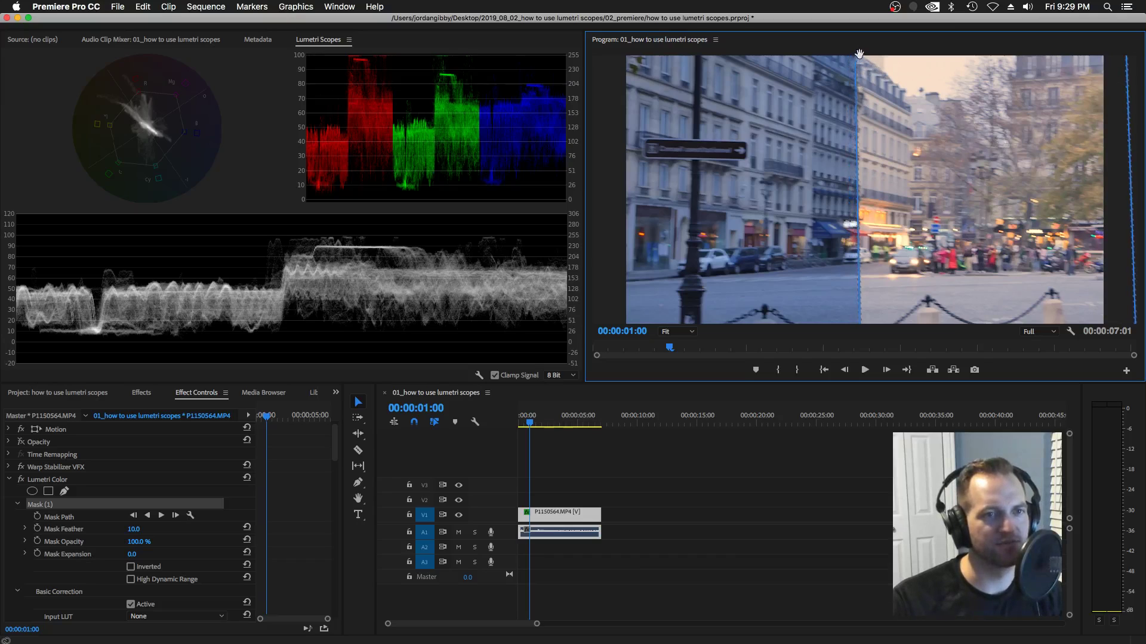
left_click_drag(858, 53, 851, 62)
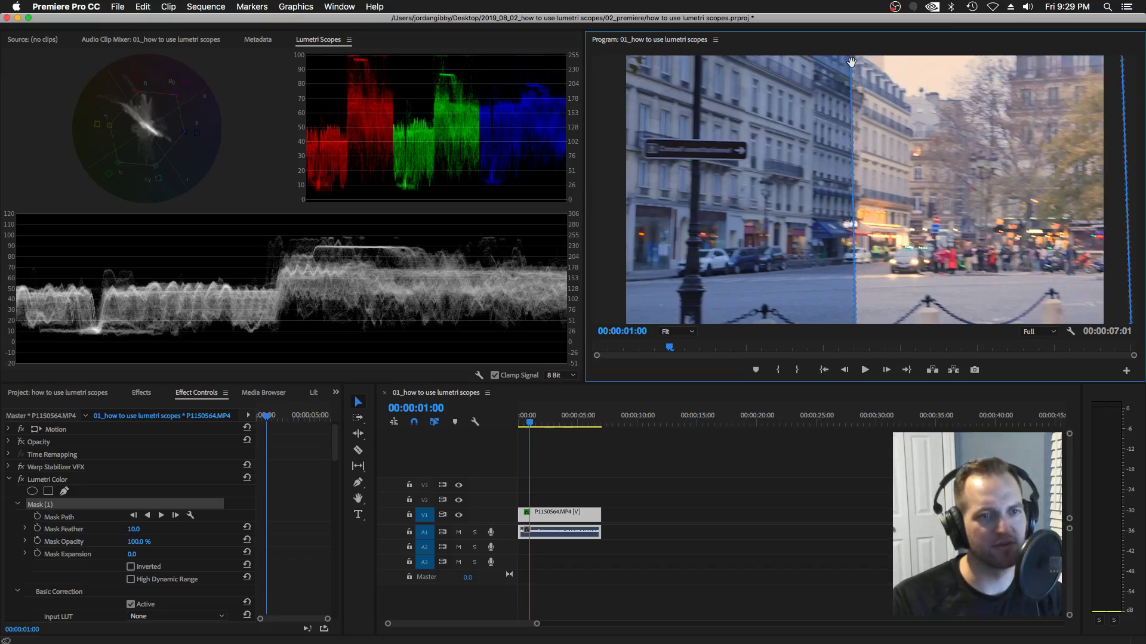
left_click_drag(133, 531, 122, 531)
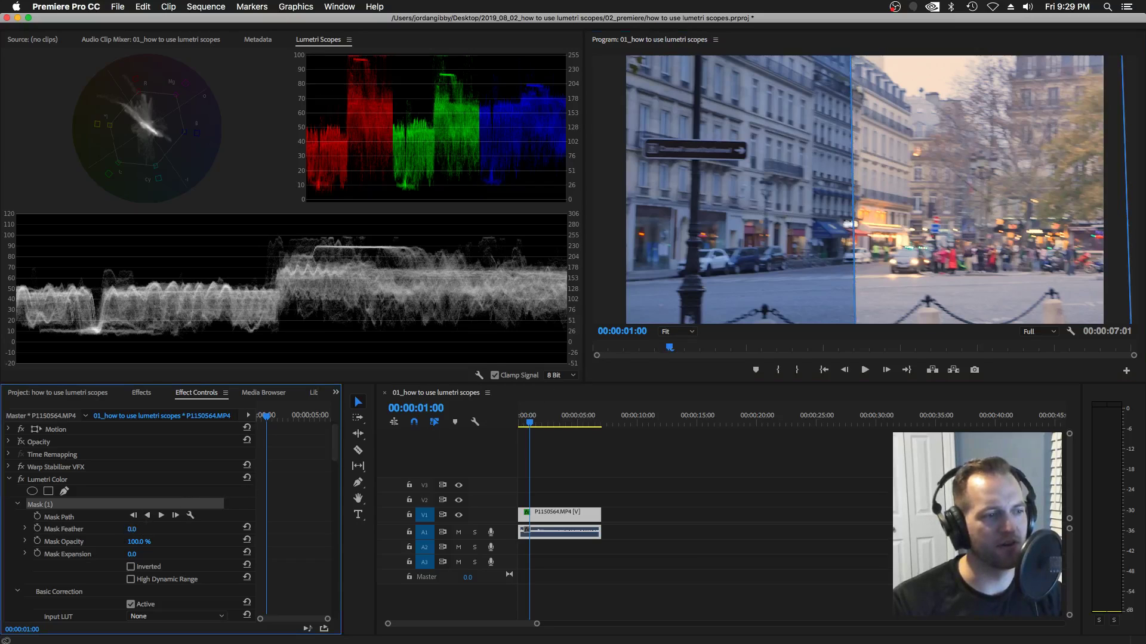
Play the clip from 00:00:00:00 with nothing selected to view the original and corrected halves side by side.
left_click_drag(525, 420, 519, 419)
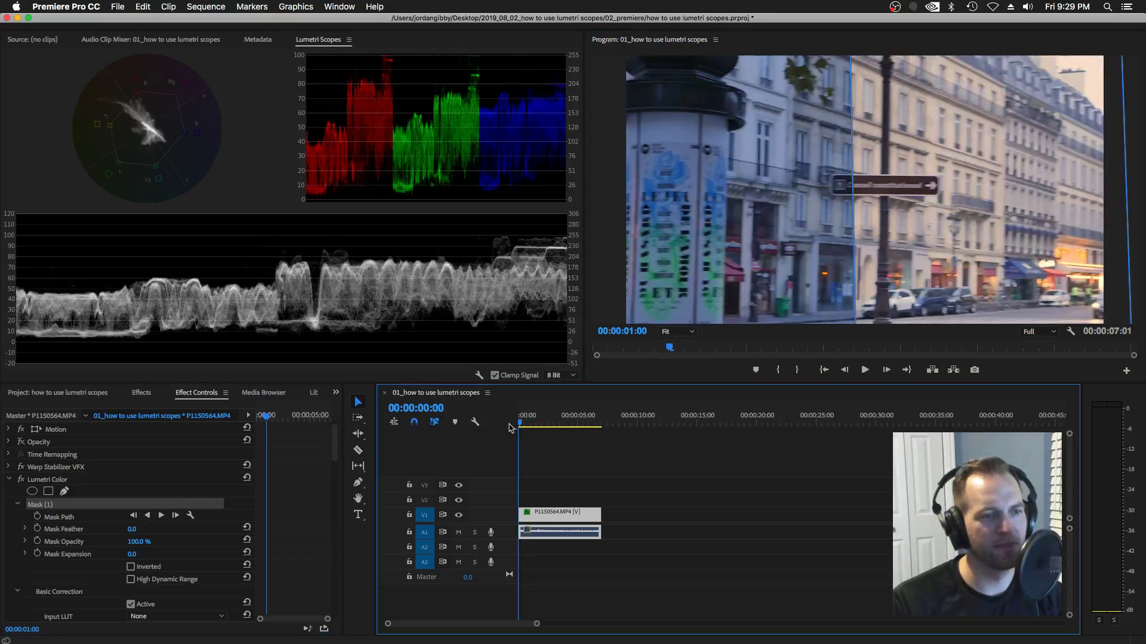
left_click(584, 451)
key("space")
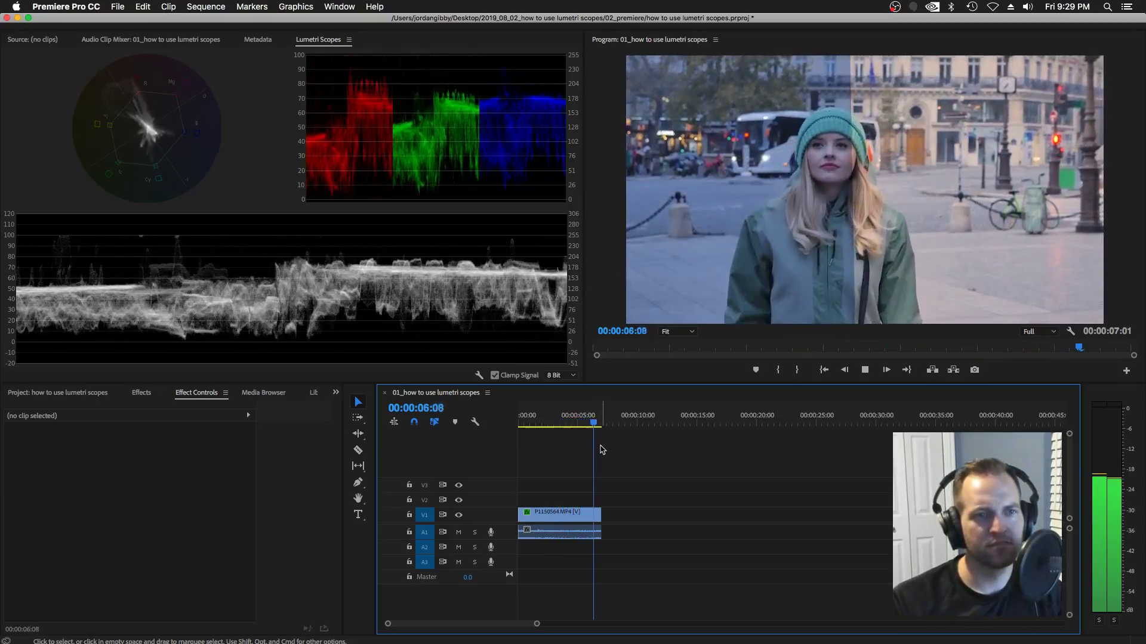
At 00:00:06:20, move the Lumetri mask over the middle of the frame so it covers the whole woman.
mouse_move(602, 424)
left_mouse_down()
mouse_move(587, 423)
mouse_move(599, 422)
left_mouse_up()
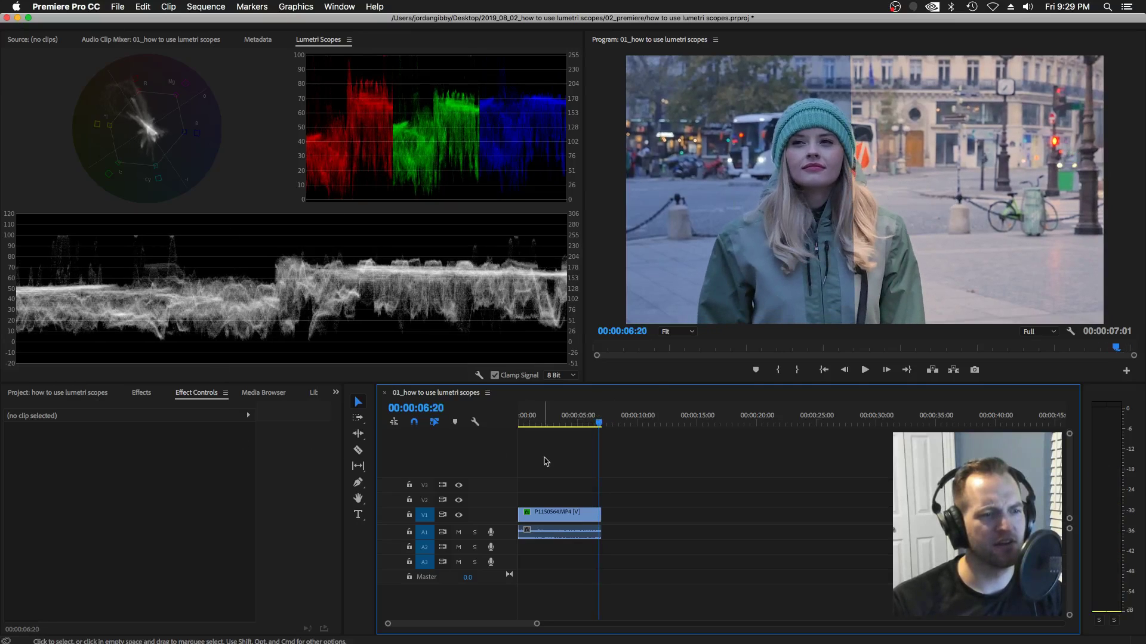
left_click(547, 512)
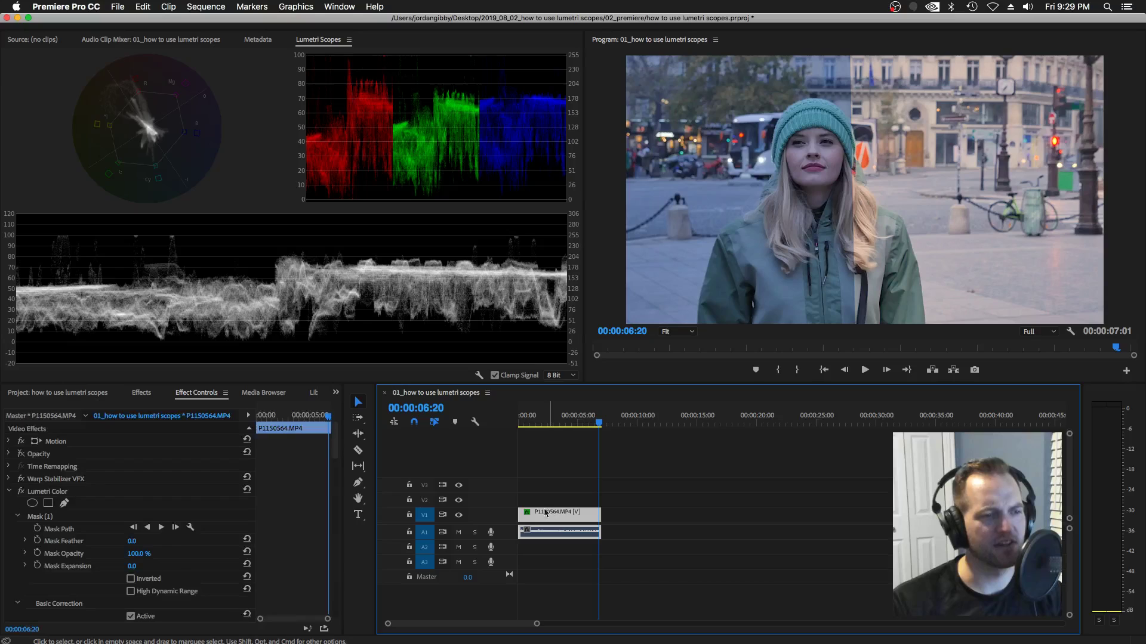
left_click(55, 517)
left_click_drag(931, 176, 879, 189)
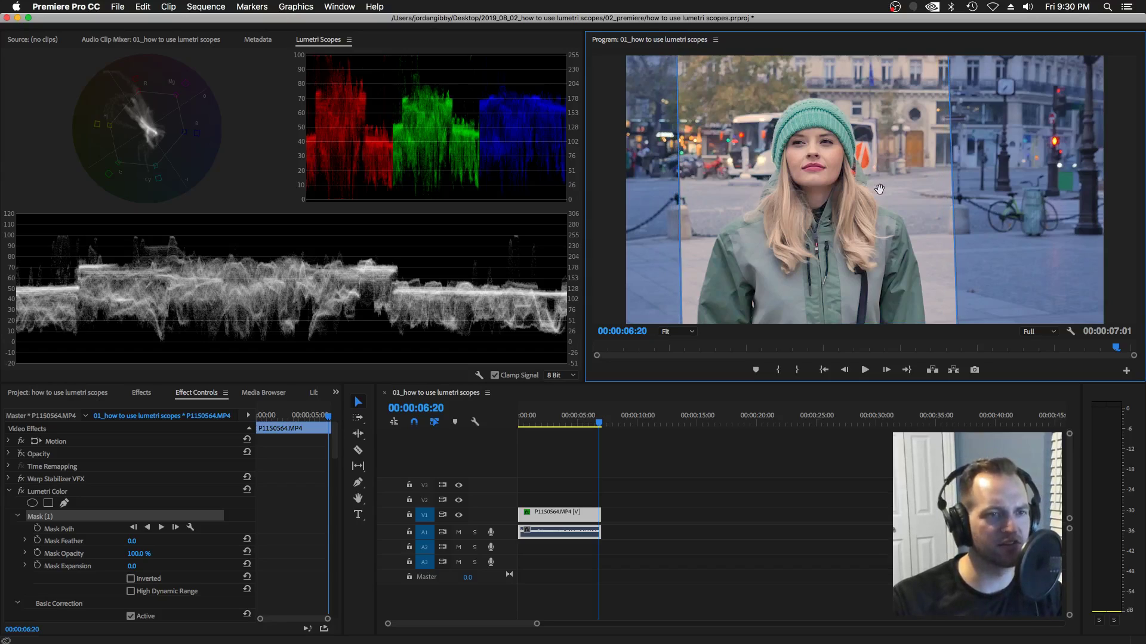
mouse_move(737, 220)
left_mouse_down()
mouse_move(948, 207)
mouse_move(1057, 225)
mouse_move(861, 214)
mouse_move(803, 216)
mouse_move(883, 219)
mouse_move(745, 226)
left_mouse_up()
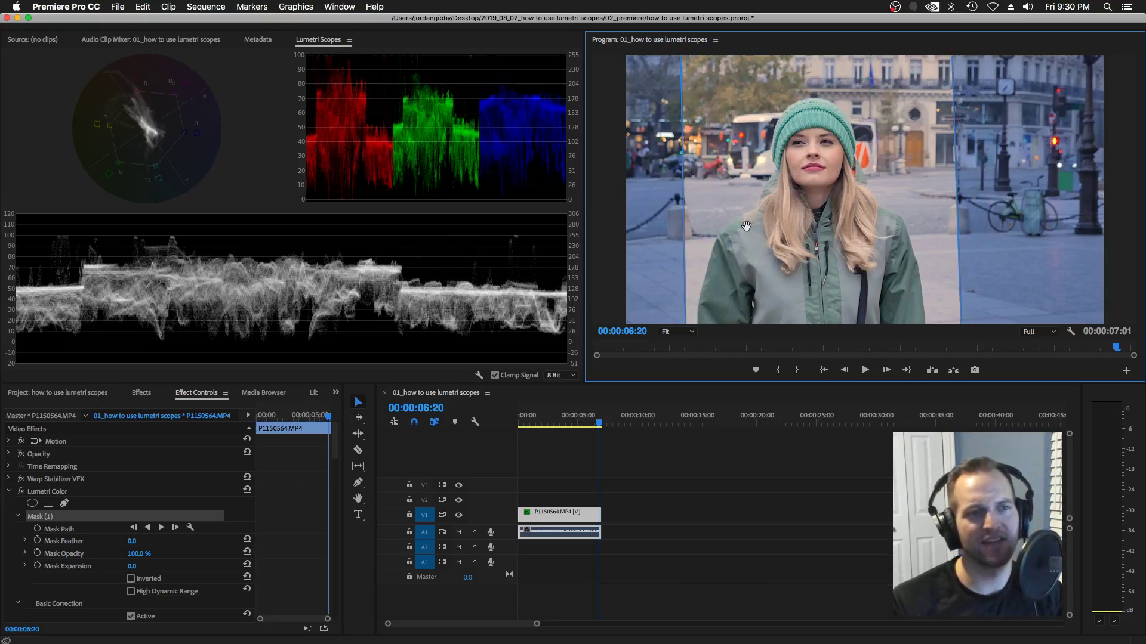
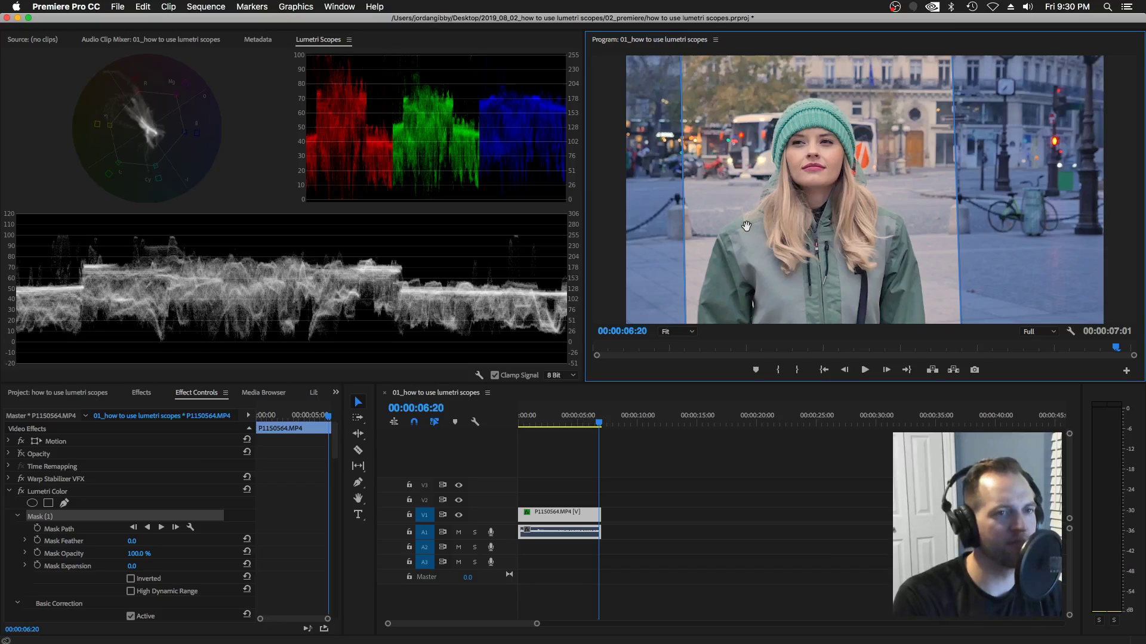
Move the Lumetri mask so its vertical edge splits the woman's face, then deselect the clip to view the comparison.
left_click_drag(773, 209, 757, 294)
left_click_drag(756, 285, 913, 228)
left_click(793, 469)
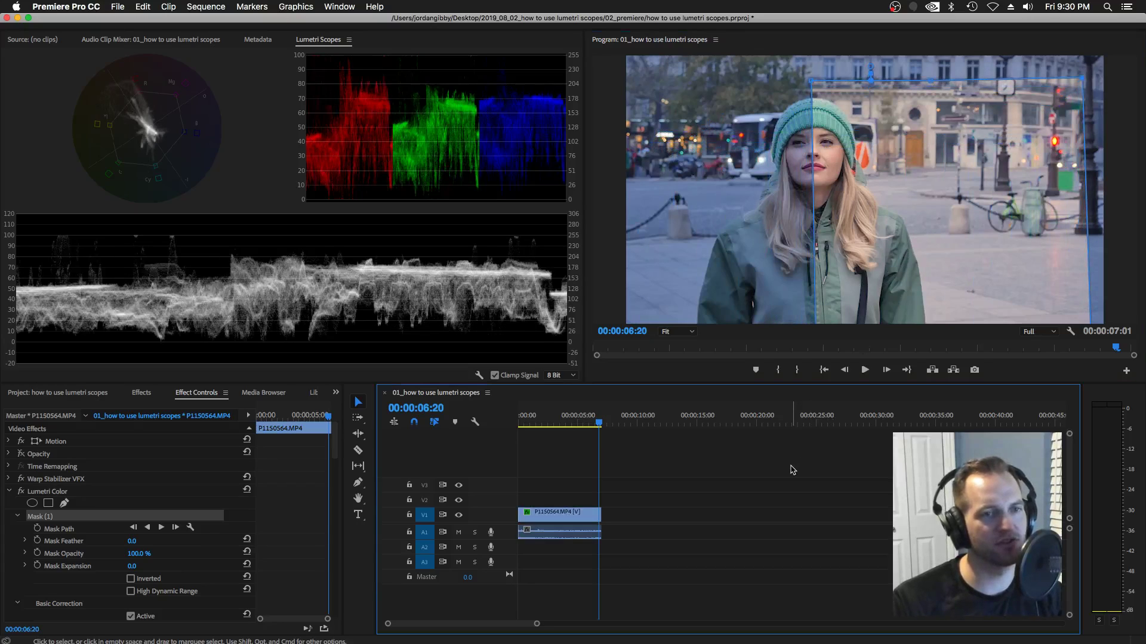
left_click(550, 516)
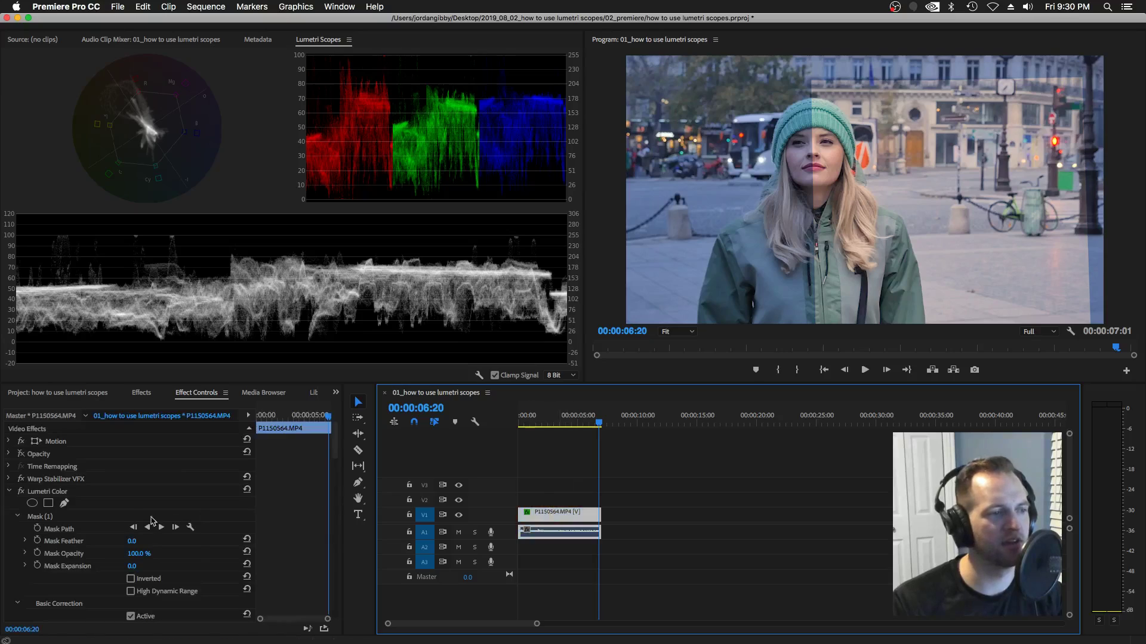
left_click(74, 517)
left_click_drag(1022, 174, 1031, 146)
key("super+shift+a")
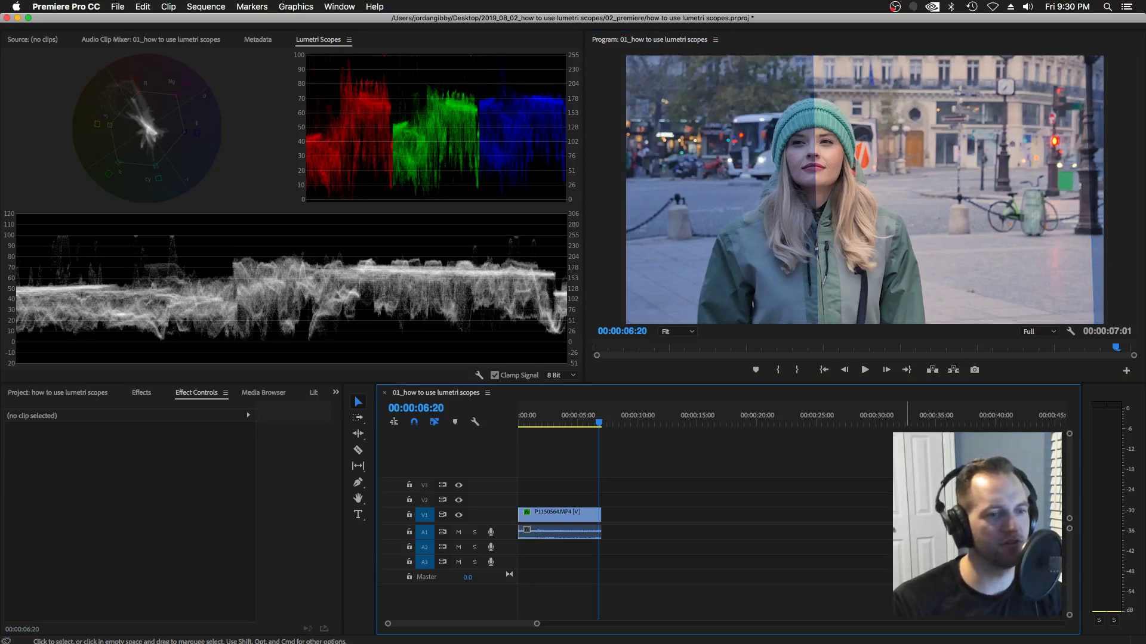
Nudge the Lumetri mask slightly further onto the uncorrected half of the woman's face and deselect the clip.
left_click(584, 512)
left_click(55, 517)
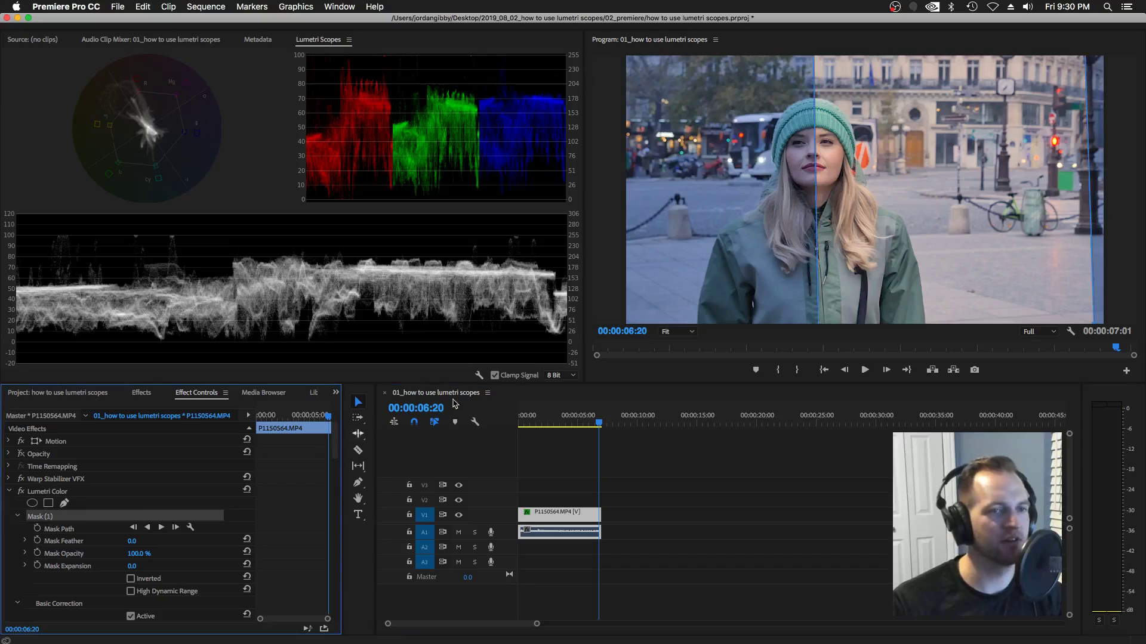
left_click(871, 214)
left_click_drag(872, 211, 873, 219)
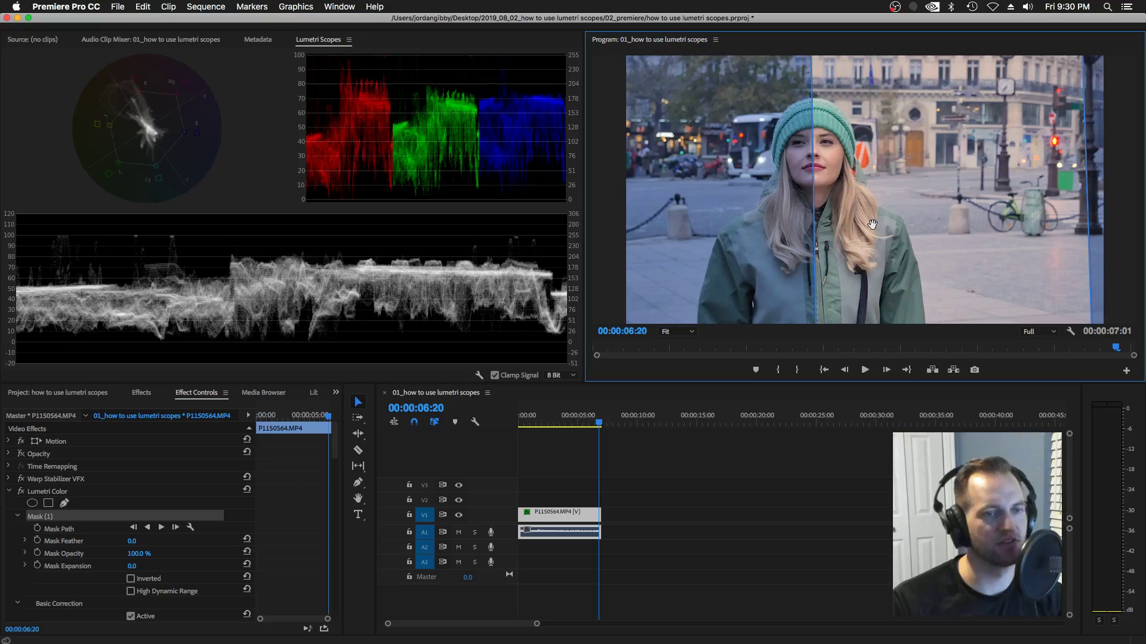
left_click(692, 508)
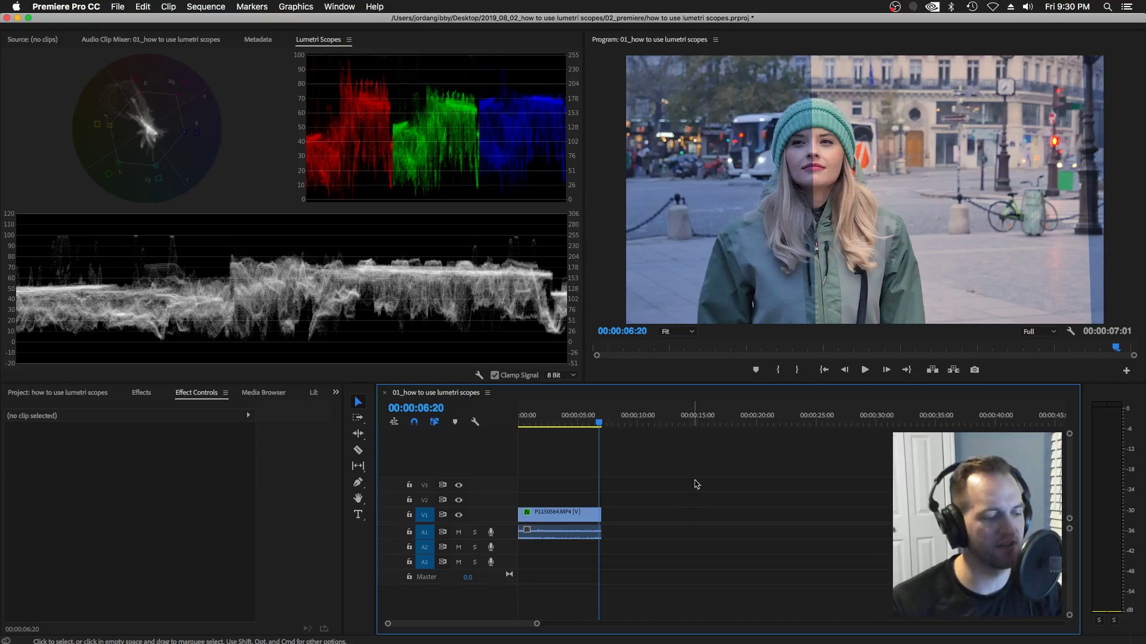
Maximize the program view at 150% zoom and examine the split between original and corrected skin tones on the woman's face.
key("grave")
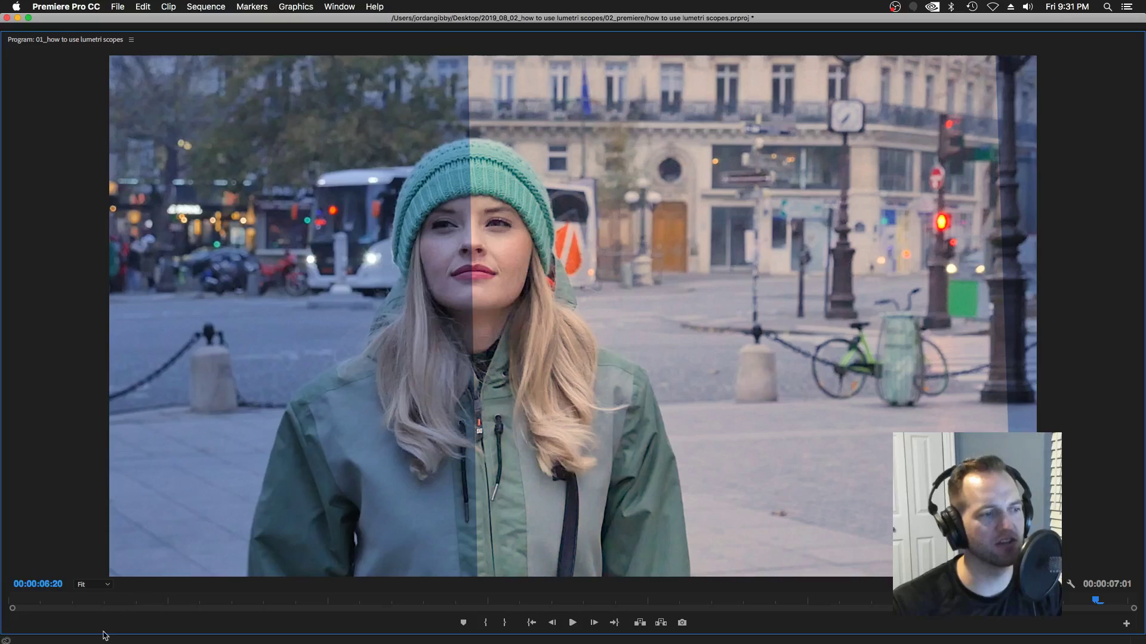
left_click(94, 584)
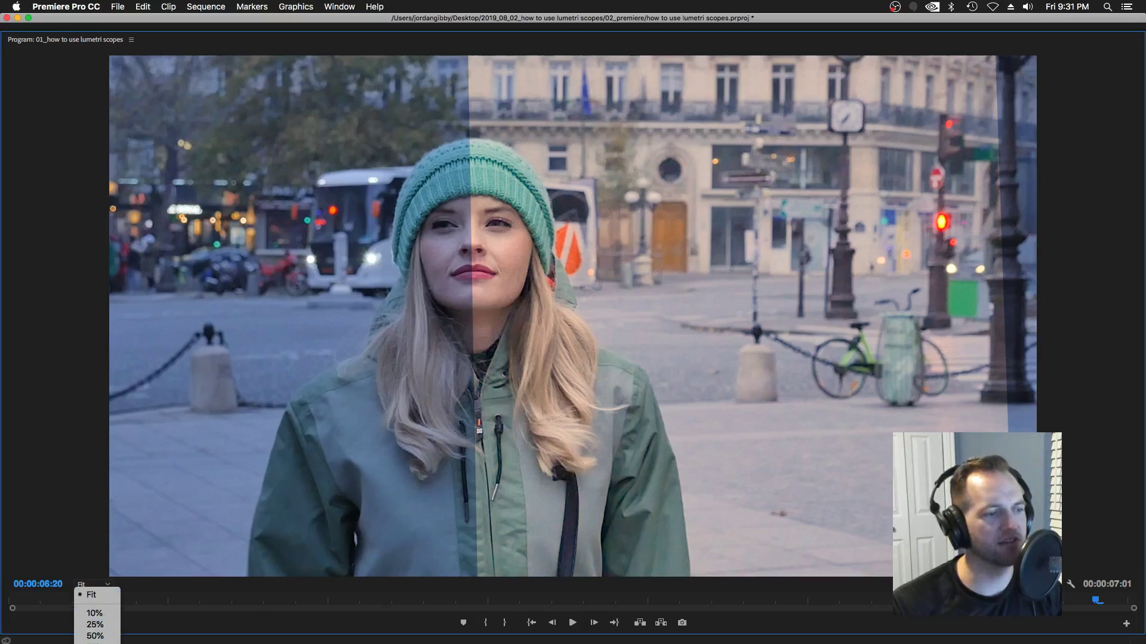
left_click(95, 636)
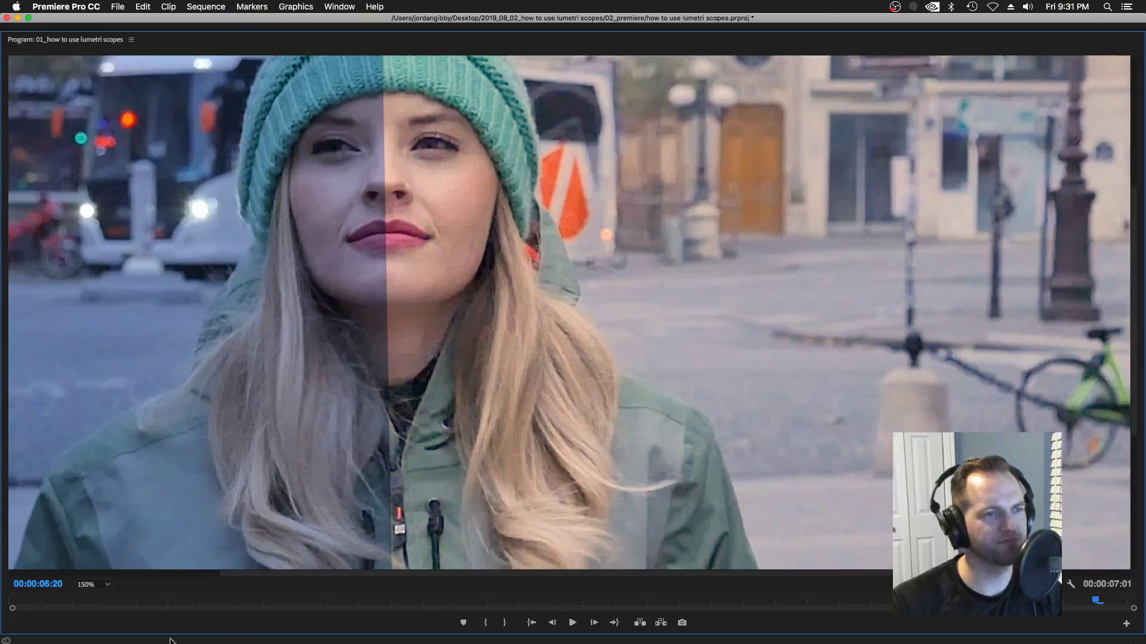
left_click_drag(1138, 299, 1139, 260)
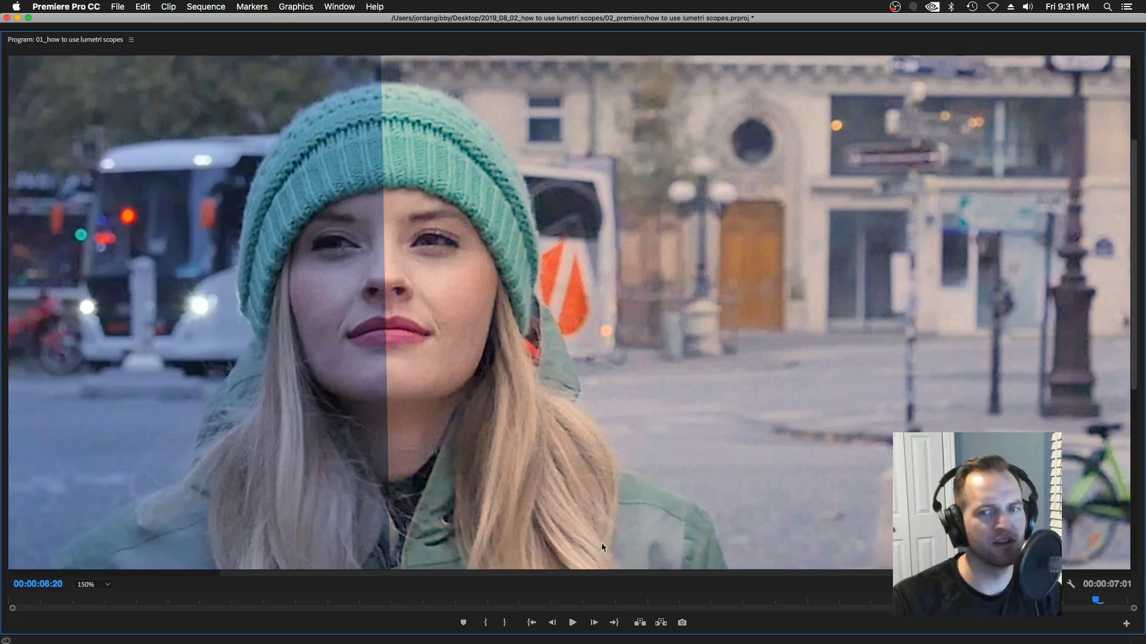
left_click_drag(572, 574, 531, 576)
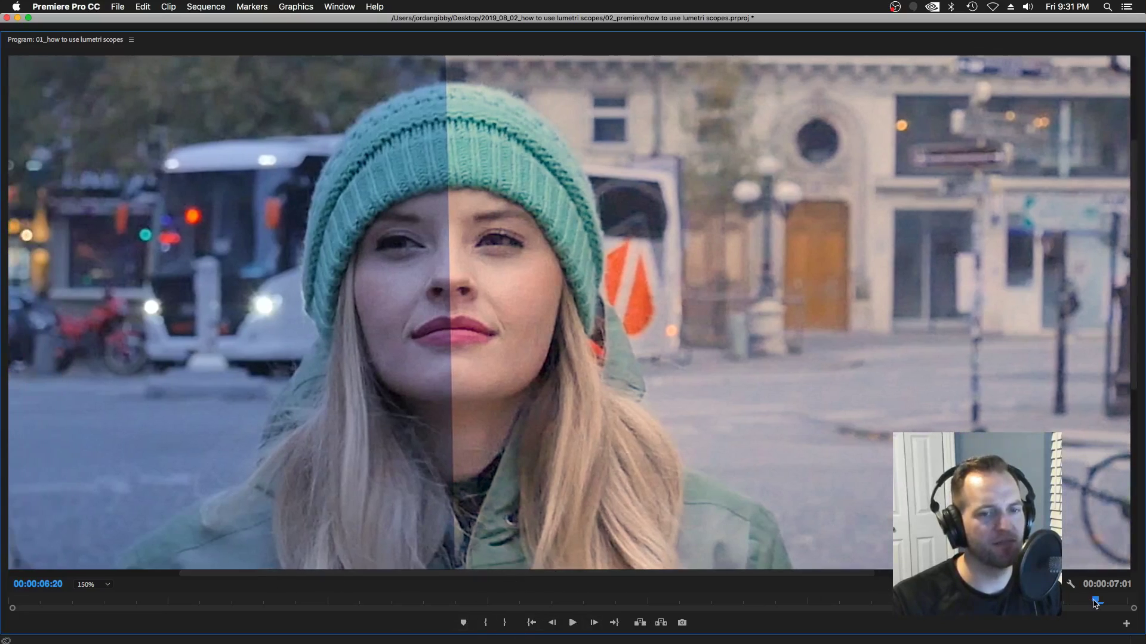
View the zoomed comparison at 00:00:06:16, set the program zoom back to Fit and restore the full workspace.
mouse_move(1091, 603)
left_mouse_down()
mouse_move(1012, 603)
mouse_move(1070, 599)
left_mouse_up()
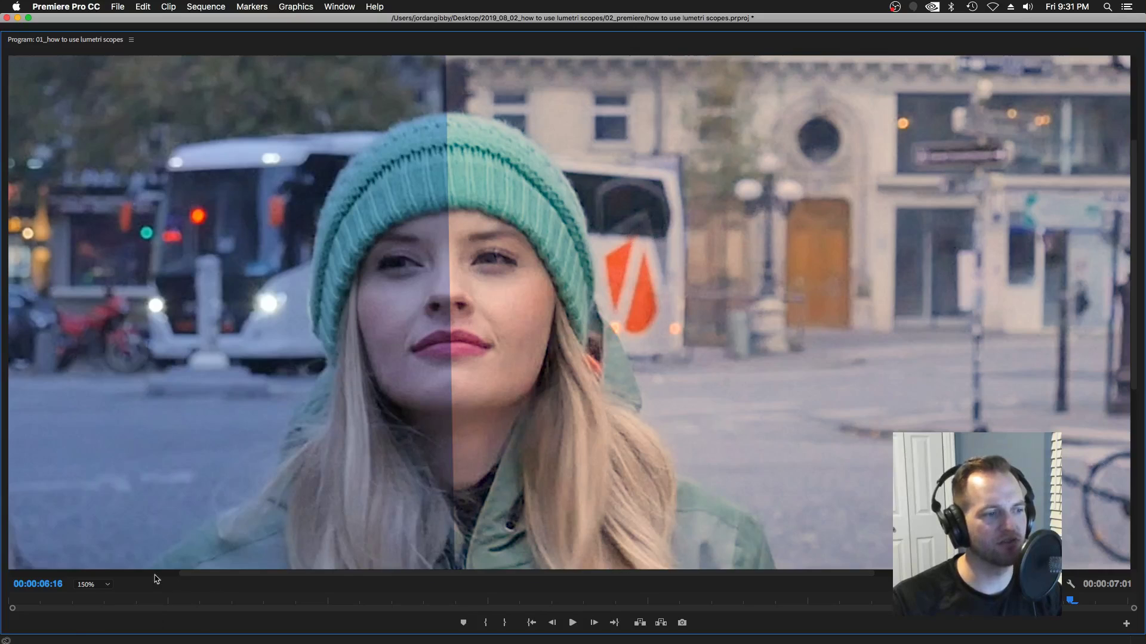
left_click(109, 585)
left_click(91, 596)
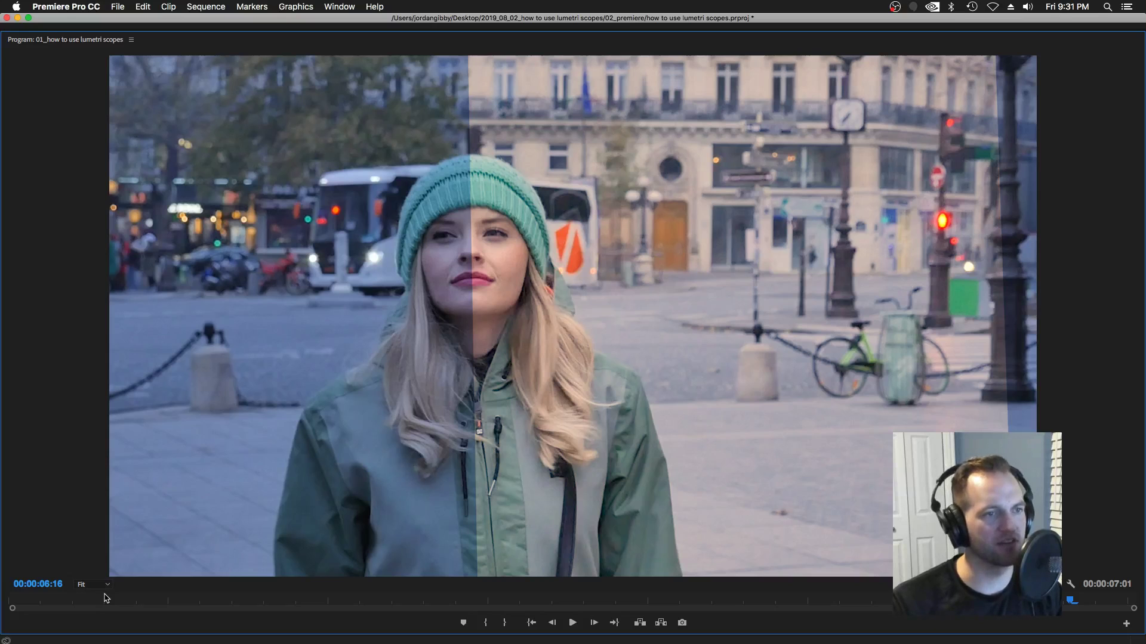
key("grave")
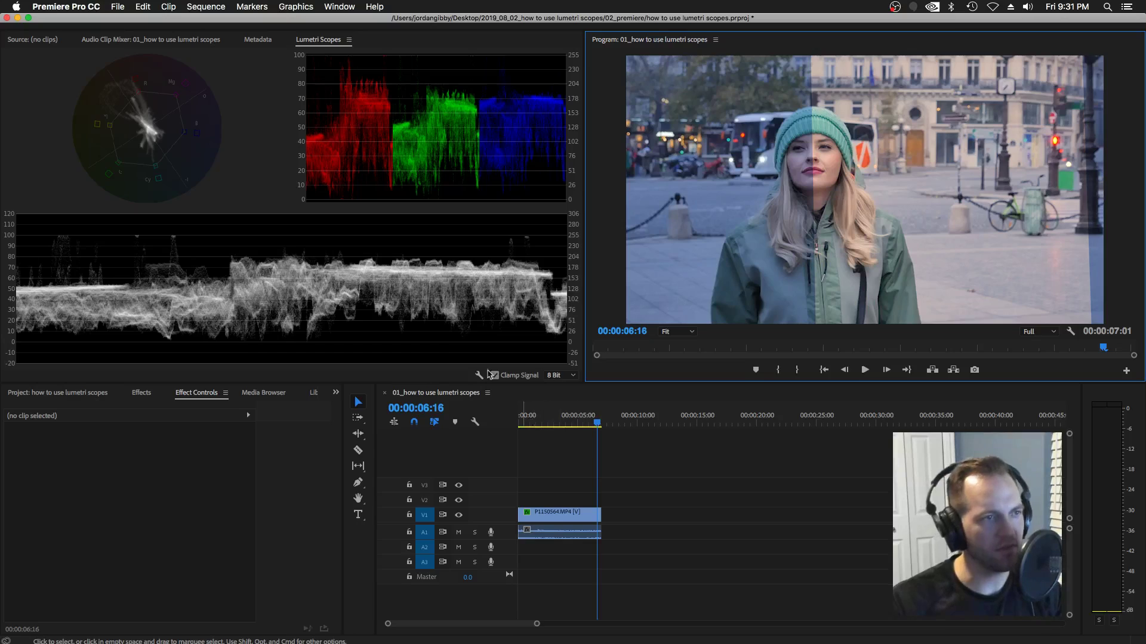
Delete Mask (1) from the clip's Lumetri Color effect so the correction applies to the whole frame.
left_click(570, 522)
left_click(41, 518)
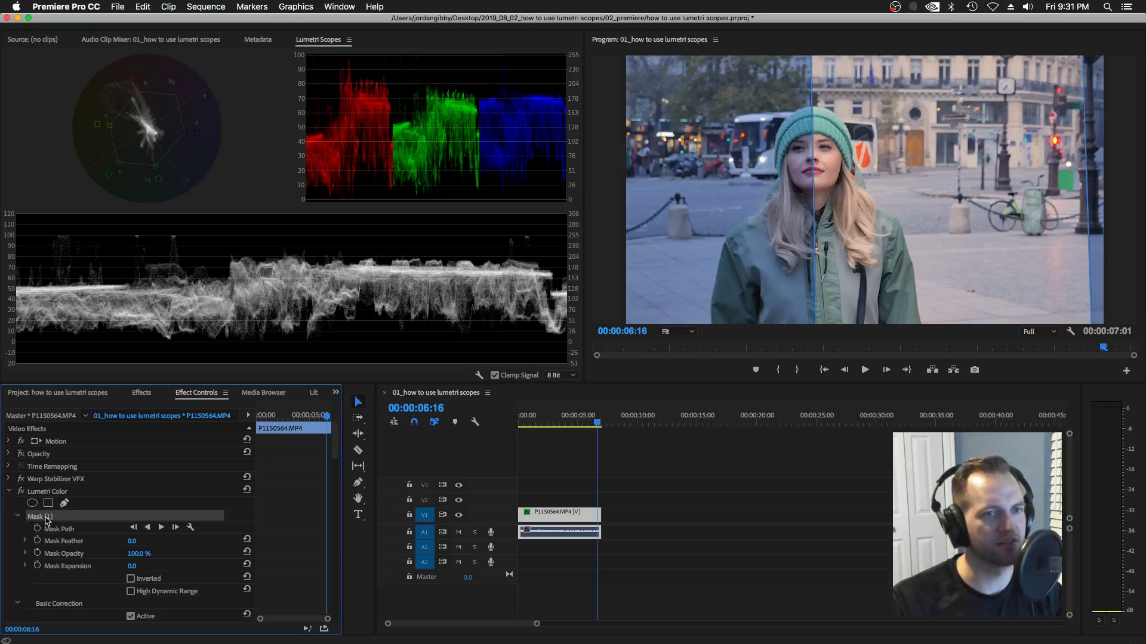
left_click(750, 448)
left_click(582, 519)
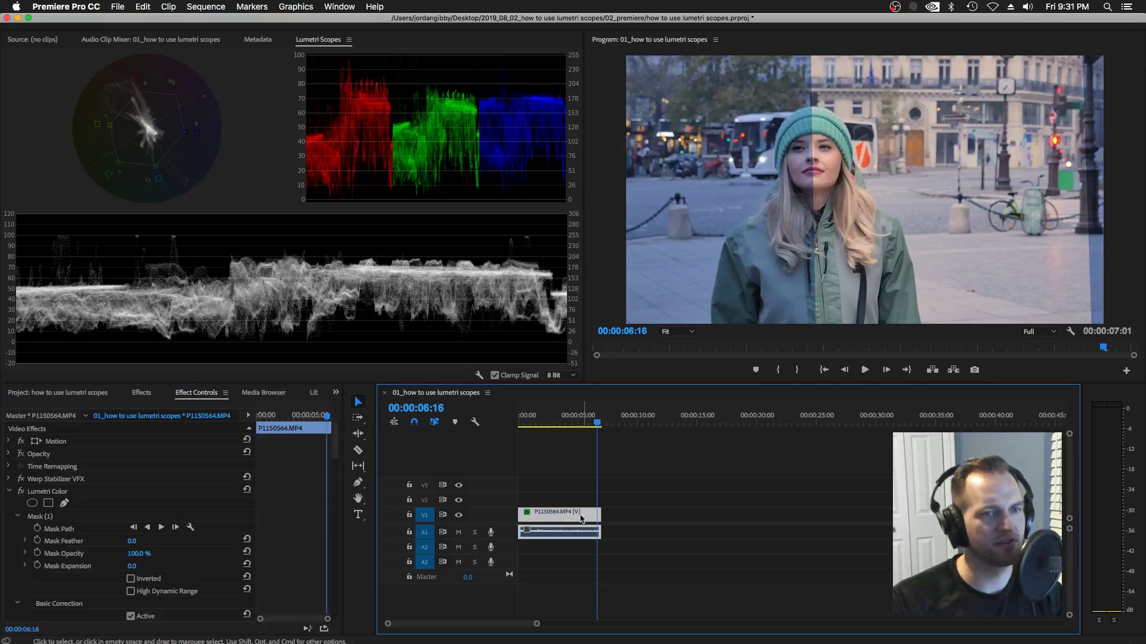
left_click(49, 519)
key("Delete")
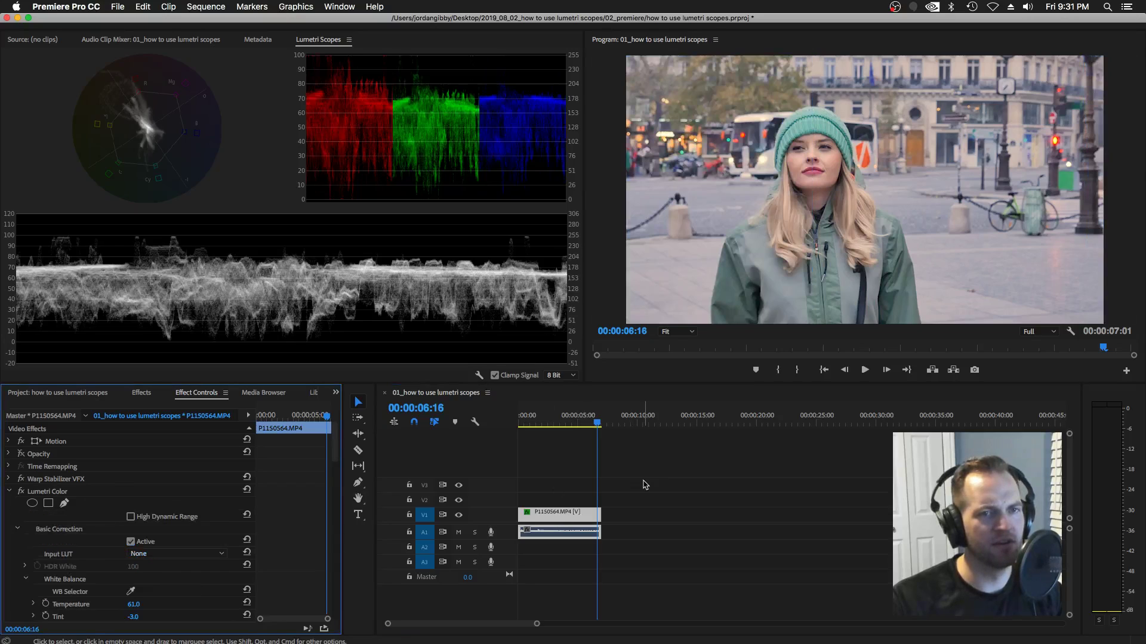
Toggle the clip's Lumetri Color effect off and on several times to compare before and after, leaving it enabled.
left_click(645, 485)
left_click(572, 514)
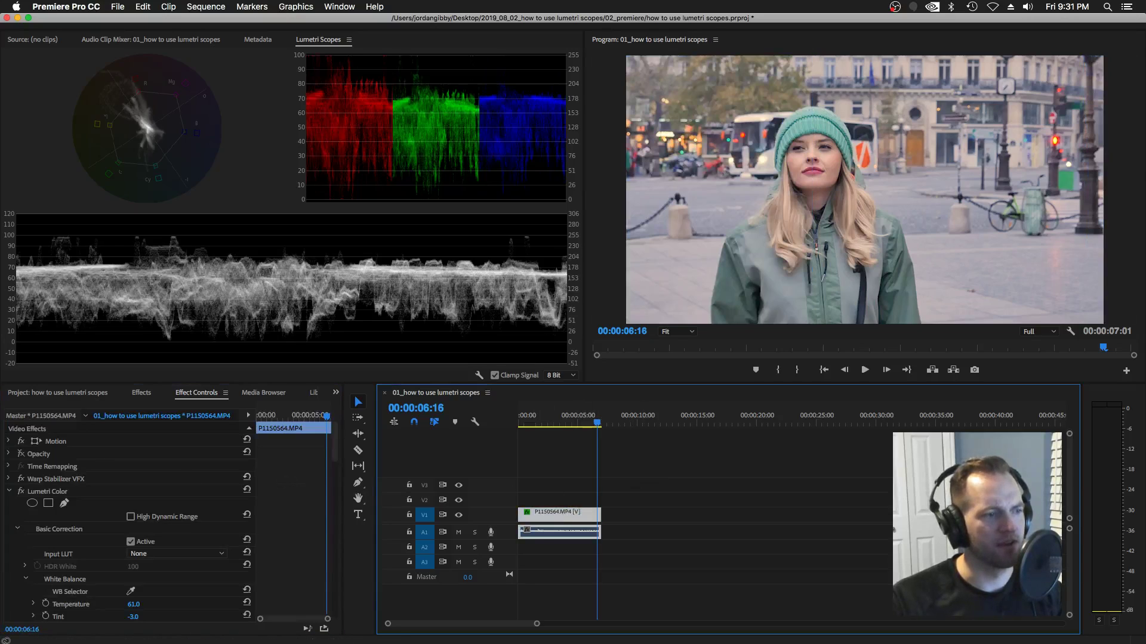
left_click(21, 491)
left_click(22, 492)
left_click(21, 492)
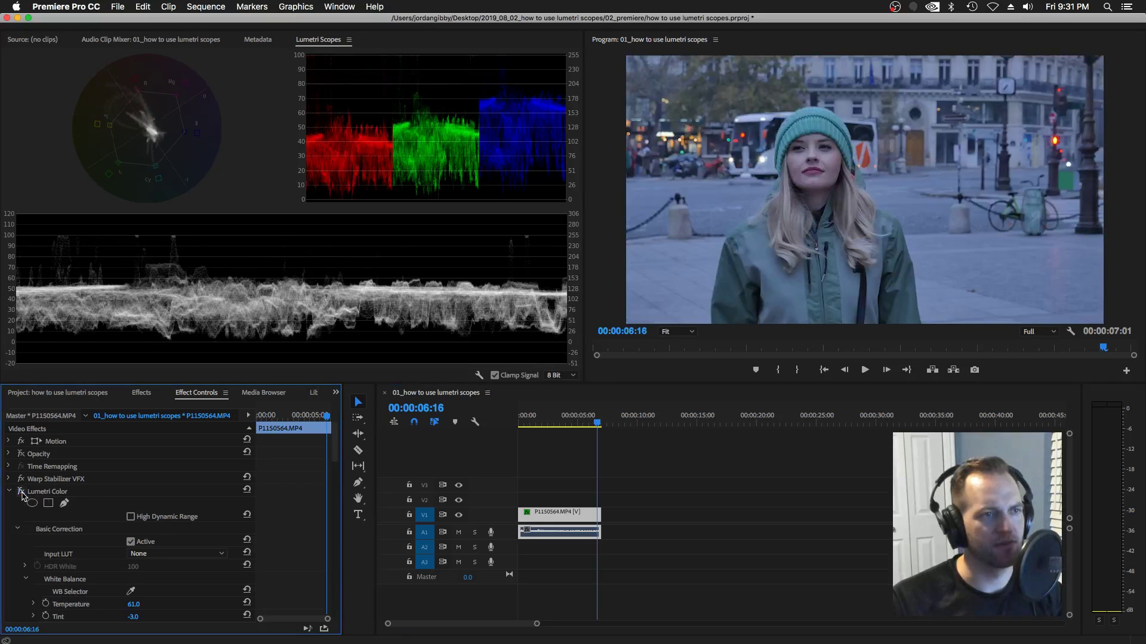
left_click(21, 492)
left_click(21, 491)
left_click(21, 491)
left_click(712, 481)
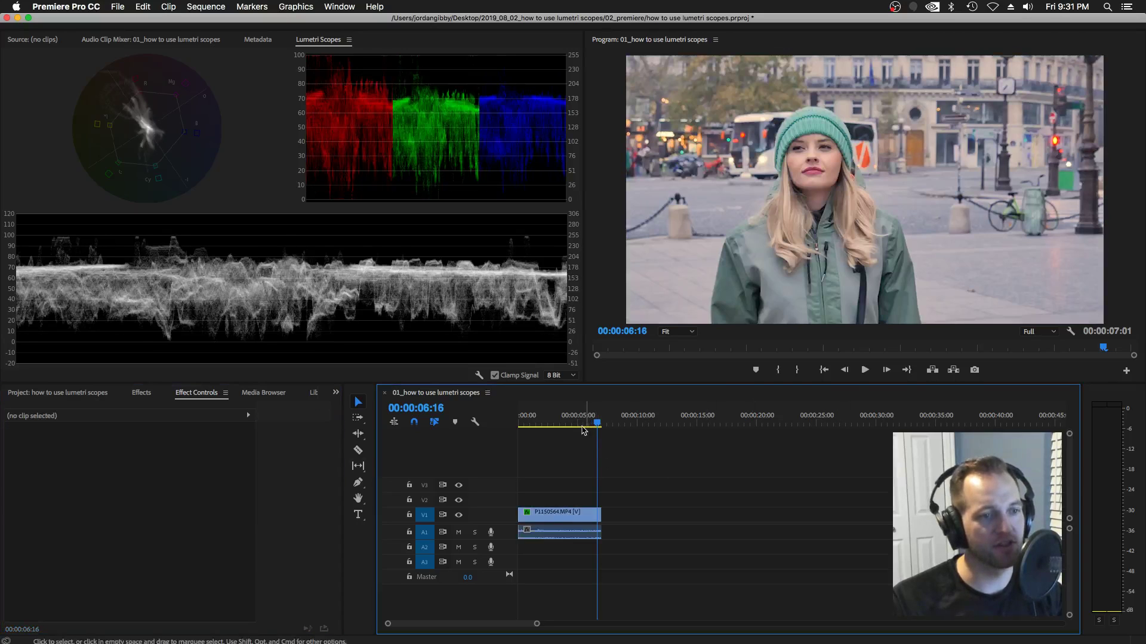
Collapse the clip's Lumetri Color effect and rename it "shot a corrected".
left_click(553, 511)
left_click(9, 491)
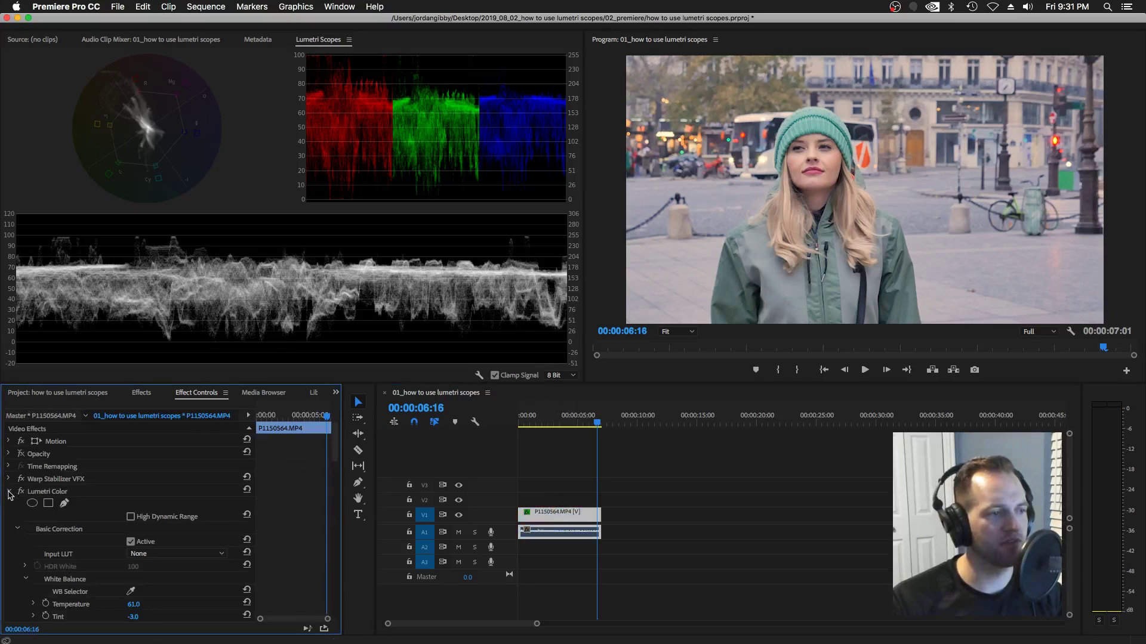
left_click(51, 492)
right_click(61, 494)
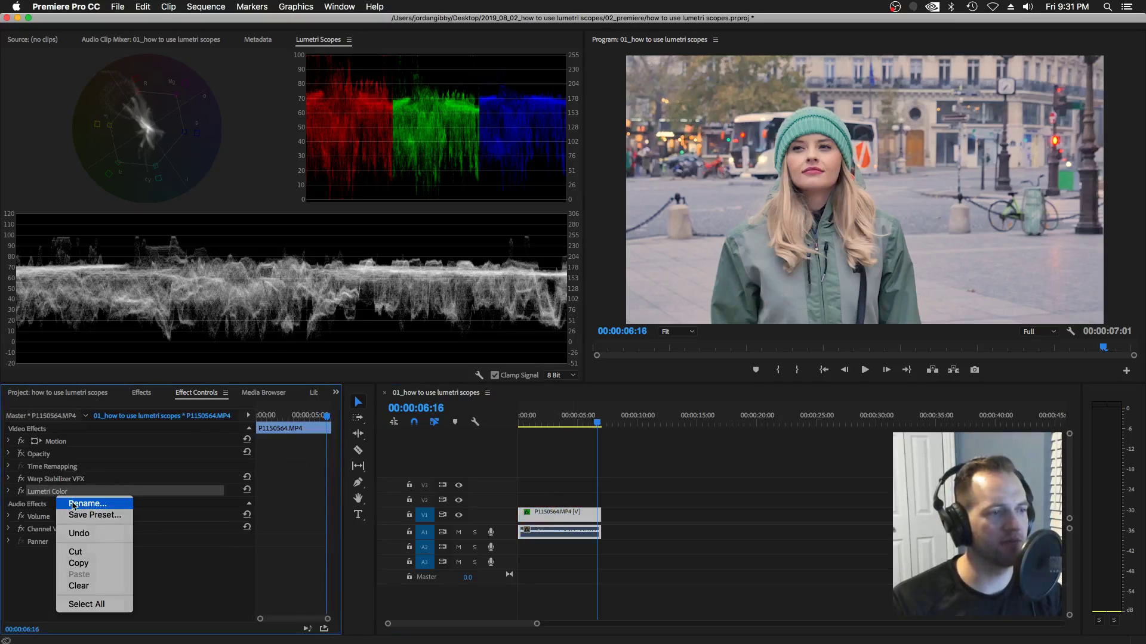
left_click(73, 505)
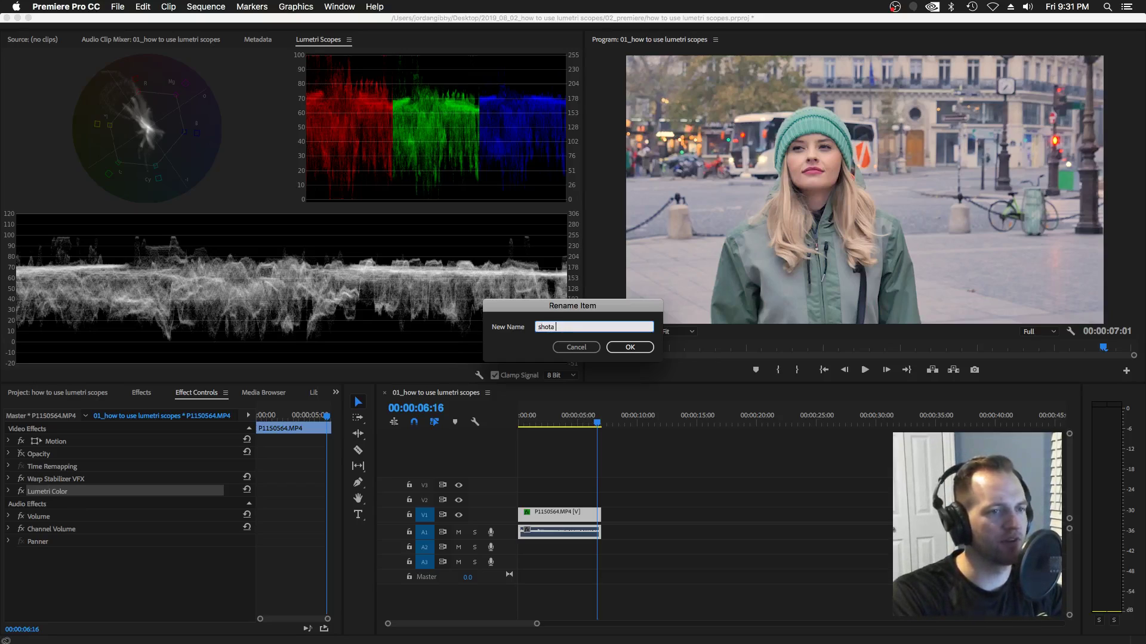
type("shot a correcte")
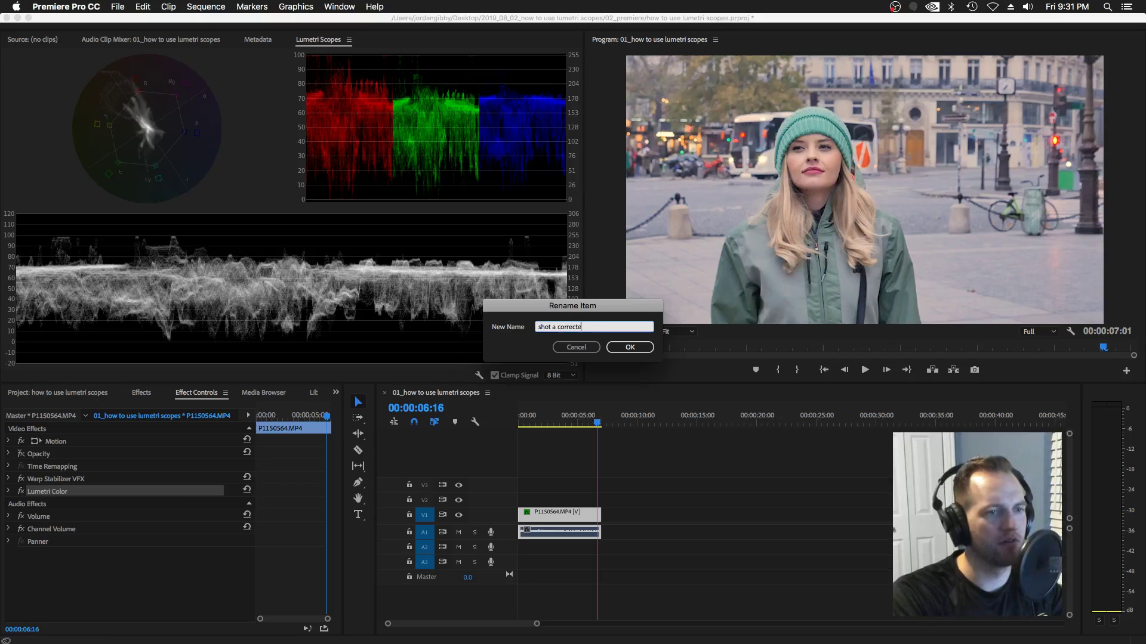
type("d")
key("Return")
left_click(595, 469)
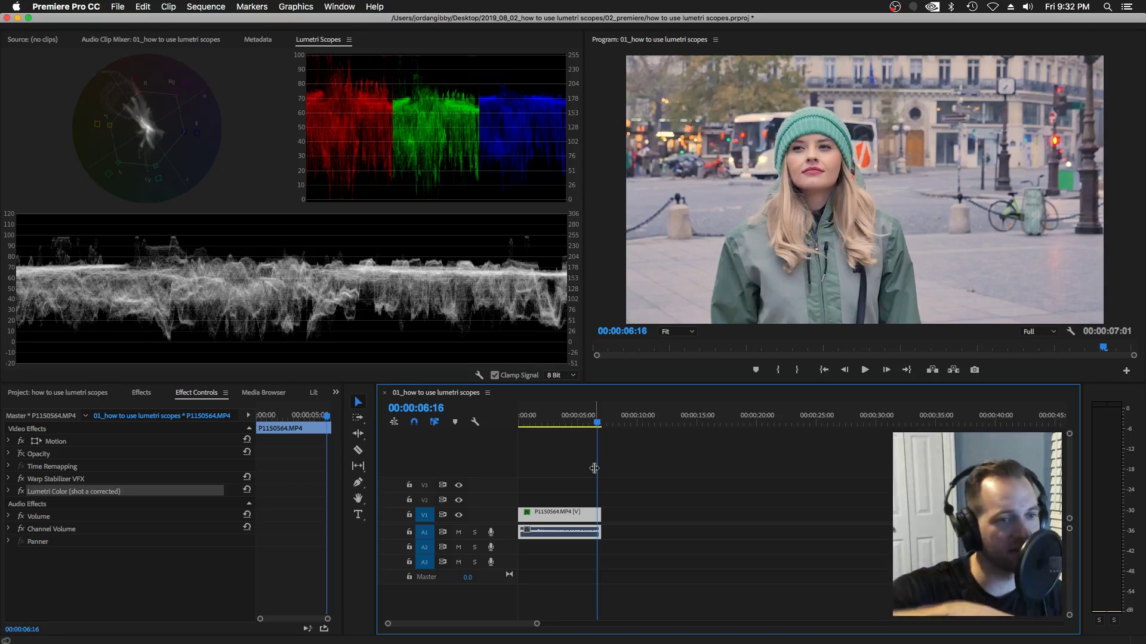
Place a copy of the corrected clip on V1 at about 00:00:13:00 and slip it to a different section of the footage.
left_click(33, 495)
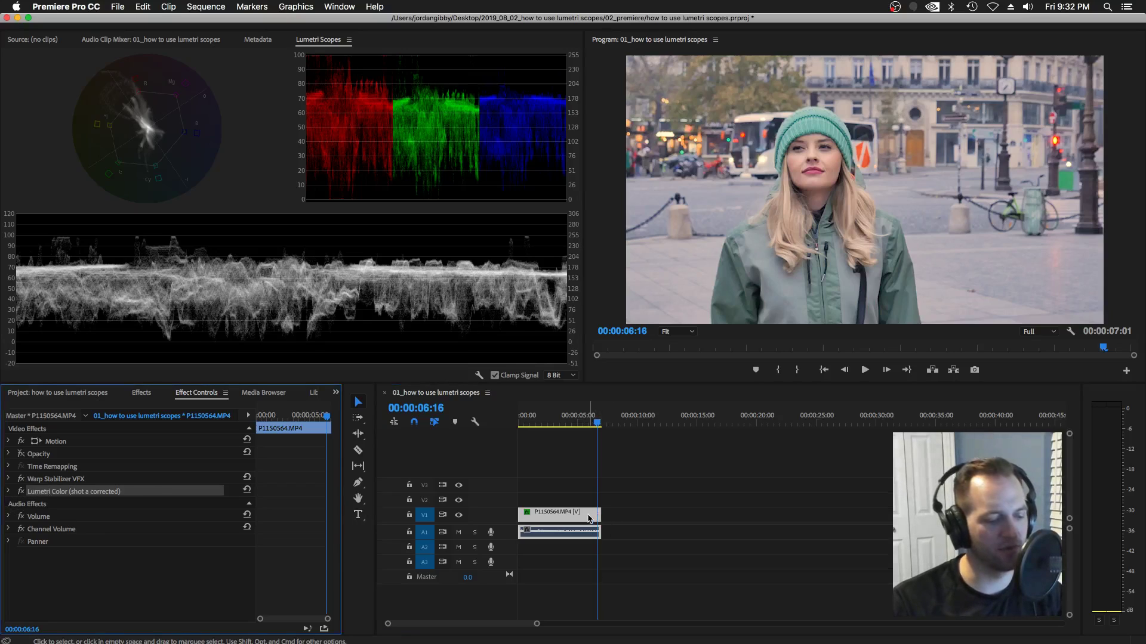
left_click_drag(589, 518, 419, 528)
key("y")
key("v")
Check the copied clip at 00:00:17:15 and remove its Warp Stabilizer VFX effect, keeping the Lumetri Color correction.
left_click(727, 421)
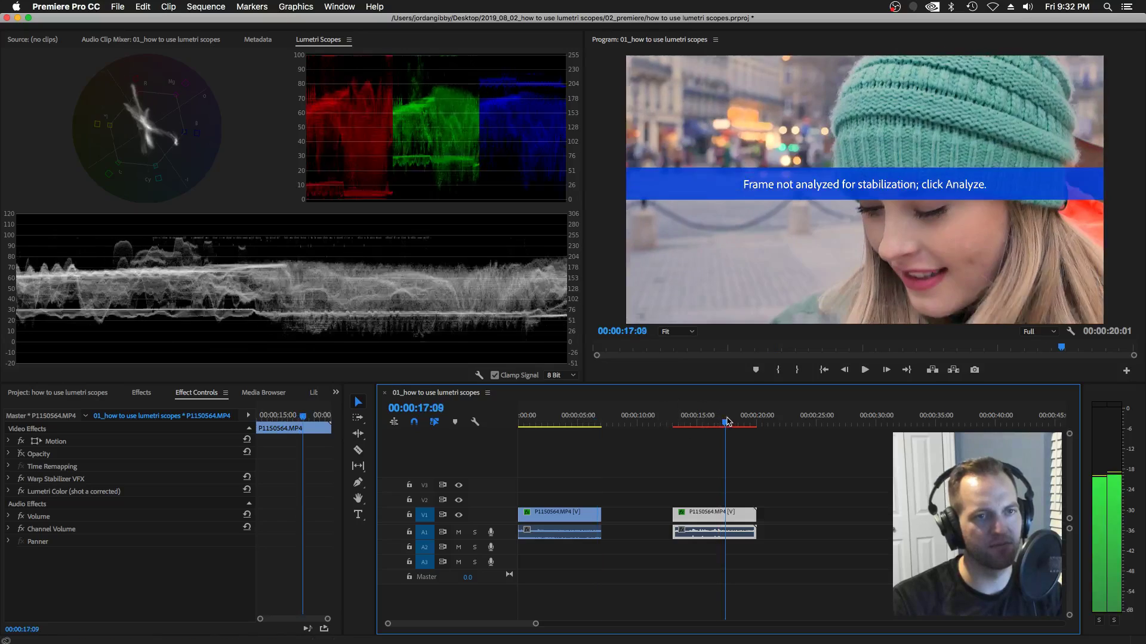
left_click_drag(727, 422, 728, 421)
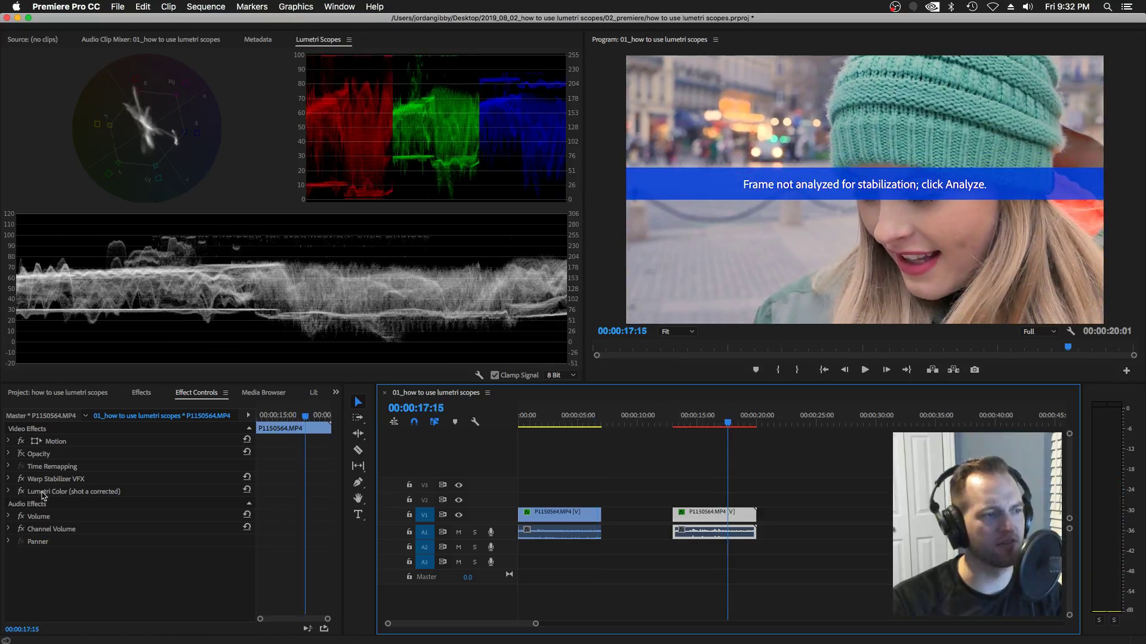
left_click(42, 489)
left_click(43, 480)
key("Delete")
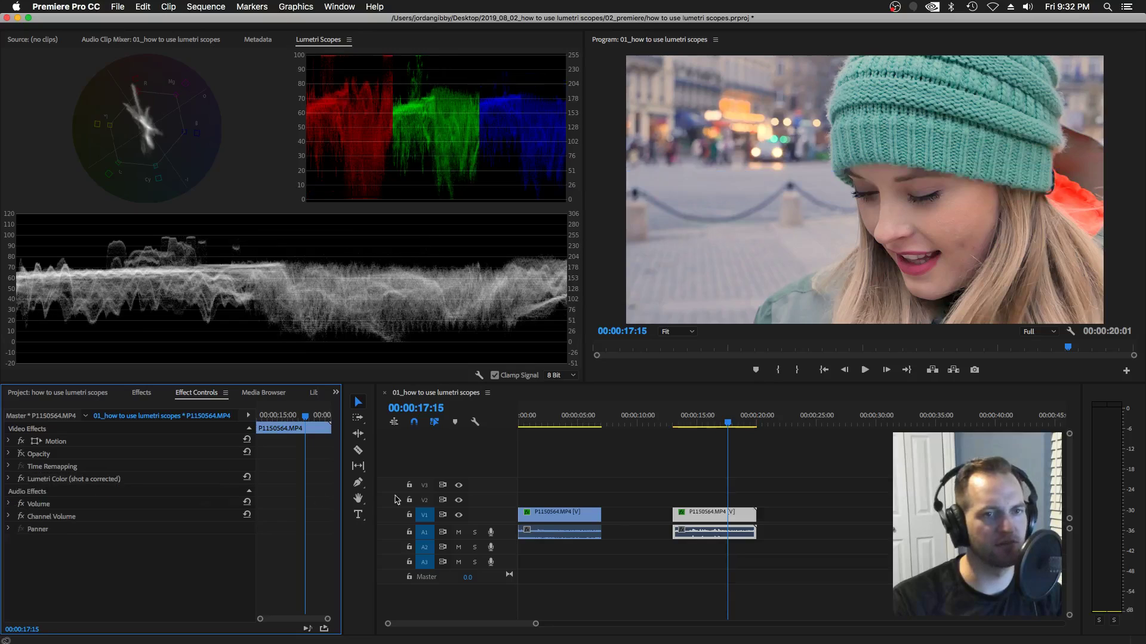
left_click(740, 442)
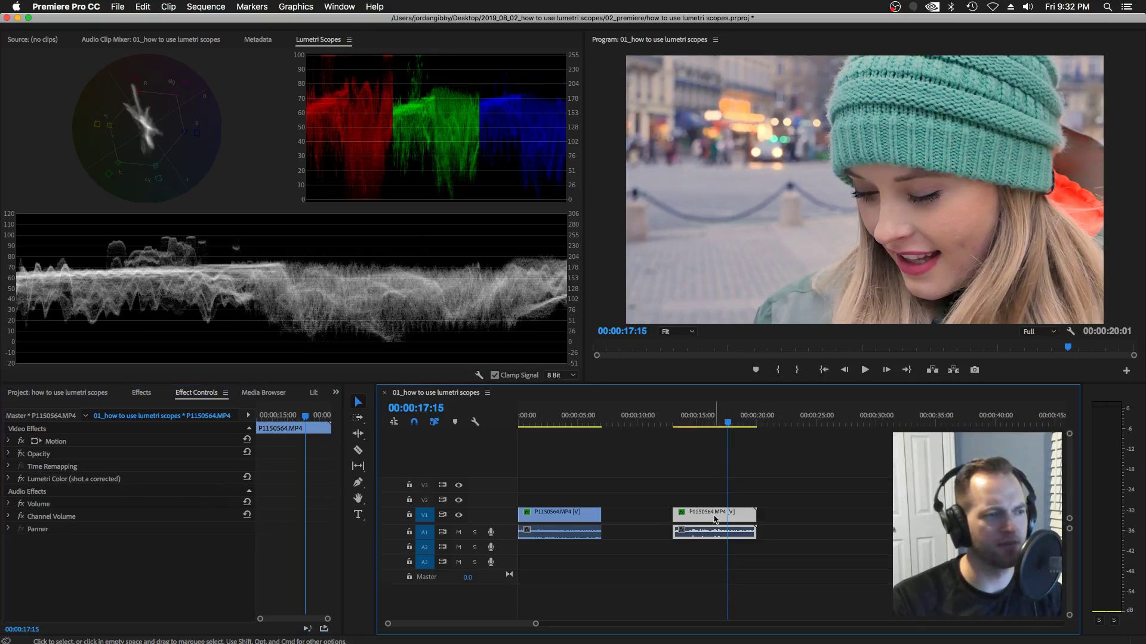
Remove the second clip's Lumetri Color effect and copy the "shot a corrected" Lumetri Color effect from the first clip.
left_click(40, 482)
key("Delete")
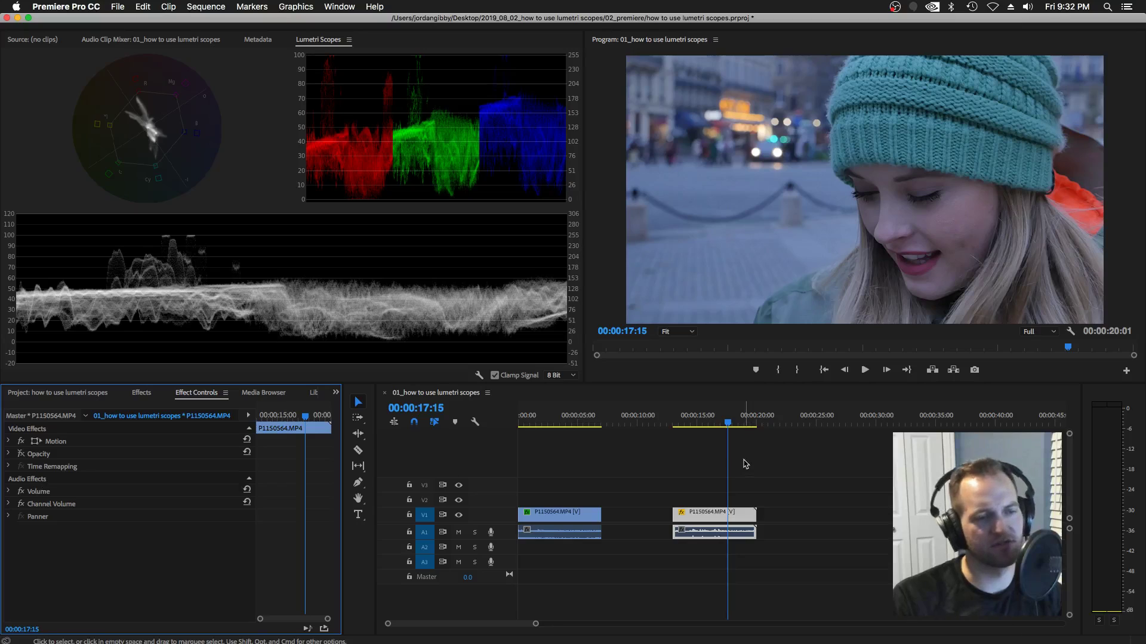
left_click(546, 418)
left_click(713, 515)
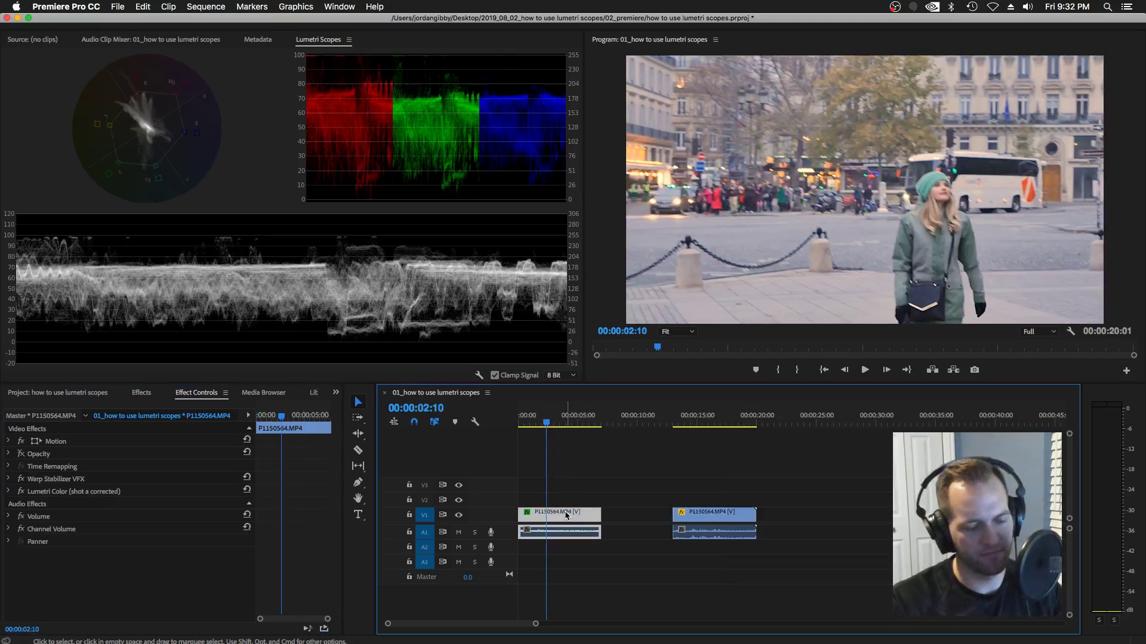
left_click(77, 493)
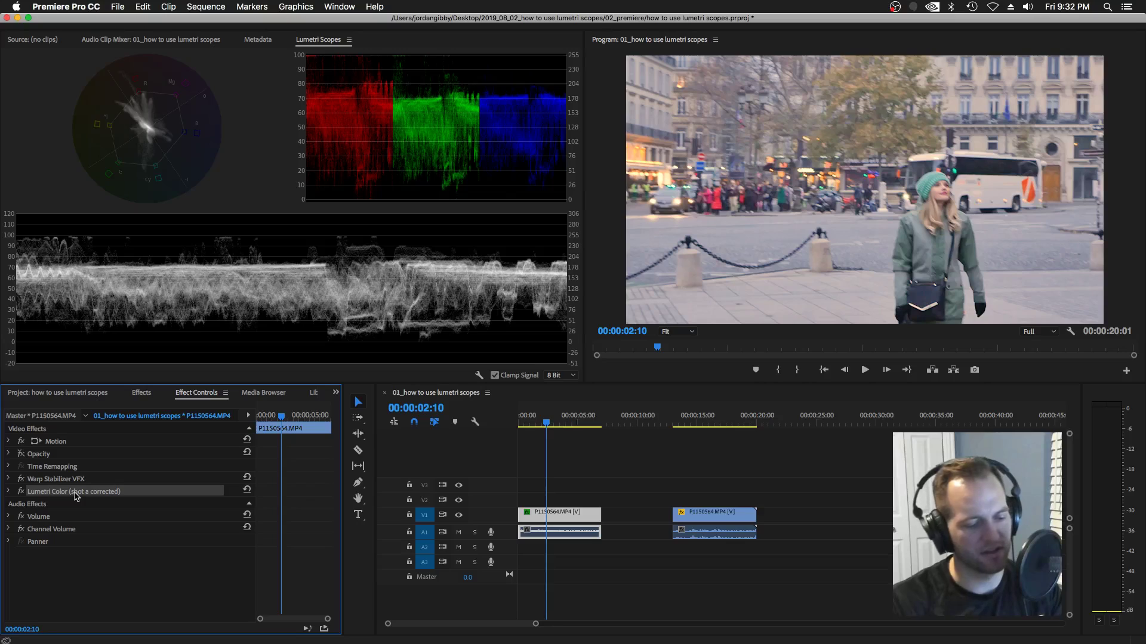
Paste the copied Lumetri Color correction onto the second clip, and undo and redo the paste to compare before and after.
left_click(714, 417)
left_click(724, 513)
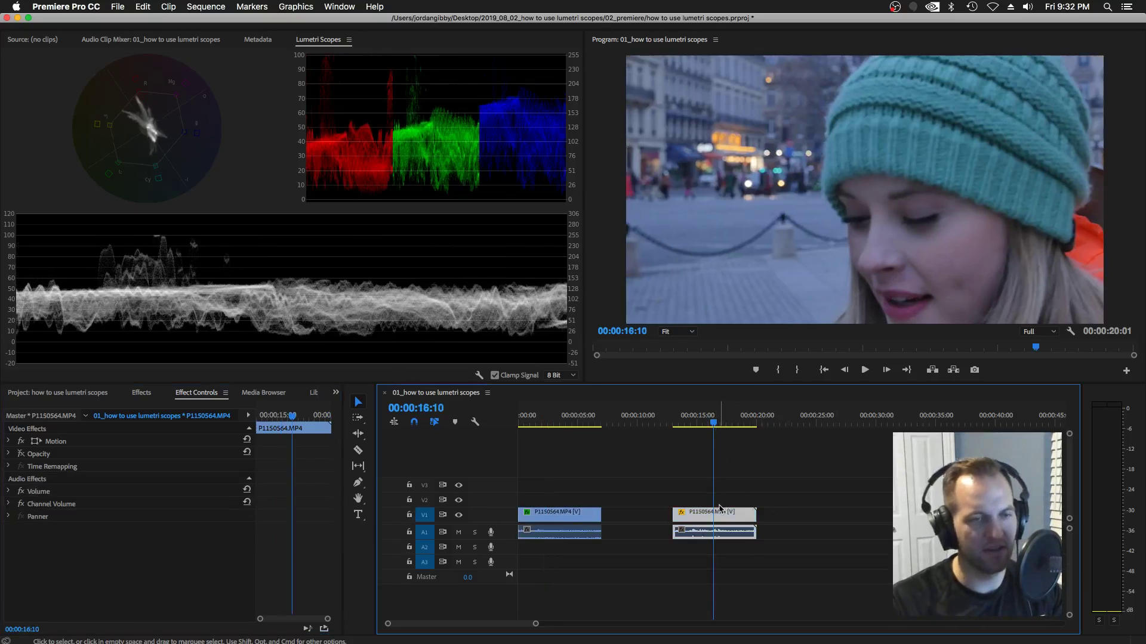
key("super+v")
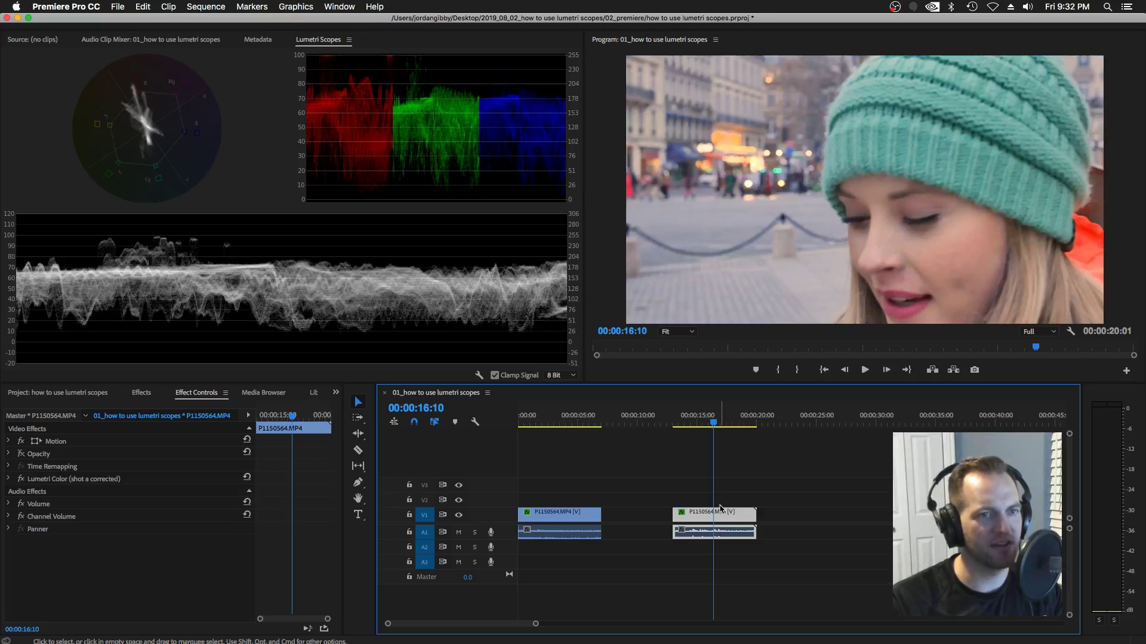
key("super+z")
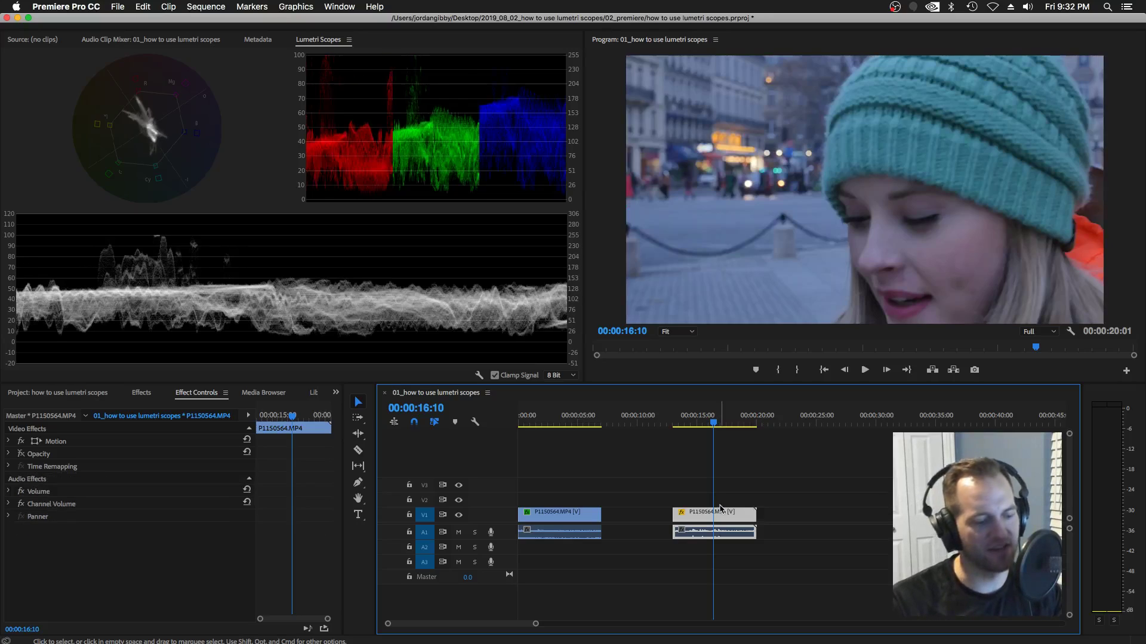
key("super+shift+z")
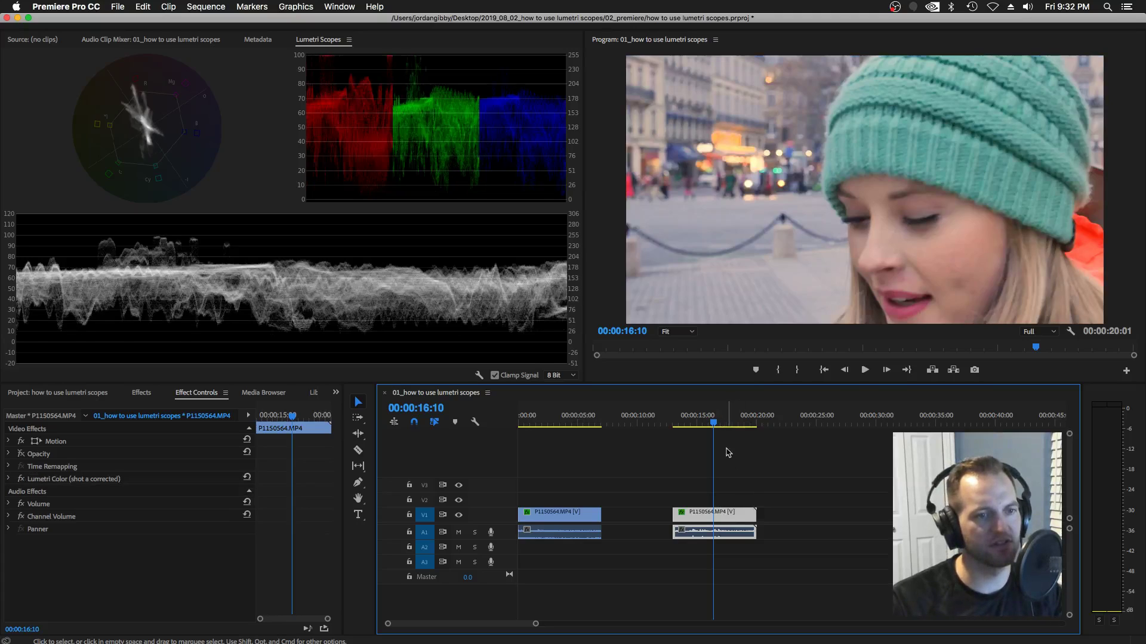
Try an ellipse mask and a rectangle mask on the second clip's Opacity at 00:00:14:10, deleting each one.
mouse_move(714, 428)
left_mouse_down()
mouse_move(686, 424)
mouse_move(695, 425)
left_mouse_up()
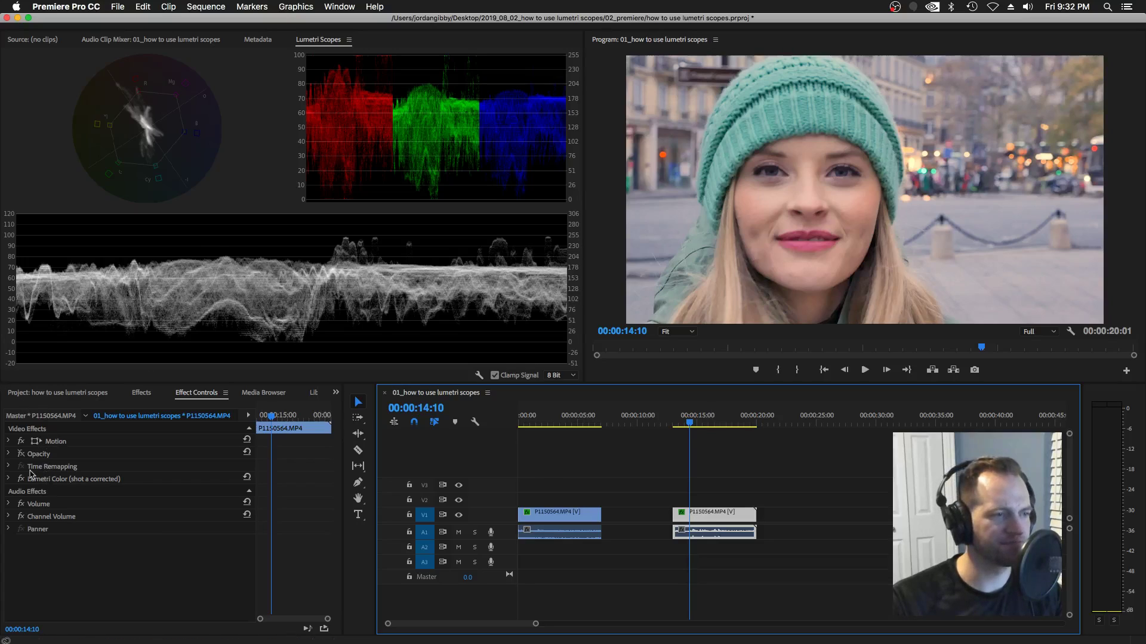
left_click(8, 454)
left_click(32, 466)
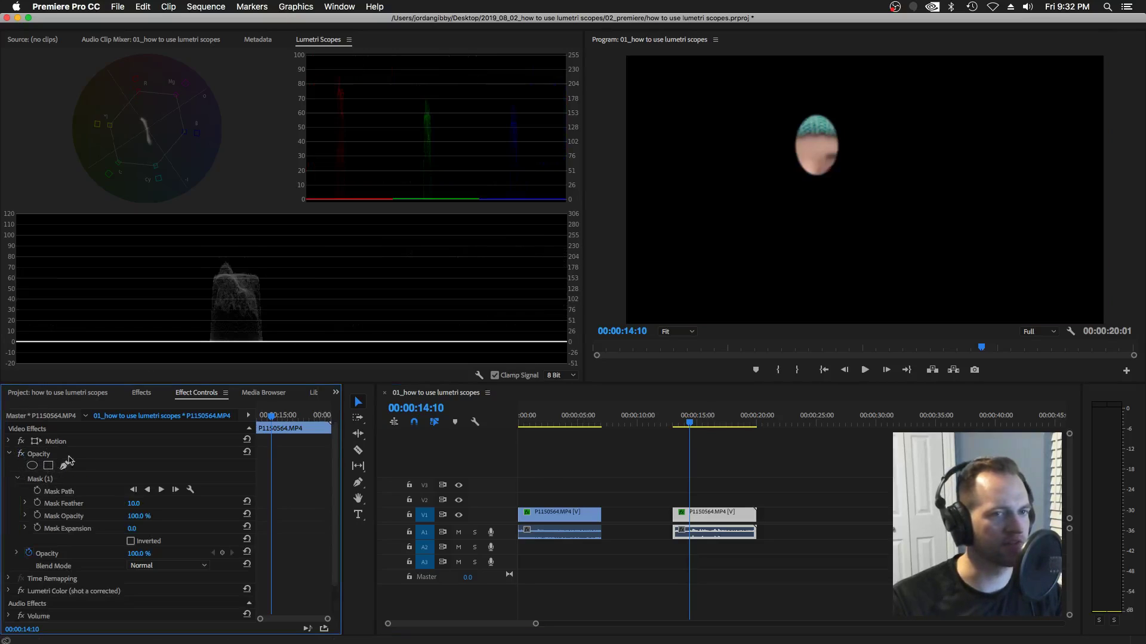
left_click(42, 480)
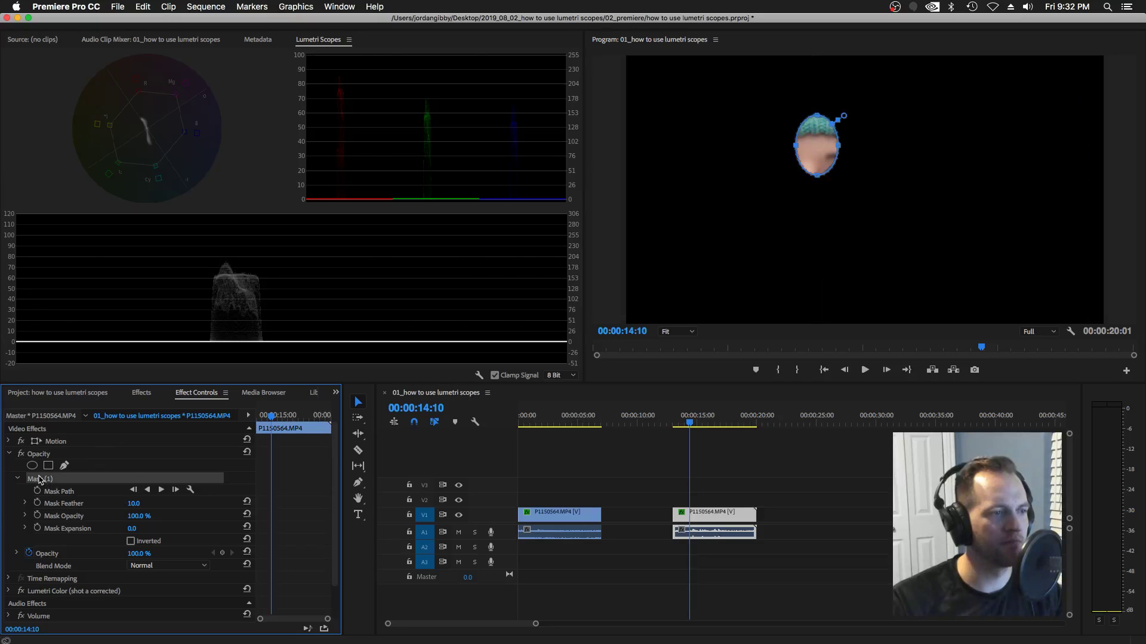
key("Delete")
left_click(48, 465)
left_click_drag(871, 185, 868, 211)
left_click(44, 479)
key("Delete")
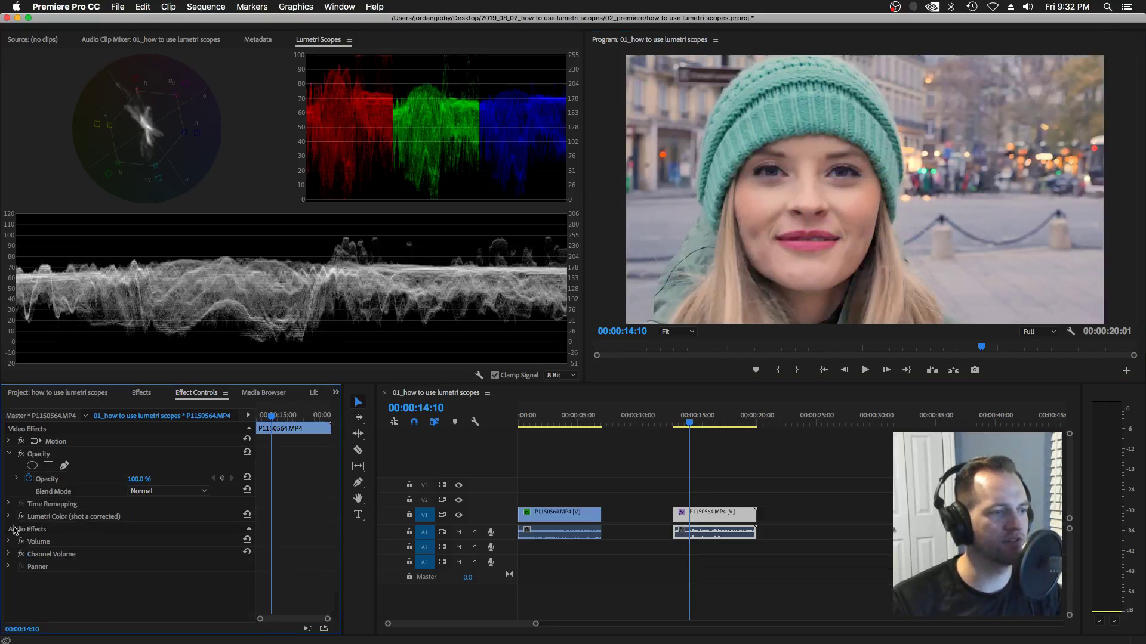
Add a rectangle mask to the second clip's Lumetri Color effect and stretch it from the hat down over half of the woman's face.
left_click(8, 516)
left_click(49, 528)
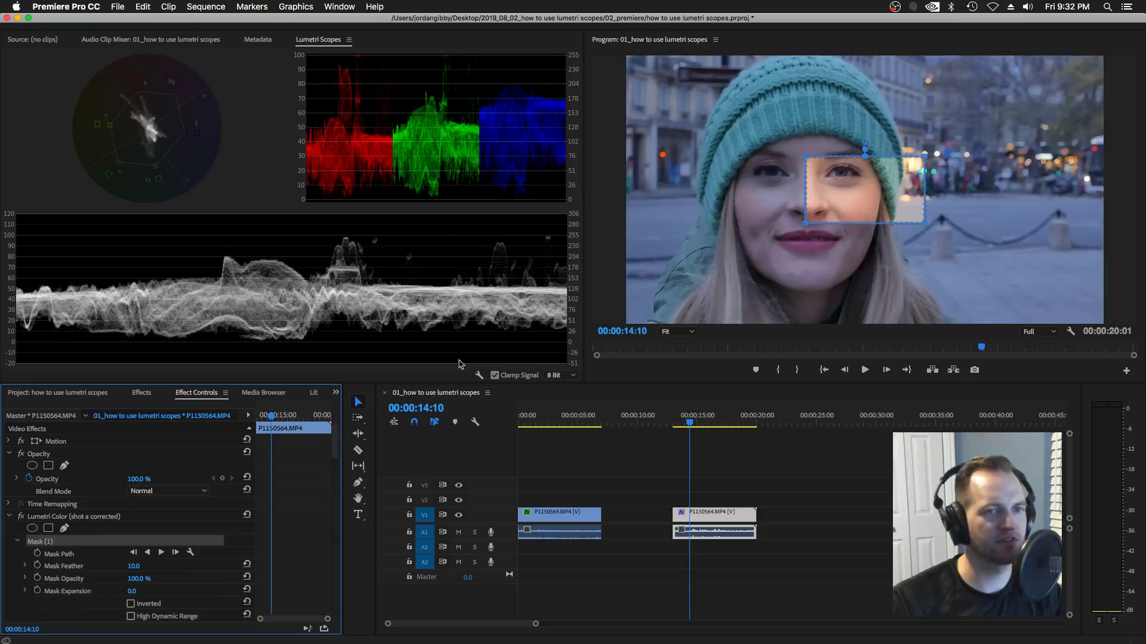
left_click(848, 154)
left_click_drag(848, 154, 860, 109)
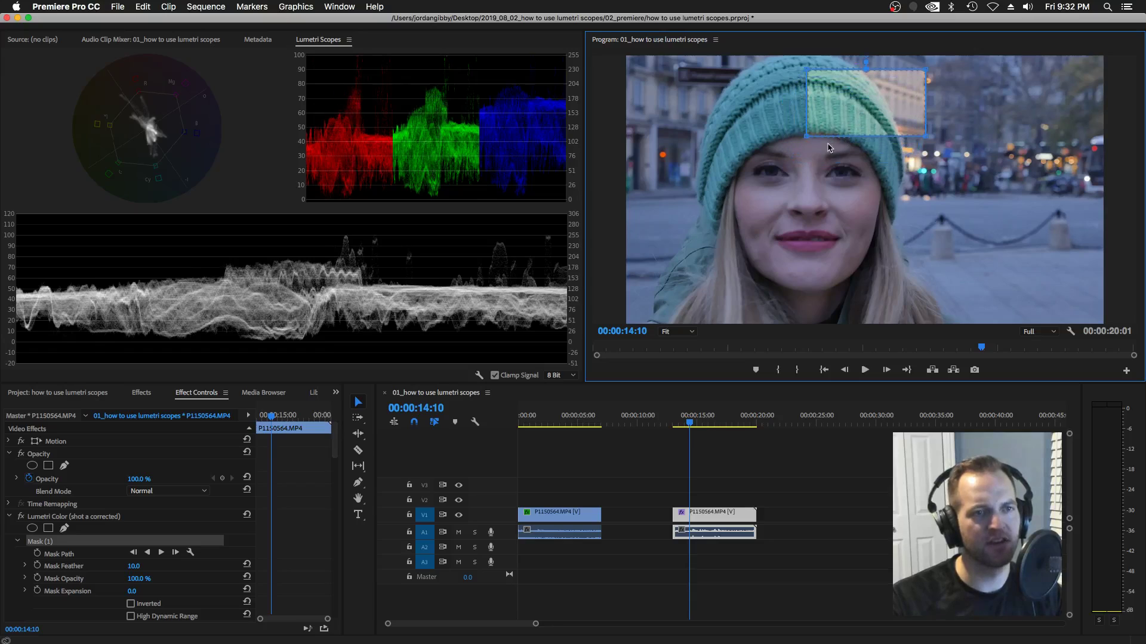
left_click_drag(810, 139, 808, 291)
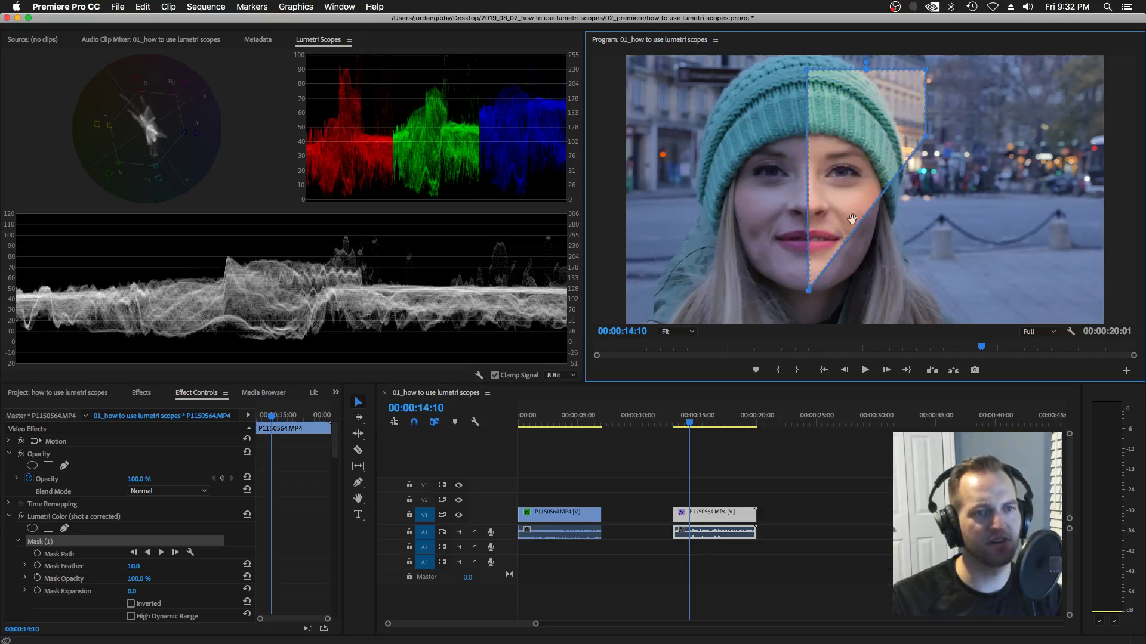
left_click_drag(926, 136, 963, 281)
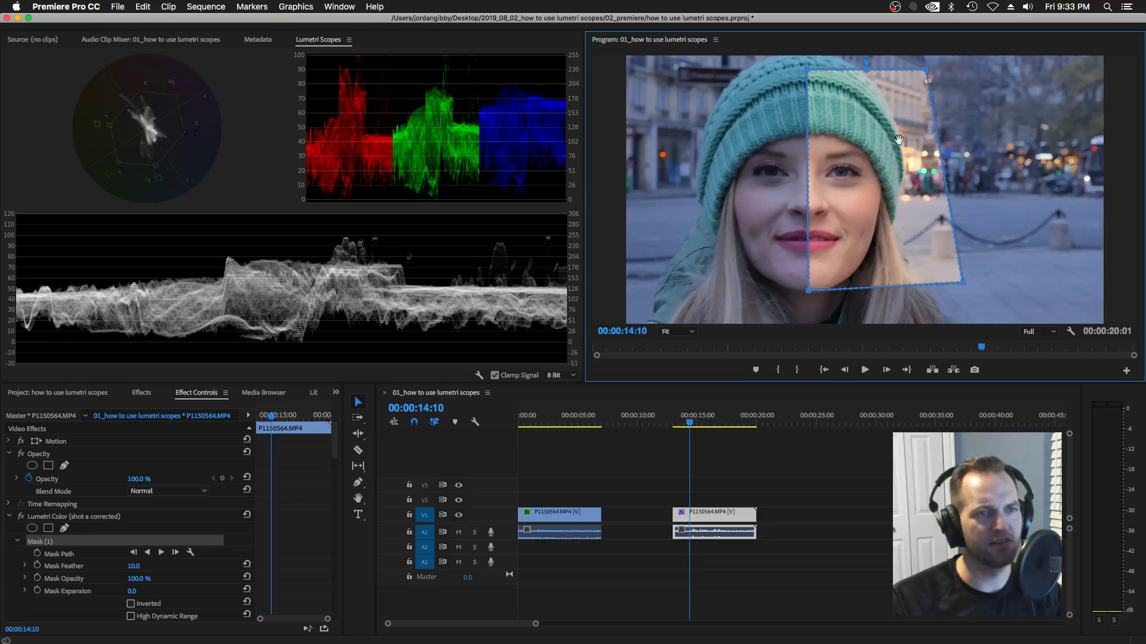
Extend the Lumetri mask's upper corners past the frame edge and move the whole mask over the woman's face.
left_click_drag(808, 69, 804, 46)
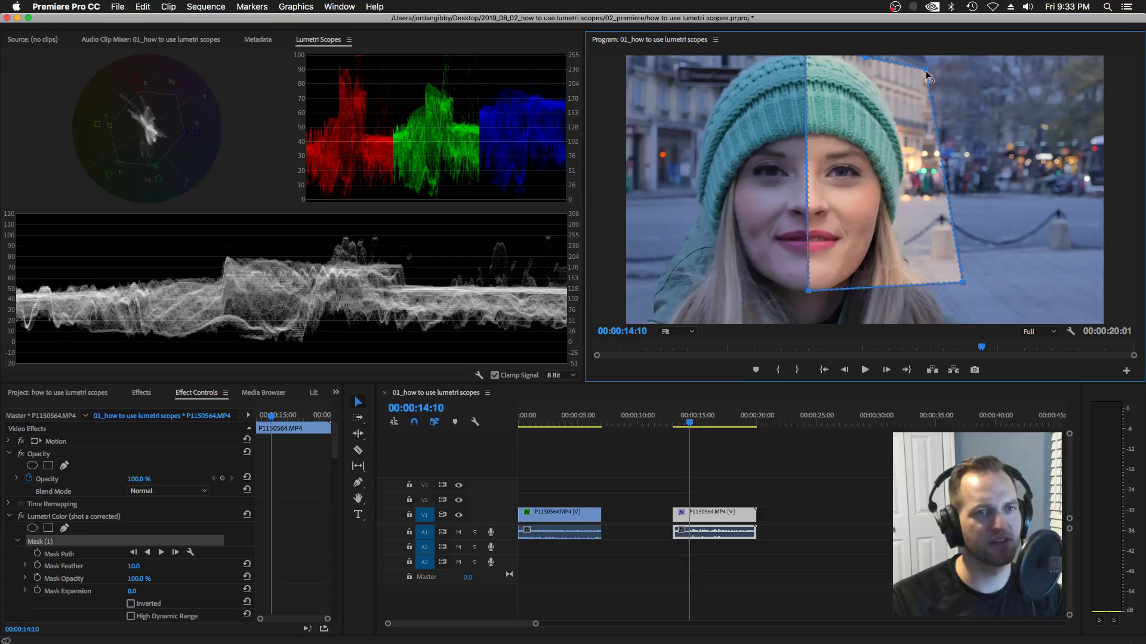
left_click_drag(927, 73, 1022, 40)
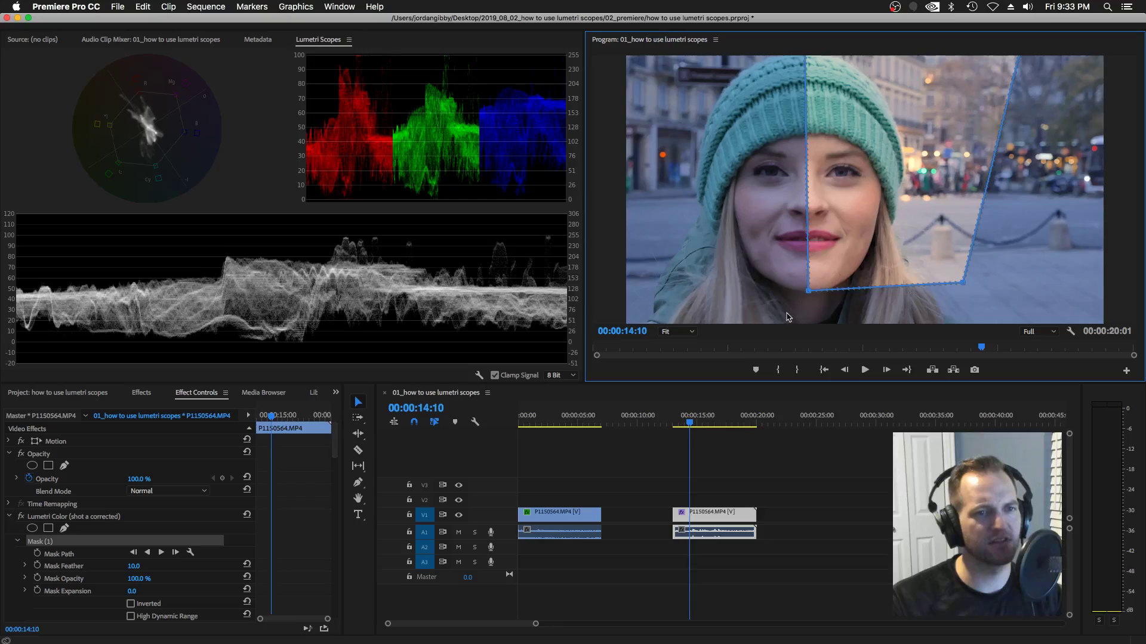
left_click_drag(807, 293, 810, 294)
left_click_drag(878, 203, 804, 232)
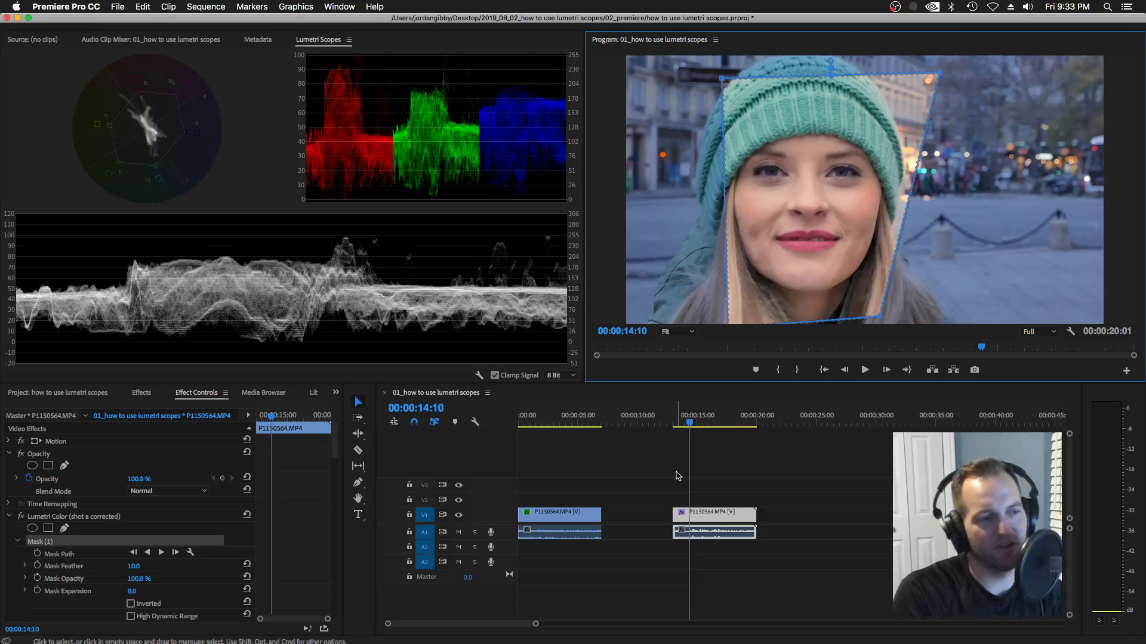
left_click(660, 518)
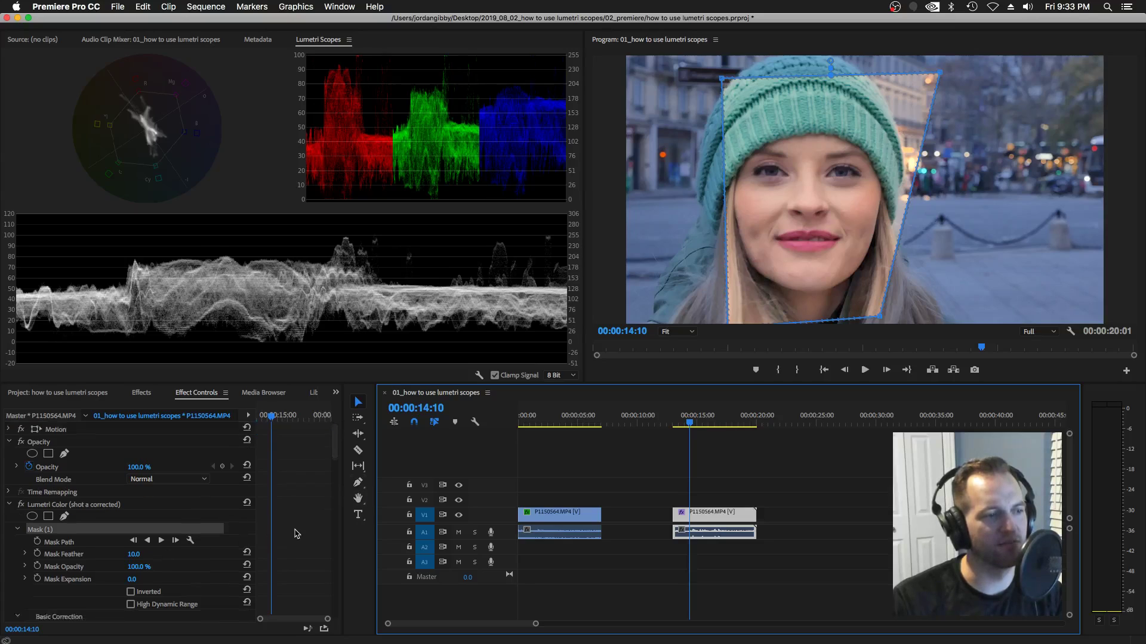
Try white balance Temperature values of 50 and 45, settle on 48, and compare the second clip with the first.
scroll(149, 571, "down", 5)
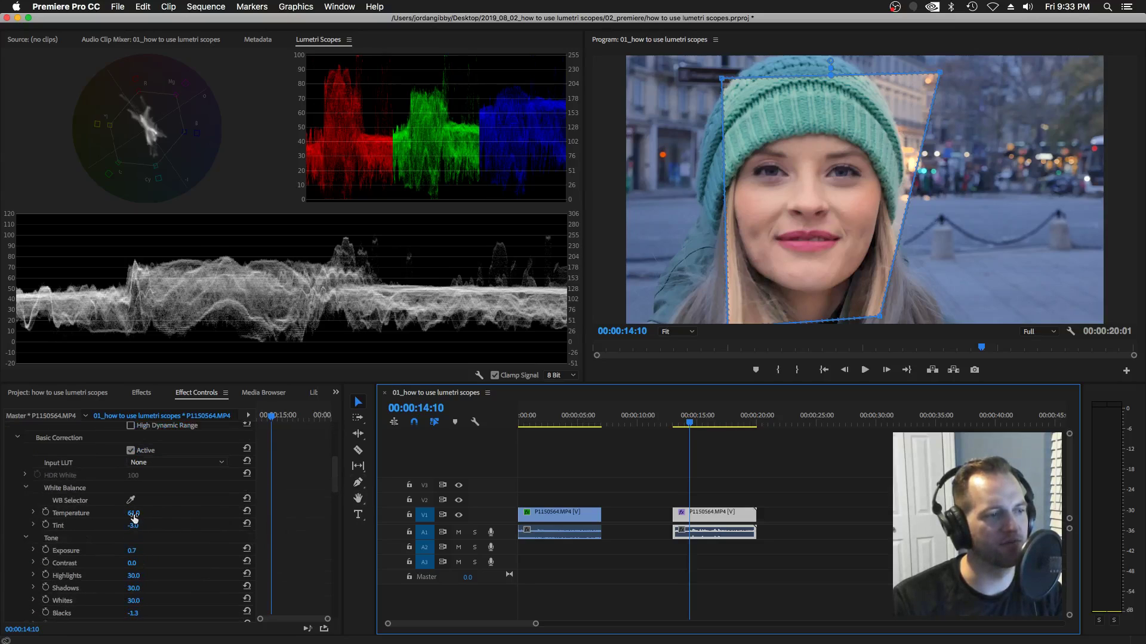
left_click(133, 515)
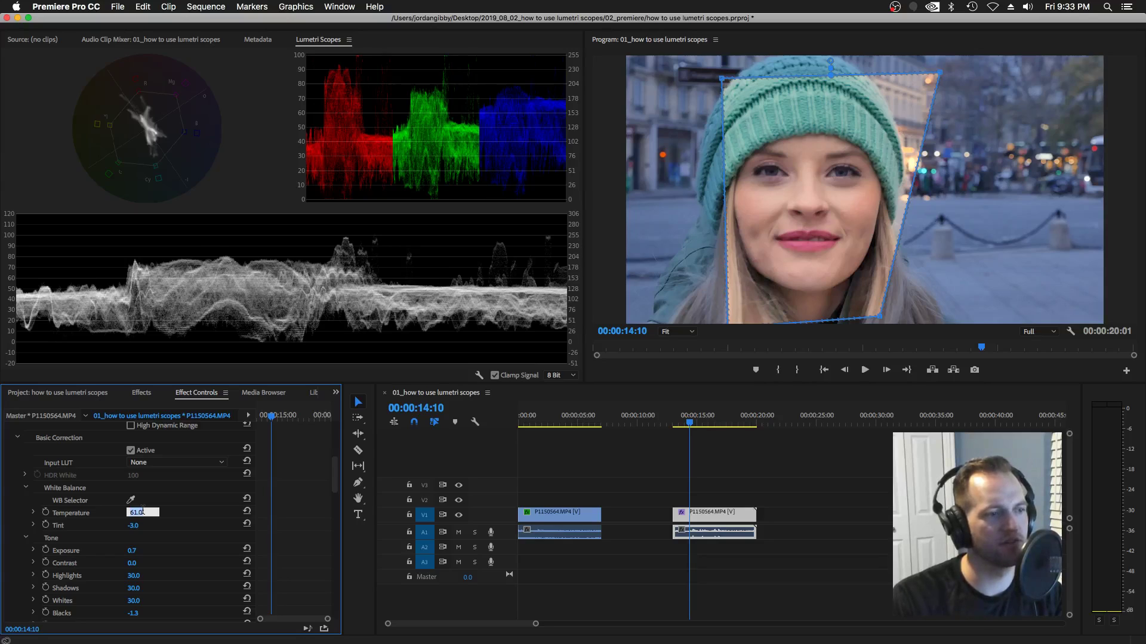
type("50")
key("Return")
left_click(142, 511)
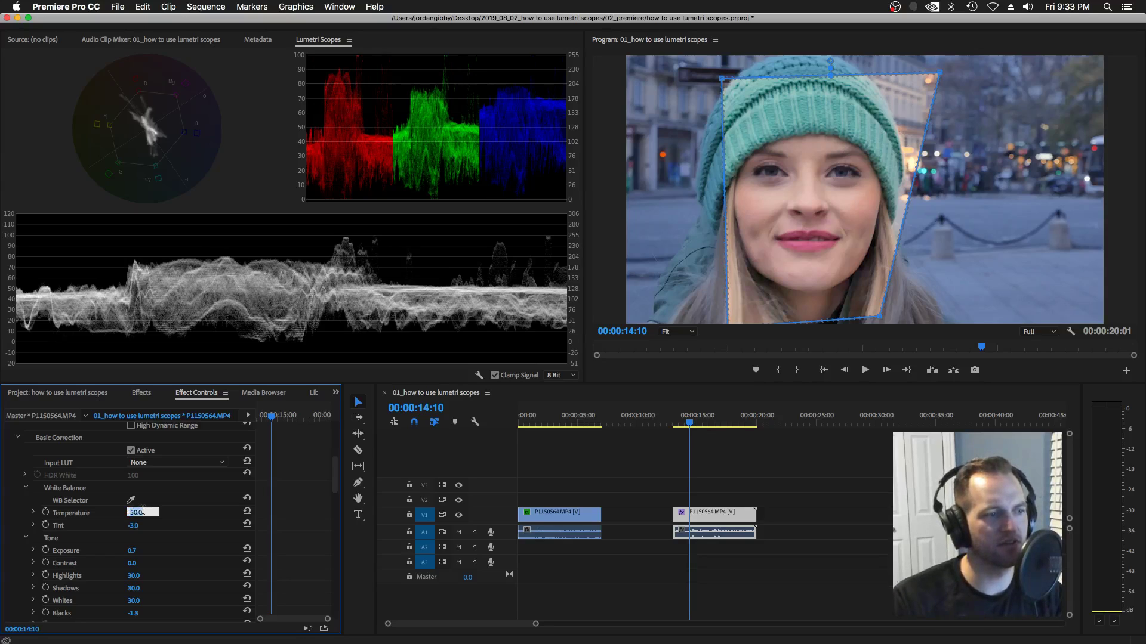
left_click(142, 511)
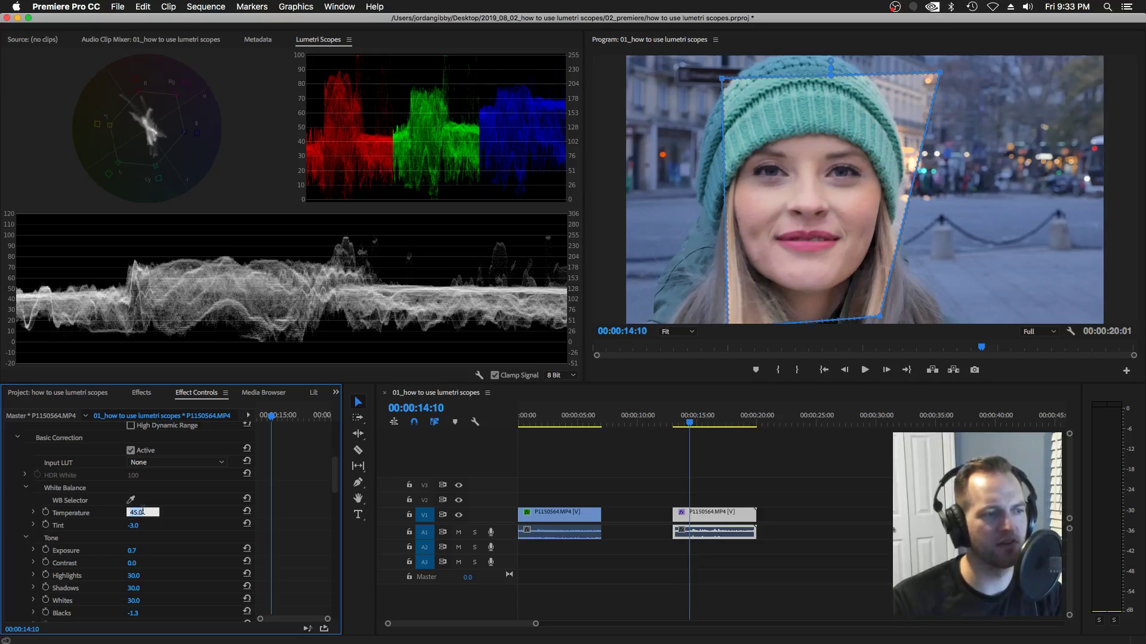
key("Return")
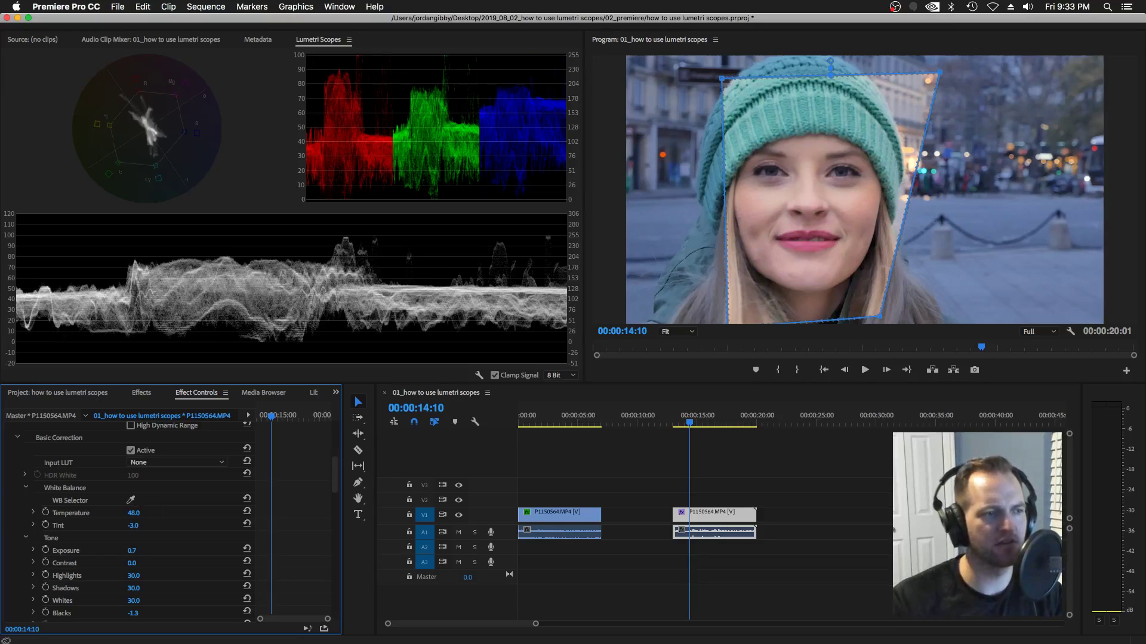
left_click(571, 418)
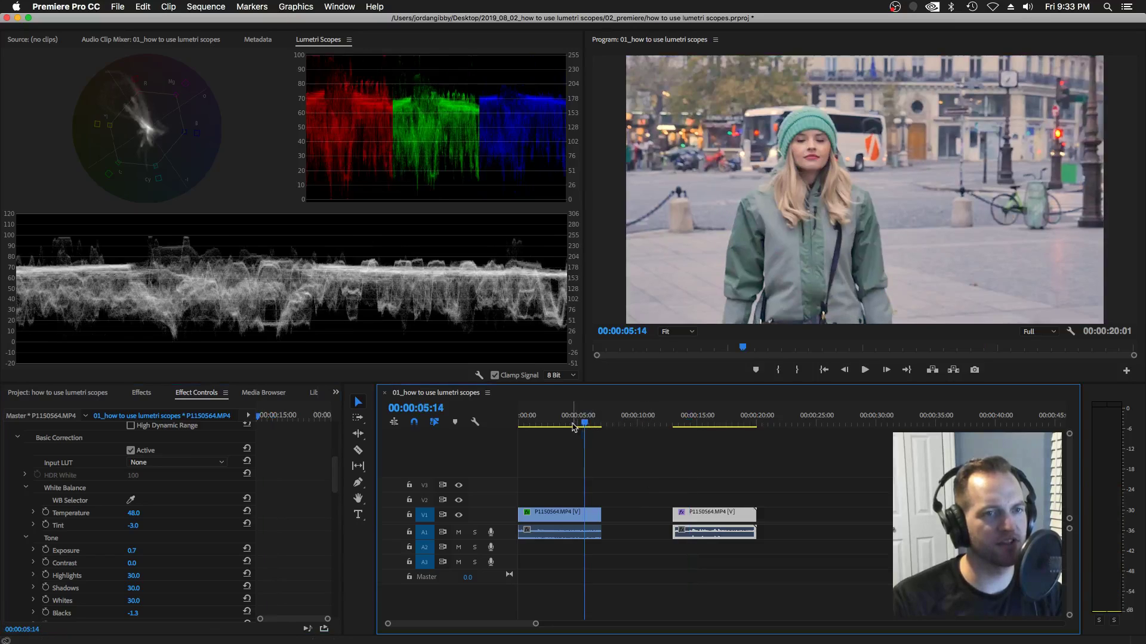
left_click(711, 425)
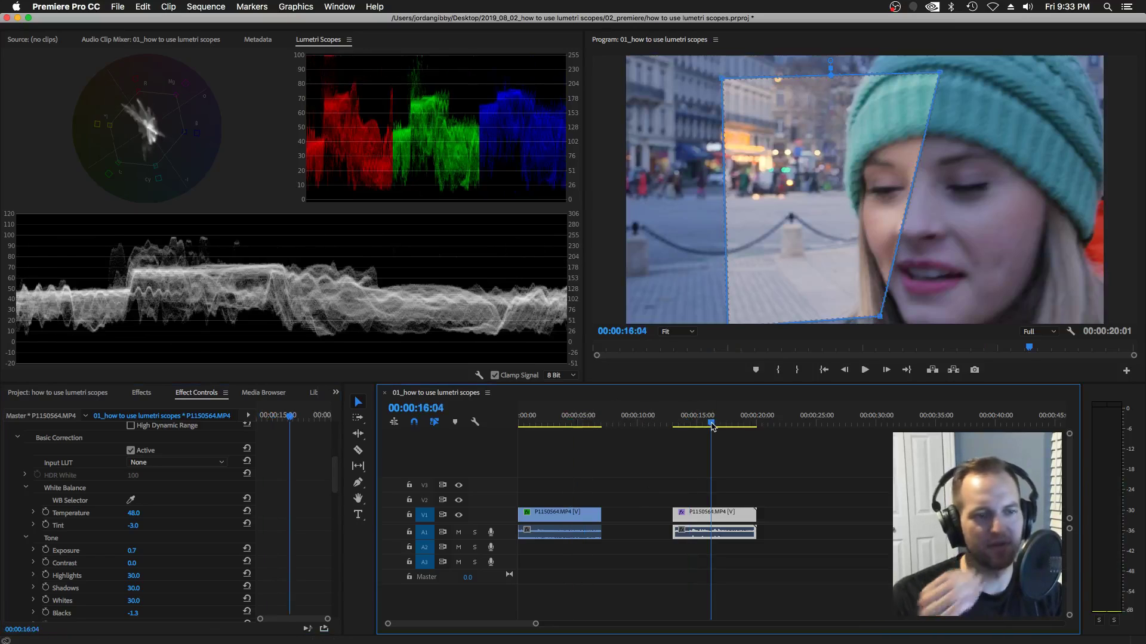
mouse_move(712, 426)
left_mouse_down()
mouse_move(744, 423)
mouse_move(691, 420)
left_mouse_up()
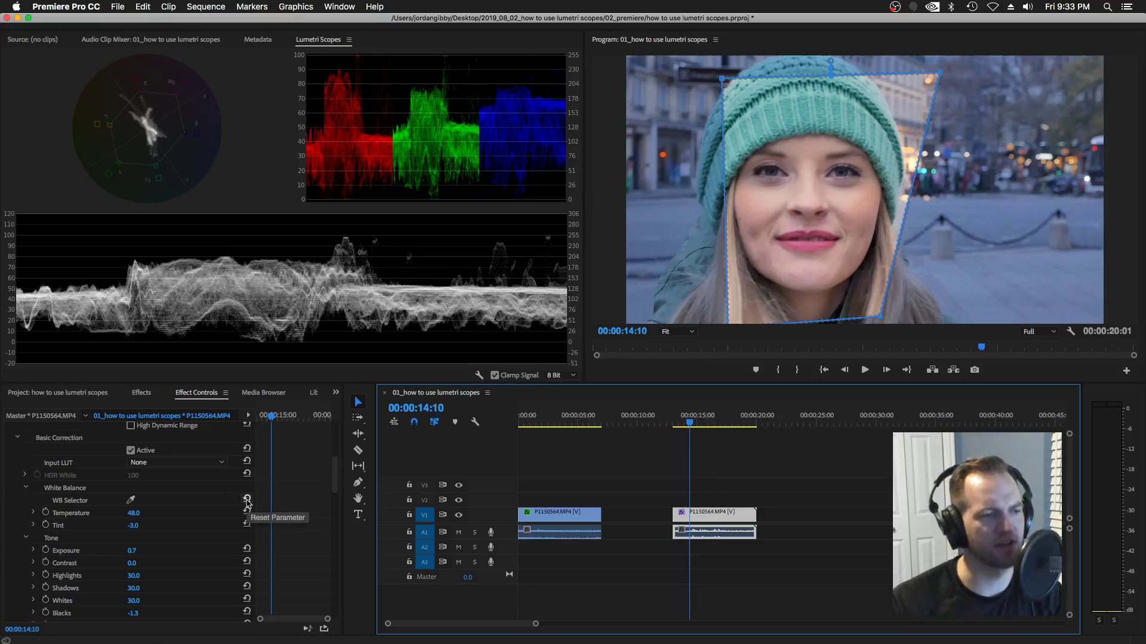
Delete the mask from the second clip's Lumetri Color effect.
scroll(305, 507, "up", 5)
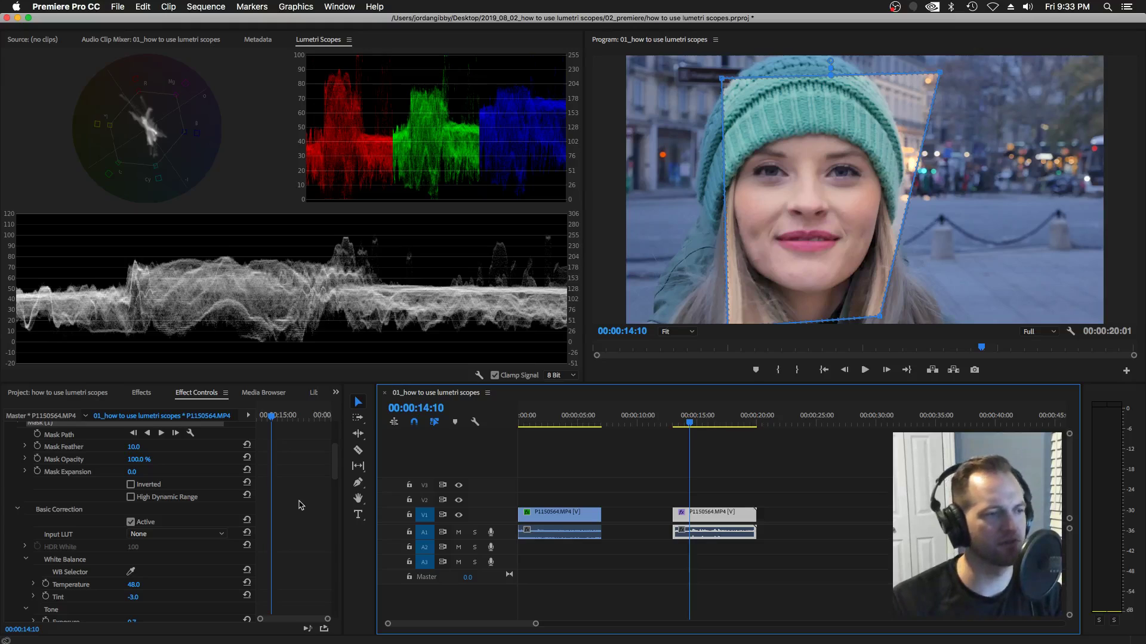
scroll(300, 506, "up", 1)
left_click(33, 436)
key("Delete")
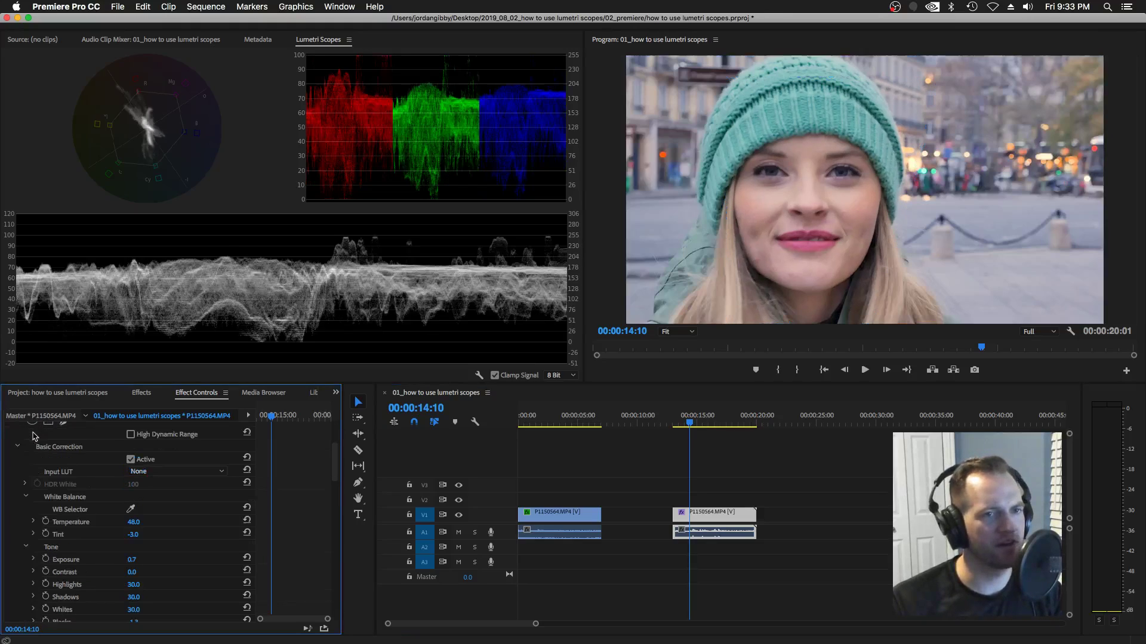
Close the gap between the two clips on the timeline and mute audio track A1.
left_click(650, 527)
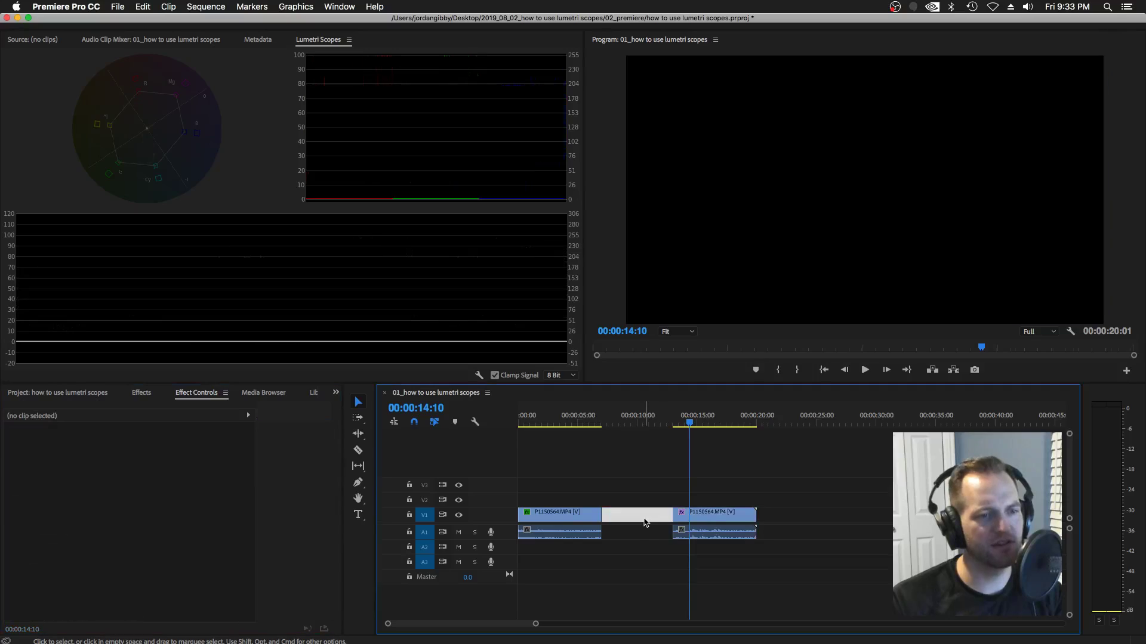
key("Delete")
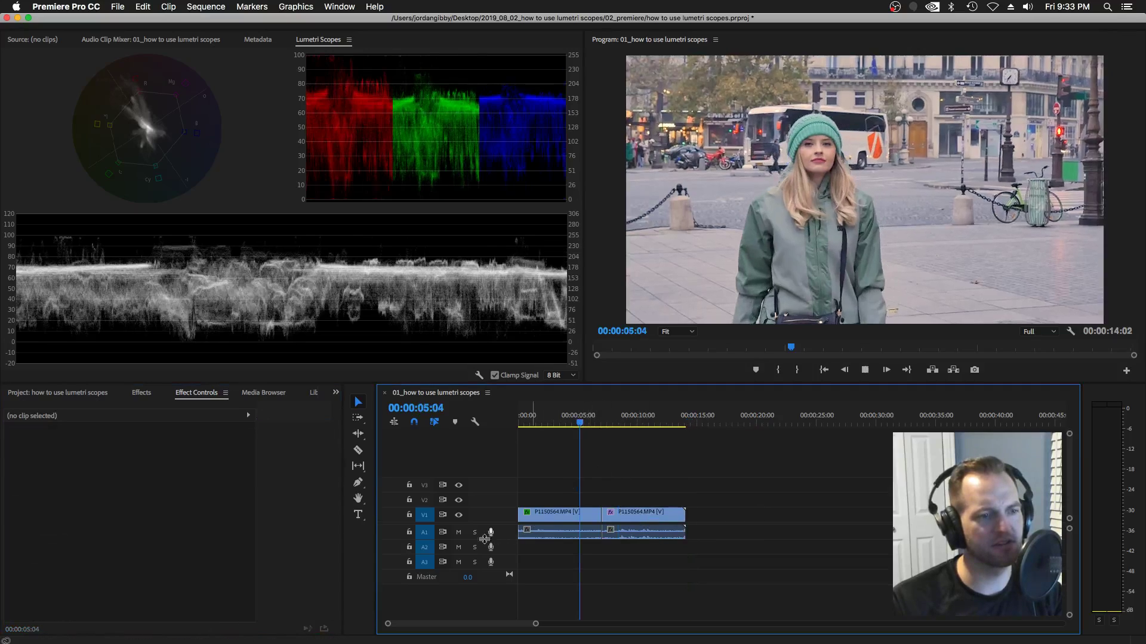
left_click(458, 531)
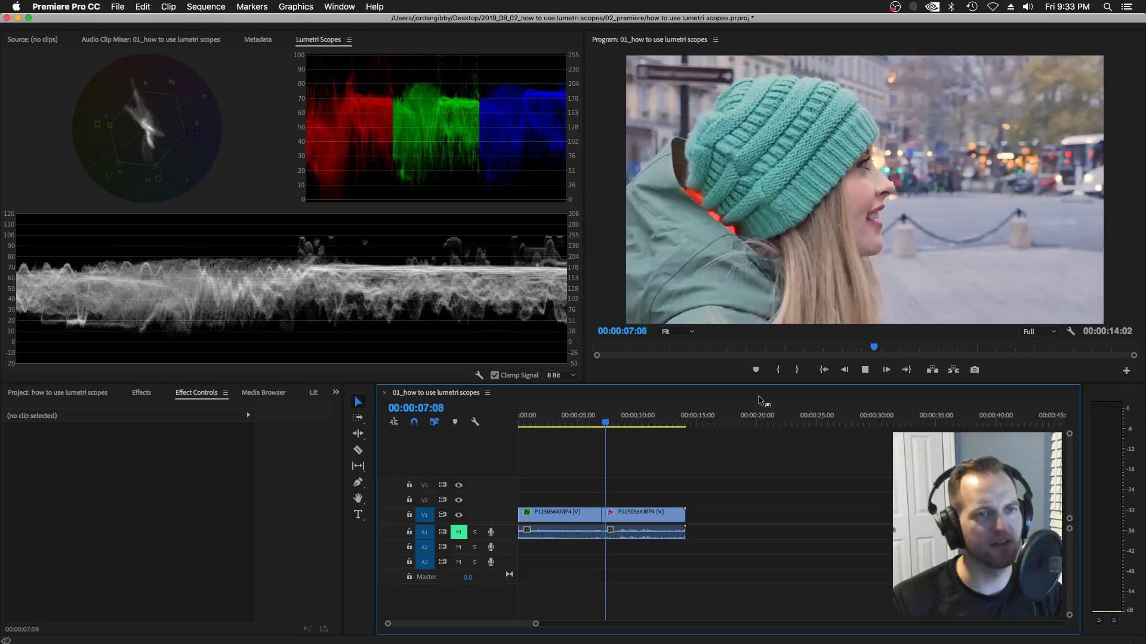
Play back across the cut between the two clips and examine how well their corrected colors match.
key("space")
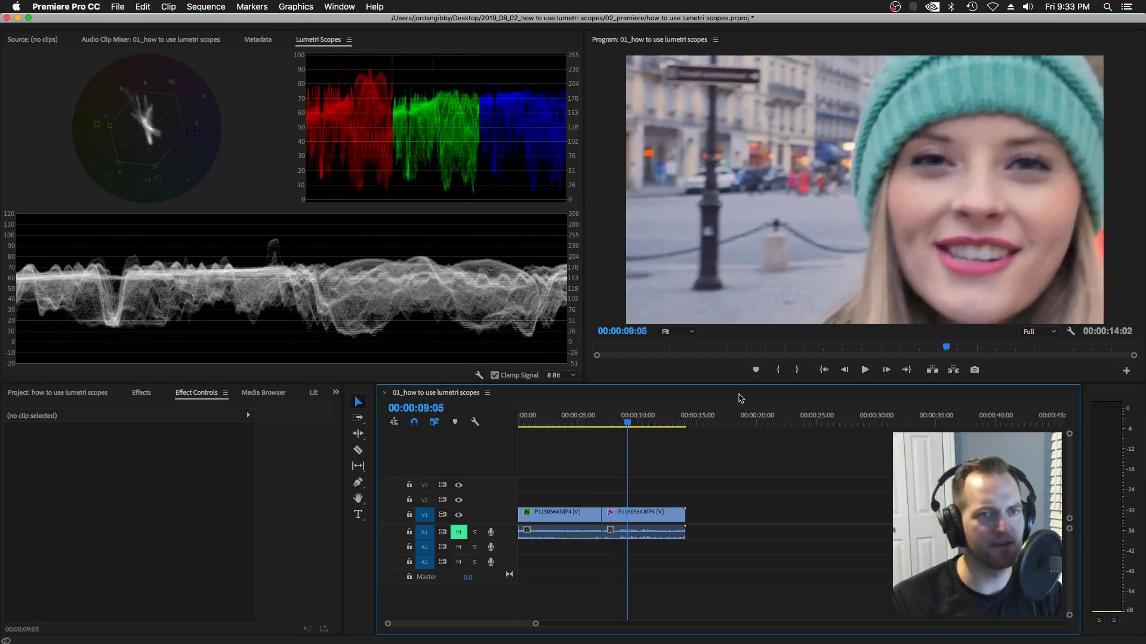
left_click_drag(634, 424, 589, 428)
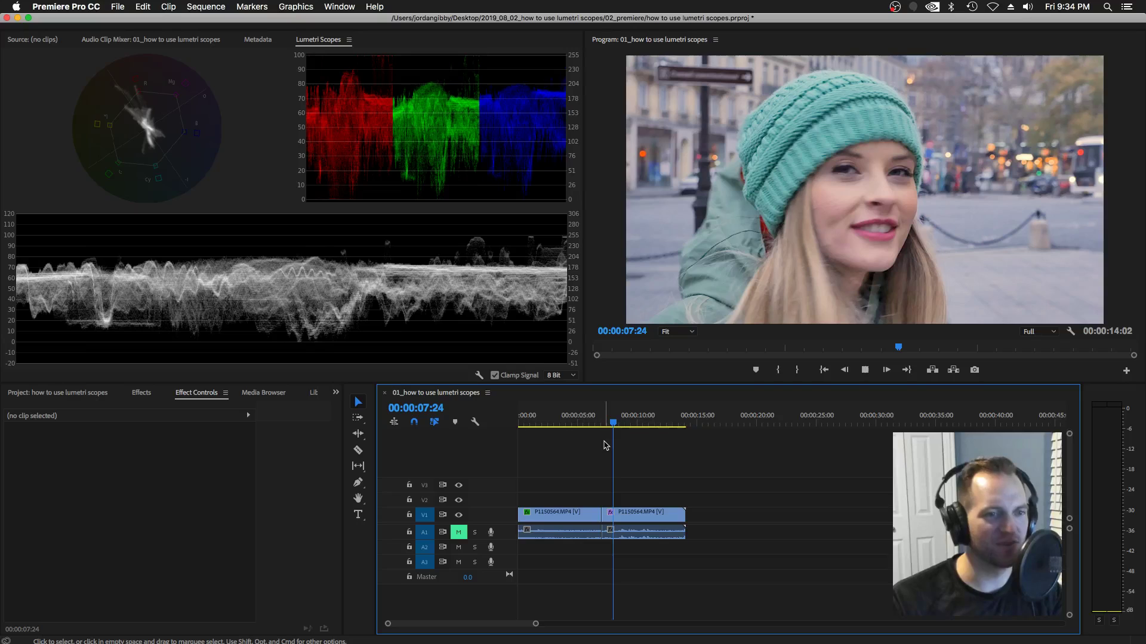
key("space")
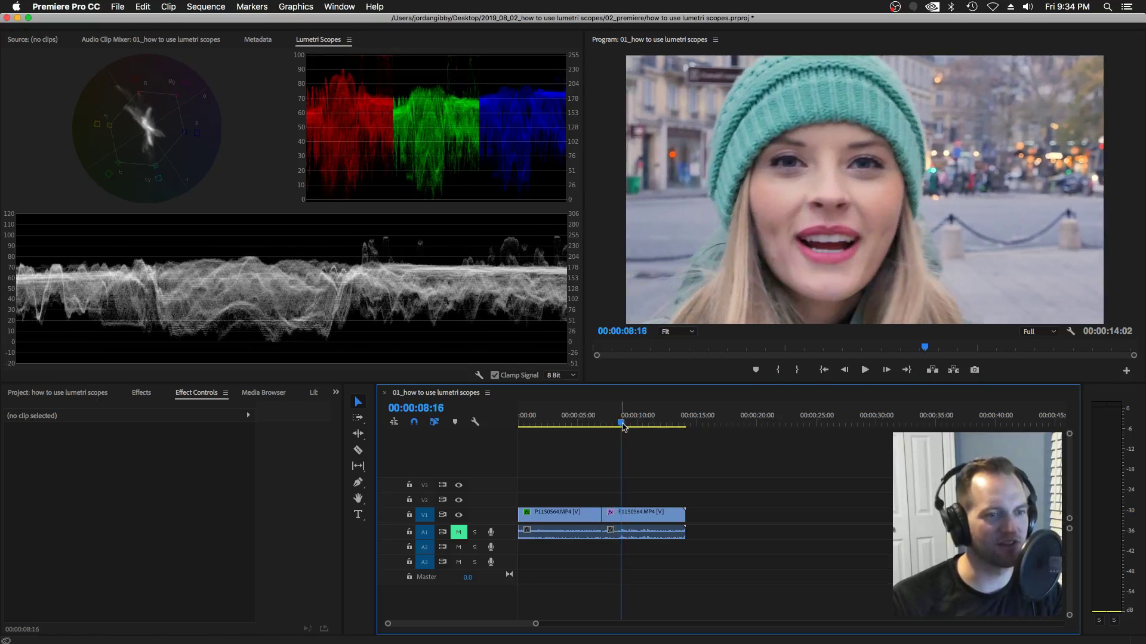
Scrub back through the second clip and replay the cut from the first clip to recheck their color match.
left_click(619, 424)
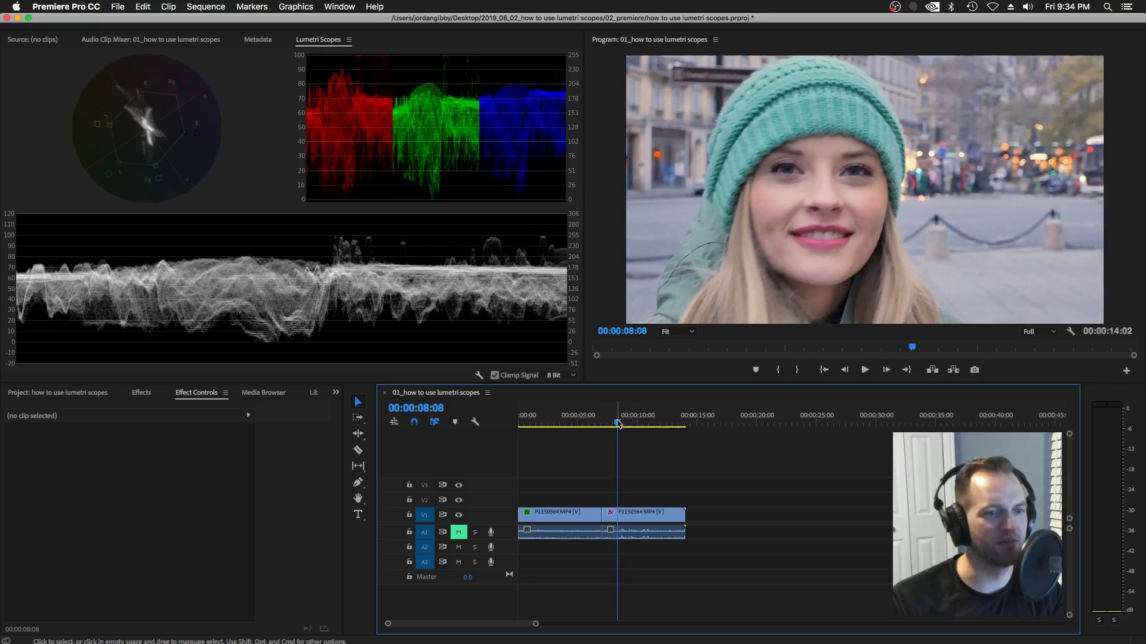
left_click(616, 426)
left_click_drag(616, 426, 615, 426)
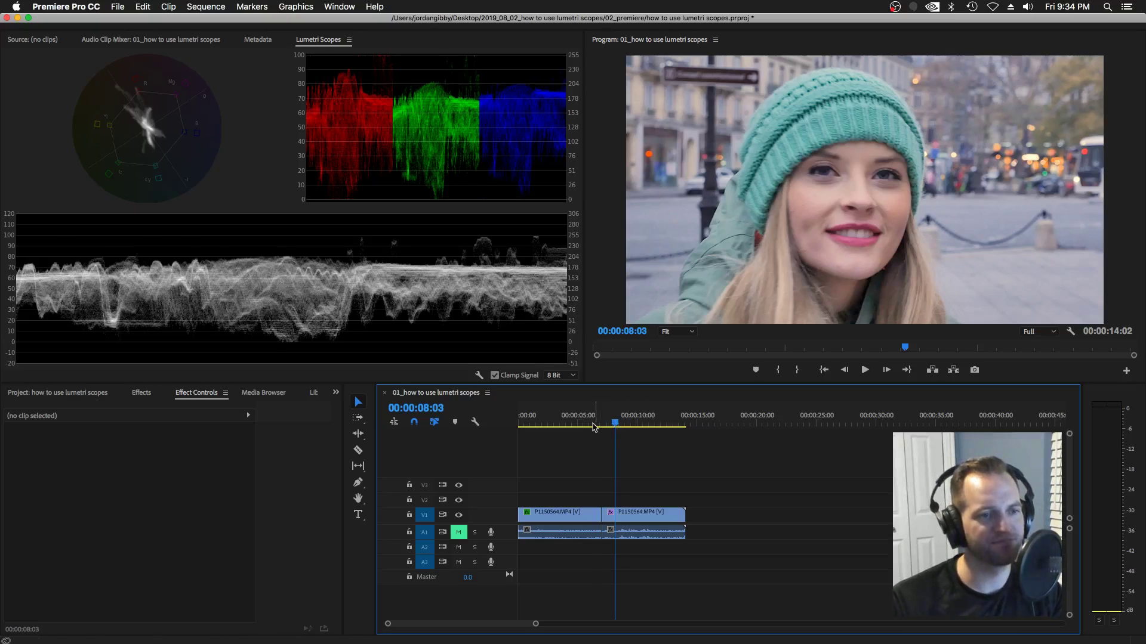
left_click(589, 415)
key("space")
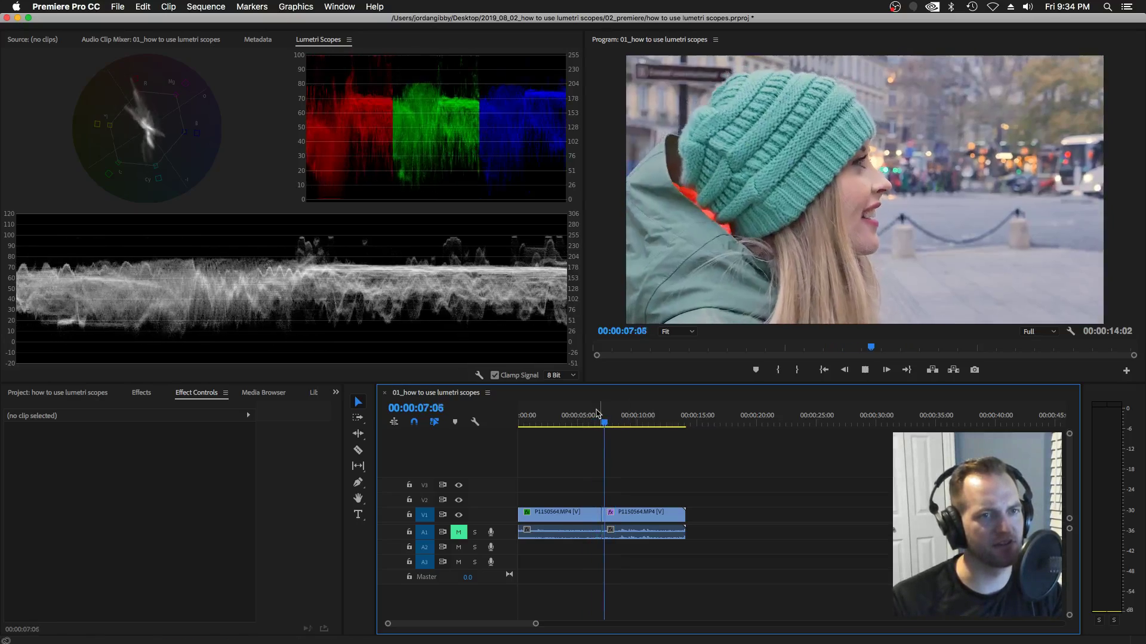
key("space")
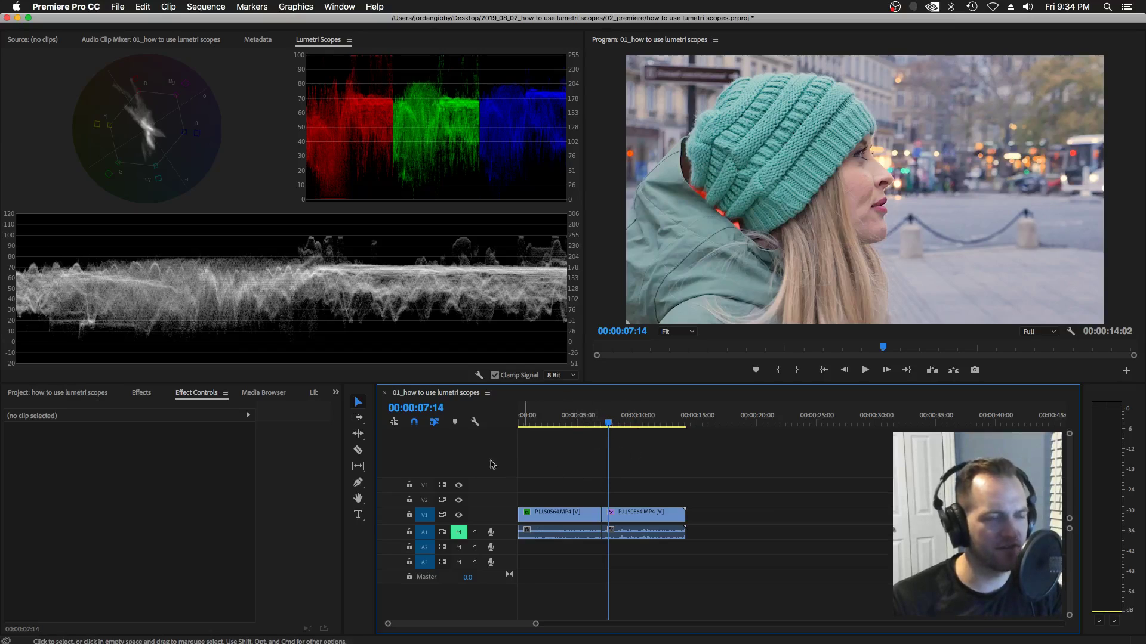
Switch to the Stickies outline and review its Color Correction steps and Color Grading notes on adjustment layers and loose rules.
left_click(81, 395)
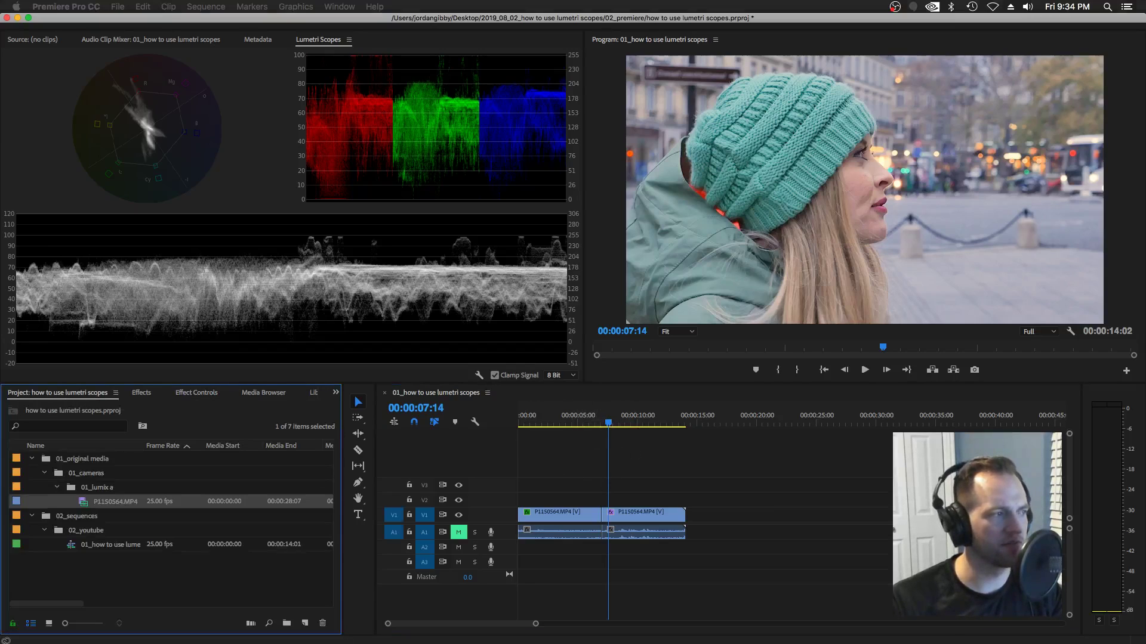
key("super+Tab")
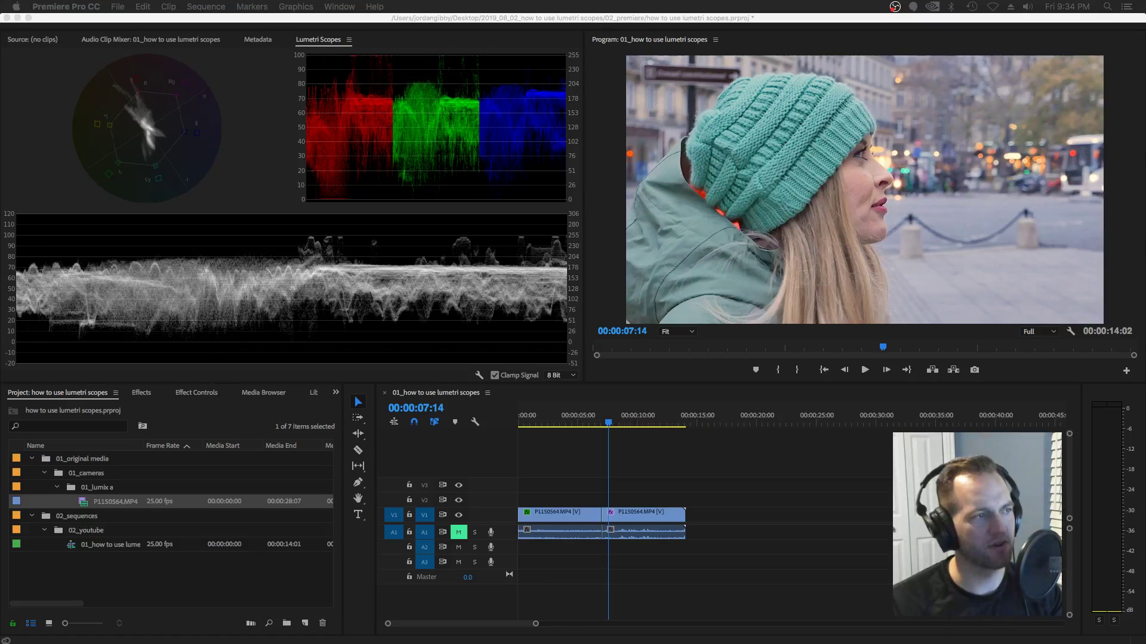
key("super+Tab")
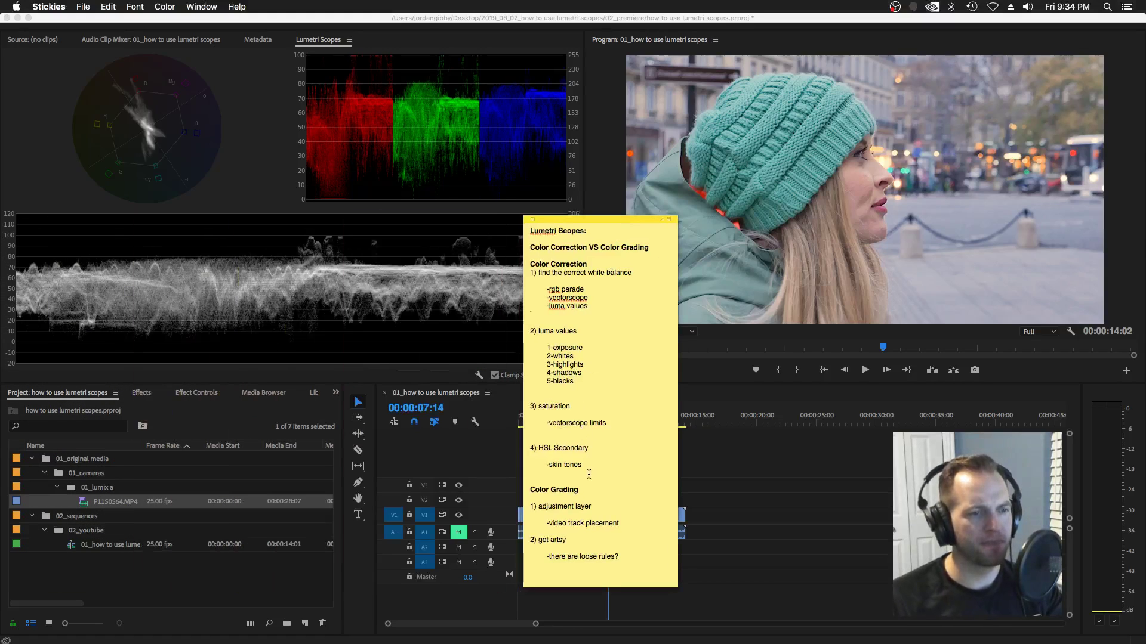
double_click(566, 493)
left_click(541, 261)
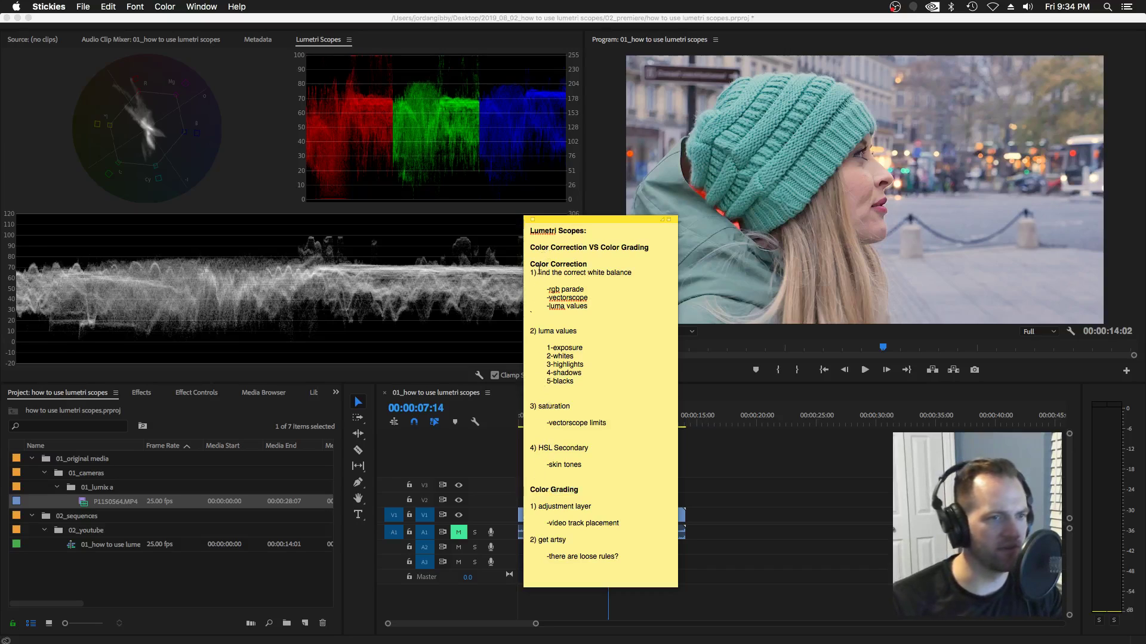
left_click_drag(541, 272, 629, 475)
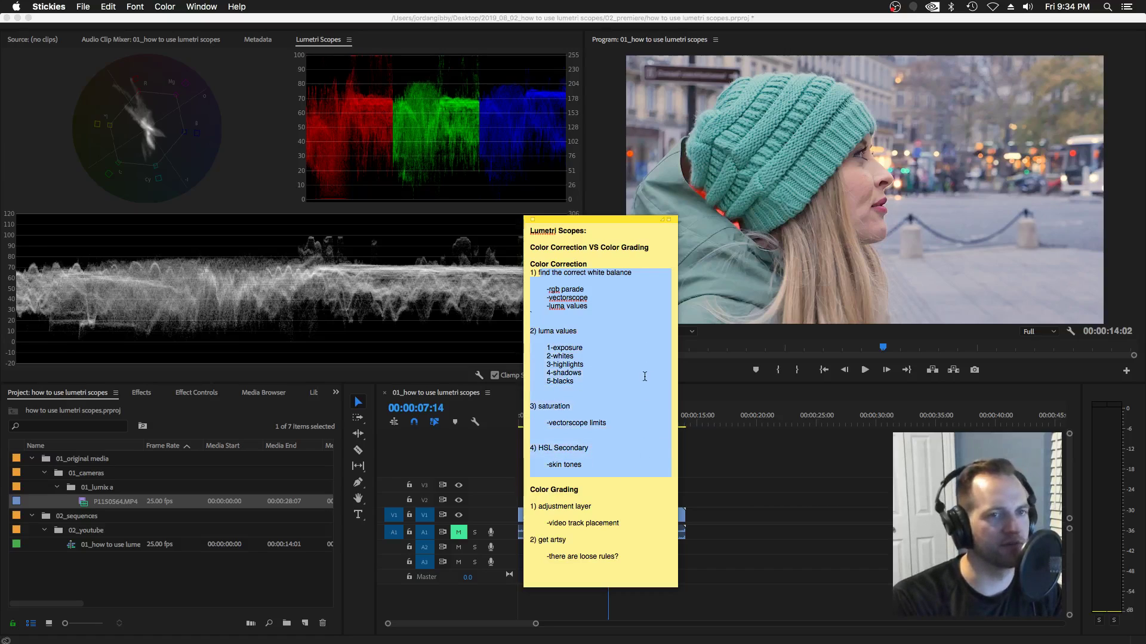
left_click(557, 491)
left_click_drag(538, 507, 612, 534)
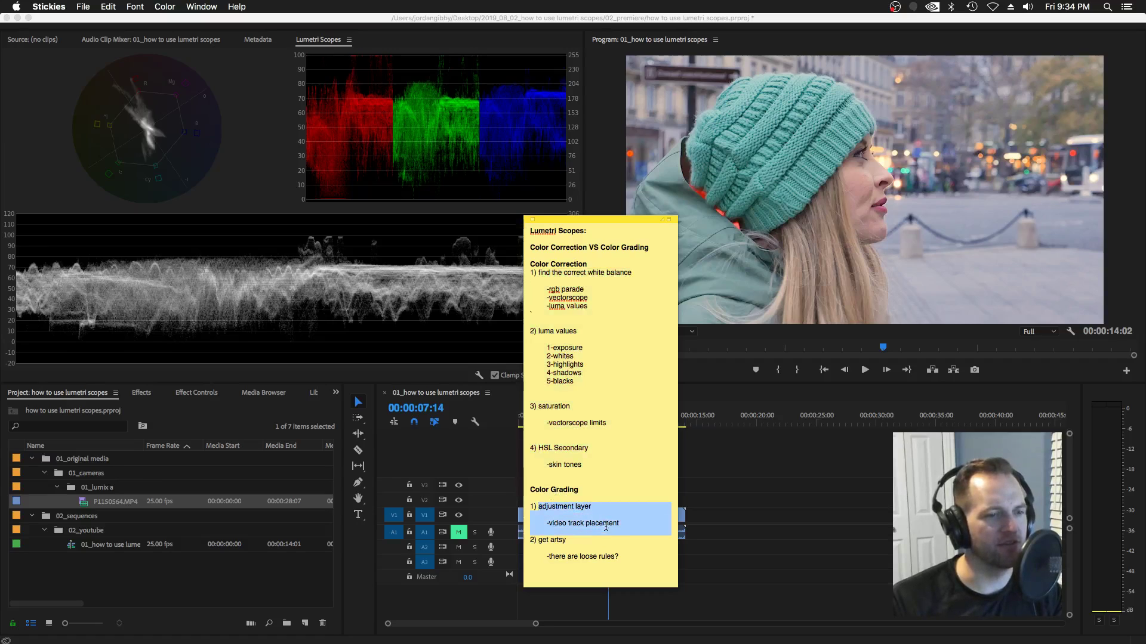
left_click(605, 523)
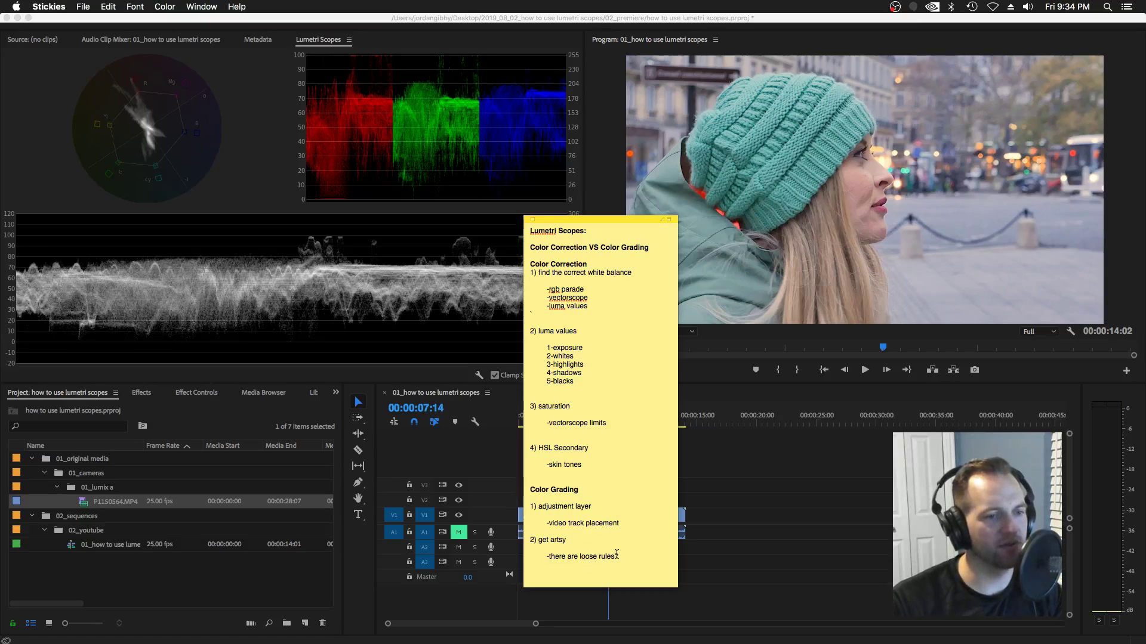
left_click_drag(618, 556, 552, 559)
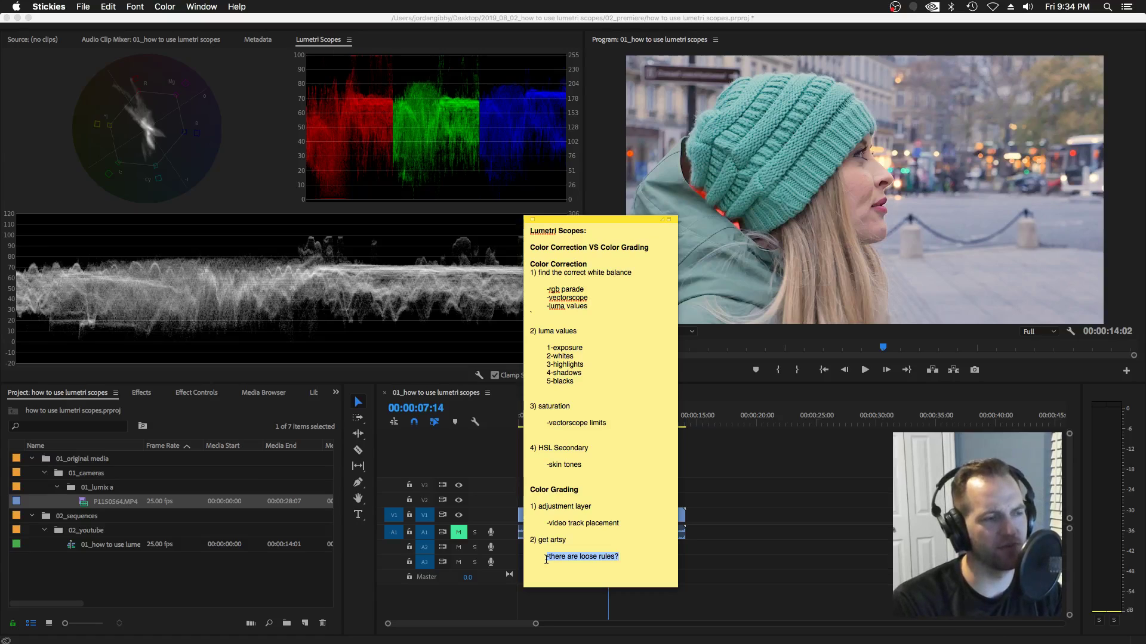
left_click(845, 549)
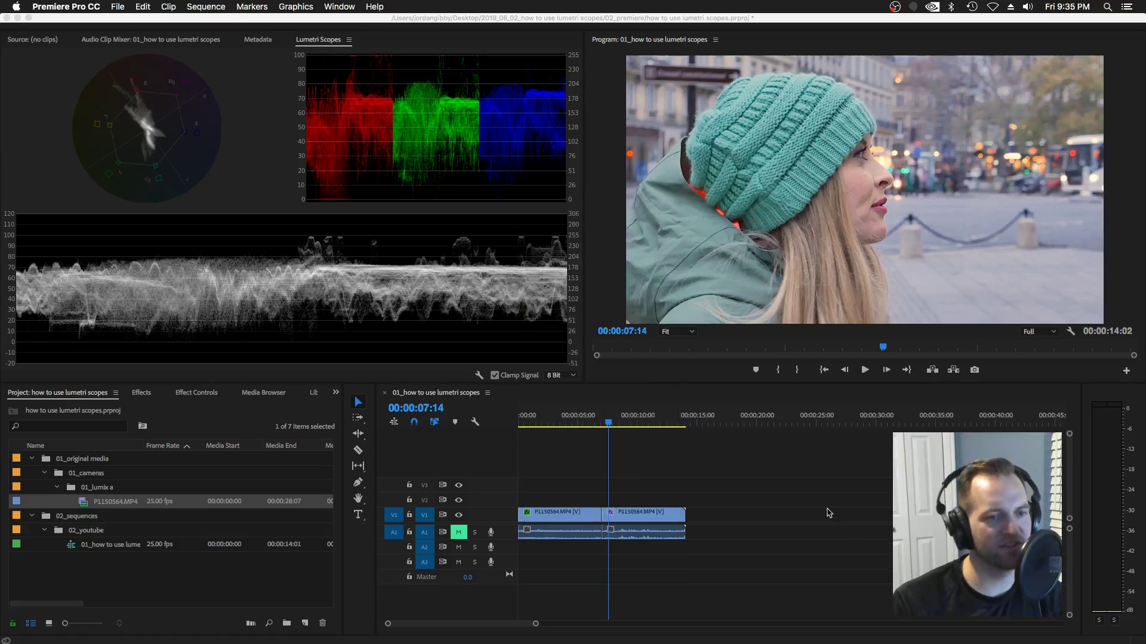
Create a 1920 x 1080, 25 fps adjustment layer and place it on track V3 so it spans both clips.
left_click(229, 575)
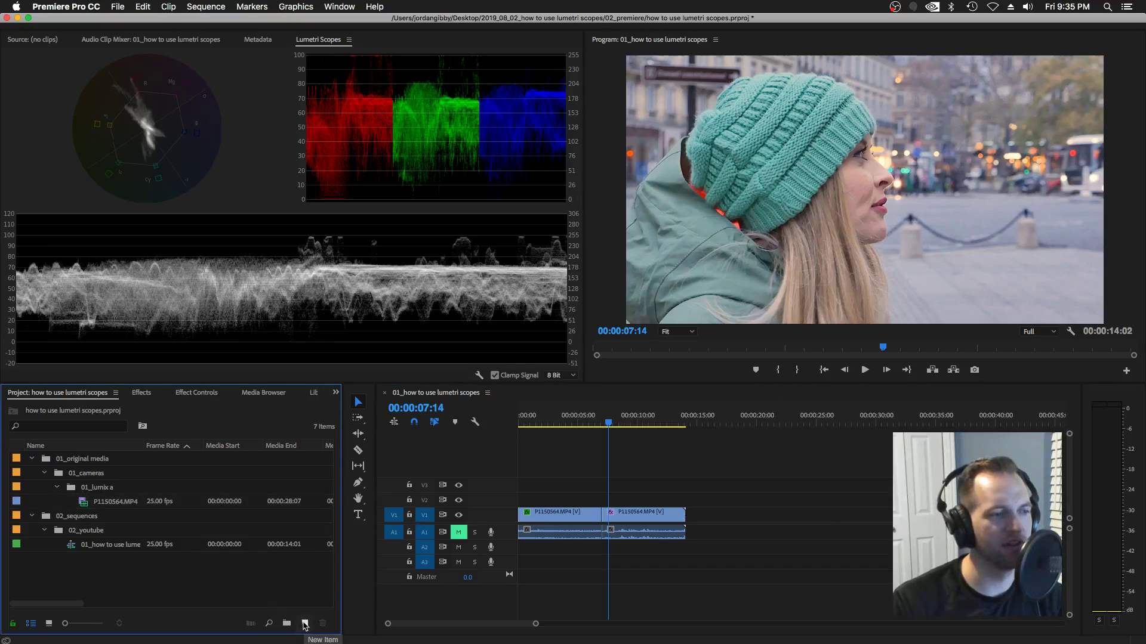
left_click(304, 623)
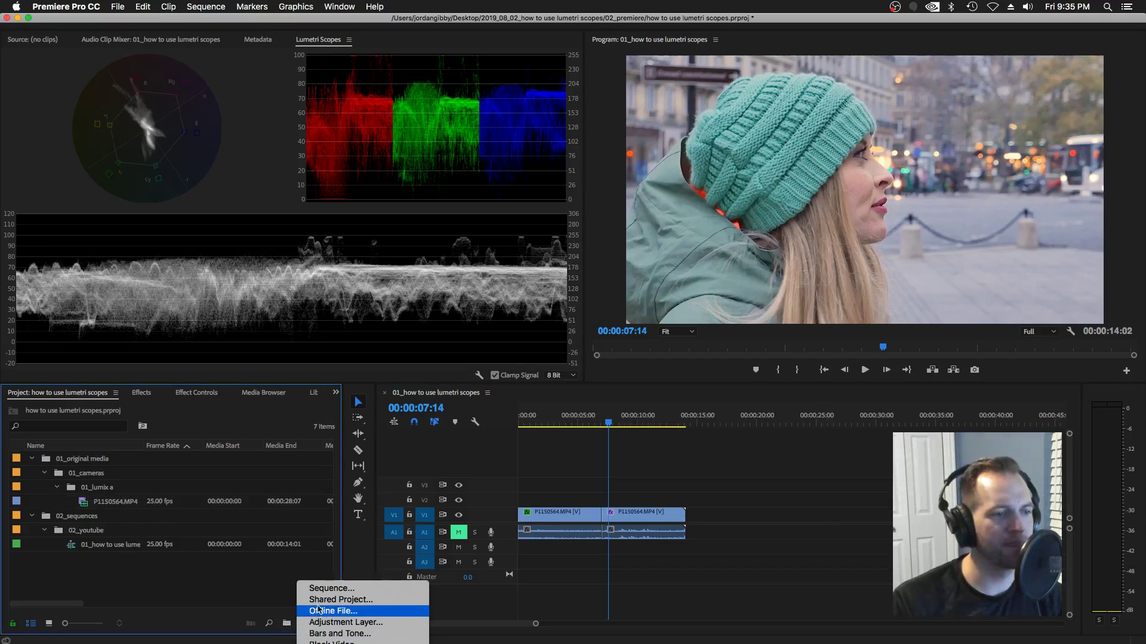
left_click(332, 624)
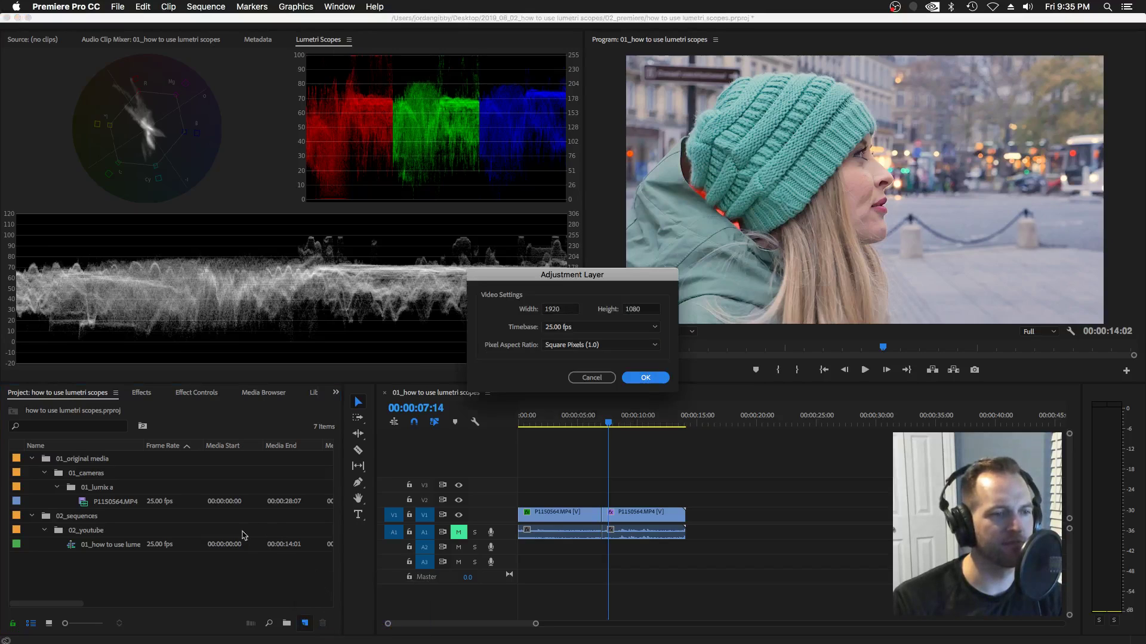
left_click(638, 380)
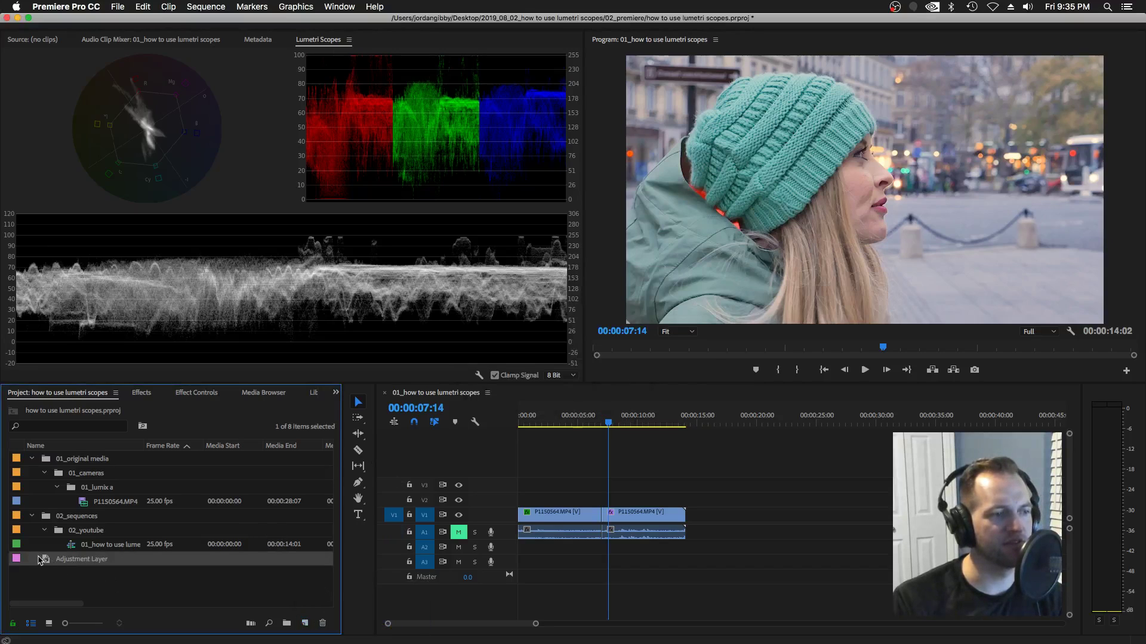
left_click_drag(39, 560, 518, 484)
left_click_drag(601, 484, 685, 485)
Park the playhead on the first clip at 00:00:05:18 and apply the Lumetri Color effect to the adjustment layer.
left_click(609, 424)
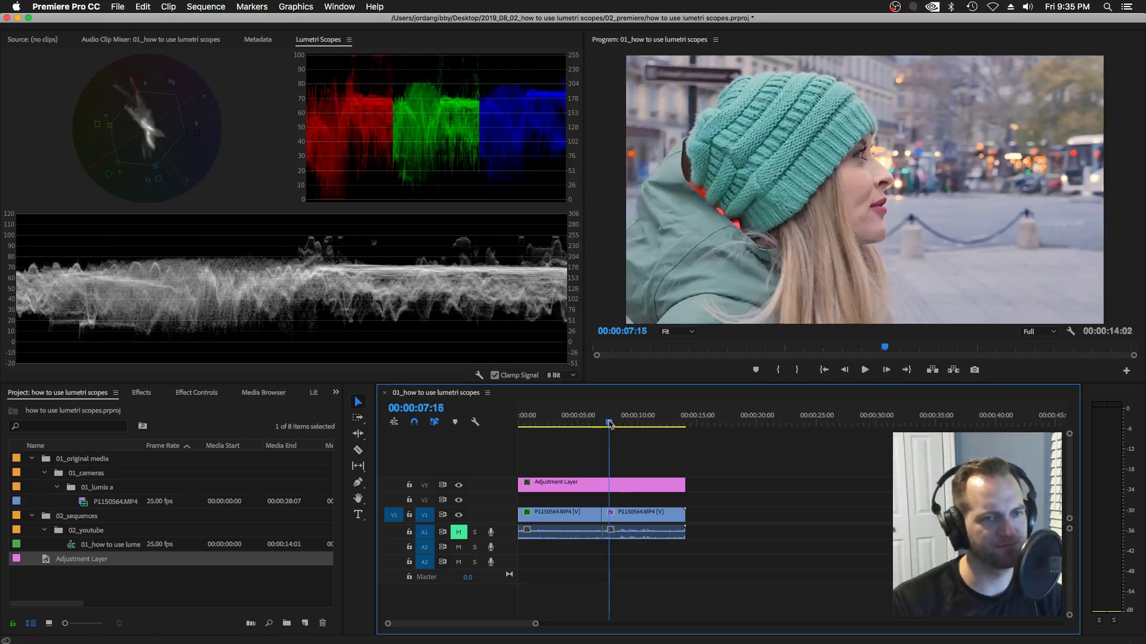
left_click_drag(609, 424, 586, 423)
key("shift+e")
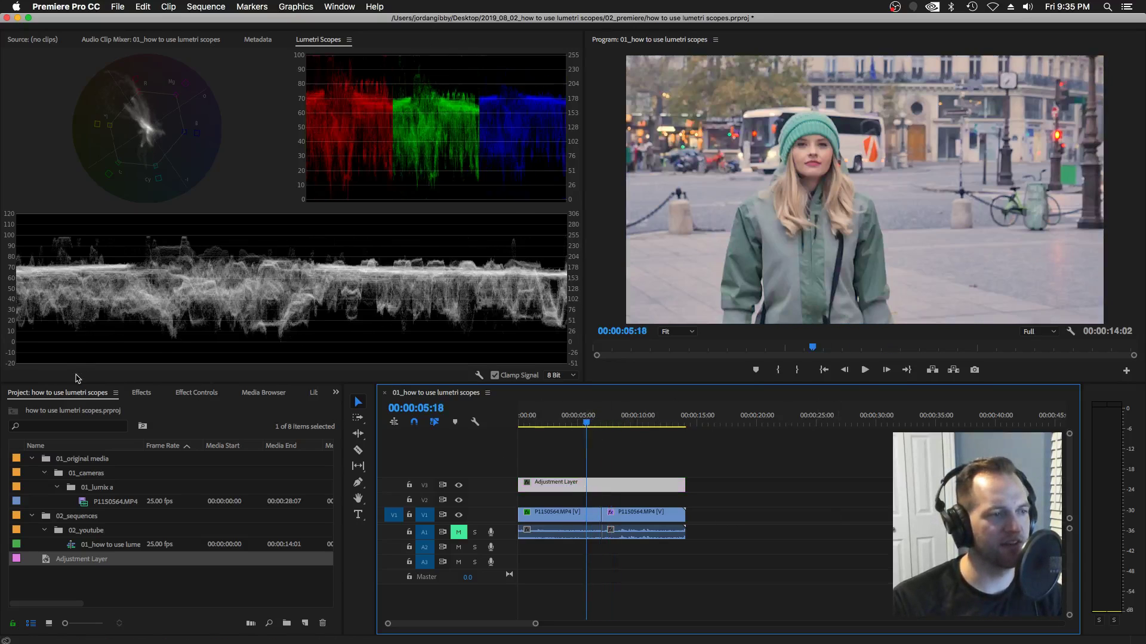
left_click(138, 394)
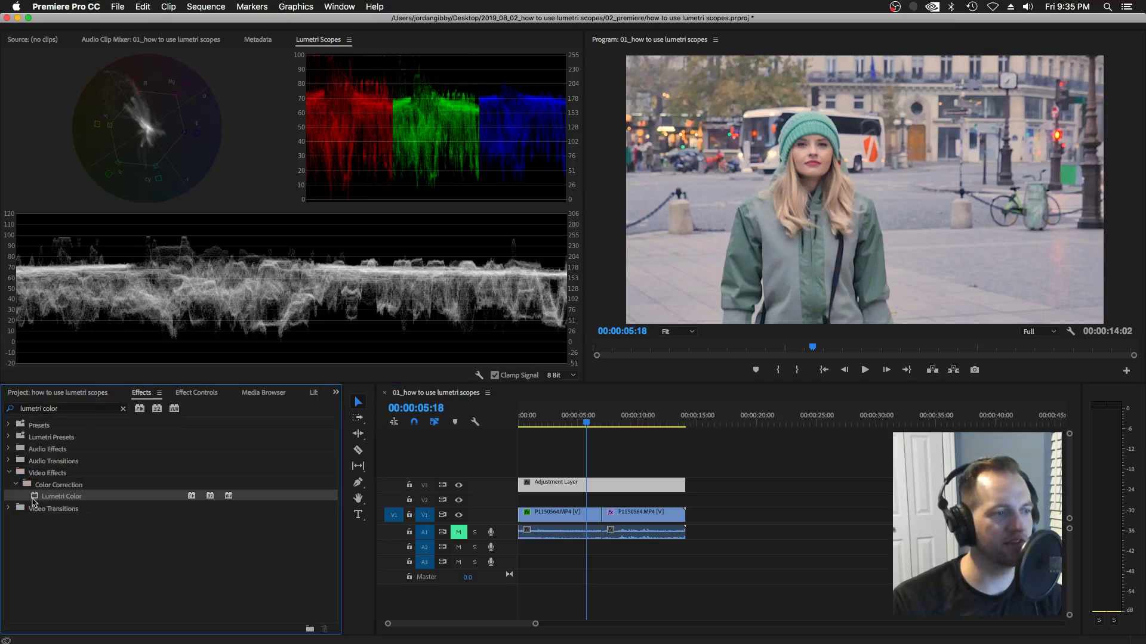
left_click_drag(34, 503, 577, 486)
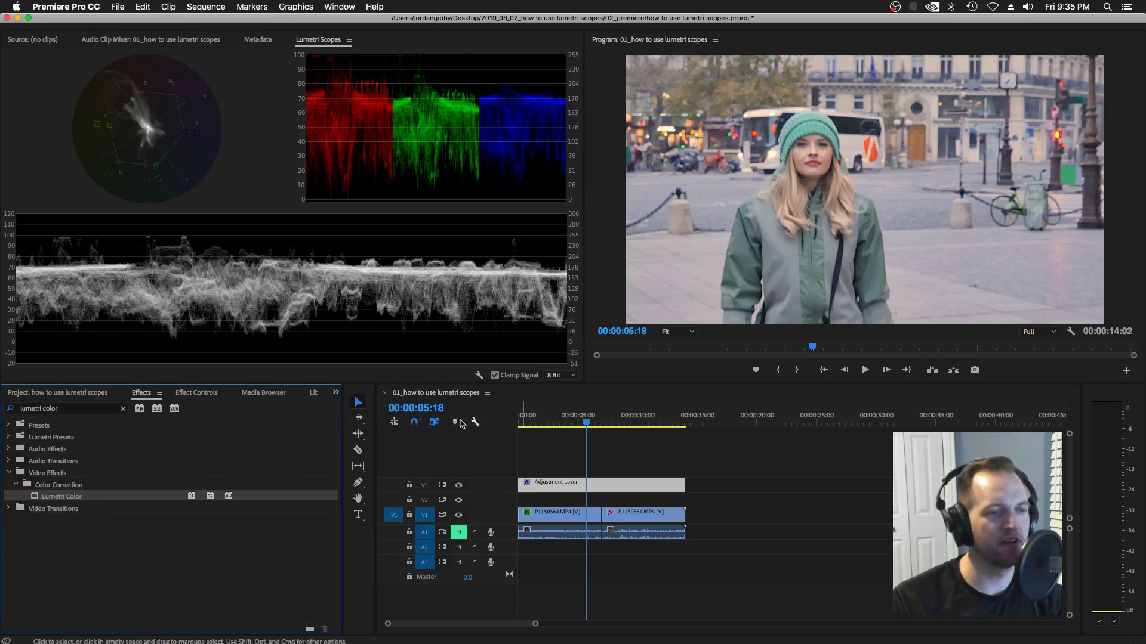
left_click(100, 393)
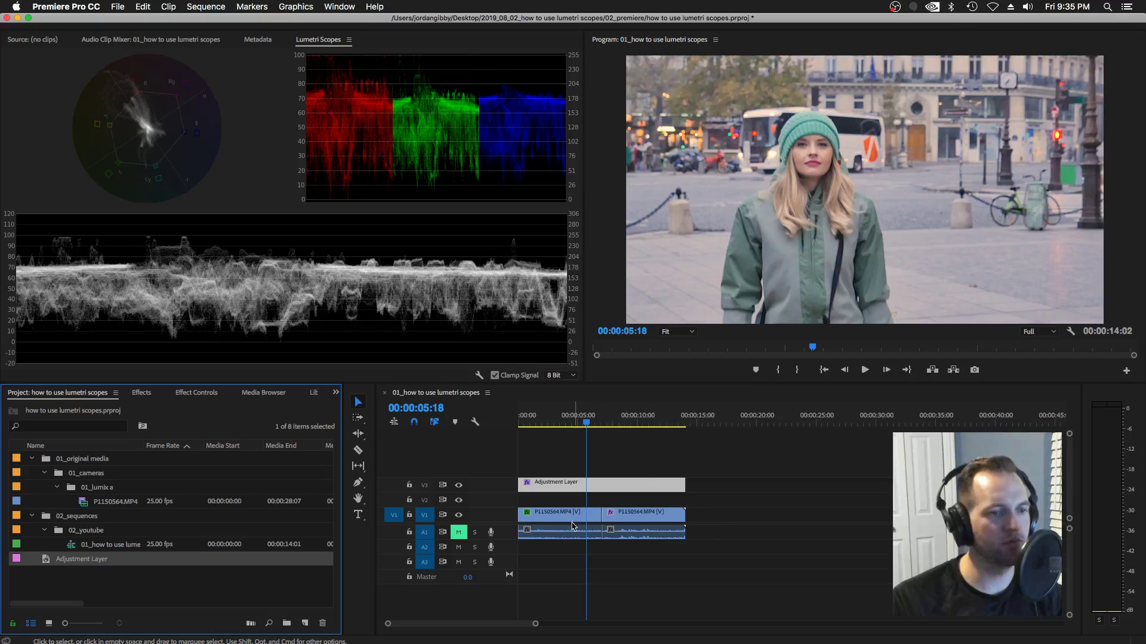
left_click(572, 525)
left_click(604, 514)
left_click(576, 518)
left_click(587, 488)
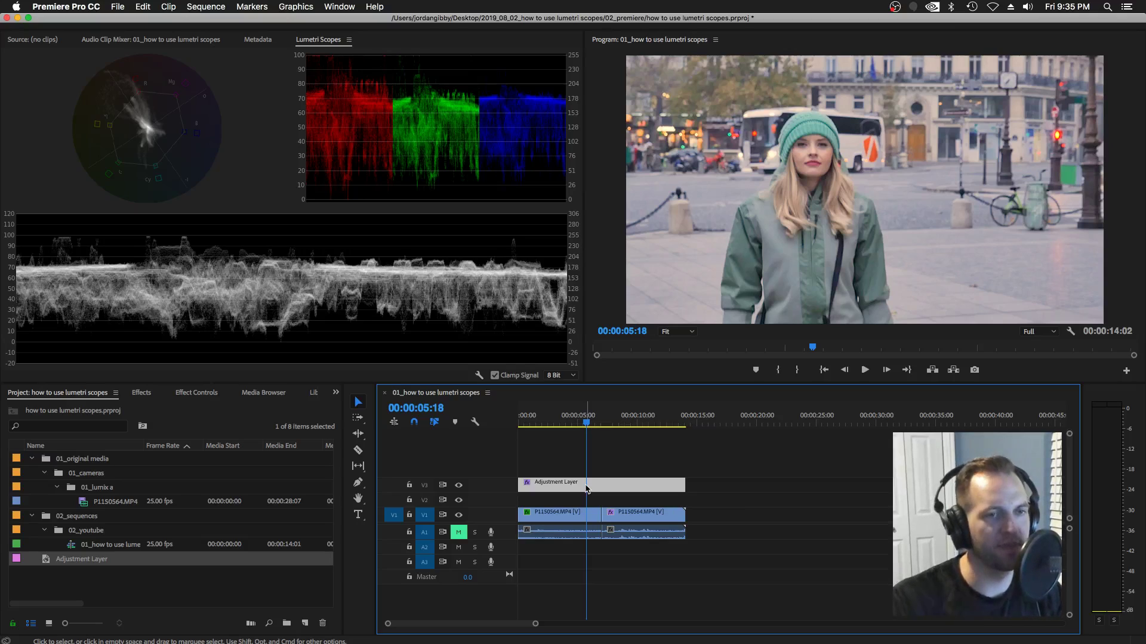
left_click(578, 514)
left_click(659, 515)
left_click(584, 514)
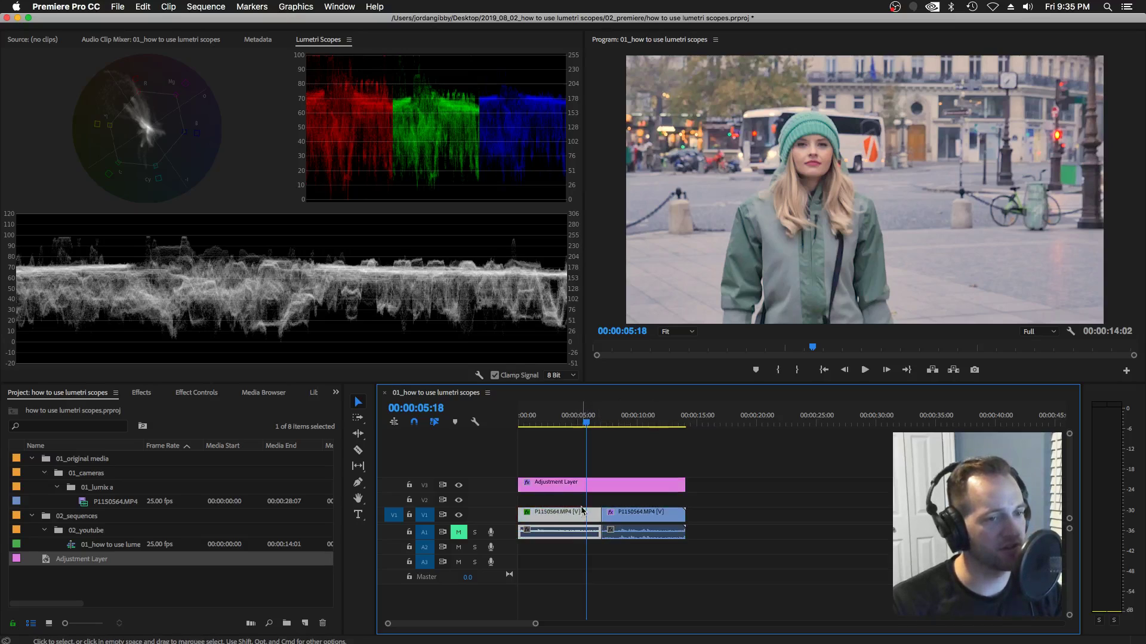
In the adjustment layer's Lumetri Creative settings, set Faded Film to 65, Vibrance to -17 and Saturation to 108, and reduce Sharpen below zero.
left_click(581, 486)
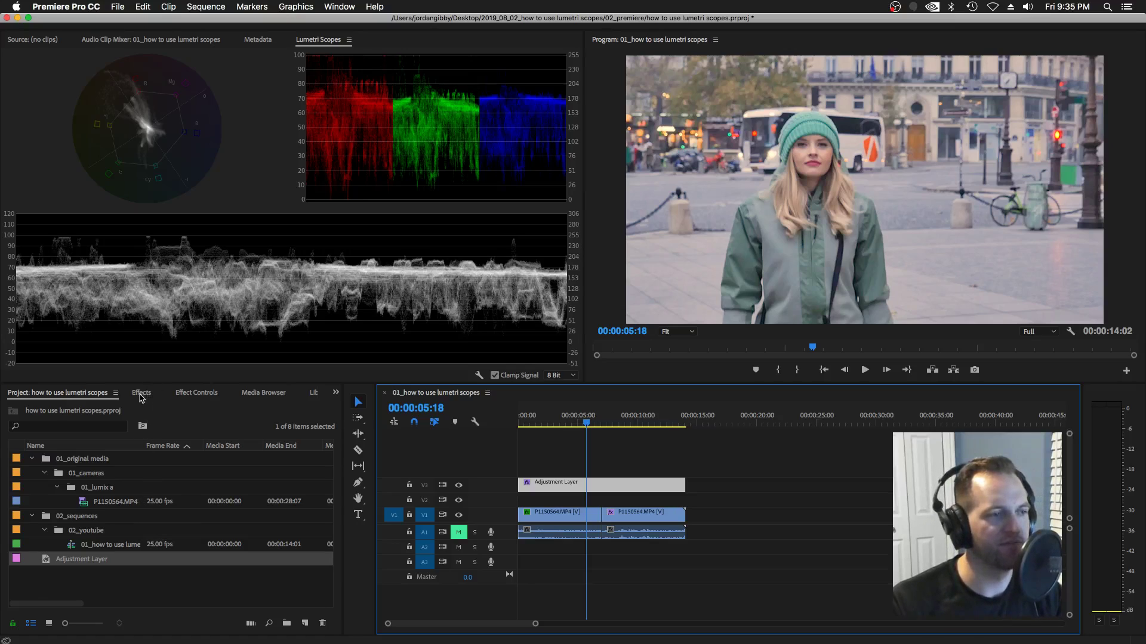
left_click(141, 397)
left_click(128, 398)
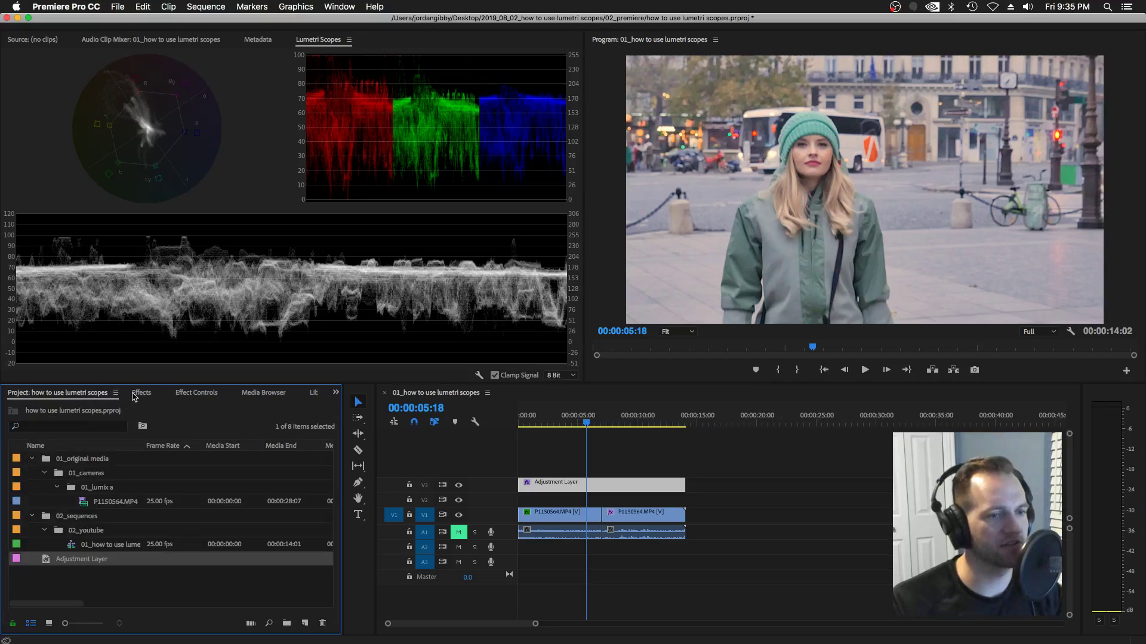
left_click(134, 398)
left_click(215, 399)
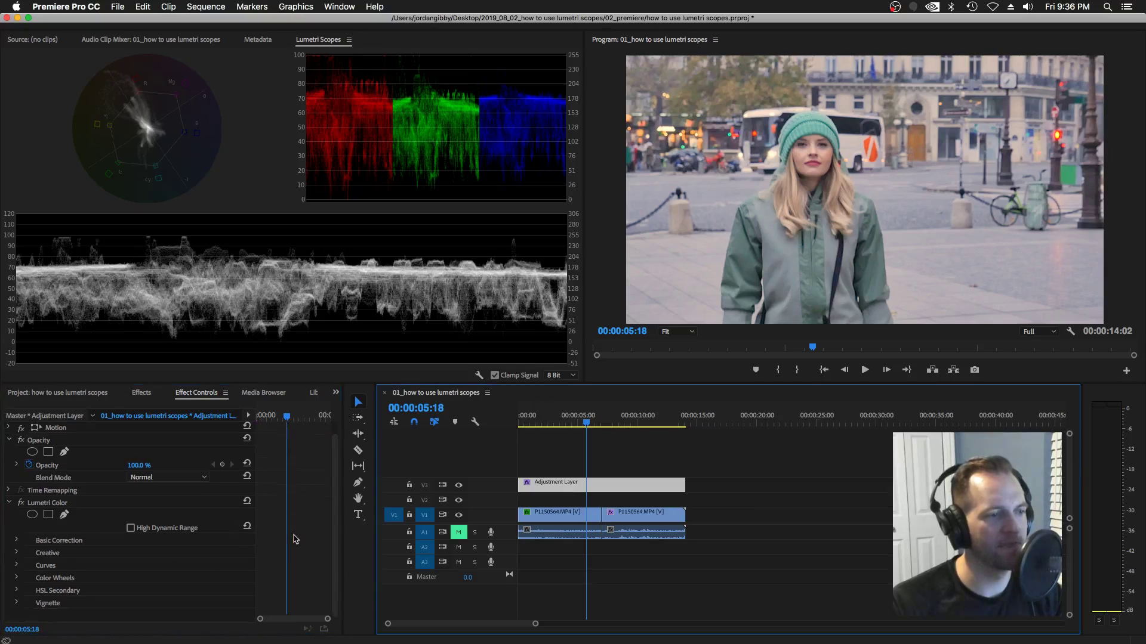
scroll(293, 540, "down", 1)
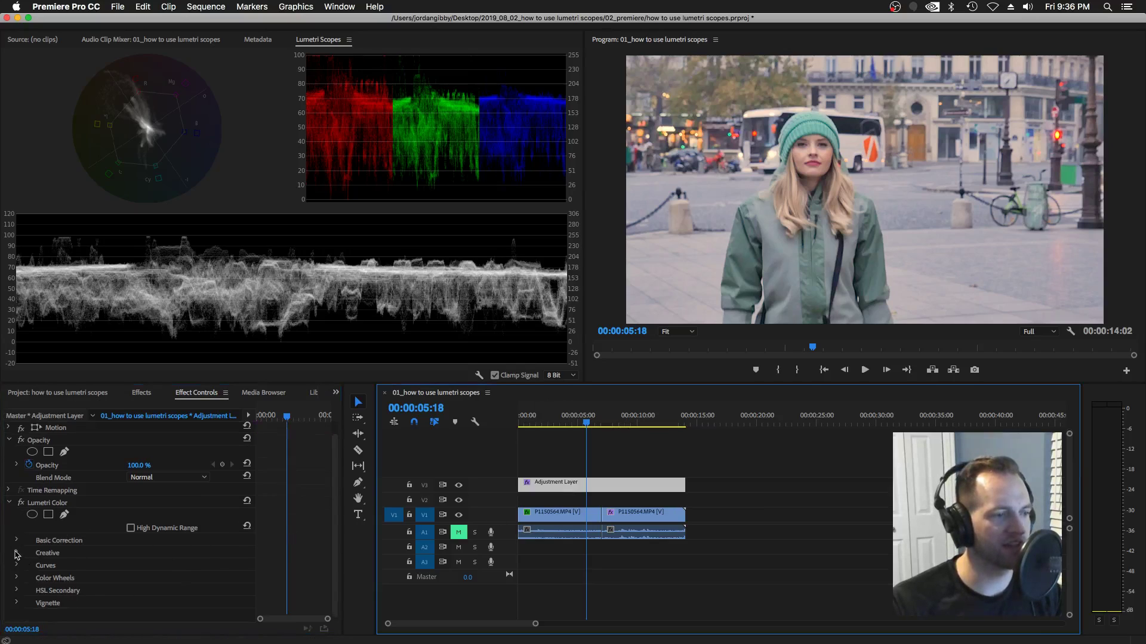
left_click(17, 553)
scroll(306, 567, "down", 3)
scroll(306, 567, "down", 3)
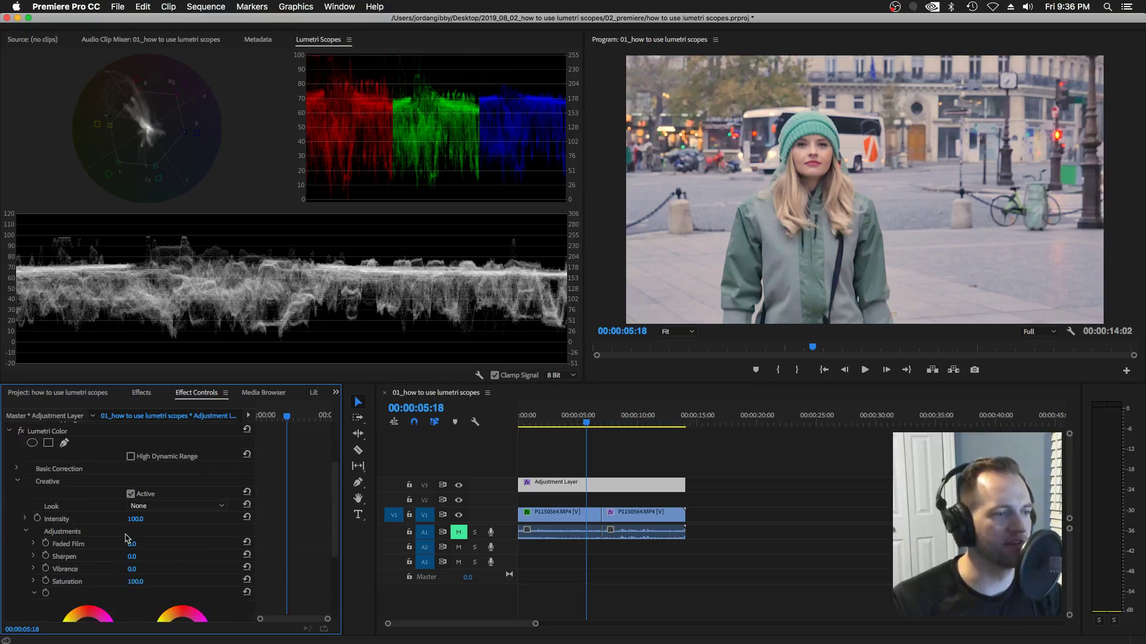
scroll(277, 541, "down", 5)
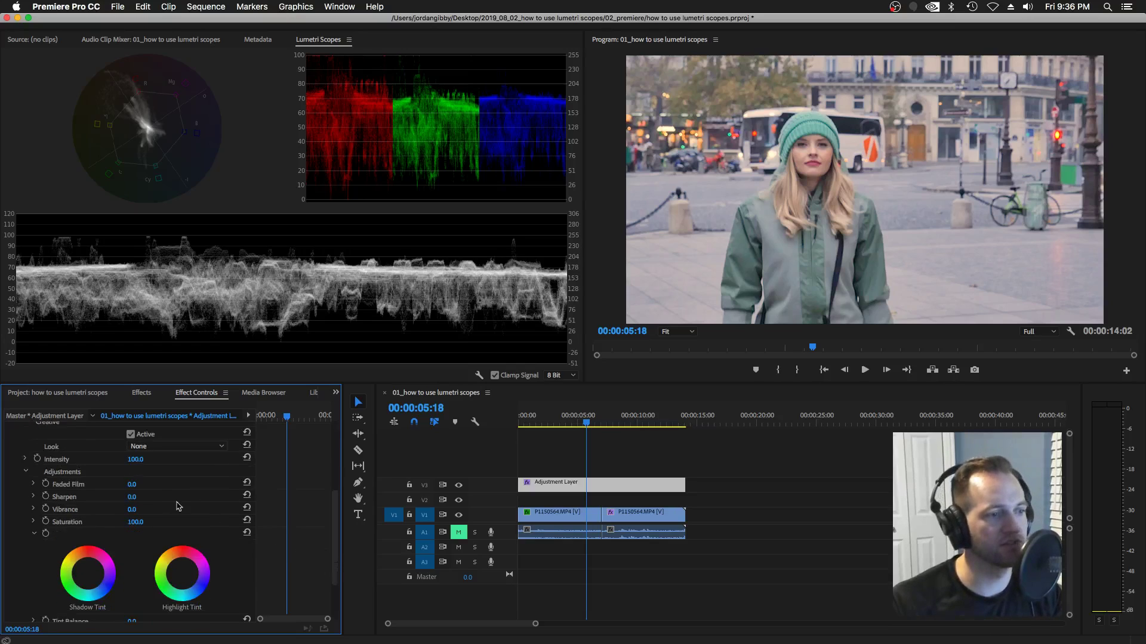
left_click_drag(132, 497, 148, 520)
Tint the adjustment layer's highlights slightly toward green-cyan and its shadows toward blue-violet.
left_click_drag(185, 572, 182, 580)
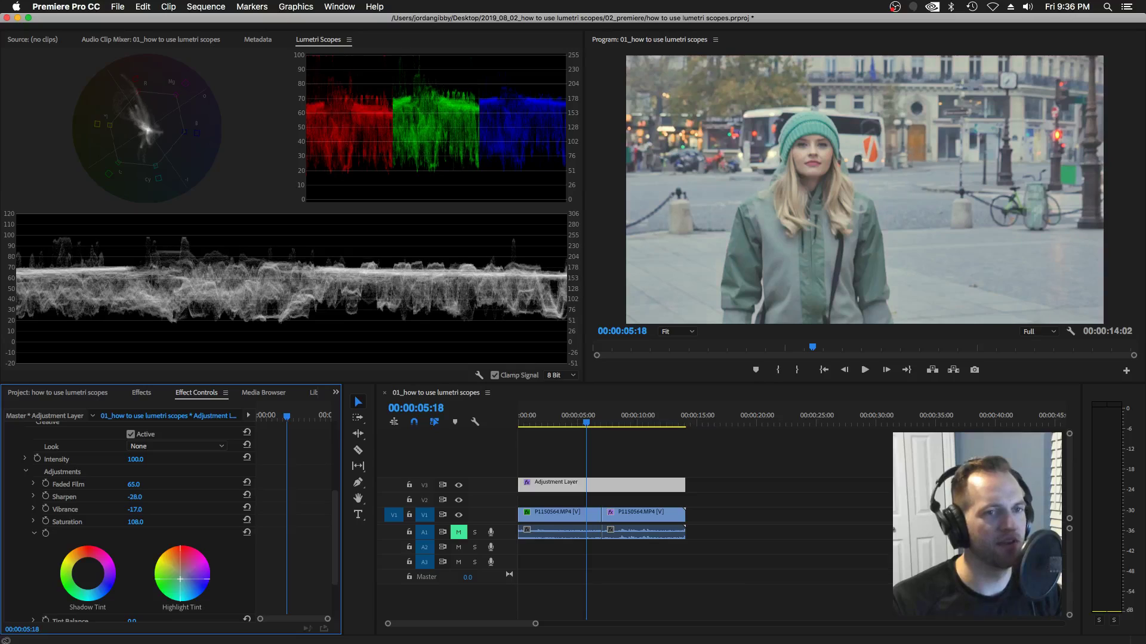
left_click_drag(103, 574, 98, 574)
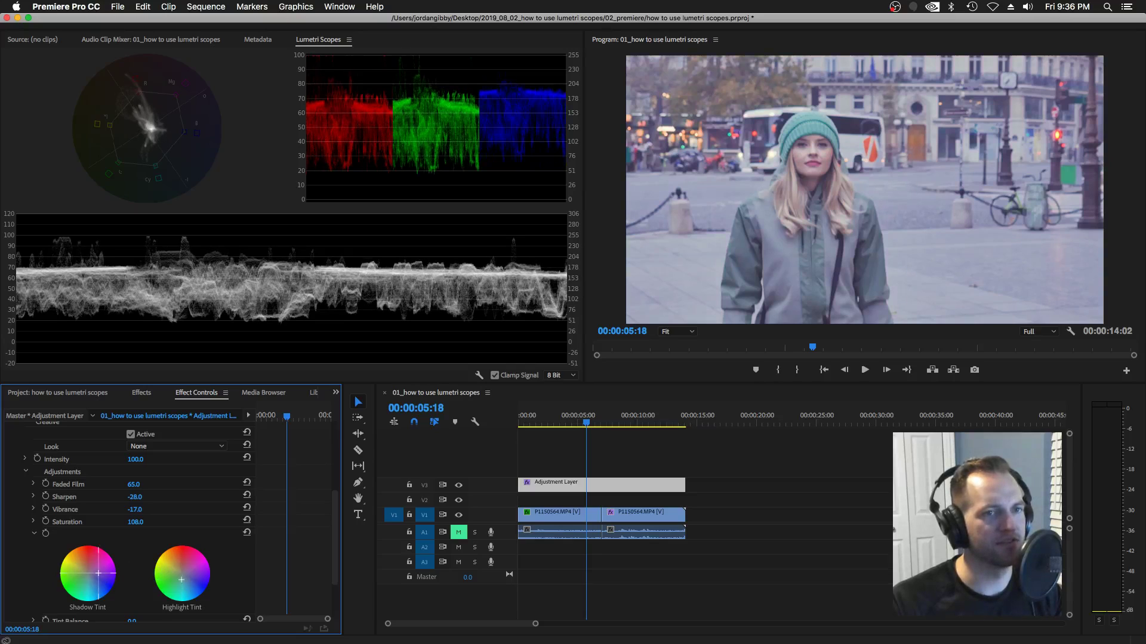
In the adjustment layer's RGB Curves, pull the red curve down slightly and raise the blue curve slightly.
scroll(289, 578, "down", 5)
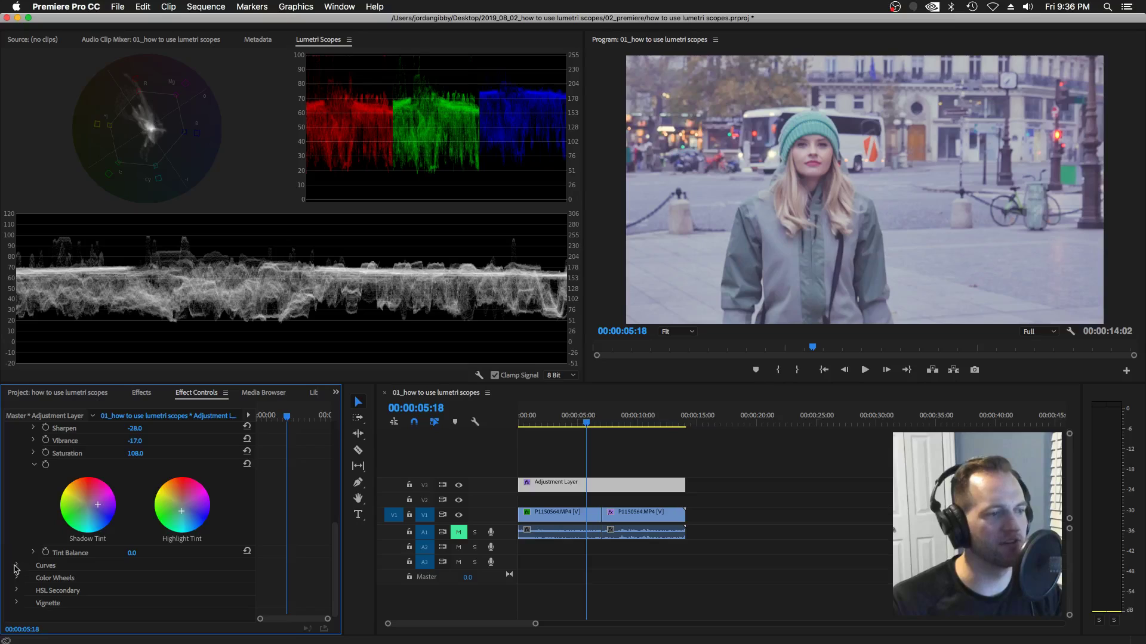
left_click(16, 569)
scroll(149, 514, "down", 8)
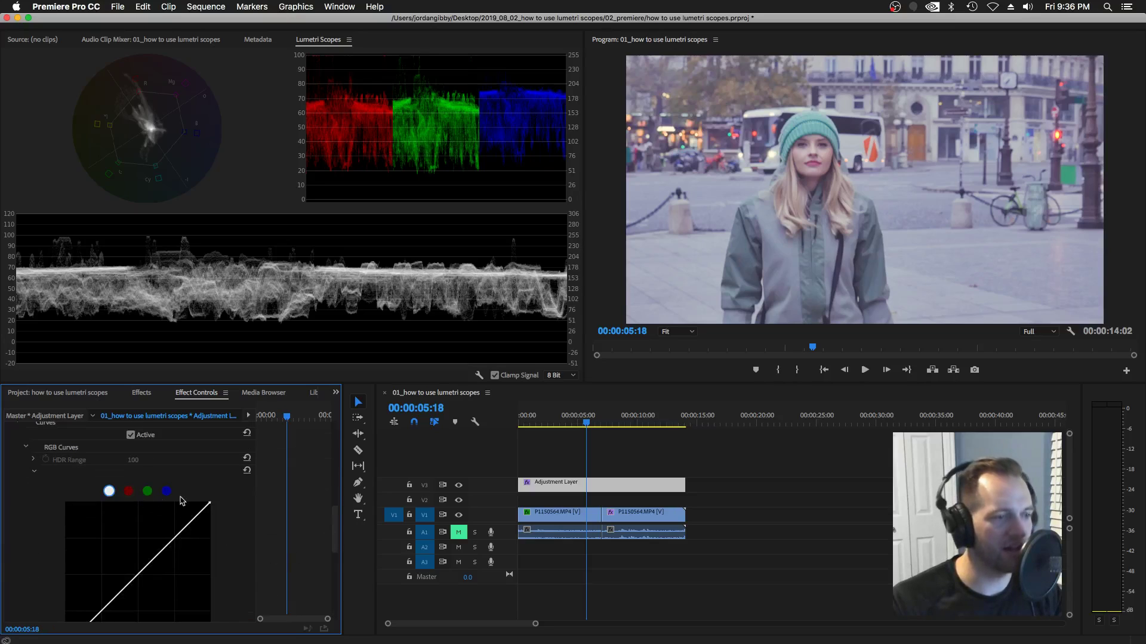
left_click(129, 492)
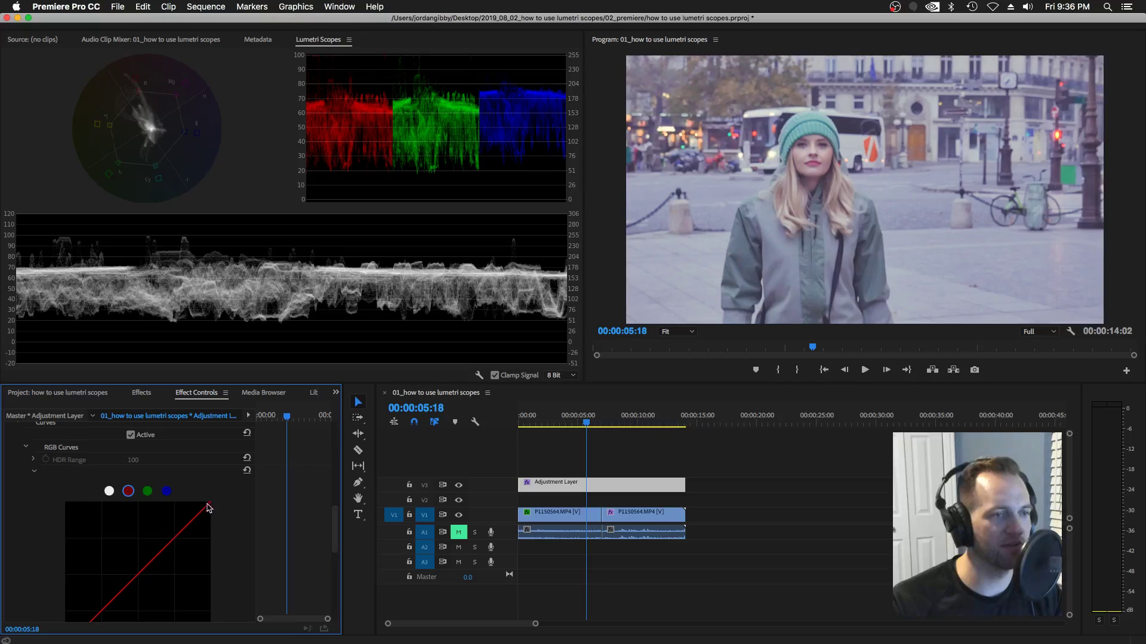
left_click_drag(209, 506, 162, 538)
left_click(166, 491)
Shape the adjustment layer's white master curve into an S, lowering the shadows and lifting the highlights around a fixed midpoint.
left_click(109, 492)
scroll(58, 491, "down", 5)
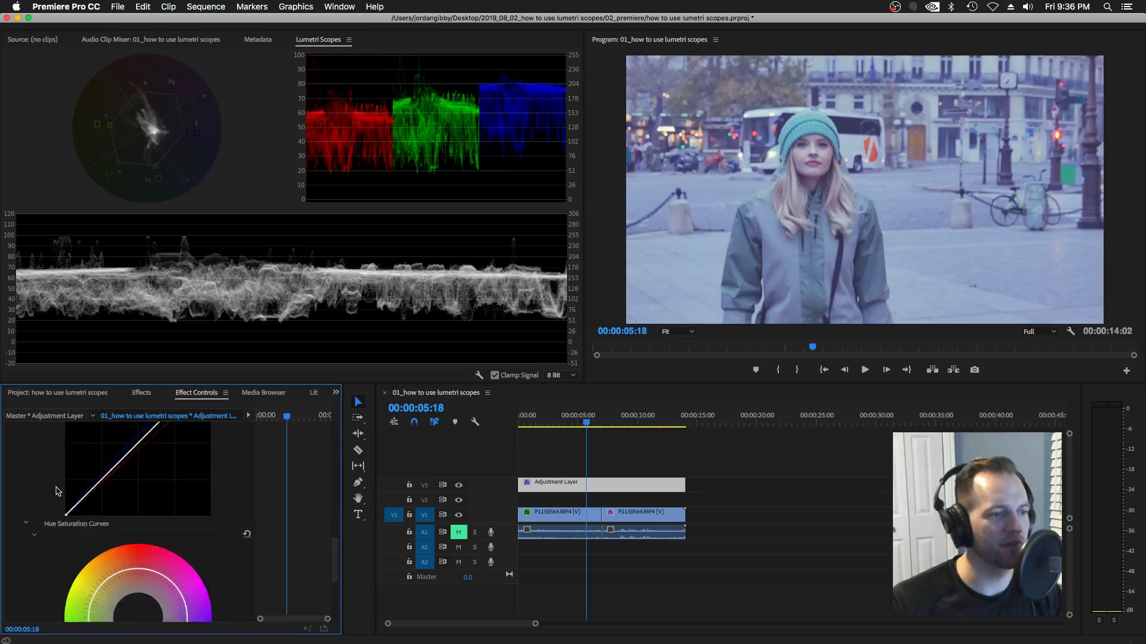
scroll(55, 491, "down", 2)
scroll(55, 491, "up", 4)
left_click(143, 497)
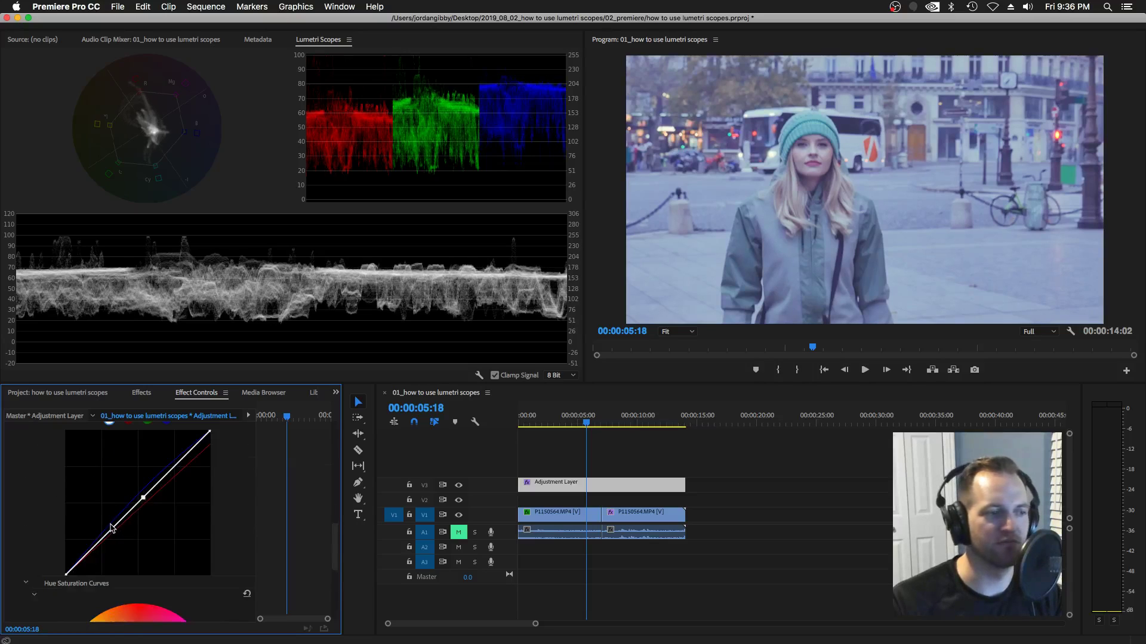
left_click(173, 468)
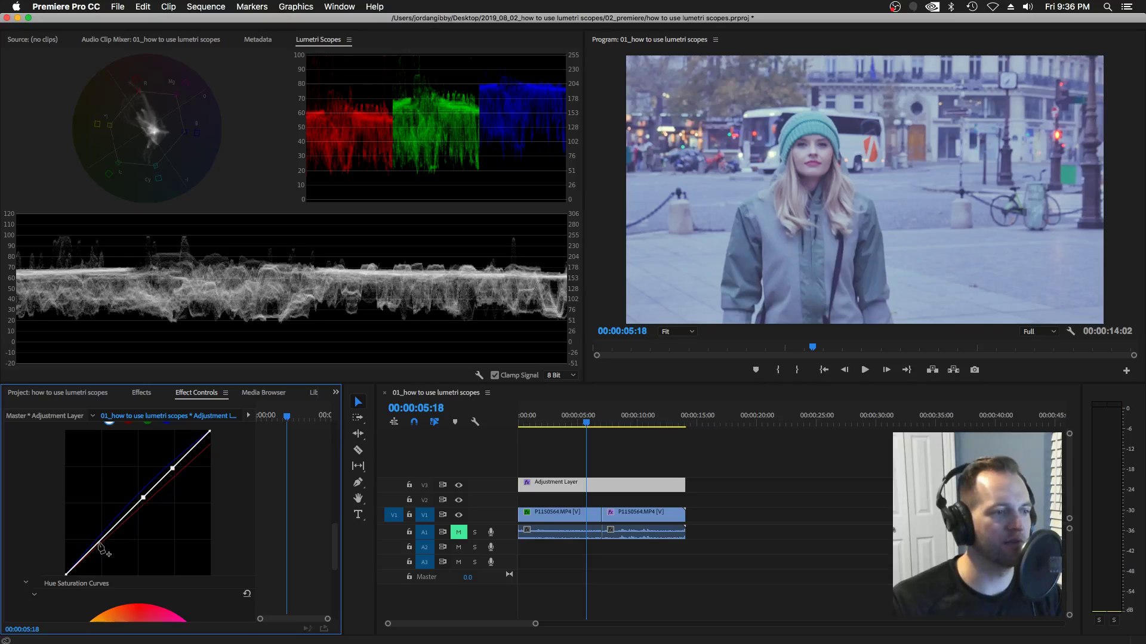
left_click_drag(100, 546, 105, 552)
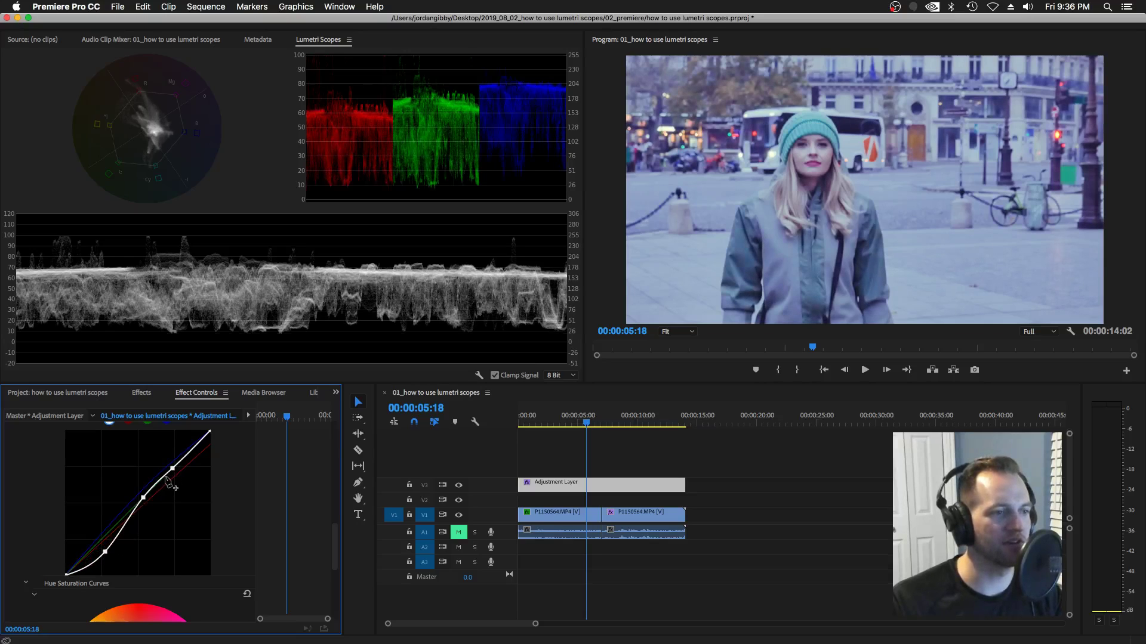
left_click_drag(172, 468, 168, 461)
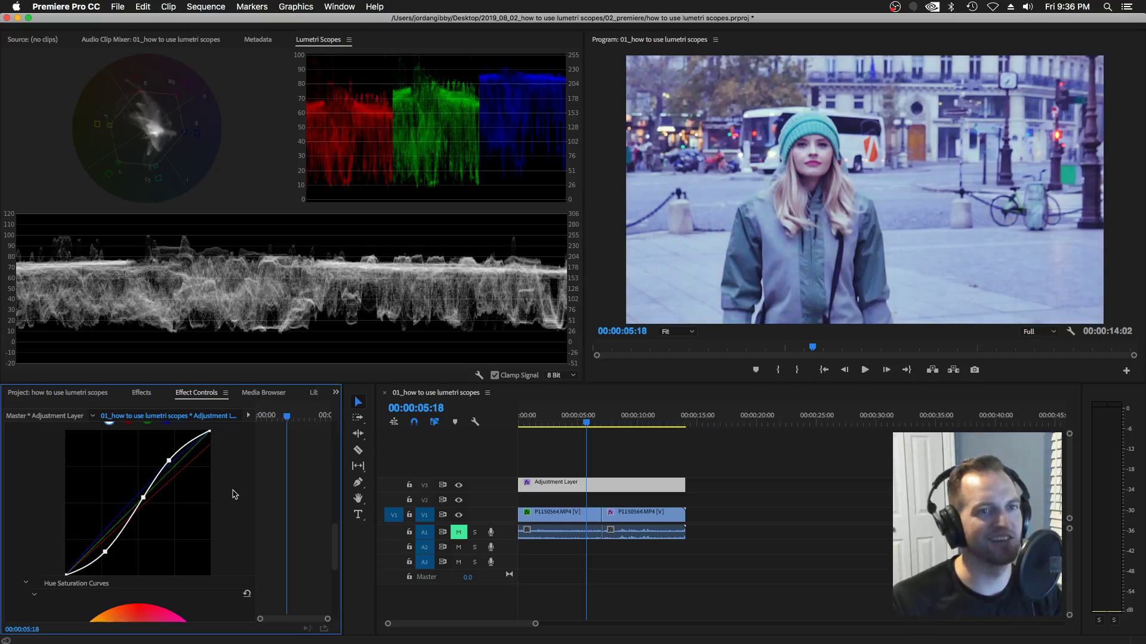
scroll(235, 494, "up", 1)
left_click(599, 490)
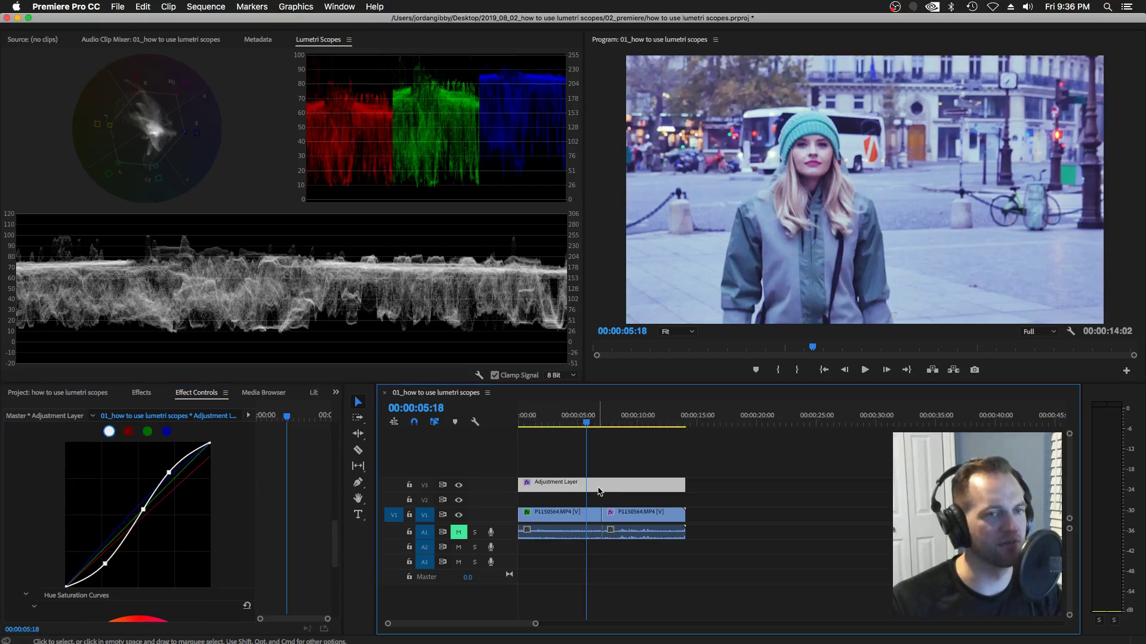
In the Hue Saturation Curves, anchor the curve around red and pull the green range inward to desaturate it.
scroll(44, 533, "down", 5)
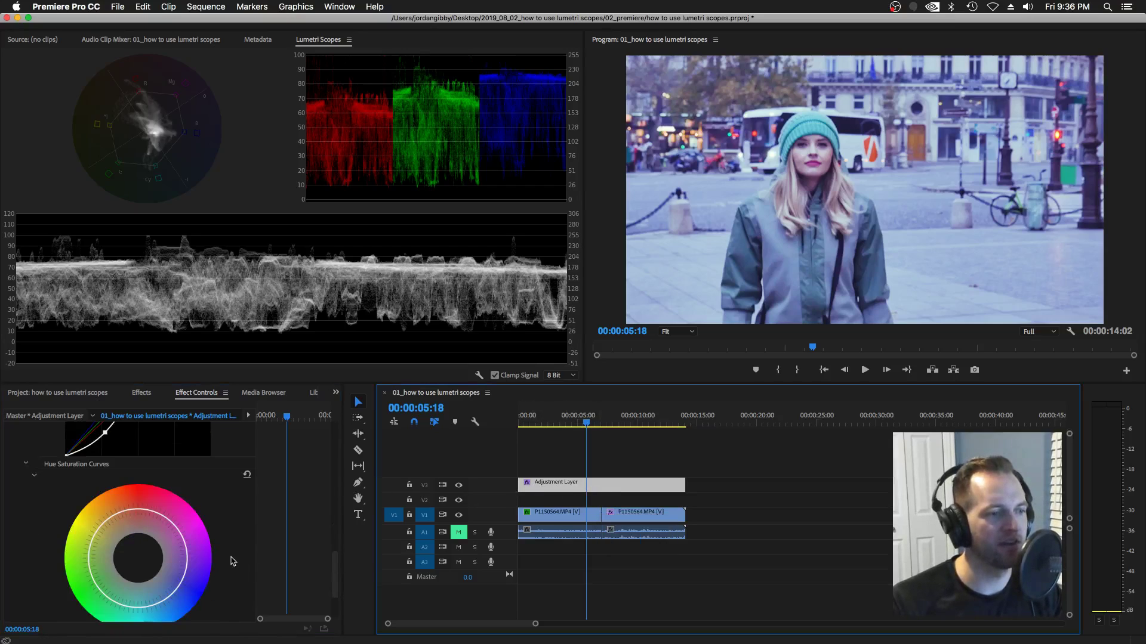
scroll(53, 543, "down", 2)
left_click(138, 429)
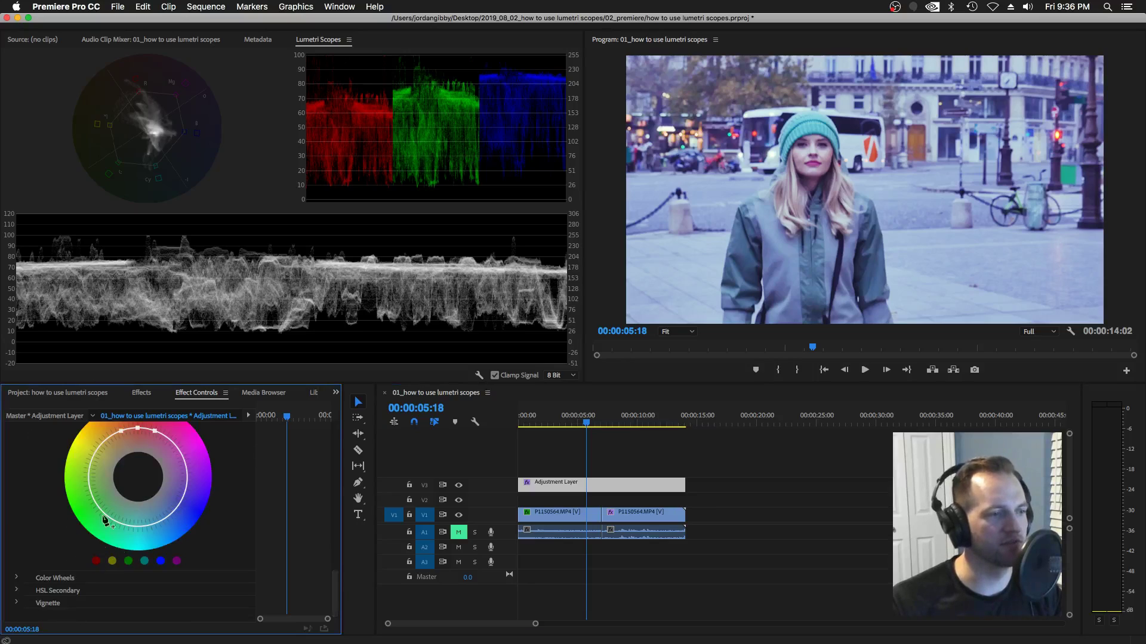
scroll(124, 473, "up", 2)
scroll(114, 606, "down", 1)
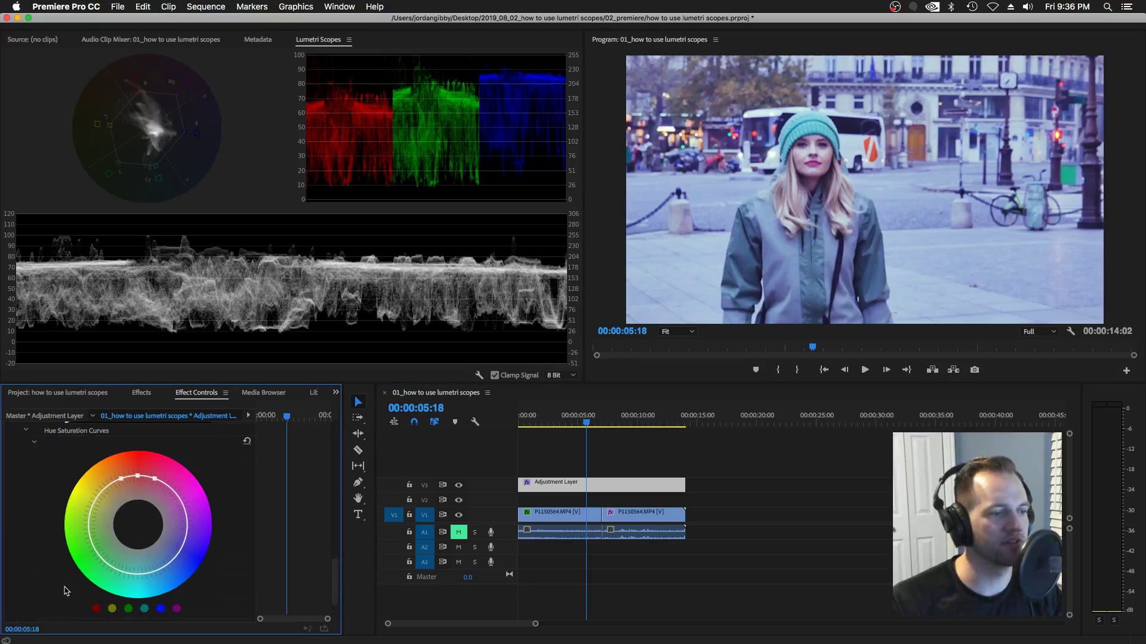
left_click(129, 608)
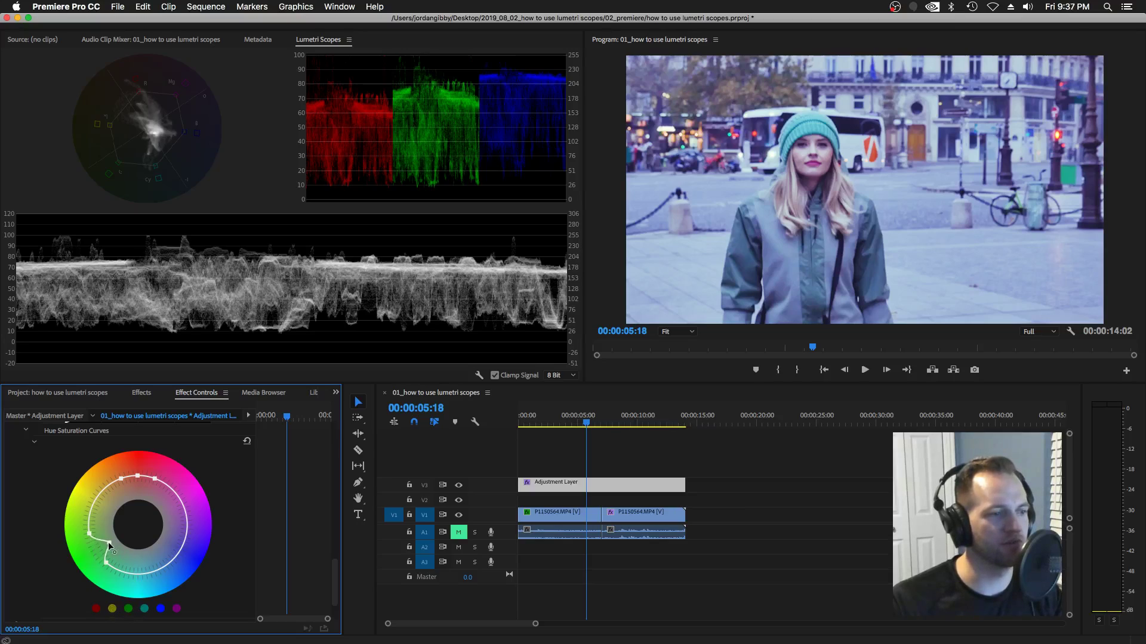
Pull the blue, blue-green and magenta-violet ranges of the hue saturation curve inward, keeping a narrow outward peak at cyan.
left_click(161, 609)
left_click_drag(169, 563, 134, 583)
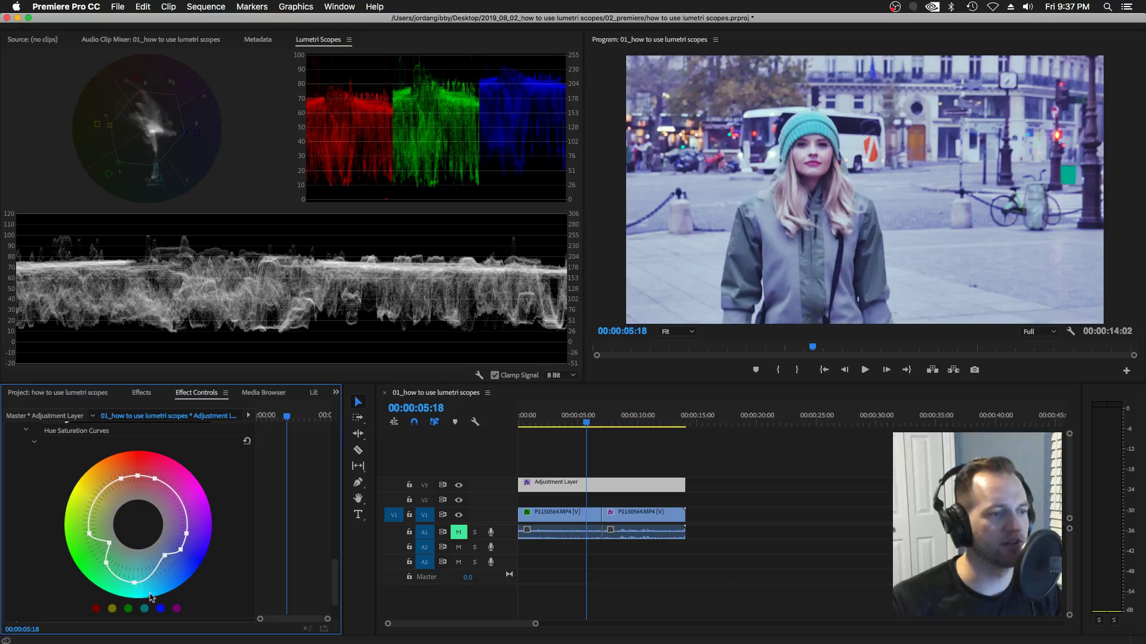
left_click_drag(127, 576, 145, 557)
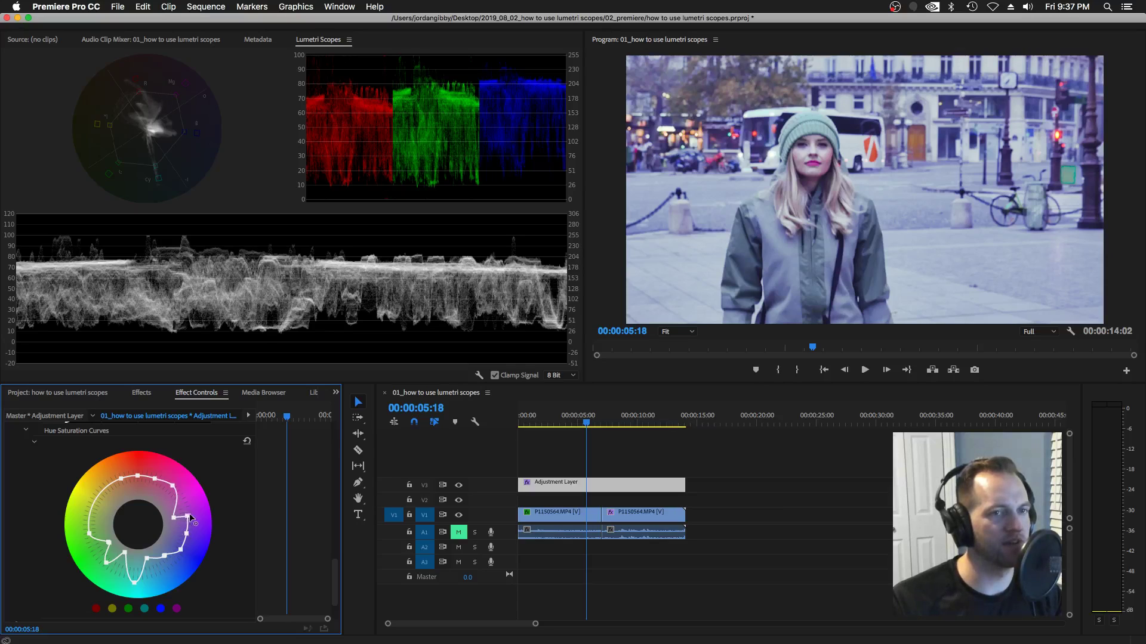
left_click_drag(184, 525, 192, 519)
Using the adjustment layer's Color Wheels, shift the midtones and shadows slightly toward yellow-green and the highlights slightly toward blue.
scroll(119, 549, "down", 4)
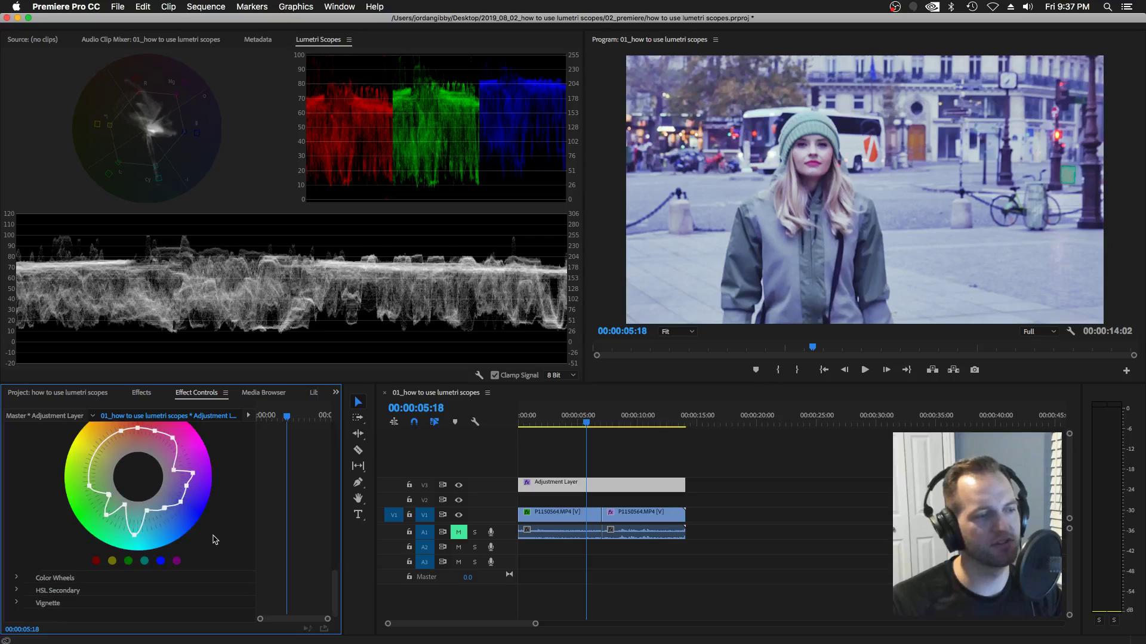
left_click(17, 578)
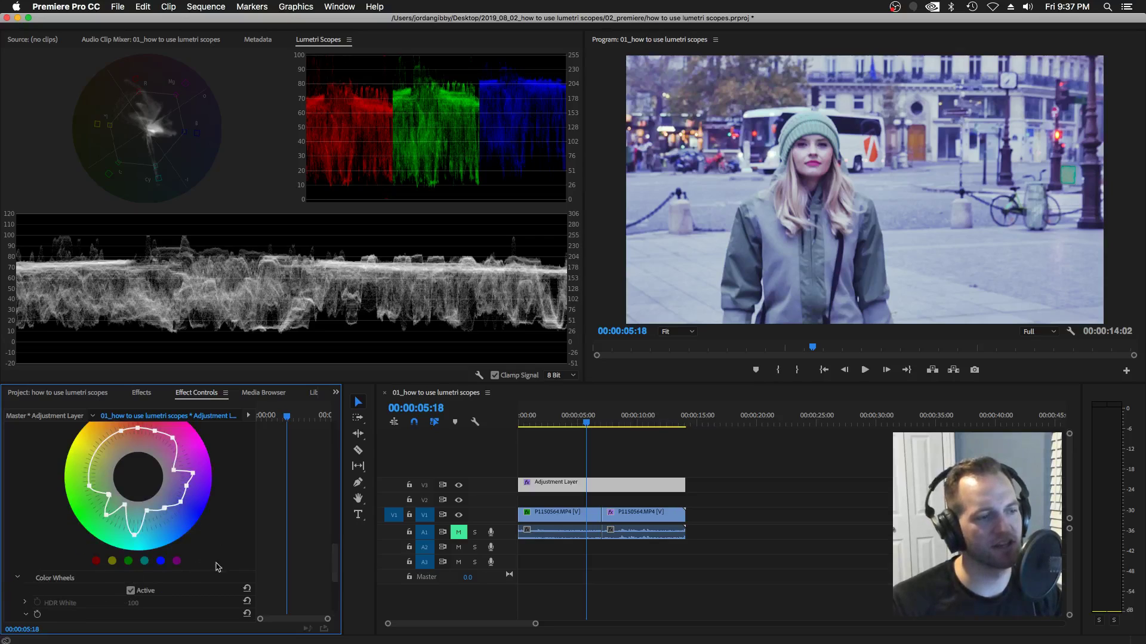
scroll(277, 560, "down", 5)
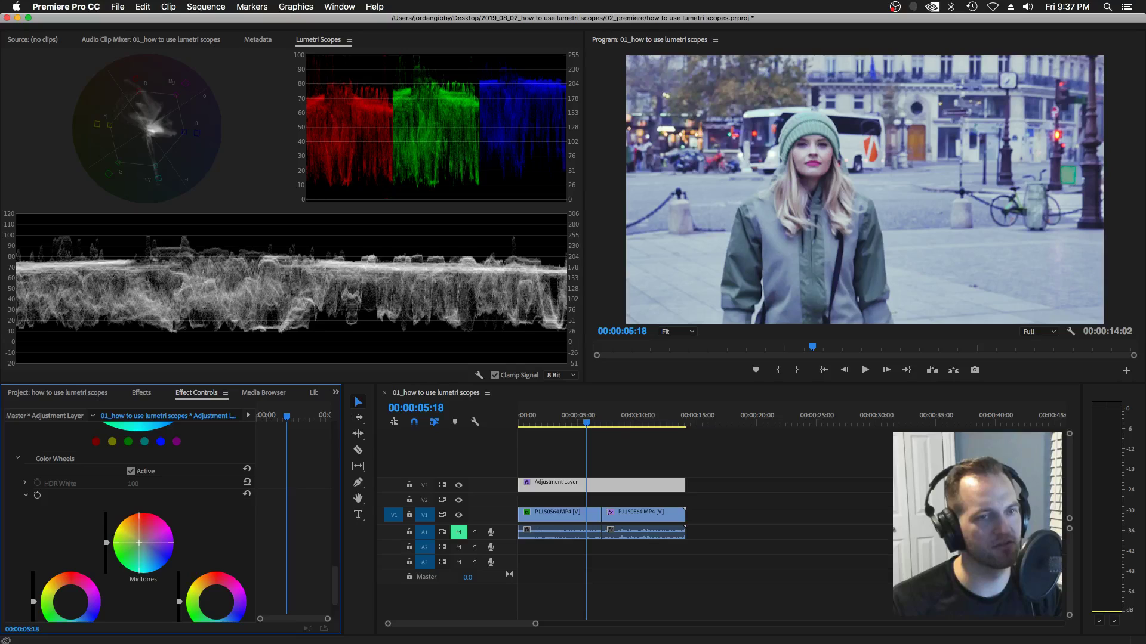
left_click_drag(140, 543, 133, 539)
scroll(133, 539, "down", 2)
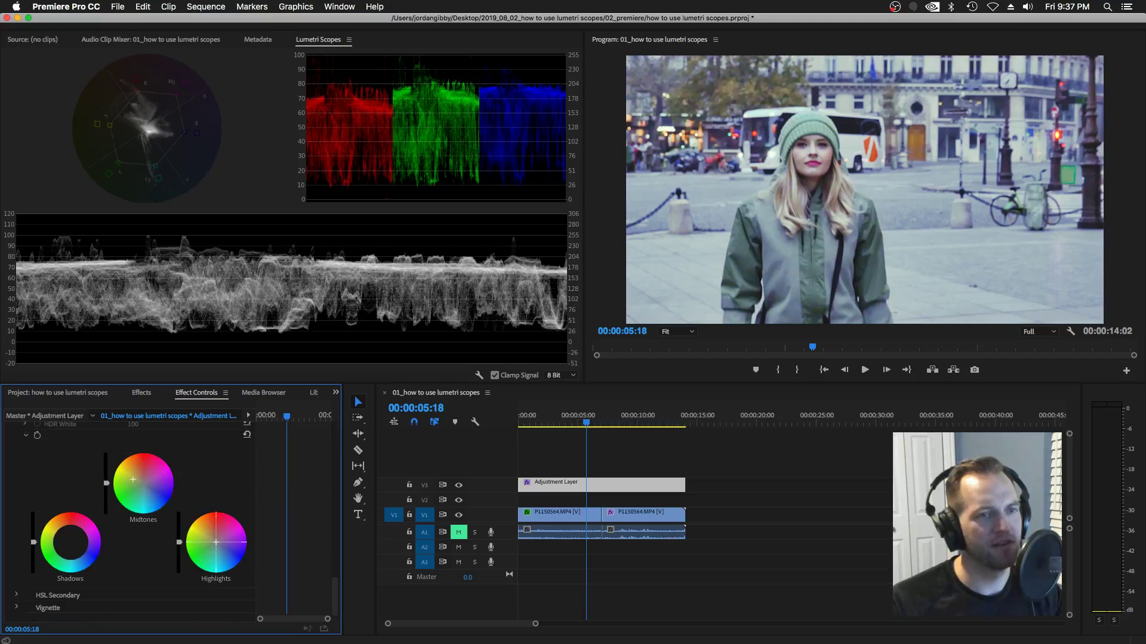
left_click_drag(216, 542, 222, 548)
left_click_drag(59, 546, 53, 543)
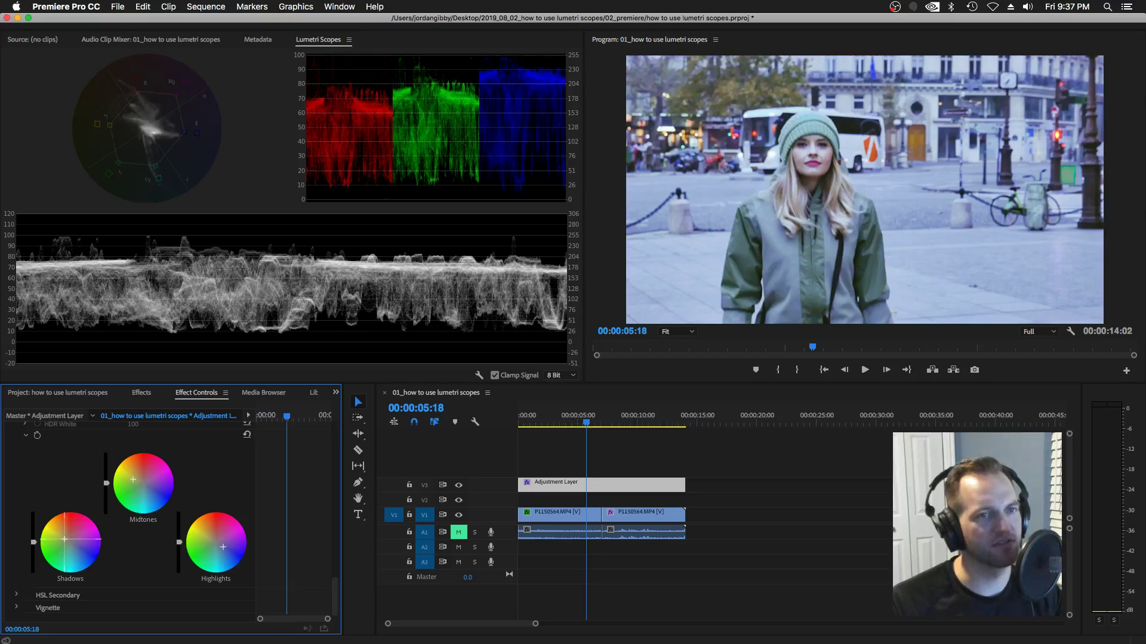
Turn track V3's output off and on repeatedly to compare the first clip with and without the grade at 00:00:05:18.
scroll(279, 529, "up", 10)
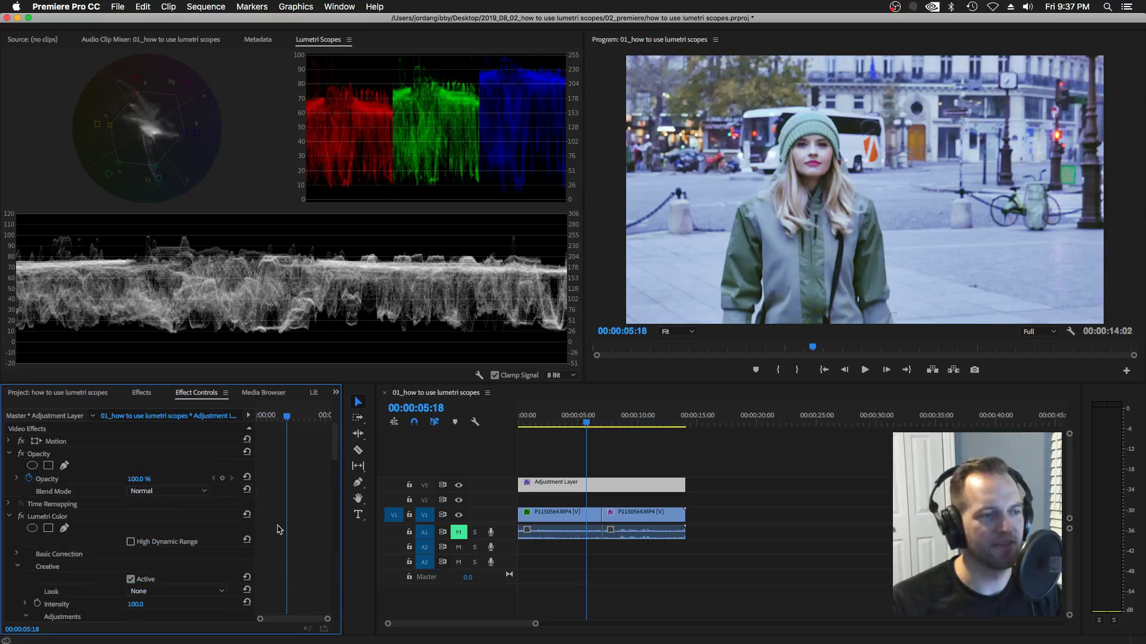
scroll(279, 530, "down", 5)
scroll(280, 529, "up", 10)
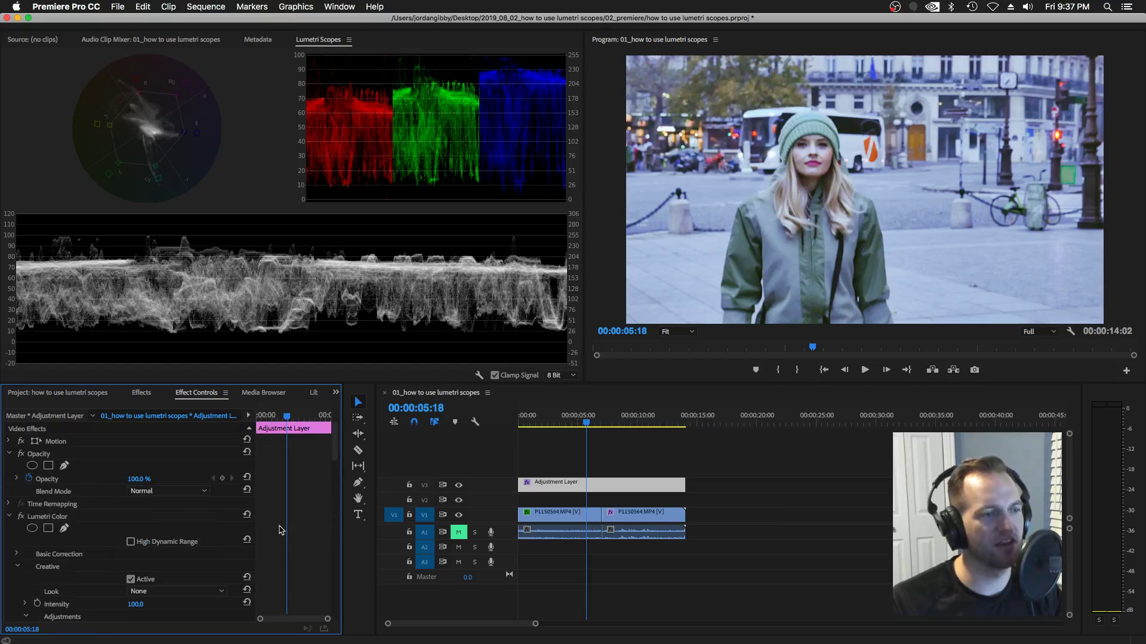
left_click(543, 488)
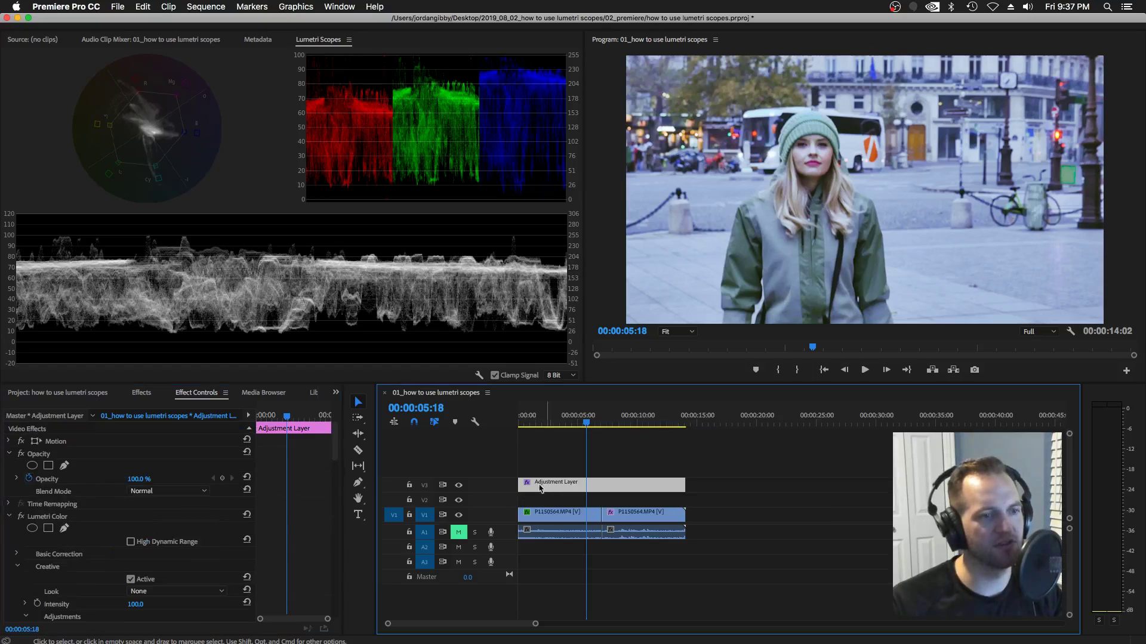
left_click(459, 486)
left_click(459, 487)
left_click(458, 486)
left_click(459, 486)
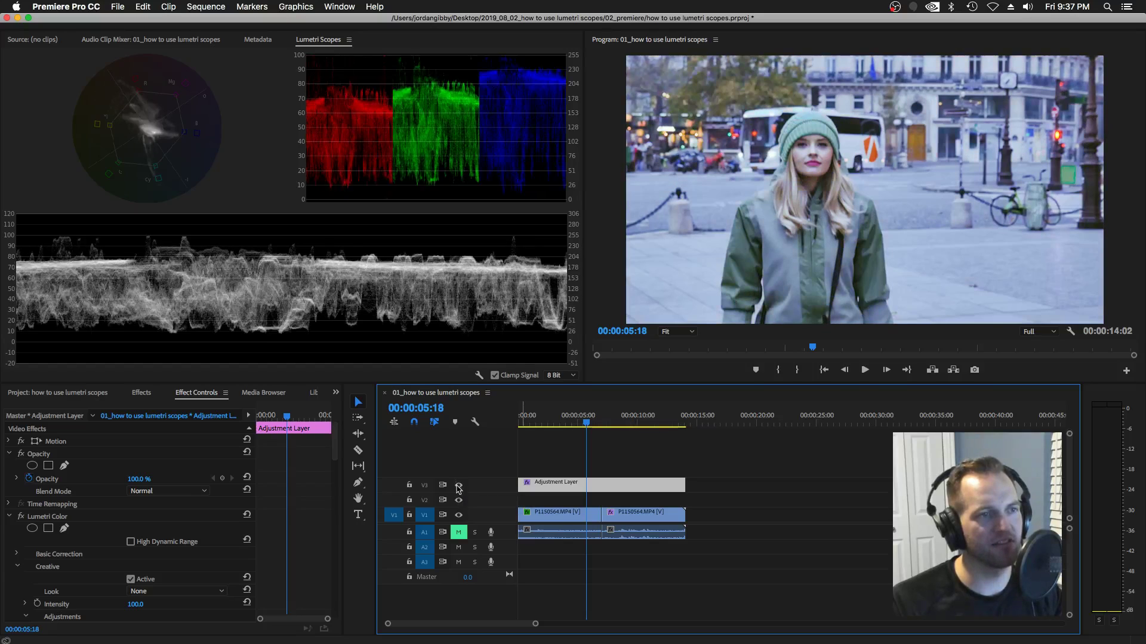
left_click(459, 486)
left_click(458, 486)
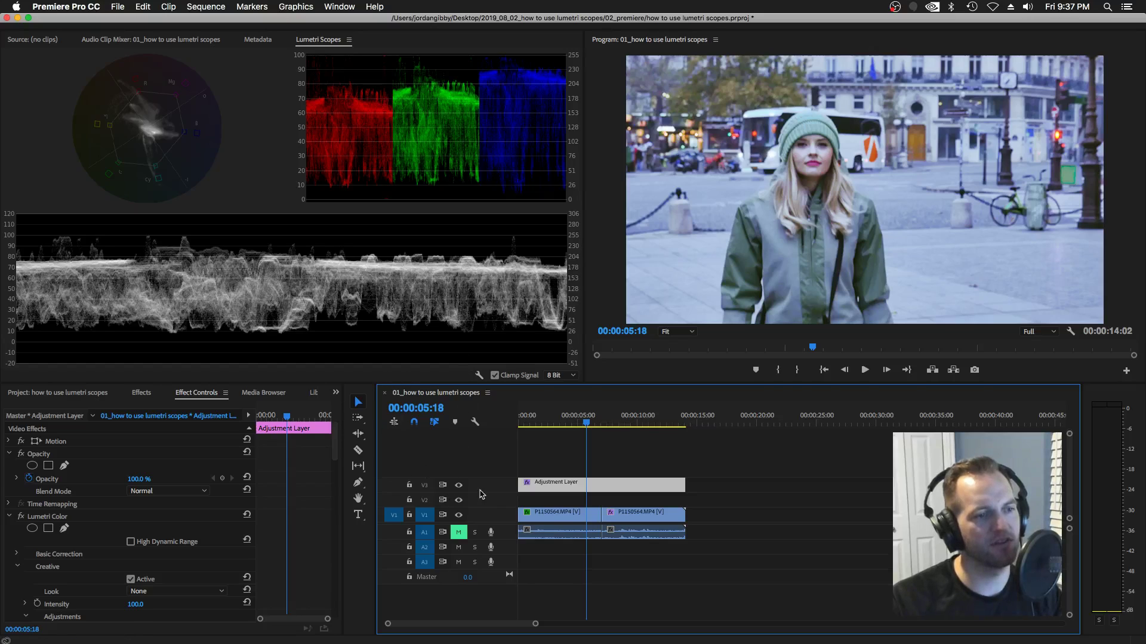
left_click(459, 486)
left_click(459, 485)
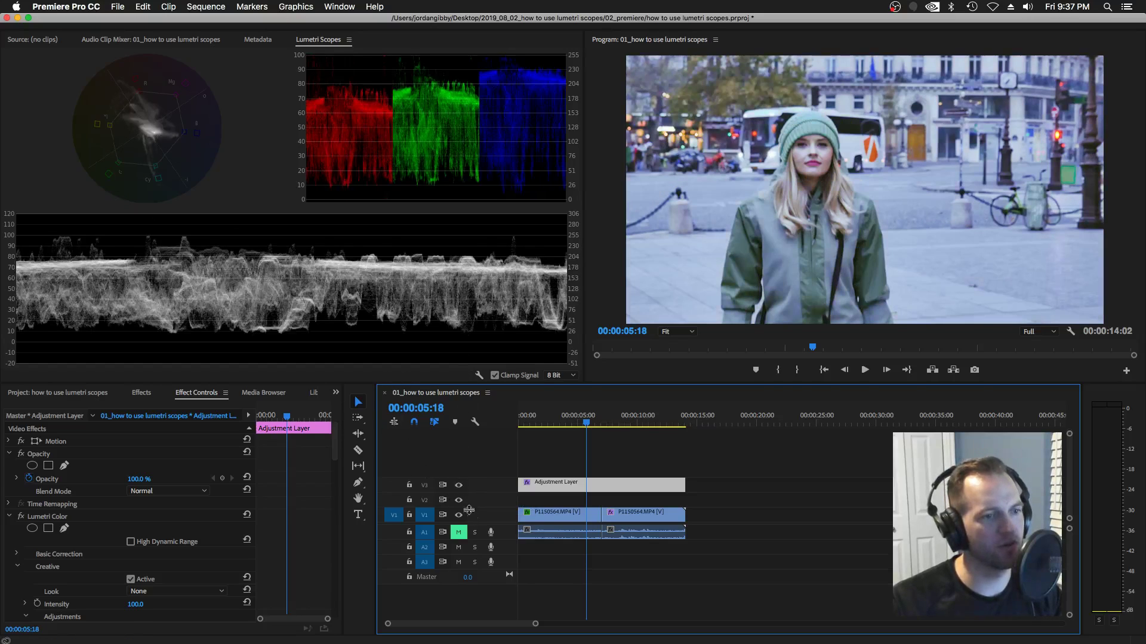
left_click(458, 485)
left_click(458, 485)
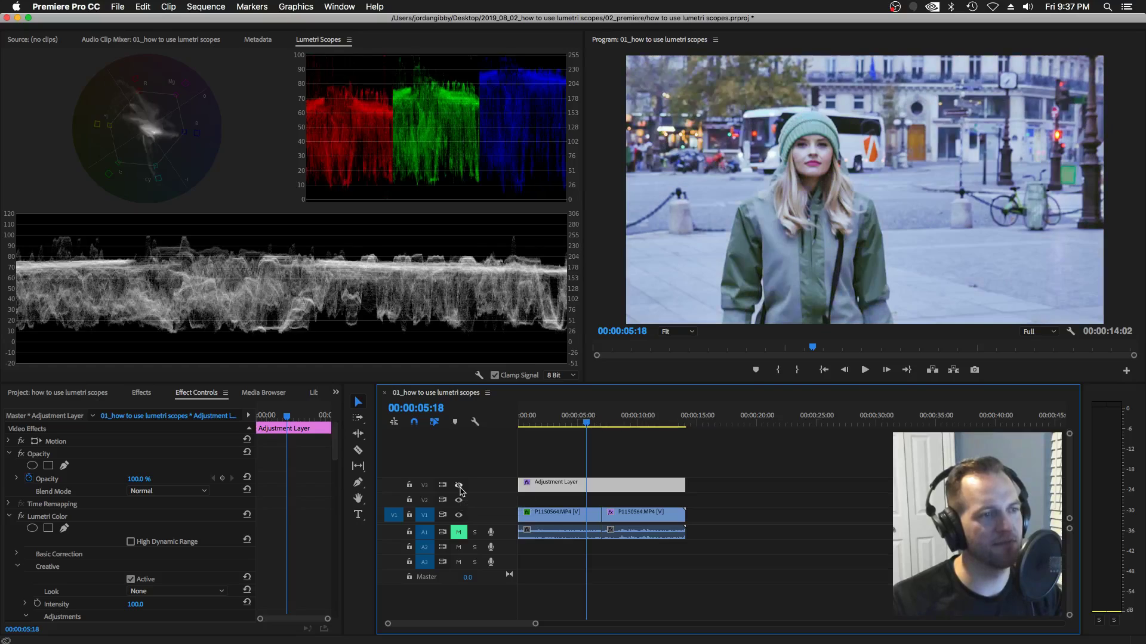
left_click(459, 485)
left_click(459, 486)
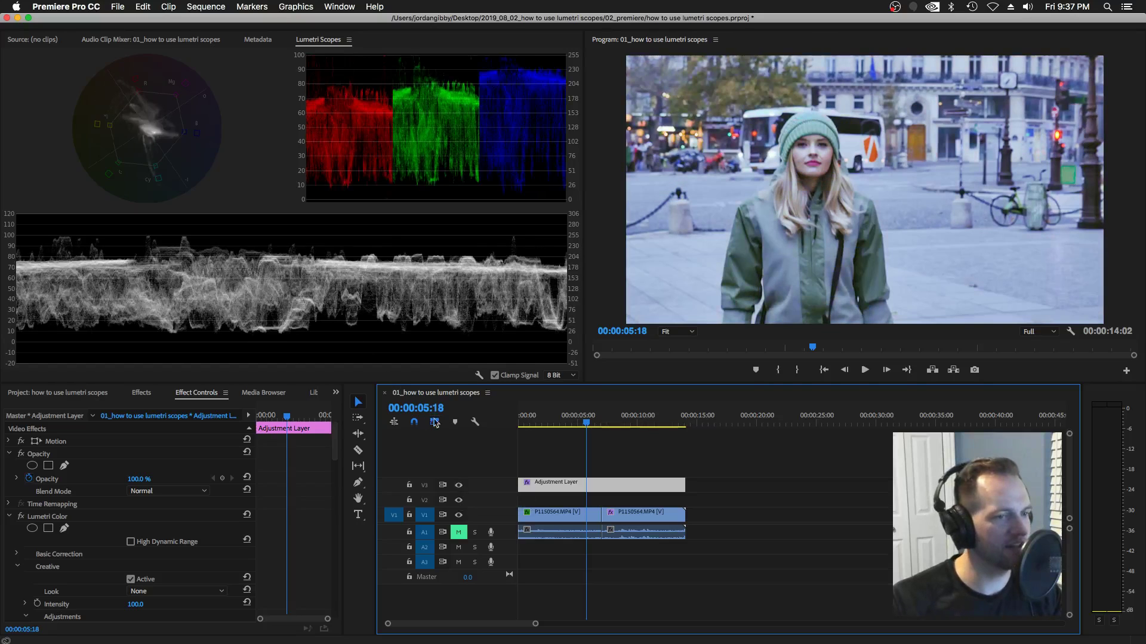
left_click(459, 485)
left_click(459, 485)
Play the graded sequence from near its start into the second clip, stopping at 00:00:09:11.
left_click(547, 424)
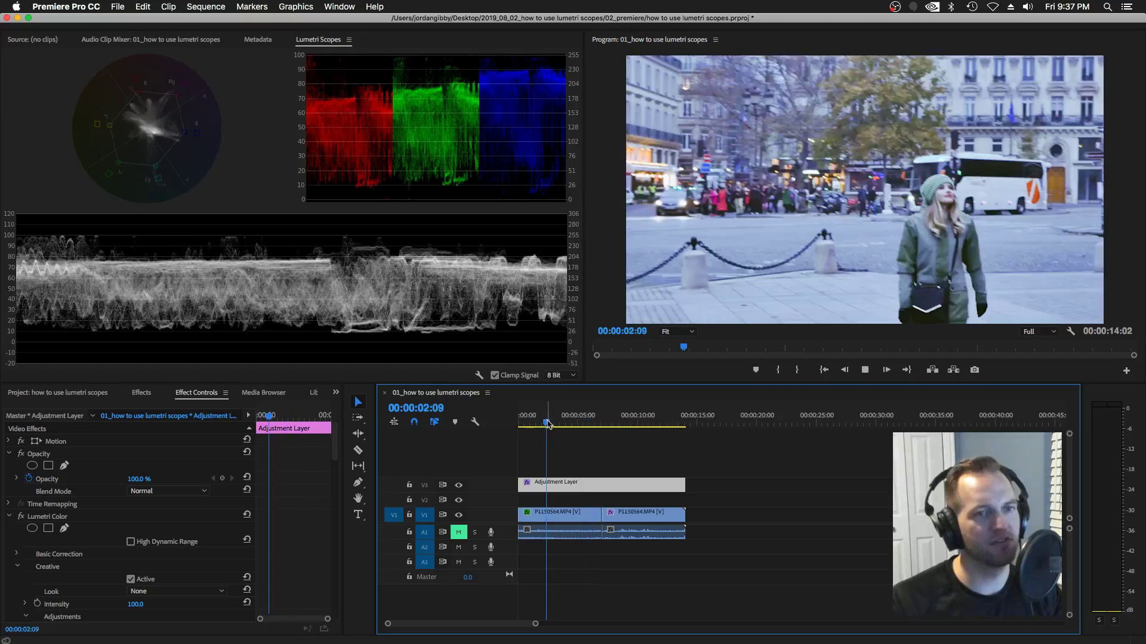
left_click_drag(548, 424, 520, 425)
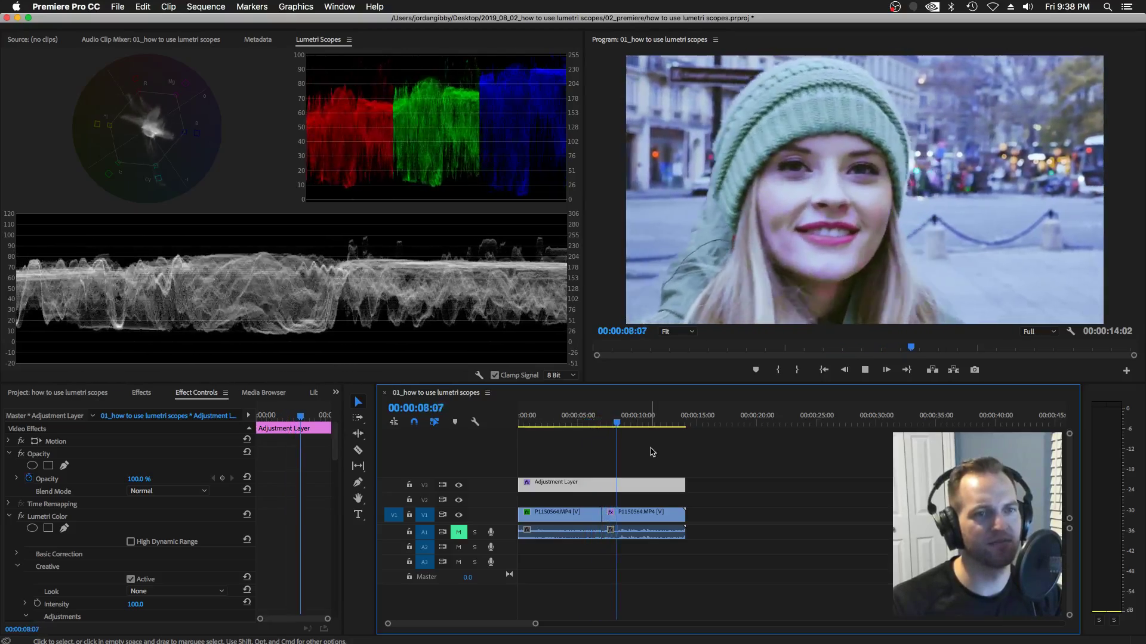
key("space")
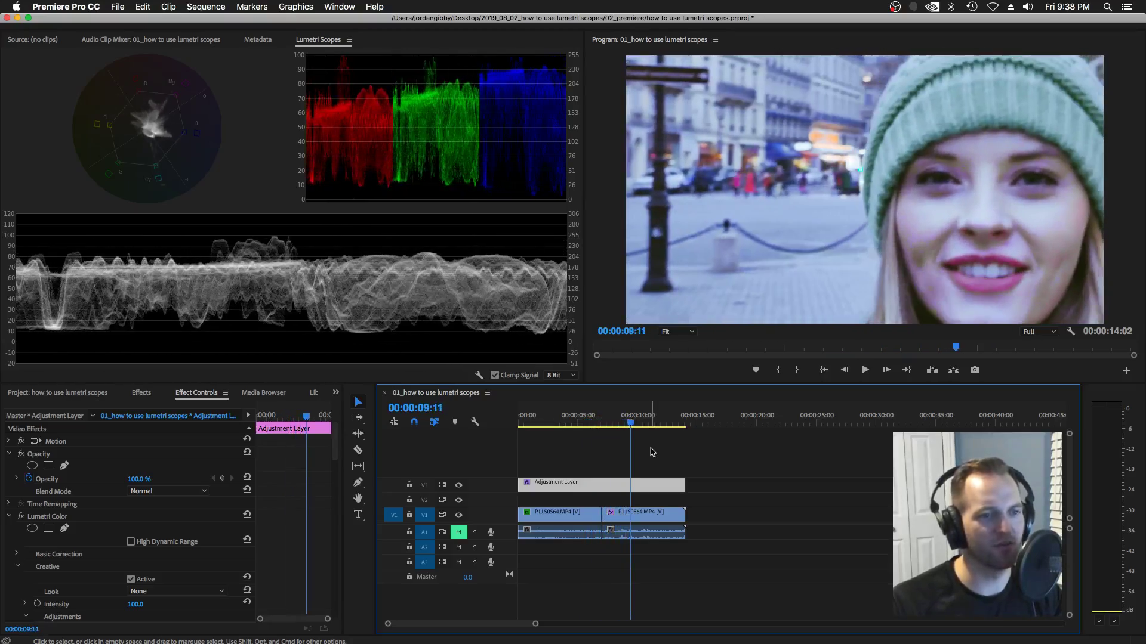
Compare both clips with track V3's output off and on at 00:00:10:01 and 00:00:04:20, leaving the adjustment layer enabled.
left_click(637, 420)
left_click(459, 485)
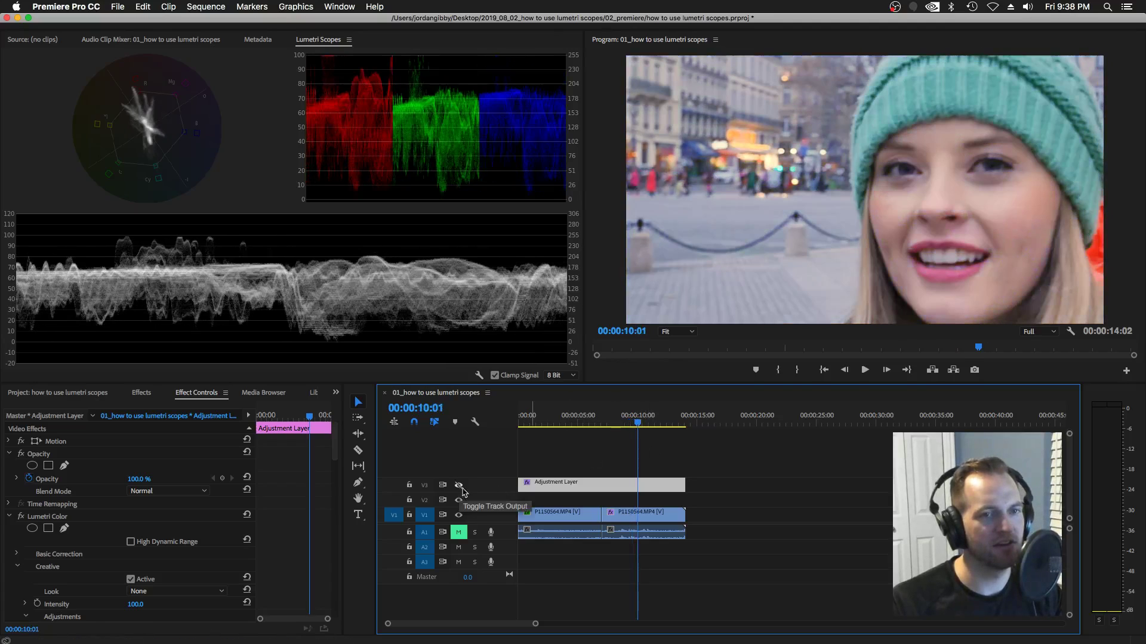
left_click(459, 485)
left_click(458, 485)
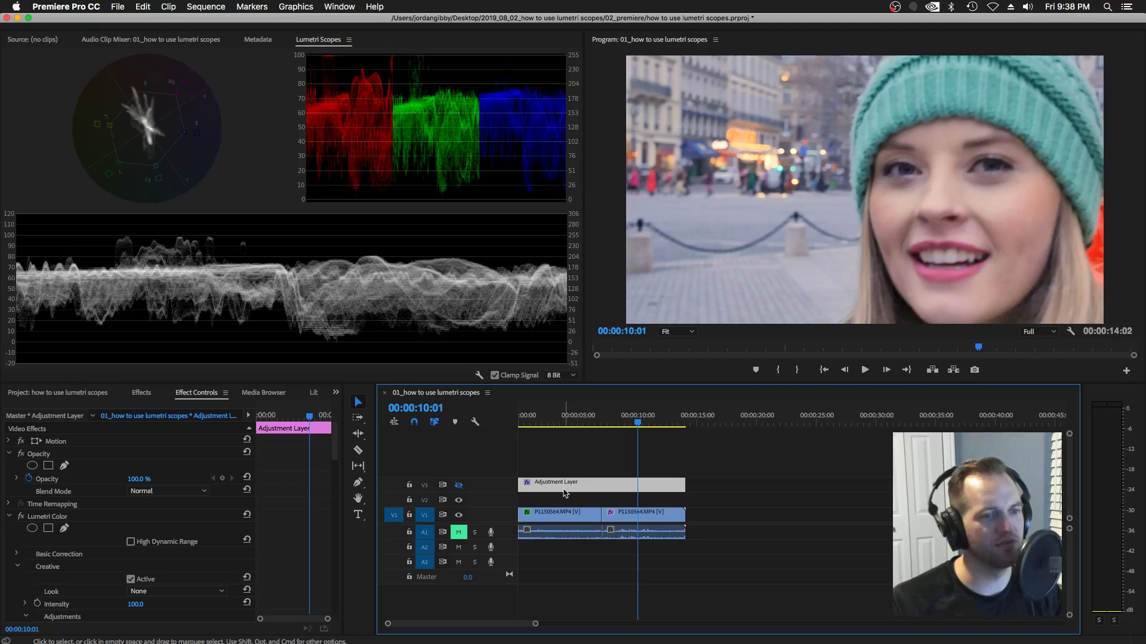
left_click(576, 422)
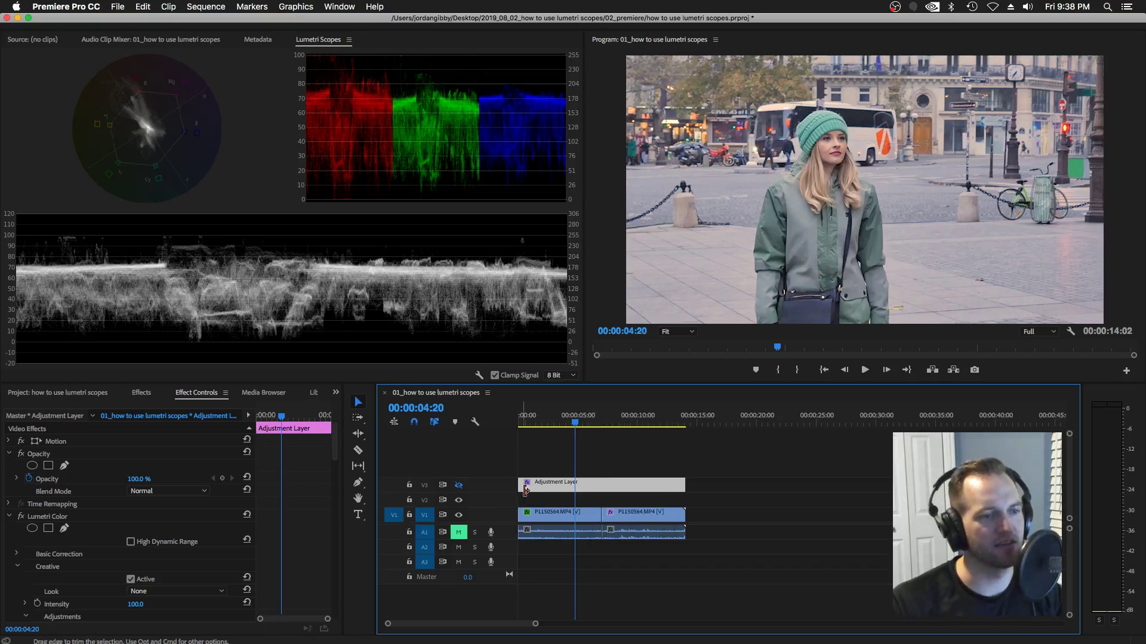
left_click(459, 485)
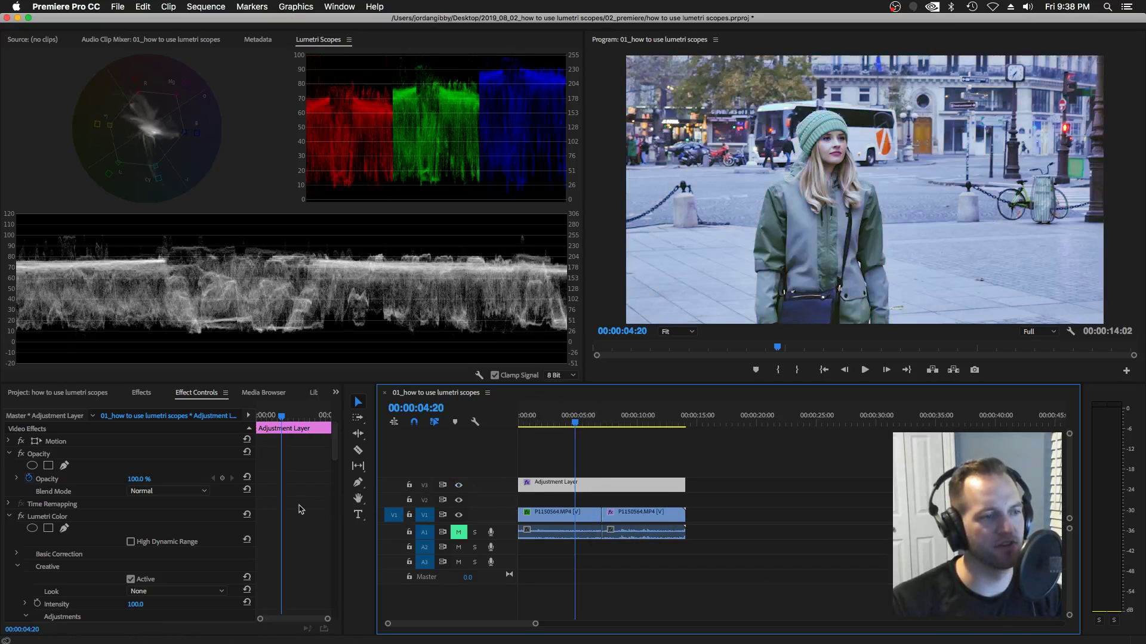
Remove the Lumetri Color effect from the adjustment layer and view the ungraded first clip at 00:00:04:08.
scroll(286, 525, "down", 10)
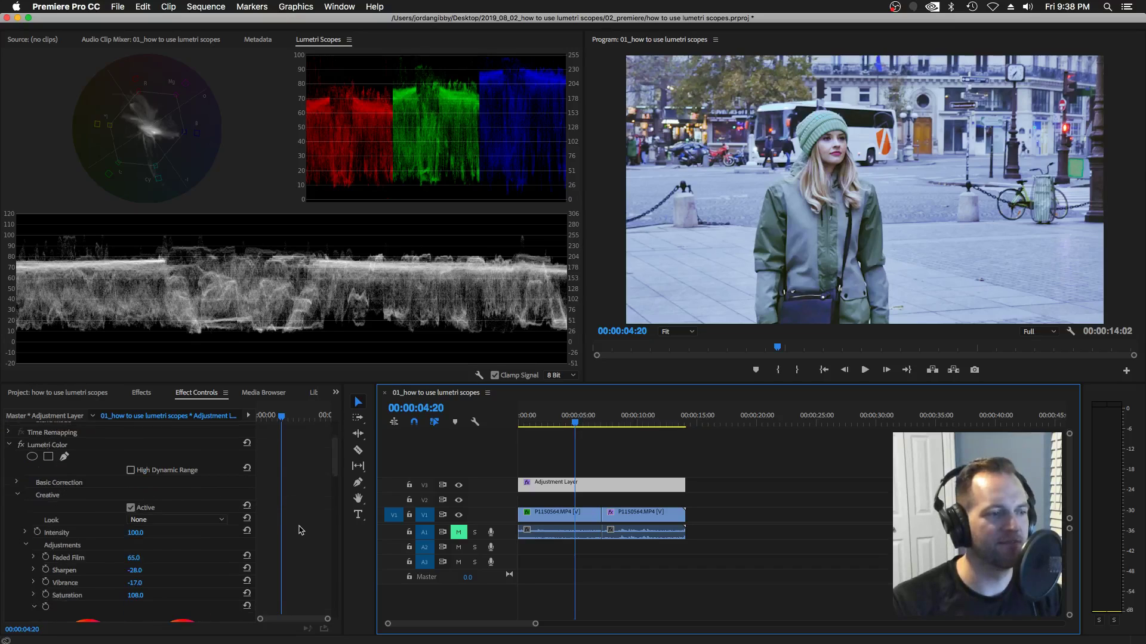
scroll(300, 530, "down", 5)
scroll(300, 530, "up", 20)
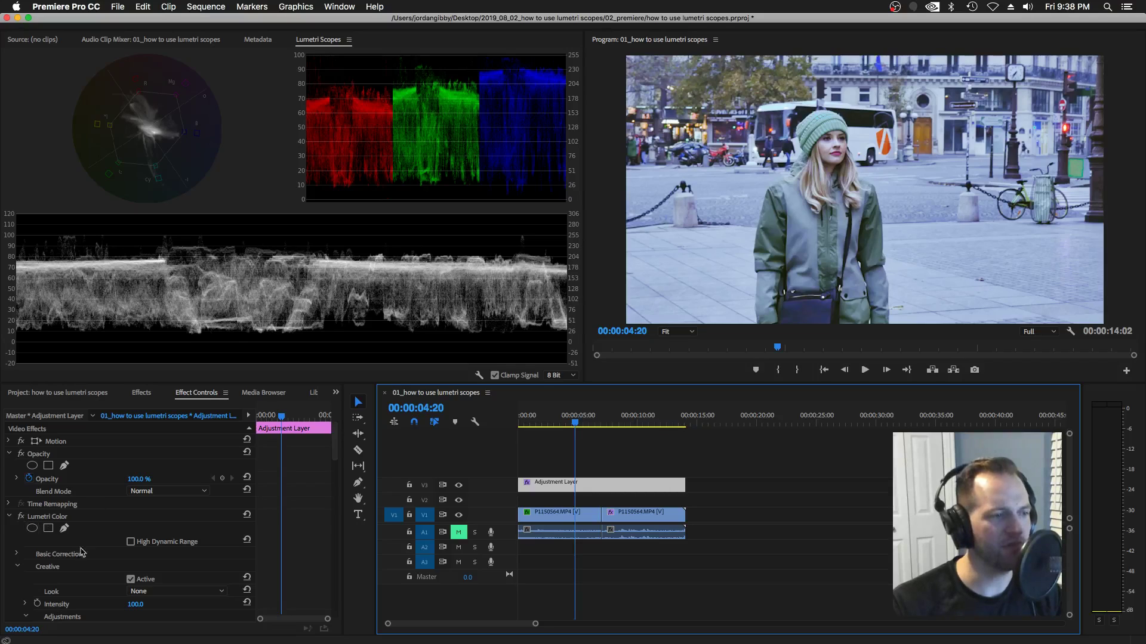
scroll(265, 547, "down", 3)
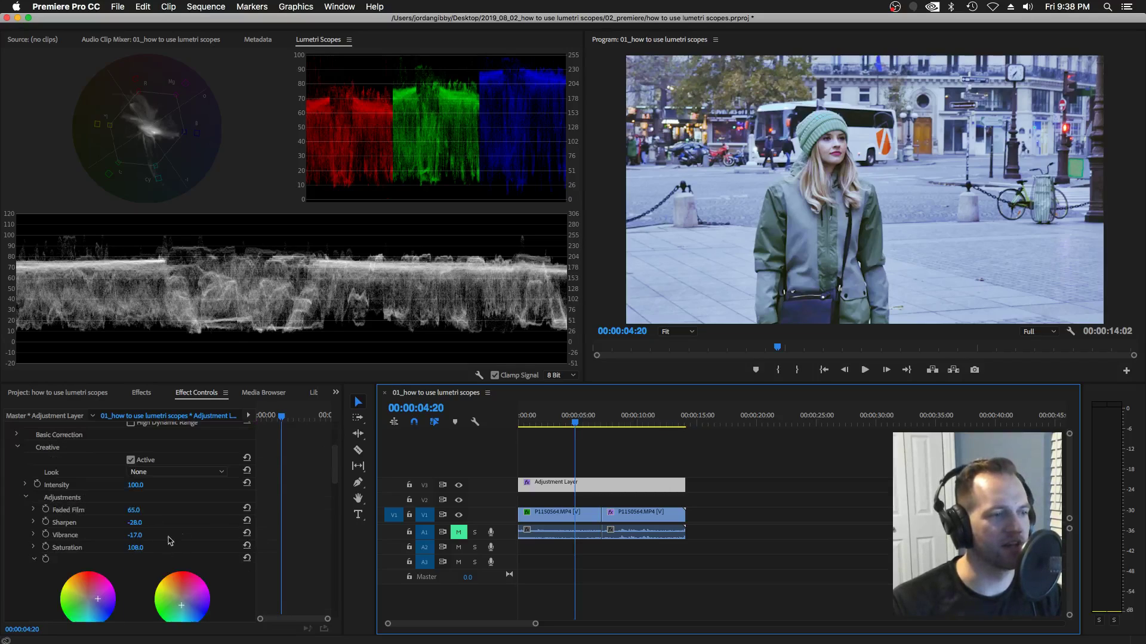
scroll(292, 525, "up", 3)
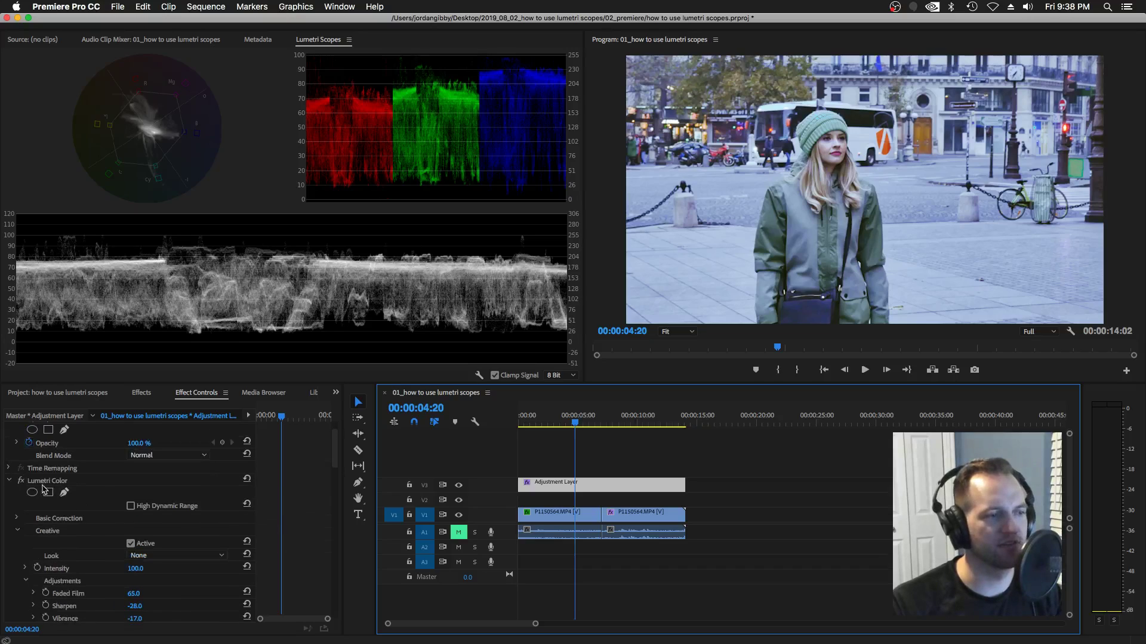
left_click(32, 484)
key("Delete")
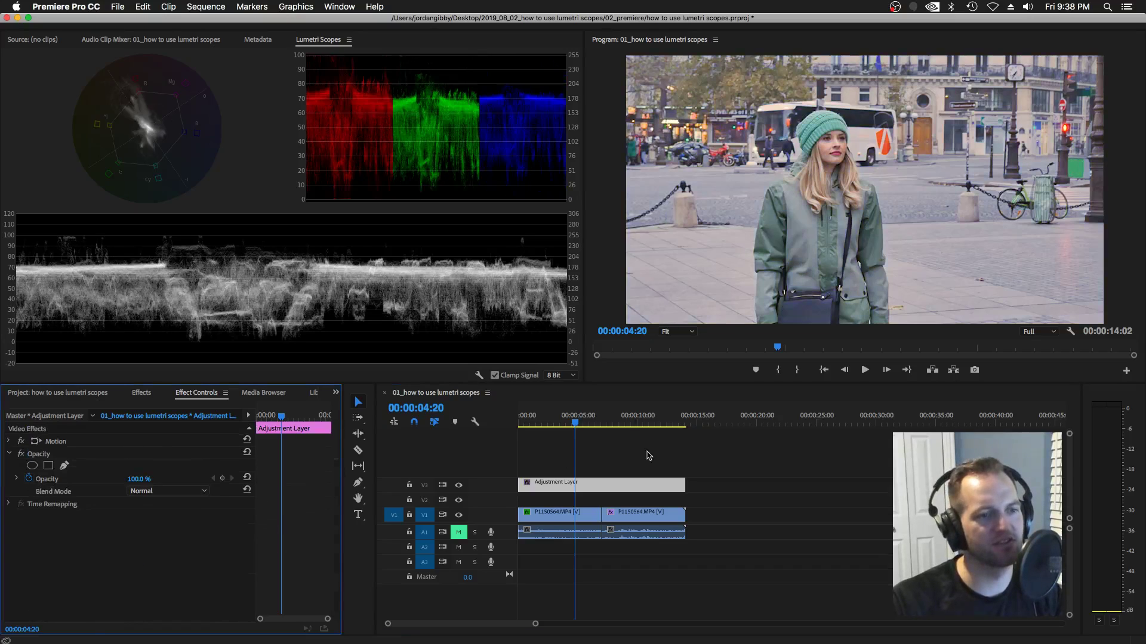
left_click_drag(577, 426, 570, 425)
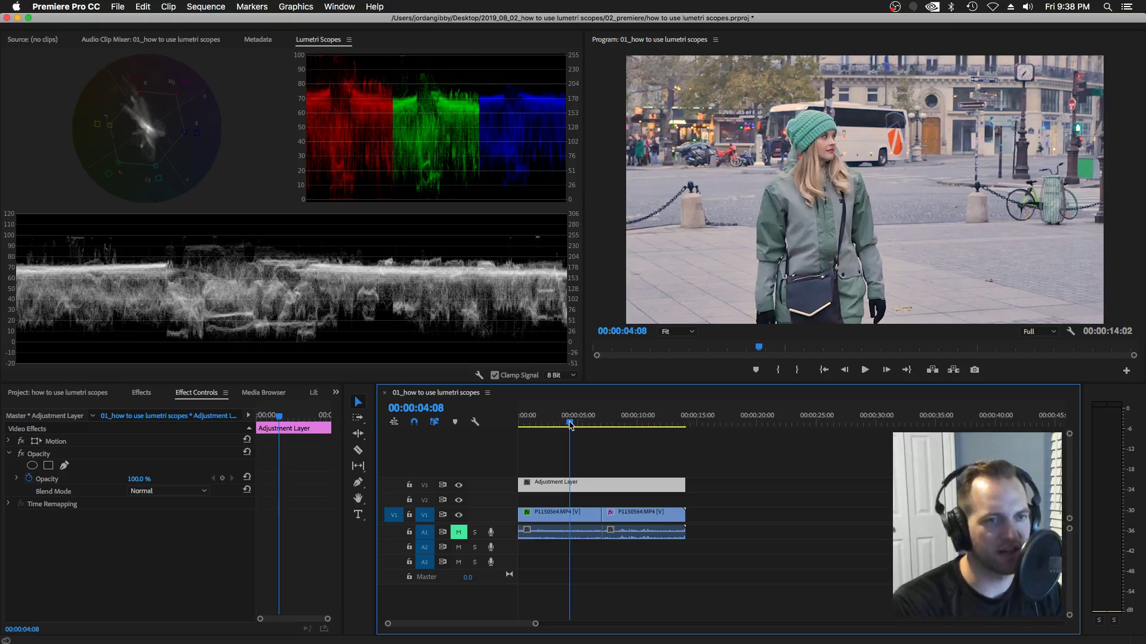
key("cmd+s")
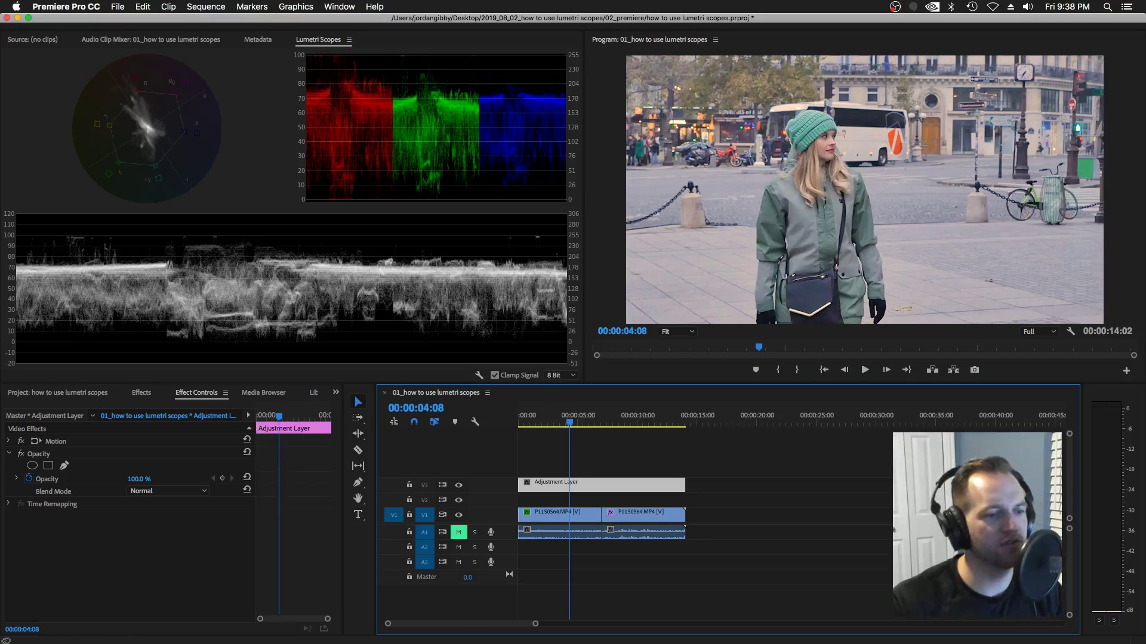
In the Stickies note, move the "-vectorscope" line below "-luma values" with matching indentation, and return to Premiere Pro.
key("super+Tab")
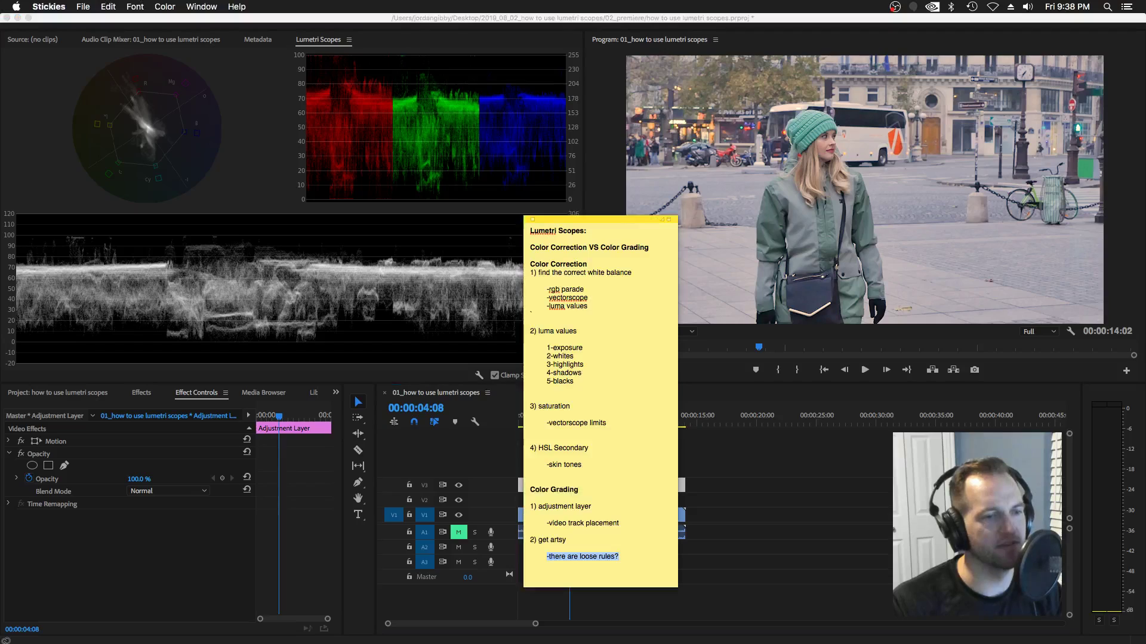
left_click_drag(591, 298, 551, 305)
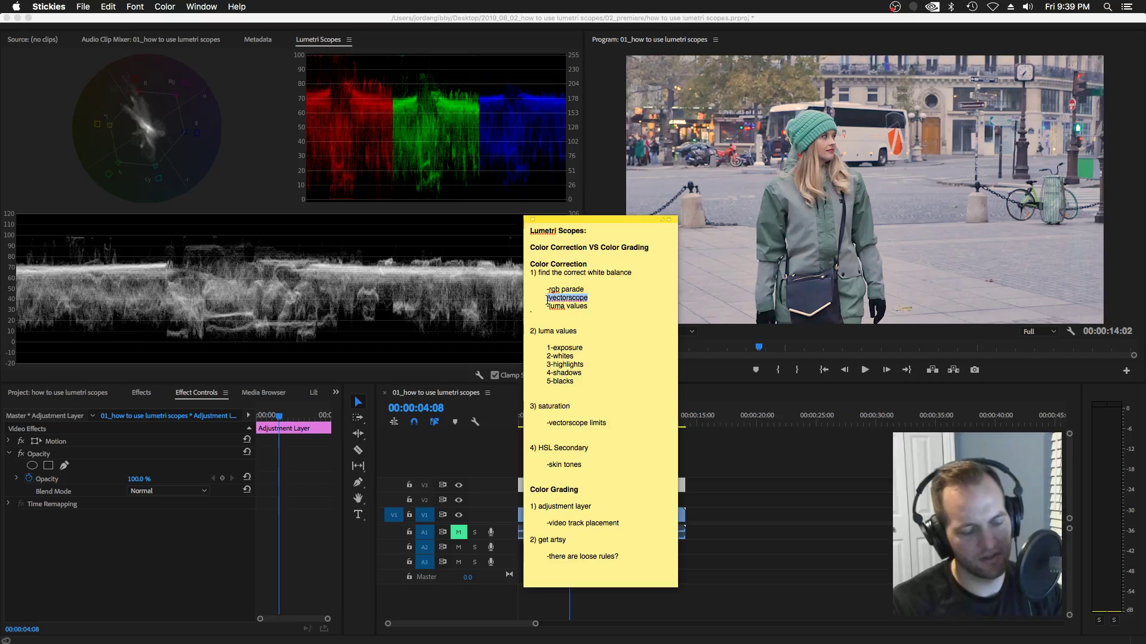
key("BackSpace")
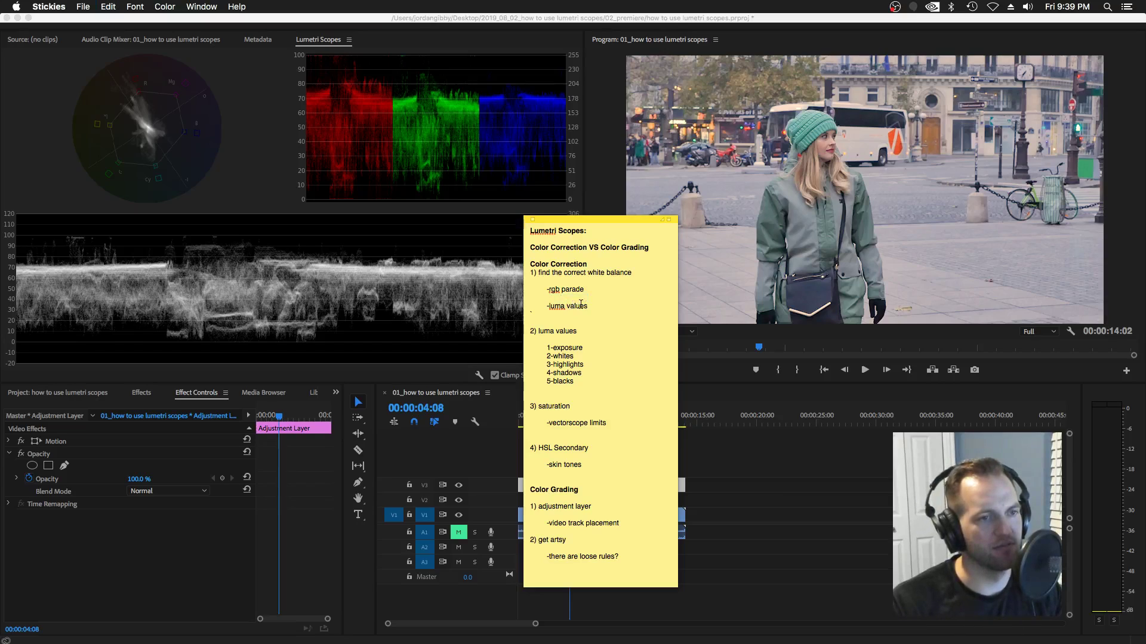
key("Return")
type("-vectorscope")
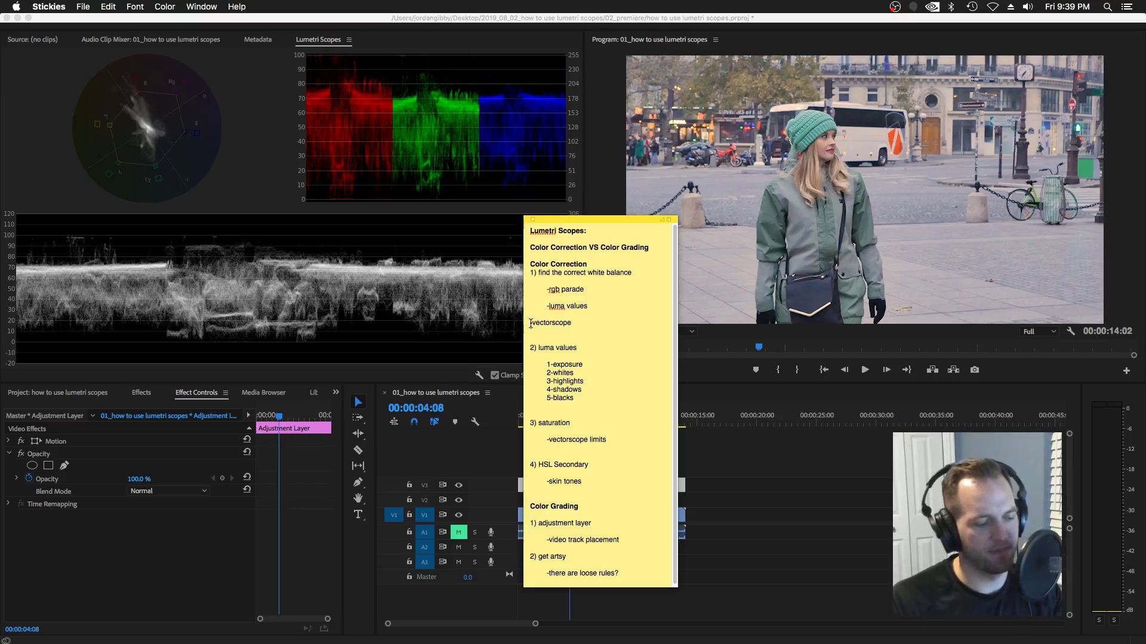
key("Tab")
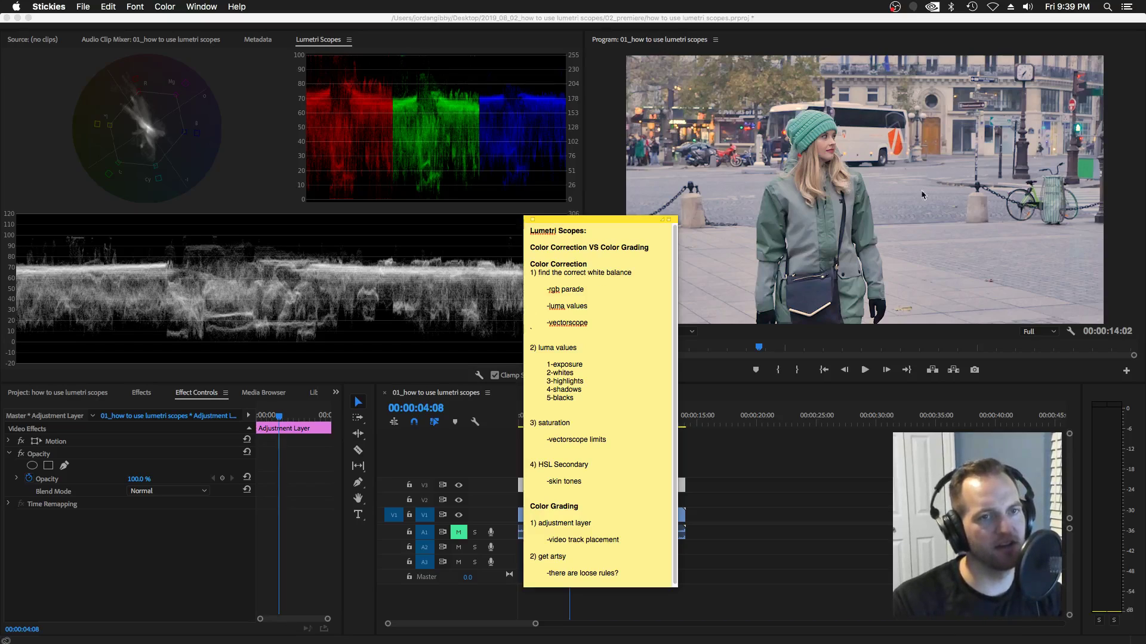
left_click(849, 296)
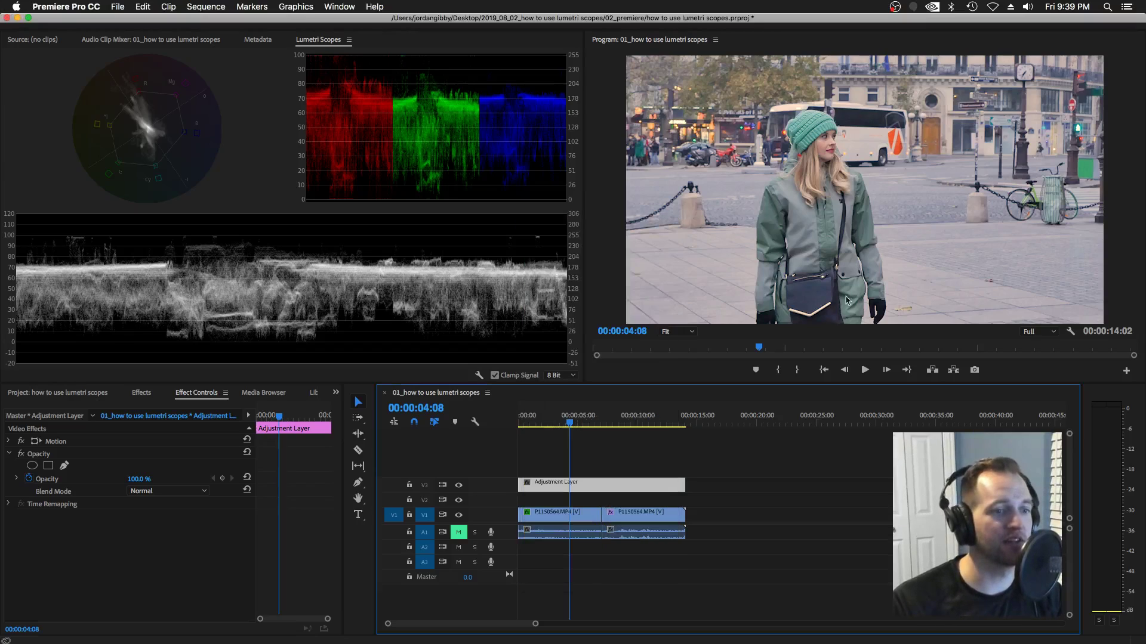
Compare the first clip with and without its Lumetri Color (shot a corrected) effect, leaving the effect enabled.
left_click(559, 513)
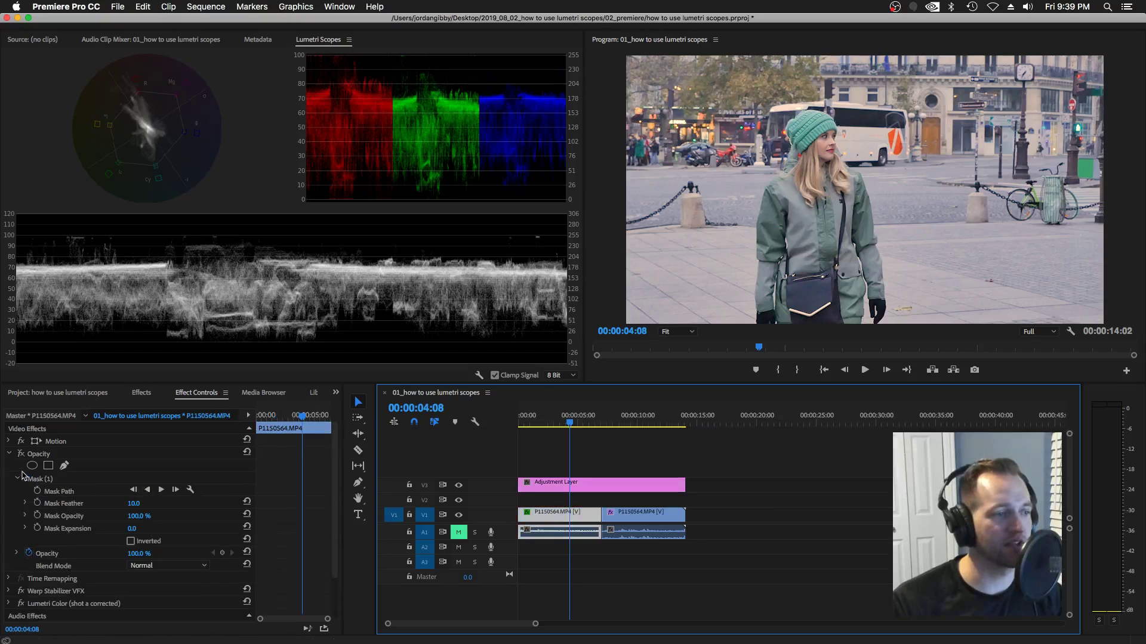
left_click(9, 454)
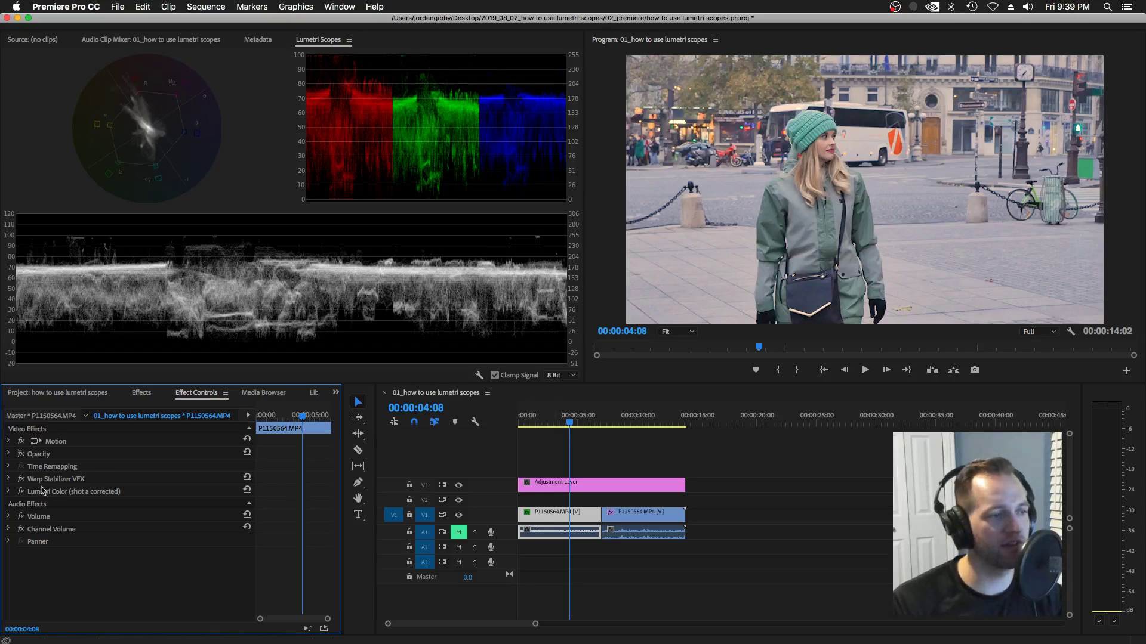
left_click(20, 492)
left_click(20, 491)
left_click(19, 491)
left_click(20, 492)
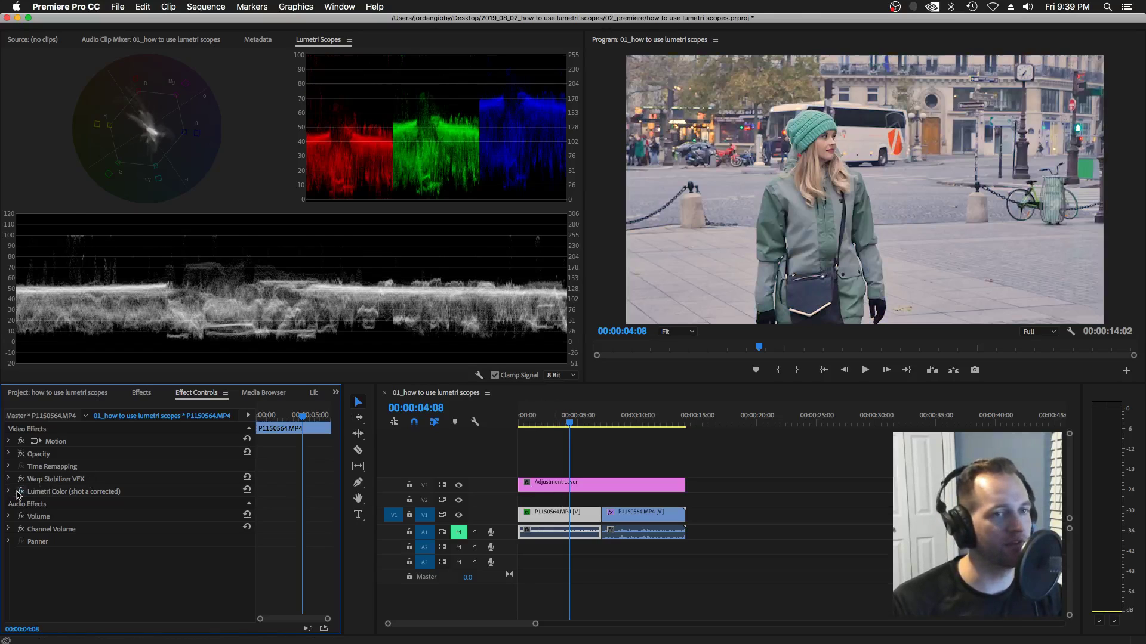
left_click(19, 492)
left_click(20, 492)
Move the playhead to 00:00:09:10 in the second clip and delete the adjustment layer from track V3.
left_click(630, 425)
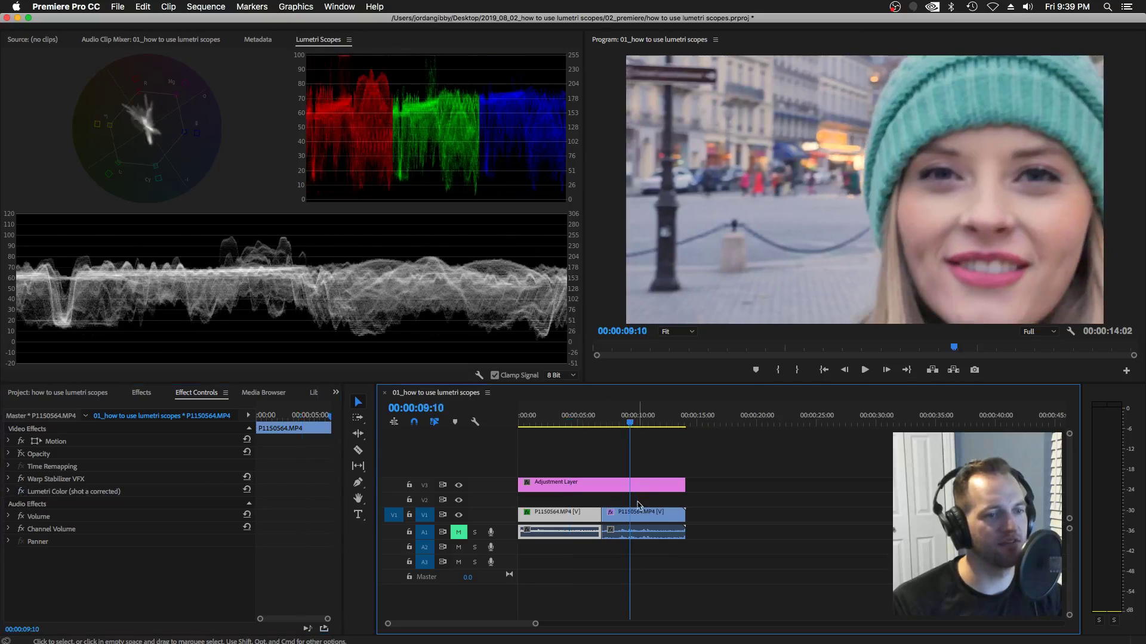
left_click(612, 484)
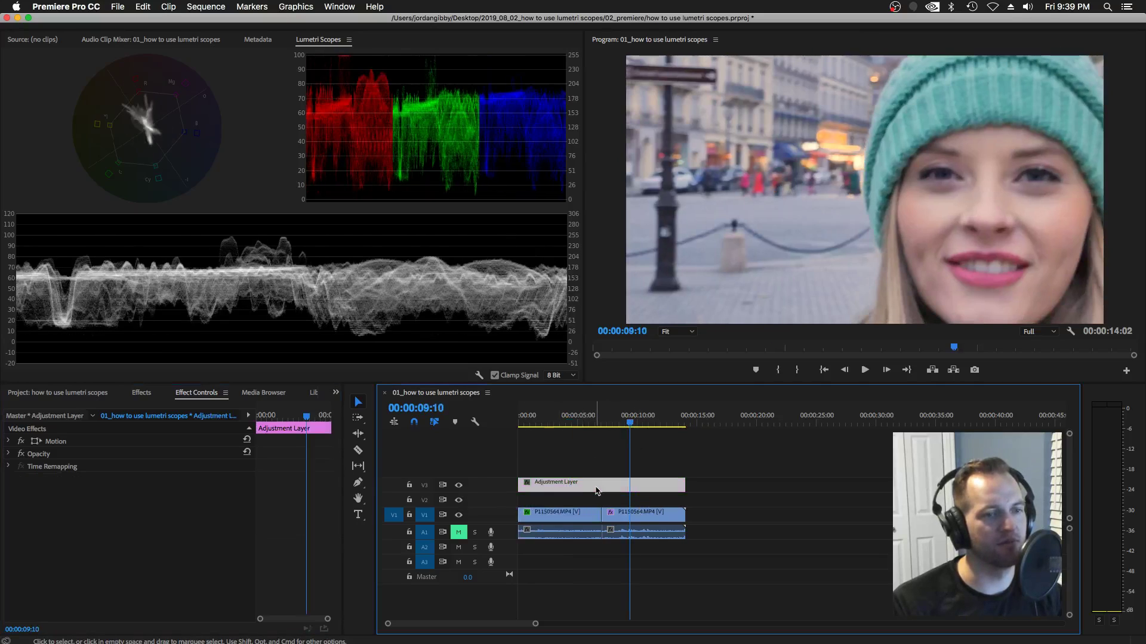
key("Delete")
Compare the second clip with its Lumetri correction off and on, and return to 00:00:03:05 with nothing selected.
left_click(642, 514)
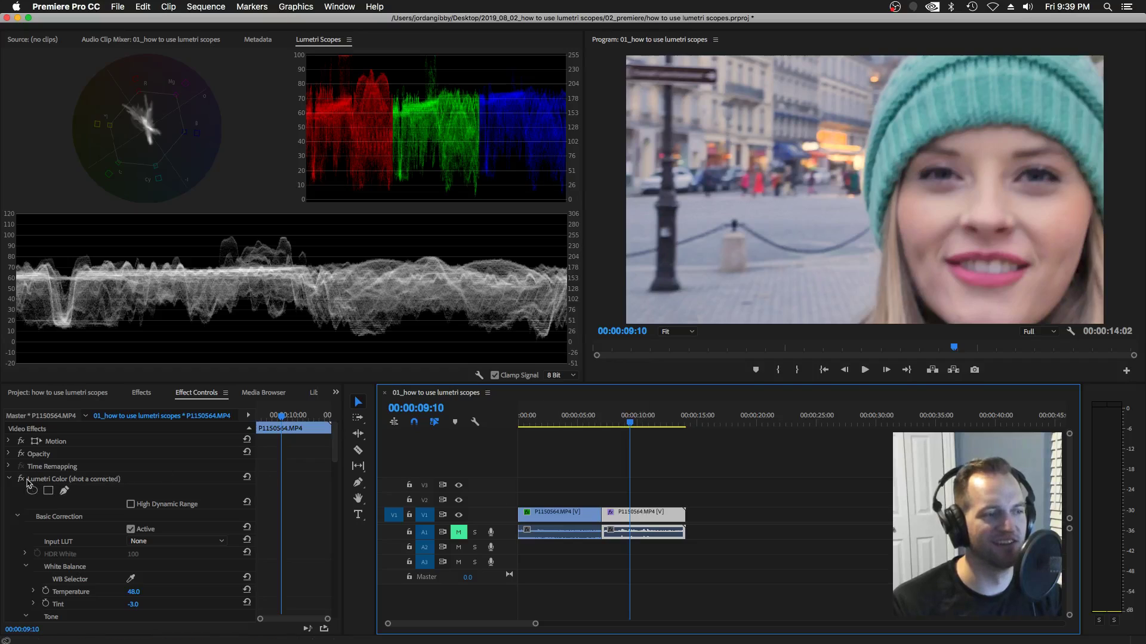
left_click(24, 480)
left_click(24, 480)
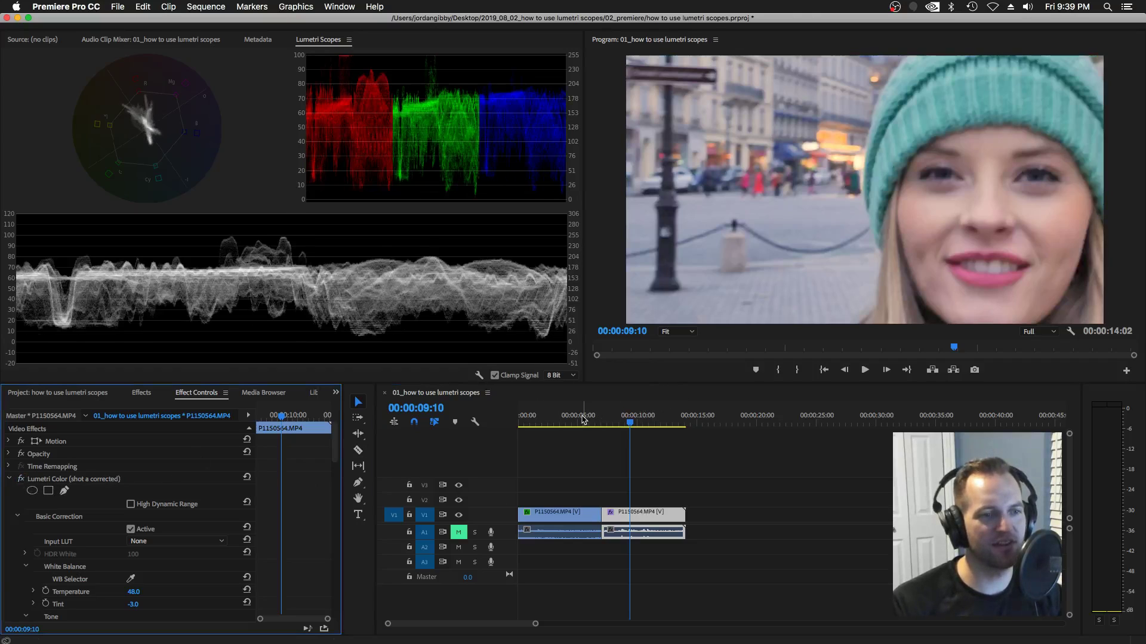
left_click_drag(629, 425, 556, 426)
left_click(589, 446)
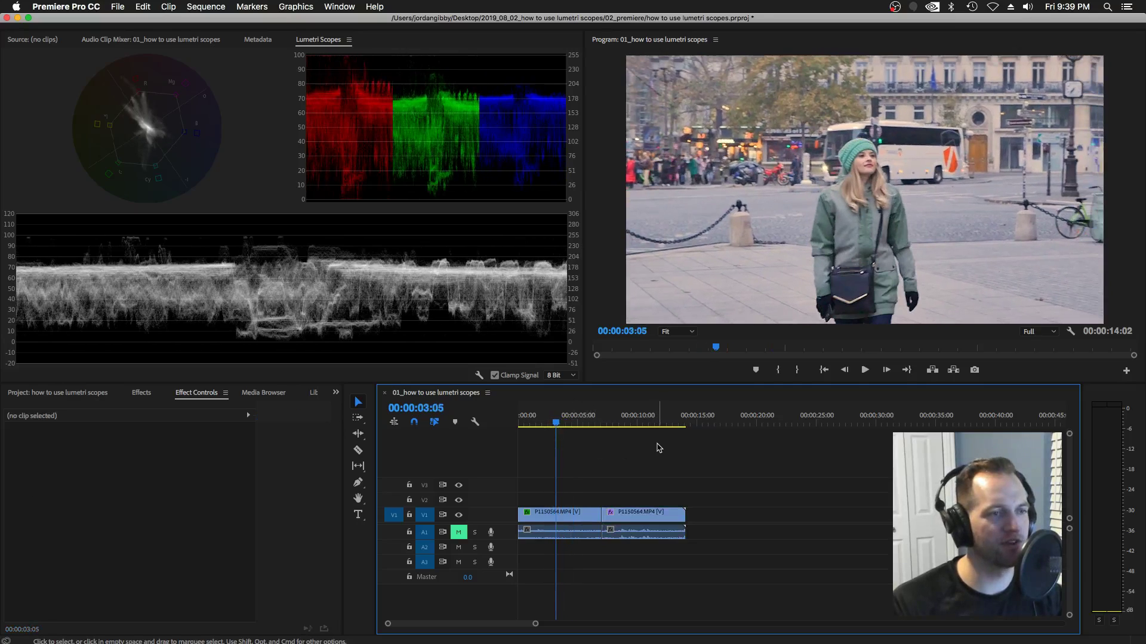